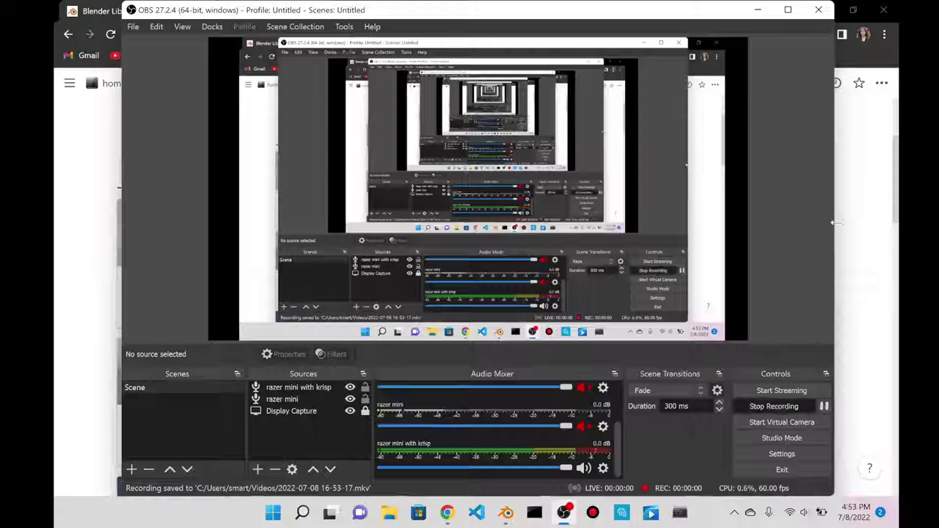
- Minimize OBS and Chrome, then dismiss Blender's splash screen to reveal the default cube scene
left_click(757, 10)
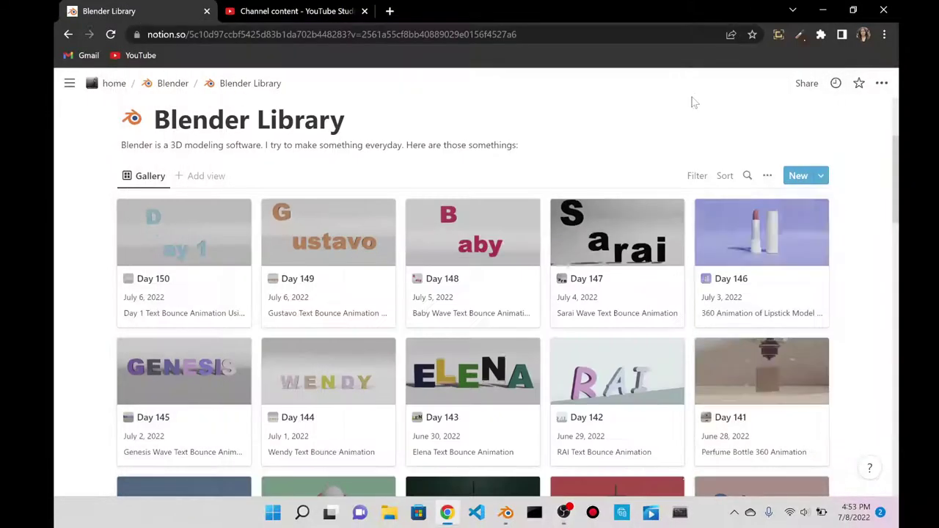
left_click(827, 8)
left_click(424, 230)
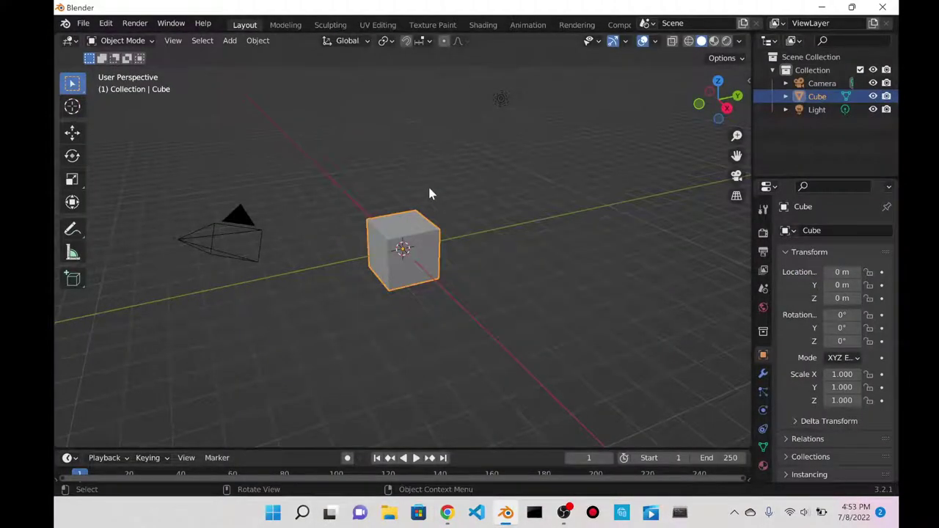
- Switch to the Geometry Nodes workspace and resize its panels so the viewport sits above the node editor
scroll(430, 193, "up", 8)
scroll(489, 74, "down", 4)
scroll(550, 25, "down", 5)
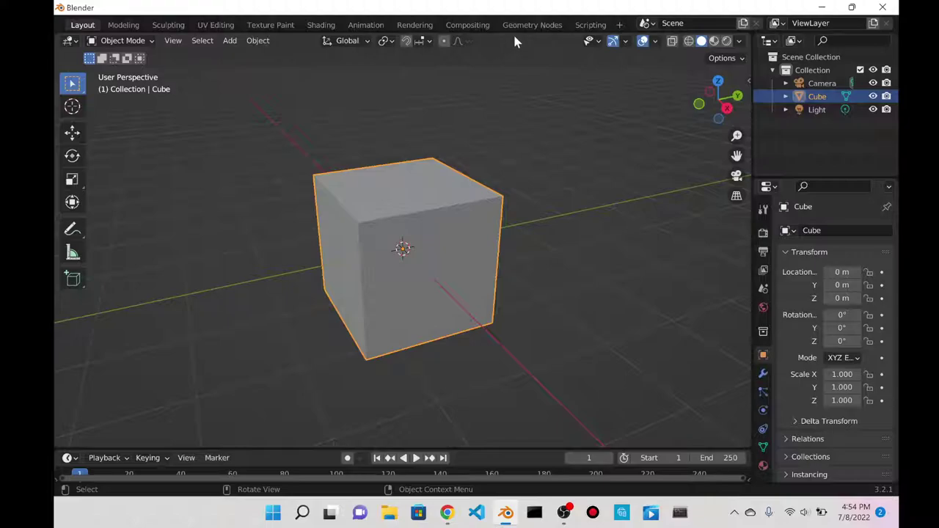
left_click(554, 25)
left_click_drag(342, 51, 62, 51)
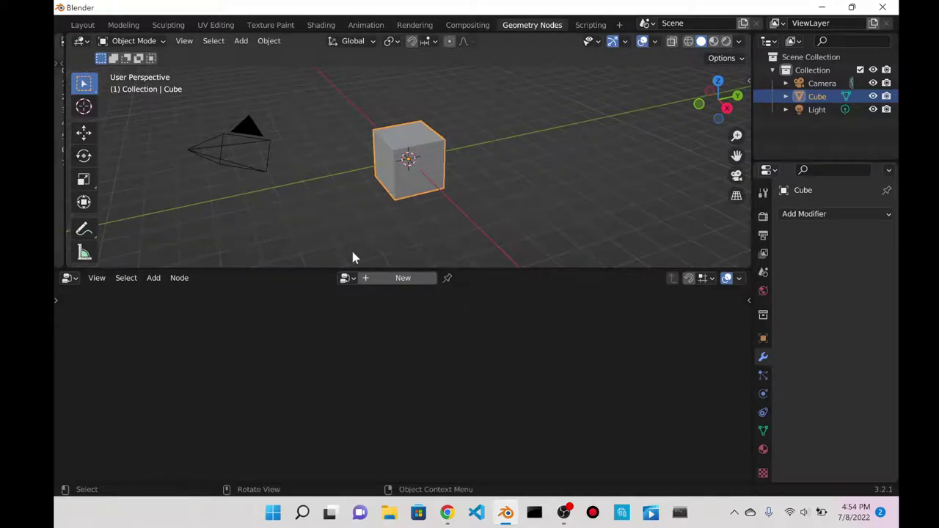
- Create a new geometry node tree on the cube and unlink Group Input from Group Output
left_click(404, 278)
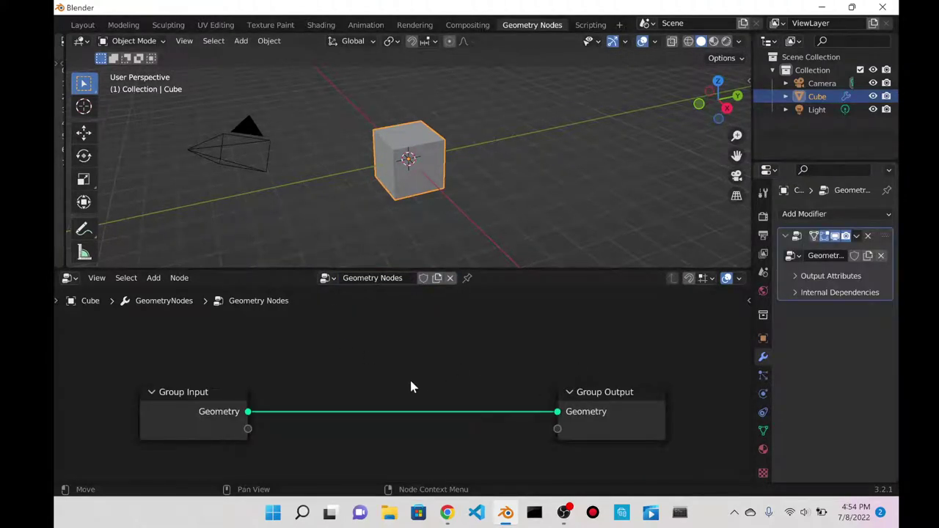
scroll(411, 388, "up", 2)
middle_click_drag(451, 362, 460, 331)
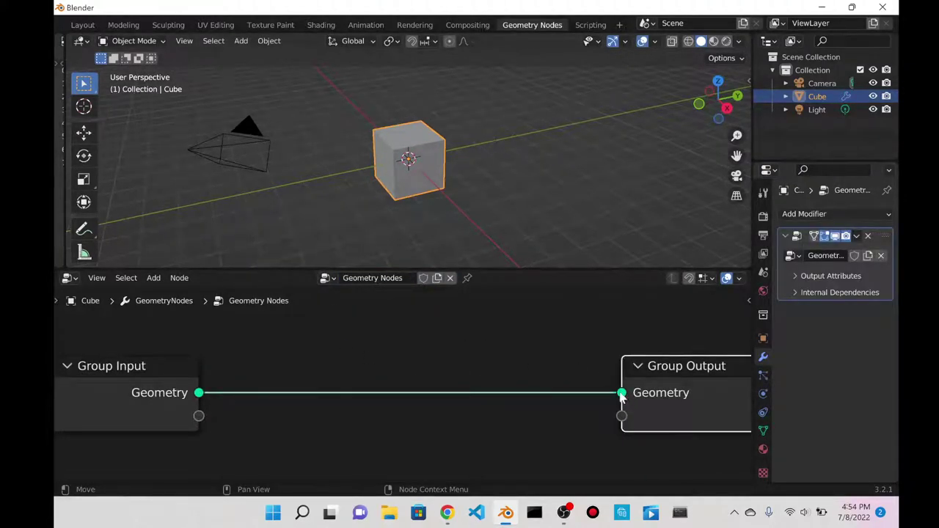
left_click_drag(622, 397, 200, 395)
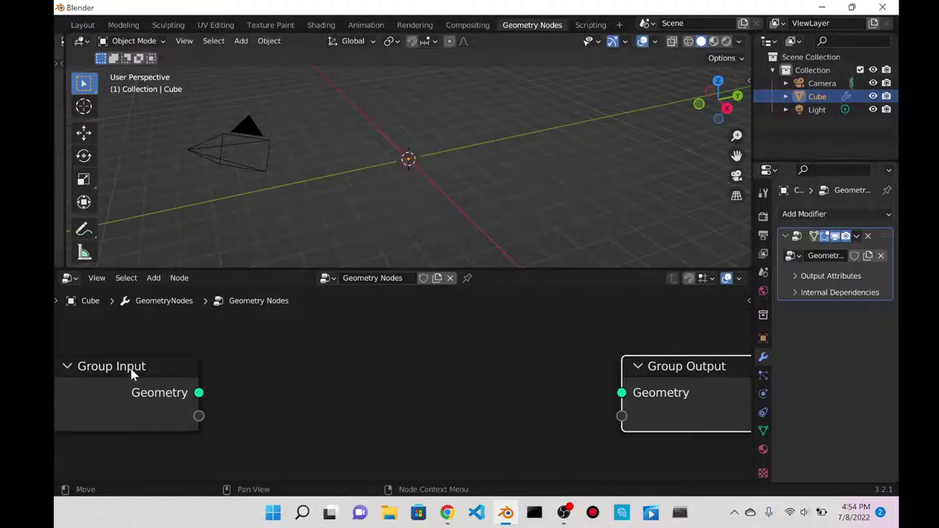
left_click_drag(132, 373, 203, 386)
mouse_move(204, 387)
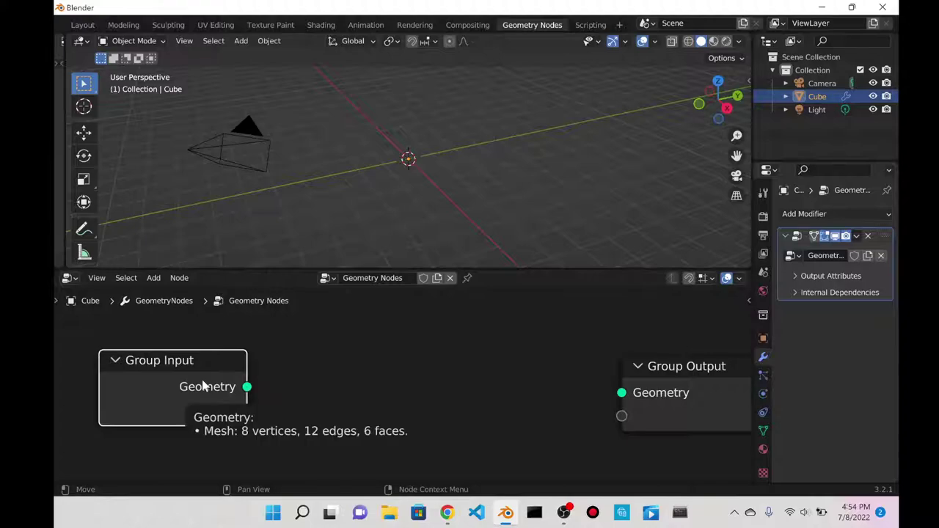
- In Edit Mode, box-select all the cube's vertices, then return to Object Mode
key("Tab")
key("b")
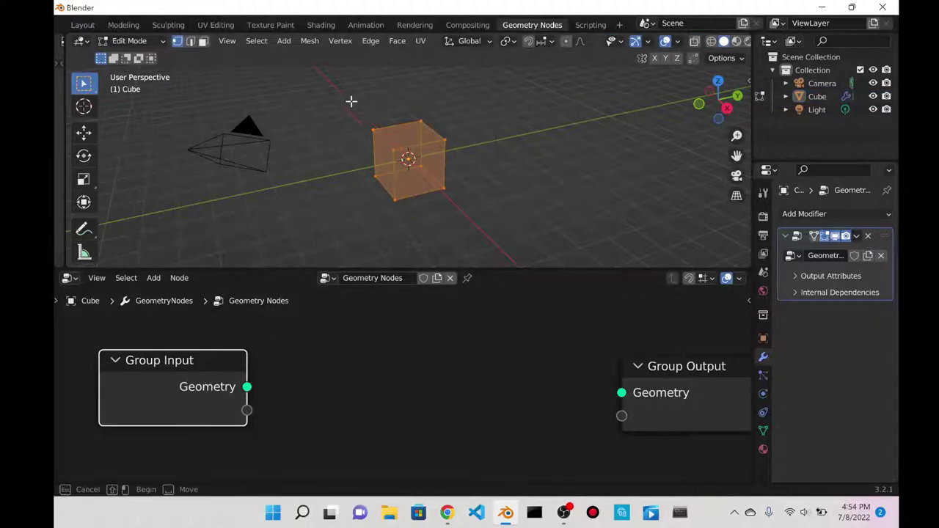
left_click_drag(352, 101, 492, 252)
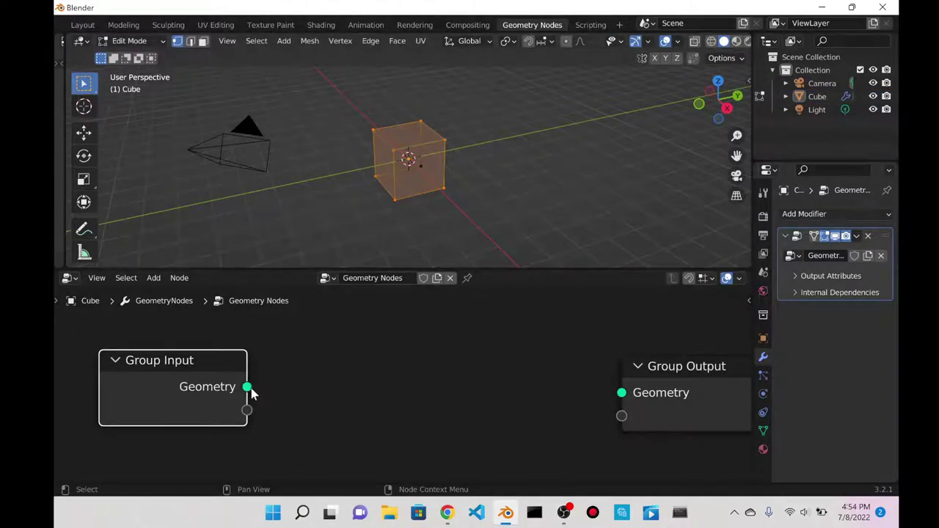
mouse_move(248, 387)
left_mouse_down()
mouse_move(497, 428)
mouse_move(620, 409)
mouse_move(629, 399)
mouse_move(262, 372)
mouse_move(436, 395)
left_mouse_up()
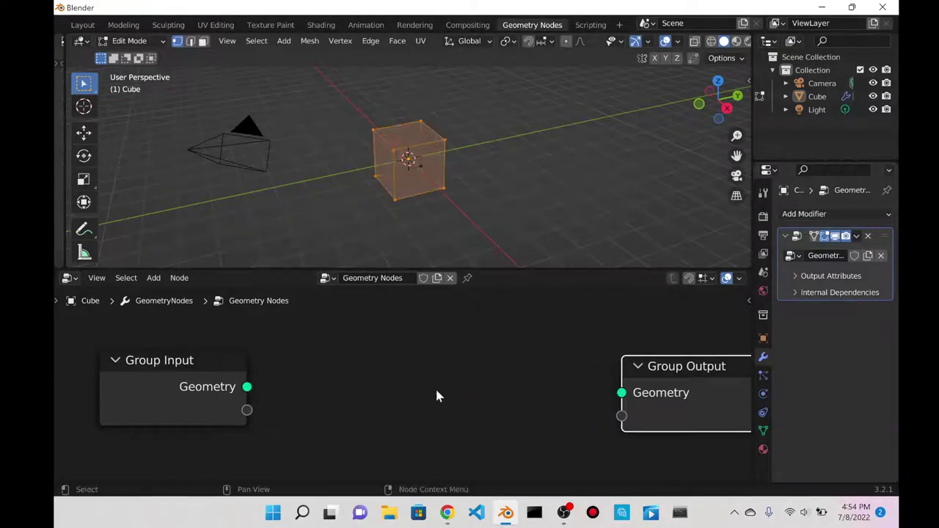
key("Tab")
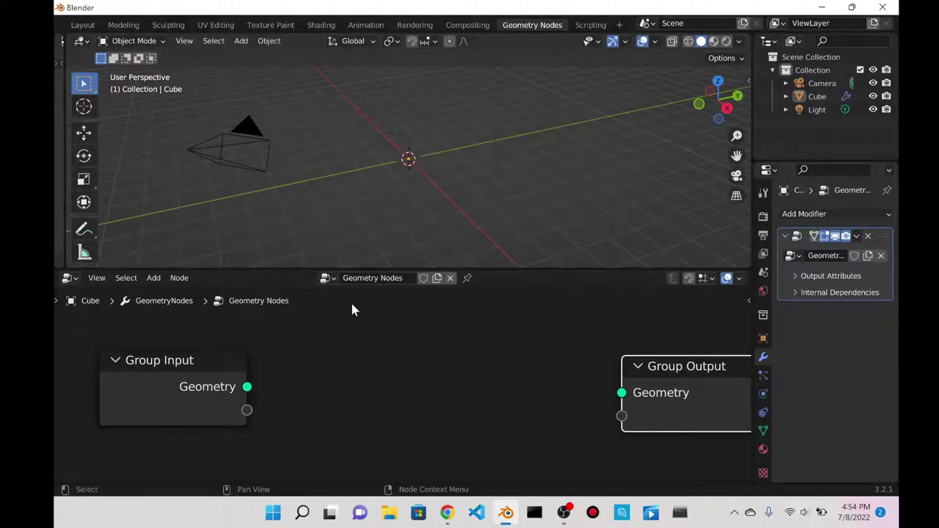
- Add a String to Curves node between the Group Input and Group Output nodes
left_click(419, 348)
key("shift+a")
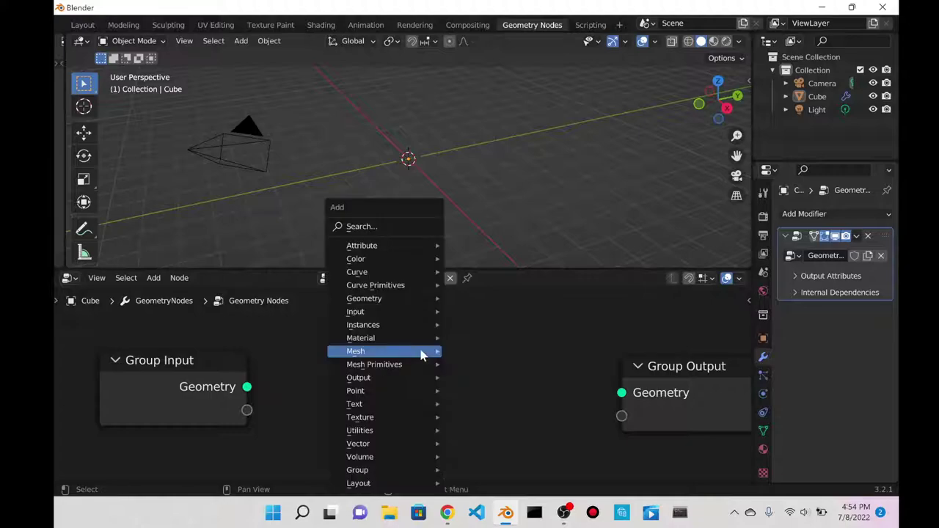
left_click(372, 226)
type("string to")
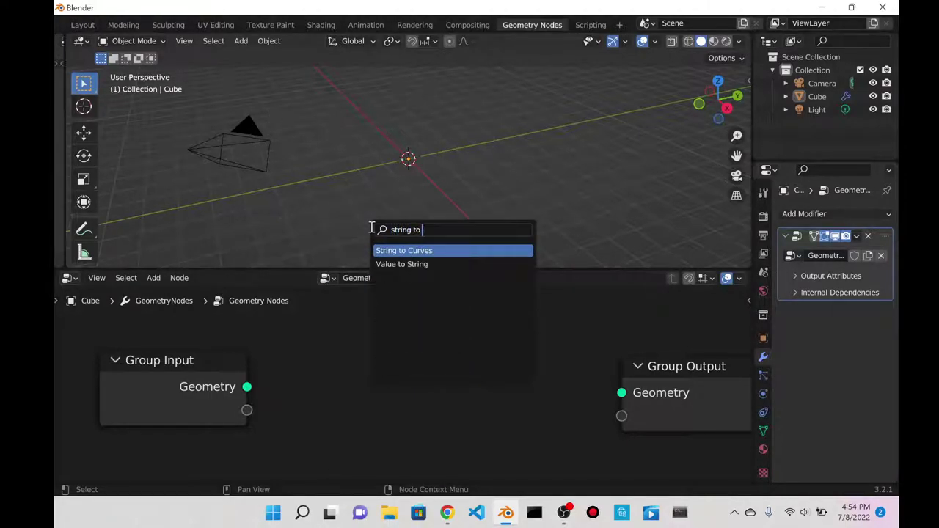
key("Return")
left_click(539, 316)
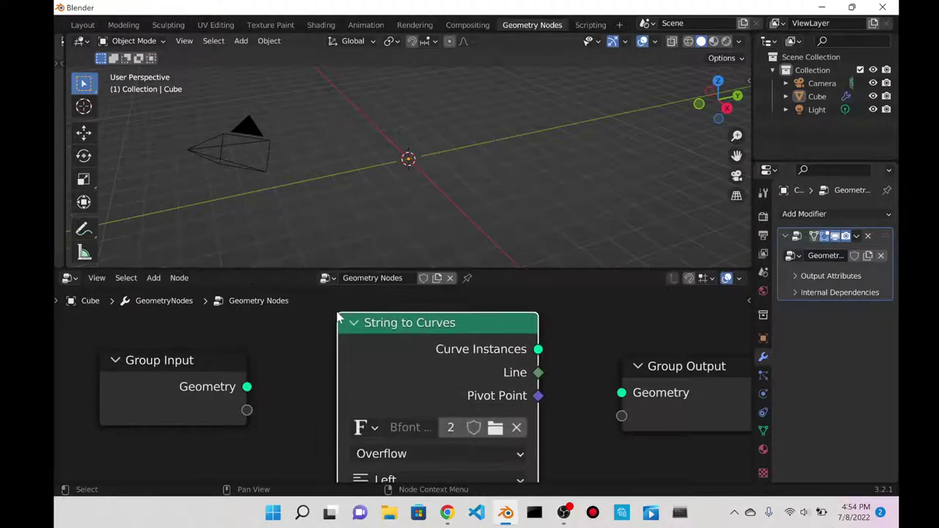
scroll(462, 326, "down", 3)
middle_click_drag(463, 327, 433, 318)
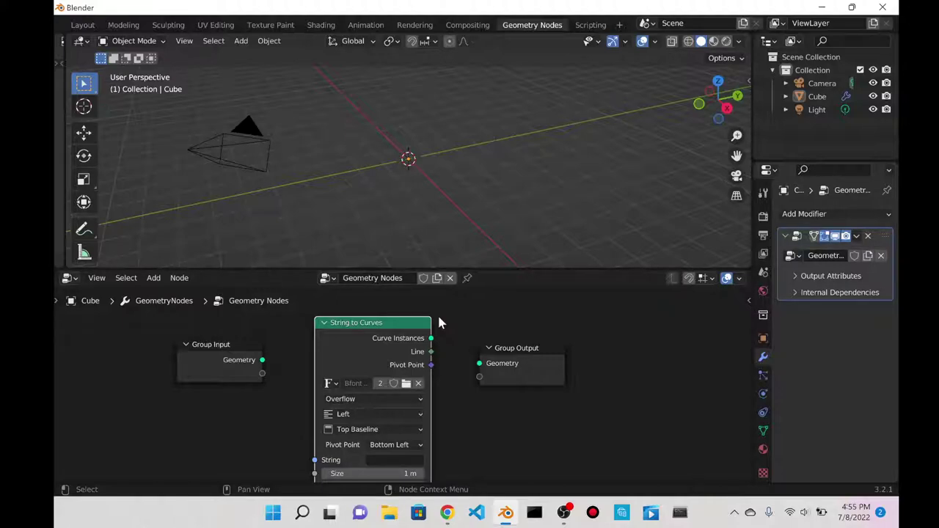
- Set the node's string to 'Olivia' and link Curve Instances to the Group Output geometry
left_click_drag(376, 333, 370, 323)
left_click(379, 450)
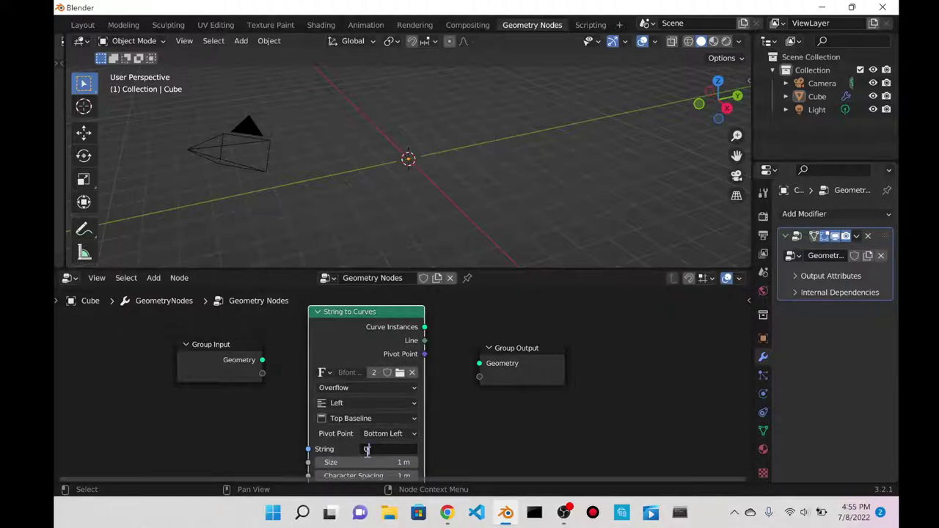
type("Olivia")
key("Return")
left_click_drag(377, 323, 484, 374)
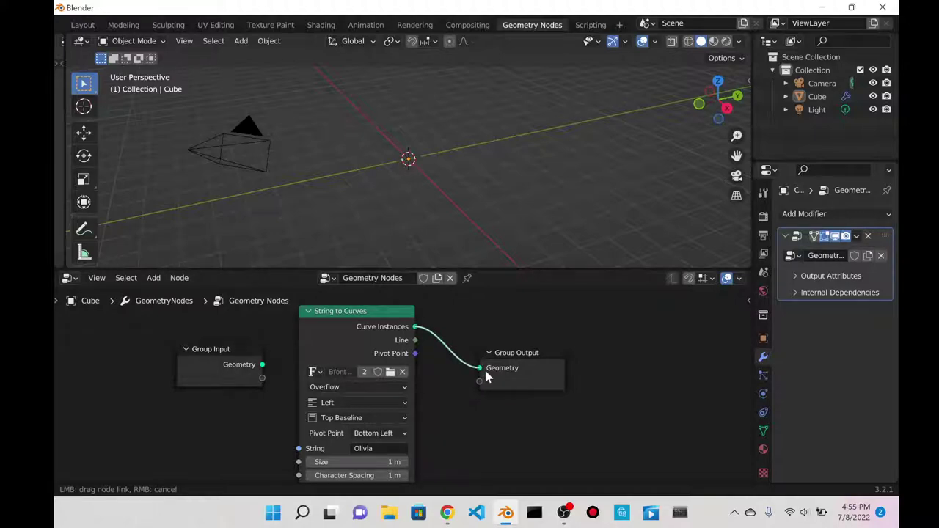
middle_click_drag(509, 197, 620, 218)
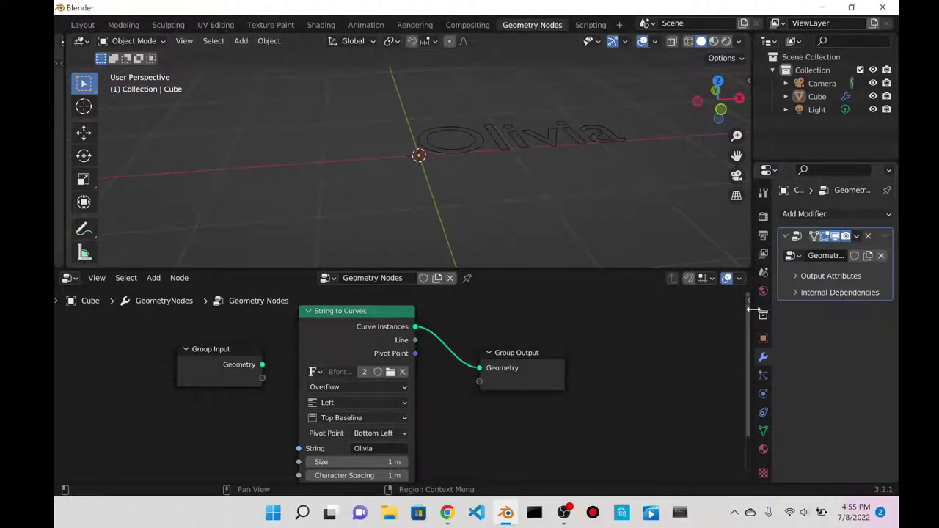
left_click_drag(752, 320, 684, 345)
- Rotate the object 90° on X in Object properties so the text stands upright
left_click(694, 339)
left_click(813, 299)
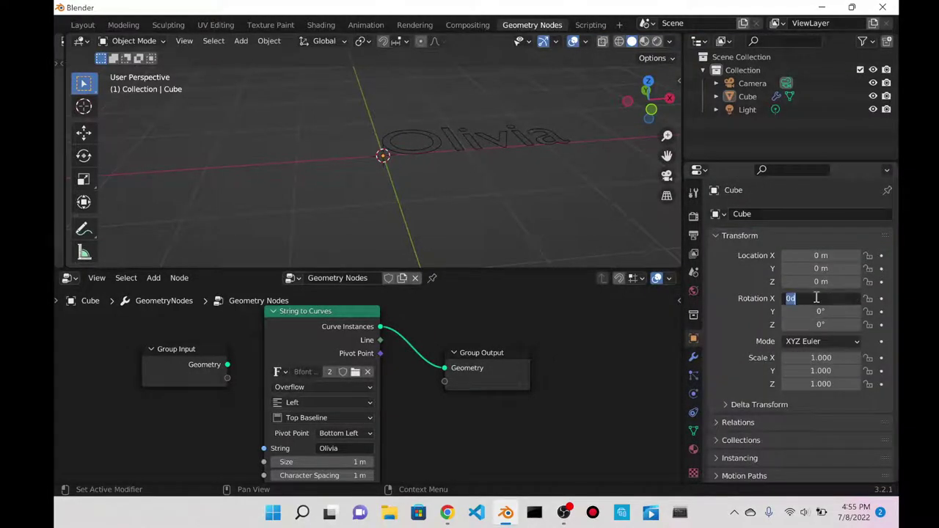
type("90")
key("Return")
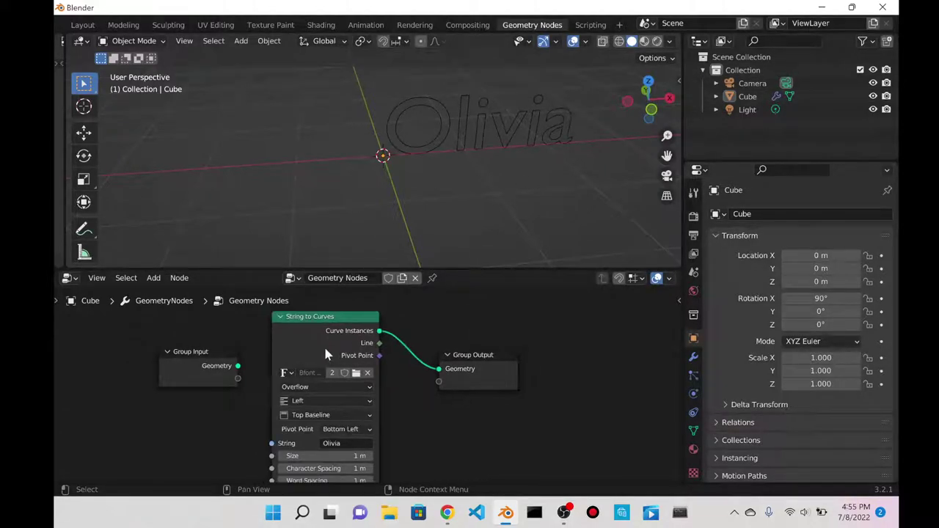
- Load Arial Black as the String to Curves font and move the Group Output node aside
scroll(324, 345, "up", 2)
left_click(353, 369)
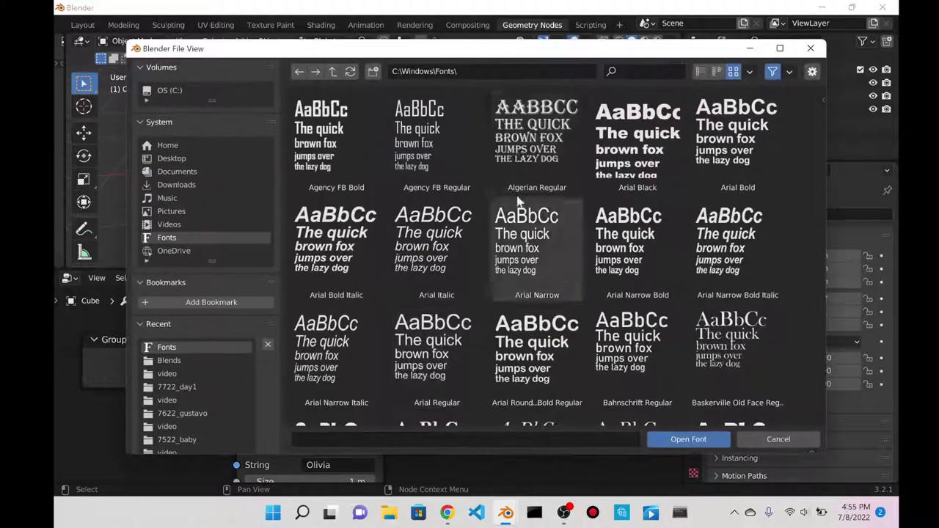
left_click(638, 144)
left_click(699, 446)
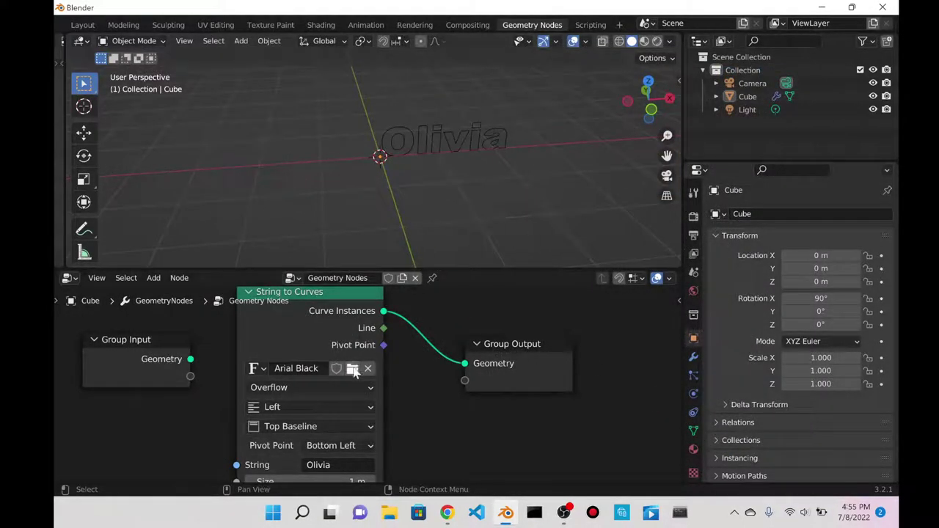
scroll(333, 321, "down", 2)
left_click_drag(498, 366, 599, 340)
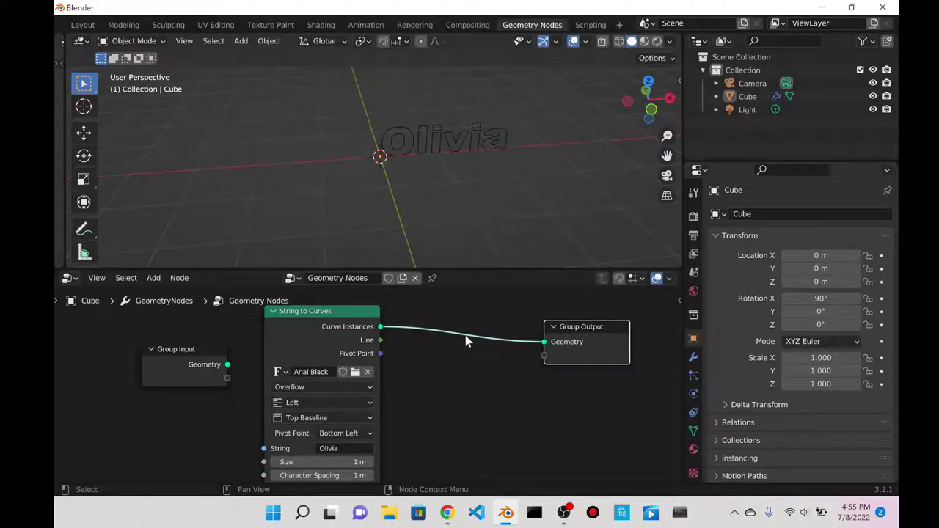
- Insert a Fill Curve node onto the link between String to Curves and Group Output
key("shift+a")
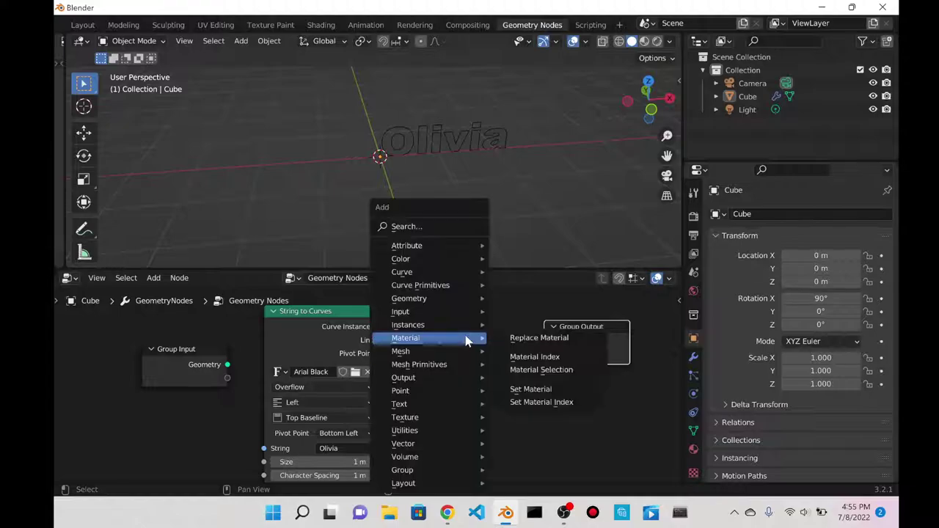
left_click(430, 228)
type("fill c")
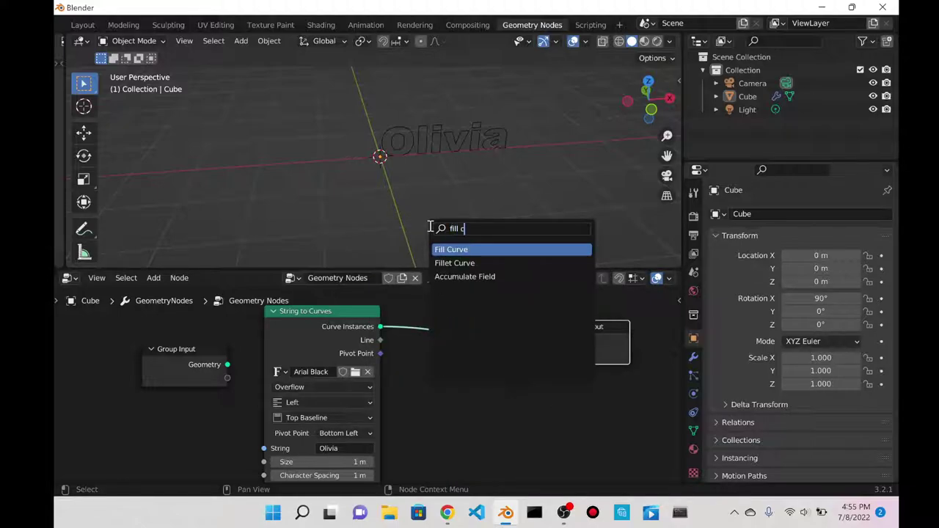
key("Return")
left_click(428, 317)
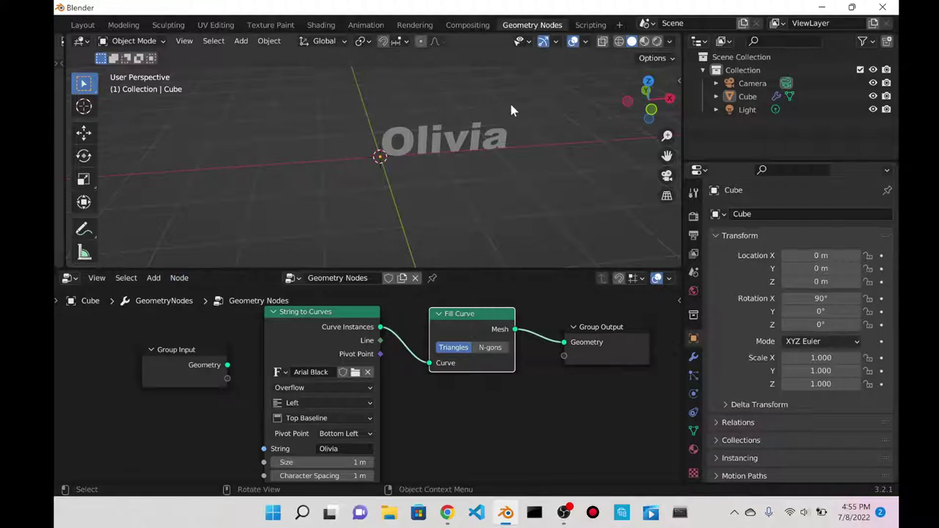
mouse_move(328, 313)
left_mouse_down()
mouse_move(355, 337)
mouse_move(309, 327)
mouse_move(315, 321)
left_mouse_up()
left_click_drag(455, 315, 459, 321)
- Browse the add-node menu without adding anything, then reposition the String to Curves node
left_click(155, 279)
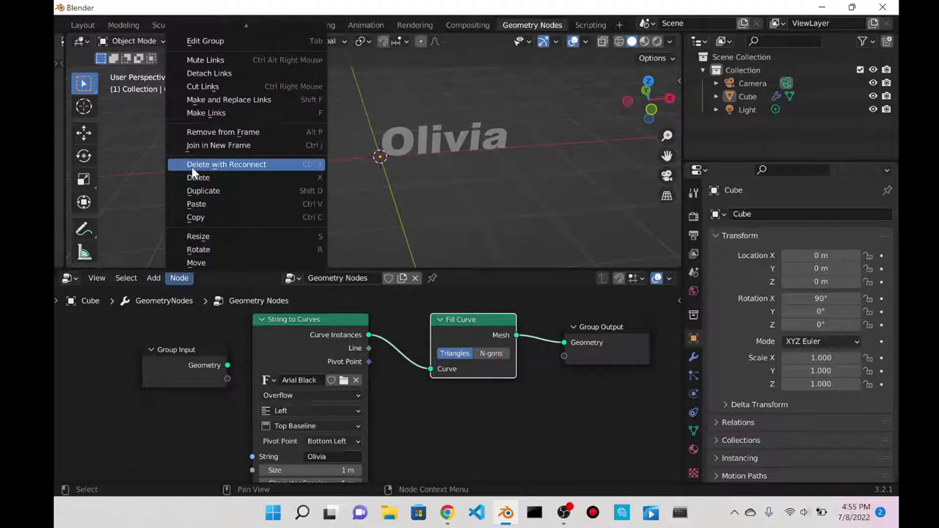
left_click(154, 278)
mouse_move(173, 138)
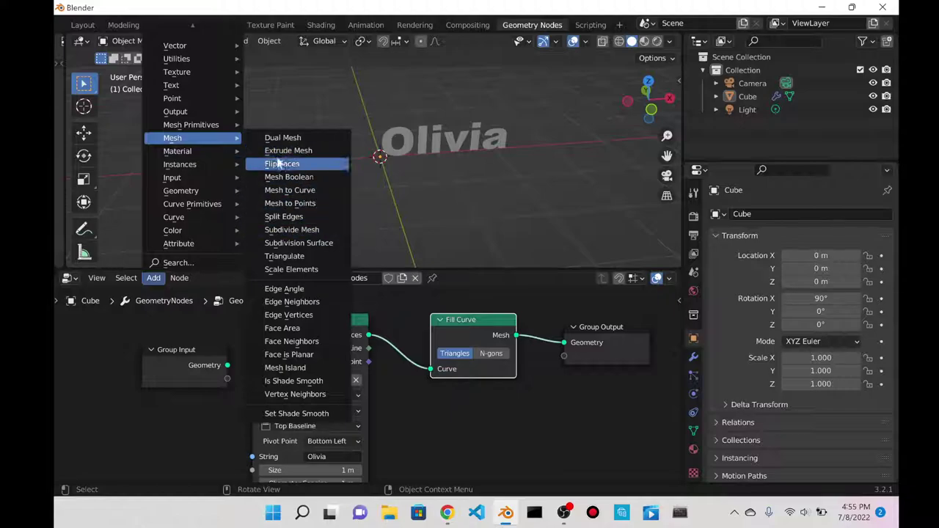
mouse_move(197, 86)
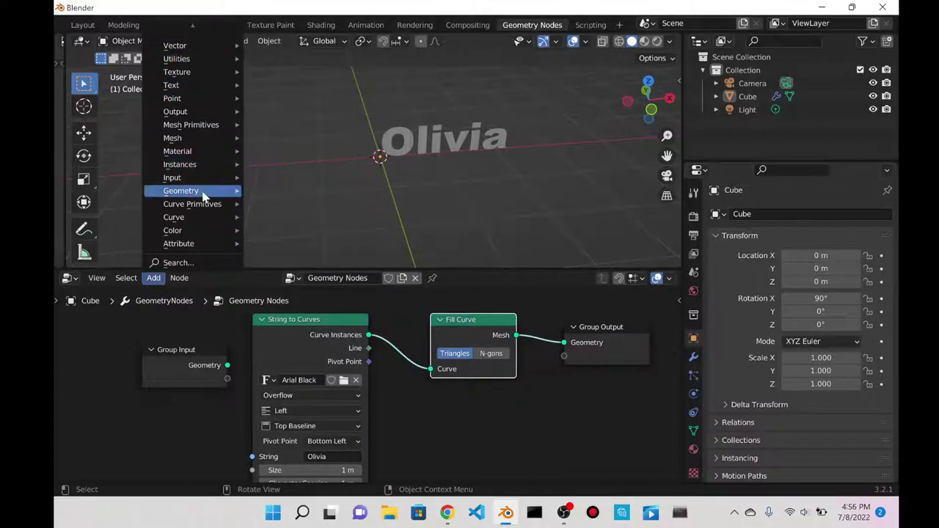
mouse_move(197, 217)
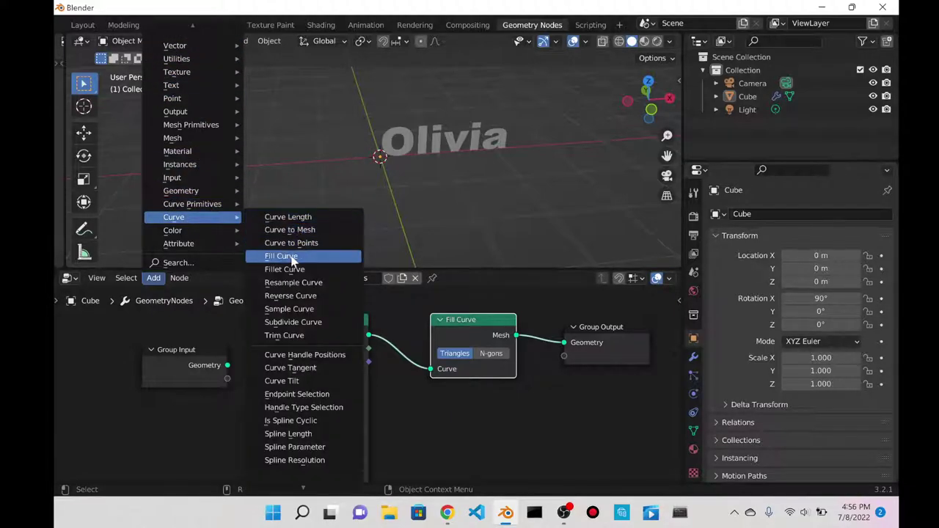
key("Escape")
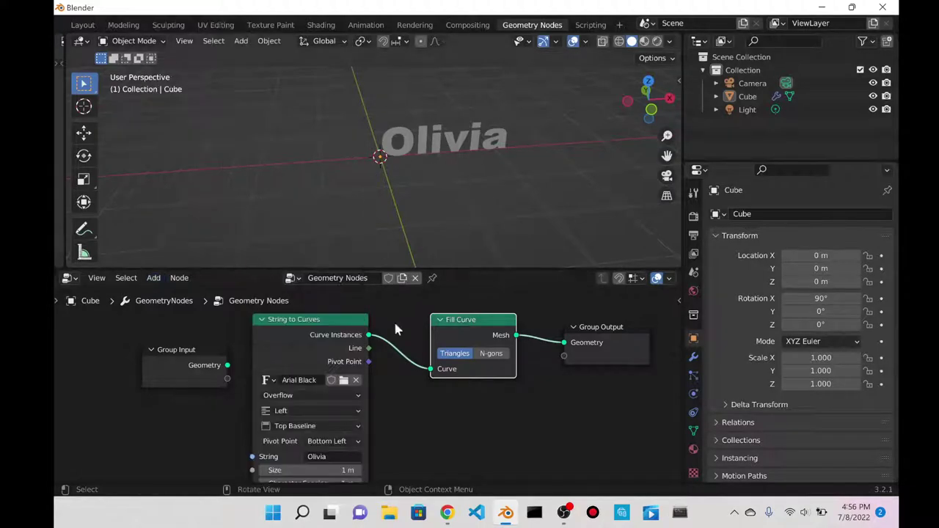
left_click_drag(282, 333, 311, 337)
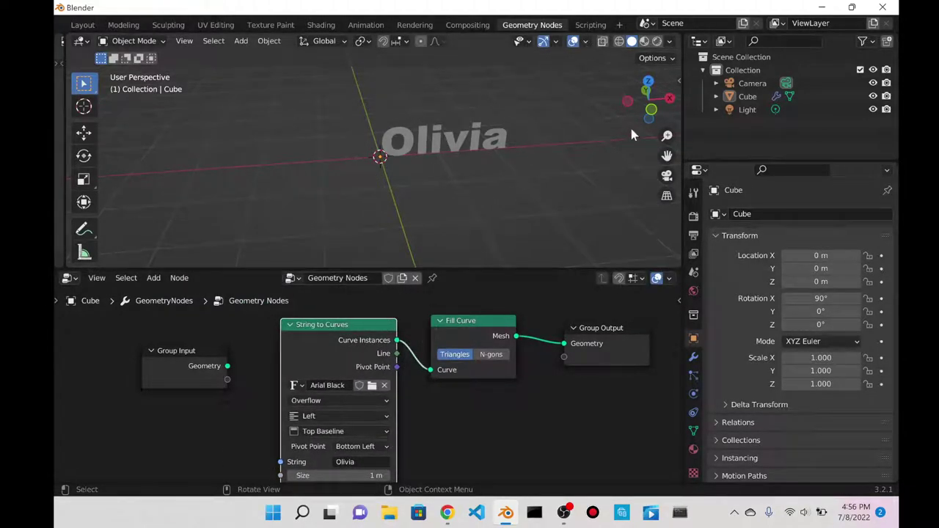
left_click_drag(309, 331, 300, 326)
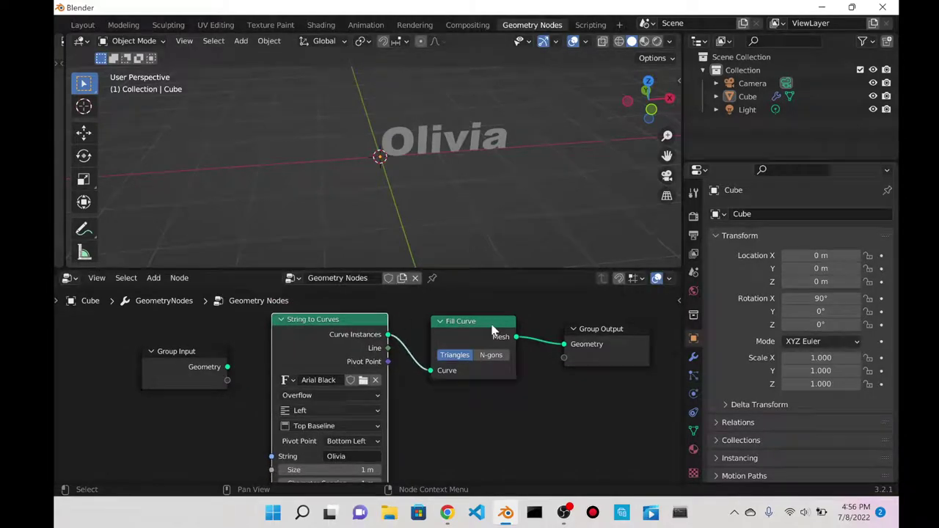
- Inspect the text in wireframe, set Fill Curve to N-gons, and return to Solid shading
left_click(619, 41)
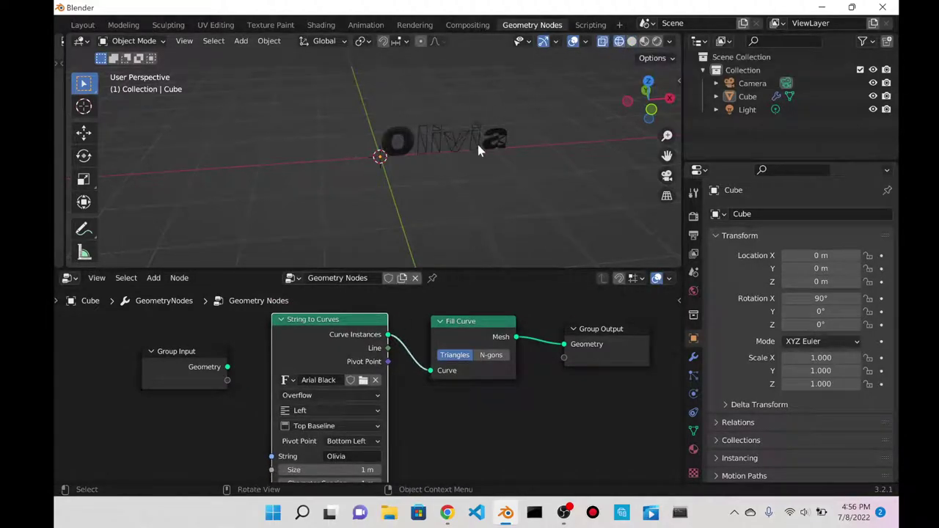
middle_click_drag(477, 144, 451, 176)
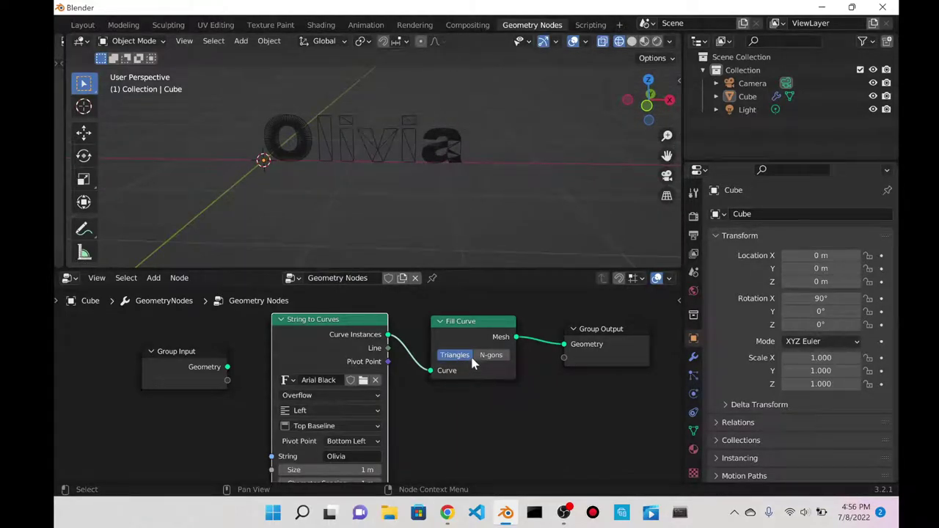
left_click(493, 360)
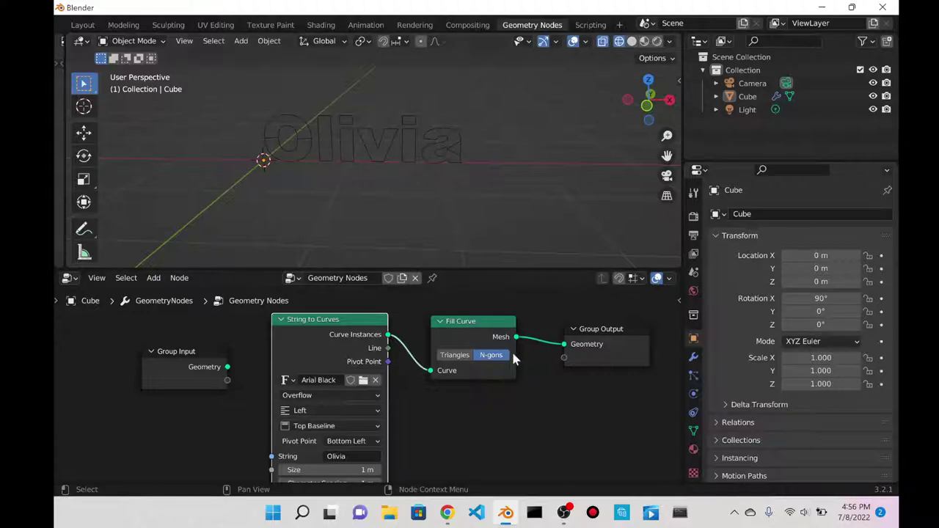
left_click(631, 42)
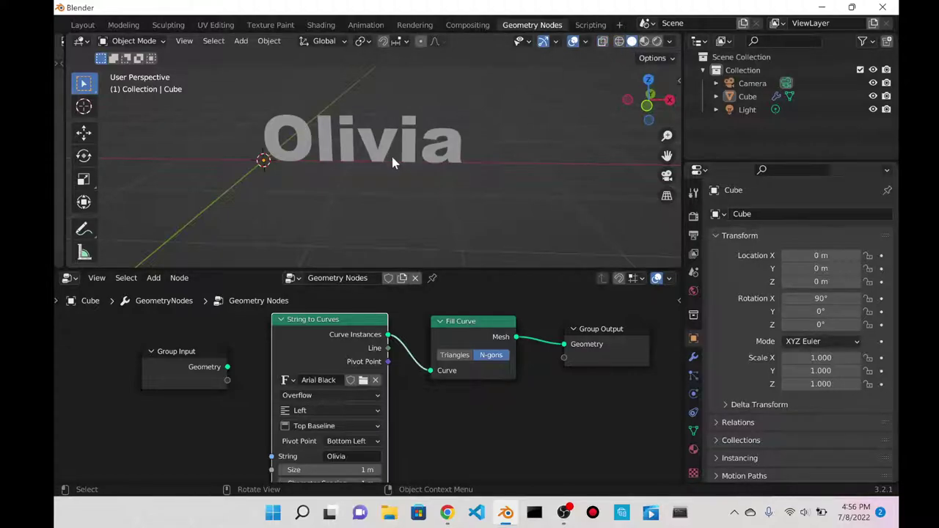
mouse_move(509, 155)
middle_mouse_down()
mouse_move(512, 193)
mouse_move(378, 164)
mouse_move(452, 155)
mouse_move(369, 158)
mouse_move(521, 165)
middle_mouse_up()
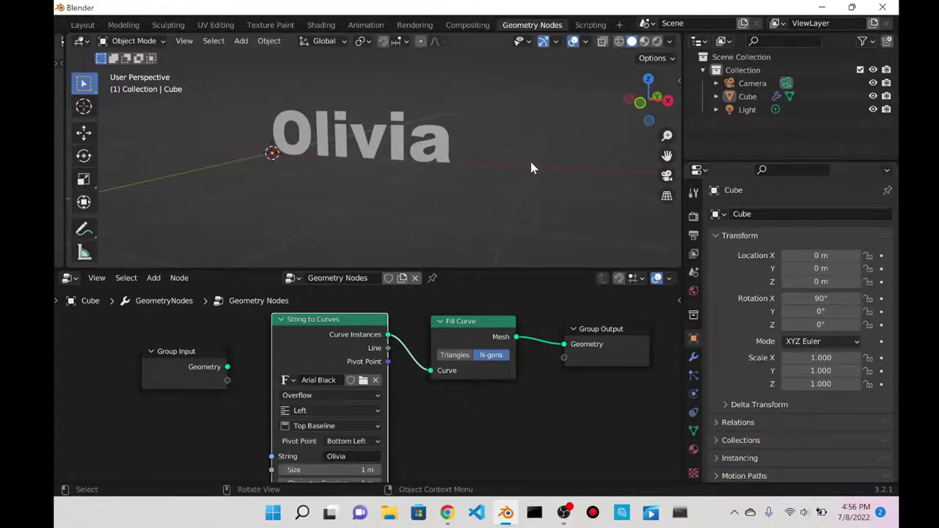
key("shift+a")
- Insert an Extrude Mesh node between Fill Curve and Group Output and tidy the node layout
left_click(505, 228)
type("extr")
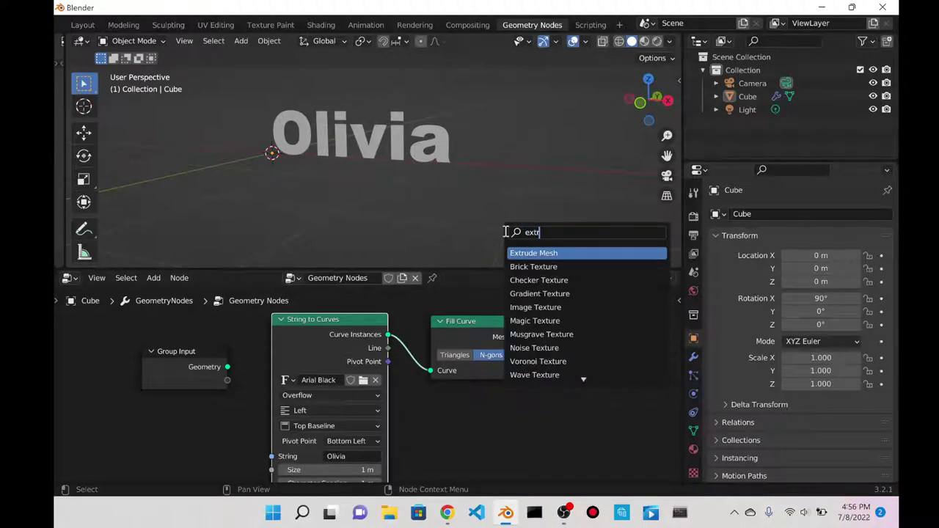
key("Return")
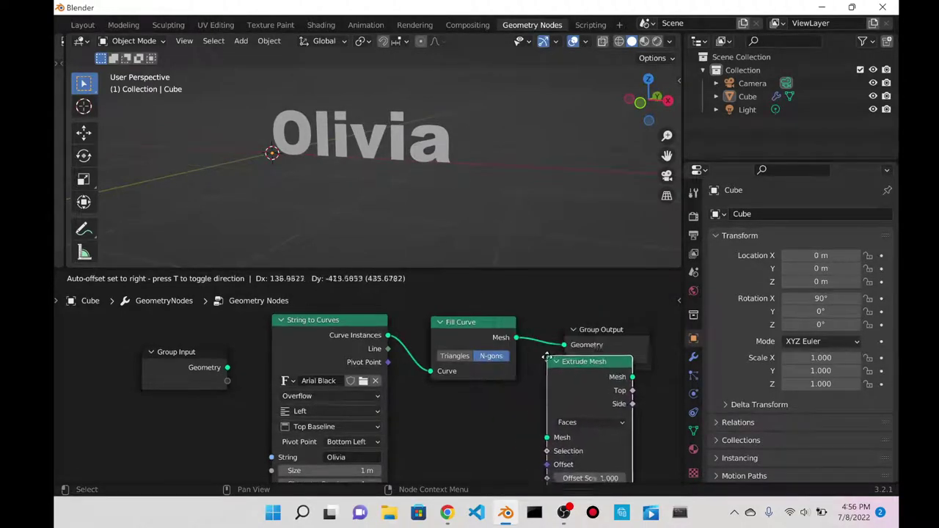
left_click(577, 330)
middle_click_drag(577, 330, 375, 319)
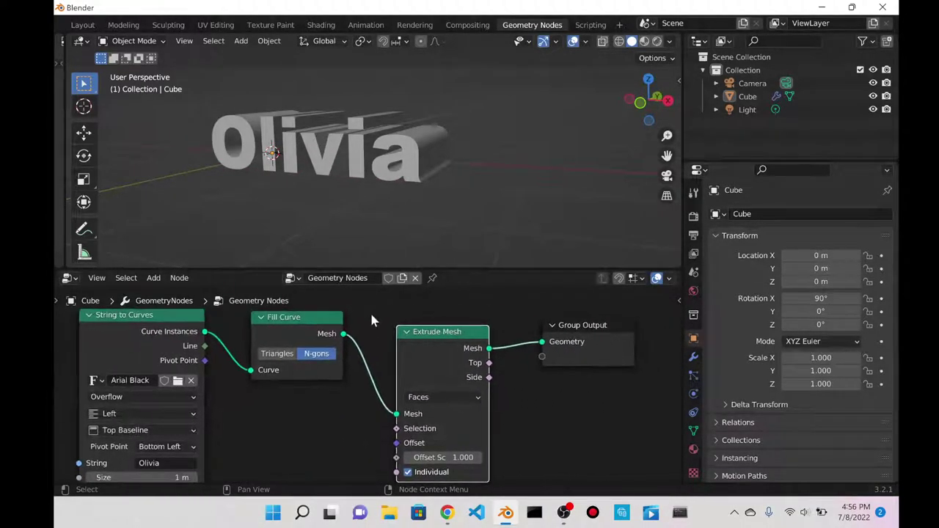
left_click_drag(430, 331, 438, 311)
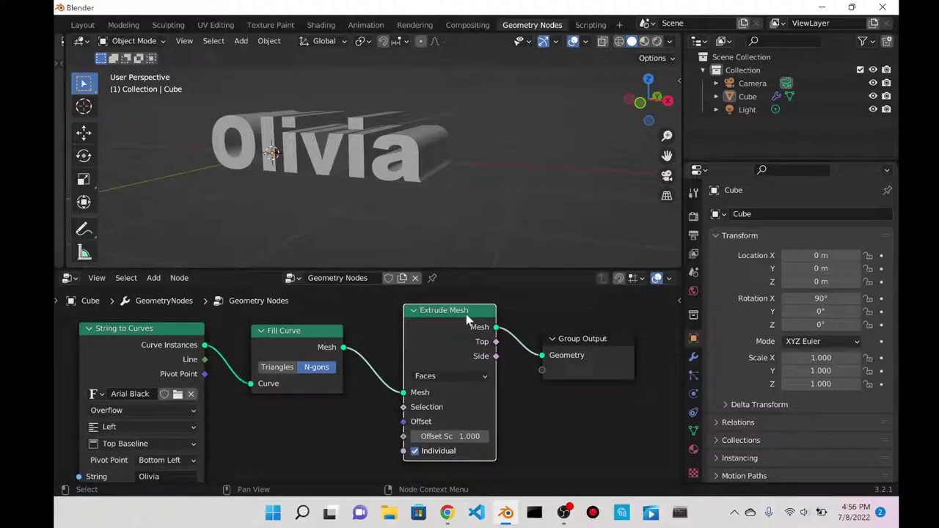
left_click(154, 278)
left_click_drag(450, 327, 462, 334)
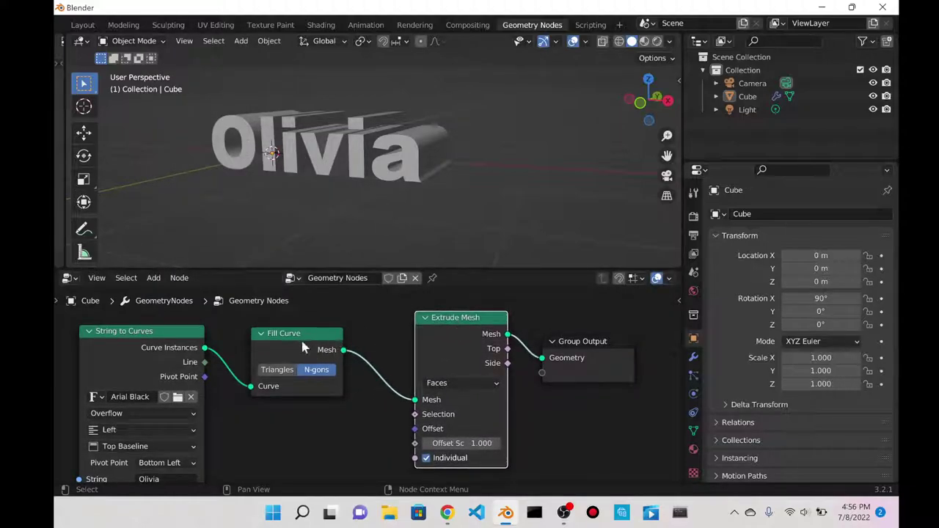
mouse_move(301, 341)
left_mouse_down()
mouse_move(297, 333)
mouse_move(312, 328)
mouse_move(295, 329)
left_mouse_up()
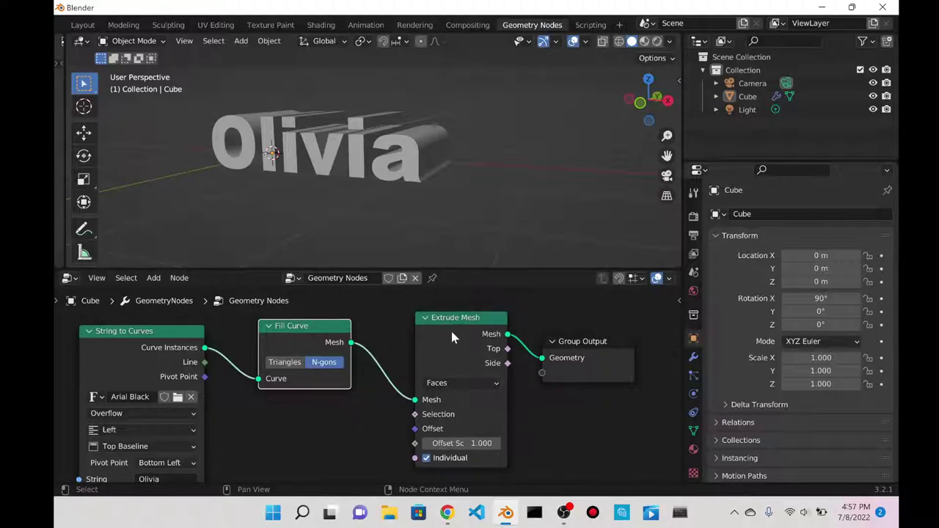
left_click_drag(452, 332, 433, 327)
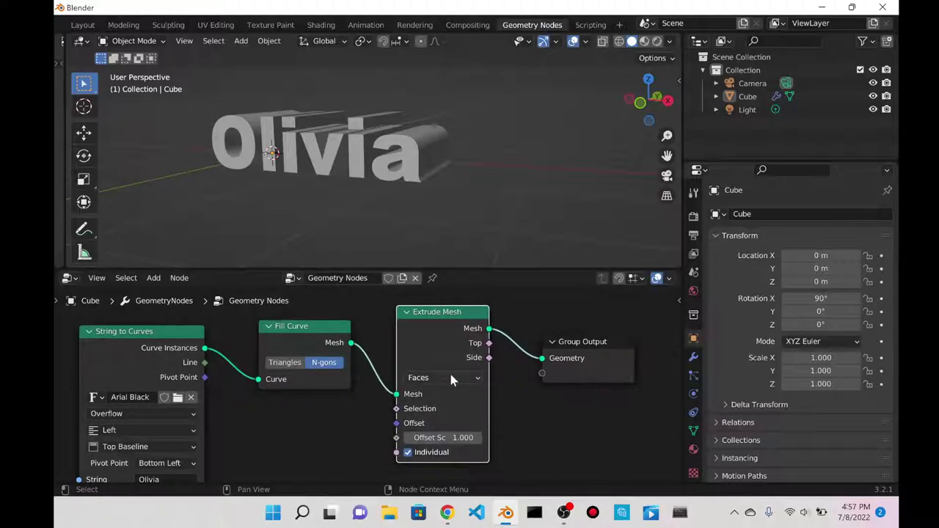
- Set the Extrude Mesh Offset Scale to 0.1 for thinner letter depth
middle_click_drag(503, 184, 448, 205)
left_click(444, 438)
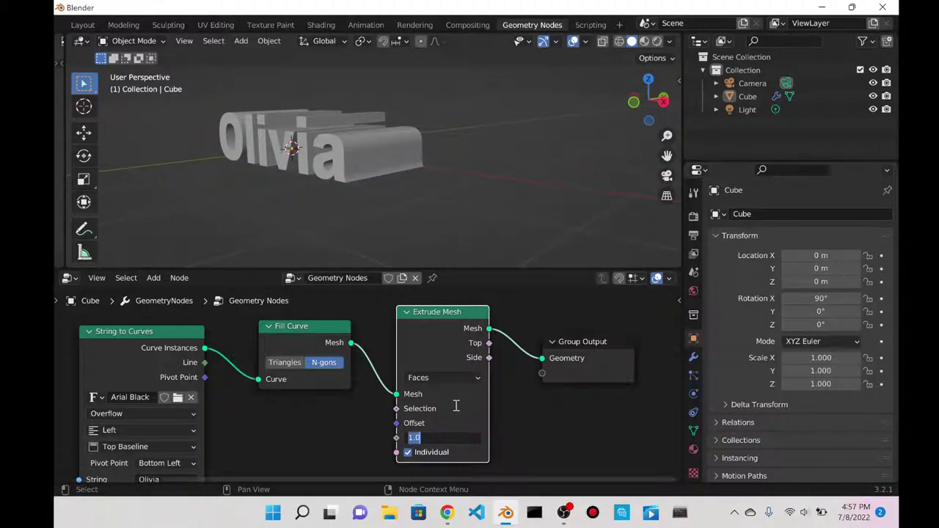
type("0.1")
key("Return")
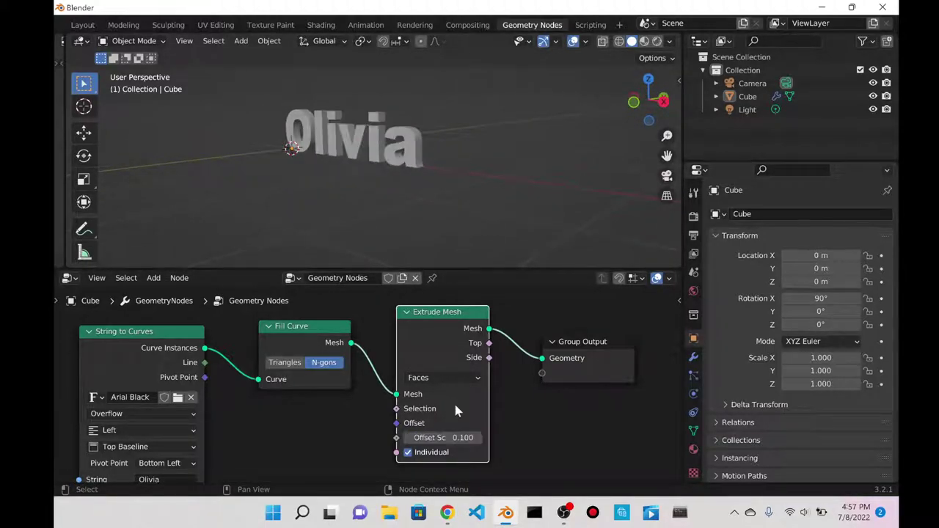
middle_click_drag(545, 225, 359, 184)
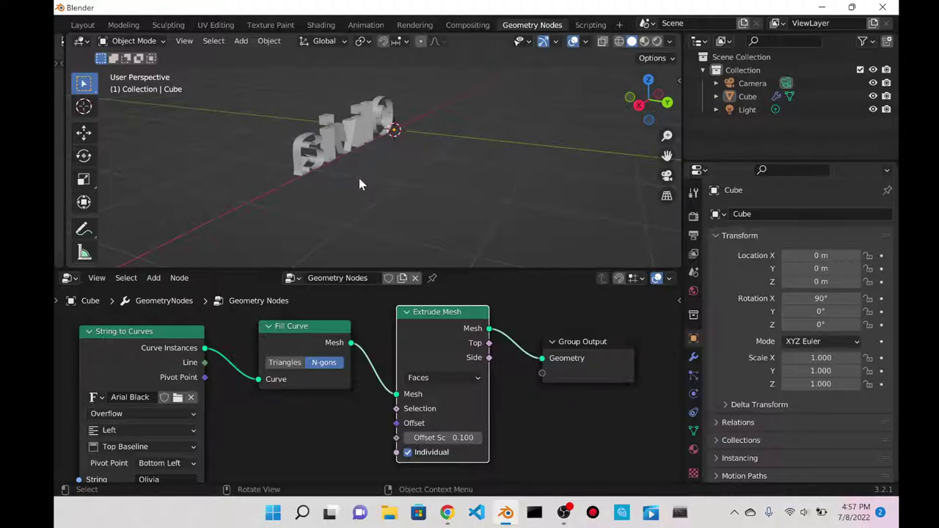
- Add a Join Geometry node before Group Output and connect Fill Curve's Mesh into it
left_click(527, 306)
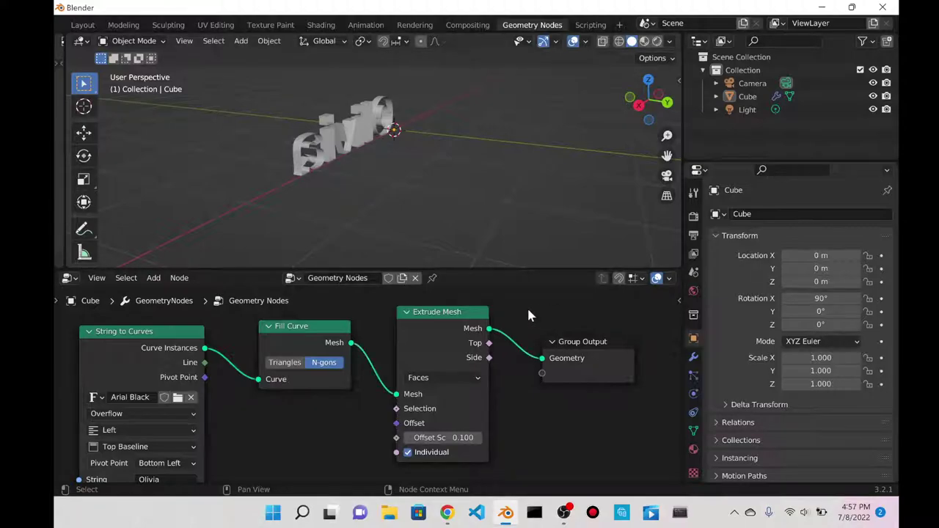
key("shift+a")
left_click(470, 226)
type("join")
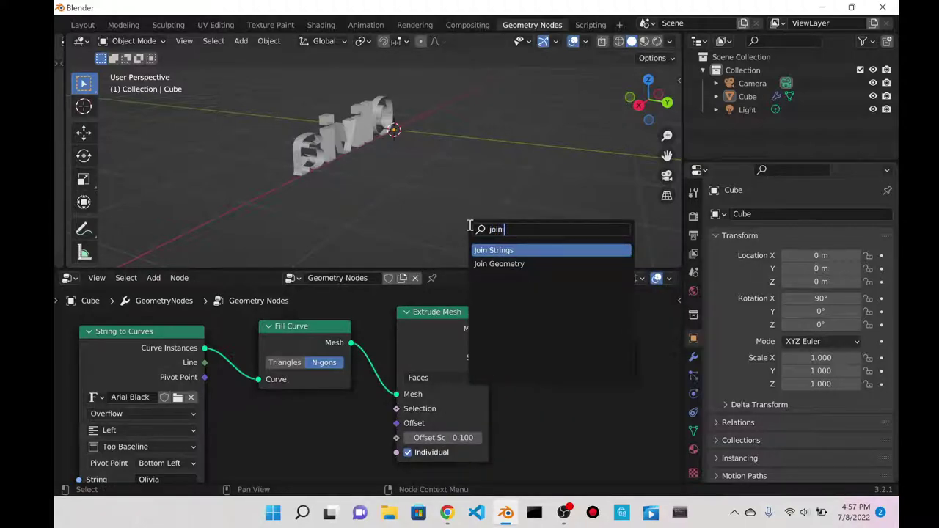
key("Return")
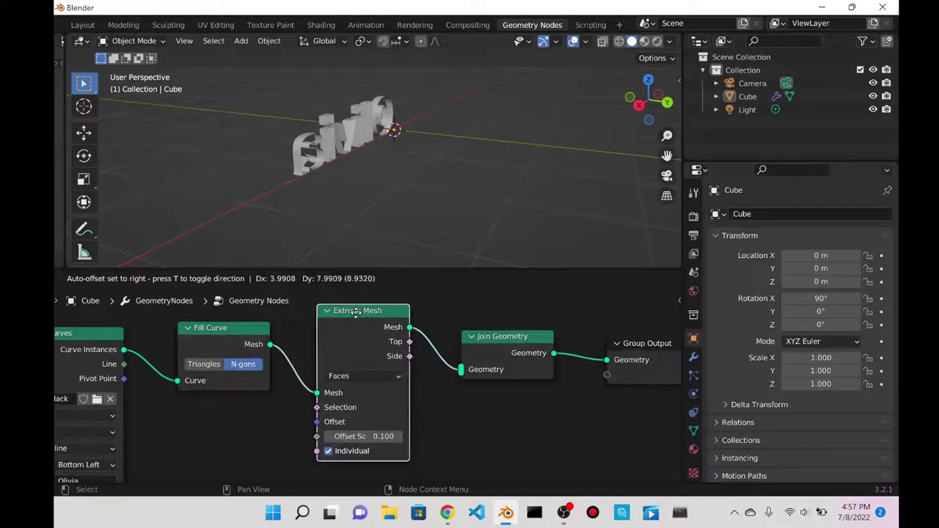
left_click(371, 326)
left_click_drag(270, 344, 334, 393)
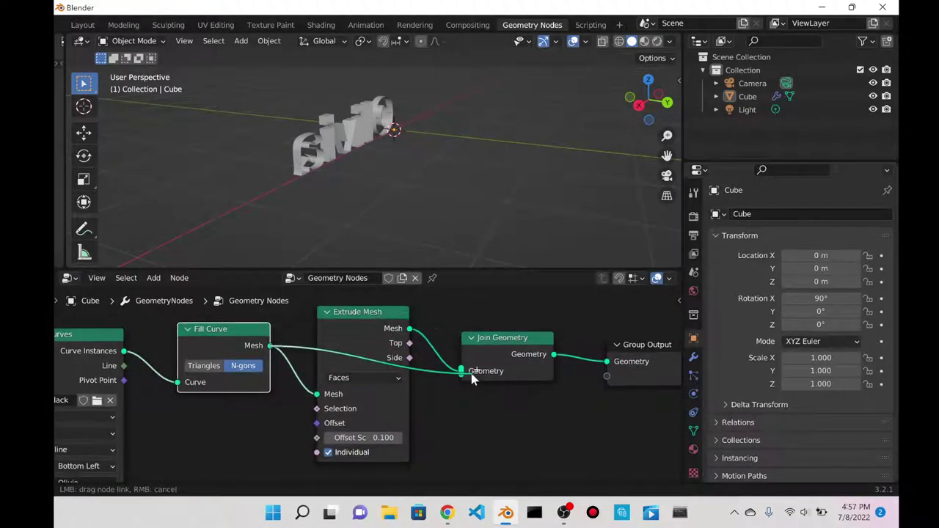
- Orbit toward a frontal view of the text, frame the node tree, and show Modifier Properties
scroll(350, 150, "up", 2)
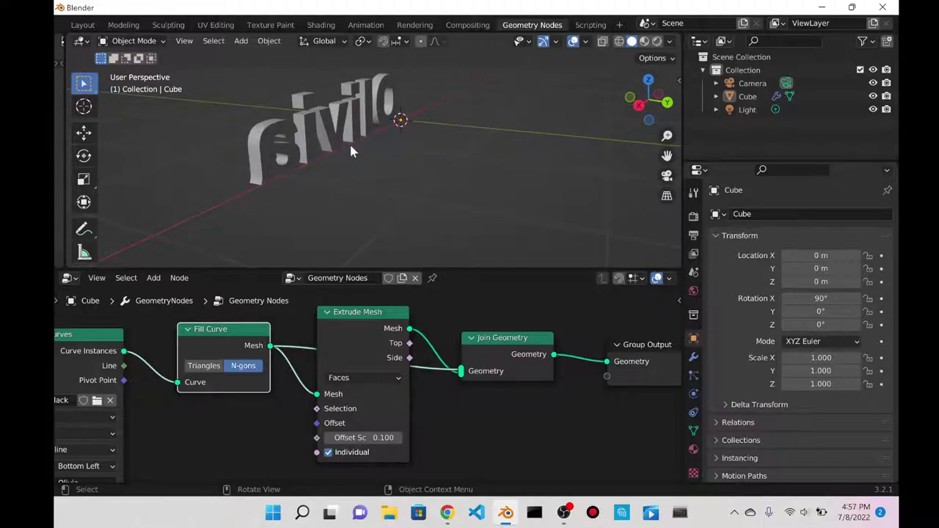
middle_click_drag(351, 152, 504, 195)
scroll(503, 195, "down", 3)
scroll(497, 318, "down", 2)
mouse_move(497, 318)
middle_mouse_down()
mouse_move(506, 321)
mouse_move(494, 320)
middle_mouse_up()
scroll(494, 320, "down", 1)
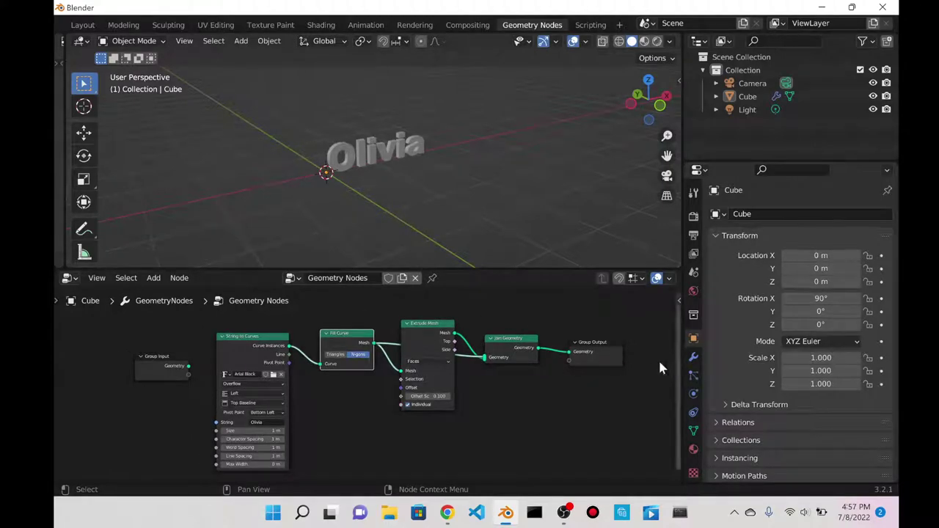
left_click(694, 356)
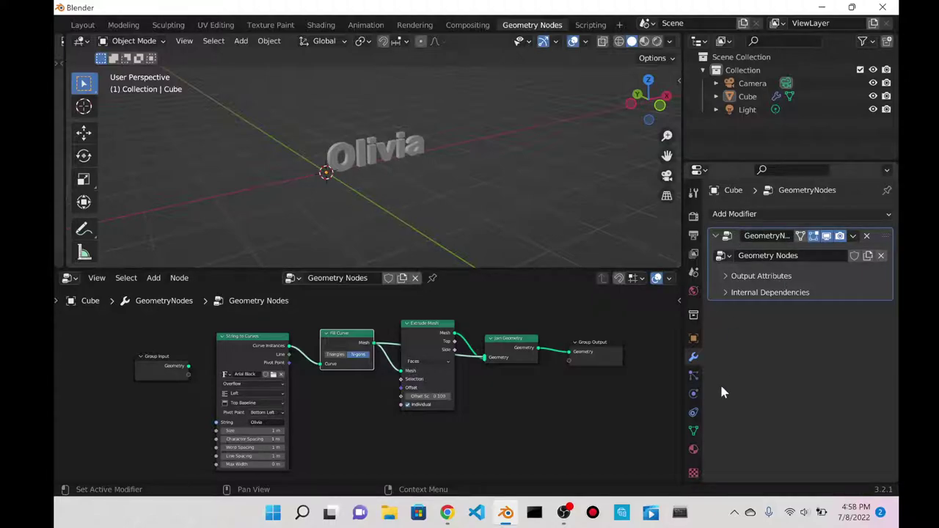
- Add an Array modifier, then remove it again
left_click(763, 211)
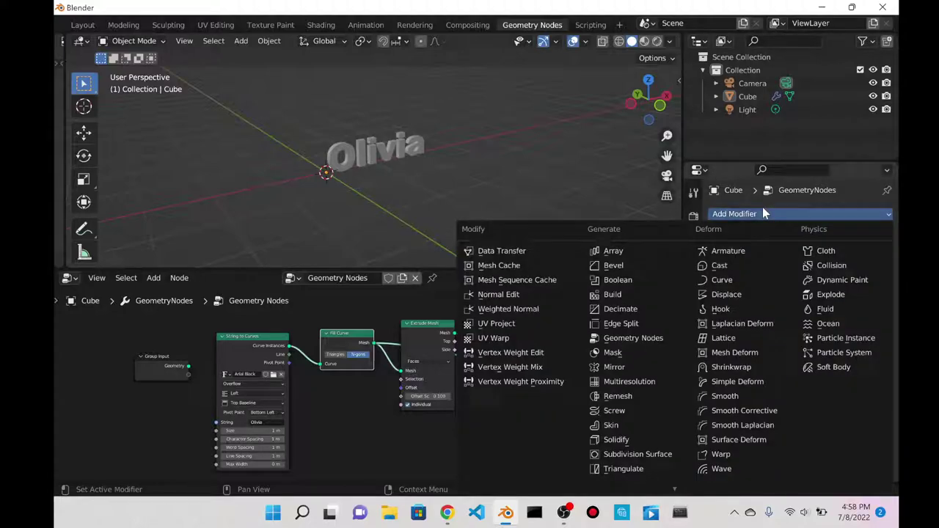
left_click(637, 251)
scroll(895, 327, "down", 2)
left_click_drag(815, 320, 801, 329)
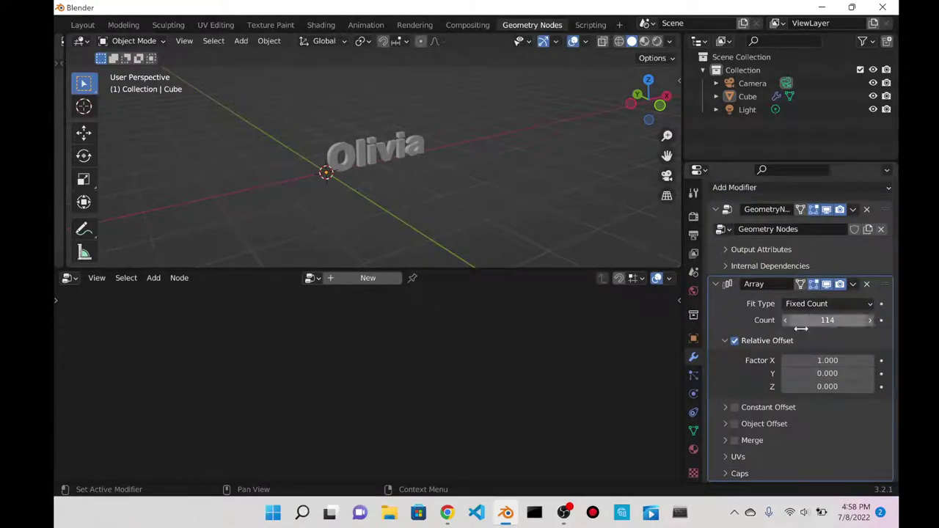
left_click(868, 285)
scroll(320, 314, "up", 2)
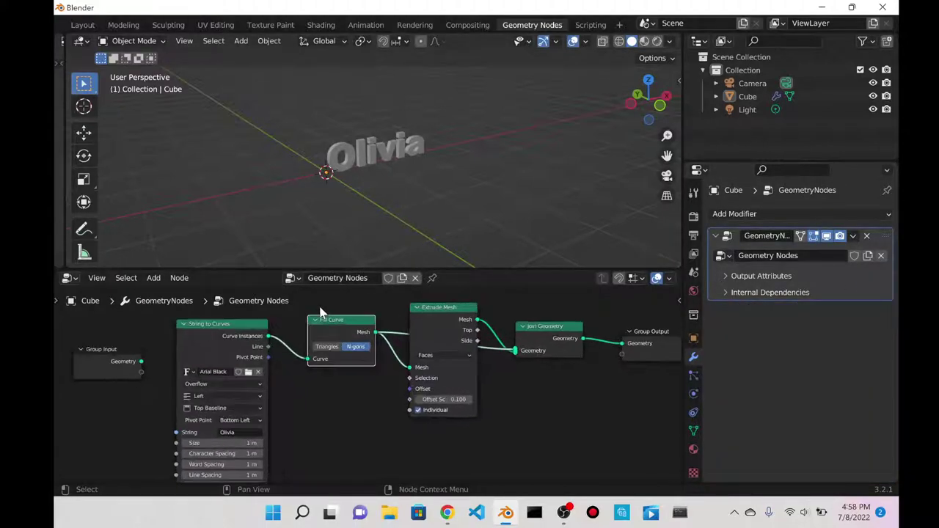
scroll(363, 334, "down", 1)
middle_click_drag(577, 222, 649, 241)
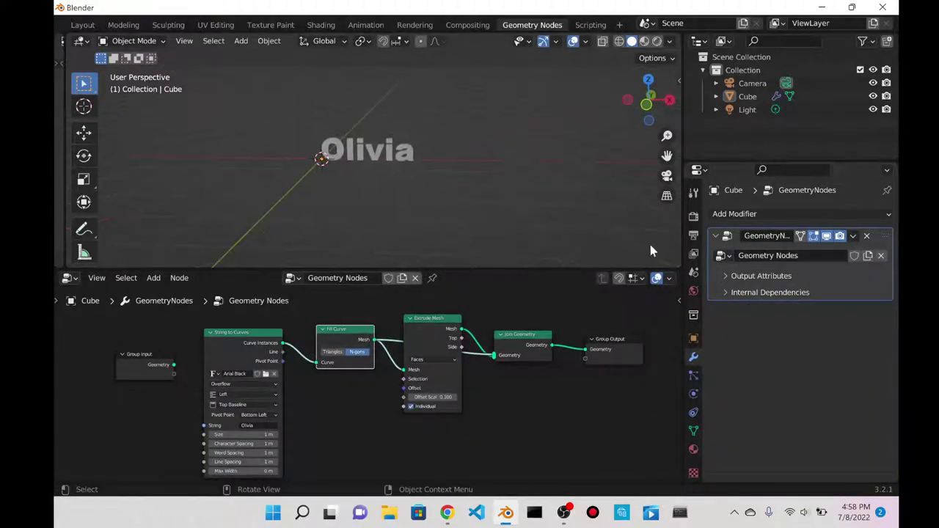
- Rename the geometry-nodes modifier to 'Text' and expose Extrude Mesh's Offset Scale as a modifier input
double_click(750, 236)
left_click(752, 236)
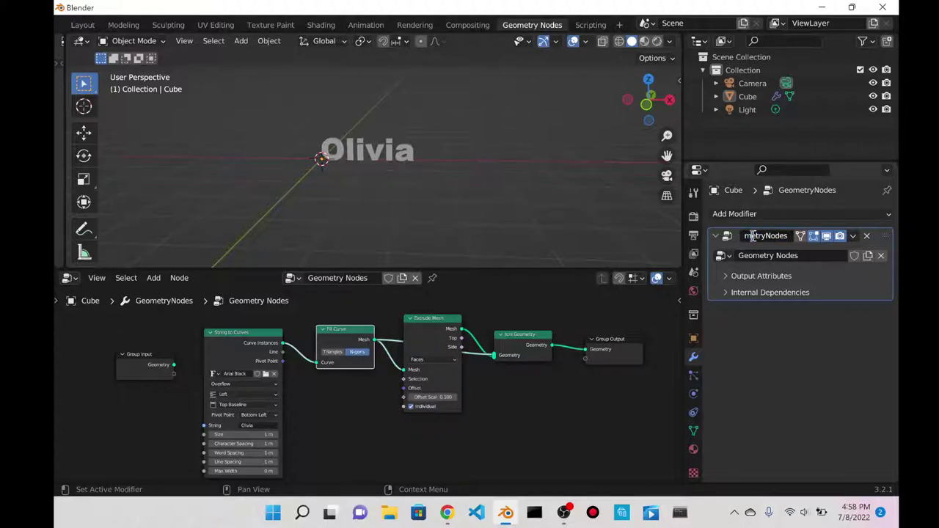
double_click(753, 236)
type("Text")
key("Return")
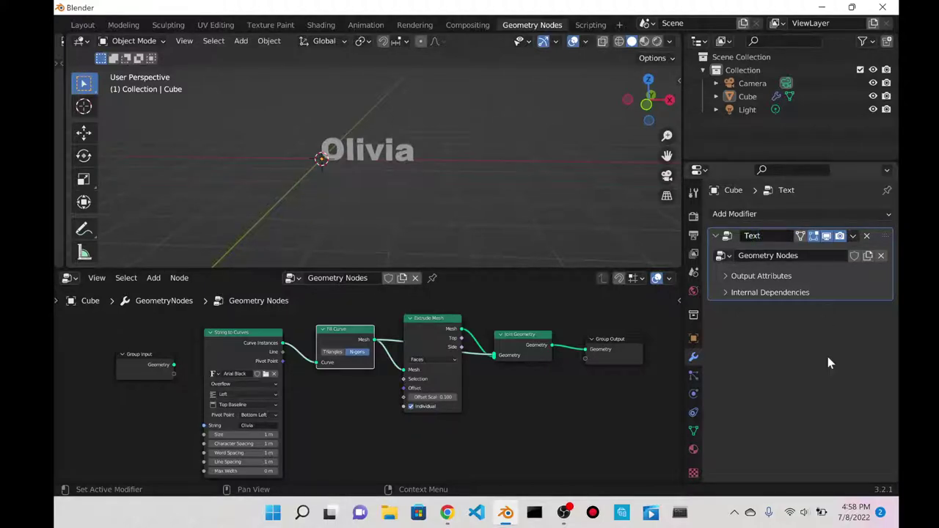
middle_click_drag(419, 143, 402, 176)
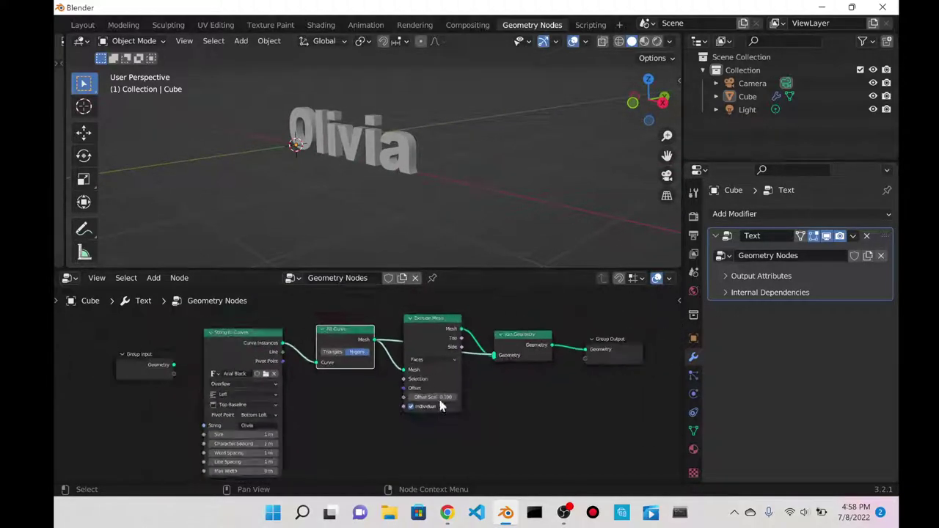
left_click_drag(404, 397, 174, 376)
mouse_move(837, 272)
left_mouse_down()
mouse_move(877, 272)
mouse_move(828, 273)
left_mouse_up()
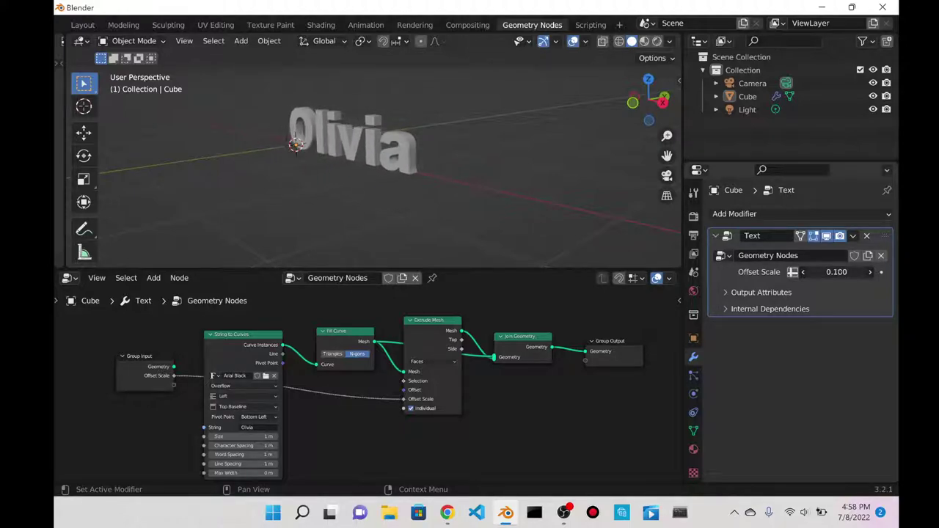
- Set the exposed Offset Scale modifier value to 0.1 and turn the view so Olivia faces front
left_click(828, 276)
type("0.1")
key("Return")
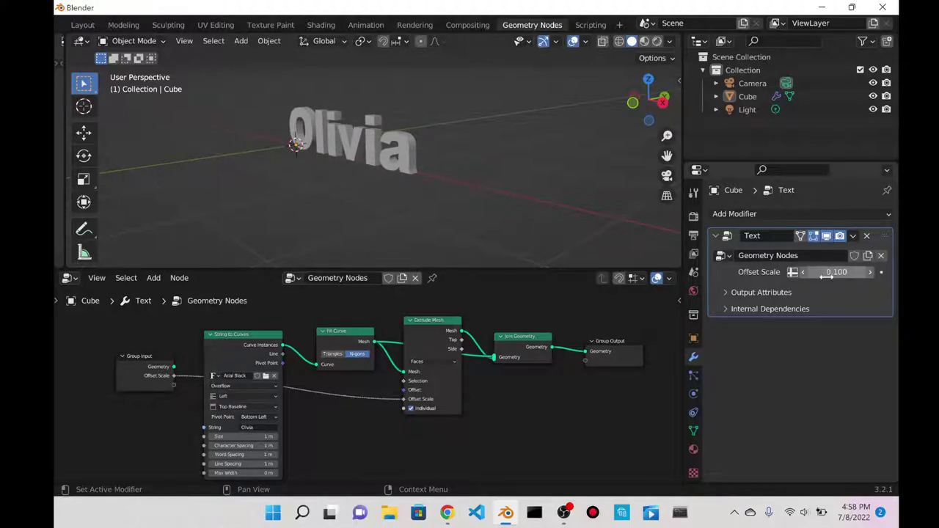
middle_click_drag(506, 145, 463, 151)
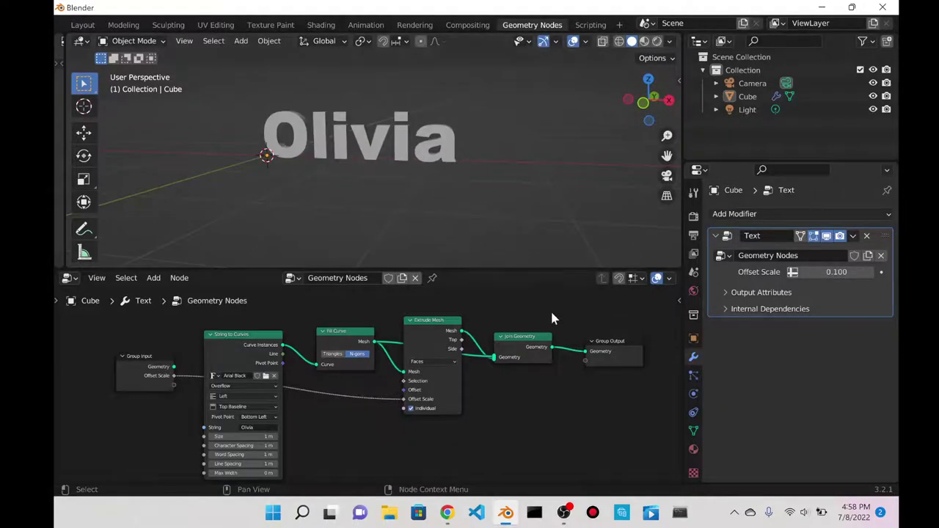
middle_click_drag(477, 483, 453, 413)
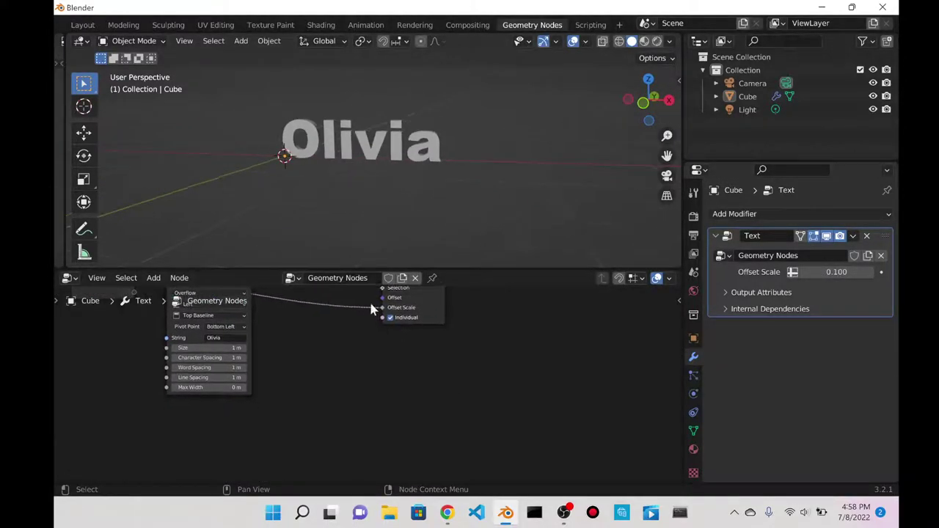
scroll(397, 401, "down", 2)
- Insert a Translate Instances node between Join Geometry and Group Output
key("shift+a")
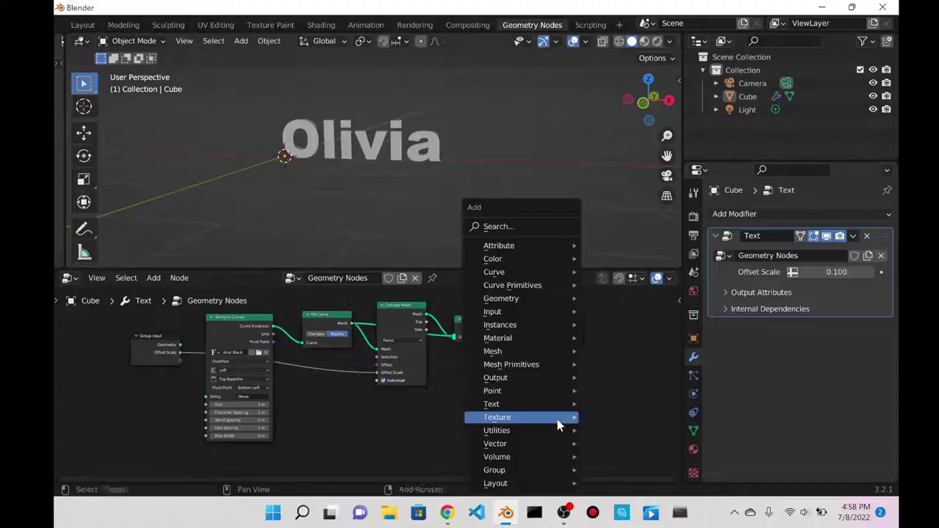
left_click(493, 228)
type("trans")
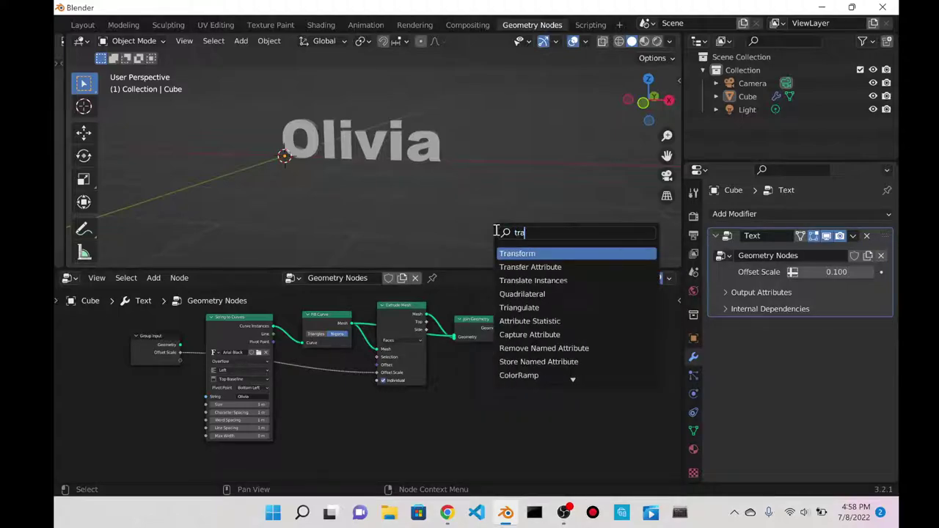
key("Down")
key("Down")
key("Return")
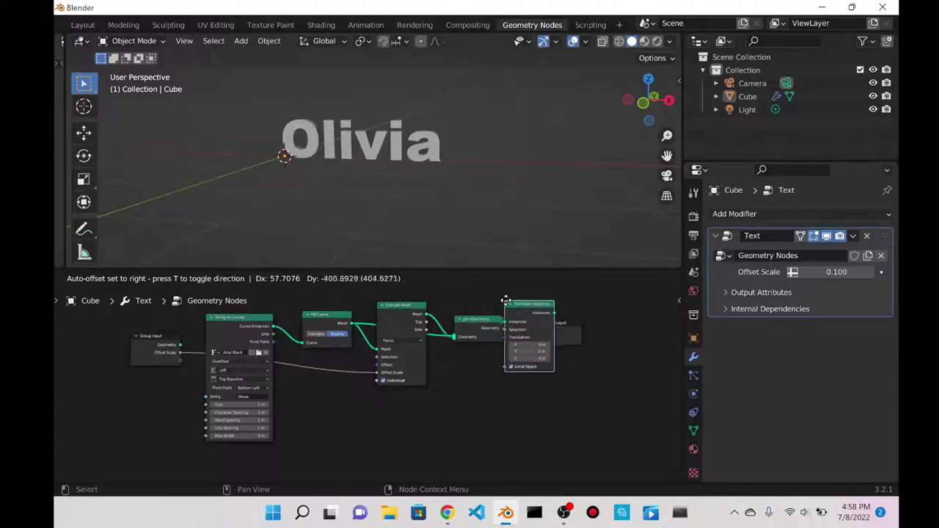
left_click(510, 312)
scroll(411, 345, "up", 2)
middle_click_drag(605, 323, 268, 333)
scroll(367, 359, "up", 1)
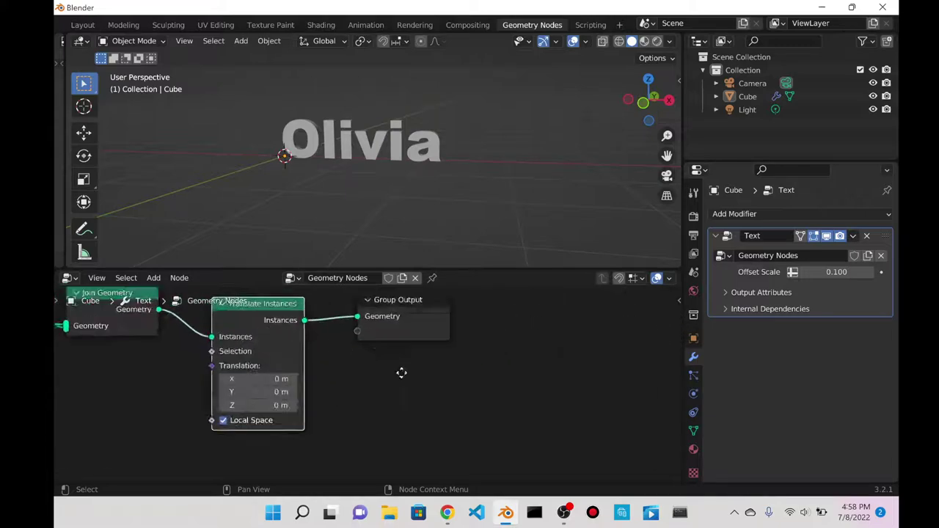
middle_click_drag(401, 374, 566, 399)
scroll(543, 375, "up", 1)
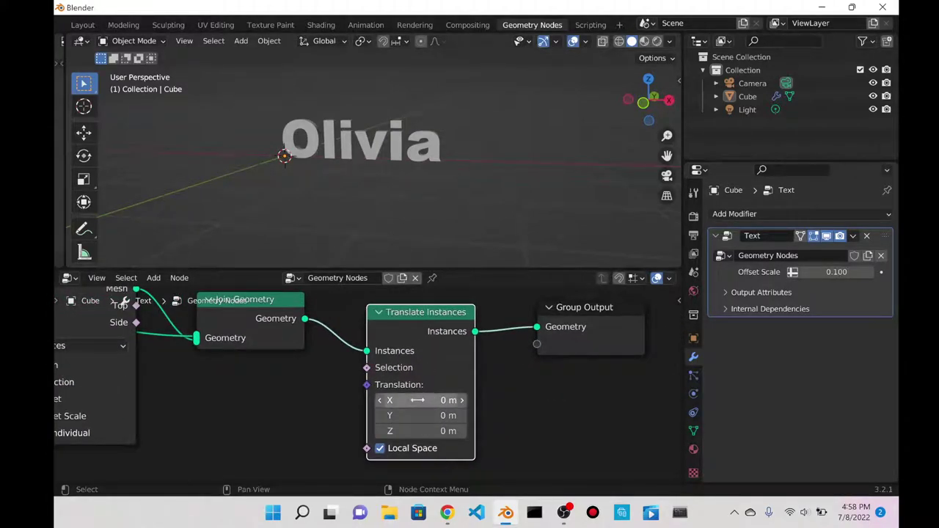
- Test an X translation of -1.4 m, undo it back to 0 m, and reposition the node
left_click_drag(407, 400, 376, 431)
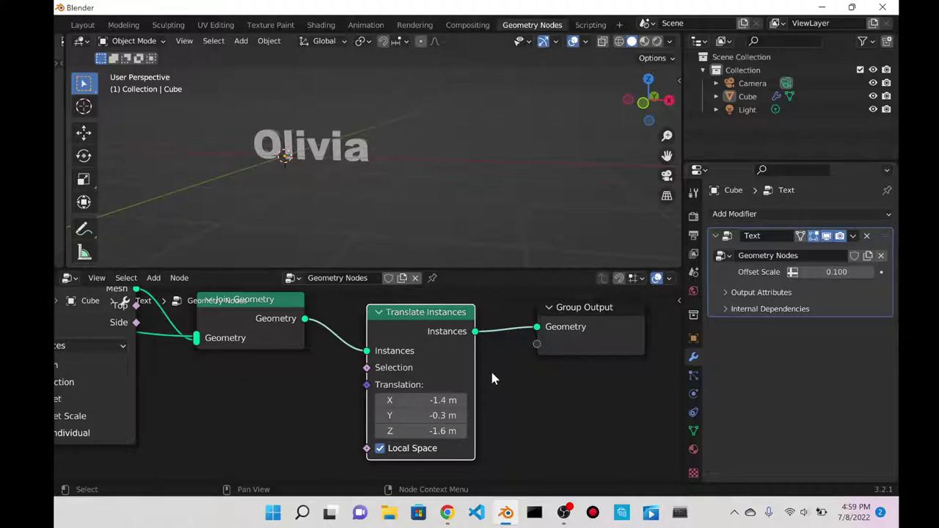
key("ctrl+z")
key("ctrl+z")
key("ctrl+z")
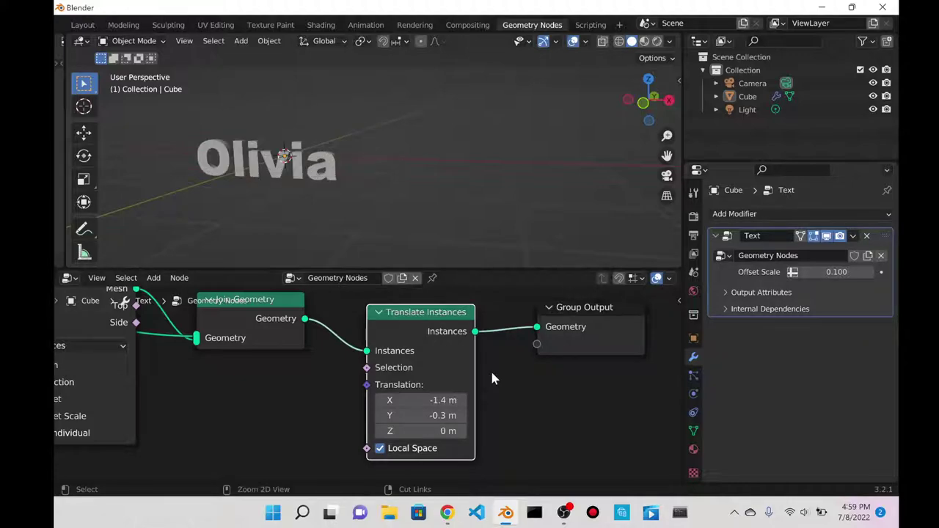
left_click_drag(446, 331, 439, 408)
middle_click_drag(555, 382, 596, 311)
left_click_drag(461, 325, 461, 352)
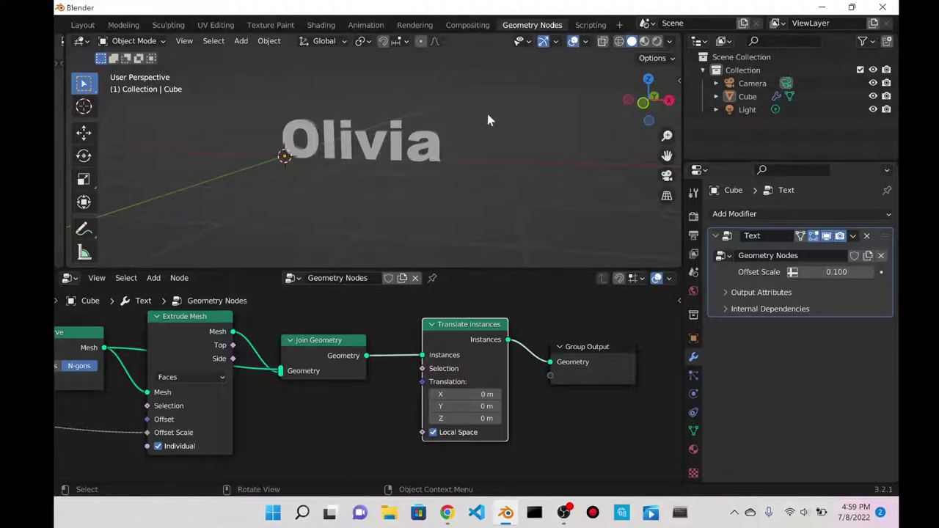
- Add a Plain Axes Empty at the origin
key("shift+a")
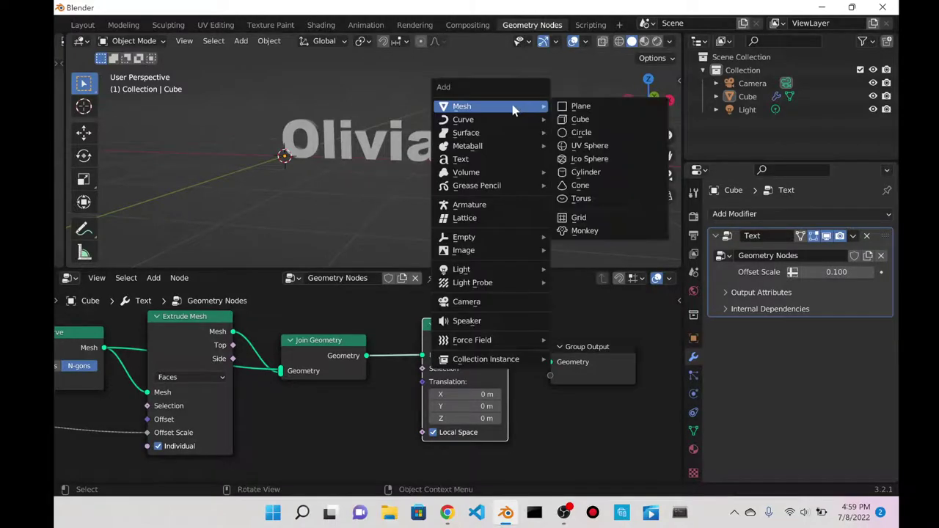
mouse_move(480, 237)
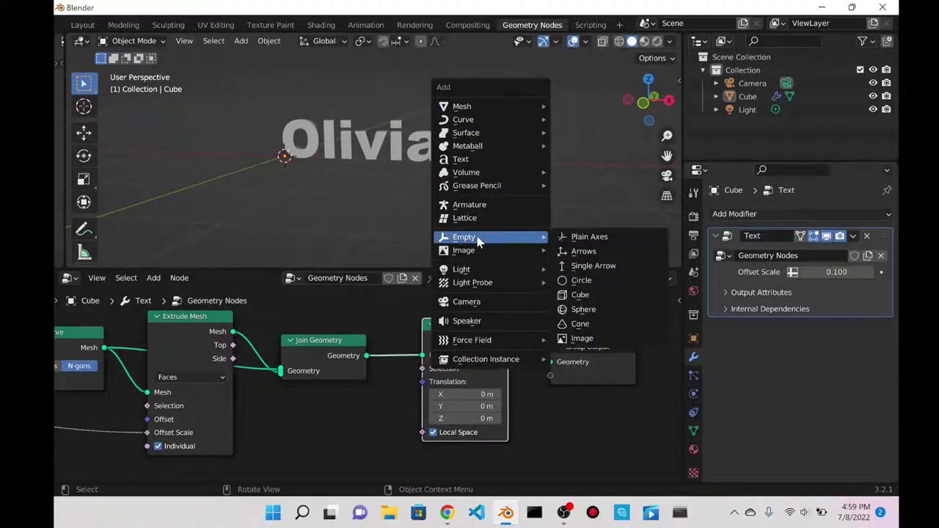
left_click(601, 244)
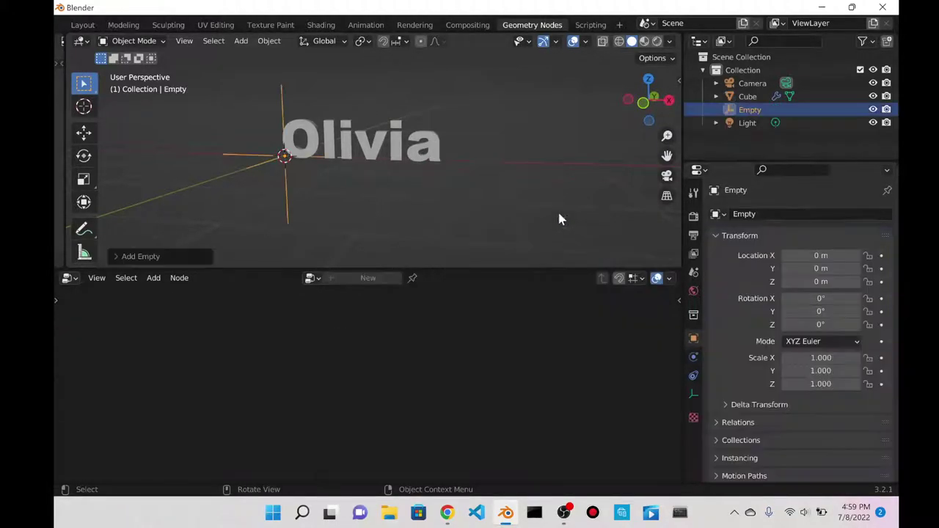
- Reselect the Olivia text and drop the Empty into its node tree as an Object Info node
middle_click_drag(560, 216, 394, 141)
left_click(394, 141)
middle_click_drag(501, 154, 466, 145)
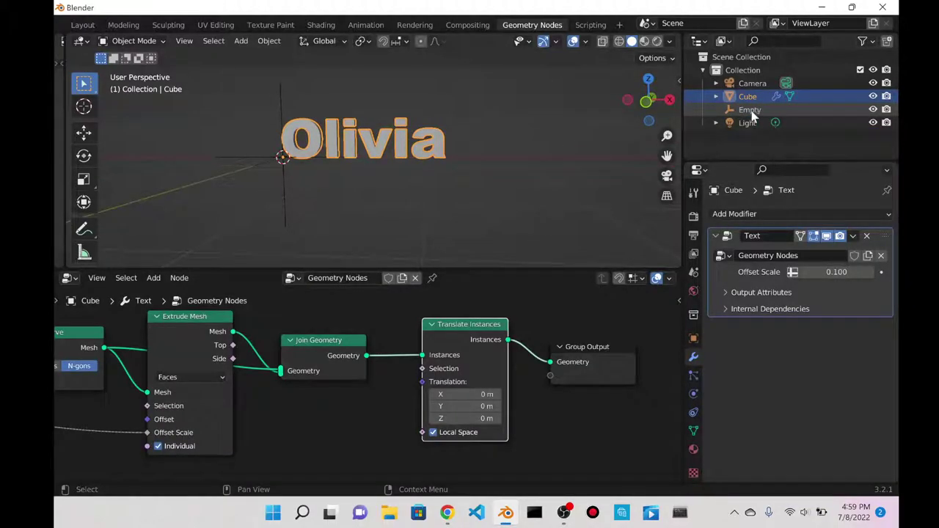
left_click_drag(760, 114, 290, 463)
middle_click_drag(293, 470, 308, 351)
left_click_drag(309, 351, 316, 364)
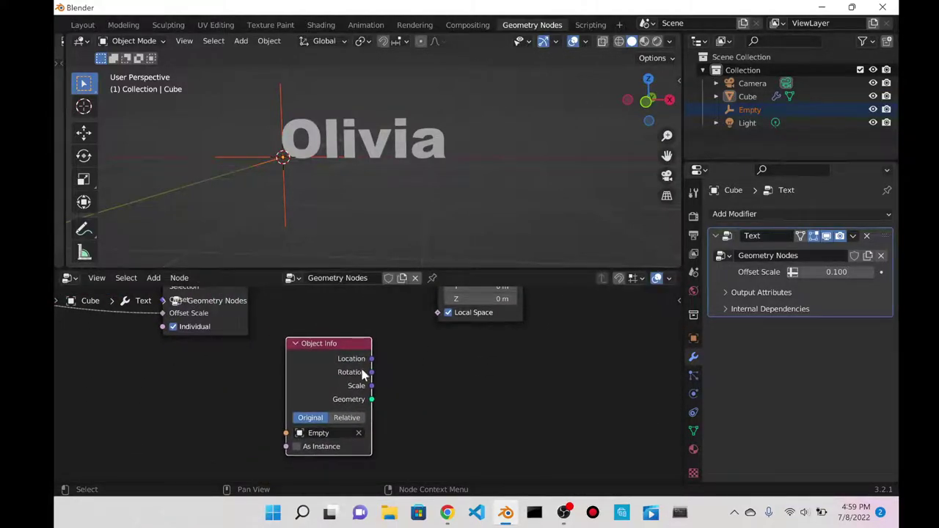
left_click_drag(372, 359, 378, 378)
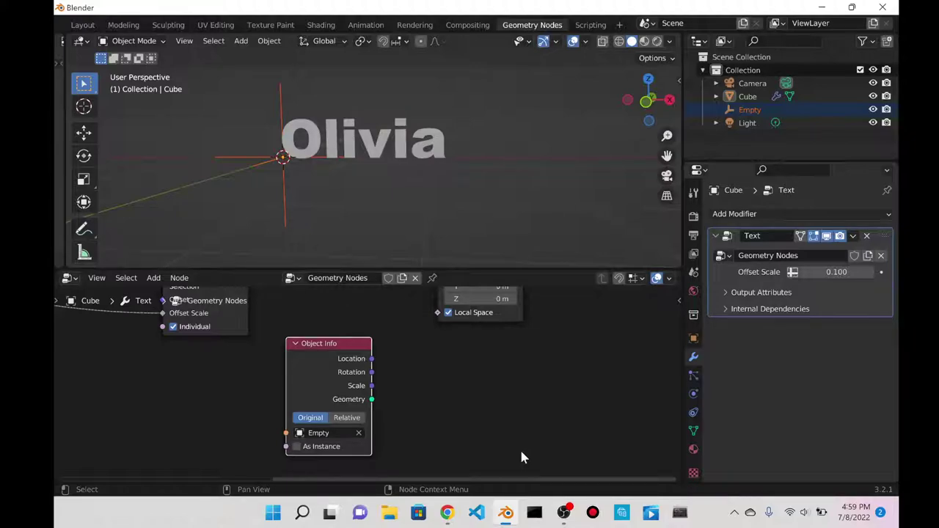
- Add a Position node and a Vector Math node to the text's node tree
scroll(528, 386, "up", 2, "shift")
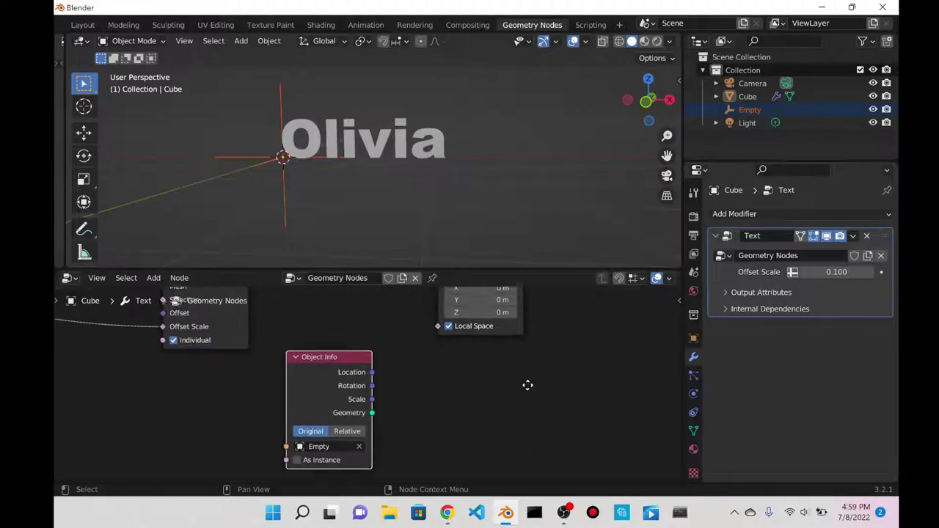
key("shift+a")
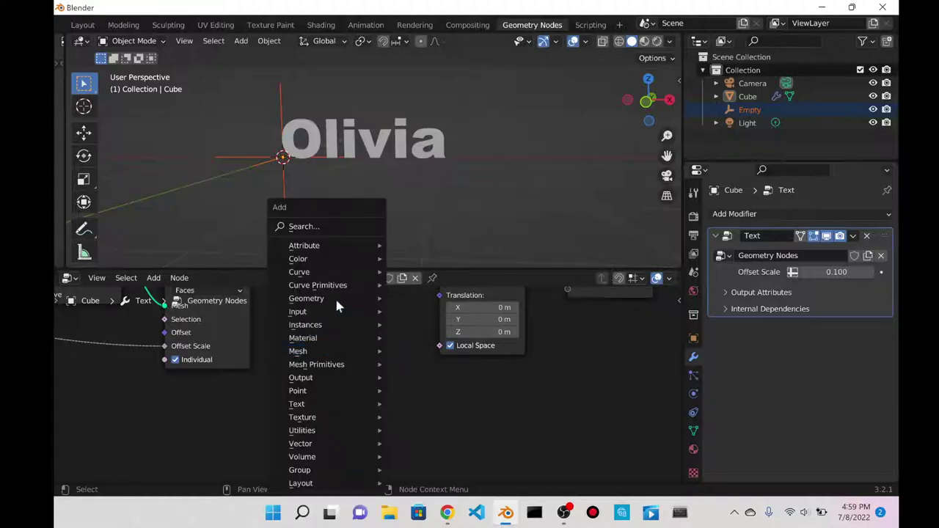
left_click(316, 226)
type("posi")
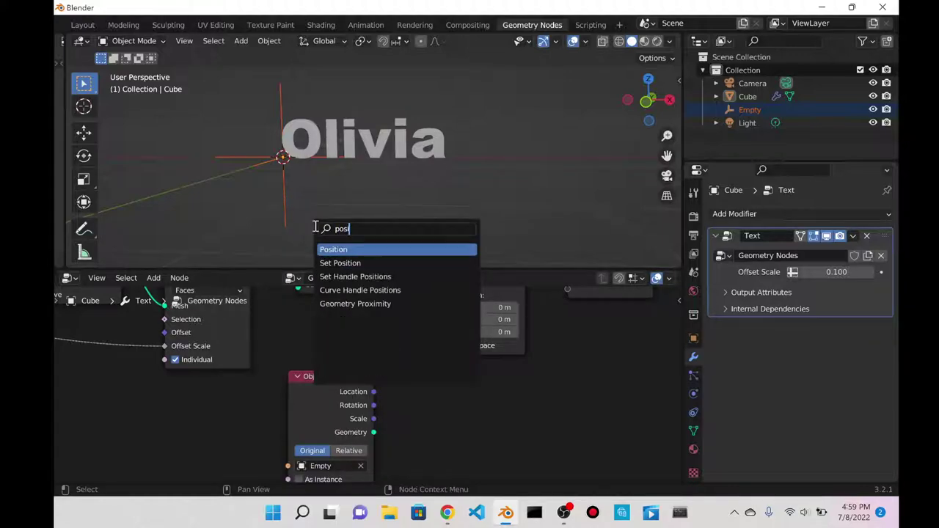
key("Return")
left_click(286, 311)
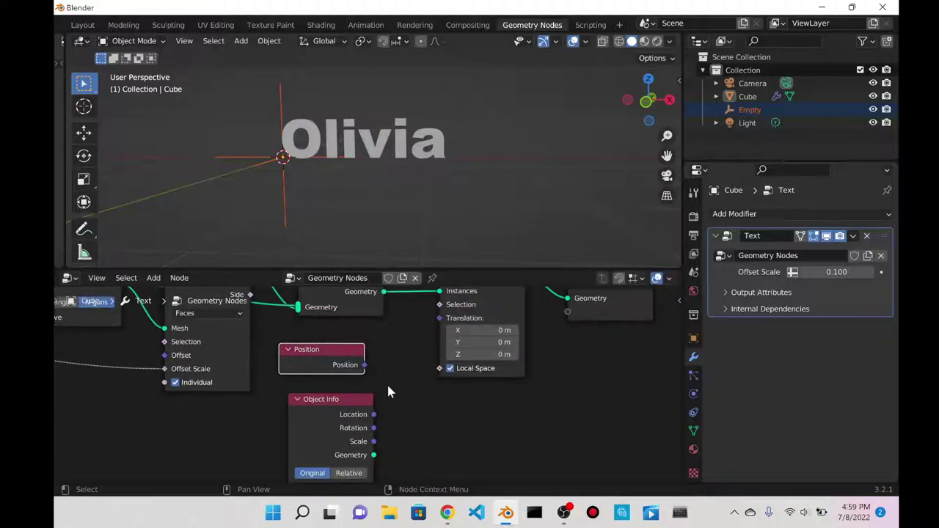
key("shift+a")
left_click(341, 229)
type("vecto")
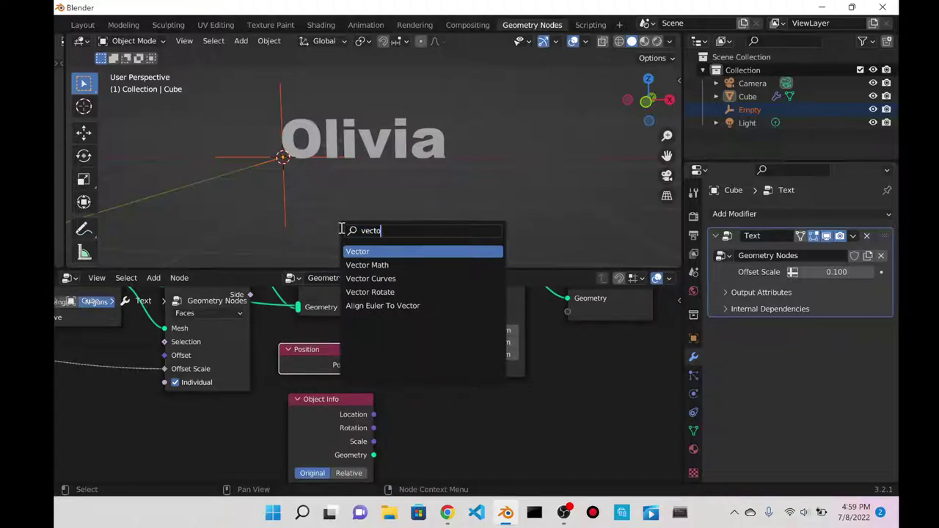
key("Down")
key("Return")
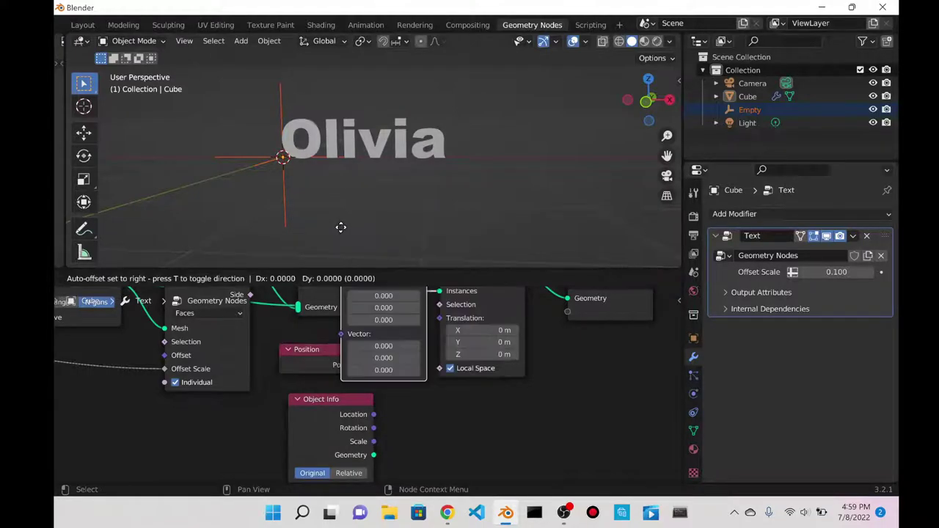
left_click(427, 409)
- Switch the Vector Math node to Distance and feed it Position and the Empty's Location
middle_click_drag(532, 398, 537, 308)
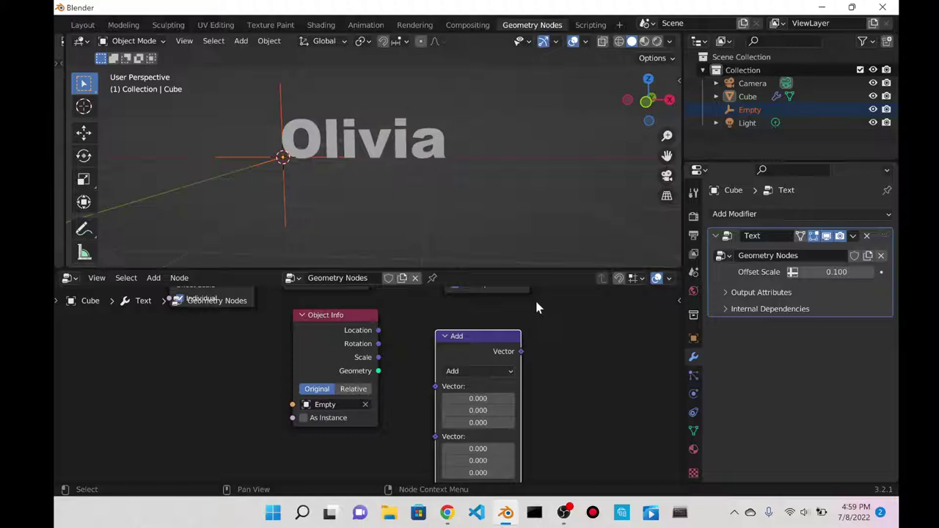
scroll(345, 298, "down", 2)
key("shift+a")
left_click(344, 328)
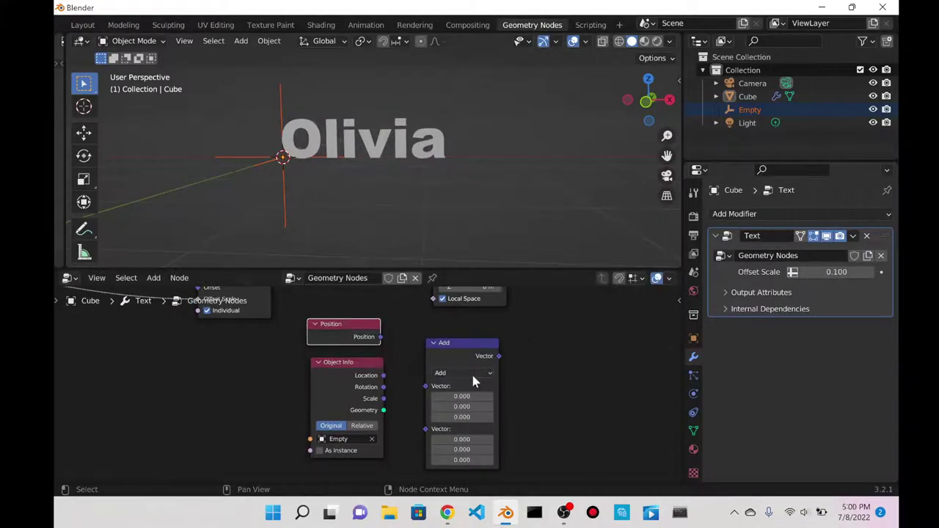
left_click(474, 381)
left_click(481, 222)
left_click_drag(461, 345, 461, 319)
left_click_drag(380, 342, 429, 381)
left_click_drag(355, 369, 358, 365)
mouse_move(478, 342)
left_mouse_down()
mouse_move(454, 350)
mouse_move(479, 346)
left_mouse_up()
- Try a link search from Distance's Value, cancel it, then click the Empty and reselect the text
scroll(506, 335, "up", 1)
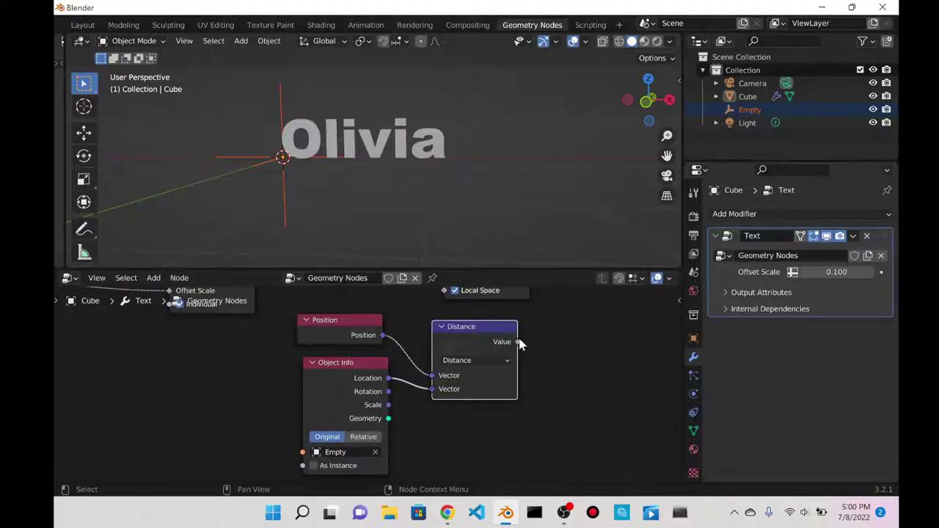
left_click_drag(517, 342, 531, 331)
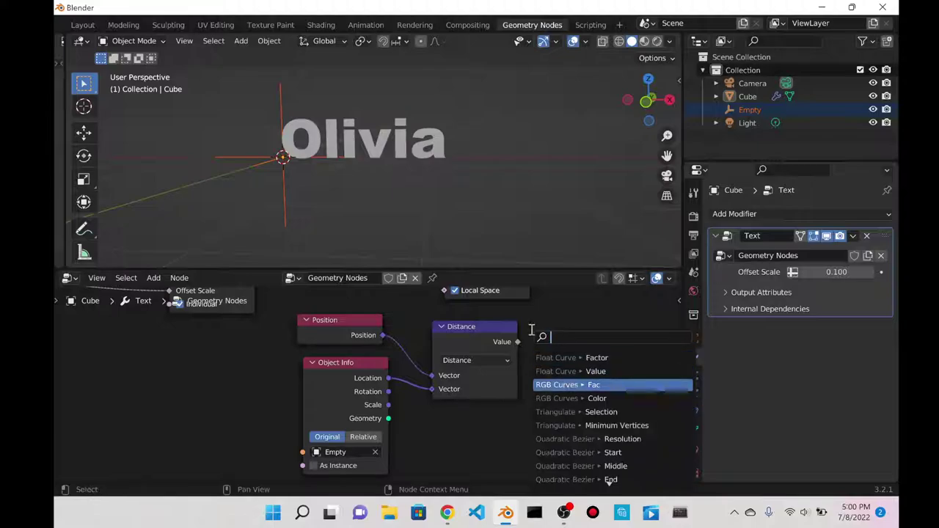
key("Up")
key("Escape")
scroll(568, 321, "up", 1)
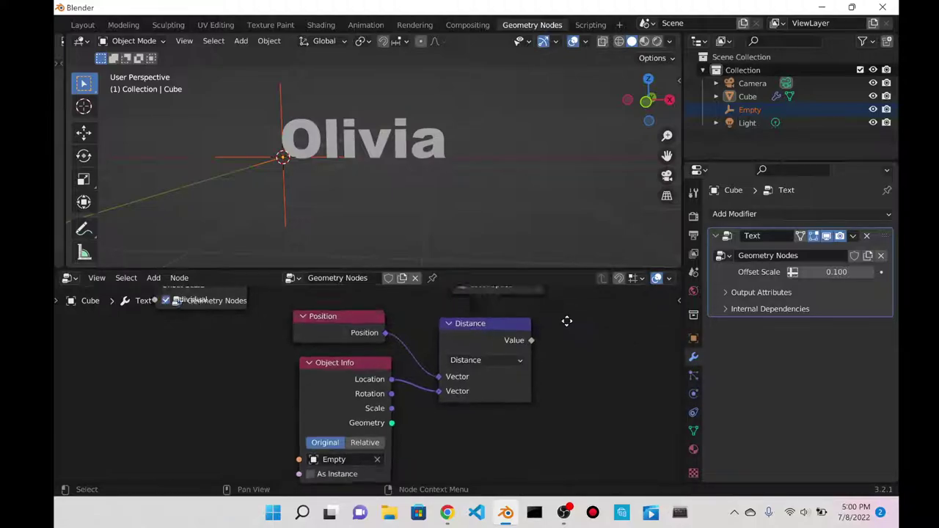
scroll(567, 321, "down", 1)
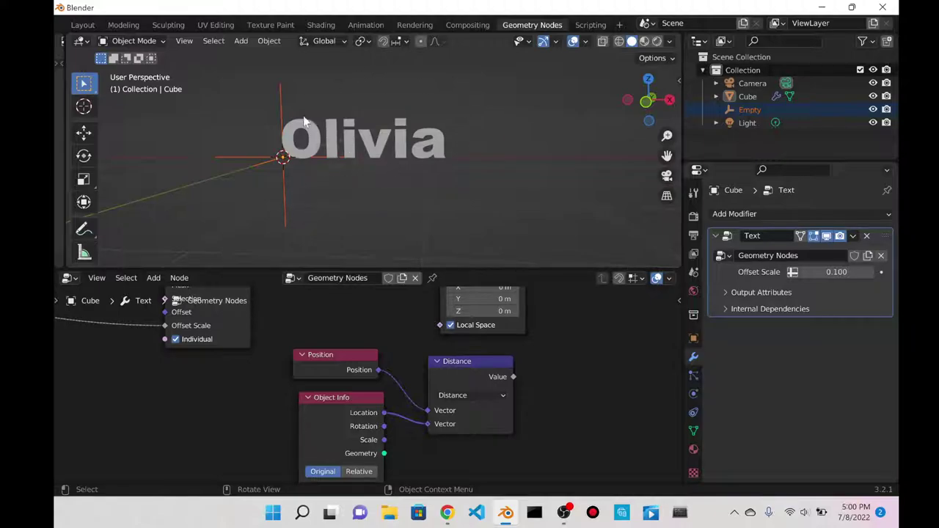
middle_click_drag(323, 161, 350, 171)
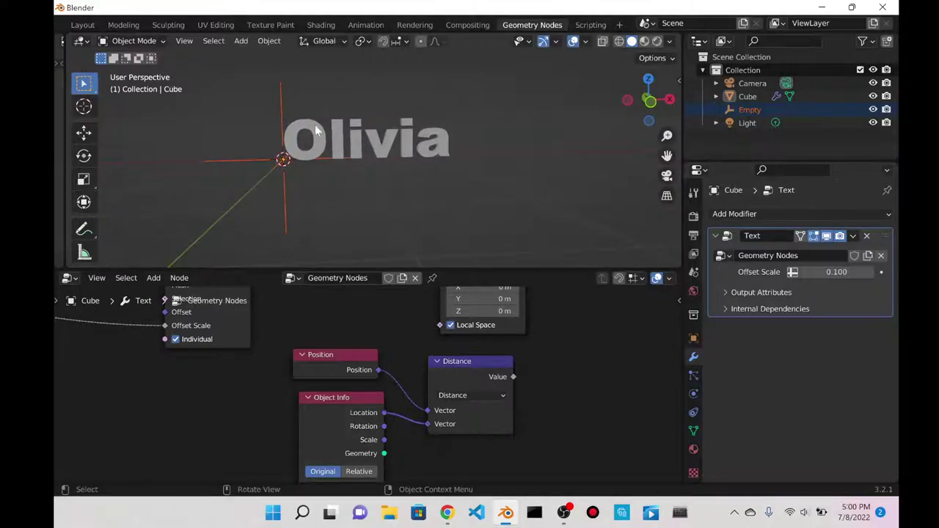
left_click(282, 99)
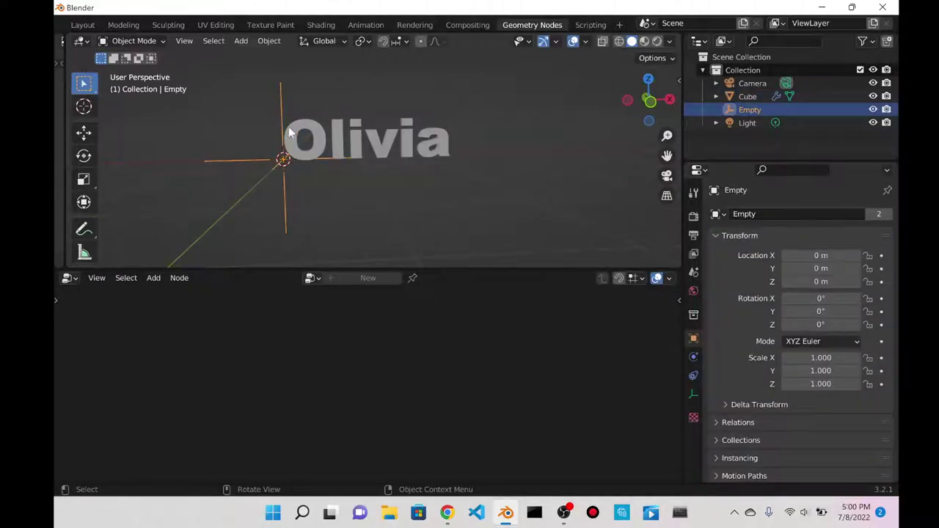
left_click(323, 133)
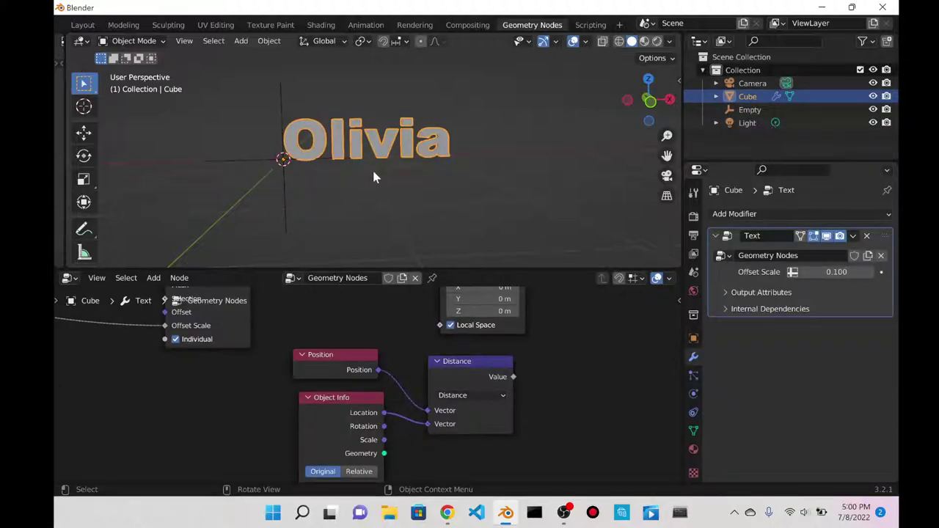
- Show a Spreadsheet beside the 3D view listing the text's 12 letter instances
left_click_drag(62, 58, 321, 58)
left_click(99, 223)
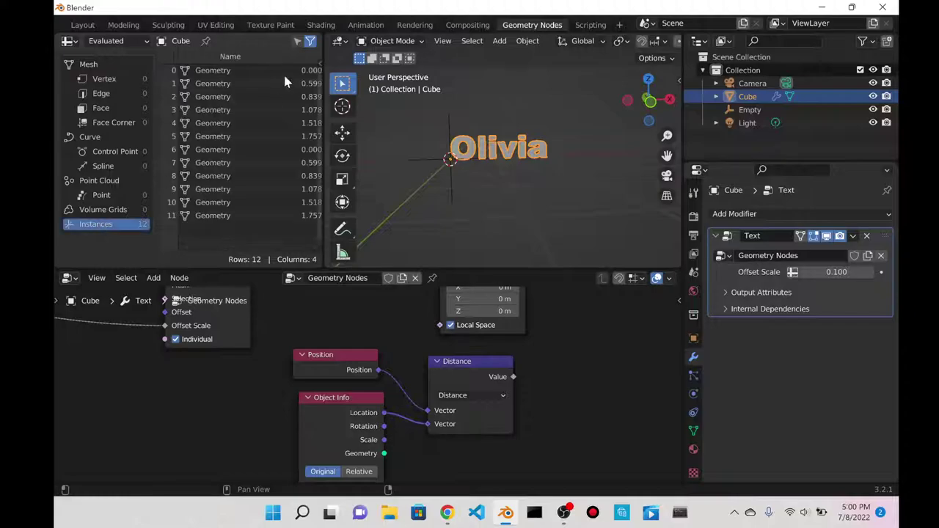
left_click_drag(326, 64, 400, 65)
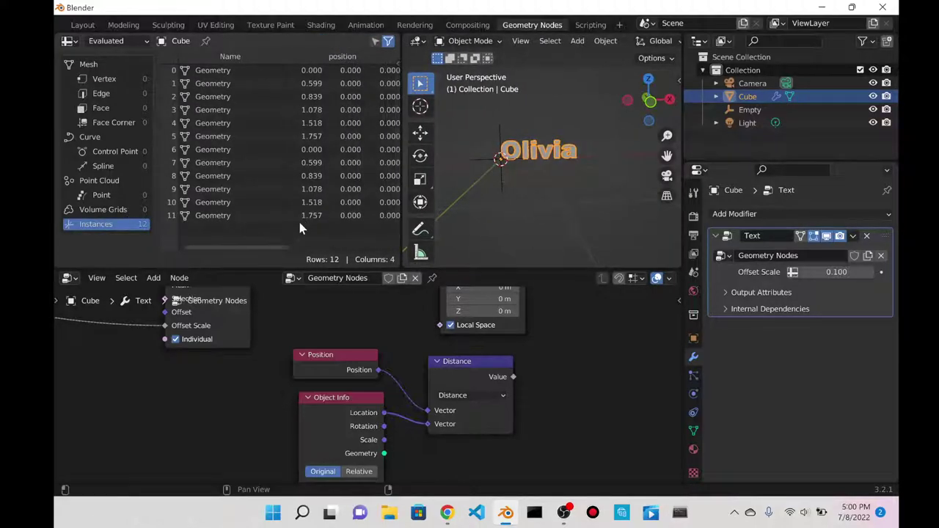
left_click_drag(267, 245, 285, 254)
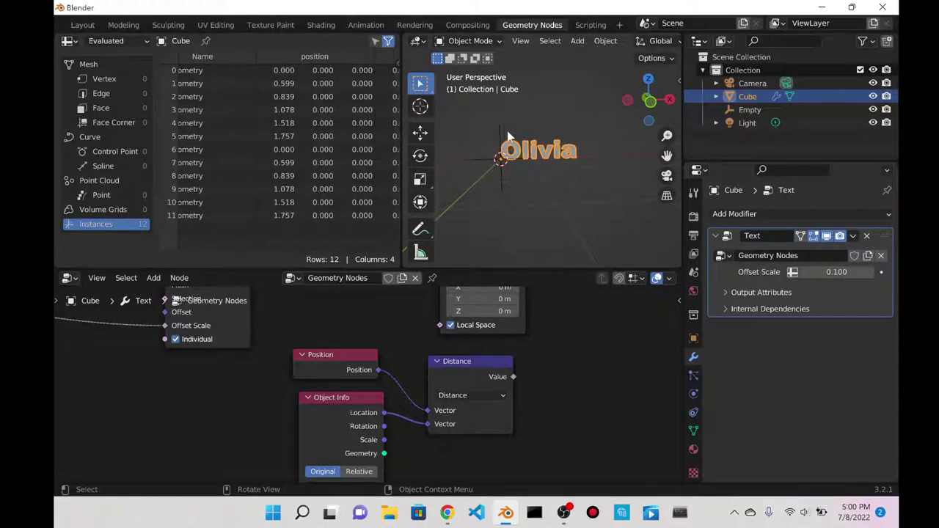
- Arrange the Position, Object Info and Distance nodes below Translate Instances
left_click_drag(496, 379, 493, 382)
mouse_move(361, 362)
left_mouse_down()
mouse_move(360, 334)
mouse_move(362, 357)
left_mouse_up()
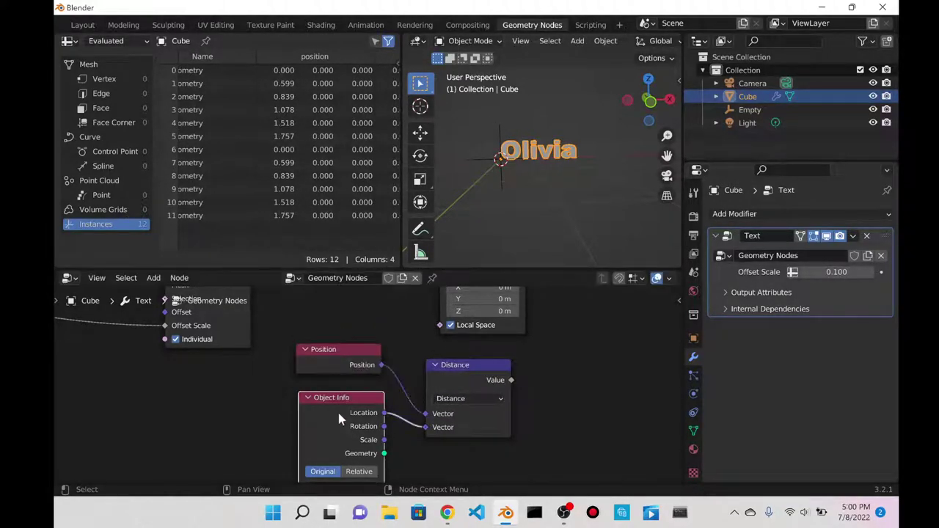
mouse_move(342, 416)
left_mouse_down()
mouse_move(331, 414)
mouse_move(345, 415)
mouse_move(339, 409)
left_mouse_up()
left_click_drag(461, 368, 565, 341)
scroll(563, 351, "down", 2)
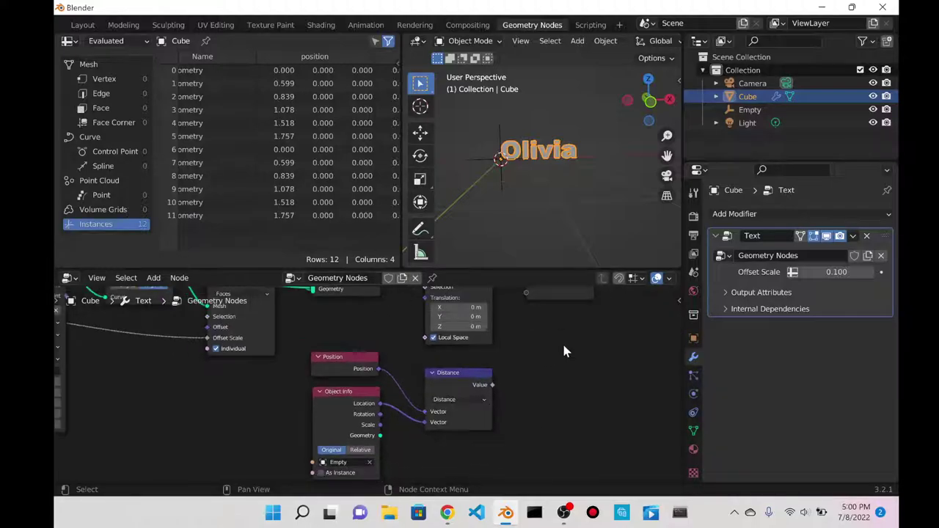
middle_click_drag(563, 351, 558, 398)
left_click_drag(510, 437, 435, 351)
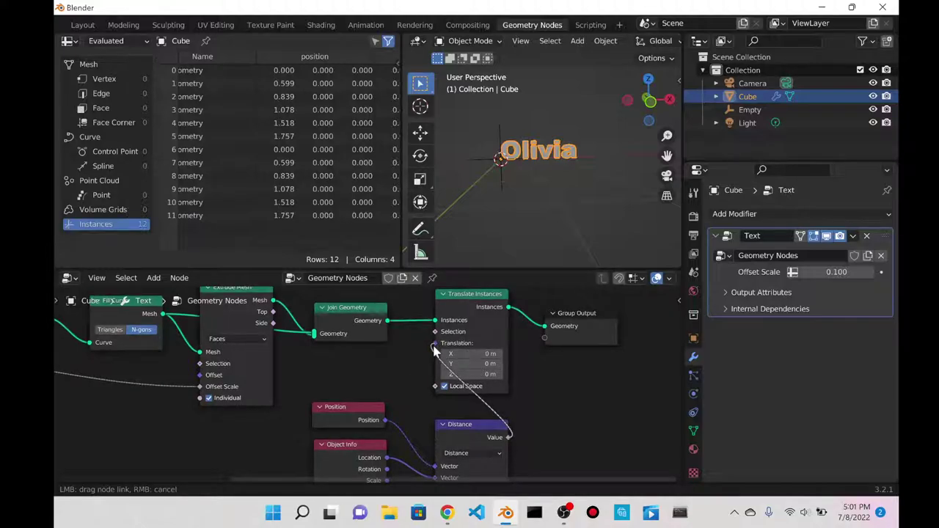
- Link Distance's Value into Translate Instances' Translation so the letters spread diagonally
mouse_move(434, 351)
left_mouse_down()
mouse_move(426, 374)
mouse_move(445, 345)
mouse_move(436, 343)
left_mouse_up()
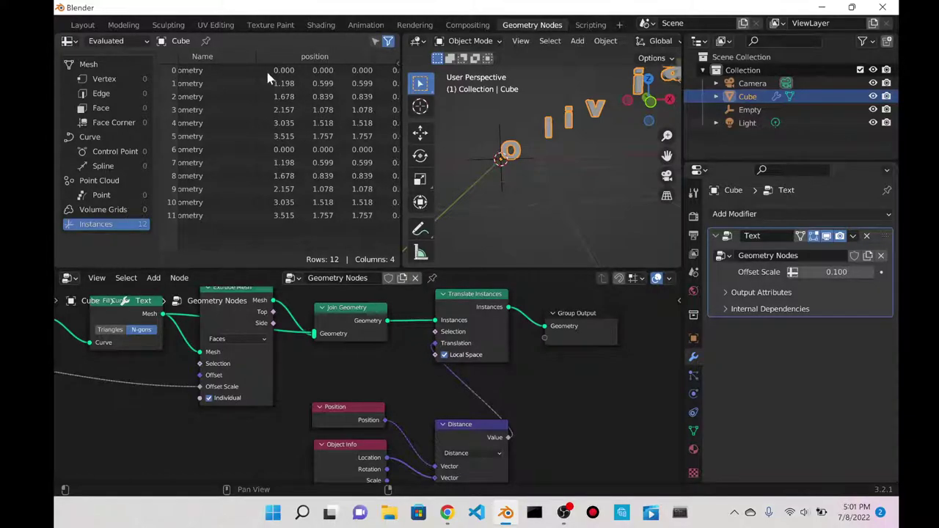
left_click_drag(435, 344, 532, 426)
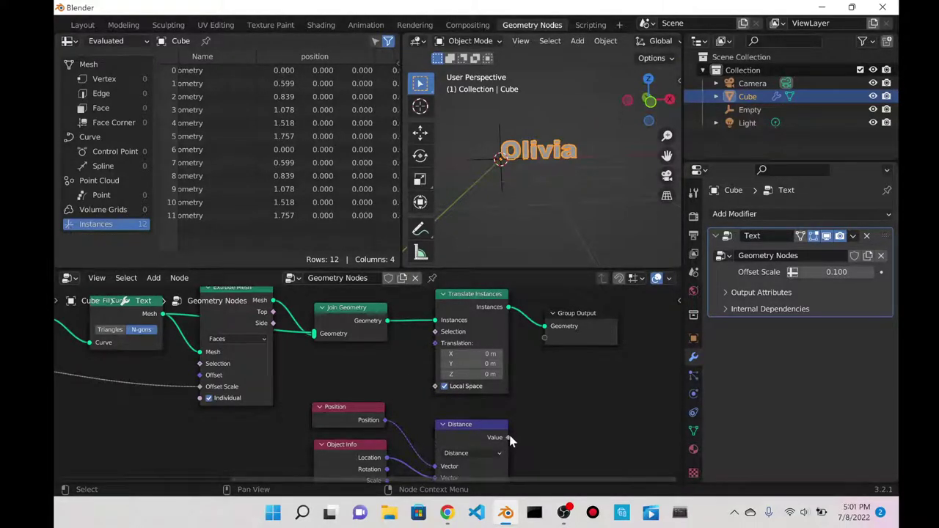
left_click_drag(509, 438, 435, 343)
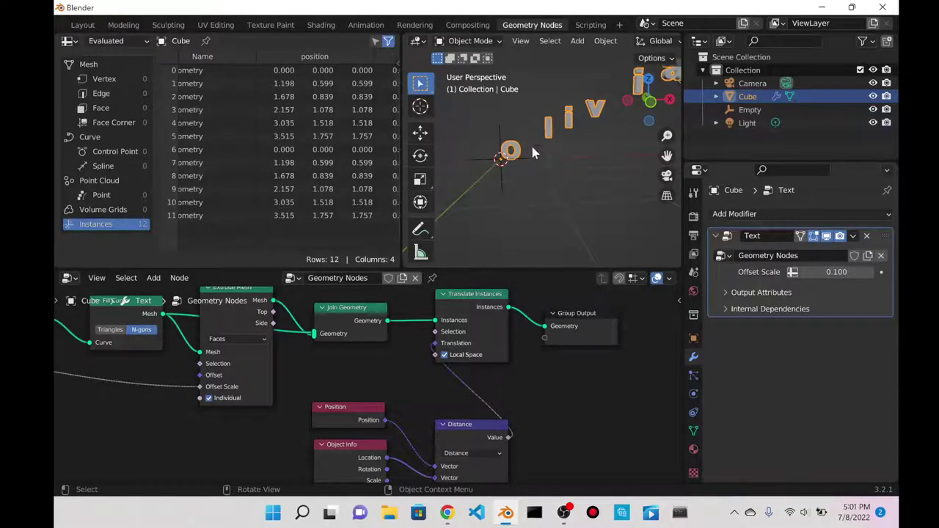
left_click_drag(484, 112, 562, 220)
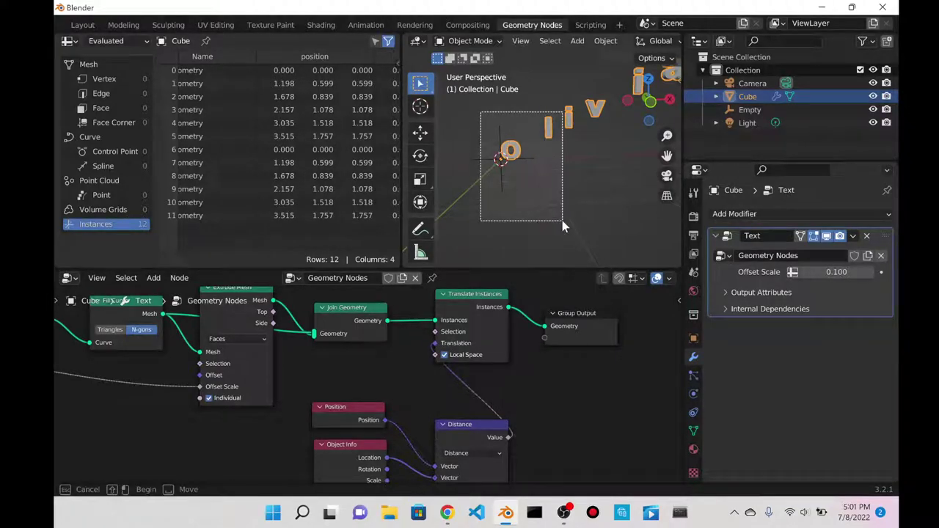
left_click(521, 181)
- Tidy the nodes, re-link Distance to Translation, and collapse the Spreadsheet
left_click_drag(486, 310, 509, 309)
left_click_drag(454, 428, 428, 420)
mouse_move(345, 408)
left_mouse_down()
mouse_move(344, 390)
mouse_move(345, 398)
left_mouse_up()
mouse_move(342, 457)
left_mouse_down()
mouse_move(165, 422)
mouse_move(329, 454)
mouse_move(349, 447)
left_mouse_up()
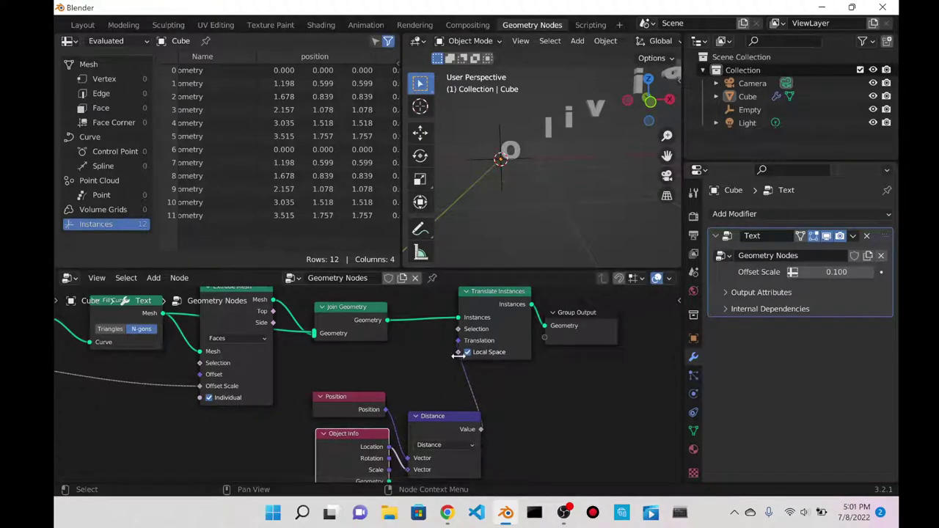
left_click_drag(458, 341, 502, 418)
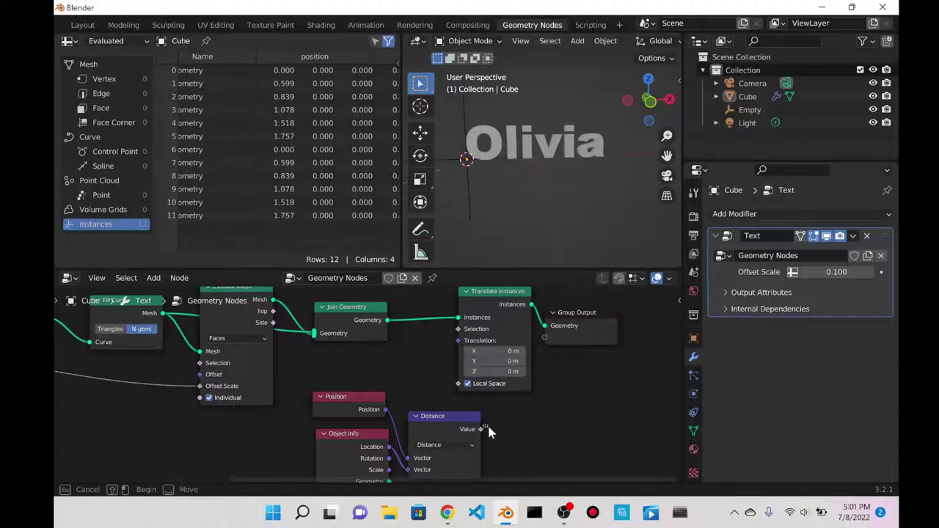
left_click_drag(479, 429, 457, 342)
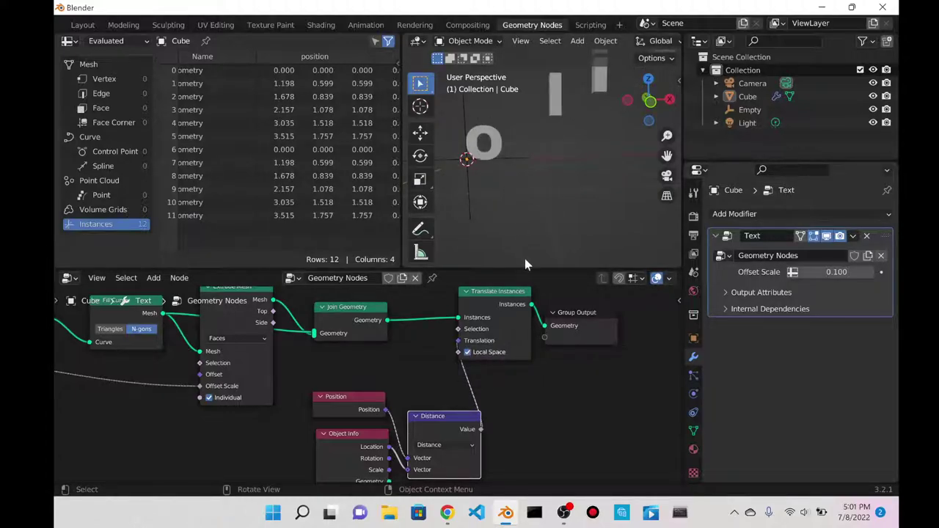
left_click_drag(577, 313, 614, 306)
left_click_drag(496, 291, 504, 290)
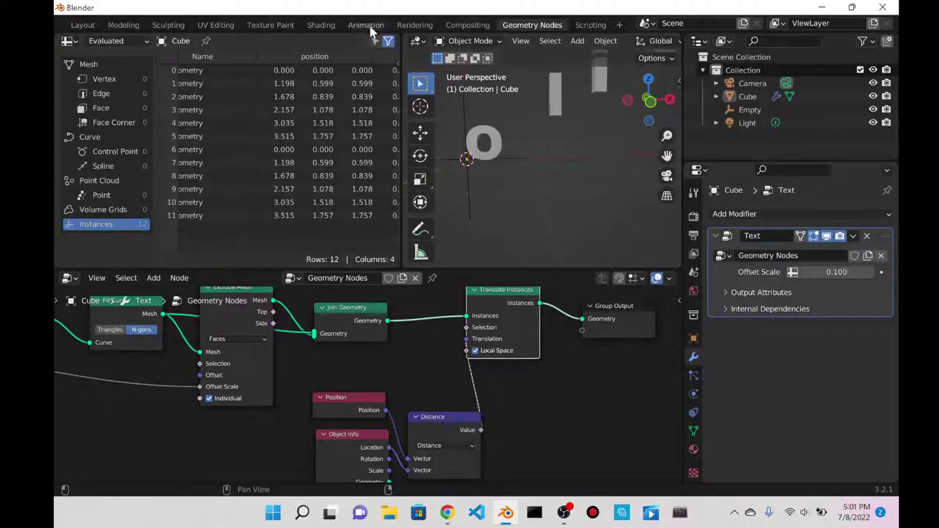
left_click_drag(402, 43, 66, 44)
scroll(308, 140, "down", 5)
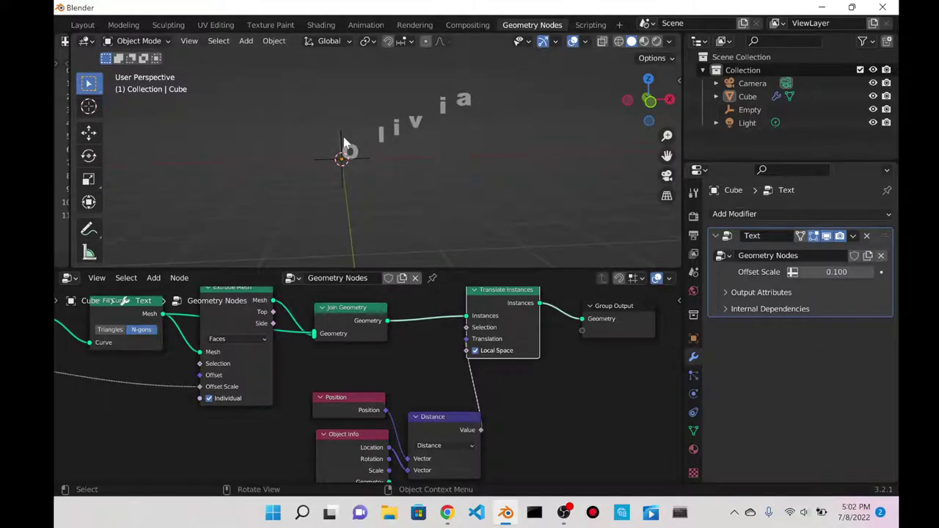
- Slide the Empty along X, then reselect the Olivia text
scroll(513, 400, "down", 3)
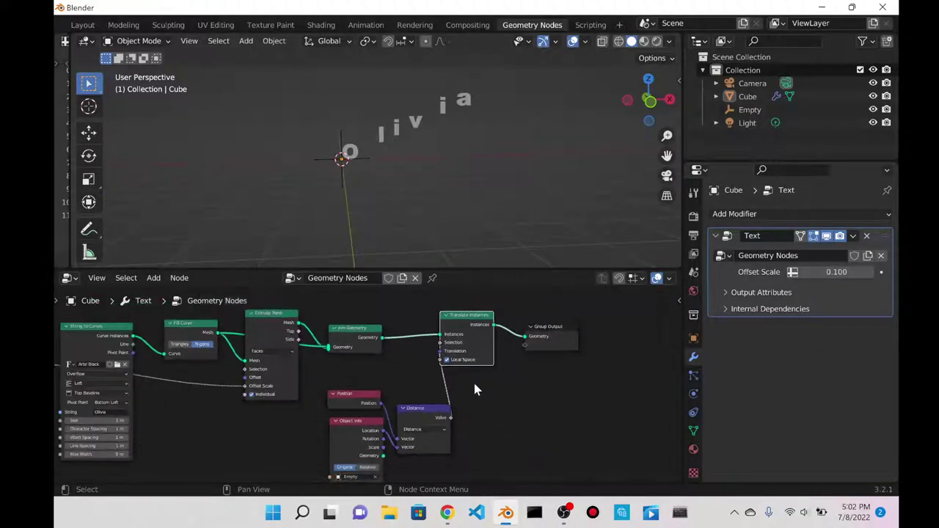
scroll(470, 393, "up", 2)
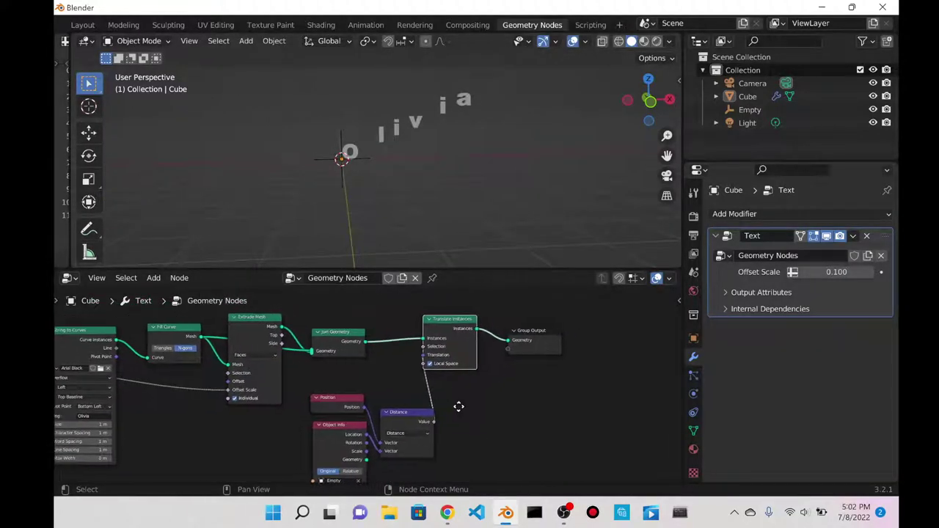
left_click(341, 138)
key("g")
key("x")
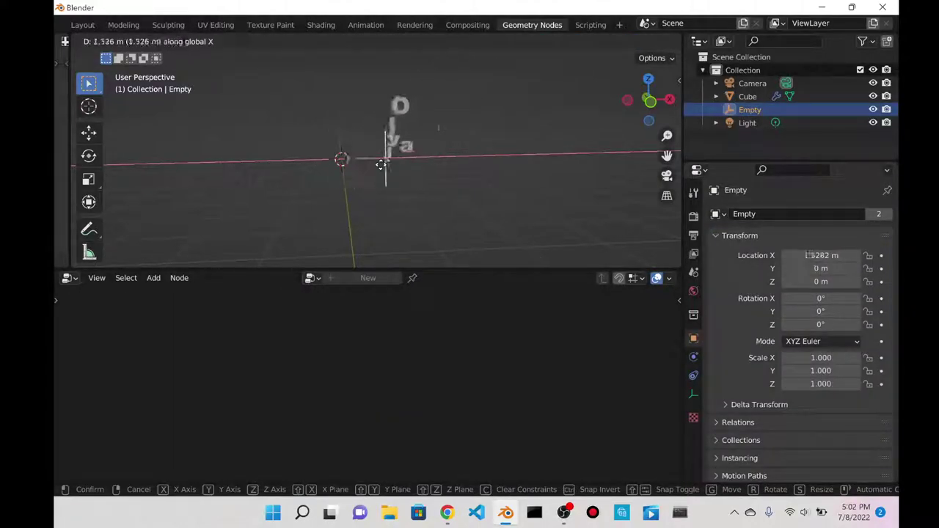
left_click(339, 170)
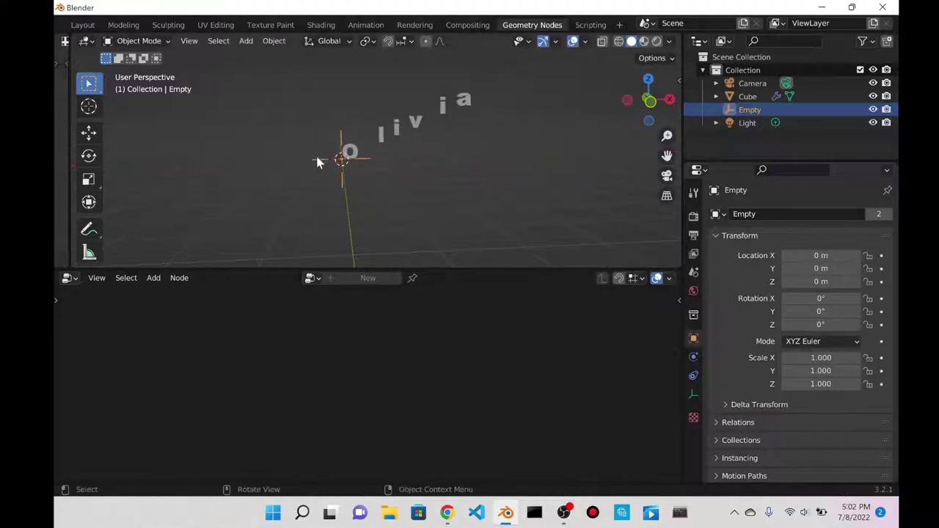
left_click(397, 128)
- Insert a Combine XYZ node between Distance and the Translation input
key("shift+a")
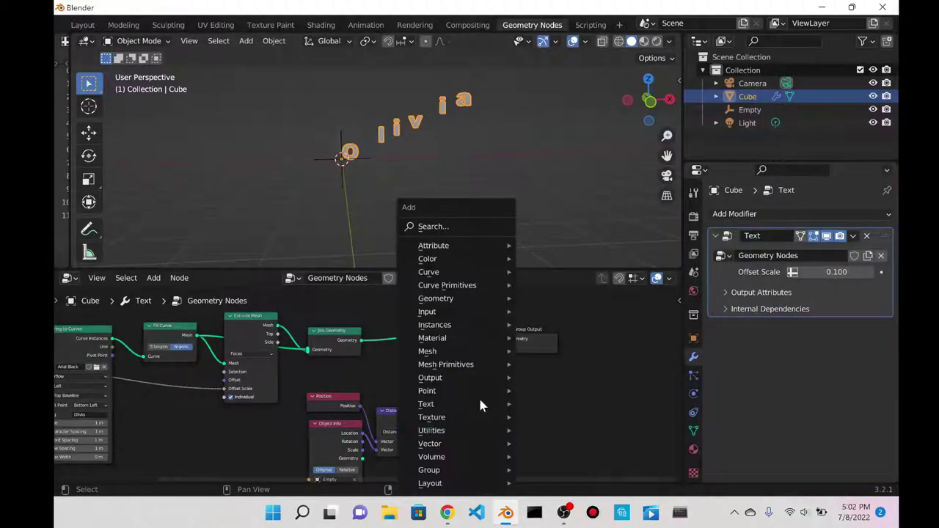
type("combine")
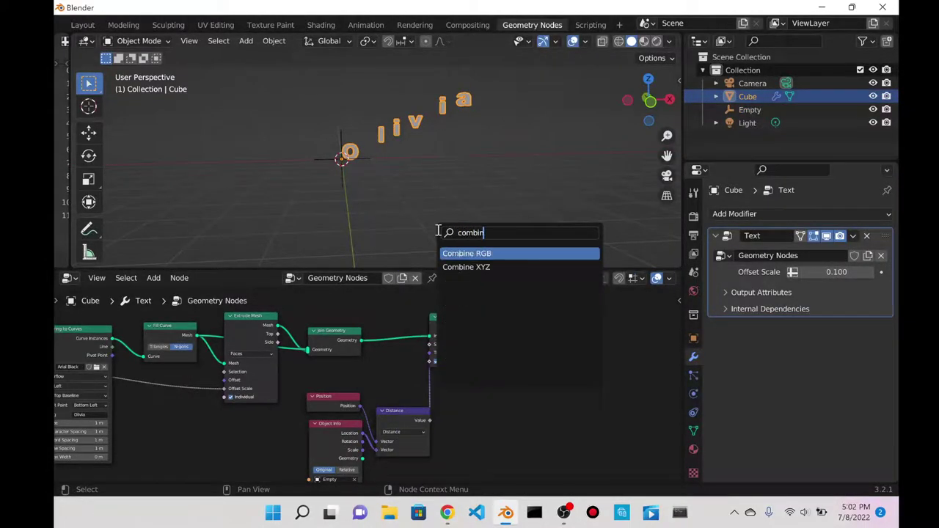
key("Down")
key("Return")
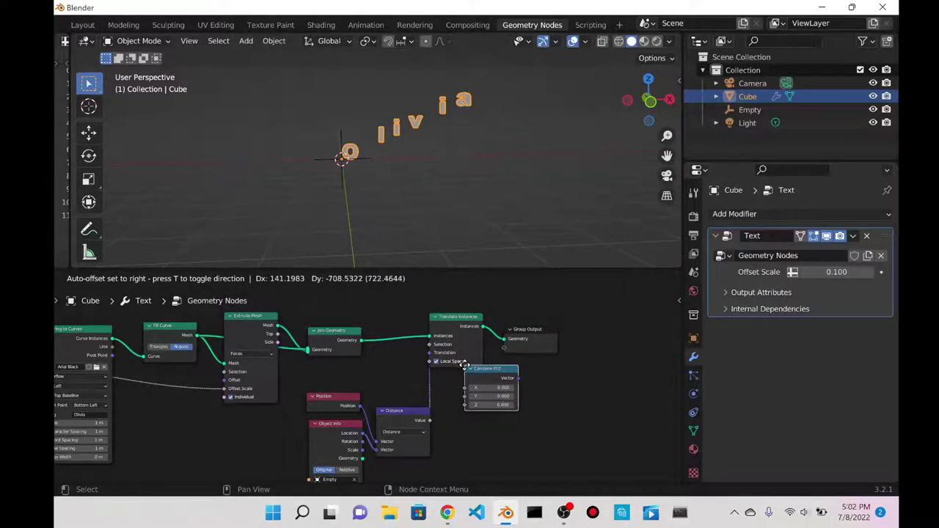
left_click(462, 387)
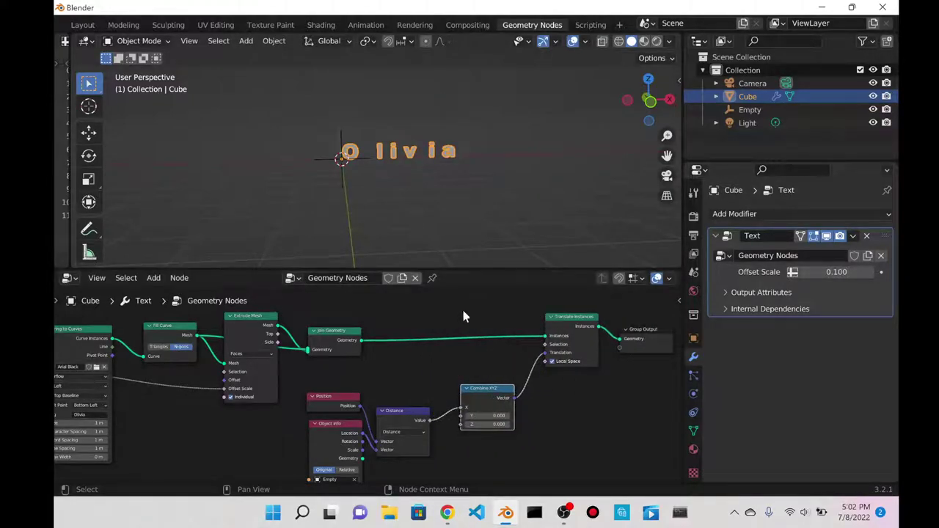
- Test-move the Empty along X, cancel to keep it at the origin, and reselect the text
left_click(338, 138)
key("g")
key("x")
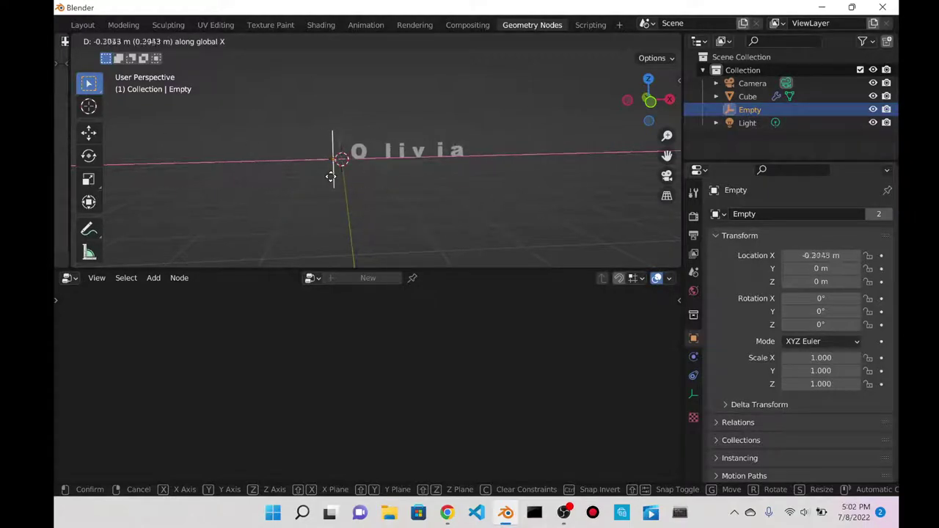
key("Escape")
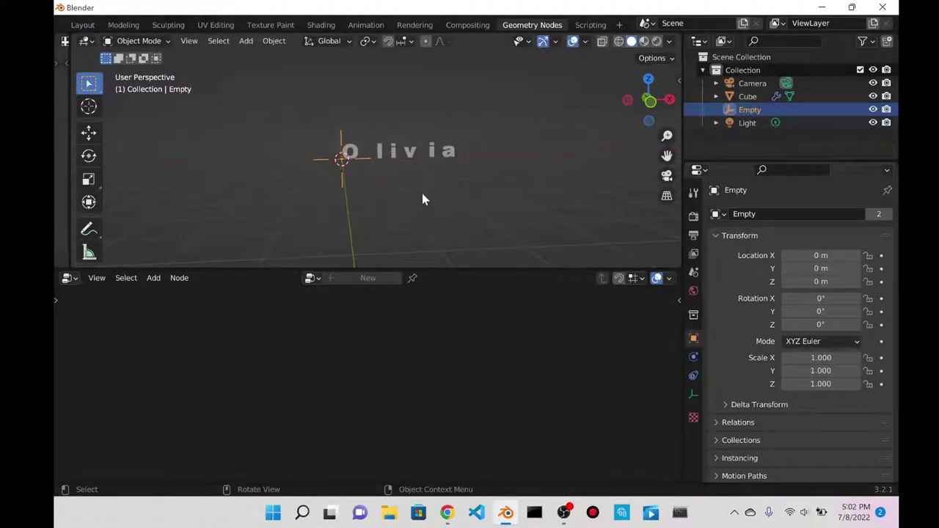
left_click(400, 156)
middle_click_drag(419, 419, 372, 367)
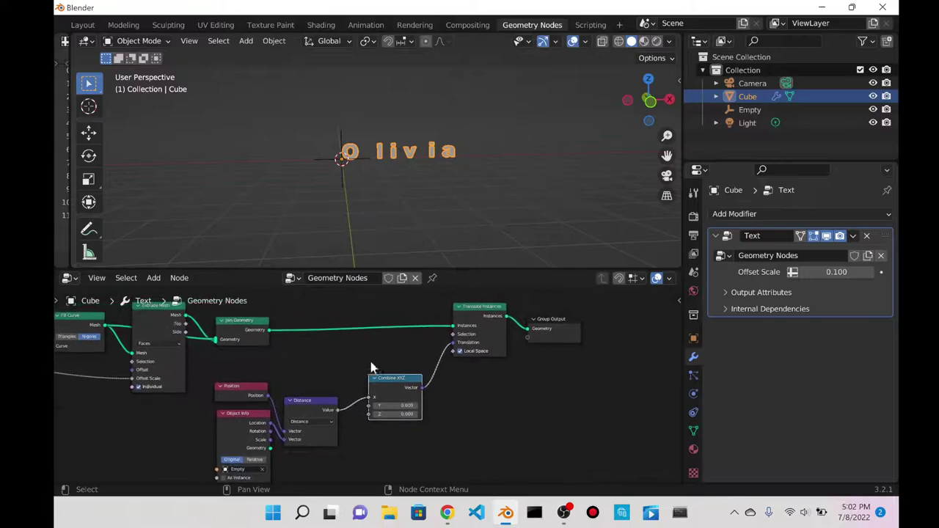
- Rearrange the nodes and connect Combine XYZ's Vector to Translate Instances' Translation
left_click_drag(397, 385, 408, 383)
left_click_drag(312, 401, 322, 389)
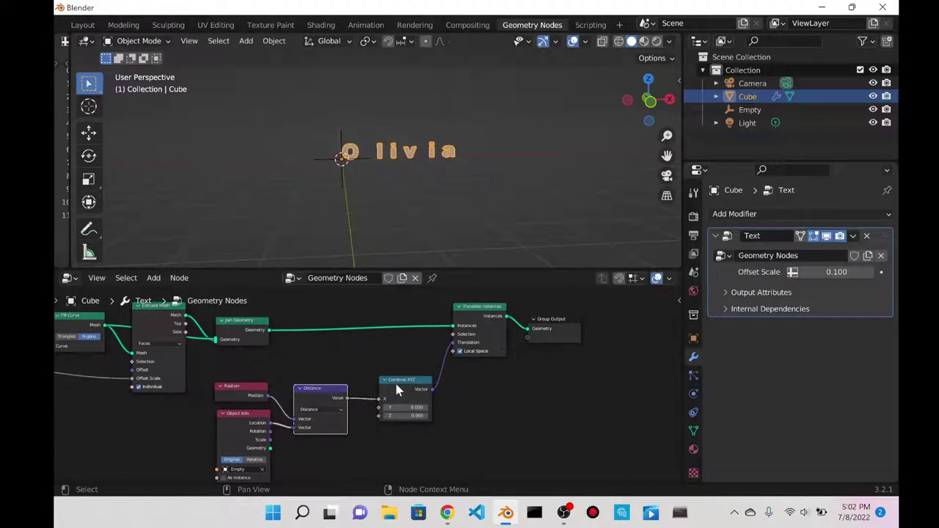
left_click_drag(395, 381, 419, 379)
left_click_drag(481, 307, 503, 306)
left_click_drag(451, 385, 476, 343)
left_click_drag(552, 318, 590, 317)
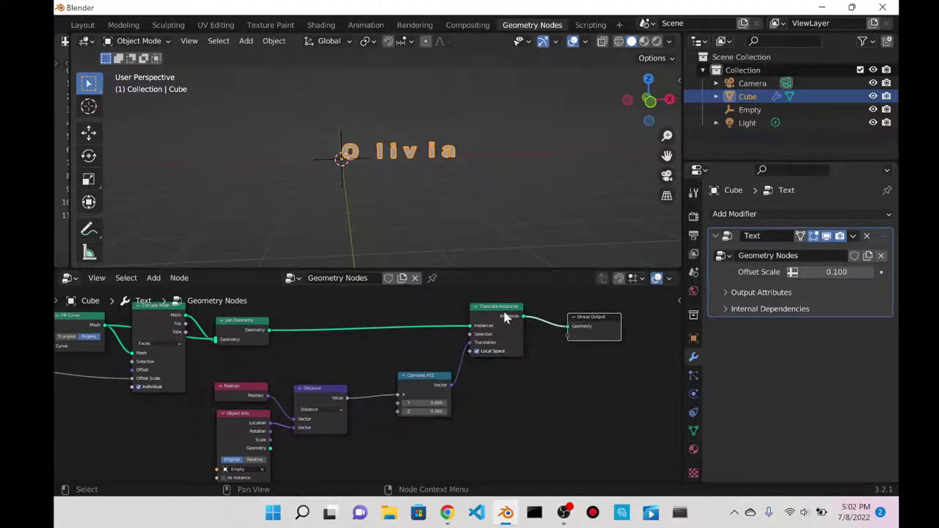
scroll(362, 170, "up", 5)
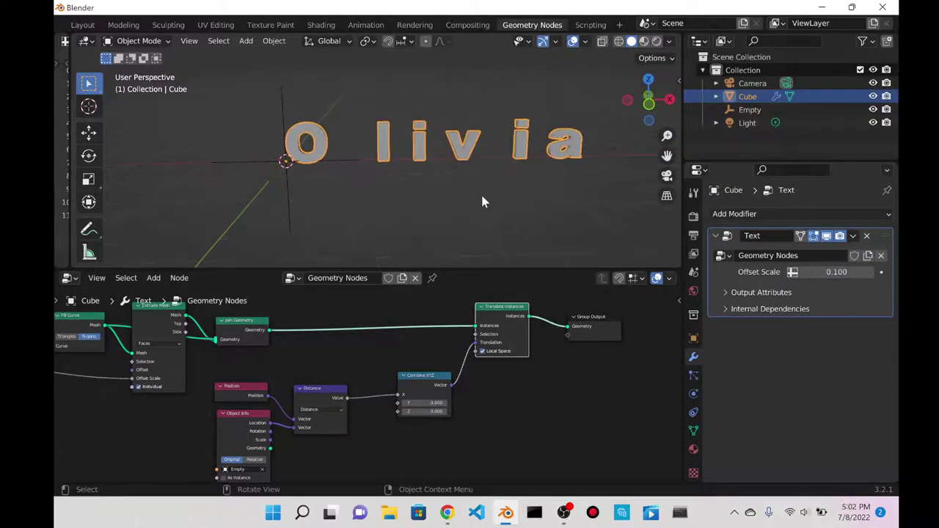
- Move the Distance link from Combine XYZ's X to Y, then test by grabbing the Empty
mouse_move(398, 395)
left_mouse_down()
mouse_move(340, 432)
mouse_move(398, 403)
left_mouse_up()
middle_click_drag(341, 184, 332, 149)
left_click(332, 150)
key("g")
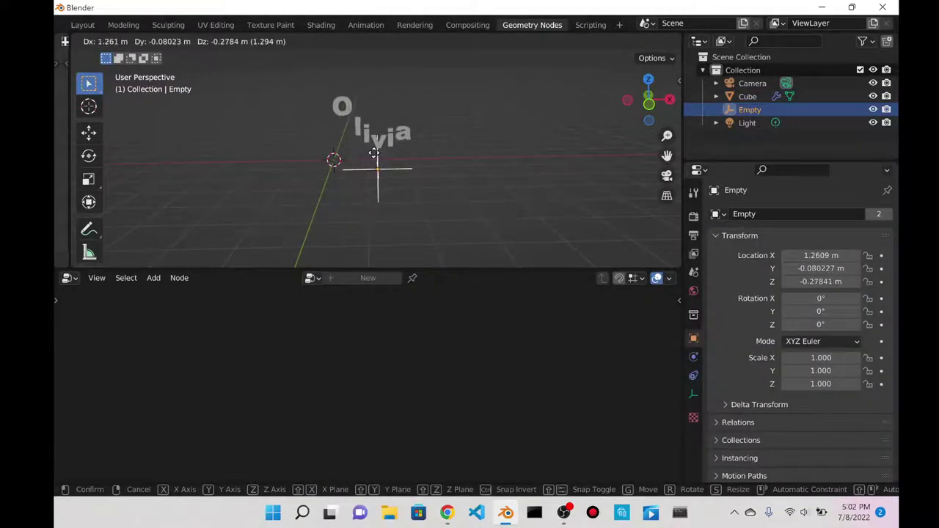
right_click(368, 168)
left_click(355, 135)
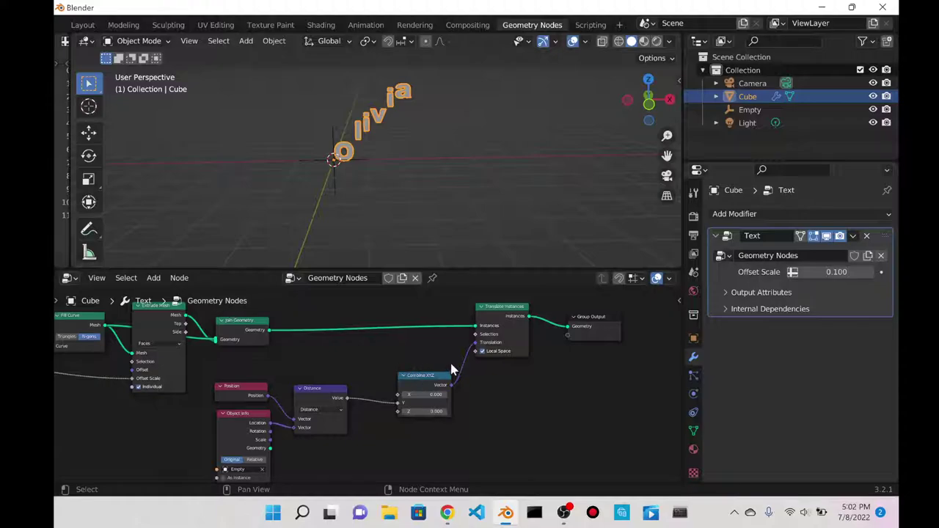
- Nudge the Empty along X to 0.010596 m and reselect the Olivia text
scroll(451, 363, "up", 2)
middle_click_drag(451, 363, 352, 304)
scroll(244, 381, "up", 1)
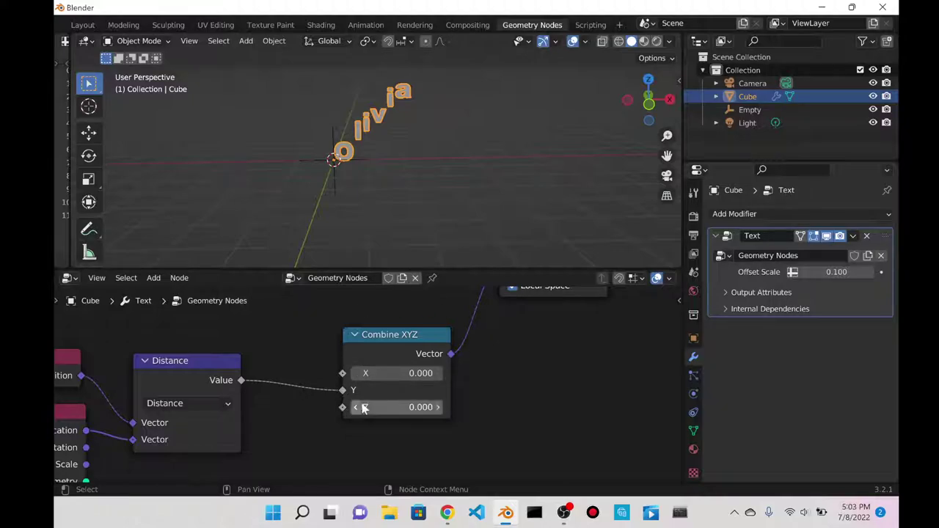
left_click(350, 149)
key("g")
key("x")
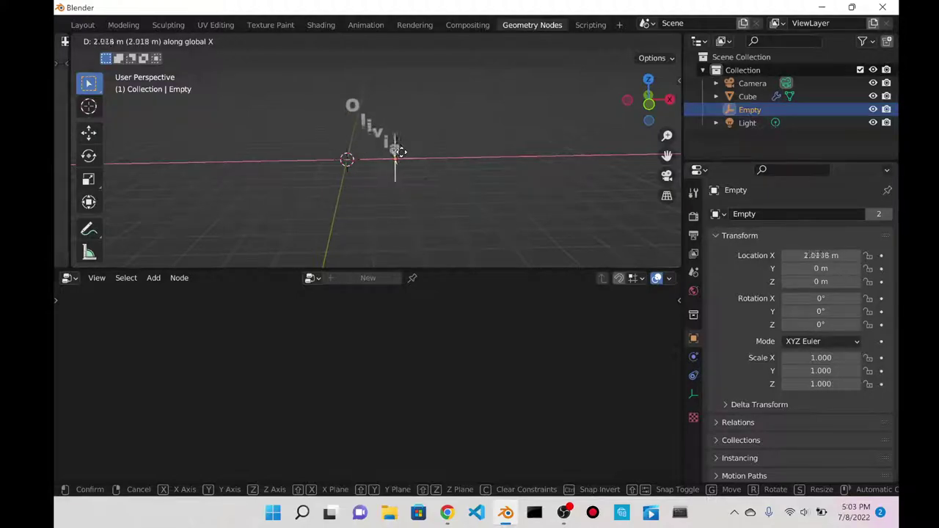
left_click(348, 157)
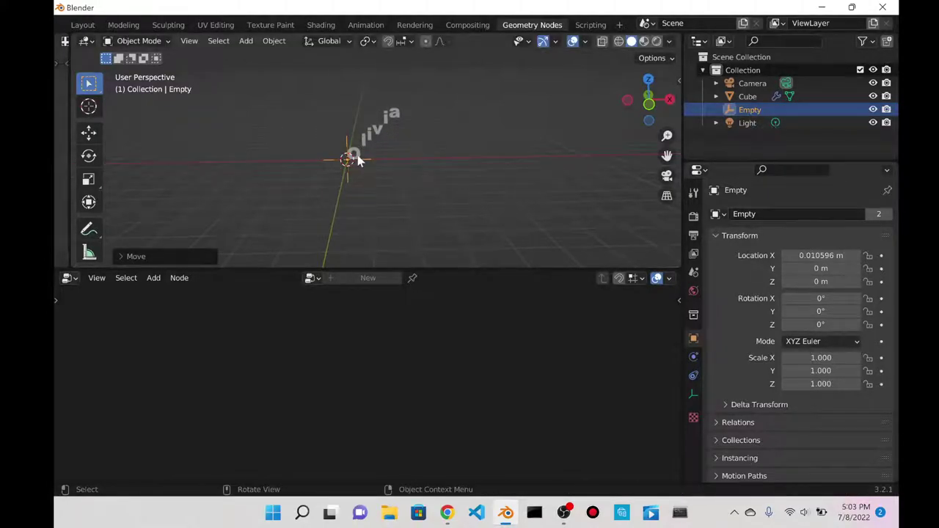
scroll(365, 134, "up", 6)
key("g")
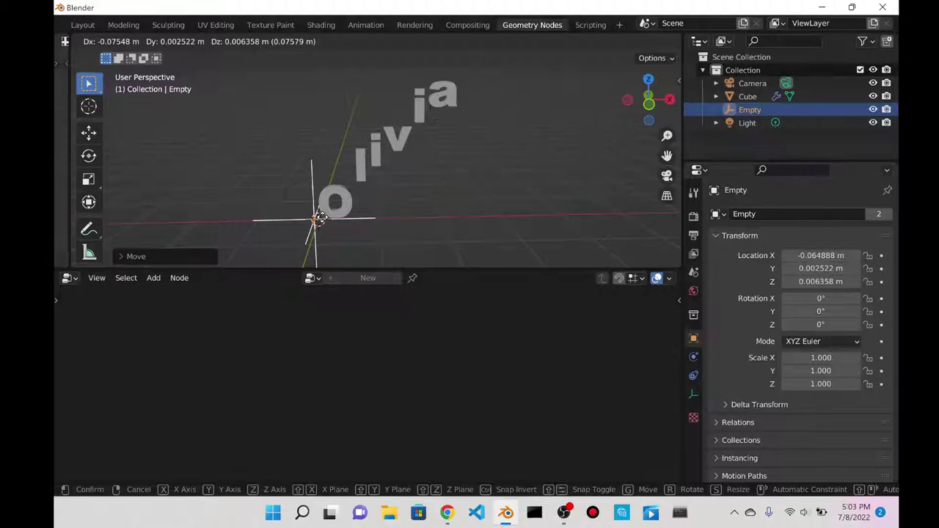
right_click(325, 223)
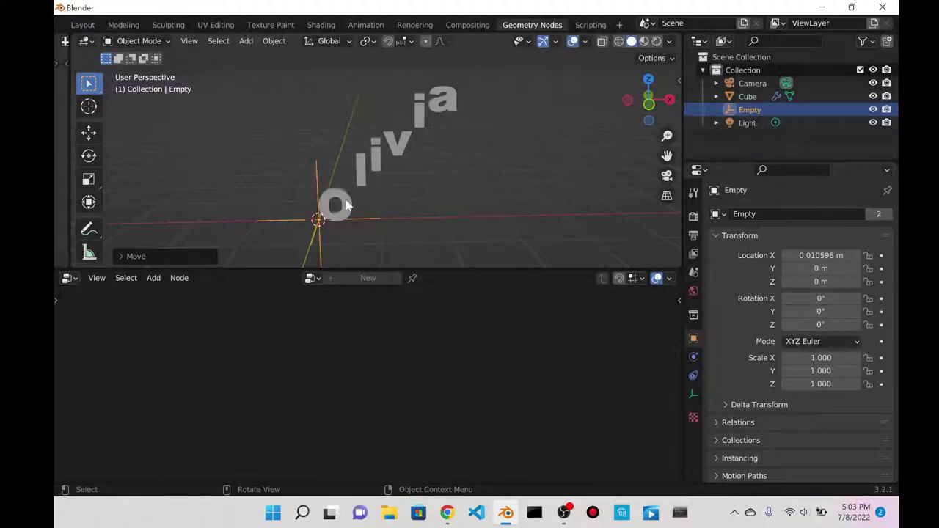
left_click(348, 206)
scroll(359, 326, "down", 4)
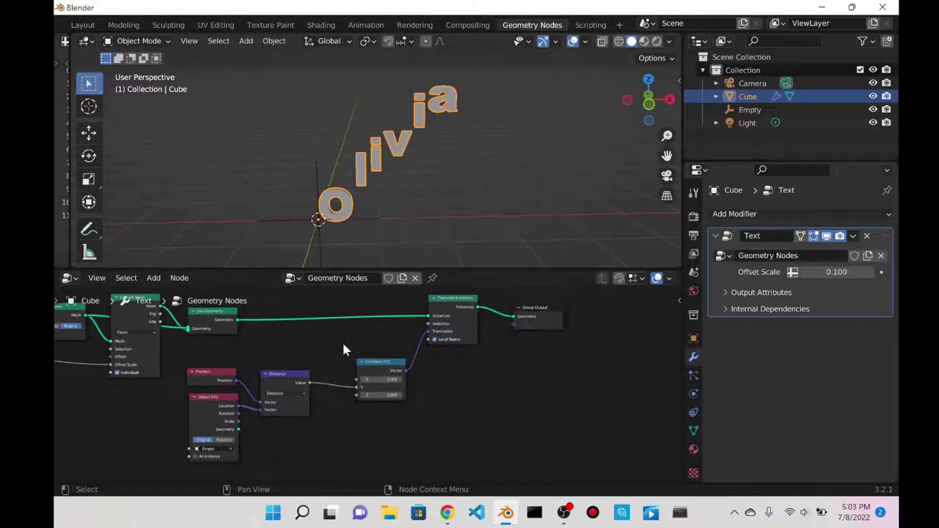
- Insert a ColorRamp on the Distance–Combine XYZ Y link and flip its gradient
key("shift+a")
left_click(300, 230)
type("COLOR RI")
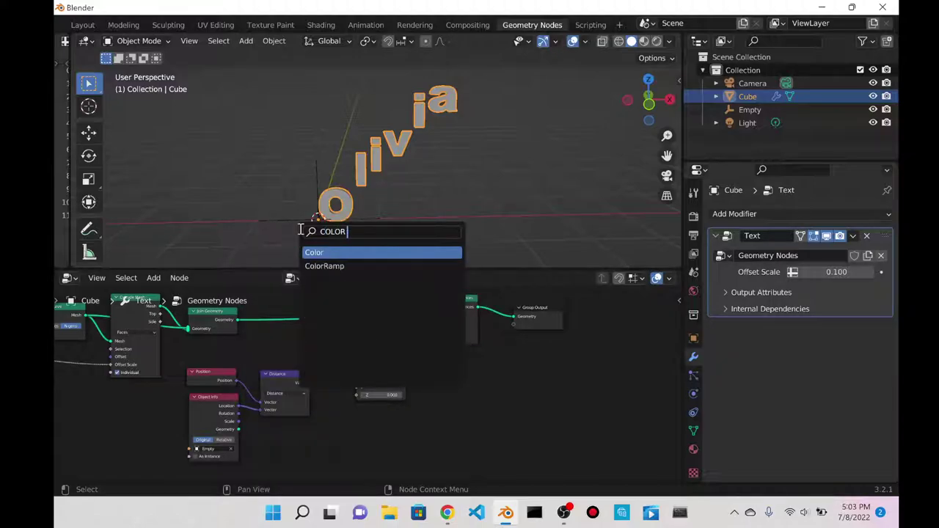
key("BackSpace")
key("BackSpace")
key("BackSpace")
key("Down")
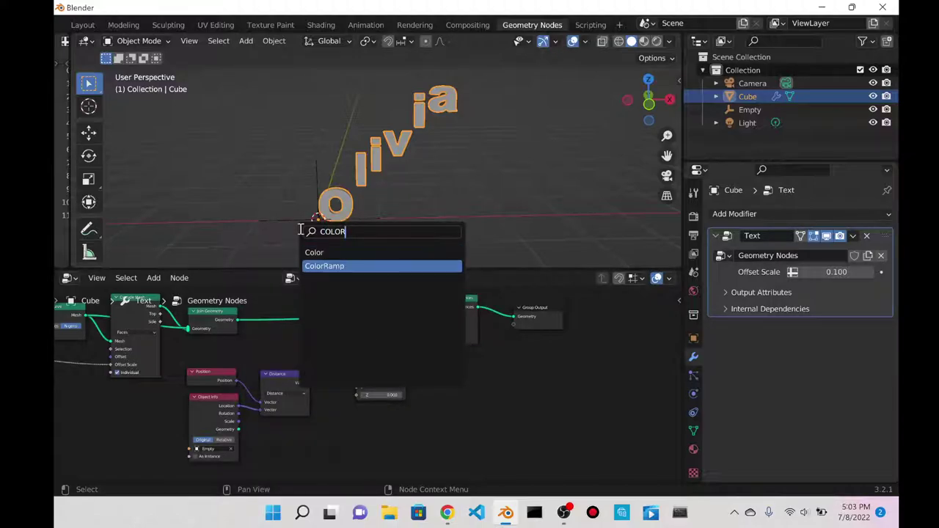
key("Return")
left_click(342, 377)
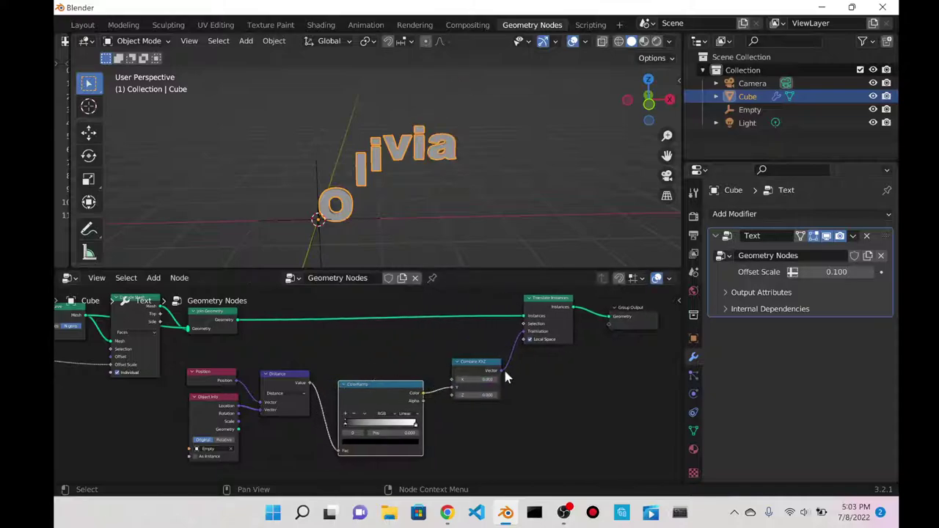
scroll(497, 377, "up", 3)
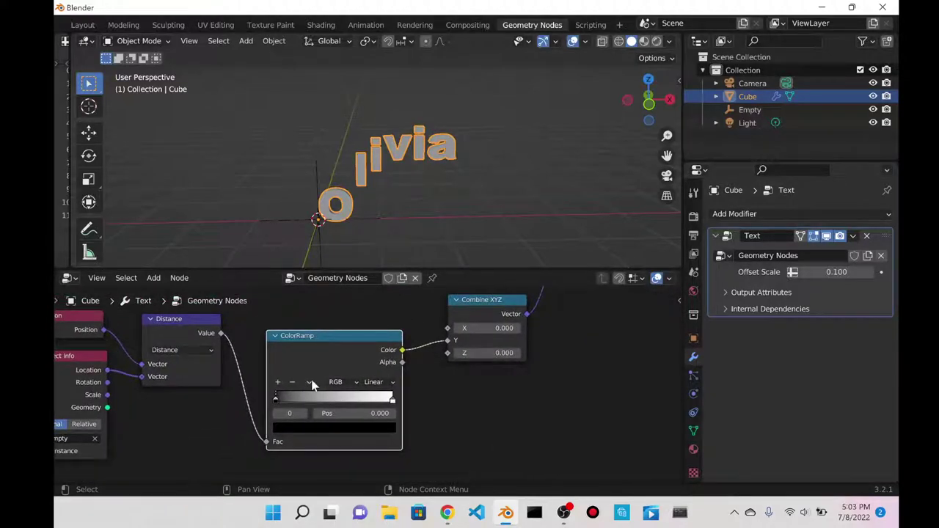
left_click(309, 382)
left_click(317, 392)
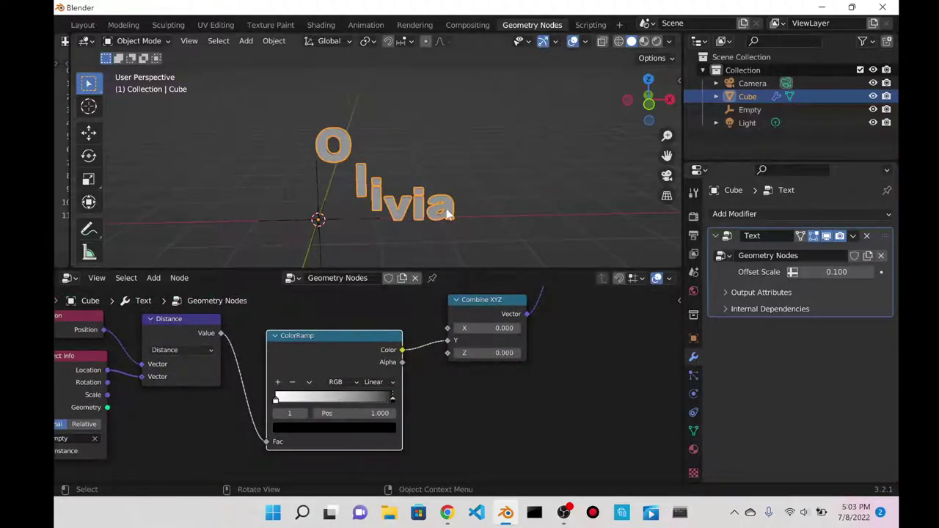
- Move the Empty along X to -1.1325 m and reselect the Olivia text
left_click(332, 200)
key("g")
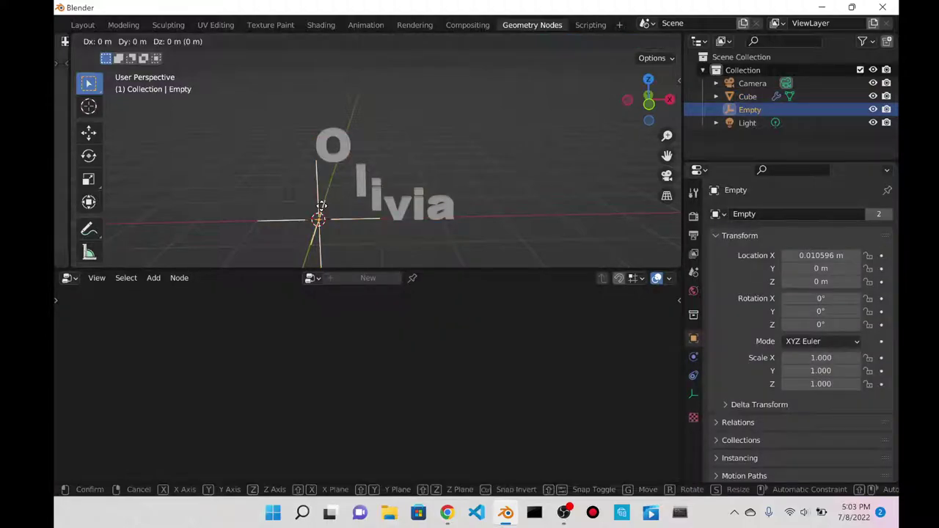
key("x")
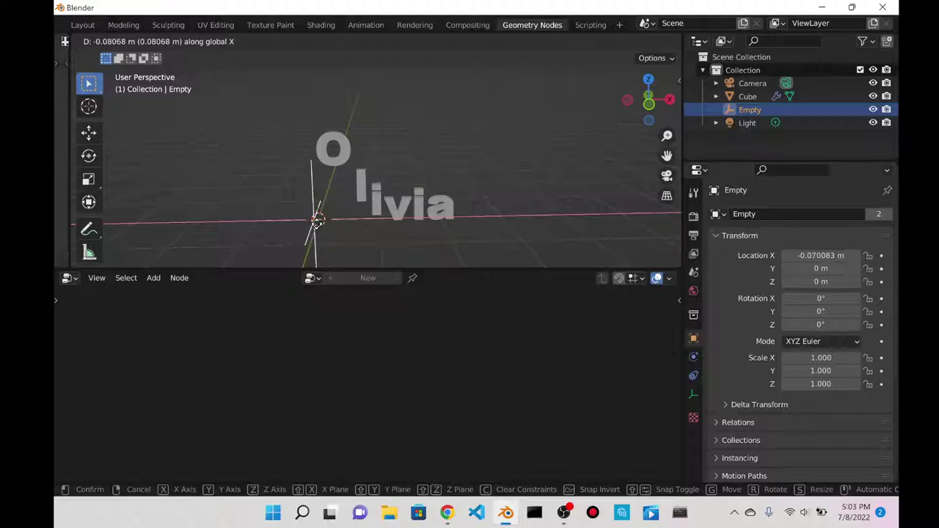
right_click(317, 228)
key("g")
key("x")
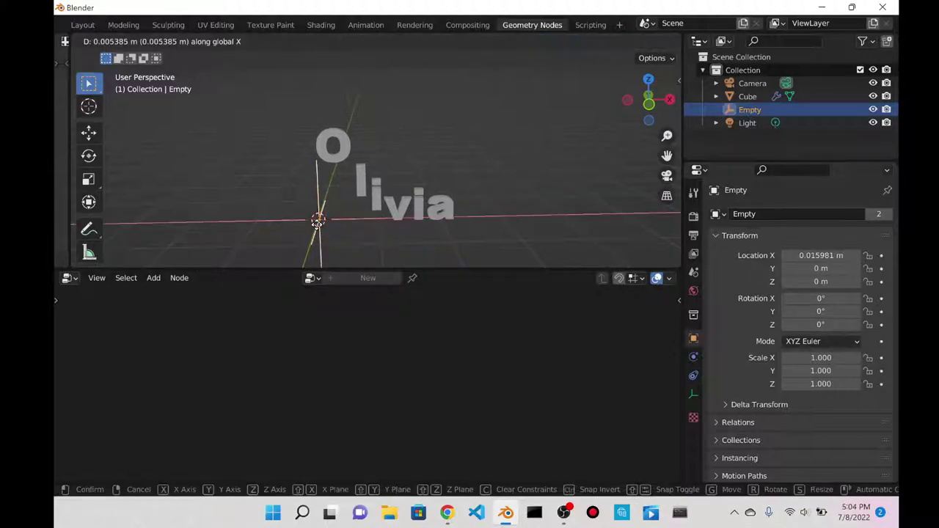
left_click(246, 237)
left_click(405, 220)
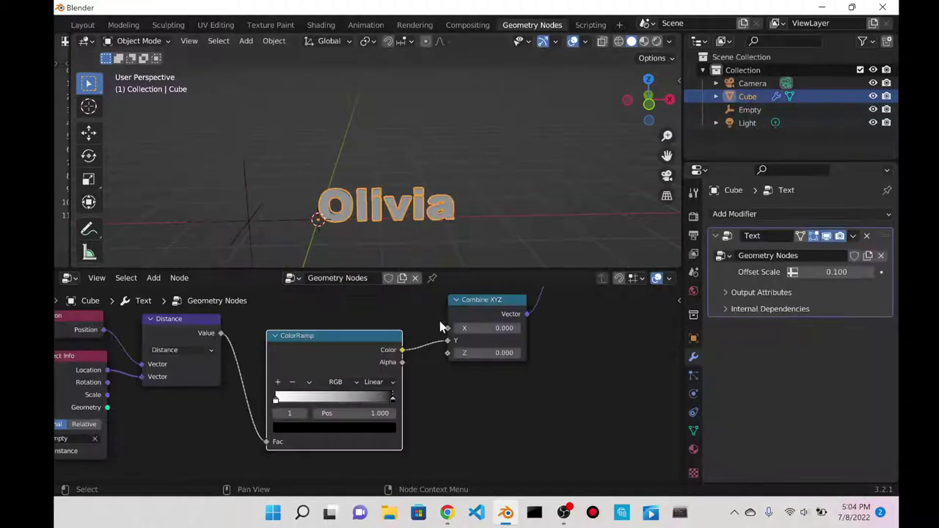
- Bring ColorRamp and Combine XYZ into view and nudge Combine XYZ up and right
middle_click_drag(445, 348, 459, 427)
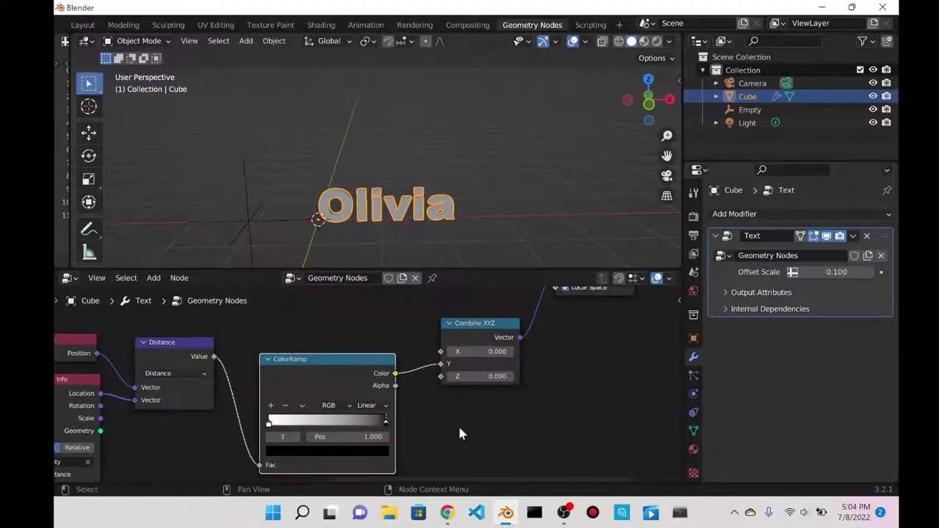
mouse_move(452, 235)
middle_mouse_down()
mouse_move(446, 176)
mouse_move(447, 253)
middle_mouse_up()
scroll(384, 311, "down", 2)
scroll(488, 343, "down", 2)
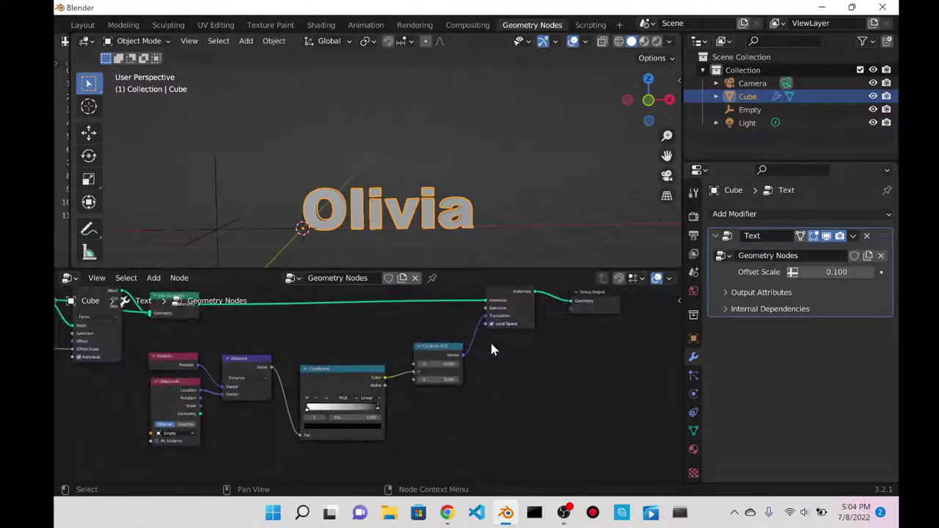
left_click_drag(444, 347, 451, 342)
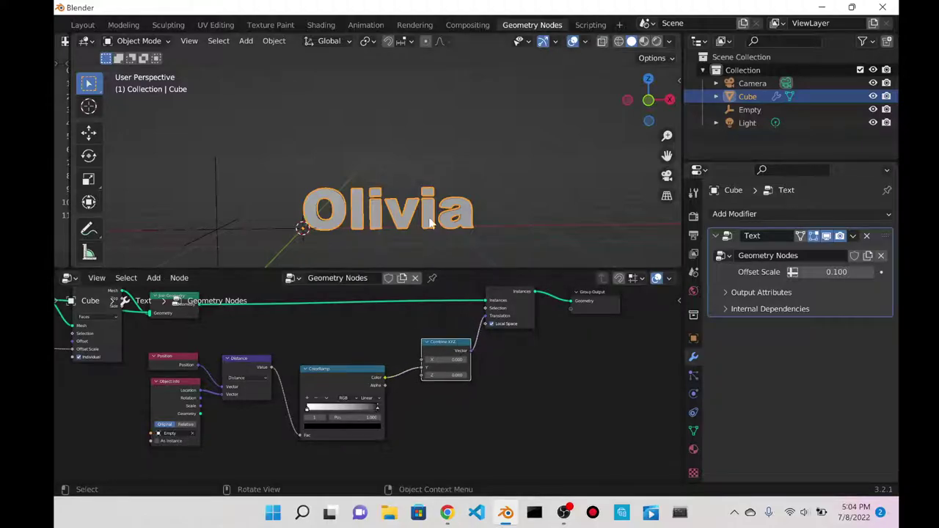
- Move the Empty along X to -1.2645 m, reselect Olivia, and bring up the node Add menu
left_click(213, 211)
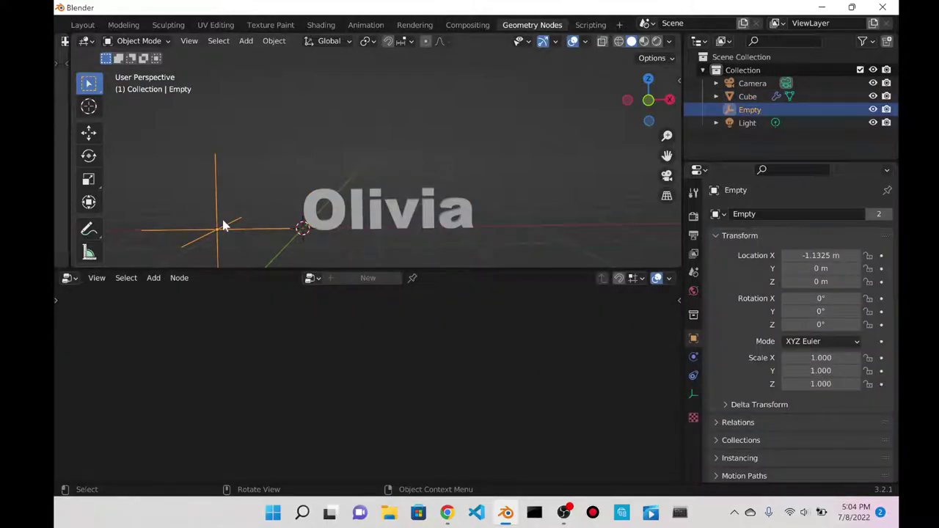
key("g")
key("x")
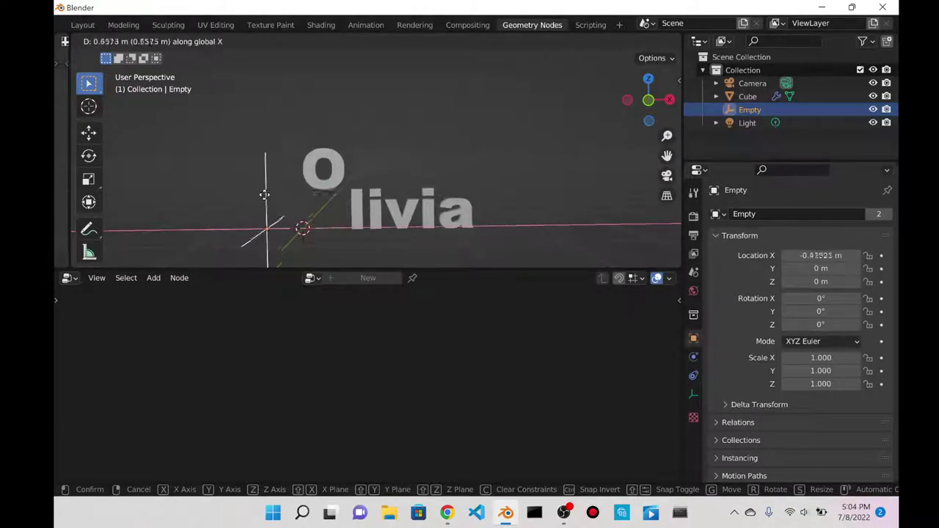
left_click(214, 198)
left_click(316, 202)
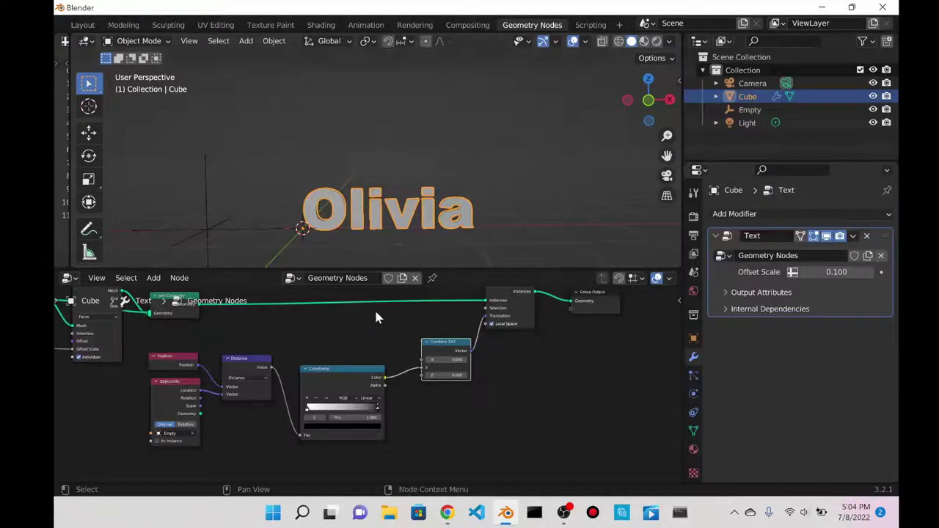
key("shift+a")
- Add a Math node beside the ColorRamp and set its operation to Multiply
left_click(340, 226)
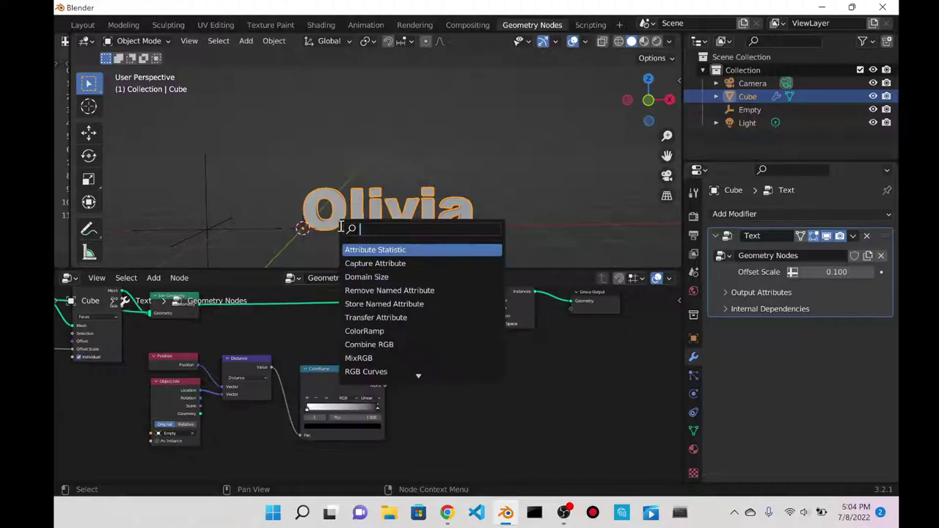
type("math")
key("Return")
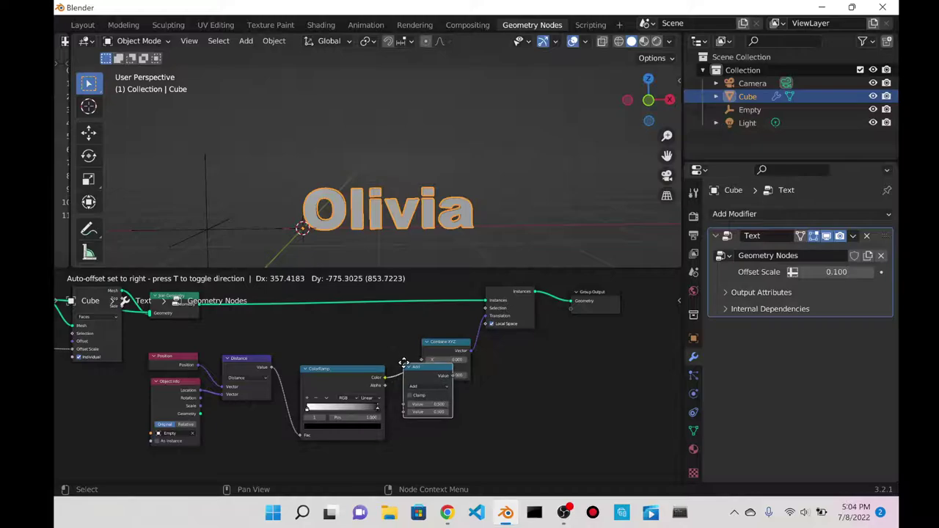
left_click(415, 364)
left_click(447, 388)
left_click(457, 312)
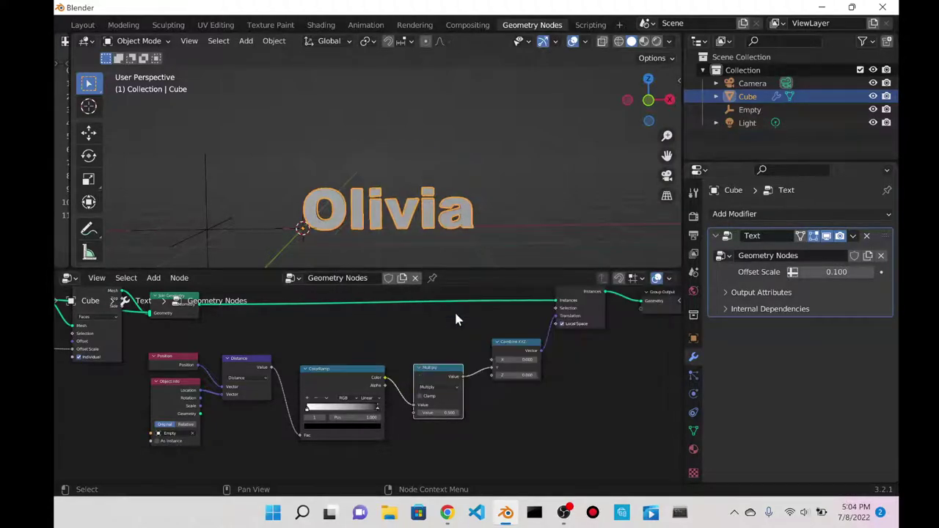
scroll(401, 124, "down", 3)
scroll(480, 362, "up", 2)
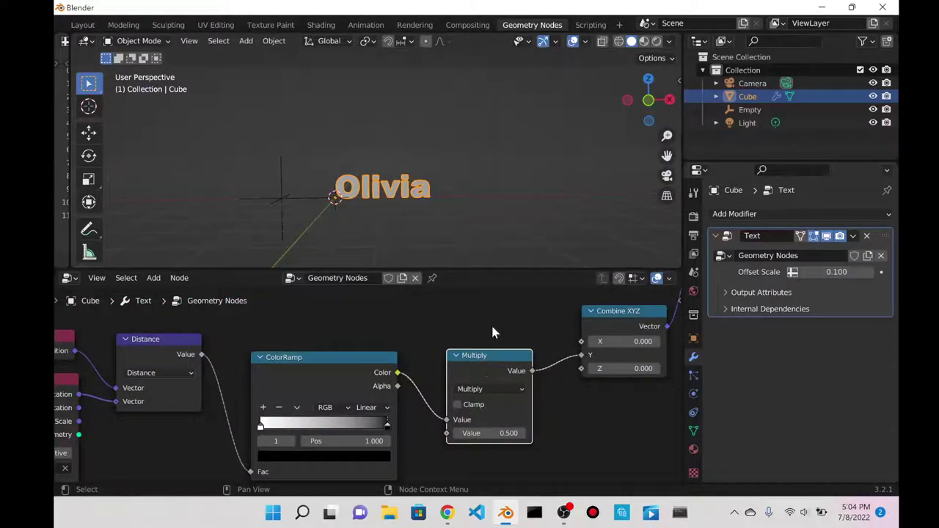
middle_click_drag(493, 333, 433, 301)
scroll(435, 176, "up", 2)
- Move the Empty along X to 0.53568 m so nearby letters rise
left_click(205, 200)
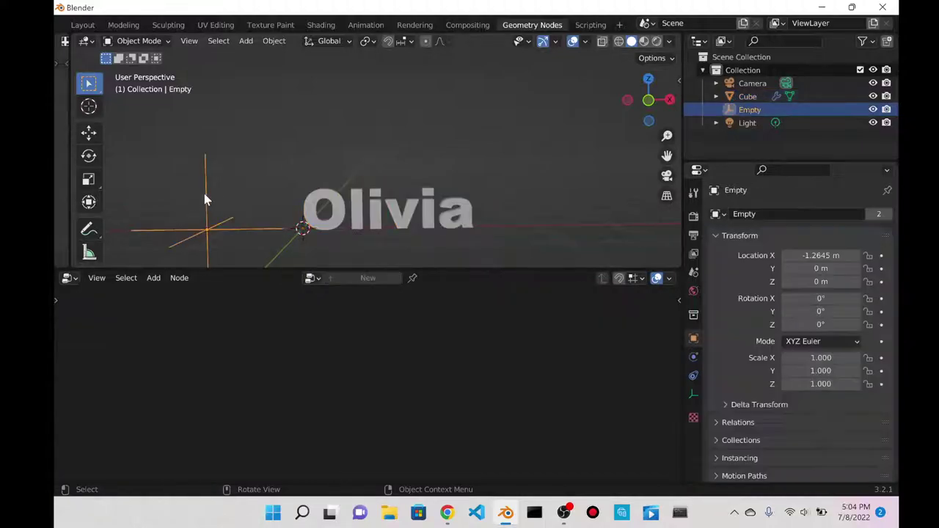
key("g")
key("x")
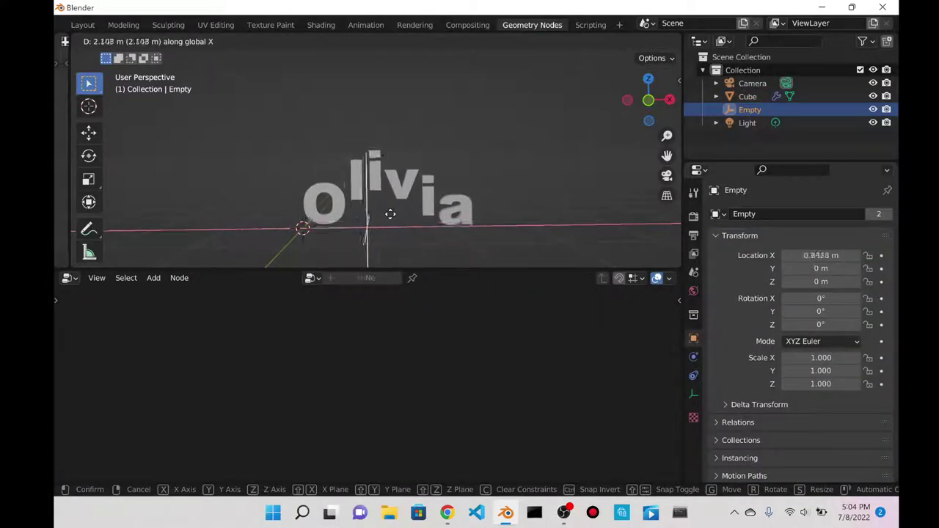
left_click(371, 211)
- Draw a blue annotation guide line above the text and view the scene from the front
left_click(88, 229)
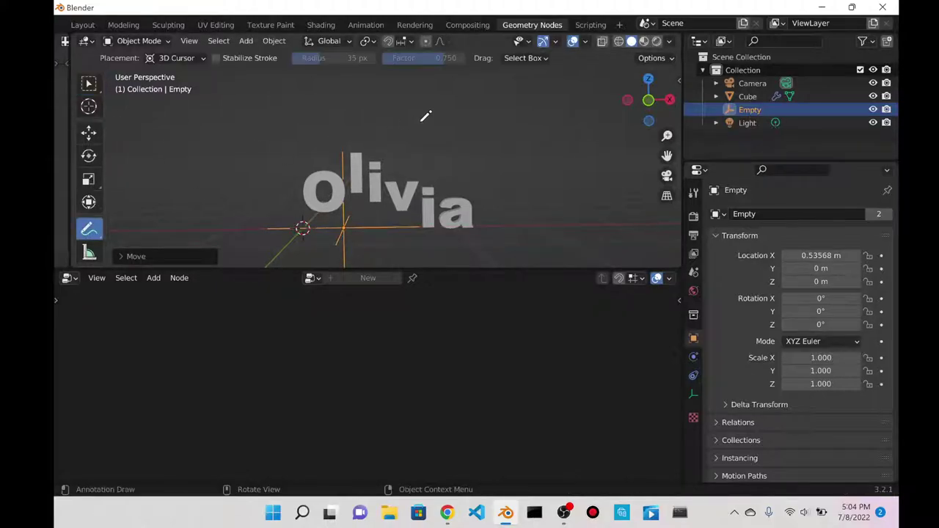
left_click_drag(305, 147, 385, 149)
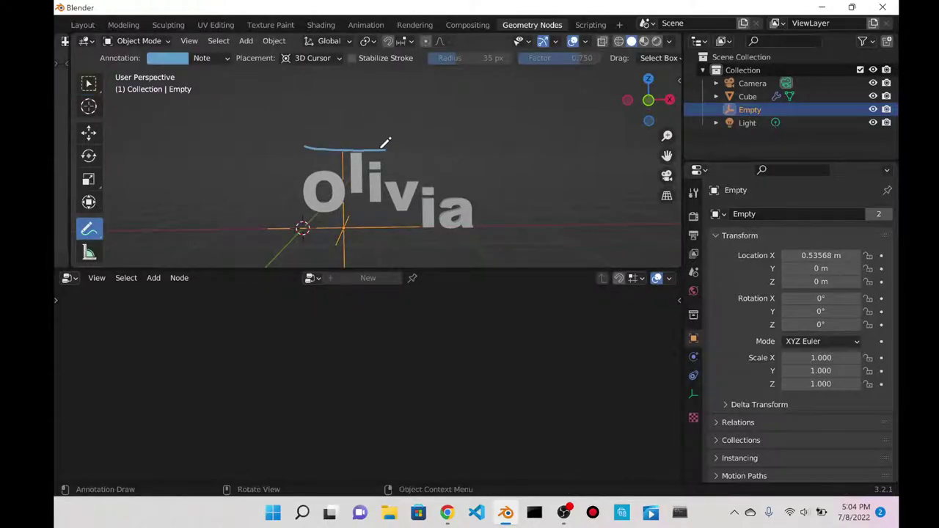
key("grave")
left_click(339, 97)
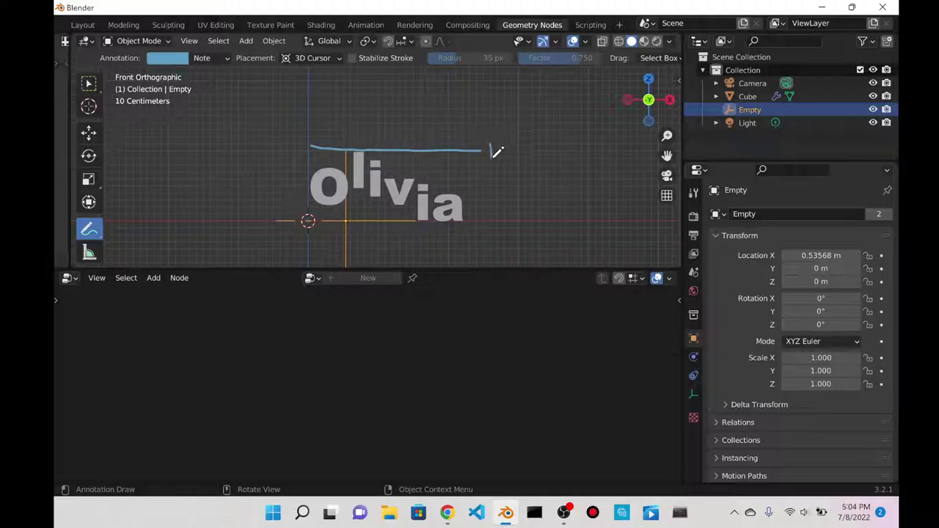
left_click(97, 85)
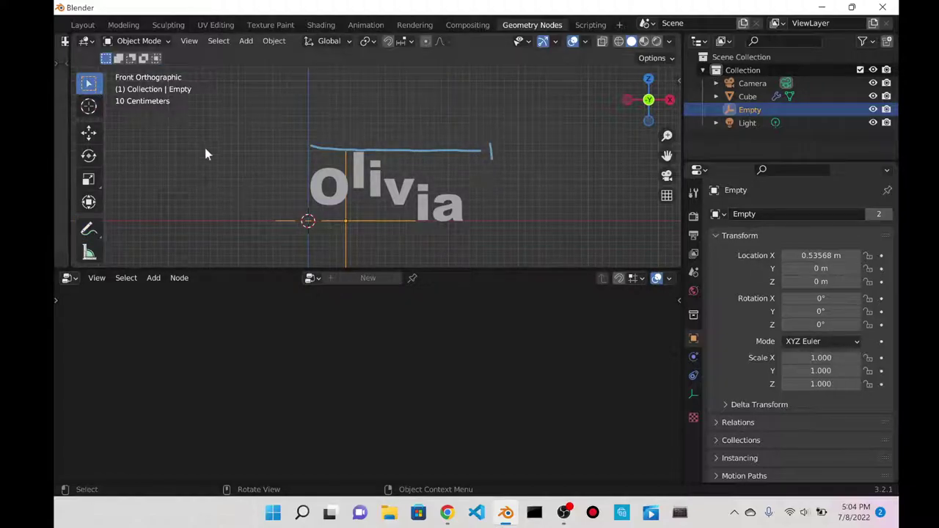
left_click(378, 206)
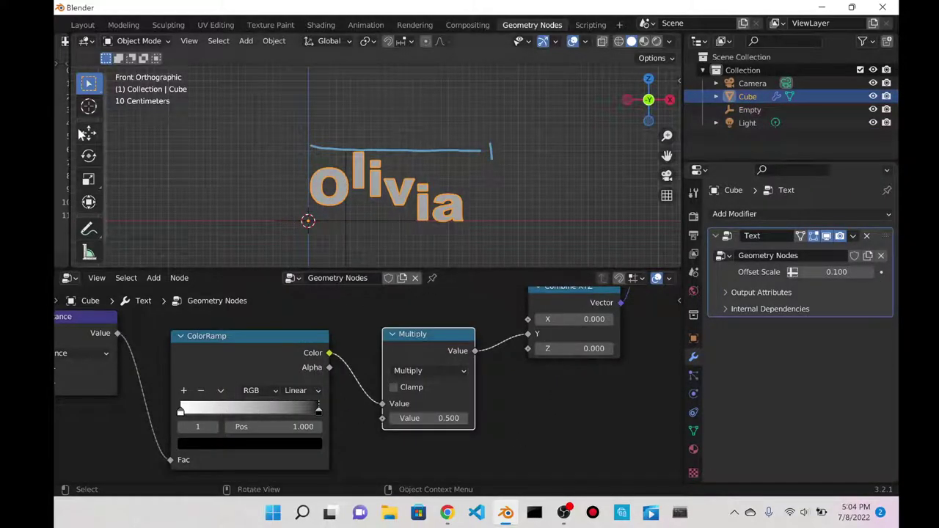
- Discard the lower guide stroke and move the Empty along X to the left of the text
left_click(88, 229)
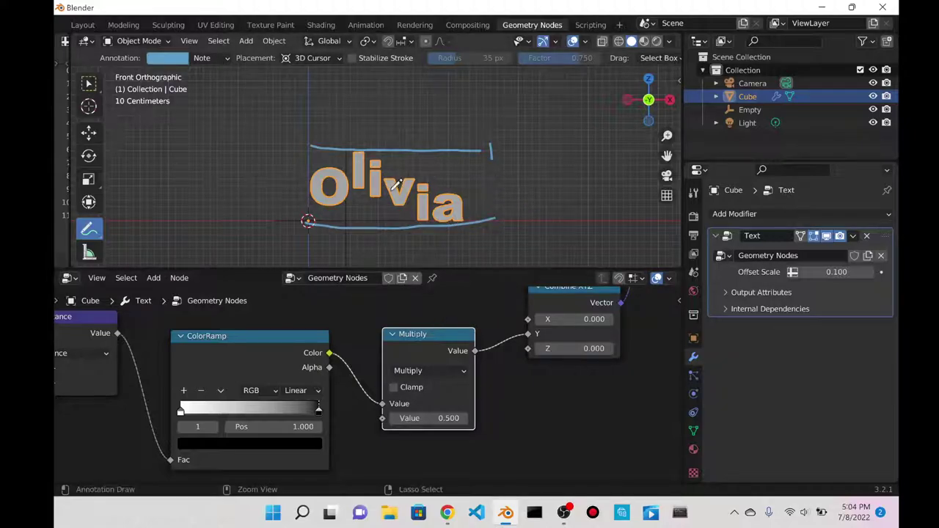
key("ctrl+z")
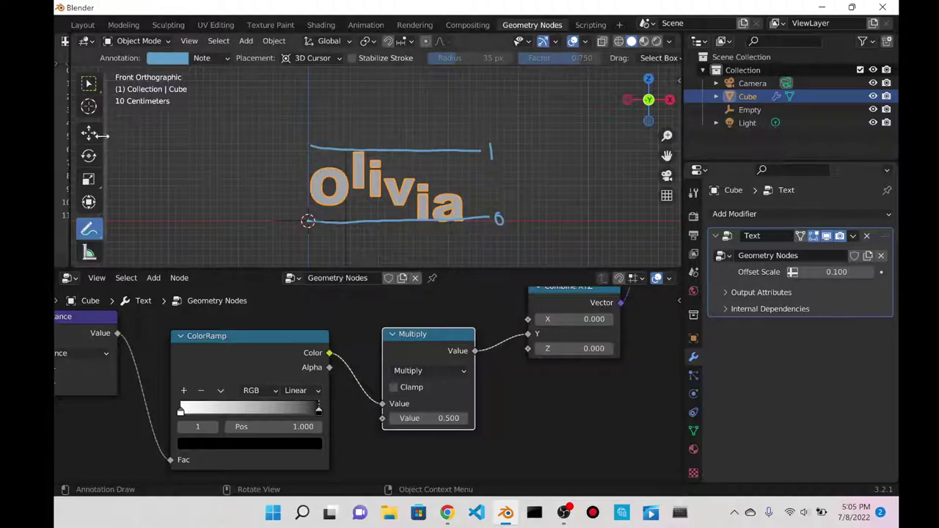
left_click(87, 83)
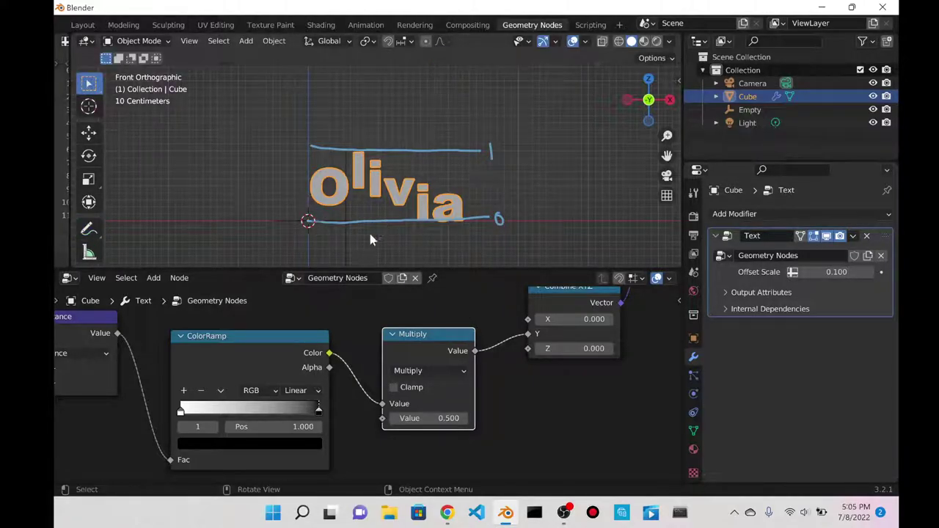
left_click(345, 223)
key("g")
key("x")
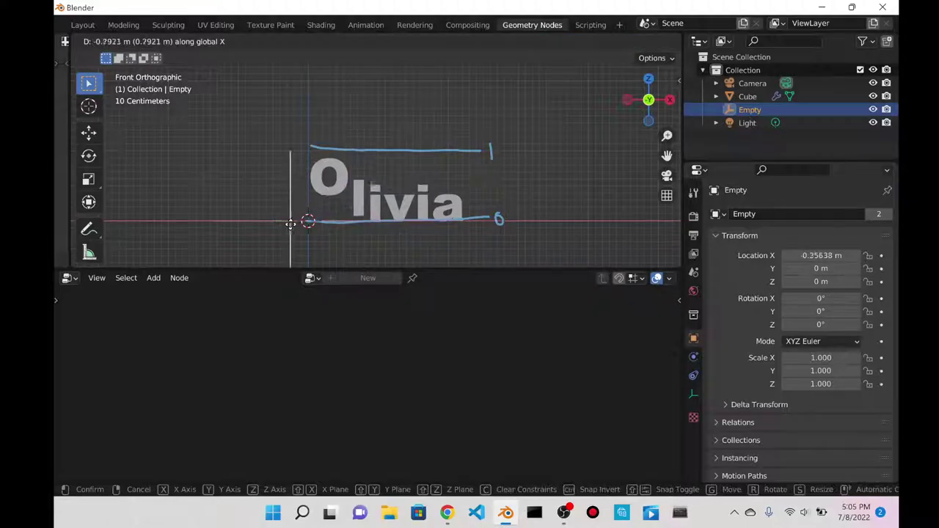
left_click(205, 222)
- Set the Multiply factor to 2 and start sliding the Empty right along X
left_click(390, 222)
scroll(466, 169, "down", 3)
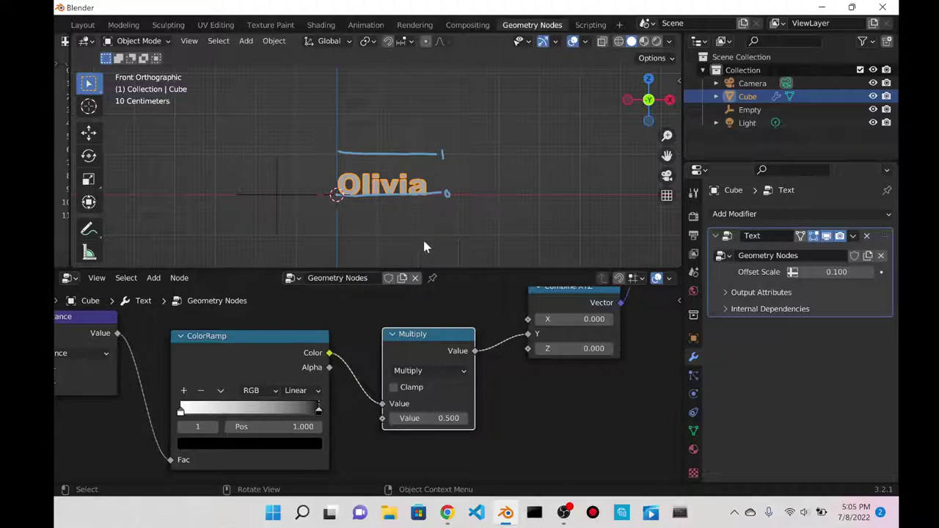
left_click(432, 419)
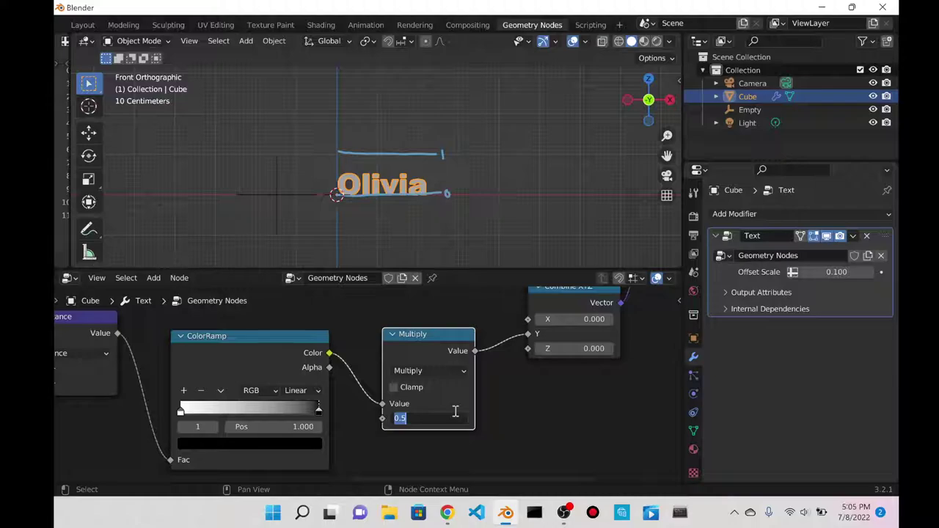
type("2")
key("Return")
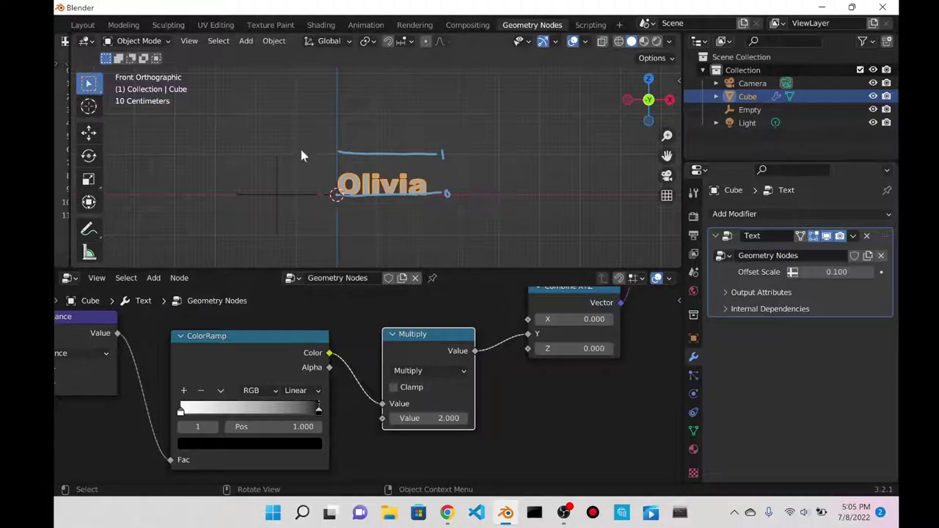
left_click(286, 193)
key("g")
key("x")
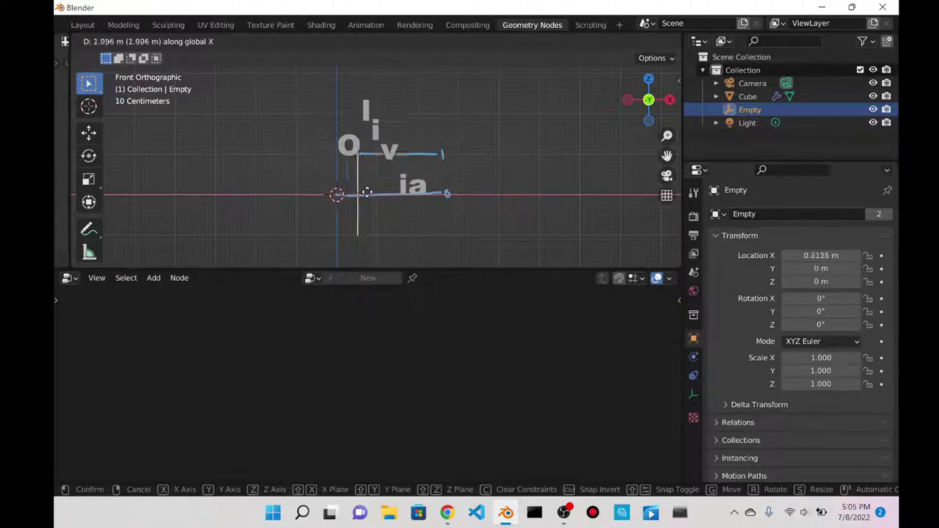
- Place the Empty at X 1.5484 m and shift the Olivia text slightly along Z
left_click(409, 199)
left_click(416, 127)
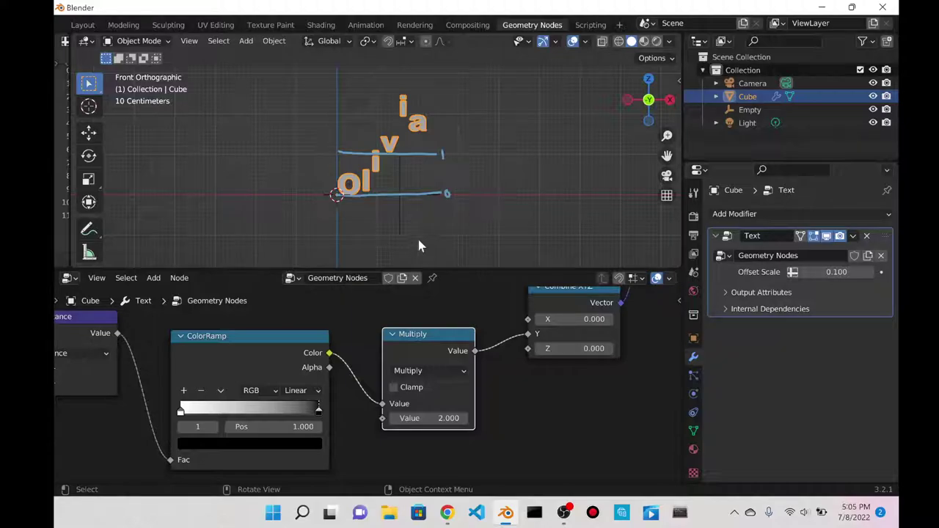
scroll(410, 138, "down", 2)
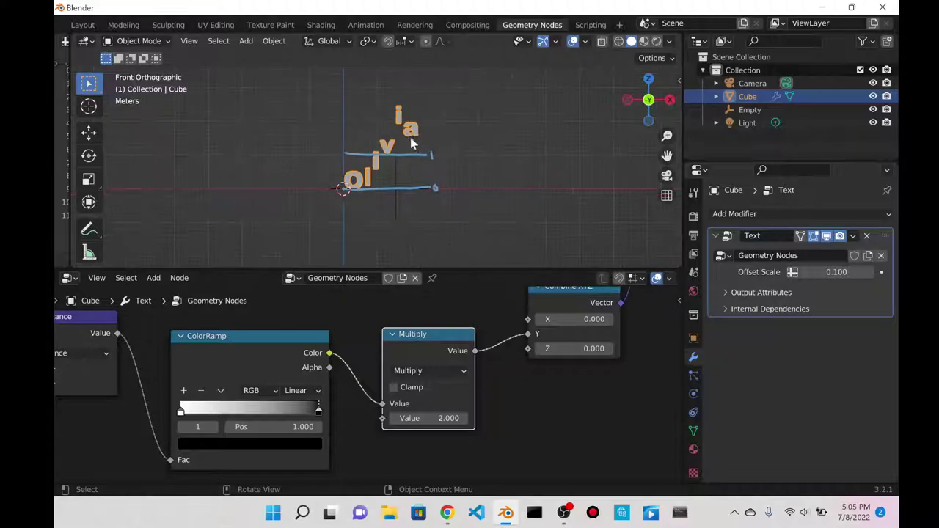
key("g")
key("z")
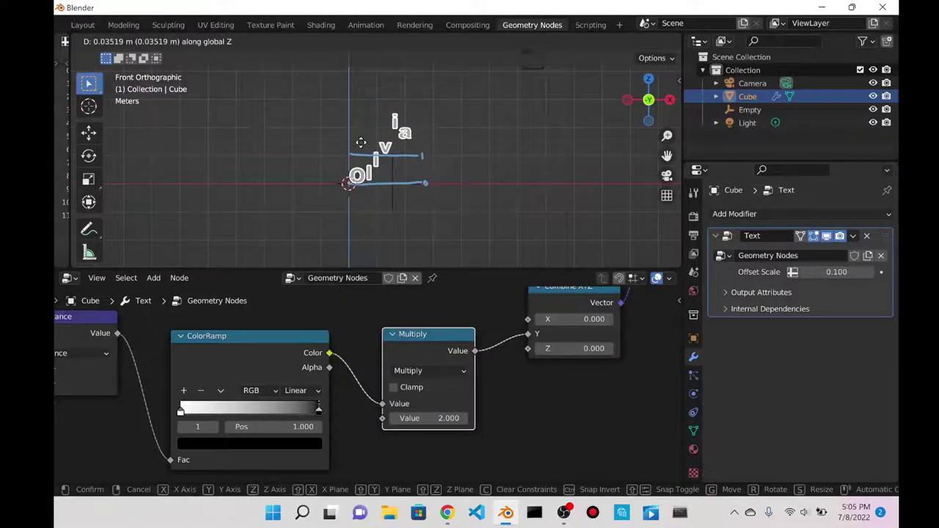
left_click(411, 146)
- Try a Multiply factor of 8.1, then set it back to 2
mouse_move(440, 418)
left_mouse_down()
mouse_move(462, 418)
mouse_move(446, 415)
left_mouse_up()
left_click(446, 415)
type("2")
key("Return")
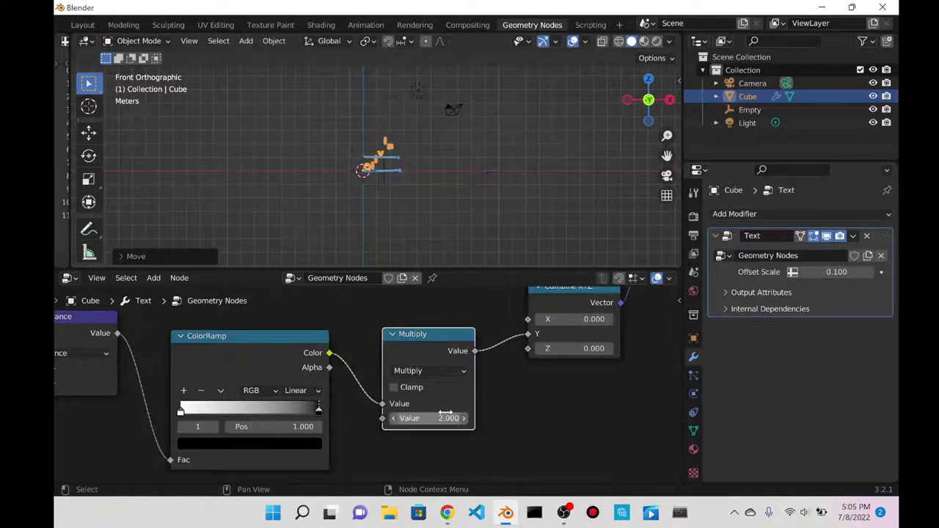
scroll(411, 147, "up", 2)
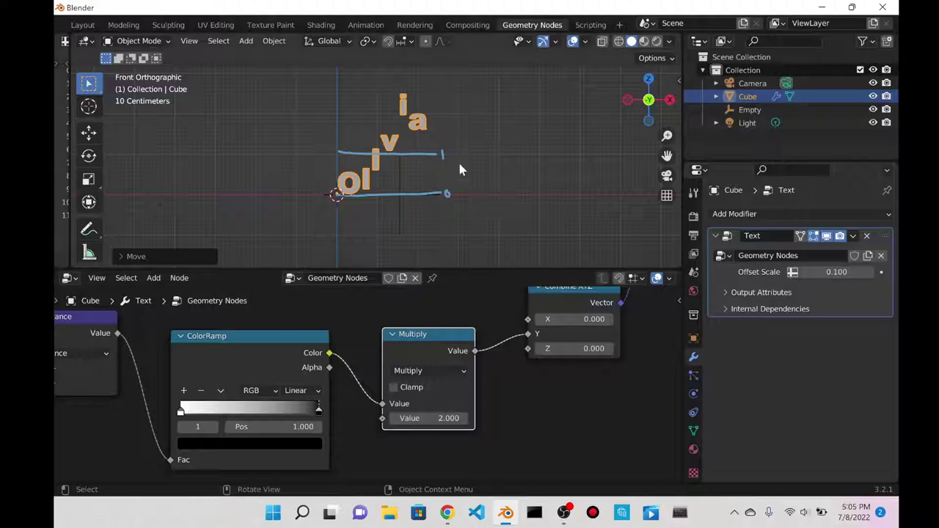
- Delete the Note annotation layer to remove the guide lines
left_click(88, 231)
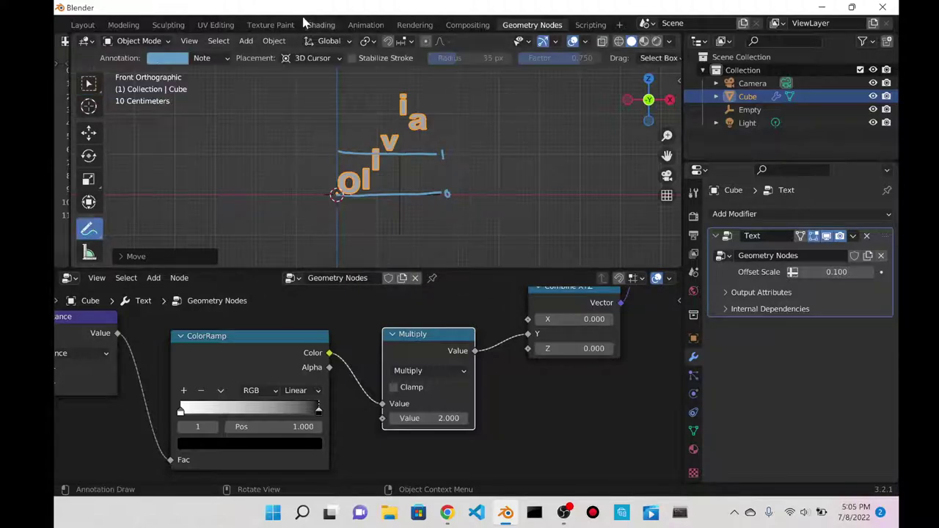
left_click(209, 58)
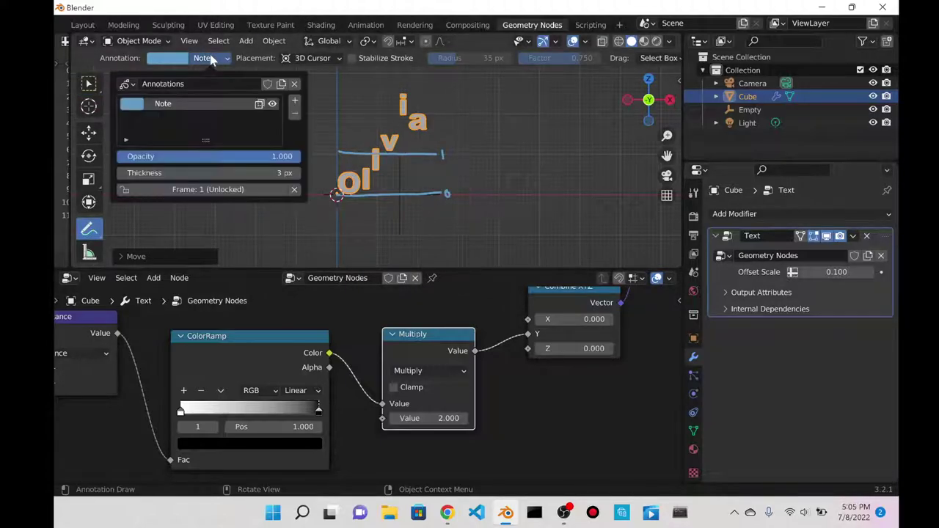
left_click(295, 83)
left_click(88, 83)
scroll(440, 176, "down", 1)
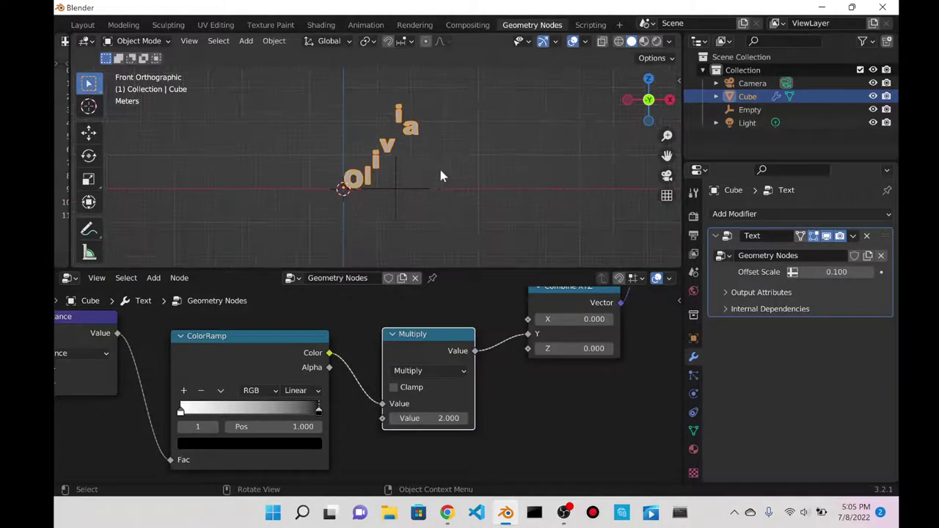
scroll(376, 325, "down", 5)
- Frame the node tree and nudge the Multiply node upward
middle_click_drag(506, 386, 545, 397)
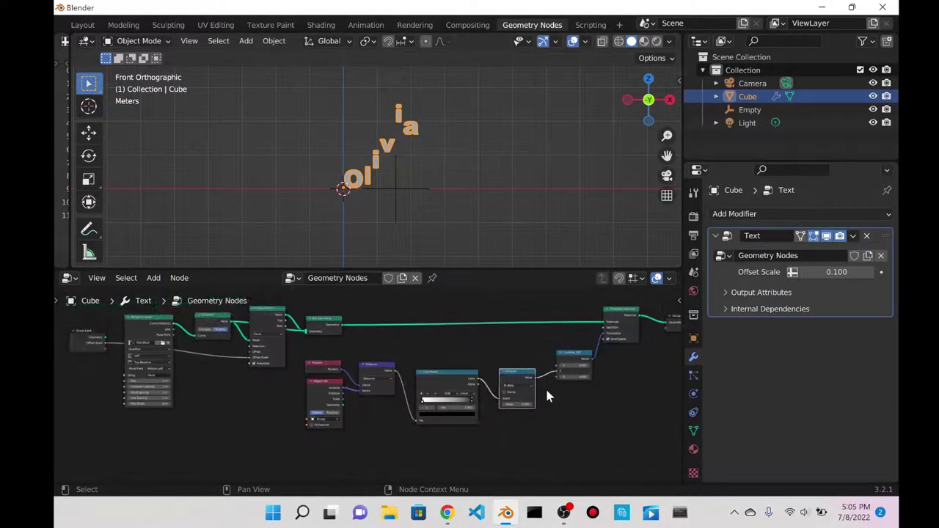
scroll(518, 339, "up", 2)
left_click_drag(555, 411, 571, 434)
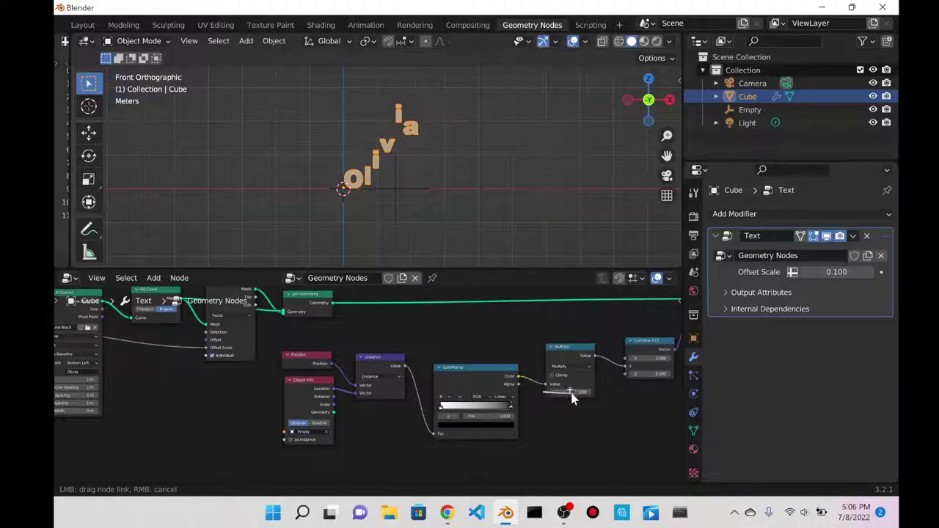
left_click_drag(573, 398, 570, 399)
key("Escape")
scroll(508, 314, "down", 2)
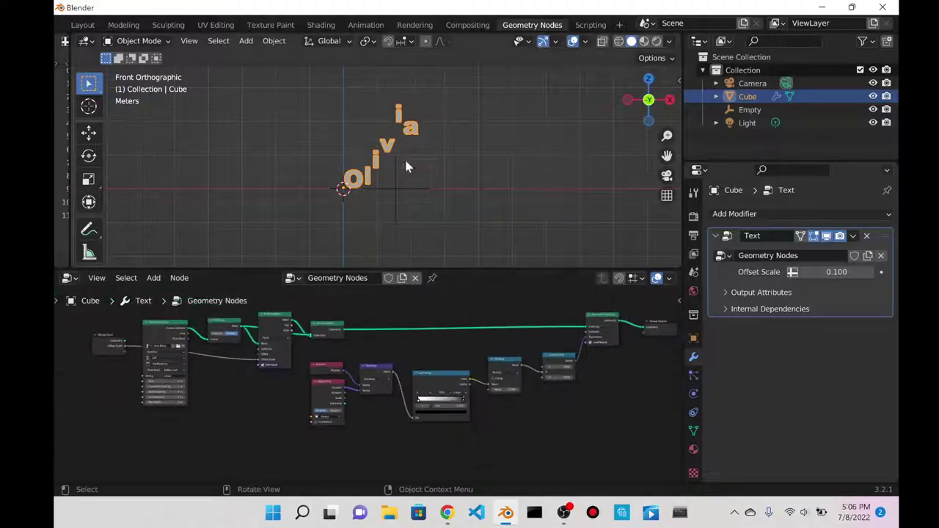
- Connect Object Info's Scale to Multiply's second value and scale the Empty to about 1.43
left_click(400, 190)
left_click(392, 143)
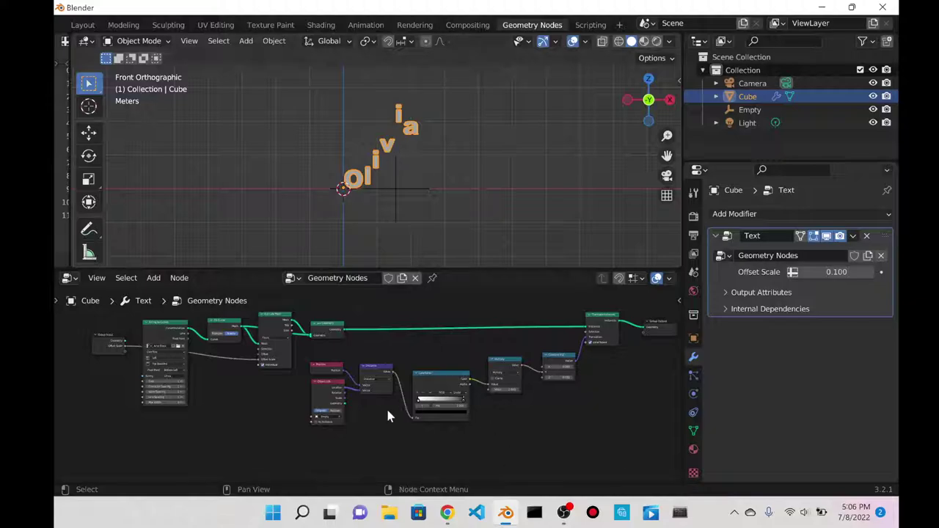
scroll(349, 393, "up", 3)
scroll(513, 319, "down", 2)
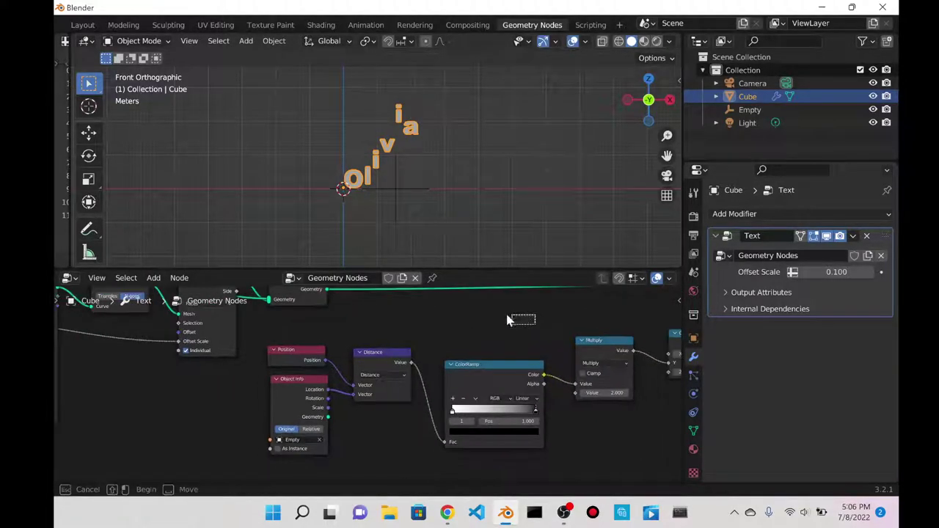
scroll(474, 318, "up", 3)
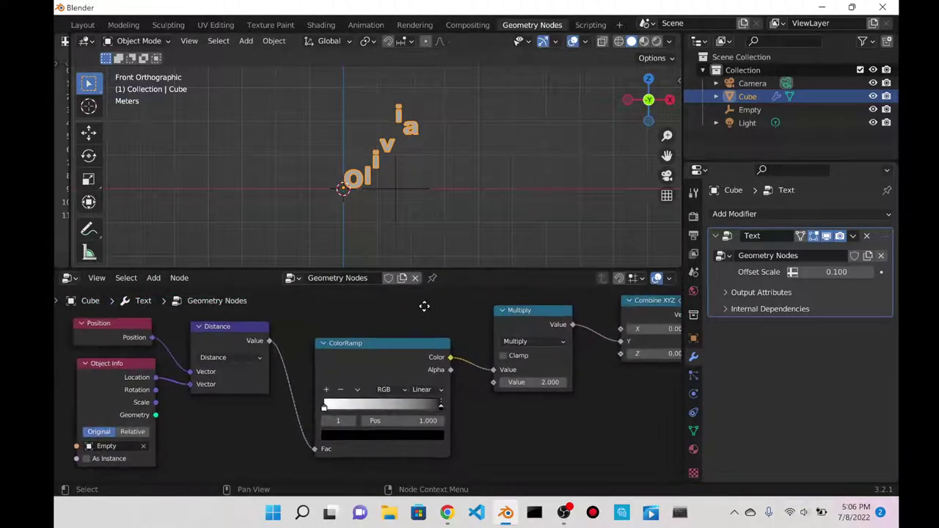
left_click_drag(156, 402, 497, 361)
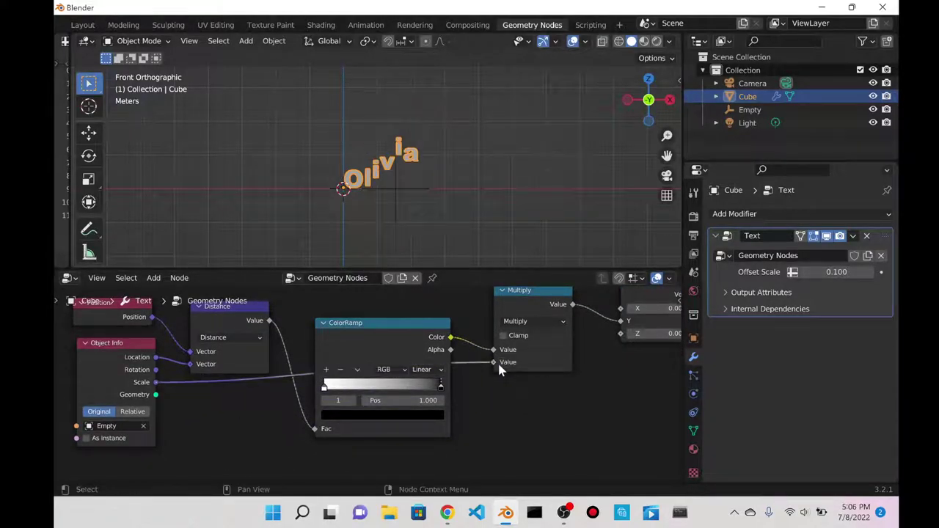
left_click(397, 191)
key("s")
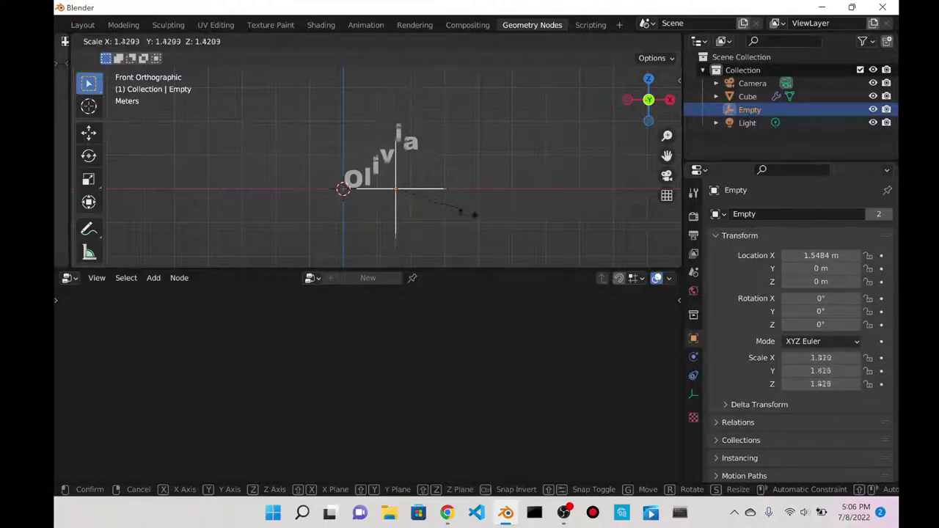
- Cancel the Empty's scaling back to 1 and slide it along X toward -0.99744 m
left_click(440, 207)
left_click(403, 157)
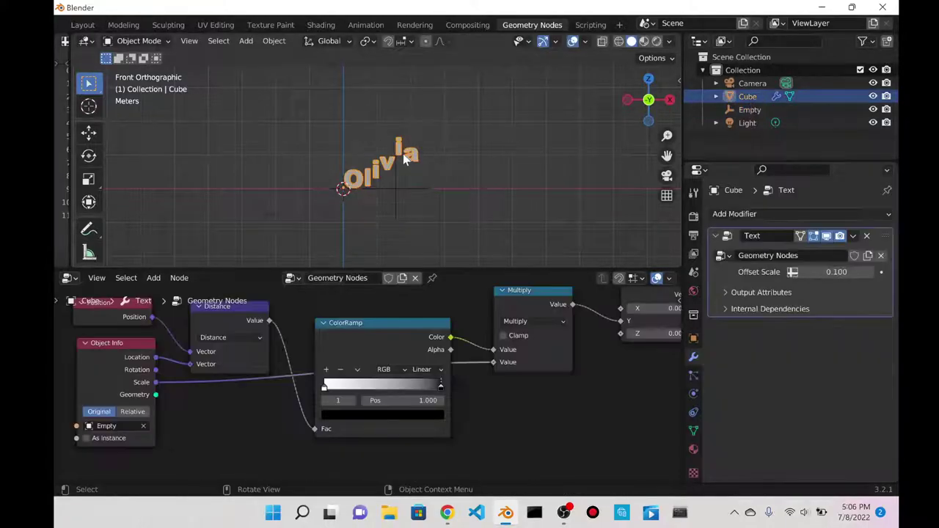
scroll(446, 355, "down", 3)
scroll(452, 374, "up", 2)
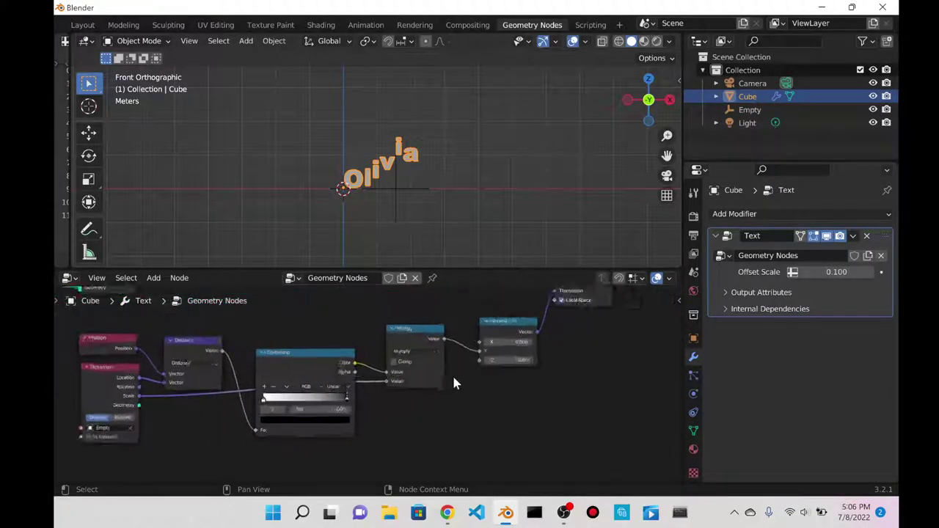
scroll(388, 242, "up", 4)
left_click(423, 227)
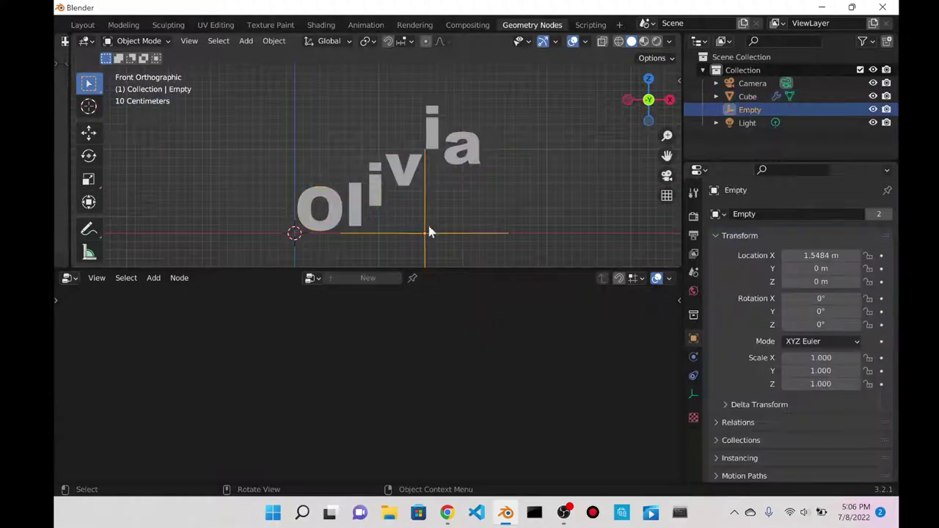
scroll(472, 213, "down", 2)
key("g")
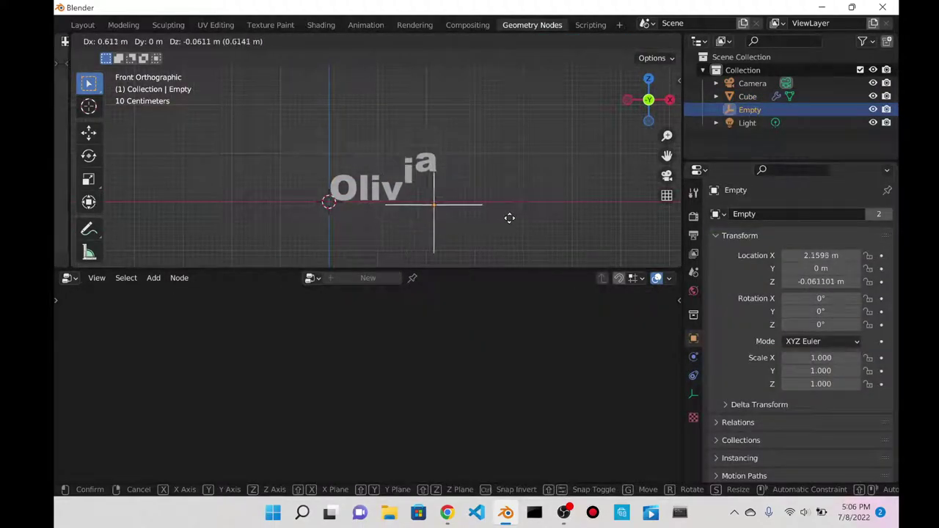
key("x")
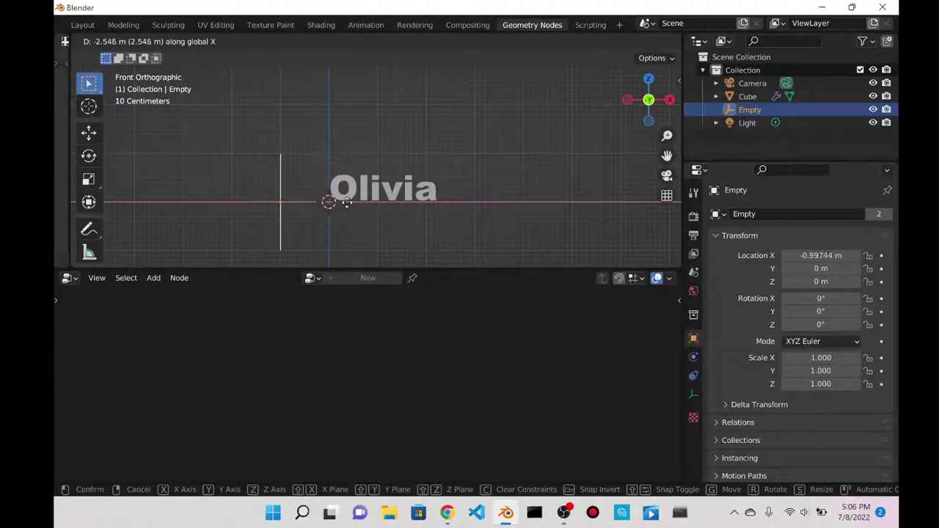
- Place the Empty at X 0.36716 m and sketch an arch-shaped falloff annotation right of the text
left_click(414, 203)
left_click(99, 228)
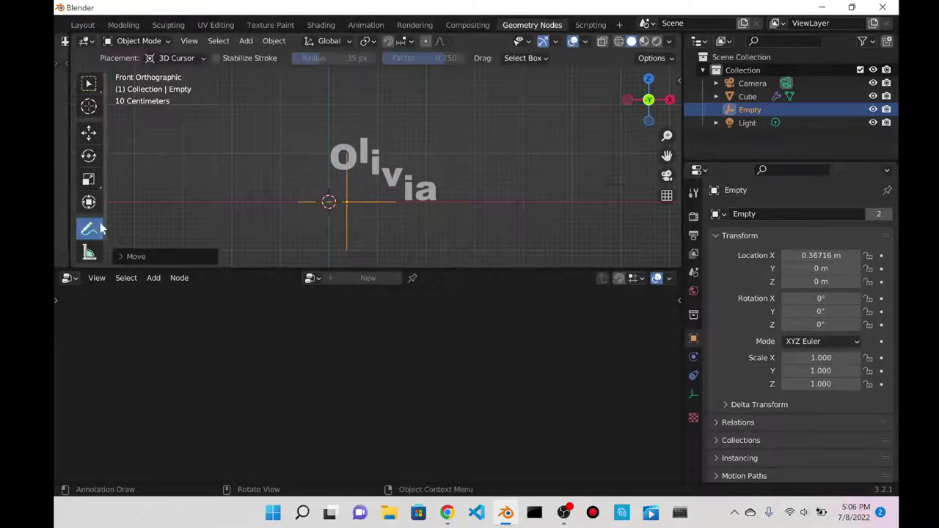
left_click_drag(509, 171, 512, 155)
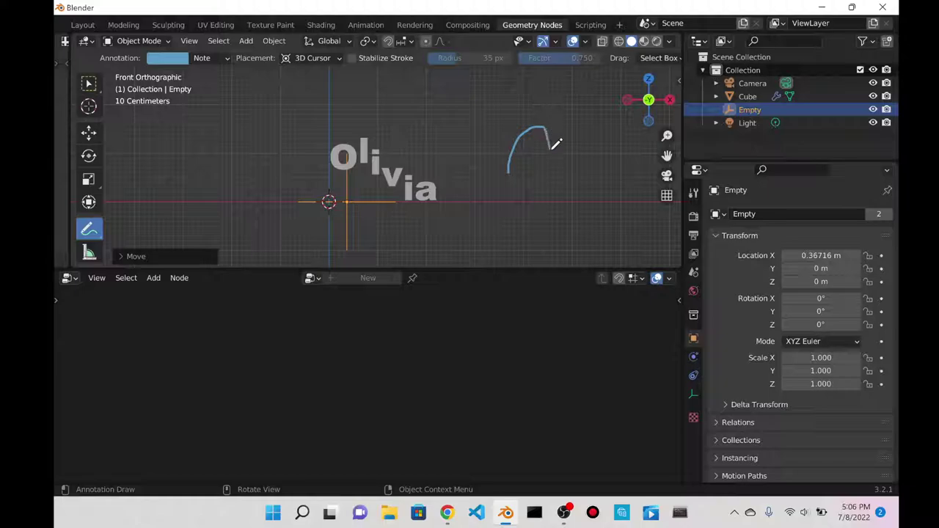
left_click_drag(560, 164, 561, 163)
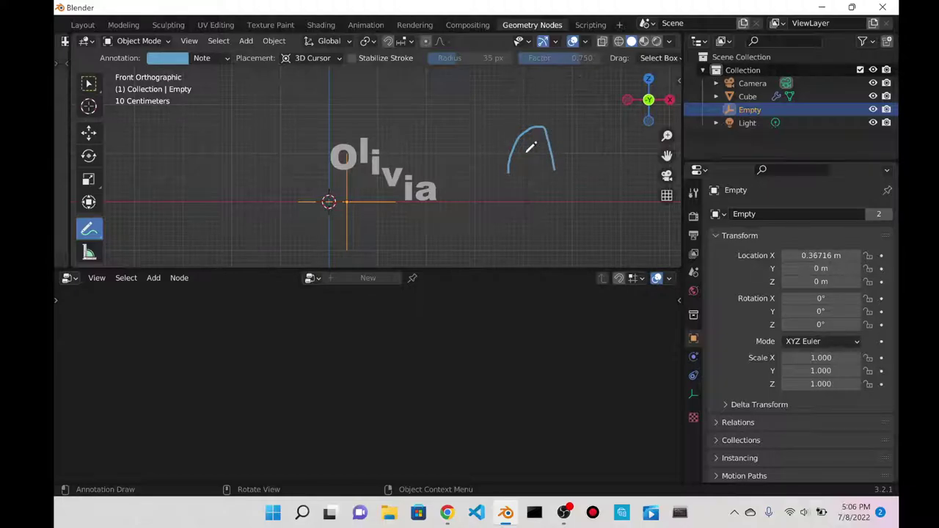
scroll(595, 124, "up", 5)
scroll(581, 101, "down", 3)
middle_click_drag(580, 100, 470, 119, "shift")
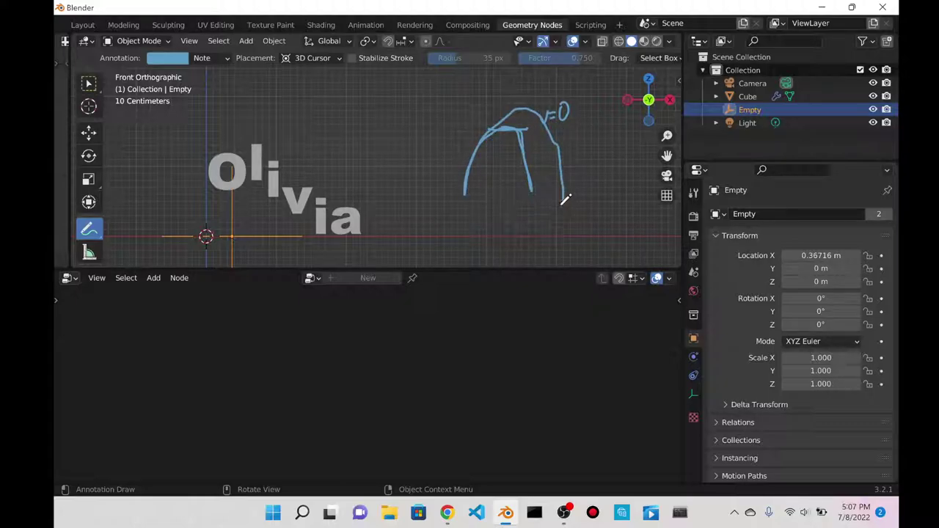
key("ctrl+z")
key("ctrl+z")
key("ctrl+z")
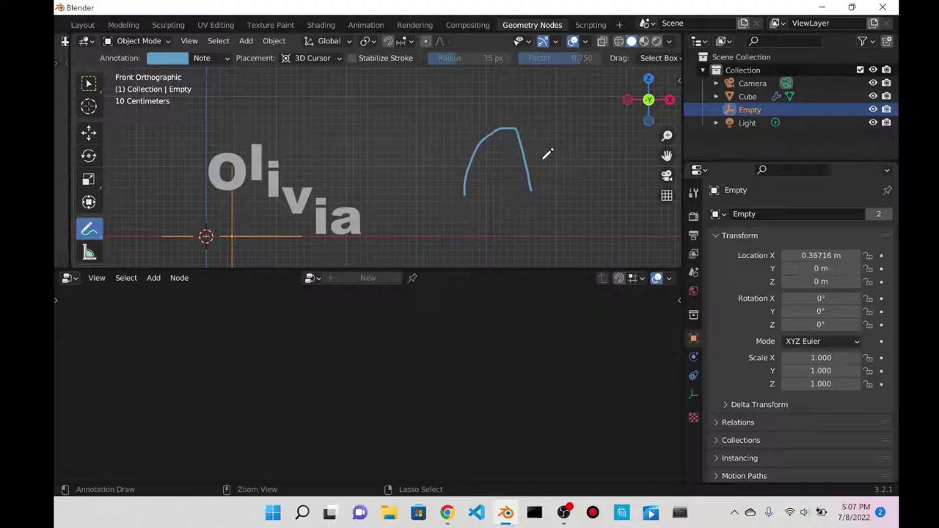
- Remove the remaining arch annotation and reselect the Olivia text object
key("ctrl+z")
left_click(89, 84)
scroll(360, 238, "down", 3)
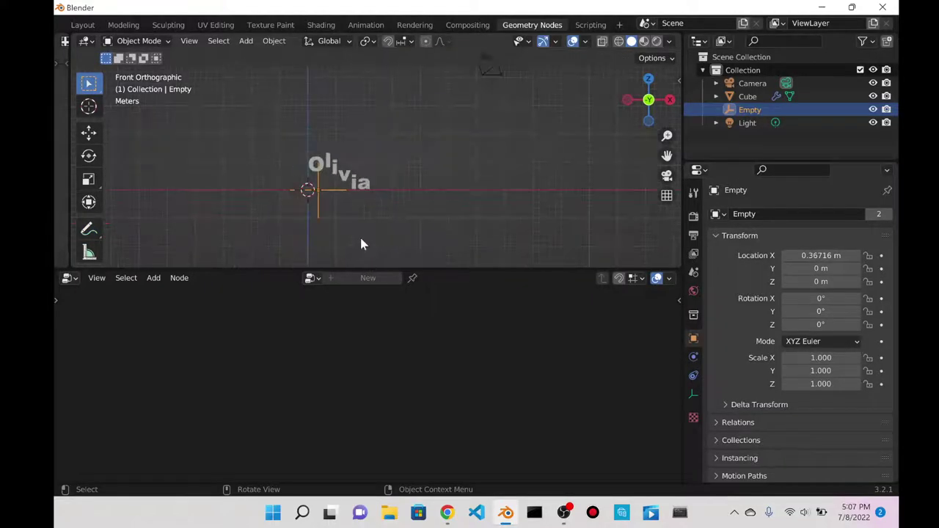
left_click(343, 184)
scroll(374, 353, "up", 4)
scroll(359, 324, "down", 2)
- Insert a Float Curve node between the ColorRamp and Multiply nodes
key("shift+a")
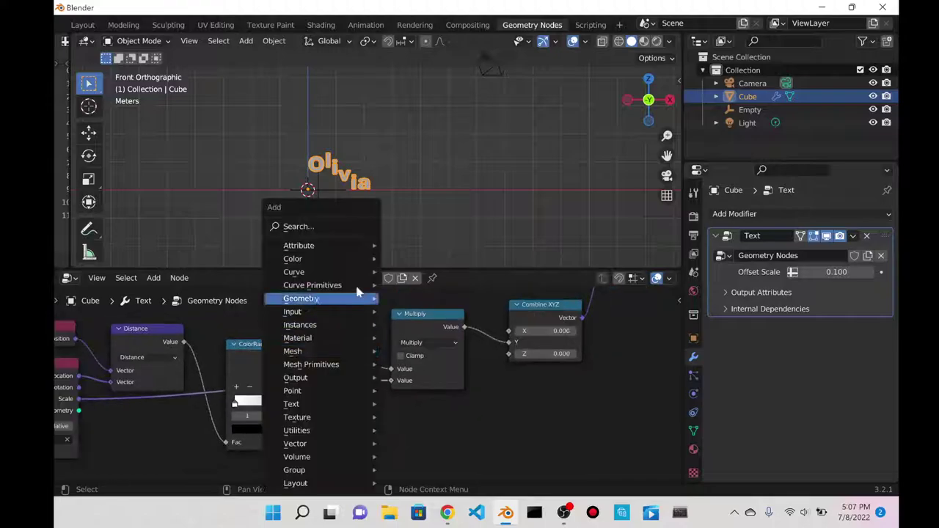
left_click(360, 226)
type("float")
key("Return")
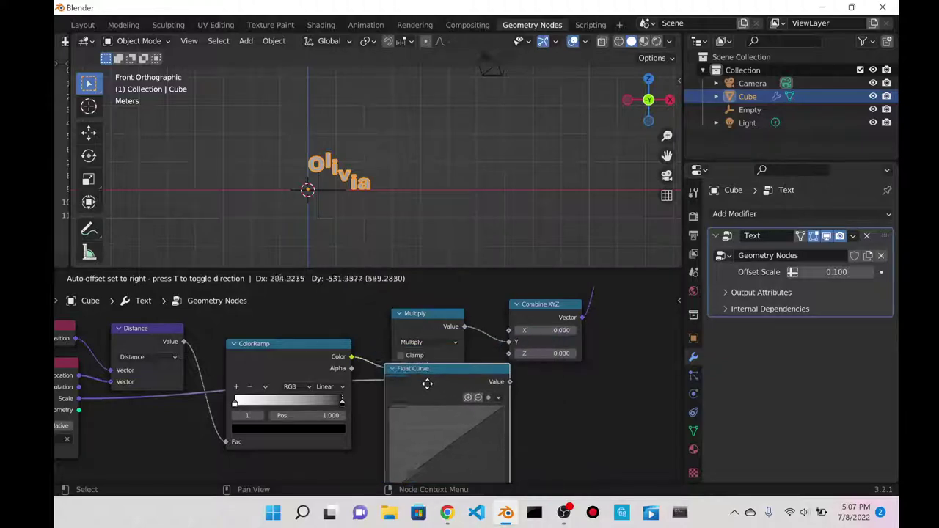
left_click(405, 374)
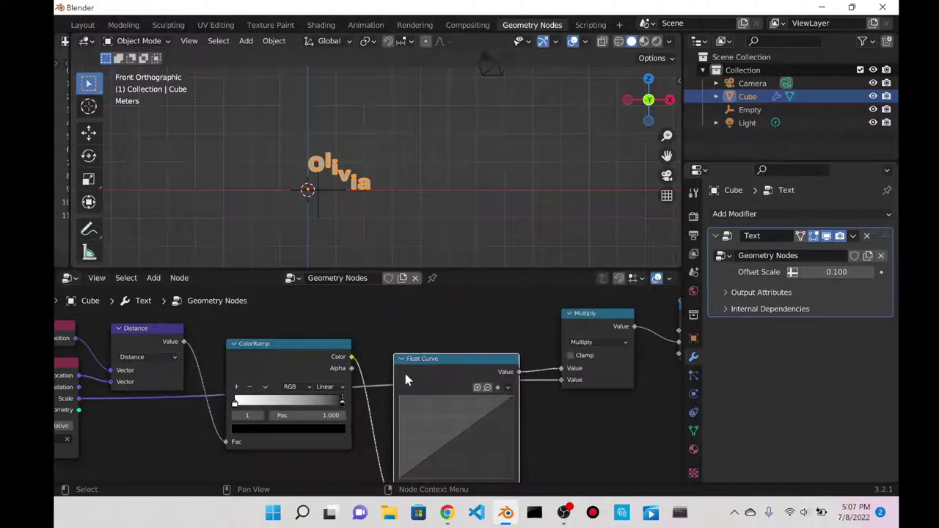
left_click_drag(469, 345, 444, 422)
scroll(447, 357, "down", 3, "shift")
- Bend the Float Curve upward with a new point at about 0.3181, 0.8312
left_click(456, 381)
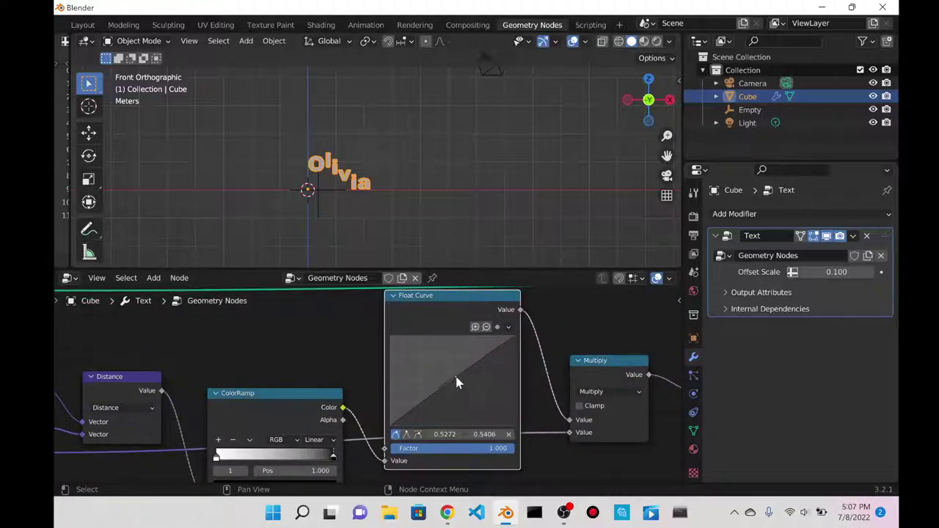
left_click_drag(454, 375, 430, 351)
scroll(273, 135, "up", 5)
scroll(273, 135, "down", 5)
- Move the Empty along X to -1.3708 m, leaving Olivia's letters flat
left_click(272, 210)
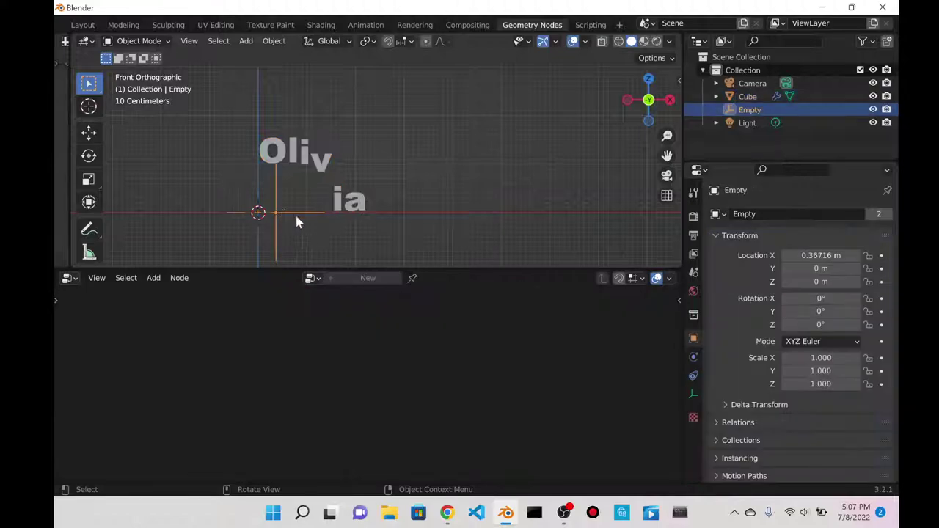
key("g")
key("x")
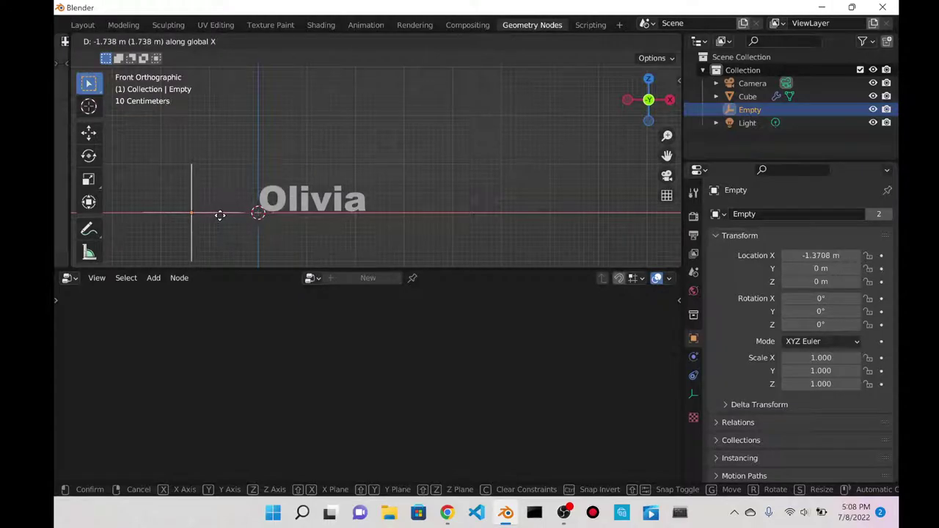
left_click(268, 214)
- Move the Float Curve node higher in the node tree, then bring up Save As
left_click(304, 208)
scroll(396, 352, "down", 5)
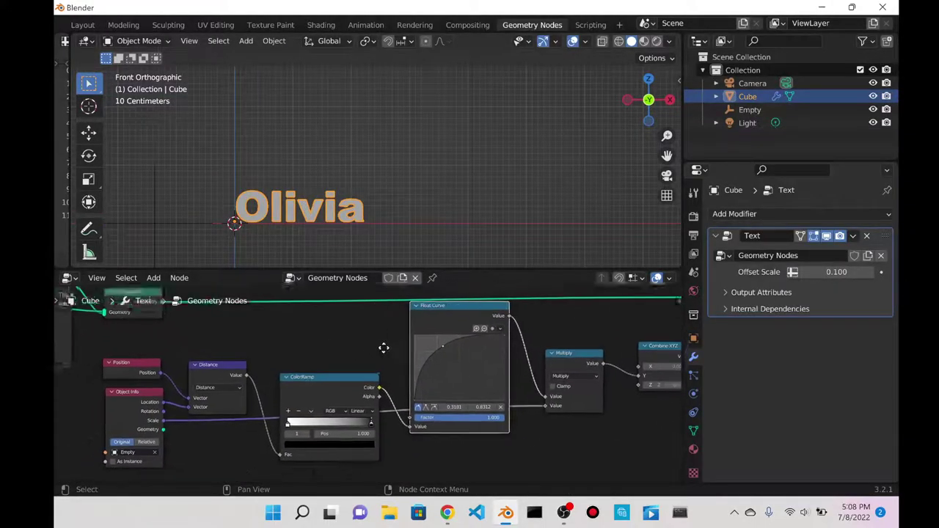
scroll(446, 353, "up", 4)
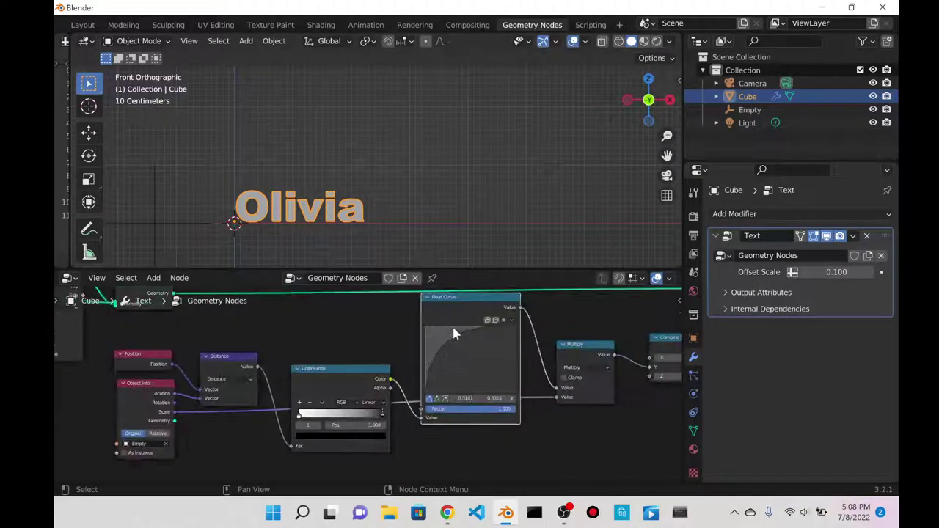
scroll(374, 339, "down", 5)
scroll(361, 349, "up", 2)
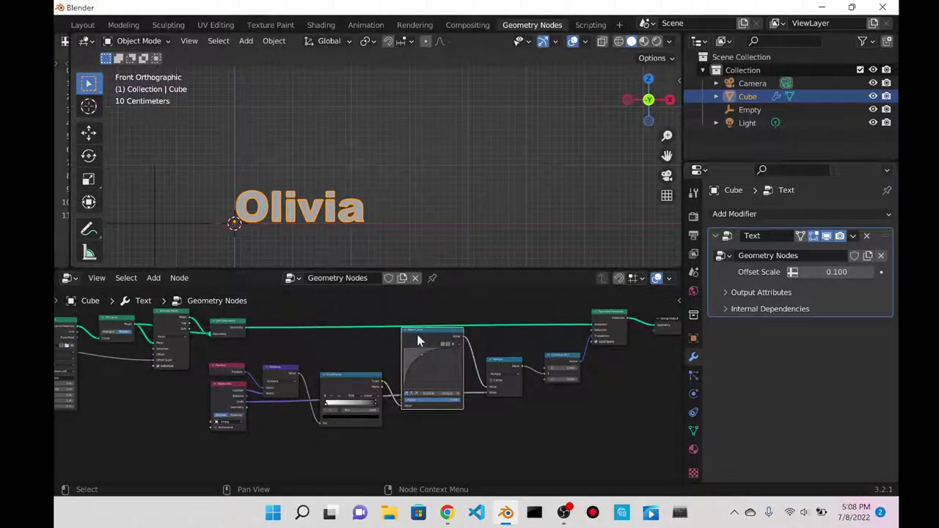
left_click_drag(417, 340, 422, 315)
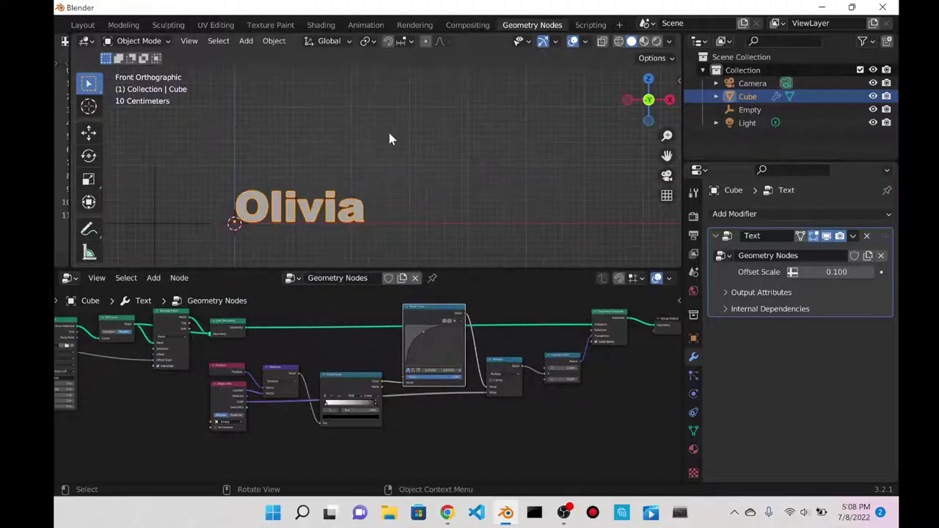
left_click_drag(422, 311, 418, 358)
scroll(342, 329, "down", 3)
left_click(437, 334)
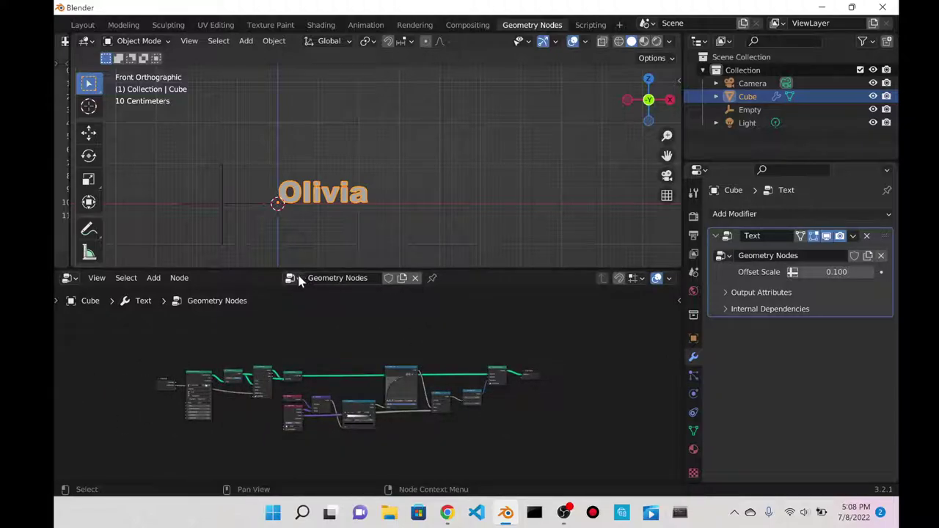
scroll(551, 337, "up", 2)
scroll(369, 207, "up", 2)
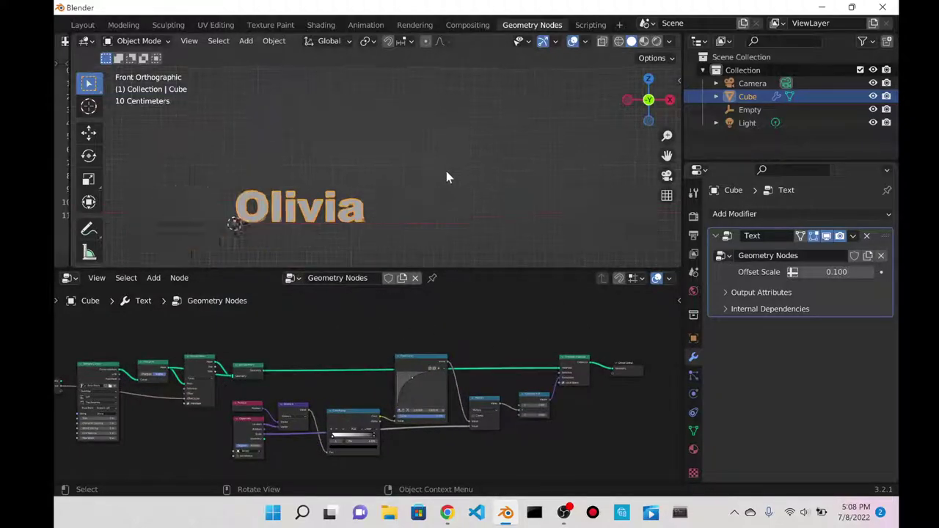
scroll(367, 174, "down", 1)
key("ctrl+s")
- Save the project as 7822.blend in the Blends folder
left_click(312, 439)
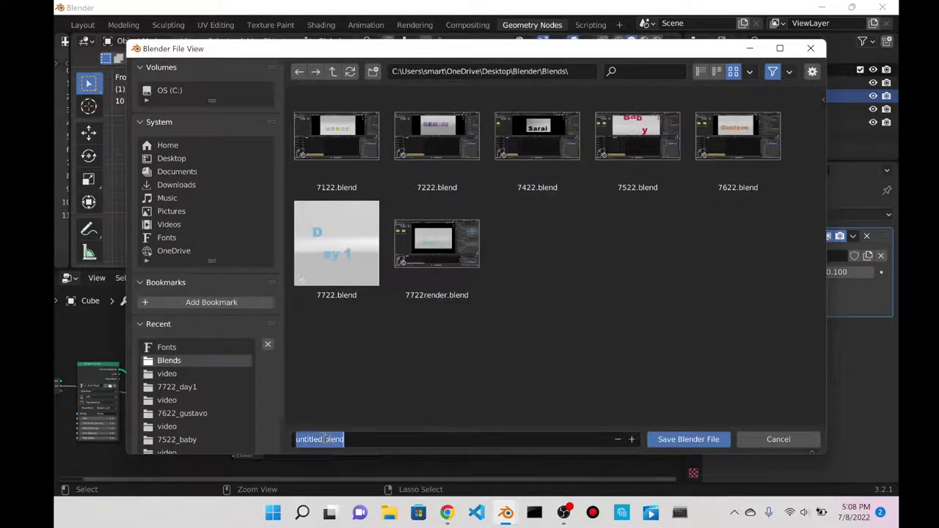
left_click_drag(296, 437, 311, 437)
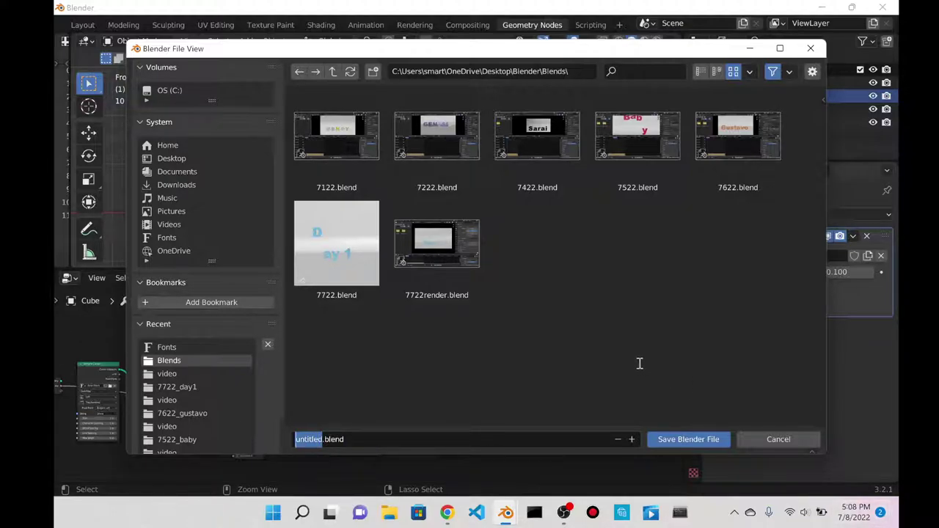
type("7822")
left_click(689, 439)
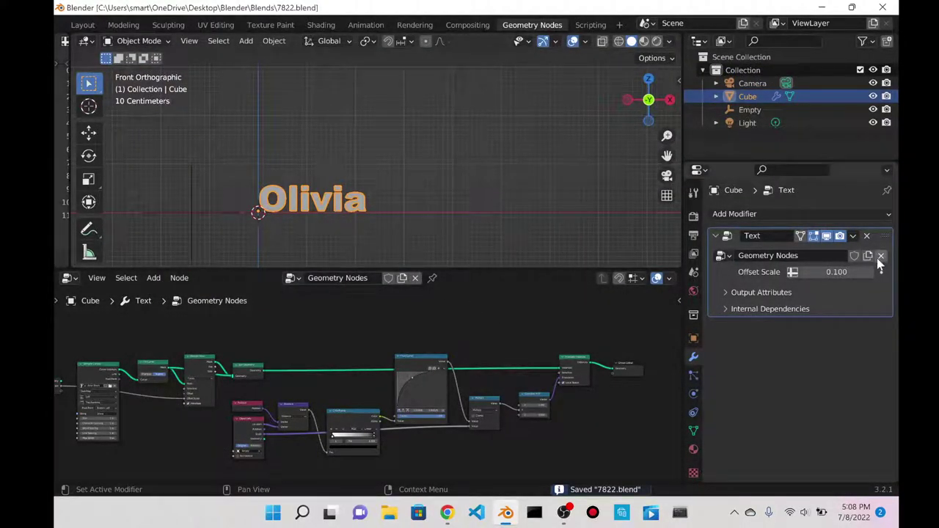
- Move the Empty along X in two passes to -1.1196 m, leveling all letters
left_click(191, 189)
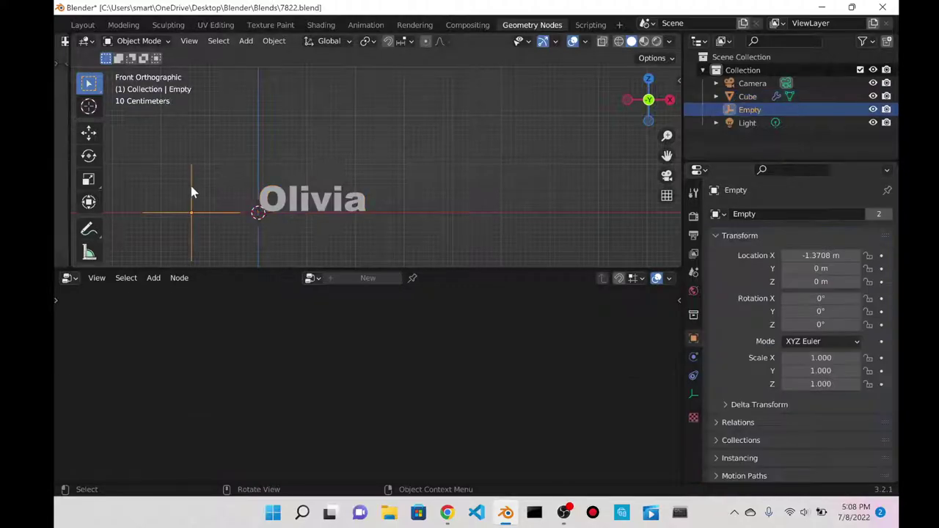
key("g")
key("x")
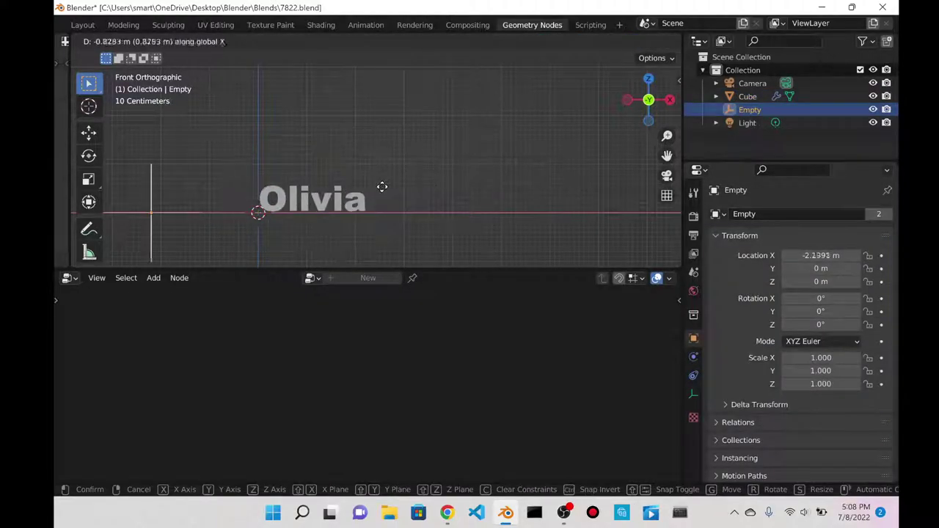
left_click(449, 188)
key("g")
key("x")
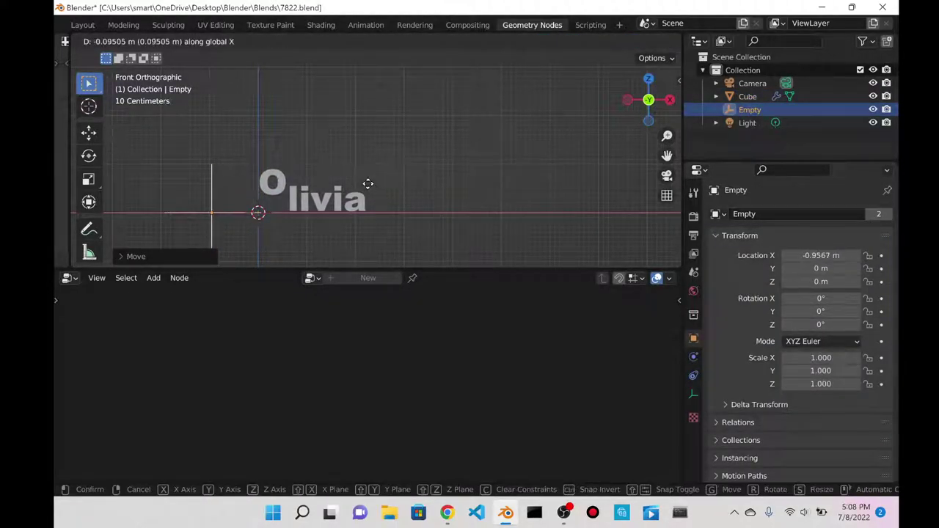
left_click(359, 189)
left_click(318, 208)
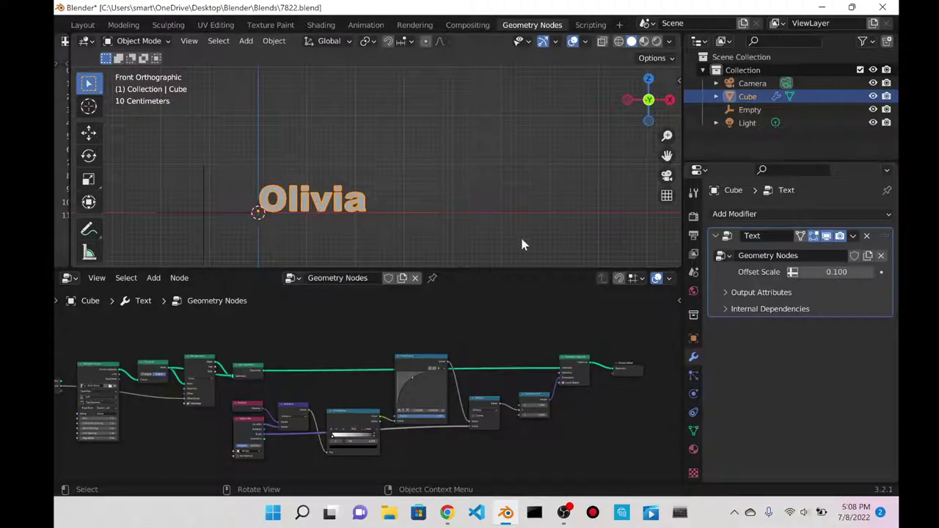
scroll(116, 29, "up", 3)
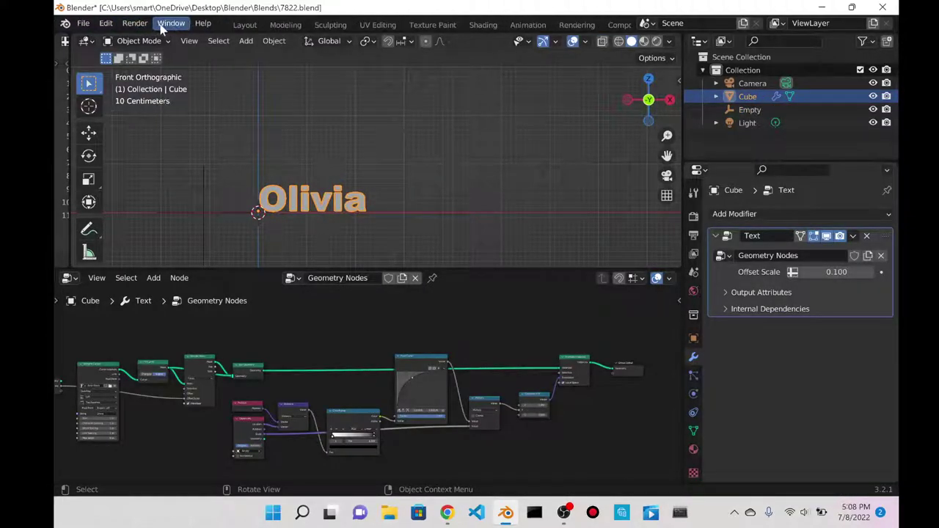
- In the Layout workspace, add a plane scaled to 1.865 and move it to X 1.235 m
left_click(246, 25)
middle_click_drag(576, 295, 553, 283)
key("shift+a")
mouse_move(515, 233)
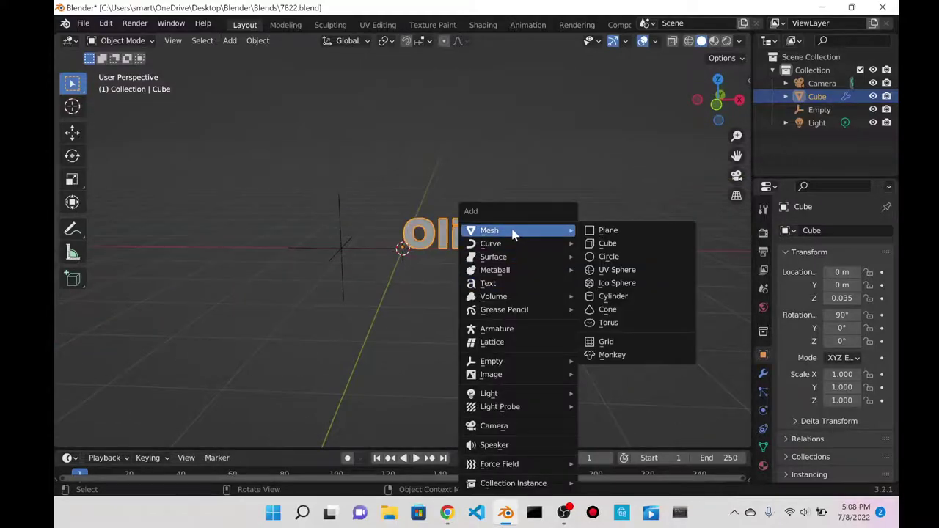
left_click(676, 232)
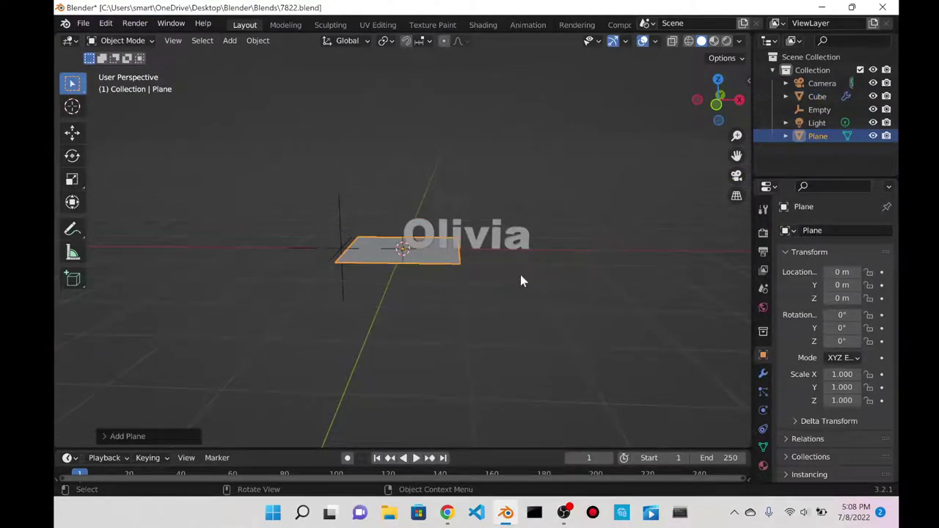
key("s")
left_click(624, 285)
key("g")
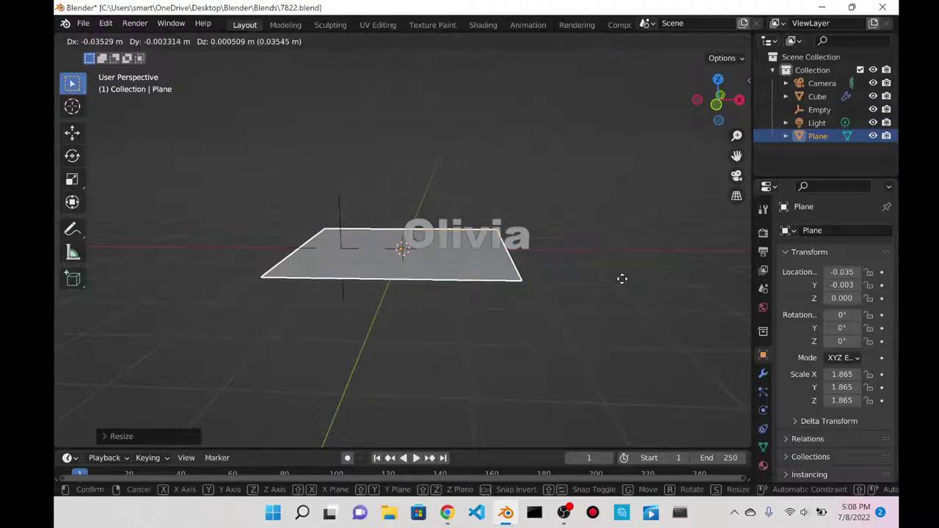
key("x")
left_click(693, 277)
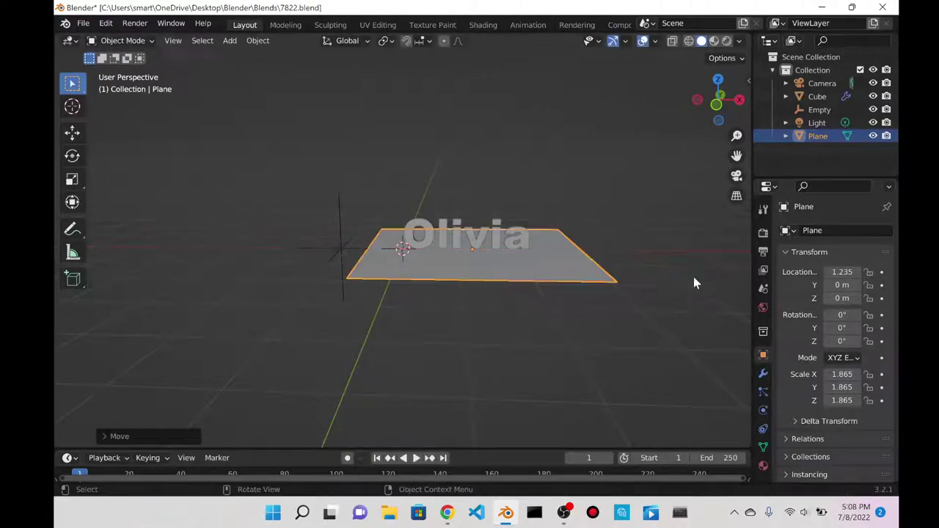
- Extrude the plane's back edge straight up along Z into a vertical wall
middle_click_drag(694, 277, 474, 274)
key("Tab")
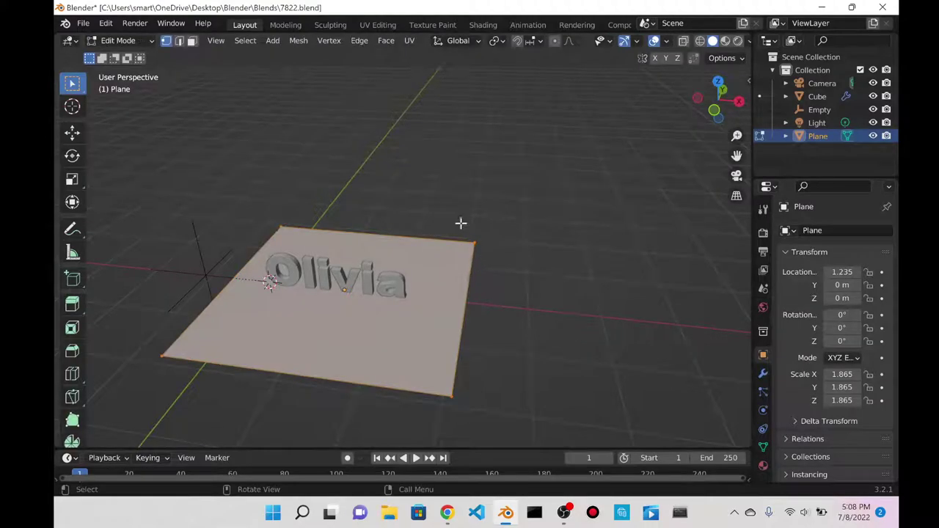
left_click(181, 44)
left_click(365, 234)
scroll(383, 246, "down", 2)
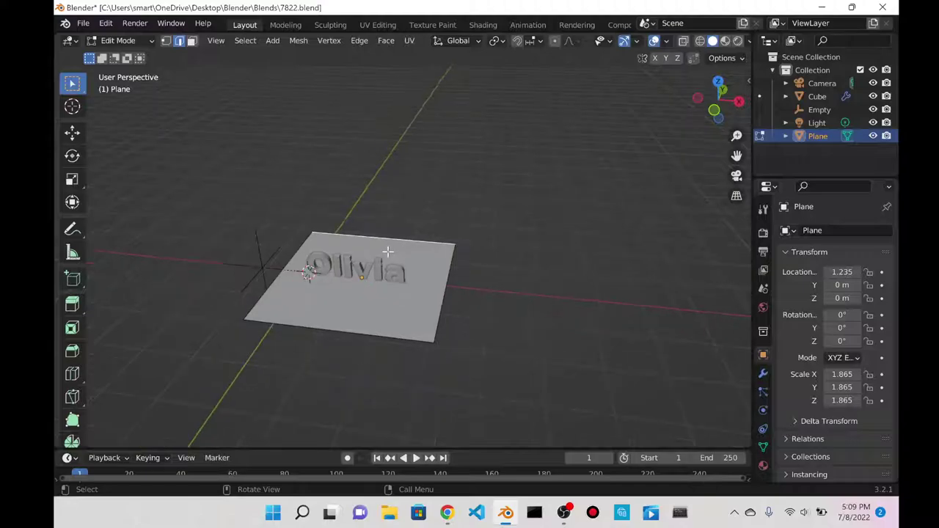
key("e")
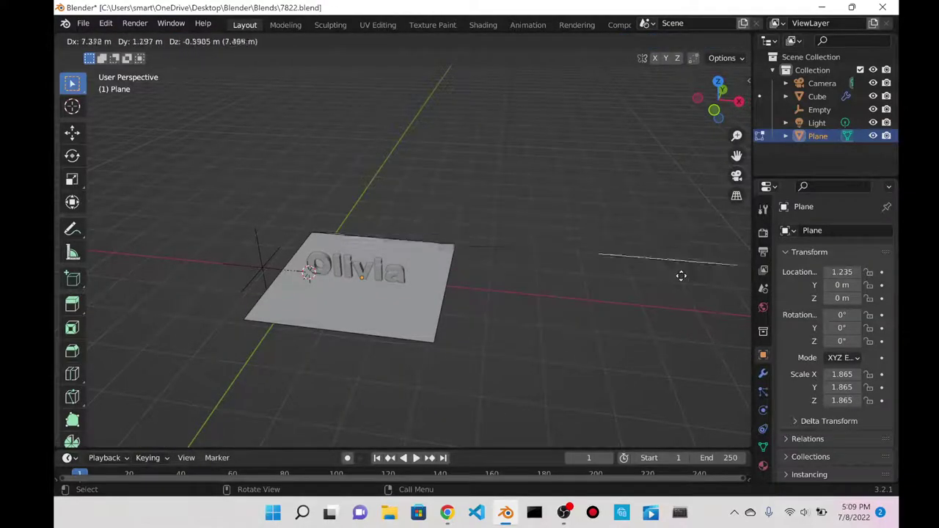
key("z")
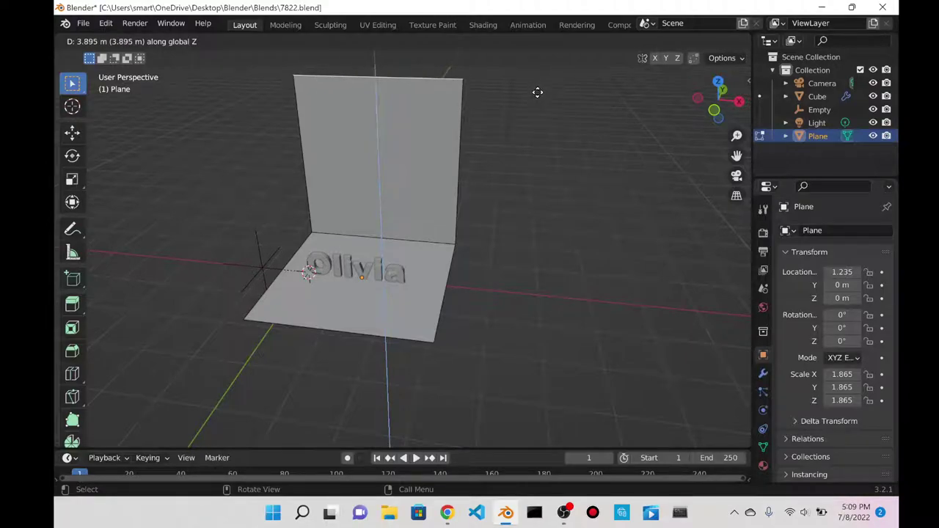
left_click(538, 130)
middle_click_drag(505, 154, 471, 265)
- Add a Bevel modifier to the backdrop with amount 0.49 m and 48 segments
key("Tab")
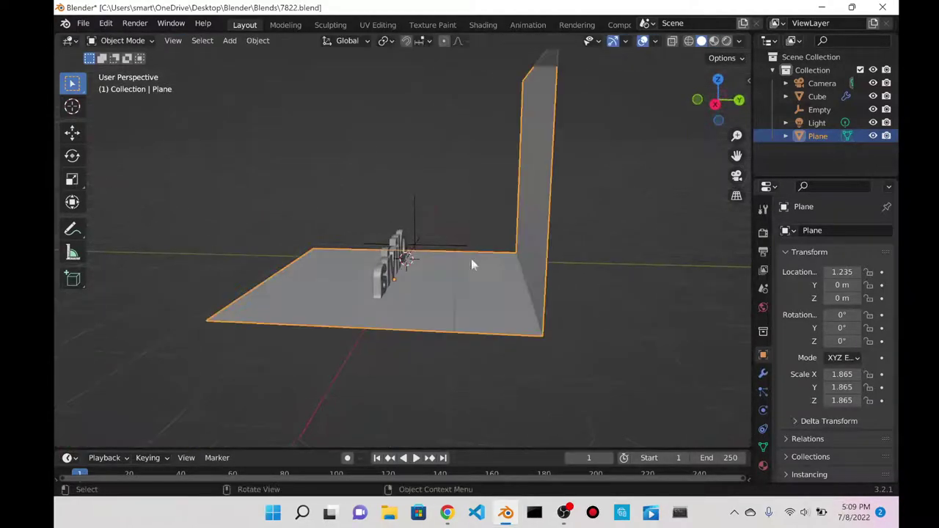
middle_click_drag(480, 333, 578, 329)
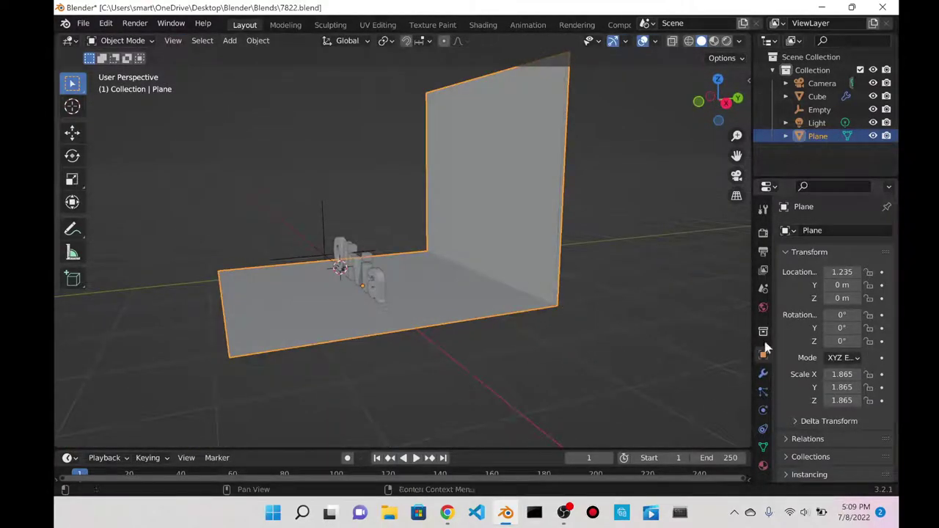
left_click_drag(750, 360, 644, 367)
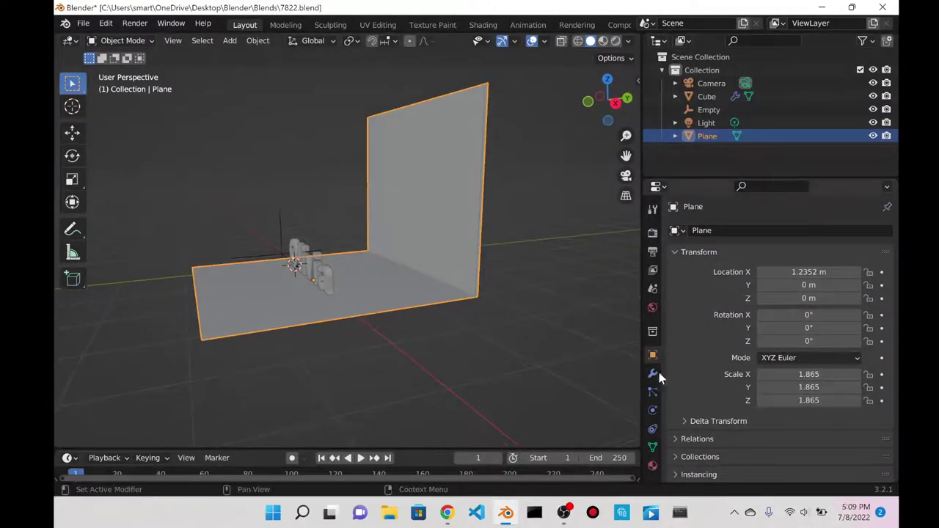
left_click(653, 376)
left_click(705, 232)
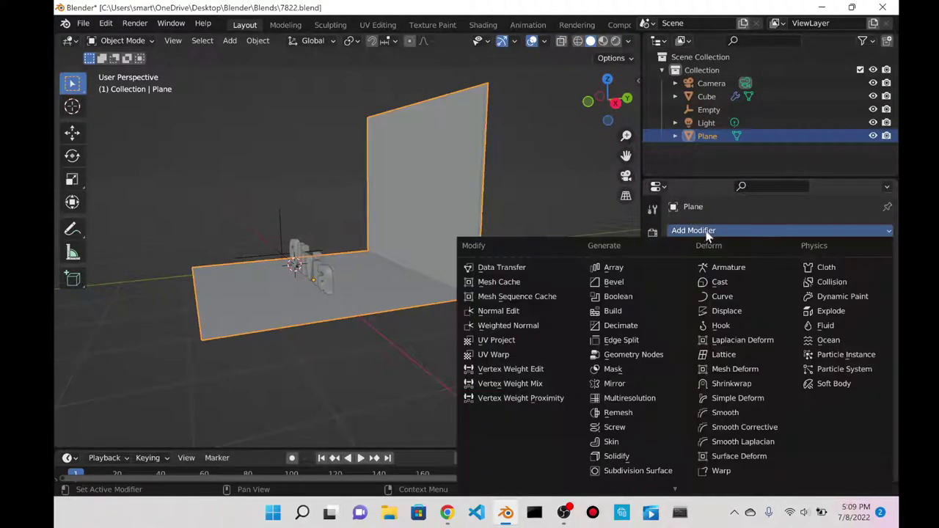
left_click(614, 286)
middle_click_drag(537, 304, 510, 317)
scroll(513, 323, "down", 6)
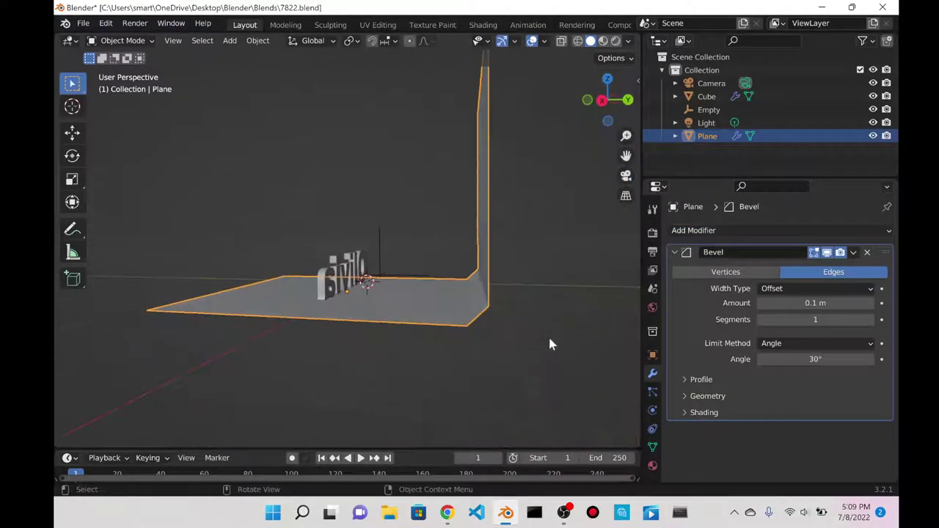
mouse_move(808, 303)
left_mouse_down()
mouse_move(837, 303)
mouse_move(798, 309)
mouse_move(844, 319)
mouse_move(837, 303)
mouse_move(786, 303)
mouse_move(794, 303)
left_mouse_up()
- Shade the backdrop smooth and stretch it along X to scale 3.382
middle_click_drag(480, 304, 374, 290)
right_click(321, 183)
left_click(323, 180)
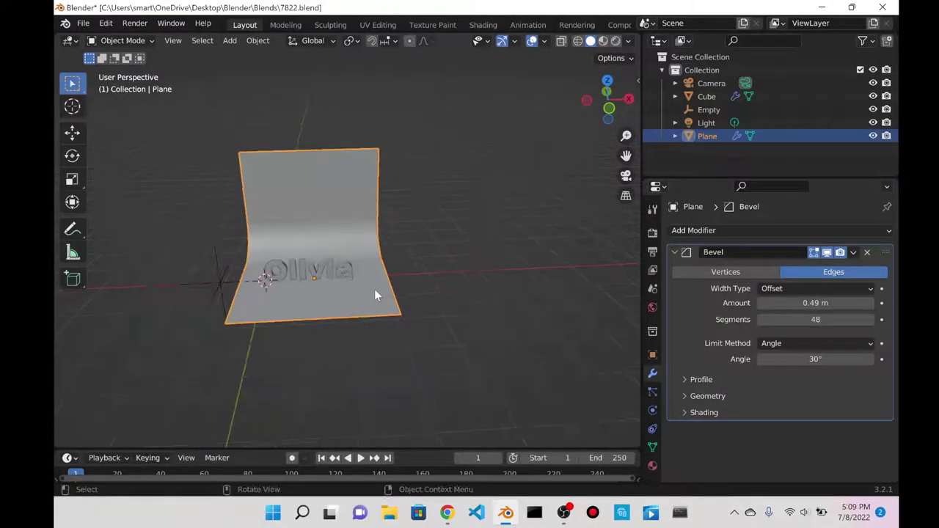
key("s")
key("x")
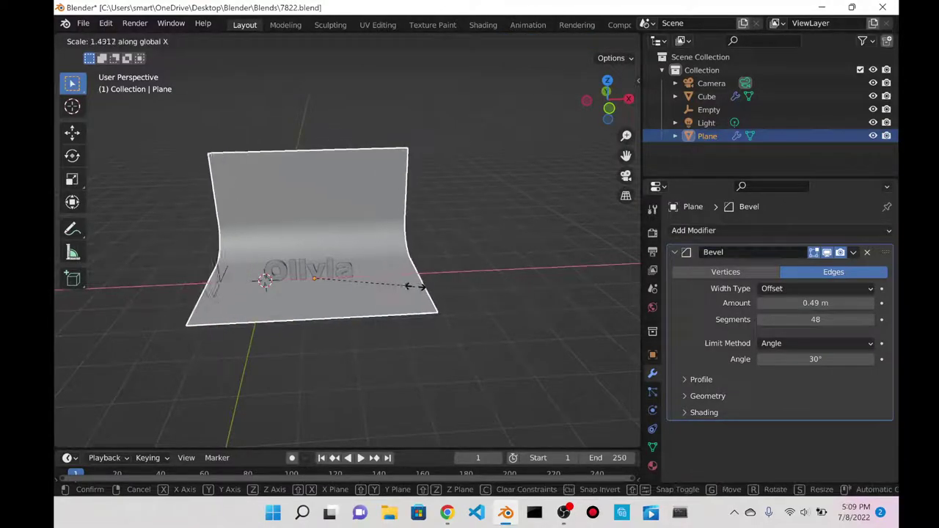
left_click(434, 285)
- Enlarge the timeline, show the transform sidebar, and select the Empty
scroll(316, 278, "up", 2)
middle_click_drag(316, 277, 443, 340)
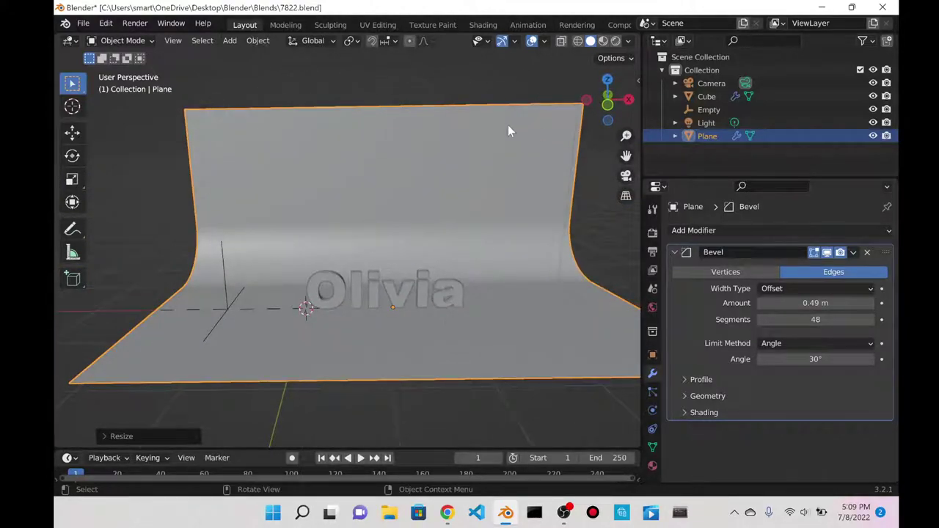
left_click_drag(438, 447, 459, 337)
key("n")
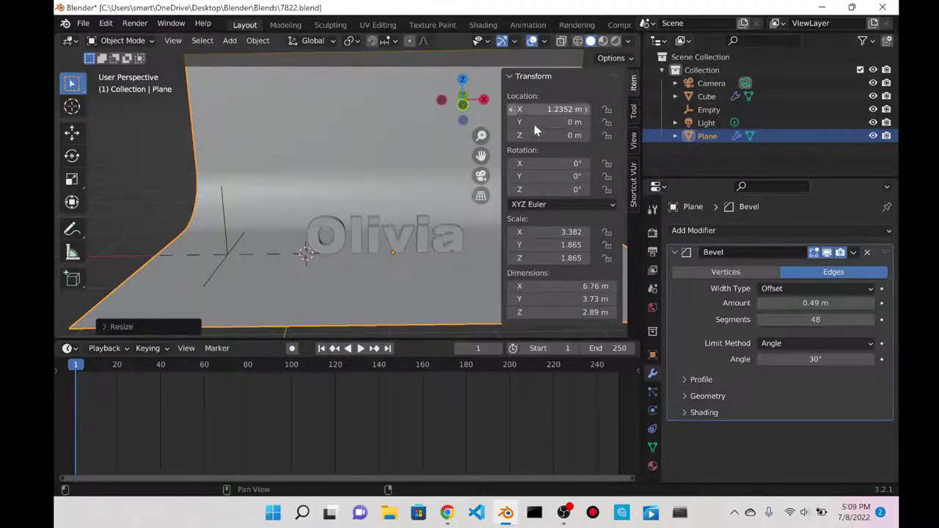
middle_click_drag(382, 165, 429, 168)
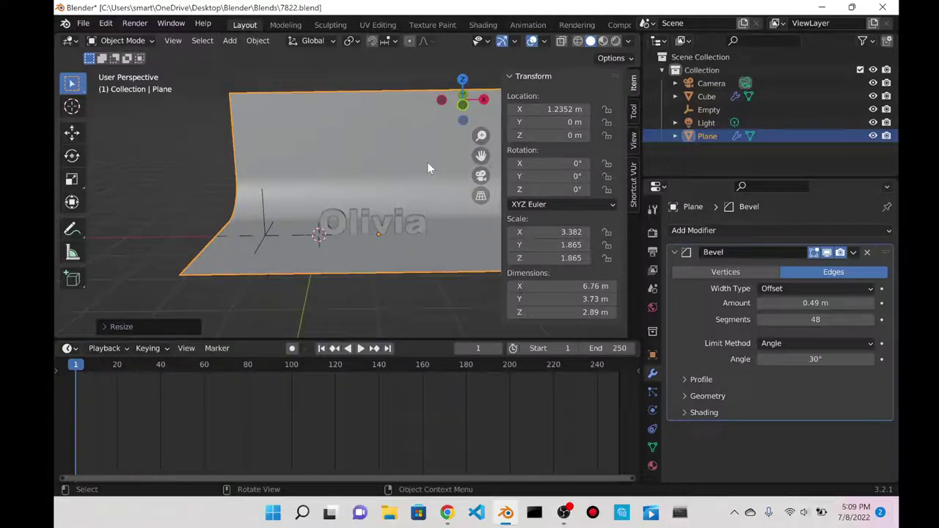
left_click(263, 203)
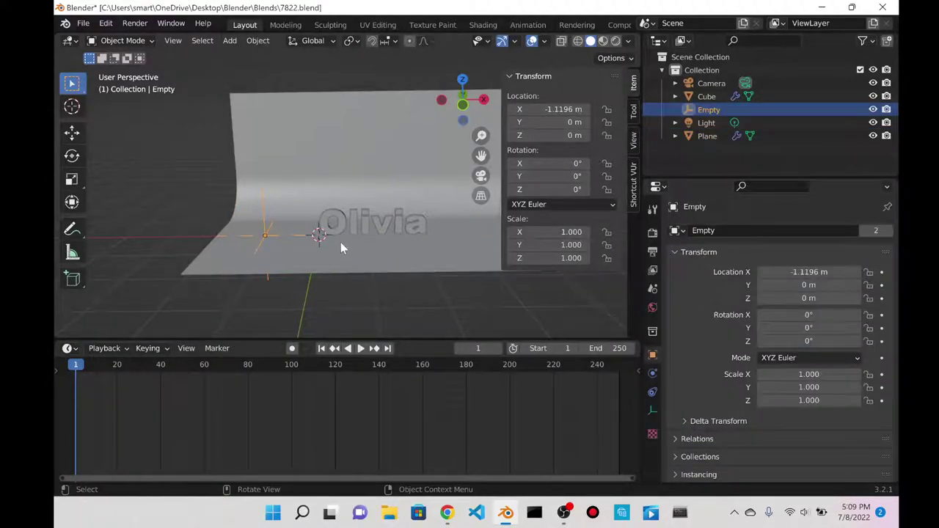
- Move the Empty along X to -1.0035 m
key("g")
key("x")
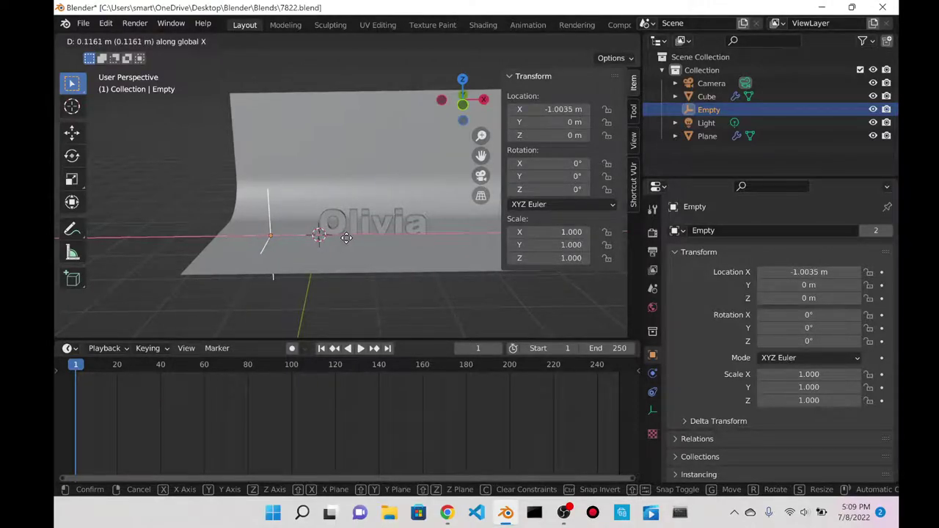
left_click(347, 237)
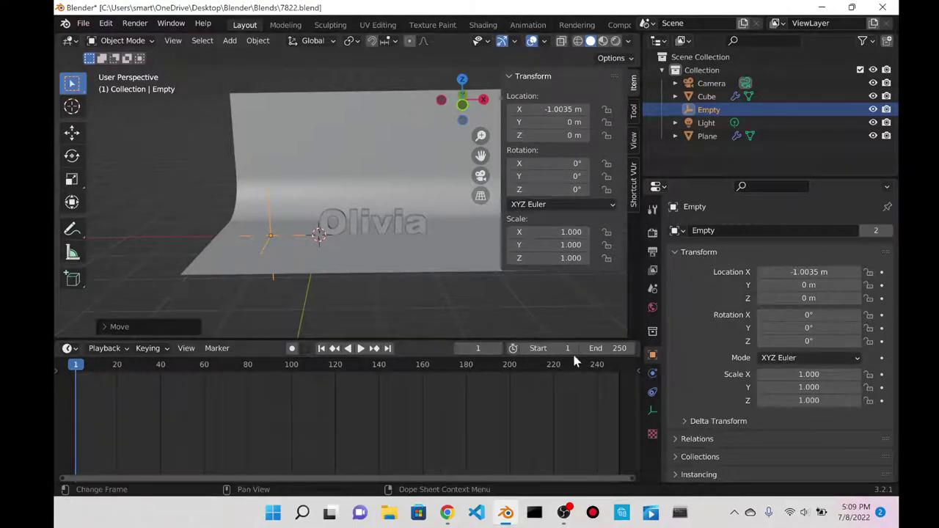
- Set the animation's end frame to 80
left_click(605, 350)
type("80")
key("Return")
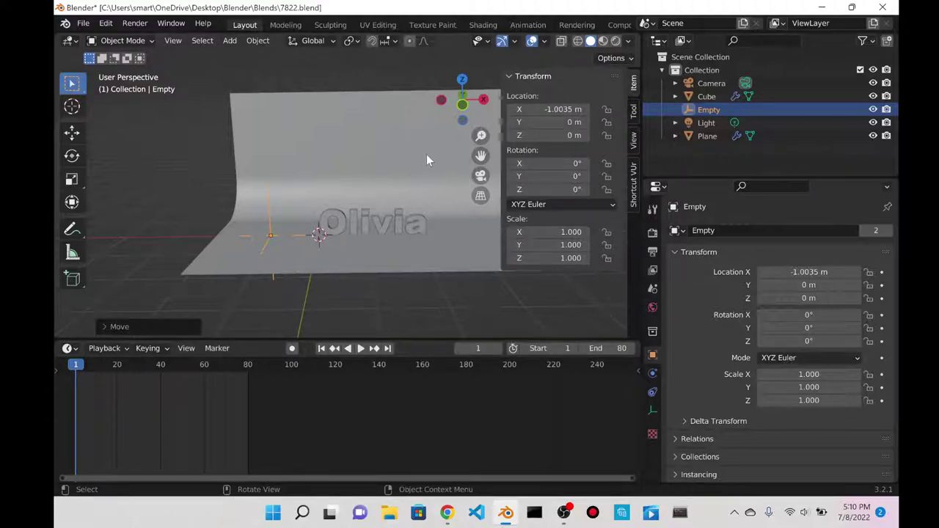
scroll(370, 147, "up", 4)
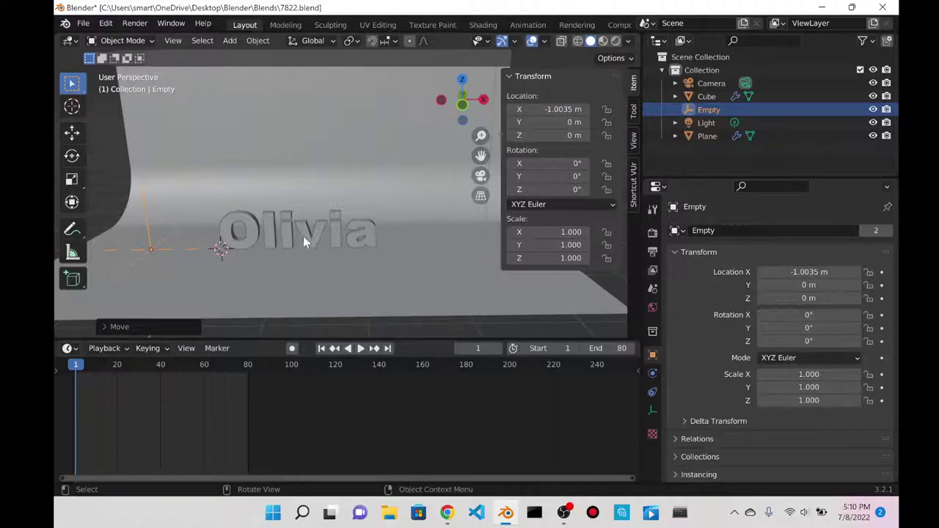
mouse_move(303, 237)
middle_mouse_down()
mouse_move(287, 235)
mouse_move(299, 218)
middle_mouse_up()
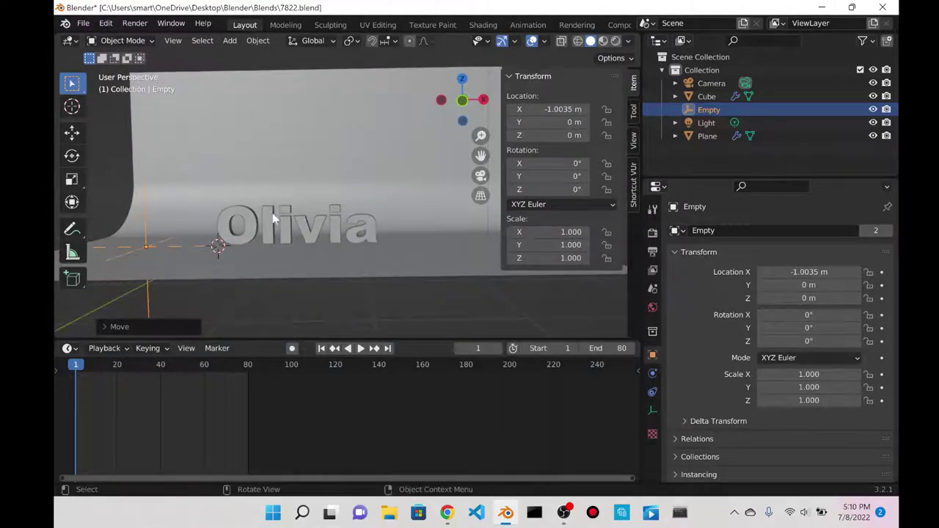
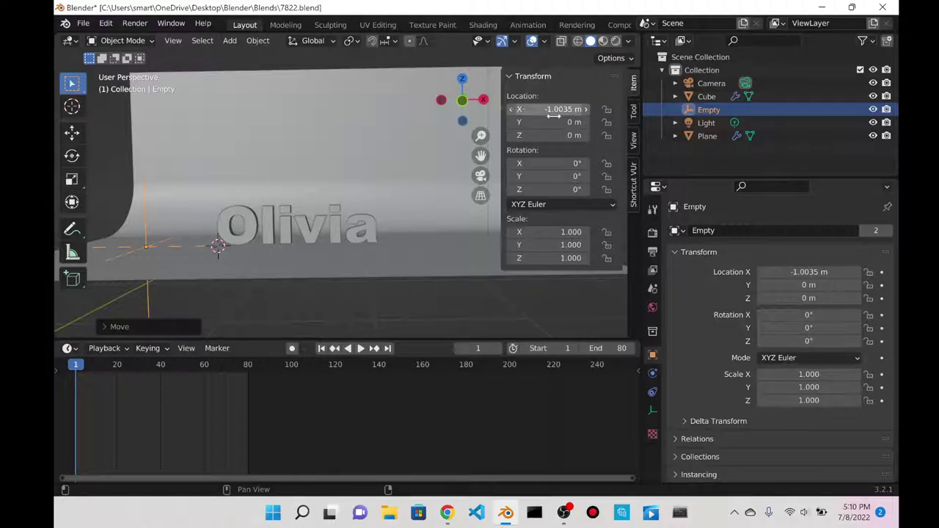
- Keyframe the Empty's location at frame 1, with X at -1.0035 m
scroll(391, 272, "down", 5)
middle_click_drag(390, 273, 345, 239)
scroll(345, 240, "up", 5)
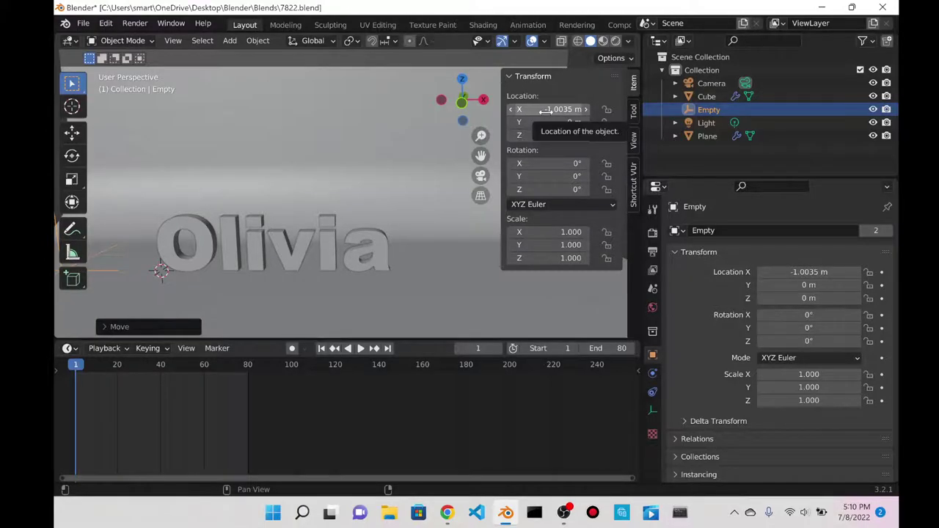
key("i")
- Scrub and play the timeline, then jump to the last frame, 80
scroll(384, 183, "down", 3)
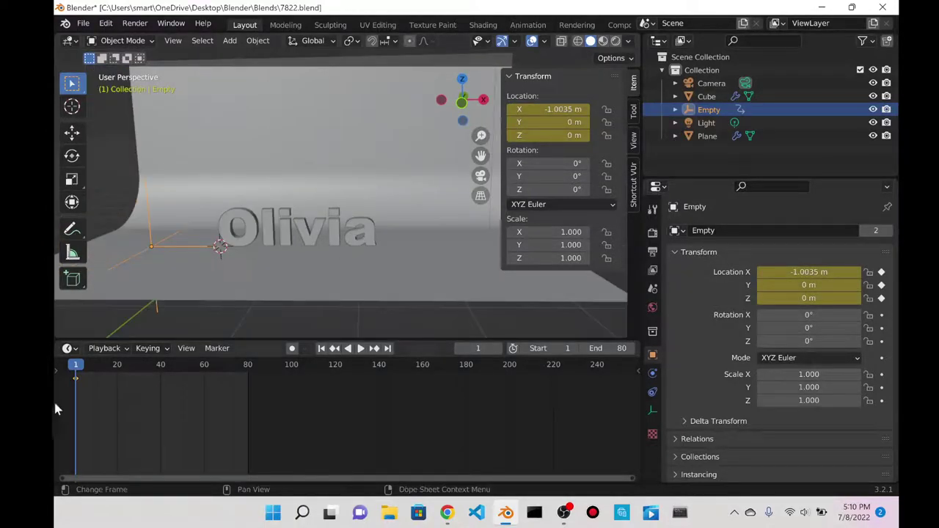
left_click_drag(79, 371, 173, 373)
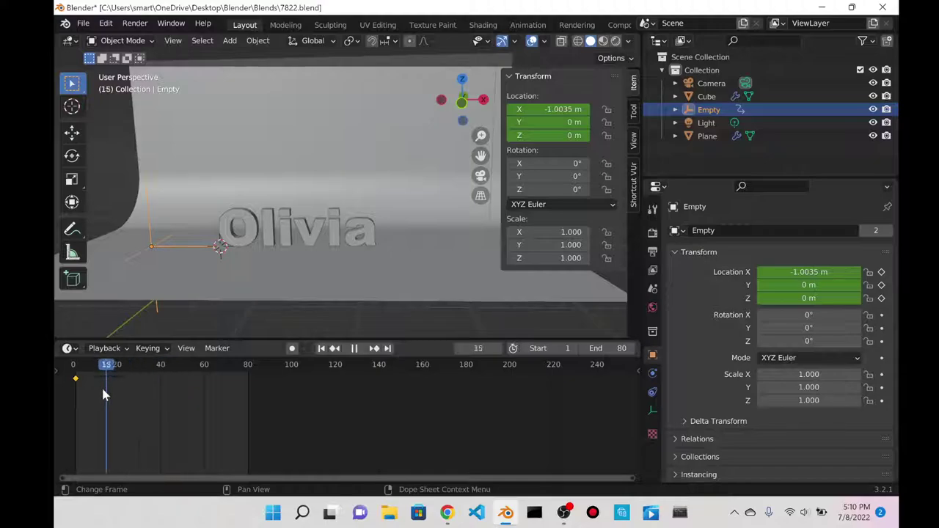
key("space")
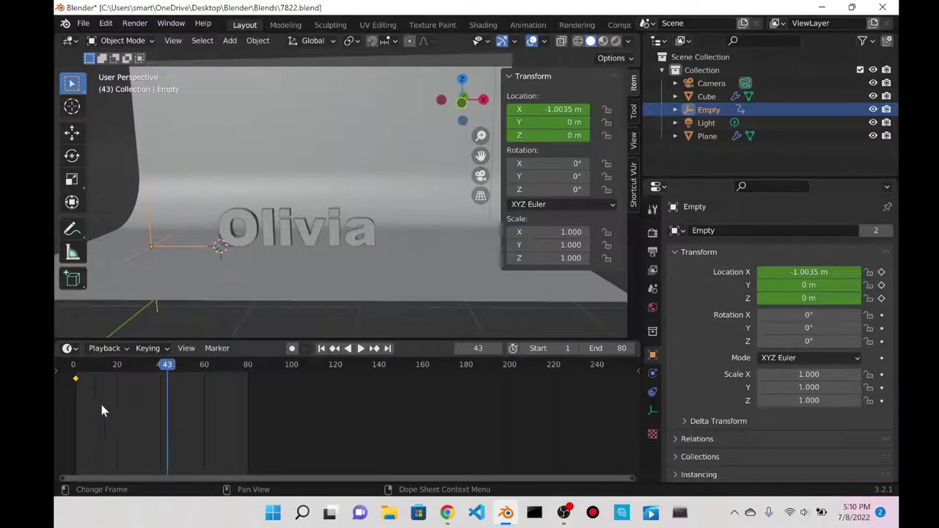
left_click_drag(114, 409, 79, 380)
key("space")
left_click(77, 370)
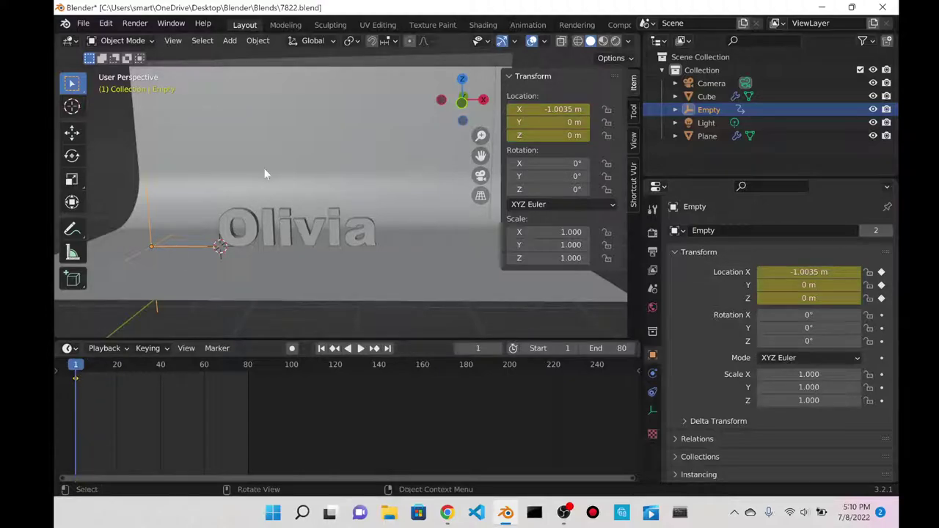
scroll(263, 183, "down", 2)
key("space")
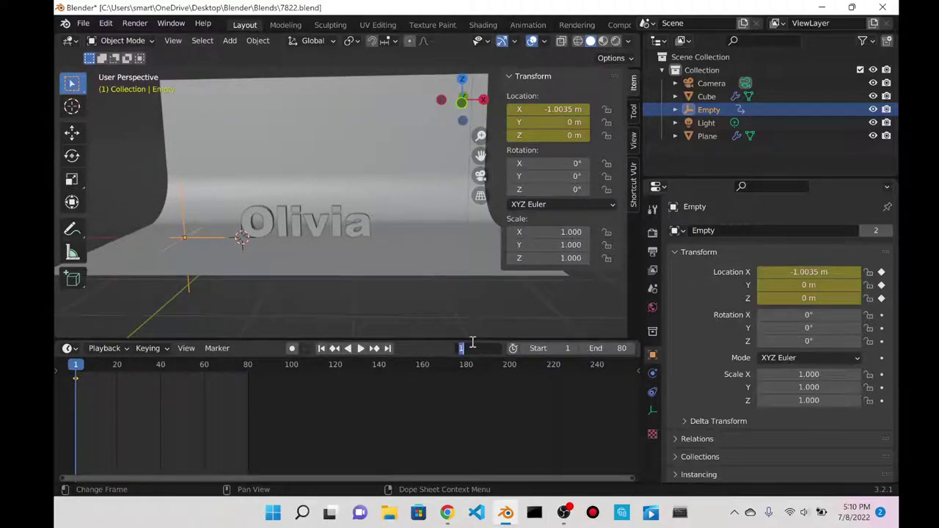
key("Return")
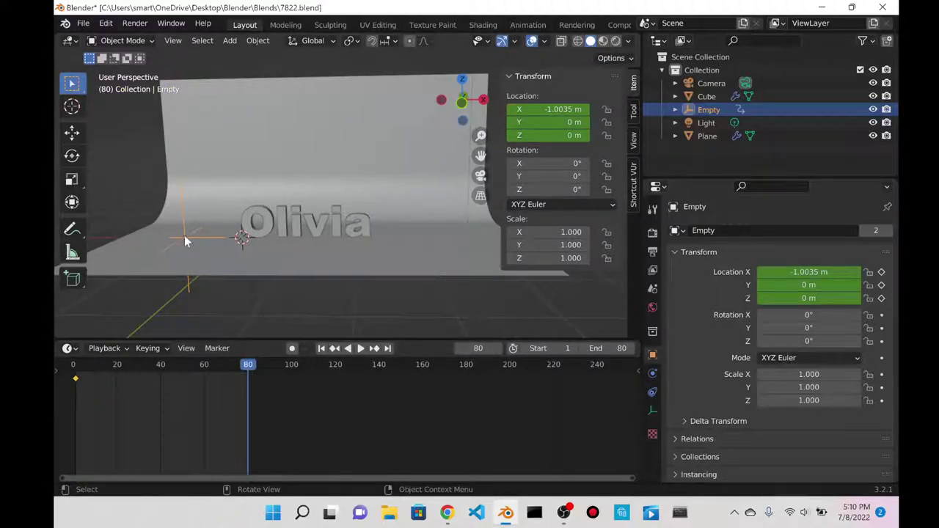
- Slide the Empty along X to 2.7619 m, keyframe it at frame 80, then return to frame 1
key("g")
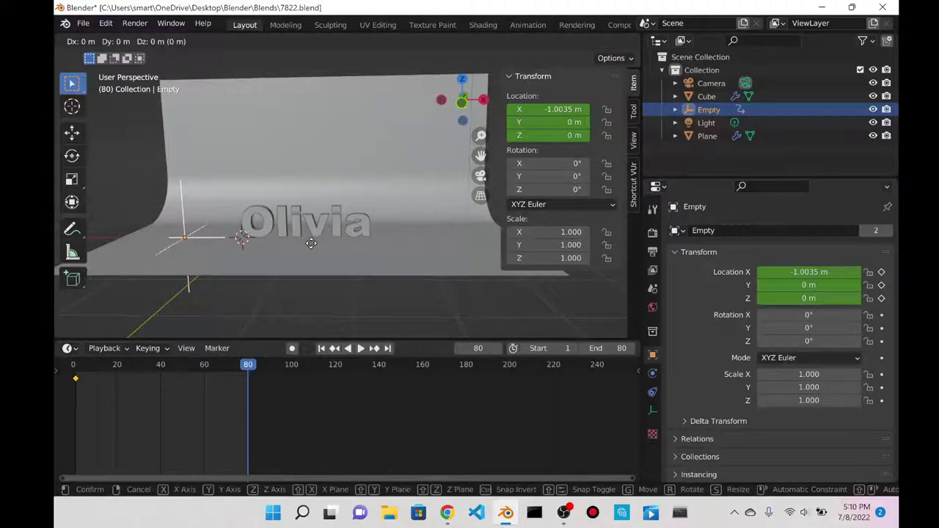
key("x")
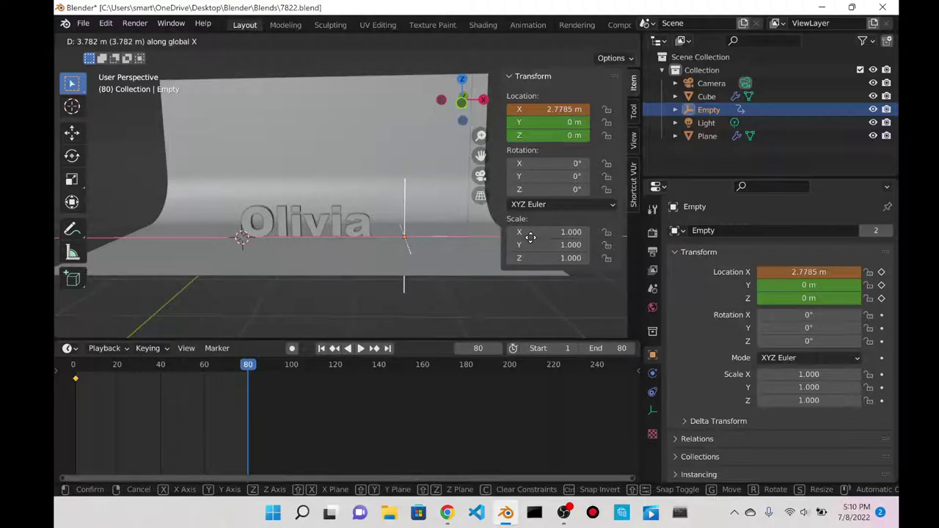
left_click(529, 237)
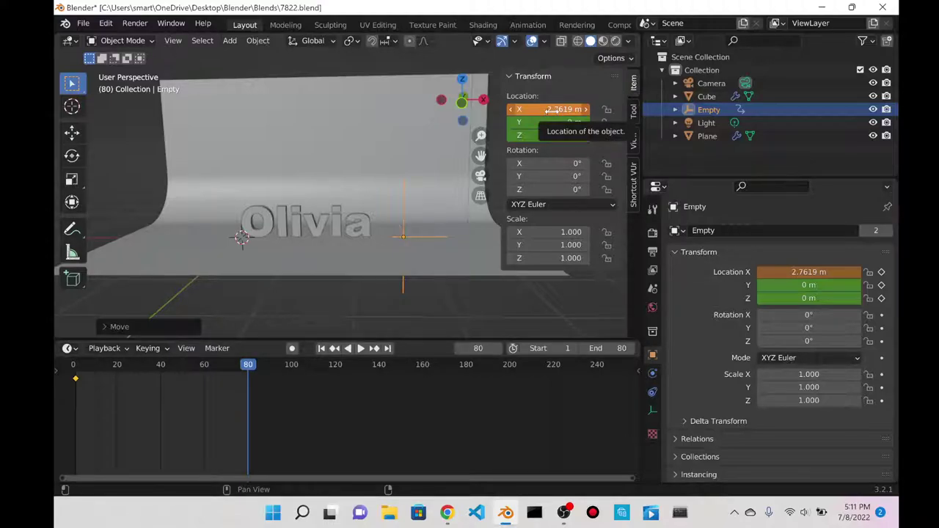
key("i")
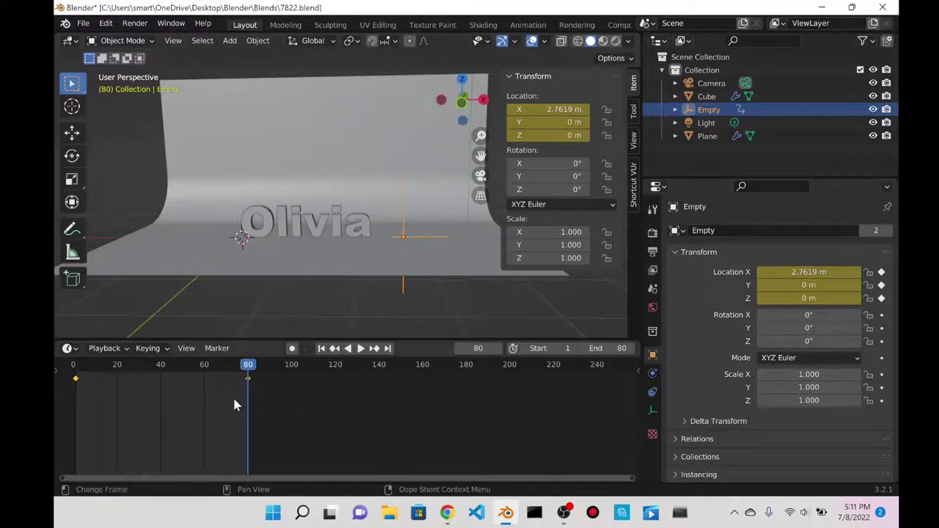
left_click(478, 349)
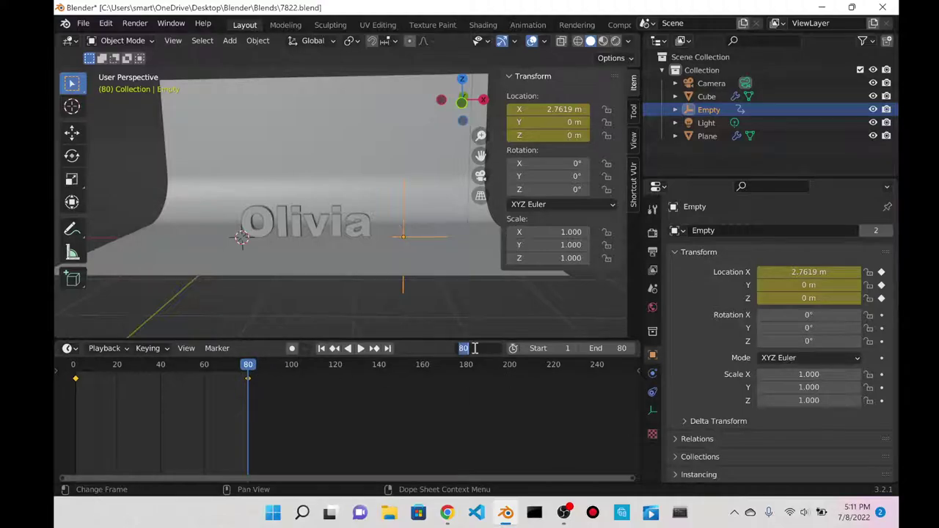
type("1")
key("Return")
- Play back the slide, set the Empty's keyframes to Linear interpolation, and hide the sidebar
left_click(362, 350)
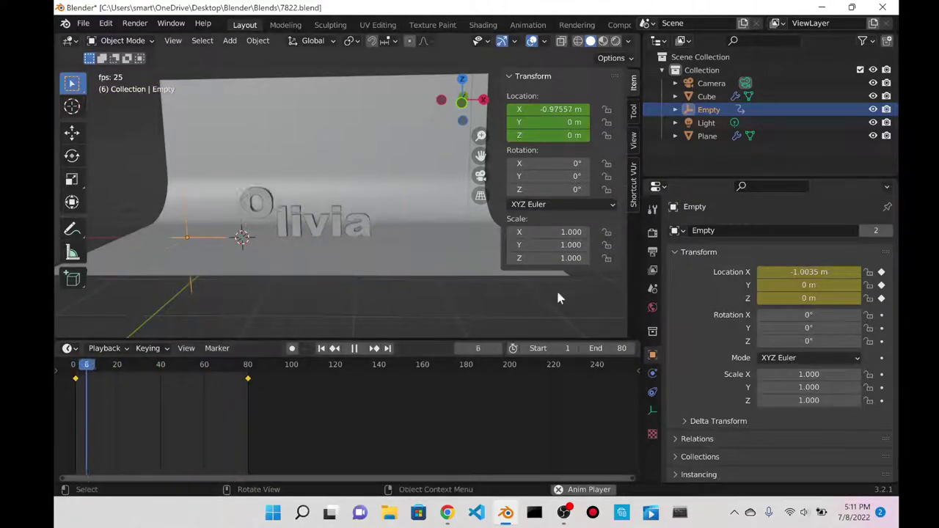
key("space")
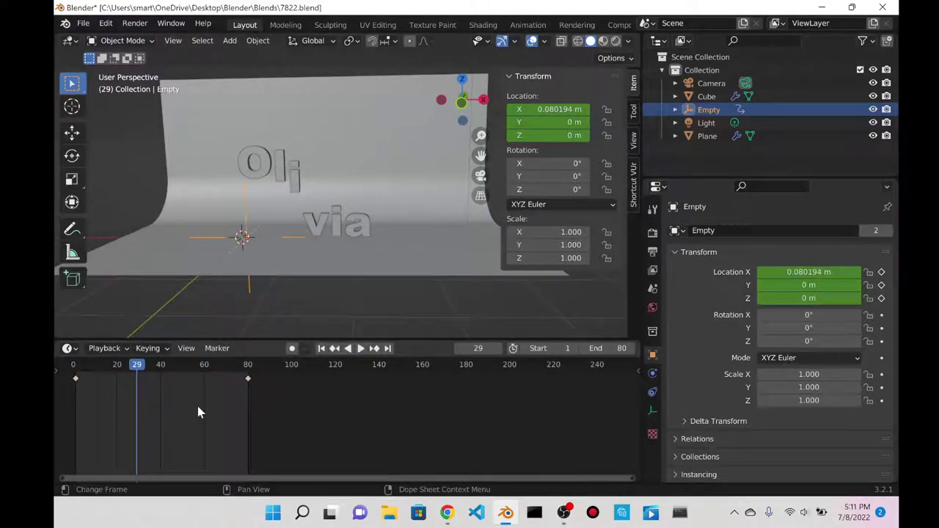
key("t")
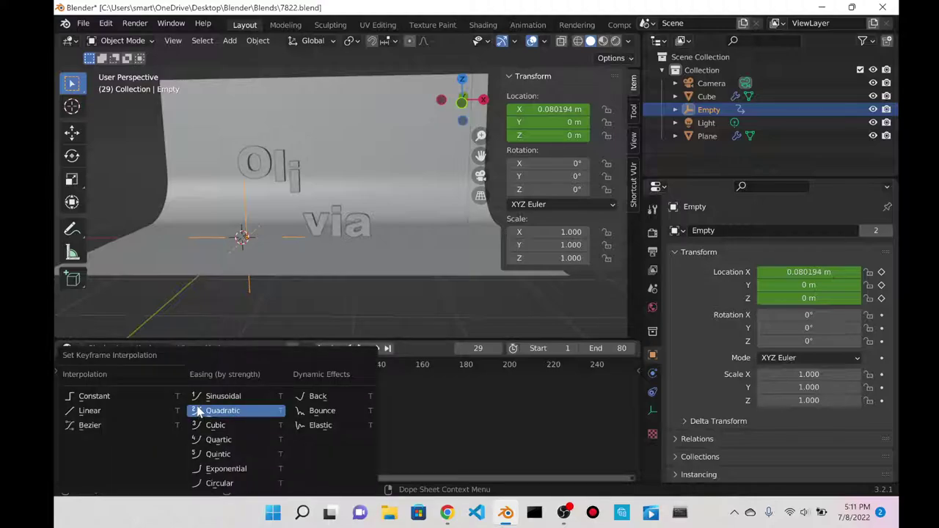
left_click(109, 413)
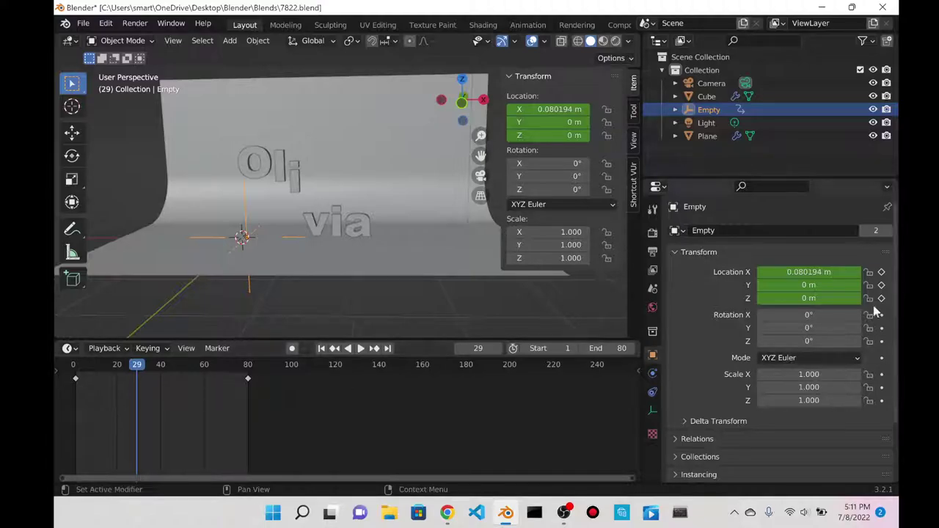
key("n")
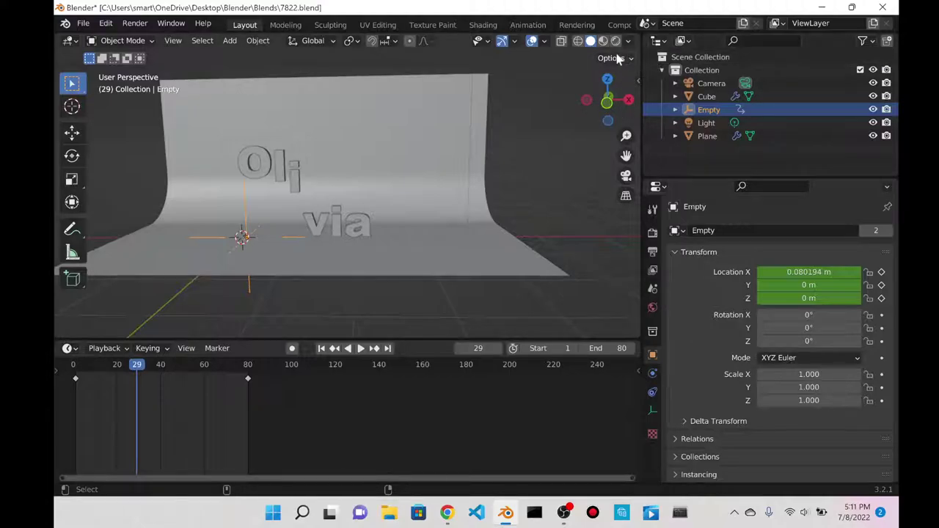
- Save 7822.blend, then in Geometry Nodes select the Olivia text and open its material base colour
key("ctrl+s")
scroll(572, 28, "down", 5)
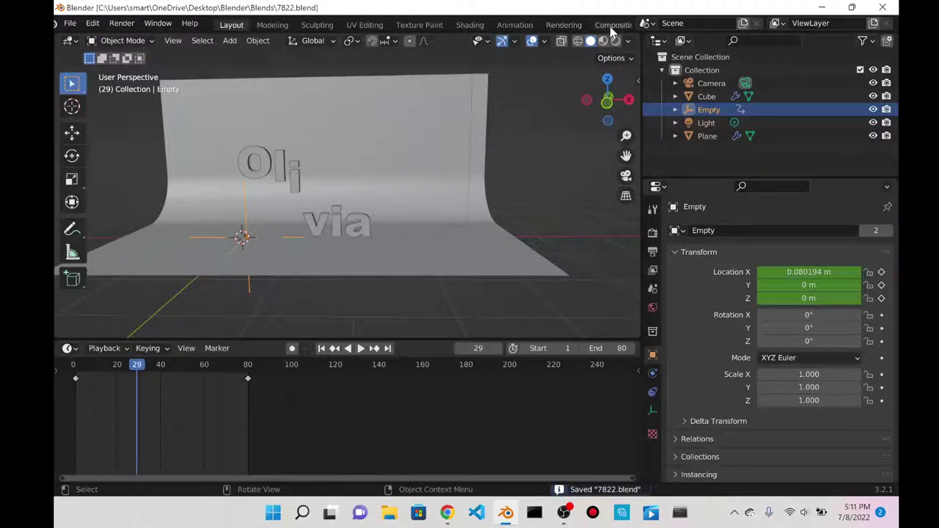
left_click(570, 27)
middle_click_drag(374, 132, 352, 188)
left_click(315, 190)
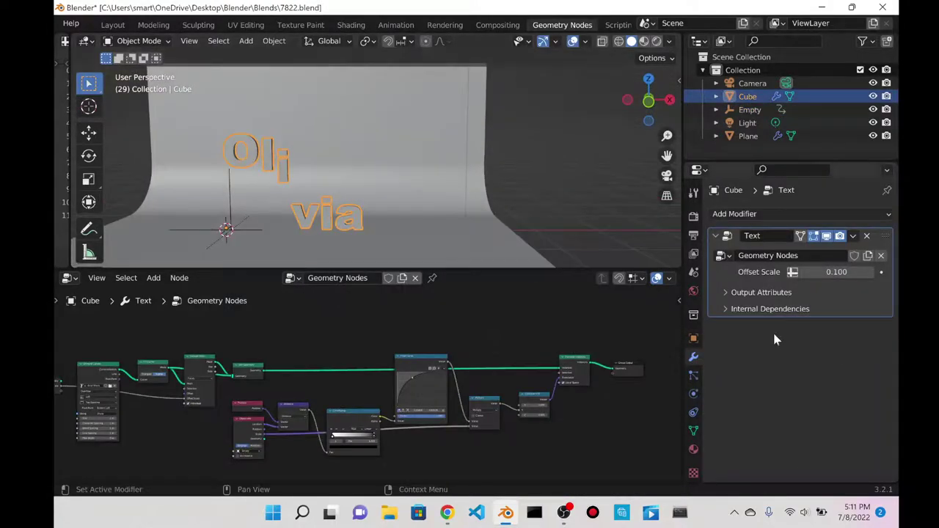
left_click(694, 449)
left_click(814, 411)
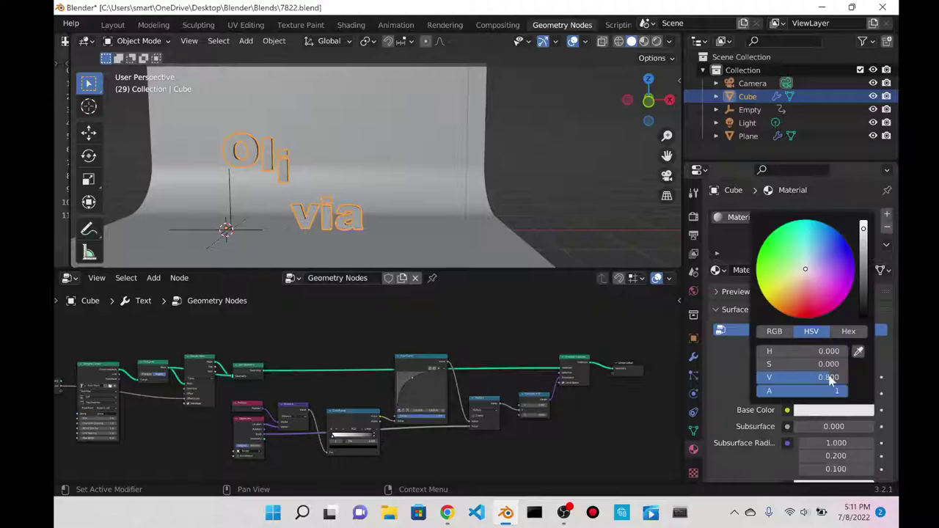
- Search the web for Coolors and open its palette generator
left_click(447, 513)
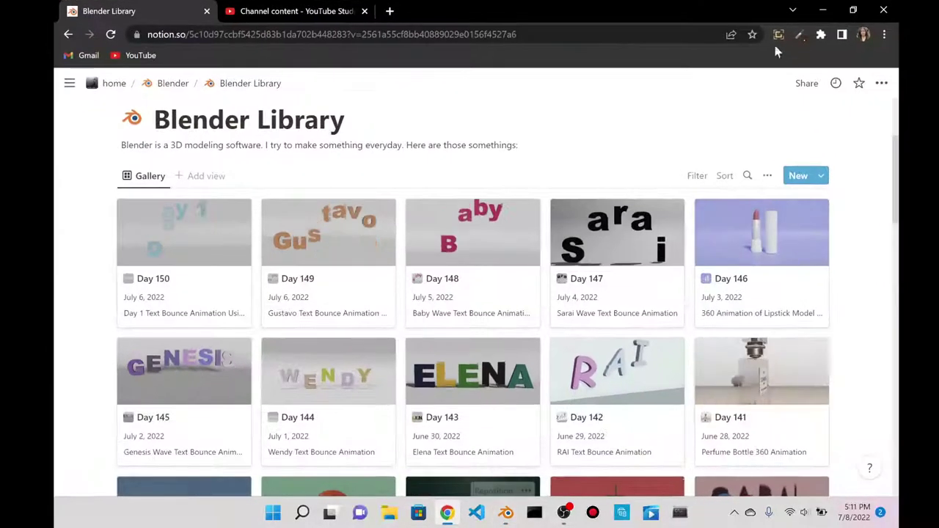
left_click(390, 13)
type("coloo")
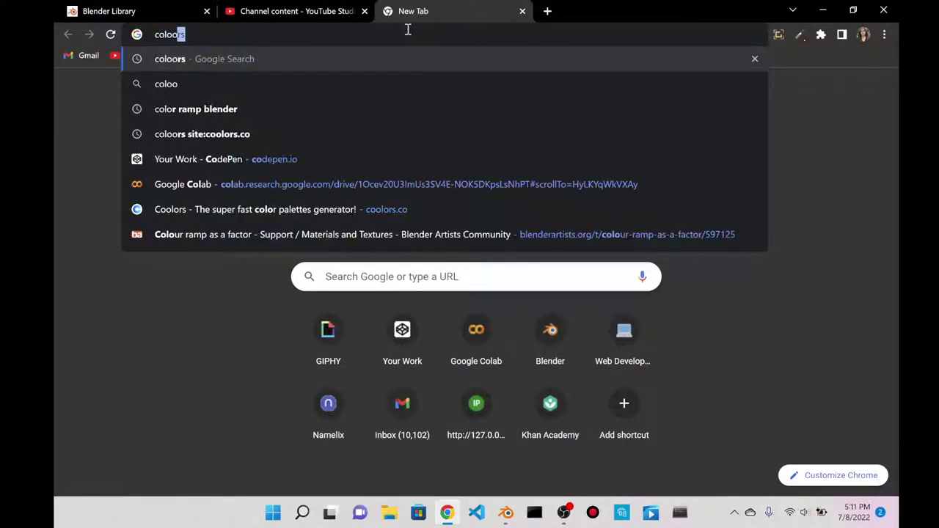
key("Return")
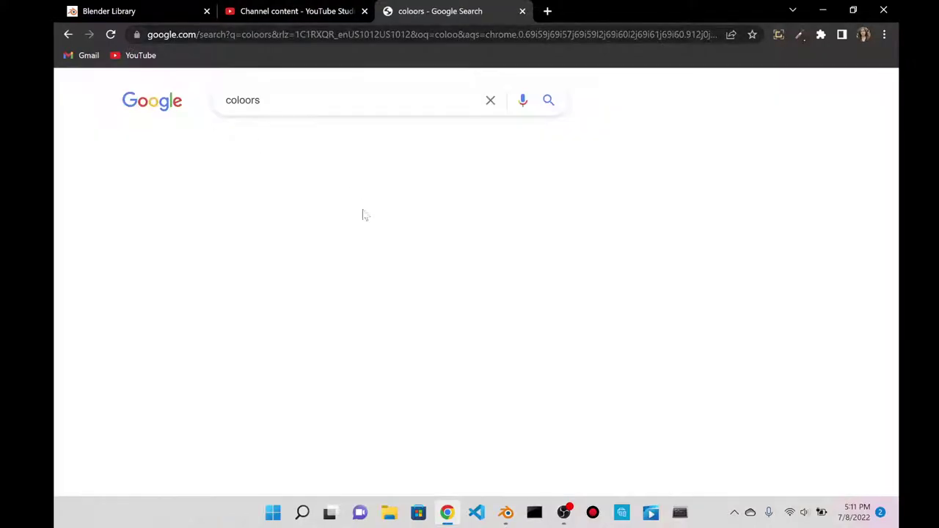
left_click(183, 323)
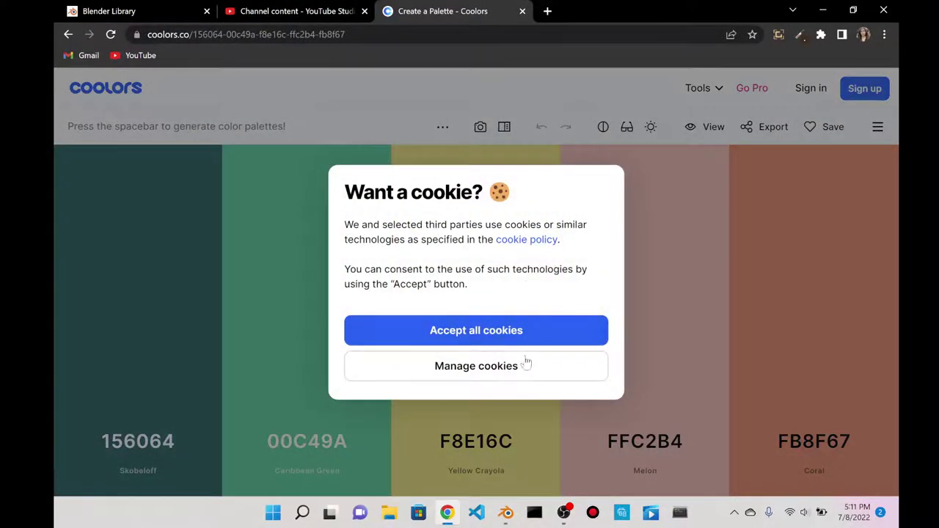
- Accept cookies, copy the yellow F8E16C, and return to Blender's base colour picker
left_click(502, 335)
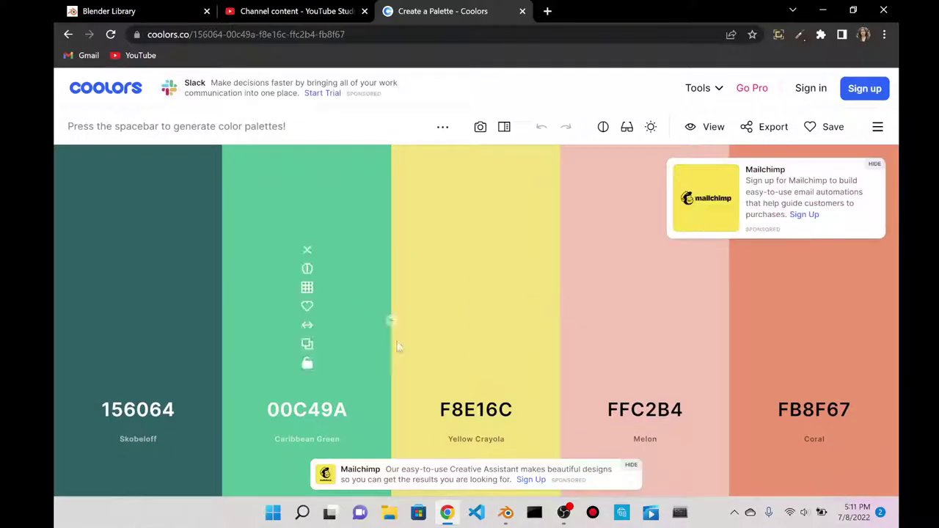
left_click(478, 345)
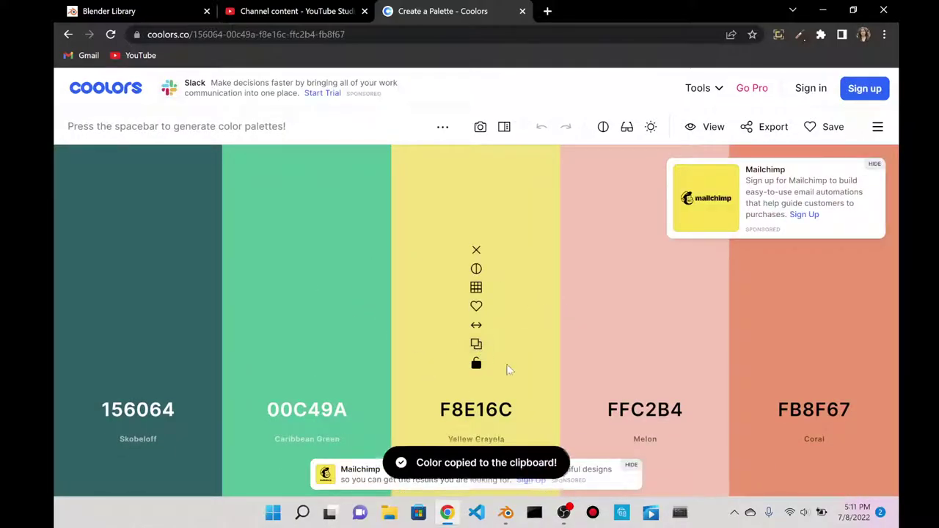
left_click(822, 10)
left_click(825, 410)
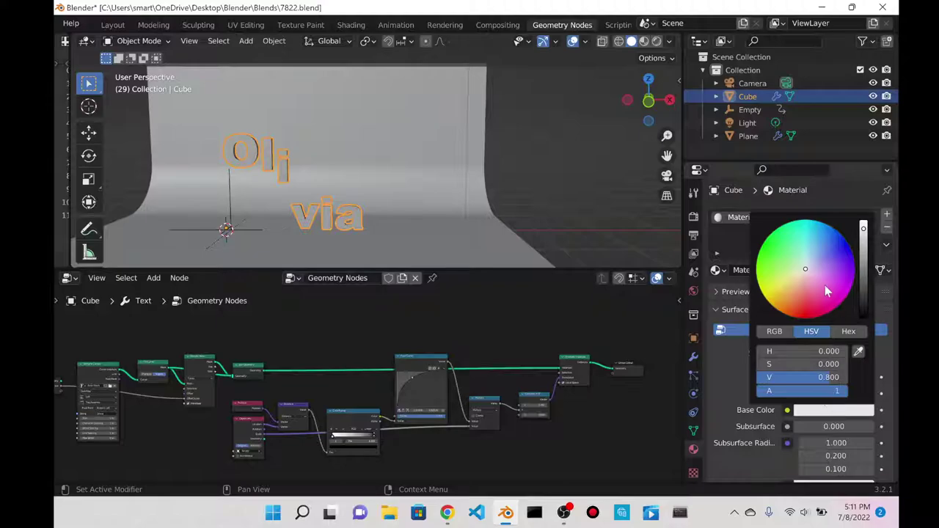
- Paste F8E16C as the hex base colour of the text's material
left_click(850, 332)
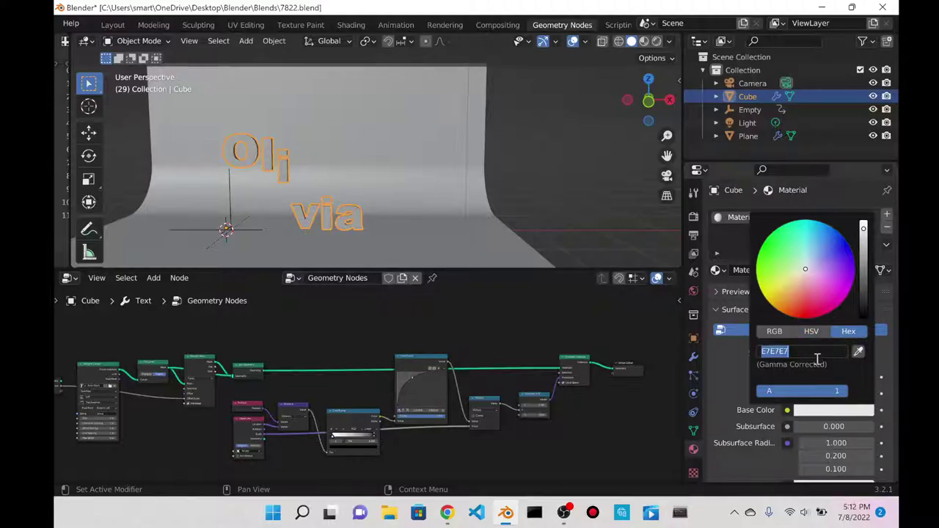
key("ctrl+v")
key("Return")
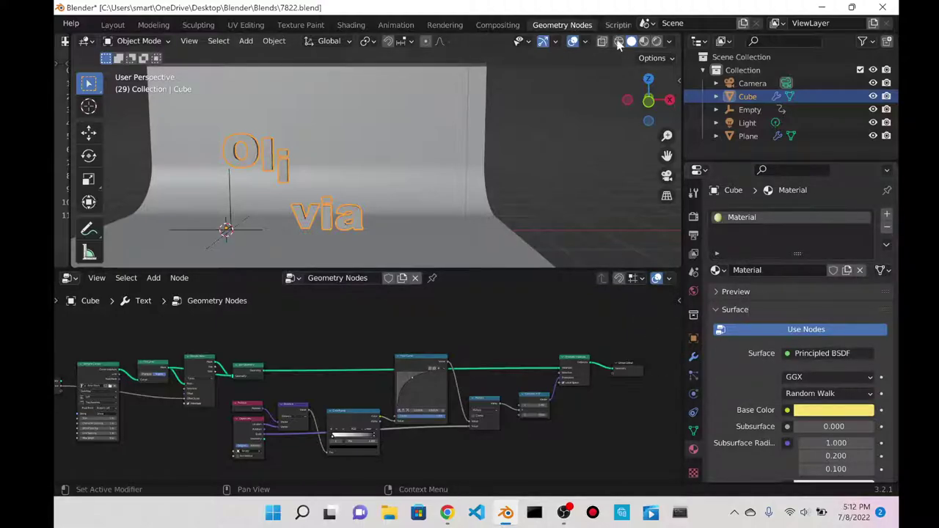
- Orbit to a perspective view in Material Preview shading and reselect the Olivia text
left_click(630, 103)
middle_click_drag(543, 168, 436, 172)
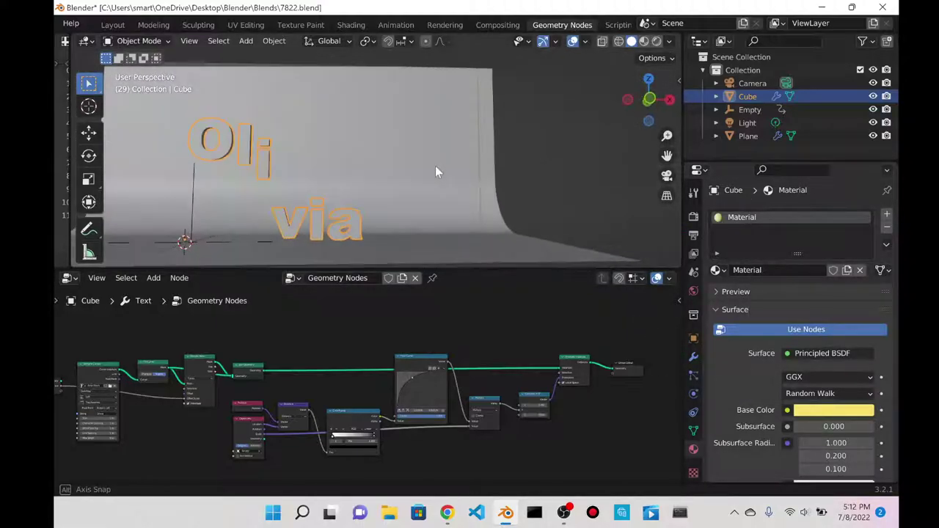
middle_click_drag(579, 125, 560, 163)
left_click(645, 41)
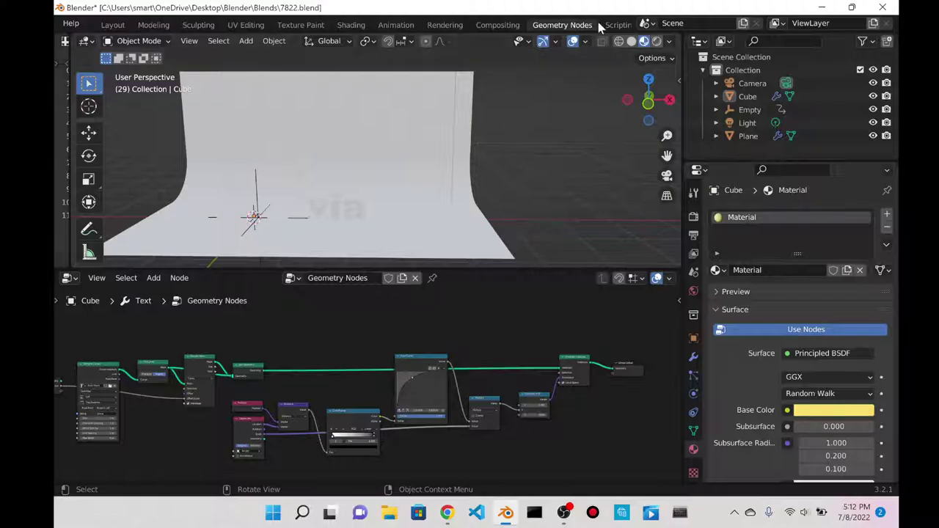
left_click(285, 153)
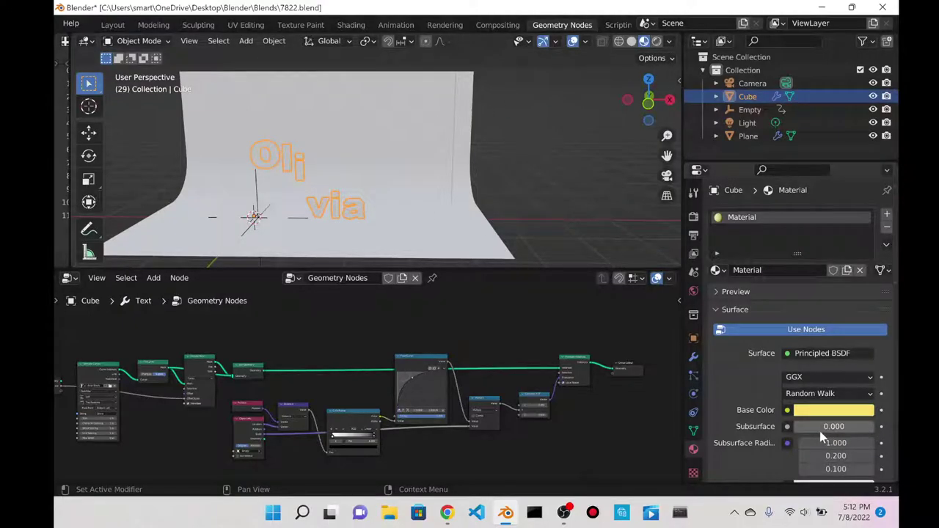
- Spread out the Group Input and String to Curves nodes and bring Group Output into view
scroll(300, 331, "up", 5)
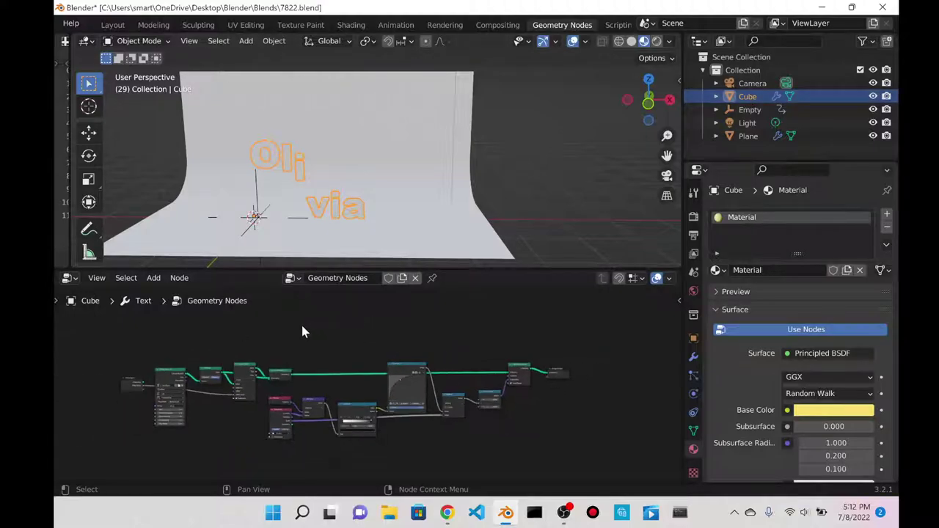
middle_click_drag(168, 357, 364, 339)
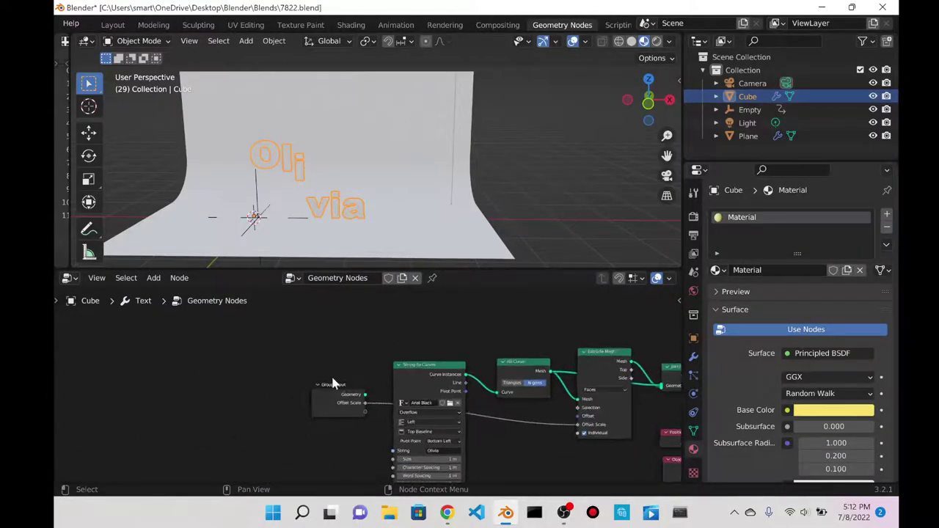
left_click_drag(336, 389, 209, 336)
scroll(363, 317, "down", 4)
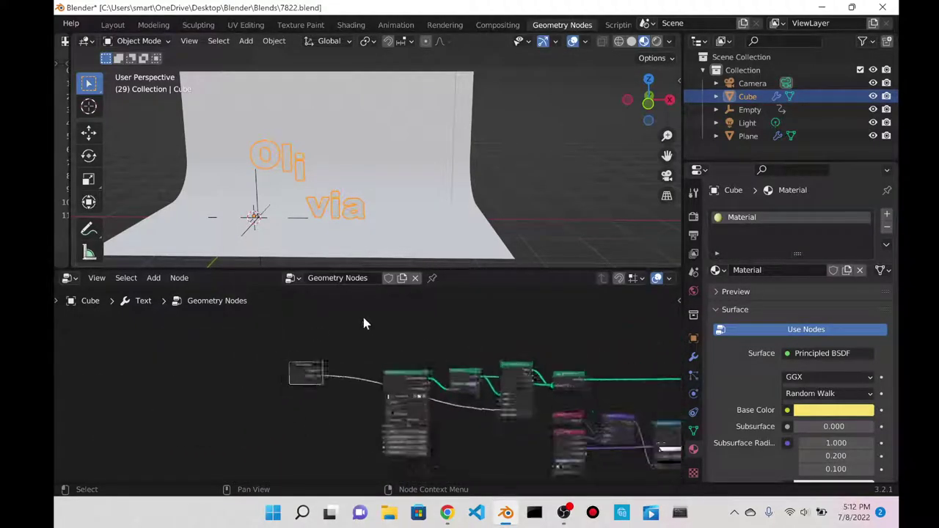
scroll(255, 354, "up", 4)
middle_click_drag(255, 355, 411, 367)
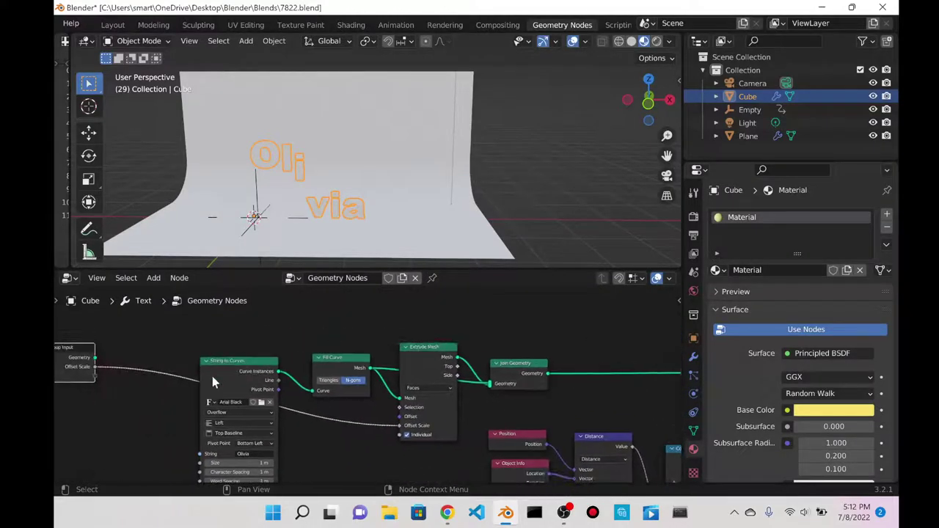
left_click_drag(212, 376, 207, 369)
scroll(101, 335, "down", 3)
scroll(509, 352, "down", 2)
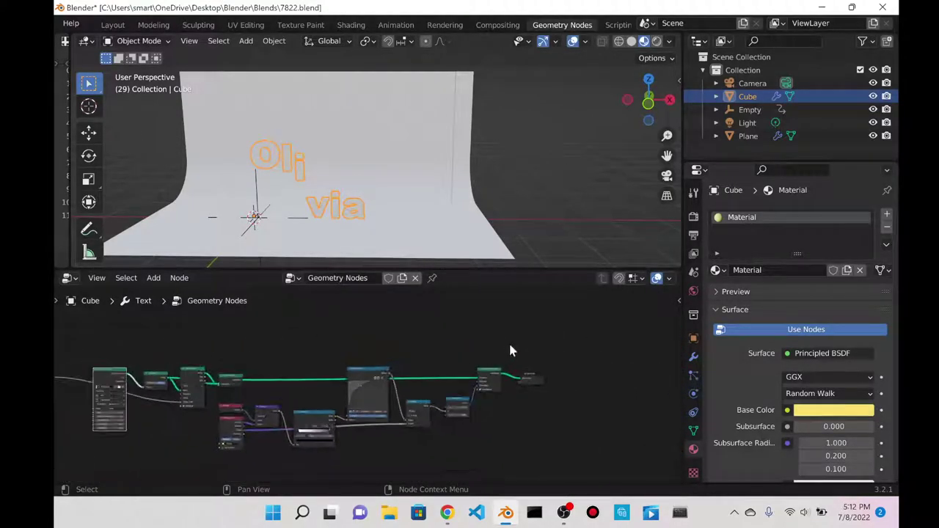
middle_click_drag(510, 352, 302, 336)
scroll(483, 369, "up", 2)
scroll(455, 365, "up", 2)
middle_click_drag(417, 363, 509, 445)
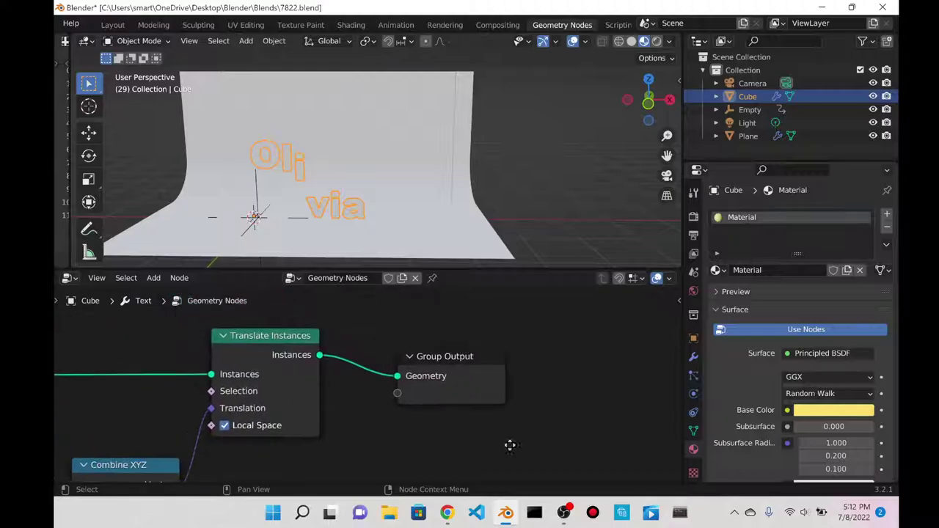
- Insert a Set Material node before Group Output and assign it Material
key("shift+a")
type("set m")
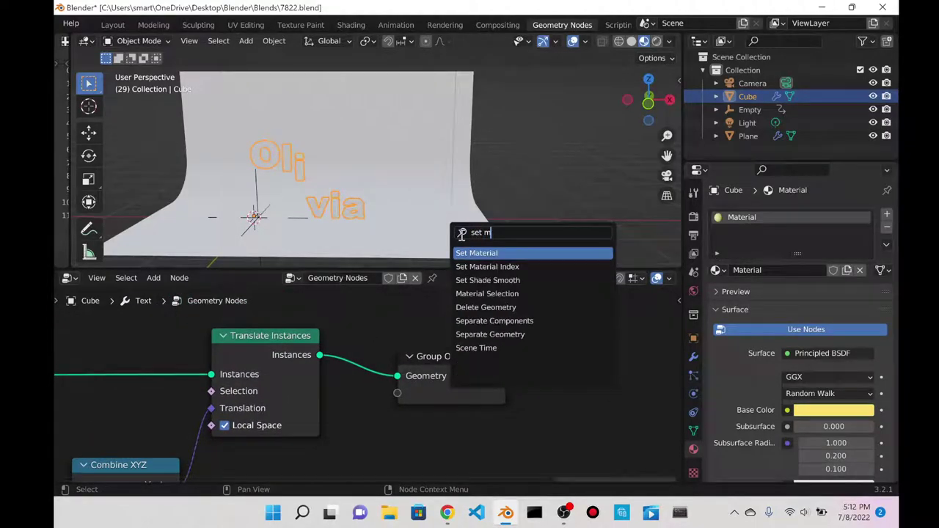
key("Return")
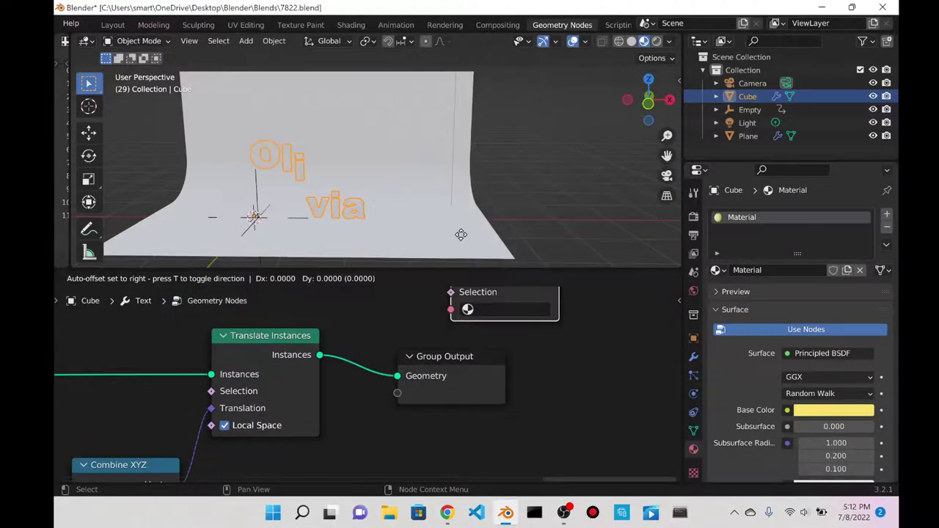
left_click(392, 341)
left_click(411, 416)
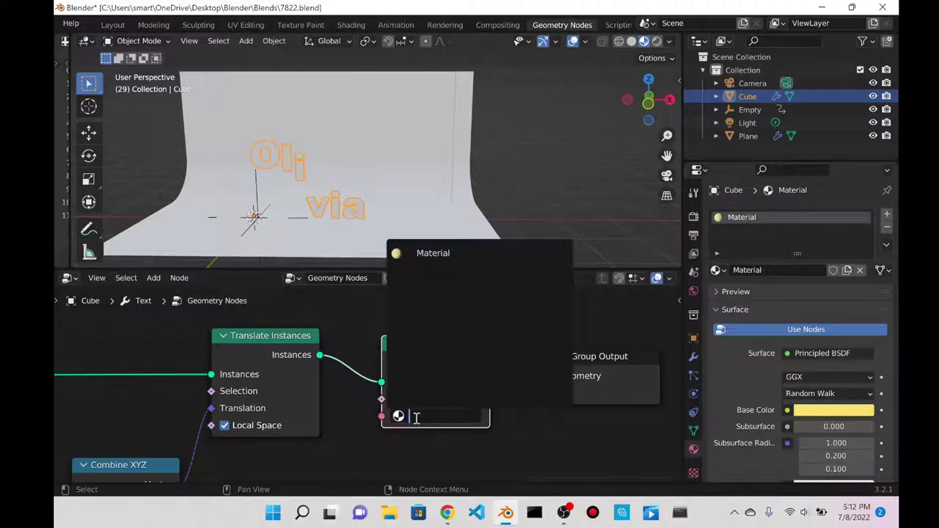
left_click(440, 257)
- Save the file, switch to Rendered shading, and go to the Layout workspace
middle_click_drag(540, 130, 462, 197)
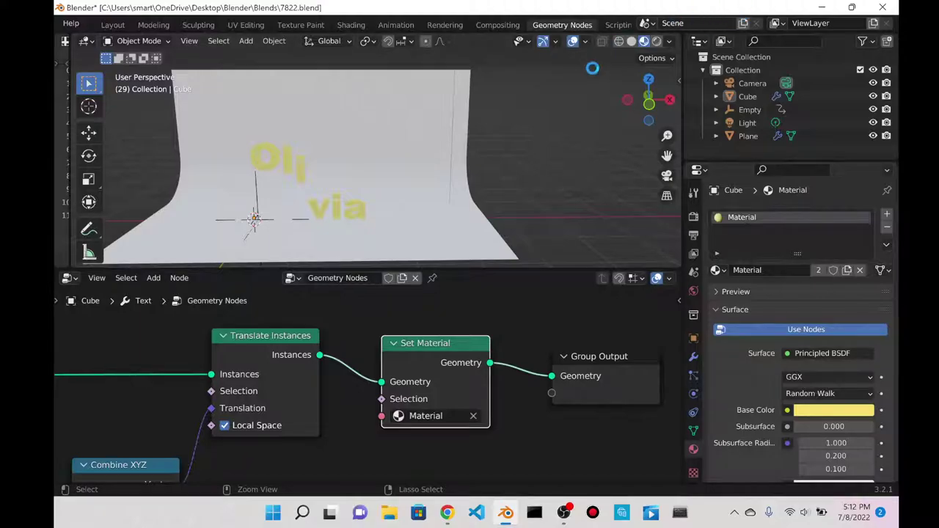
key("ctrl+s")
left_click(657, 42)
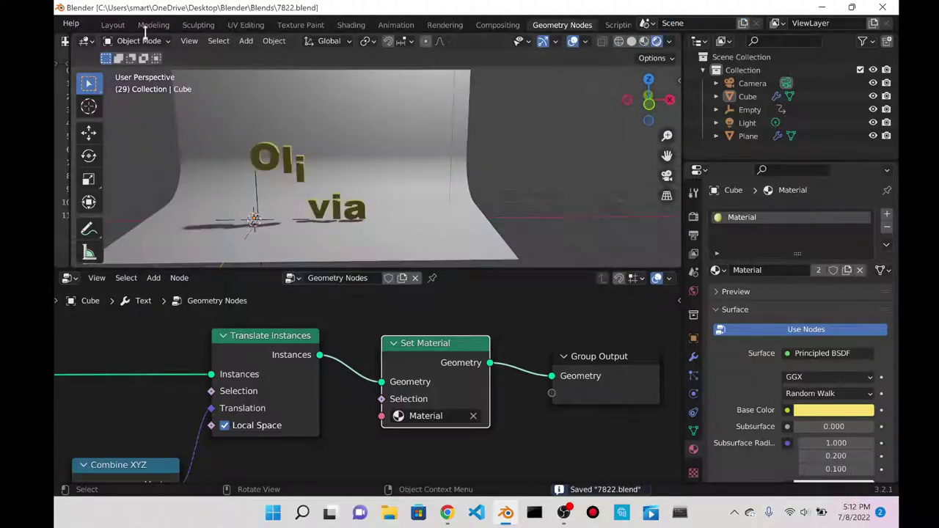
left_click(112, 25)
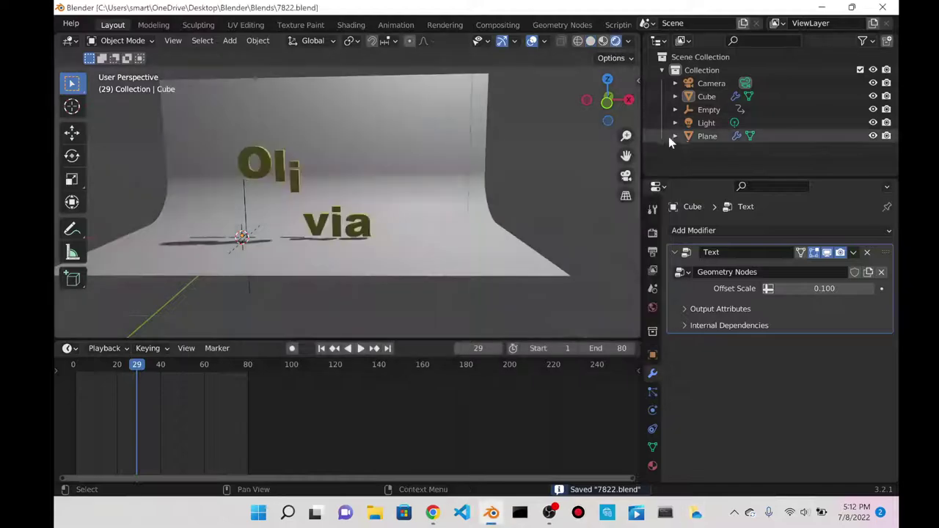
scroll(369, 241, "down", 6)
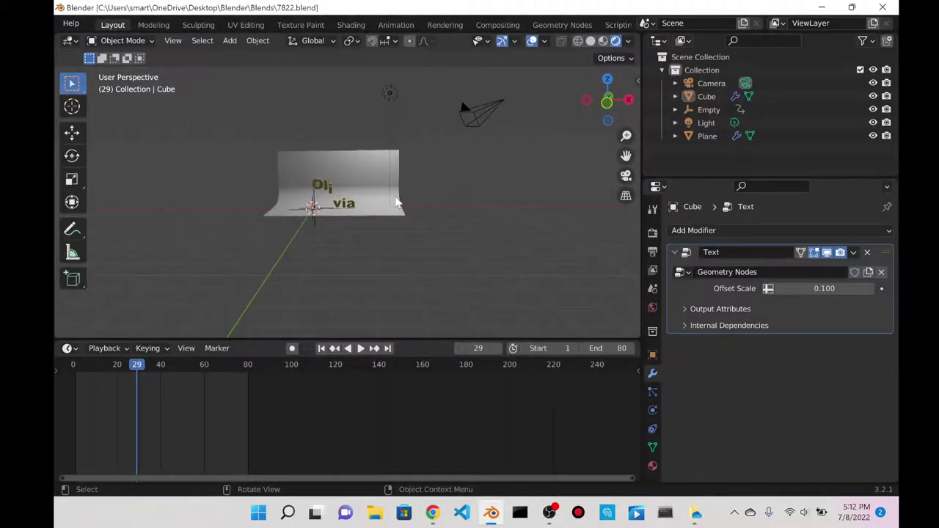
- Make the scene light a Sun of strength 3 with shadows turned off
left_click(395, 94)
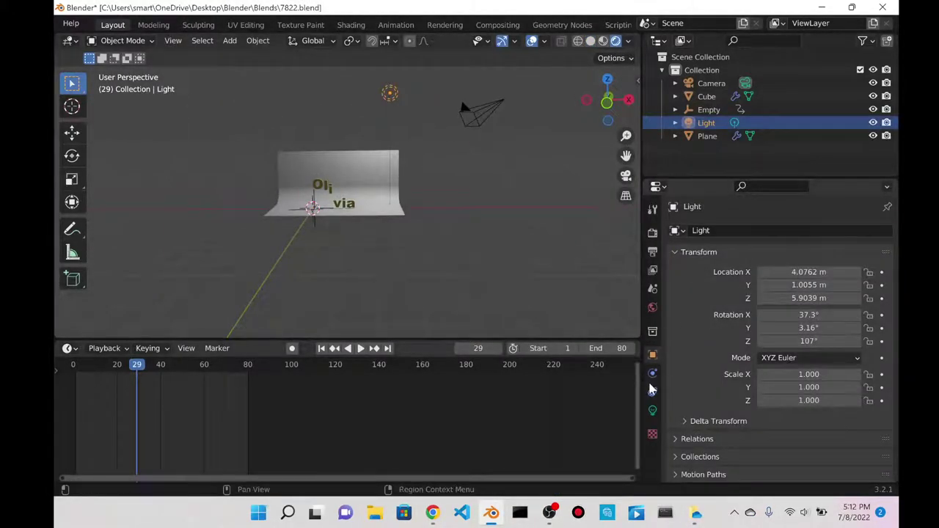
left_click(653, 412)
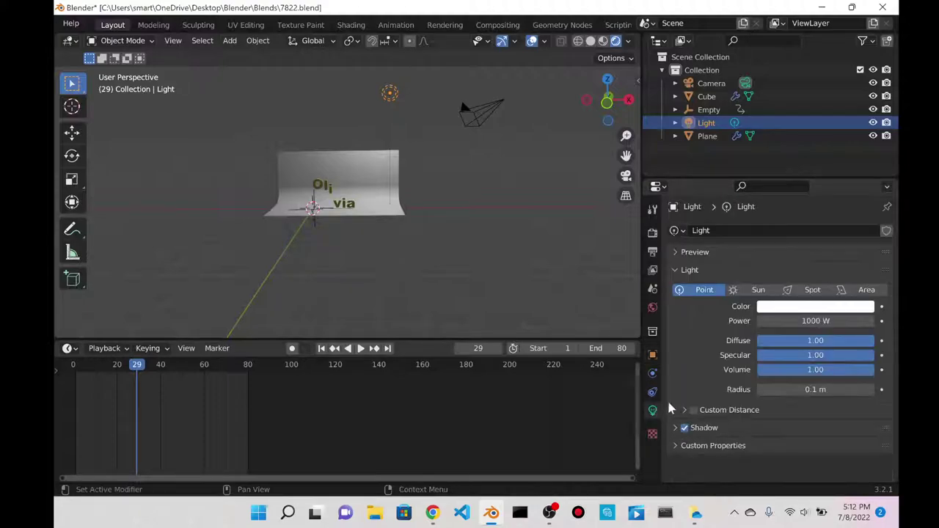
left_click(760, 292)
left_click(787, 321)
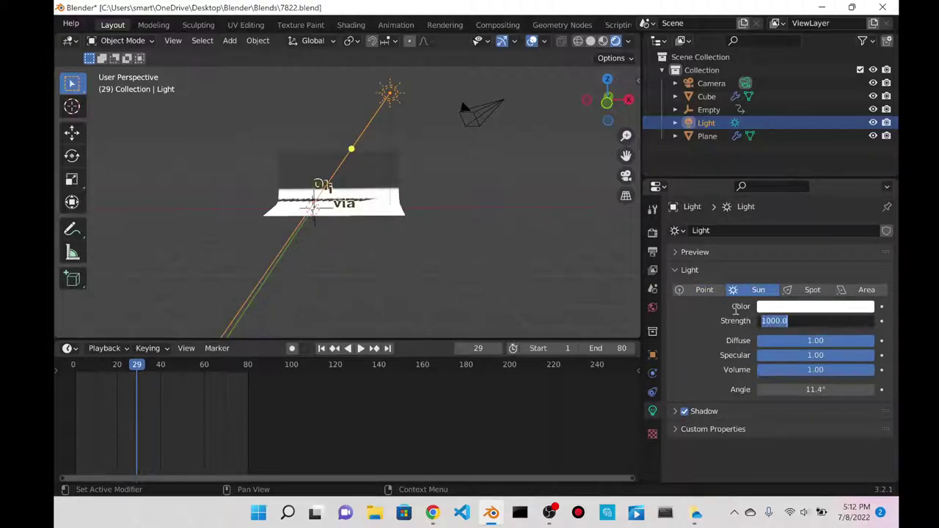
type("3")
key("Return")
scroll(381, 192, "up", 2)
middle_click_drag(381, 191, 470, 282)
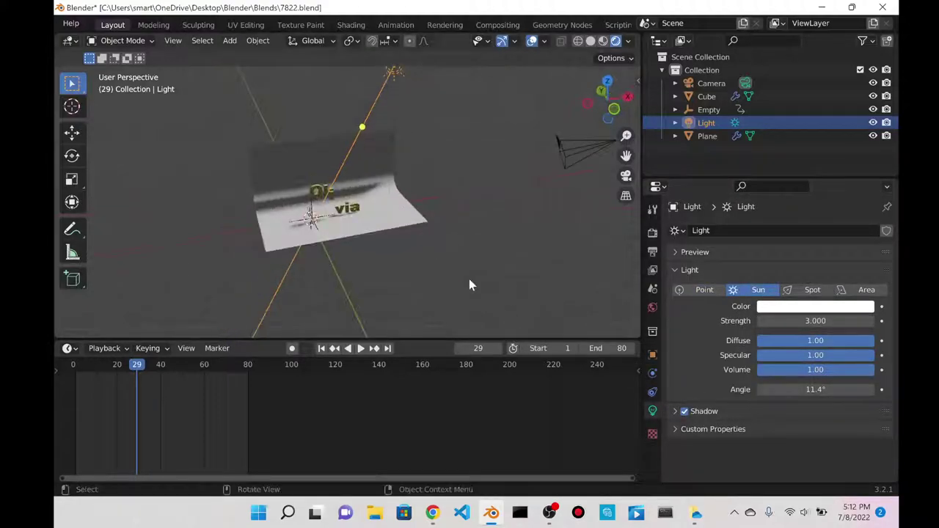
scroll(470, 281, "up", 3)
left_click(703, 413)
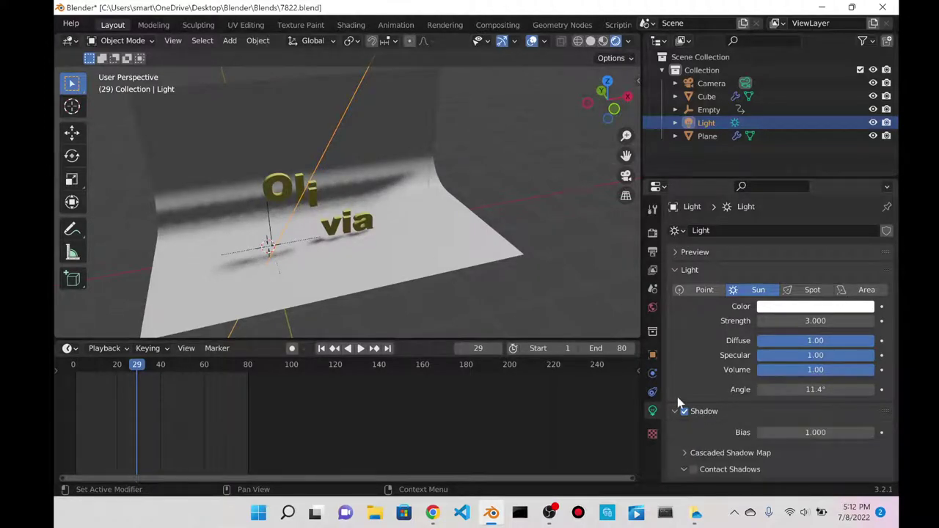
left_click(685, 412)
left_click(675, 411)
scroll(377, 221, "down", 4)
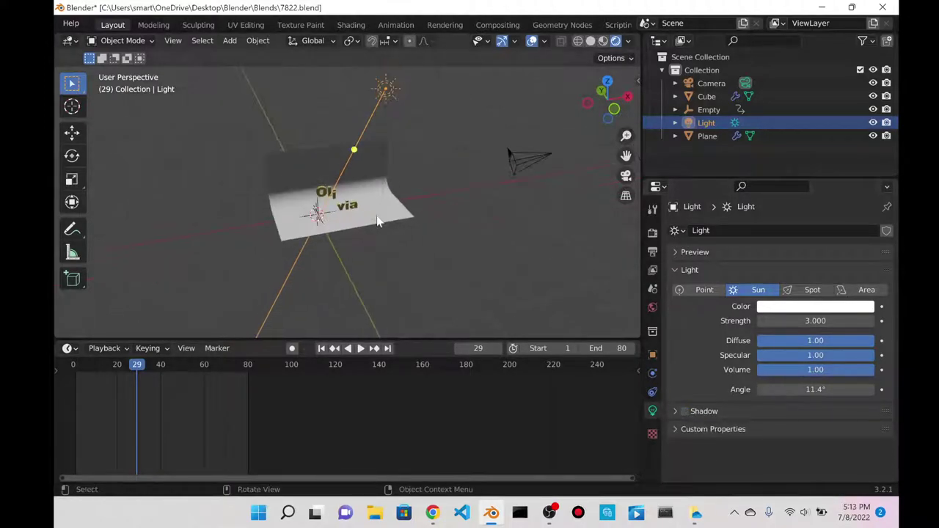
- Move the sun along Y and give it a first rotation
key("g")
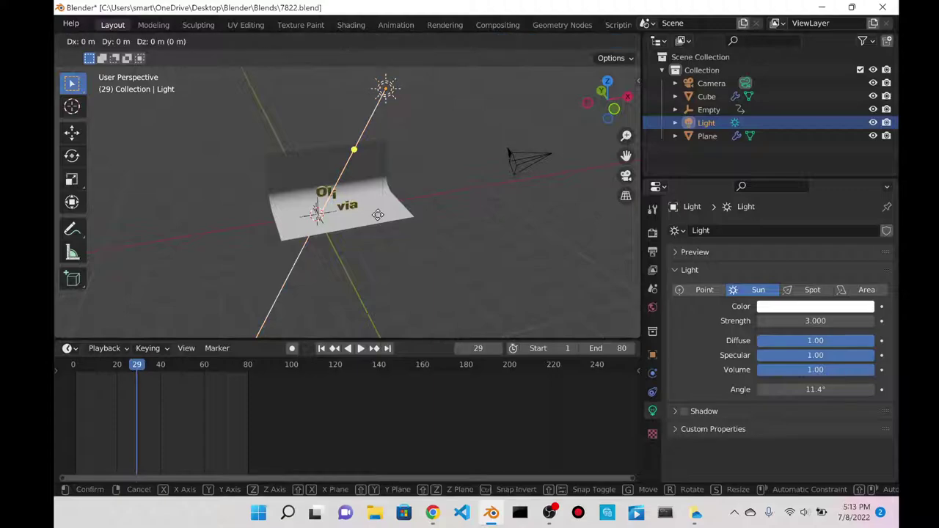
key("y")
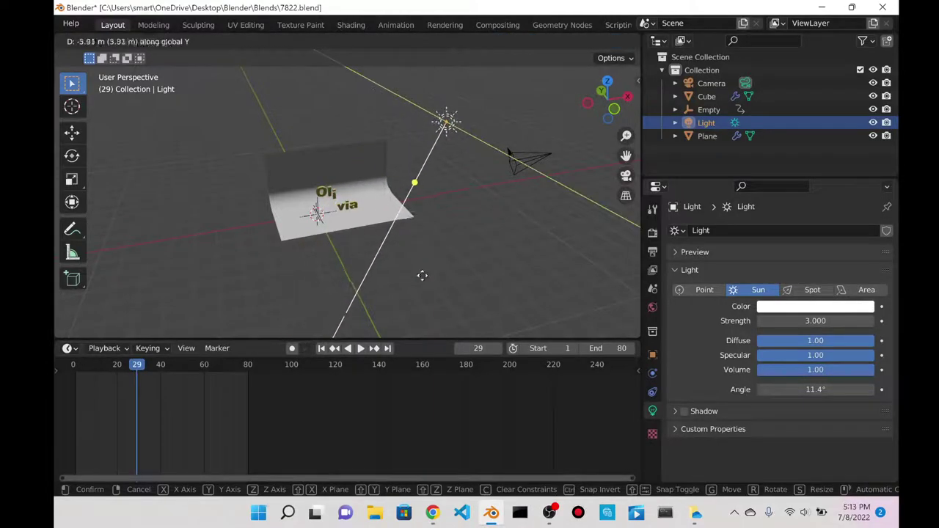
left_click(455, 295)
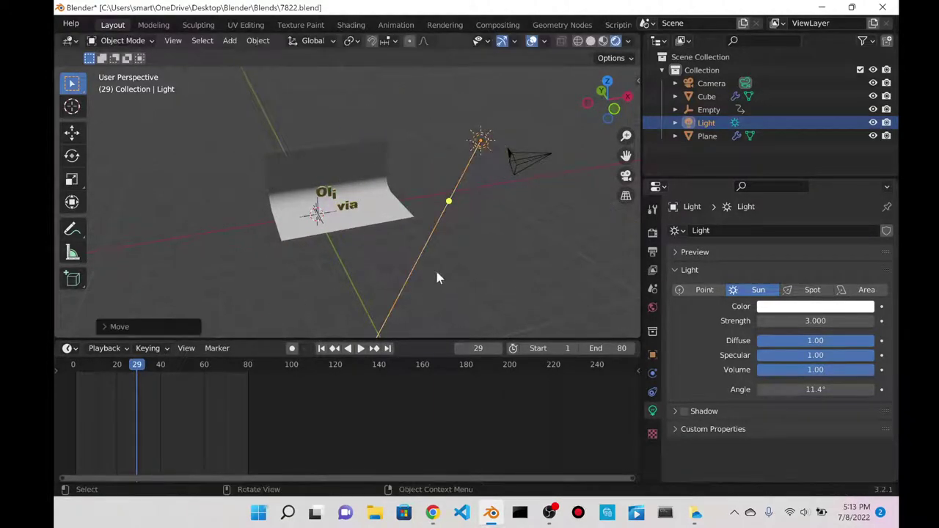
key("r")
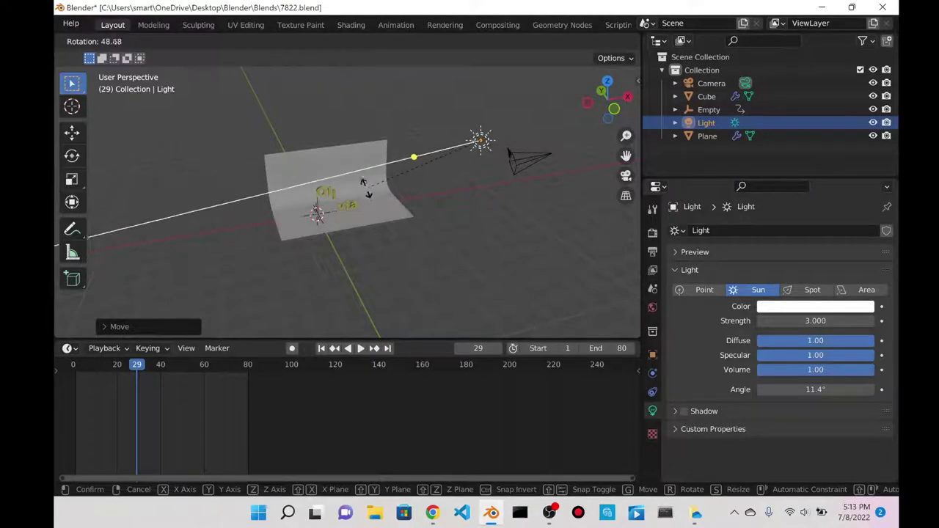
left_click(368, 191)
middle_click_drag(368, 190, 393, 232)
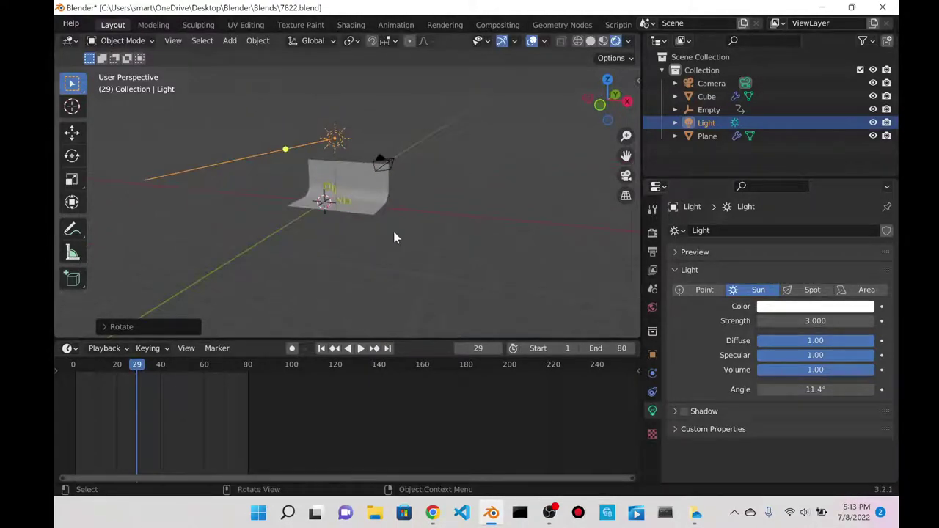
- Re-rotate the sun about X so it shines on the Olivia letters
key("r")
right_click(331, 207)
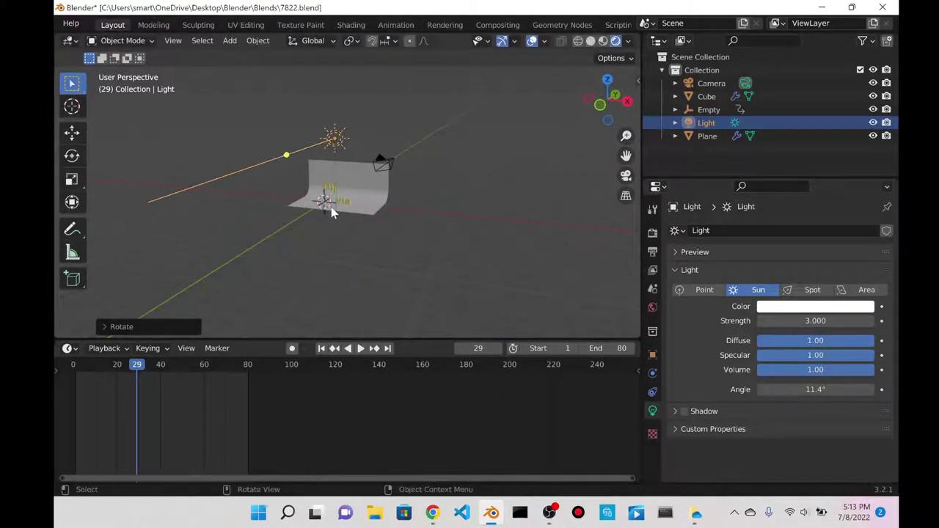
key("r")
key("x")
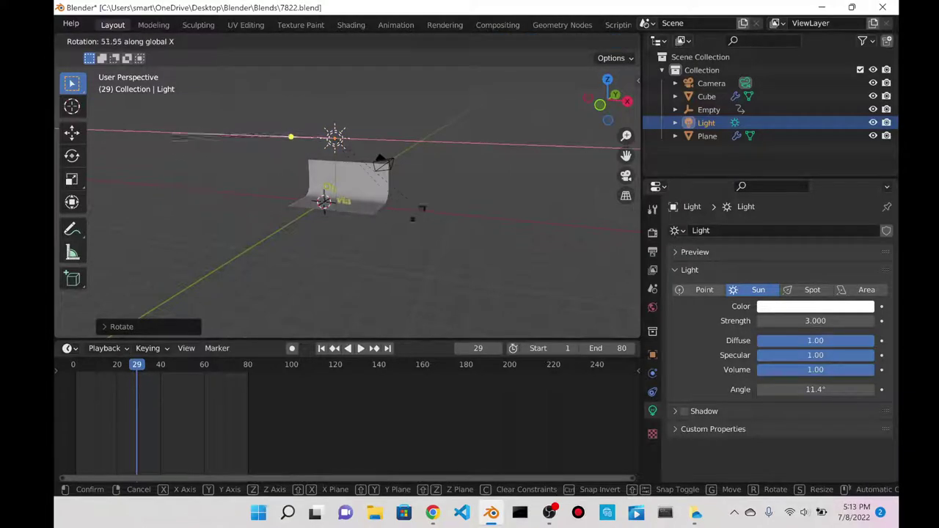
left_click(341, 214)
middle_click_drag(341, 214, 495, 197)
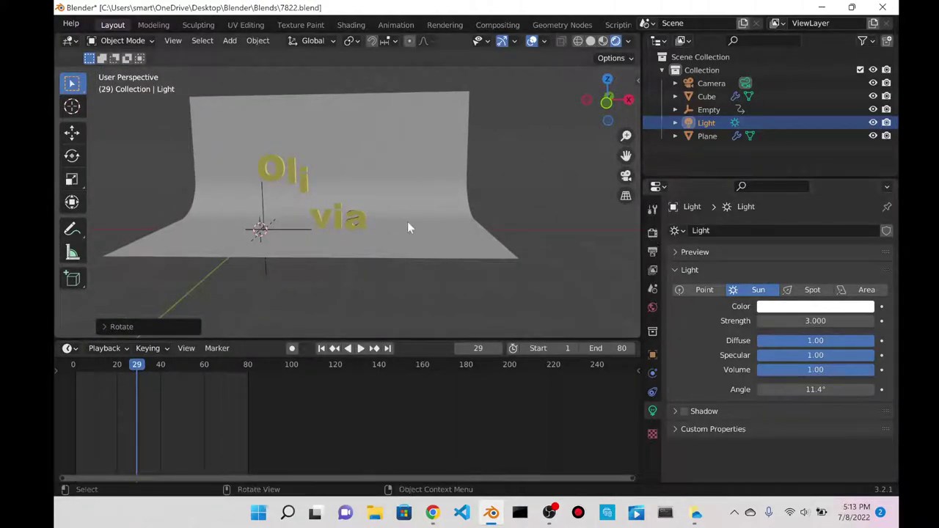
scroll(397, 227, "up", 3)
scroll(390, 231, "down", 5)
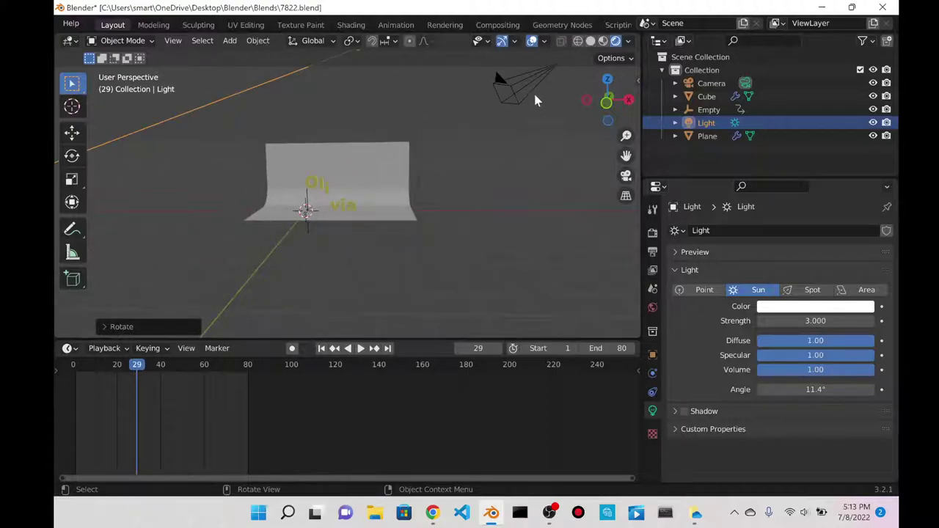
- Select the camera, enlarge the 3D view, and frame the text from the front
left_click(500, 87)
scroll(297, 188, "up", 5)
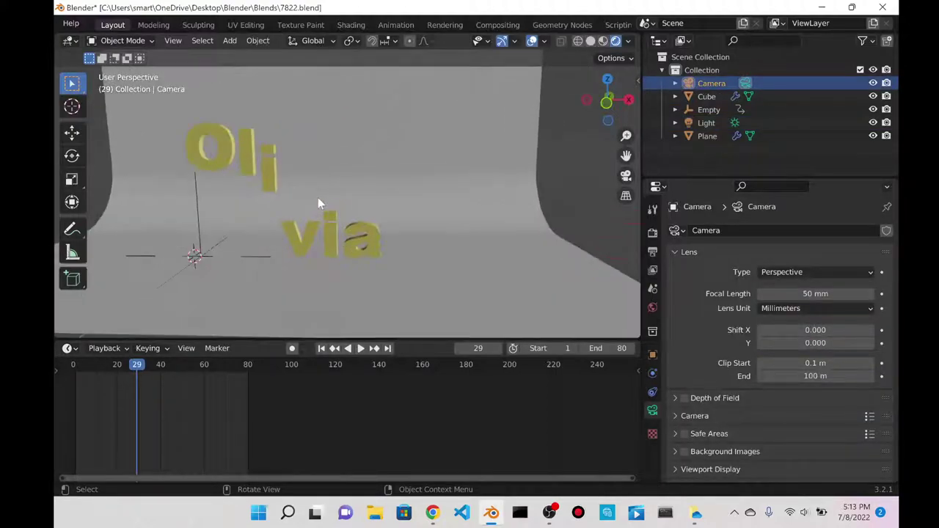
left_click_drag(423, 339, 423, 449)
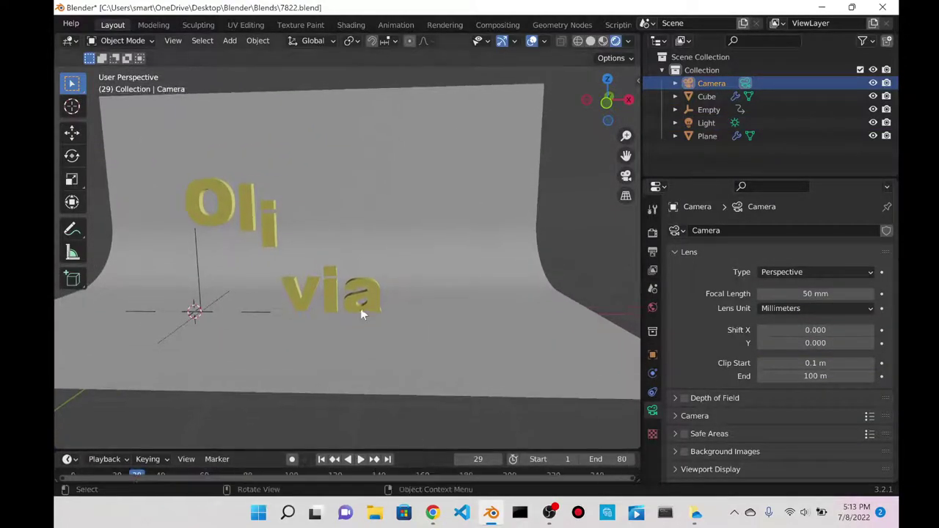
middle_click_drag(361, 309, 457, 312, "shift")
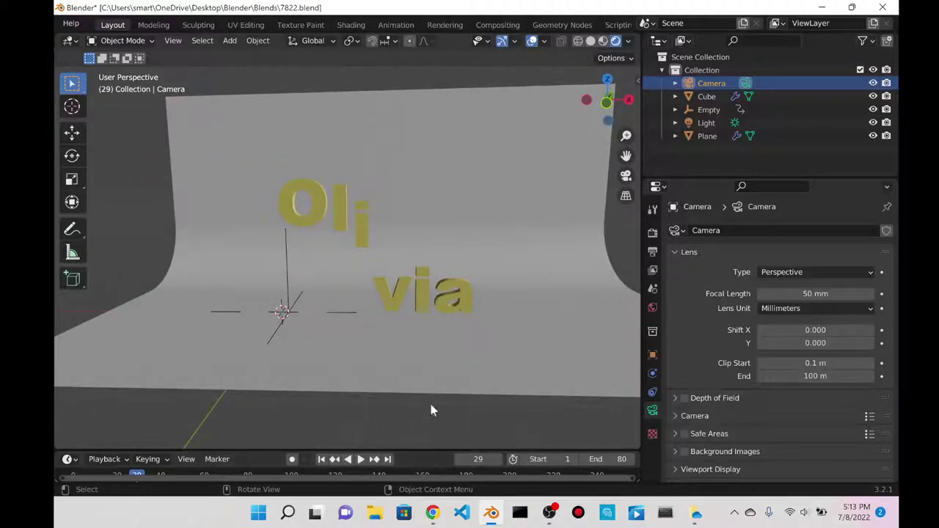
middle_click_drag(463, 226, 475, 235)
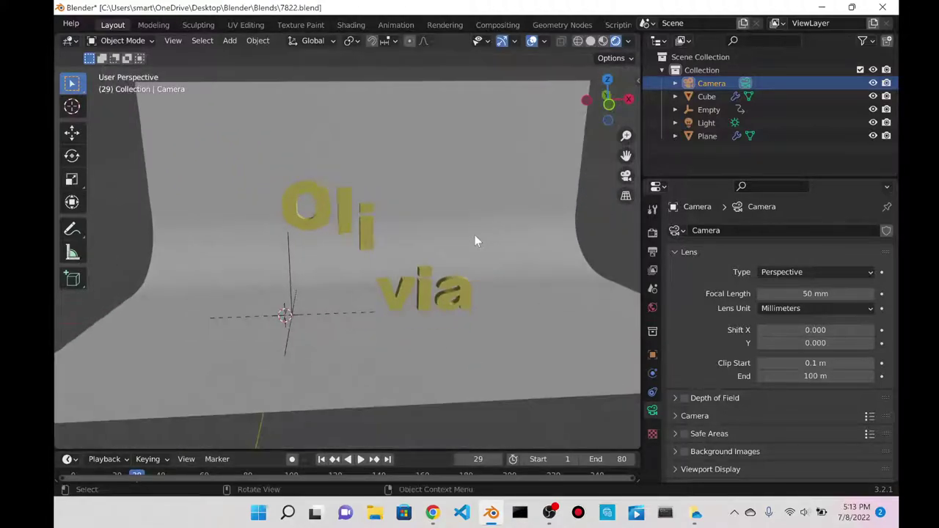
key("grave")
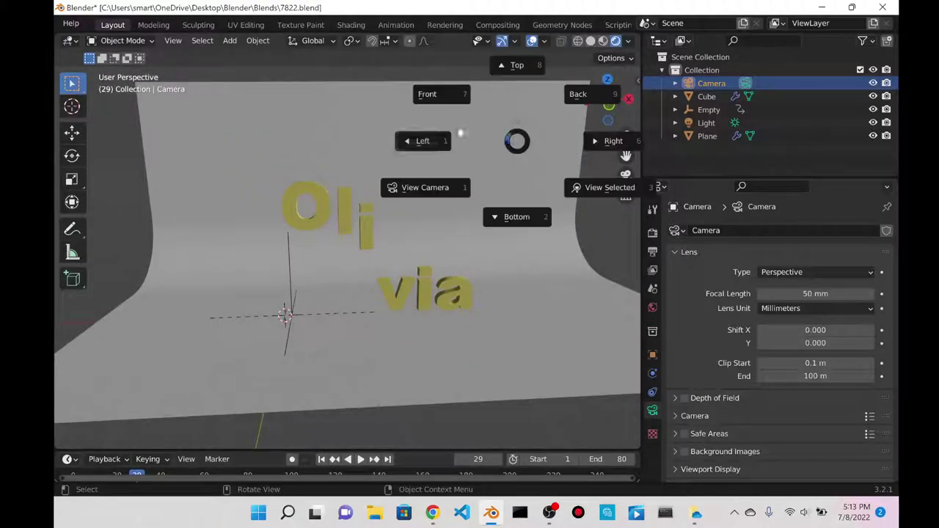
left_click(444, 97)
middle_click_drag(540, 237, 452, 224)
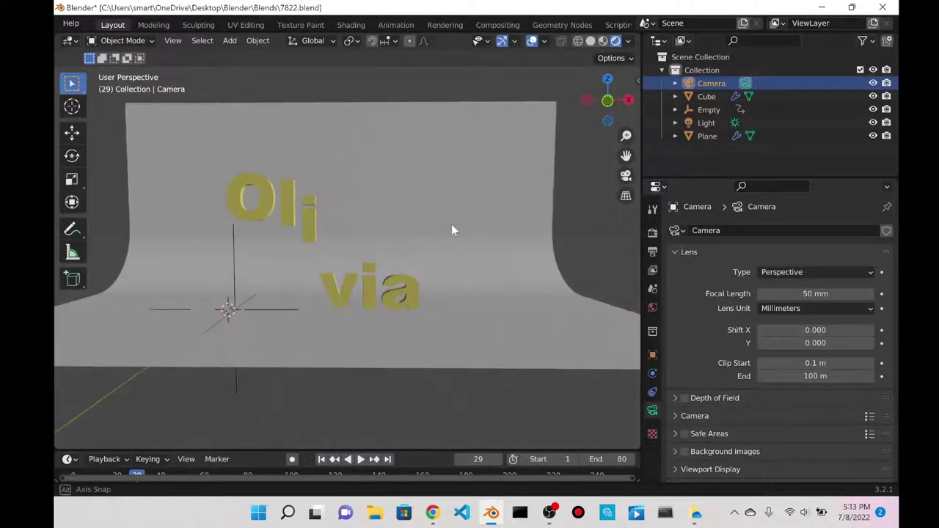
scroll(437, 206, "up", 3)
scroll(439, 211, "down", 4)
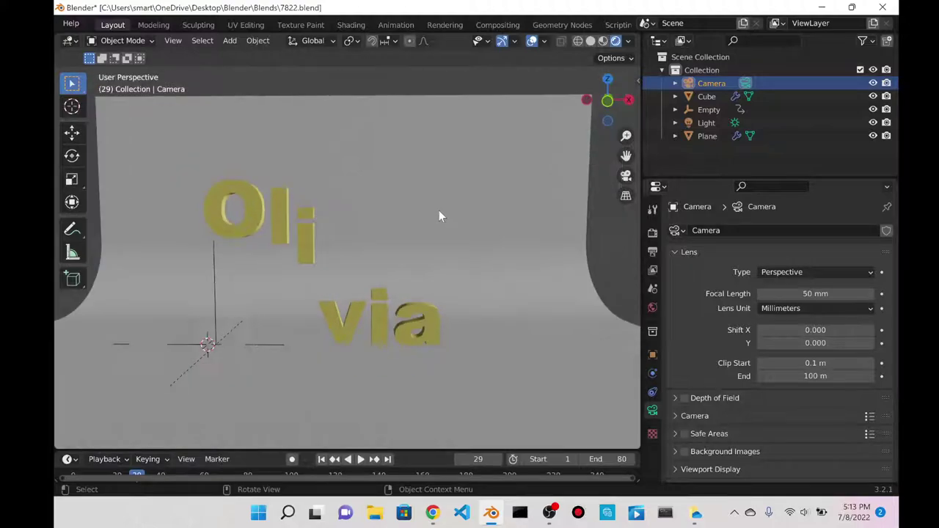
- Look through the scene camera, then open and close the Preferences window
key("KP_0")
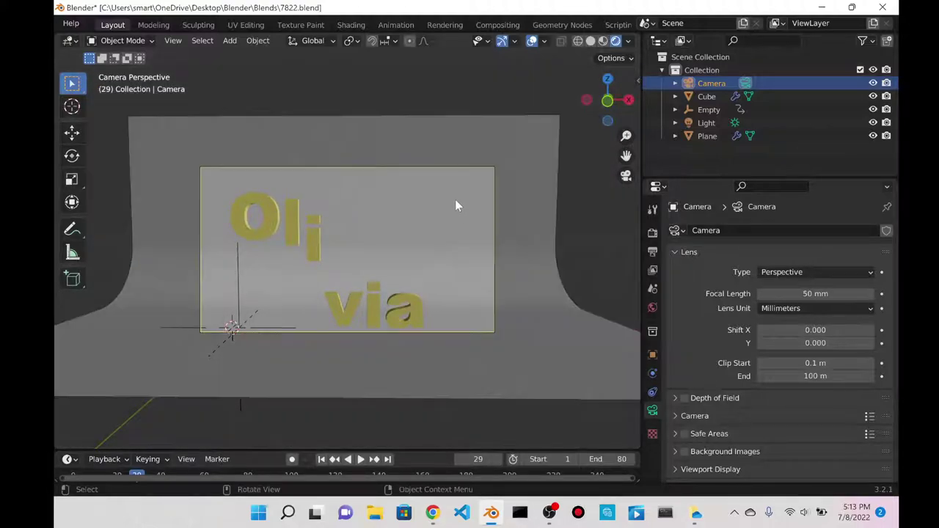
scroll(121, 24, "up", 3)
left_click(106, 23)
left_click(198, 213)
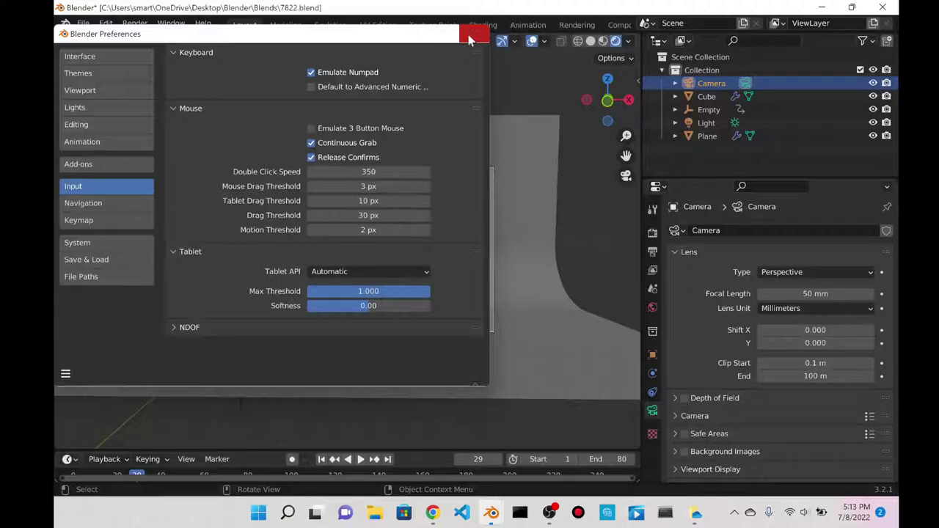
left_click(470, 37)
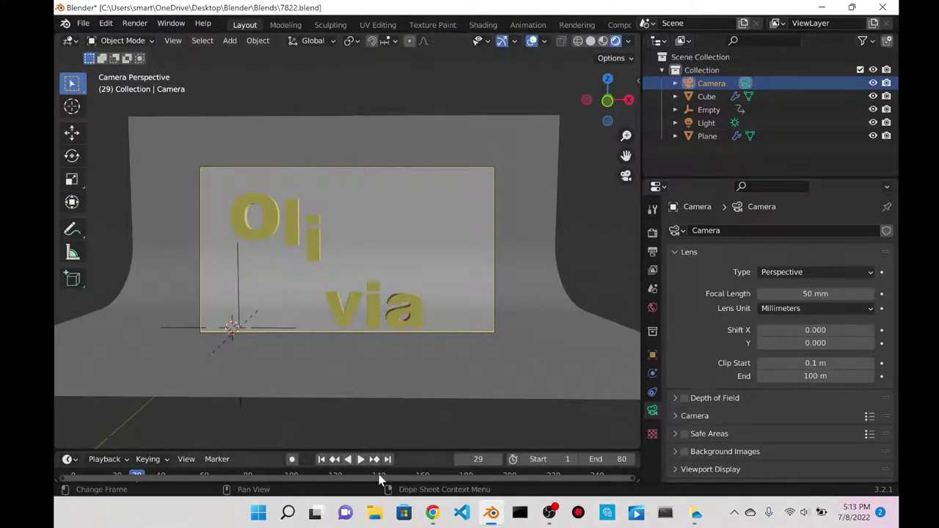
- Jump to frame 1 and play the bouncing animation, then stop it
left_click(483, 459)
type("1")
key("Return")
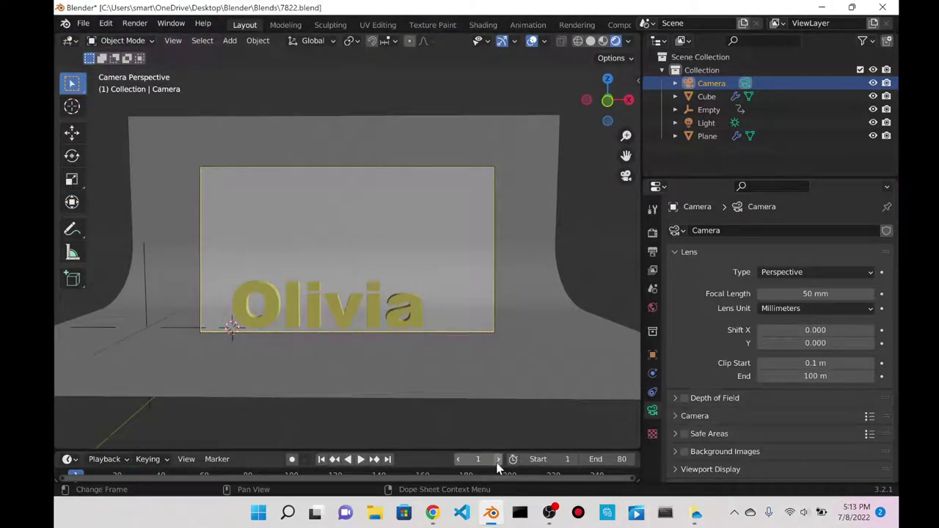
left_click(361, 460)
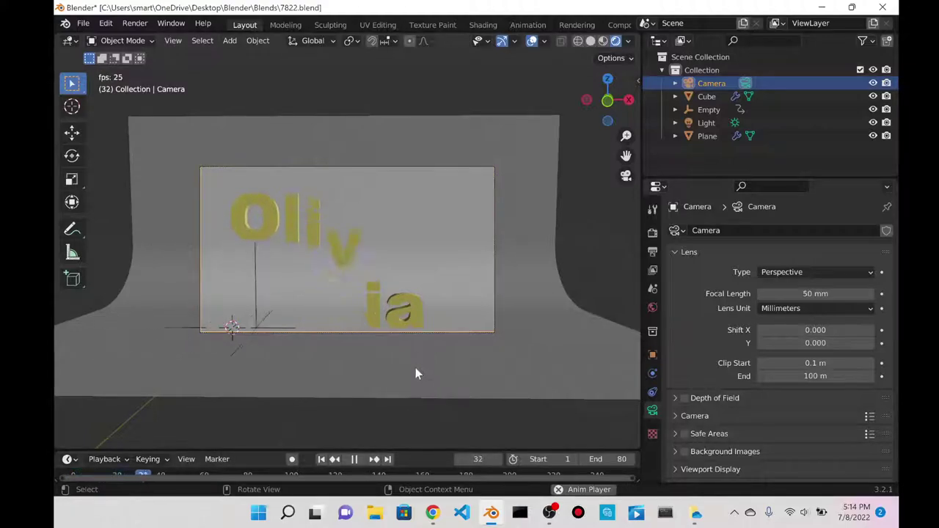
left_click(354, 459)
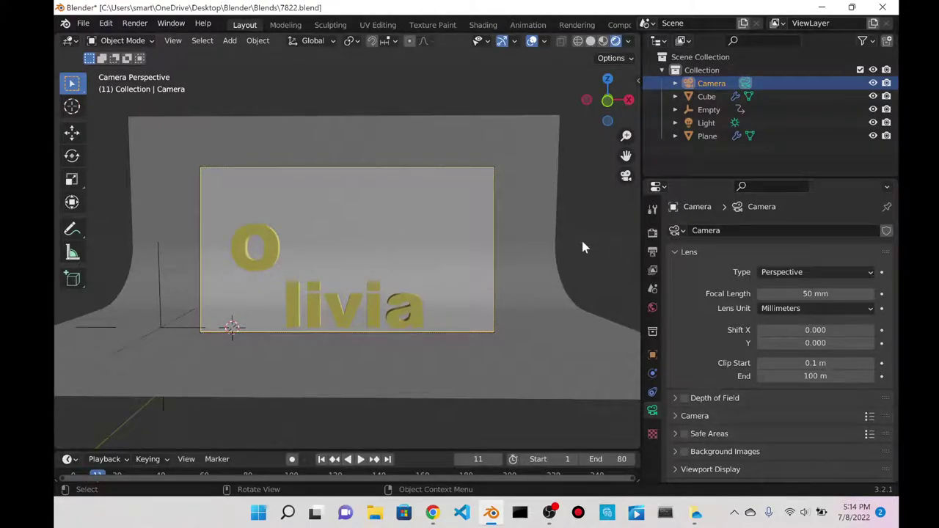
- Return to camera view and play the animation through to frame 80
middle_click_drag(583, 245, 538, 238)
key("KP_0")
key("KP_0")
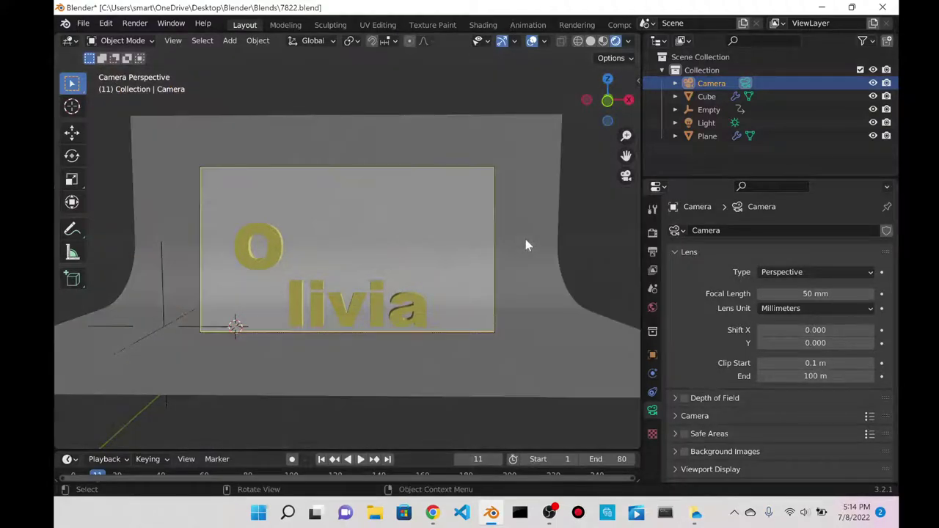
left_click(364, 459)
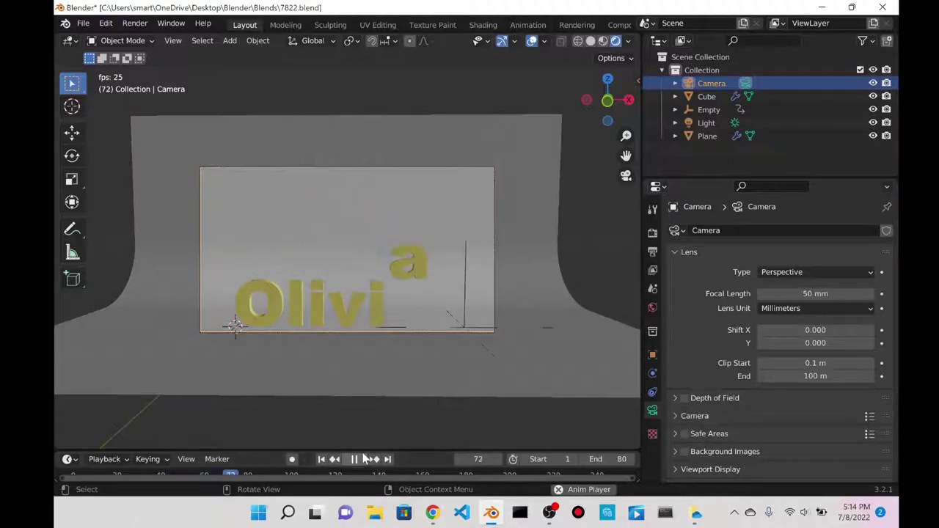
scroll(507, 166, "down", 10)
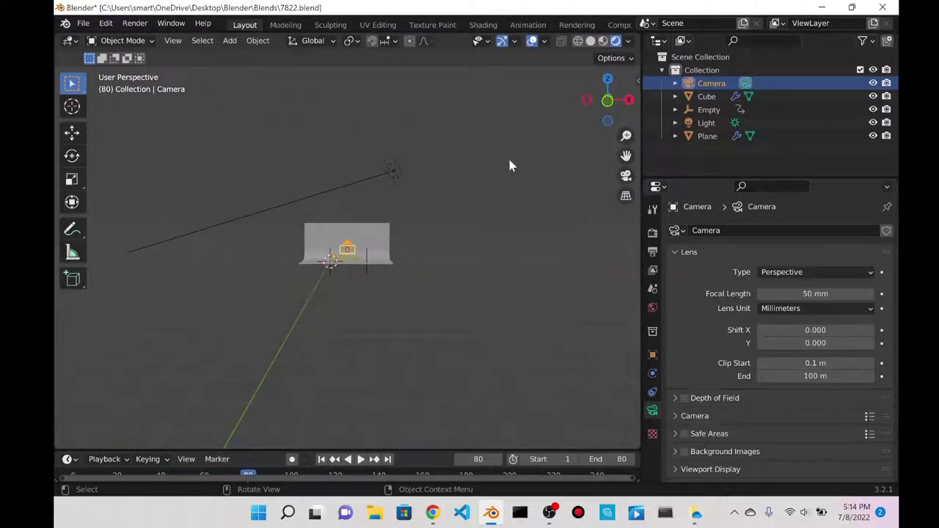
key("KP_0")
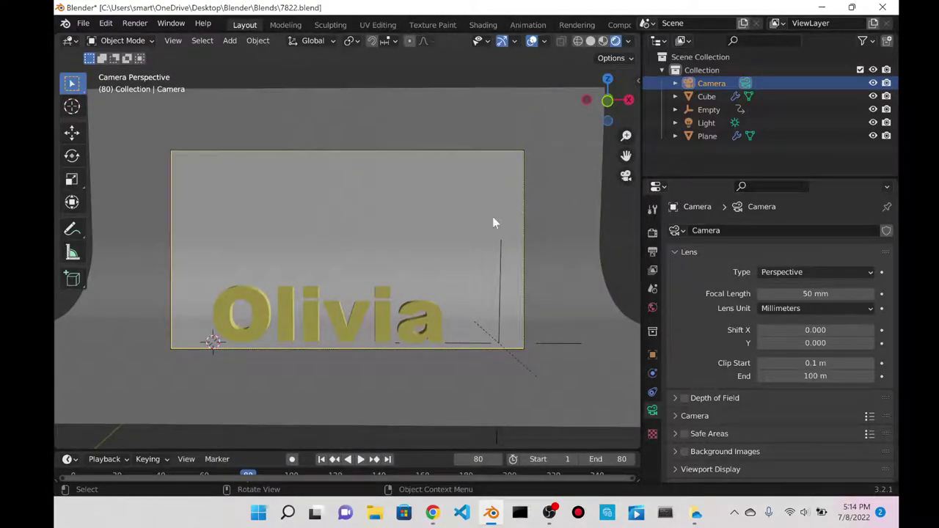
- Orbit to a frontal view of the scene and select the curved backdrop Plane
middle_click_drag(493, 216, 577, 290)
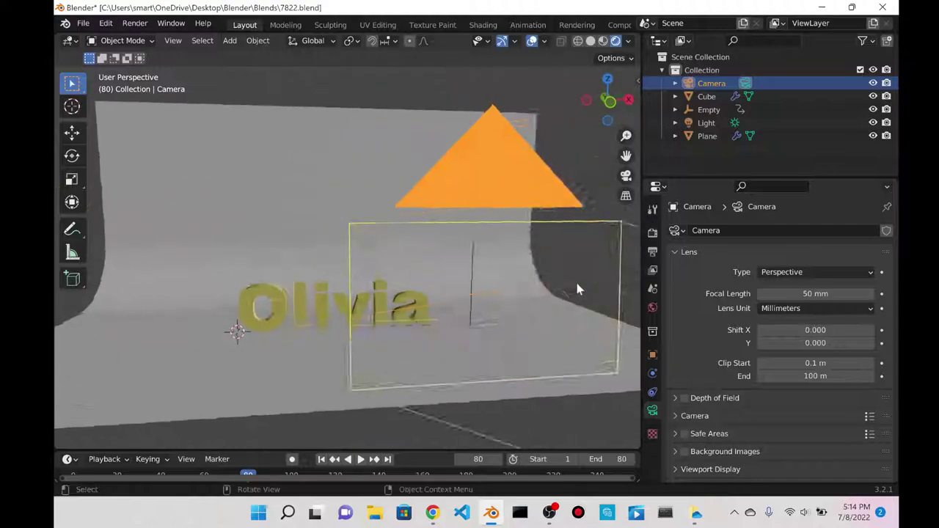
scroll(514, 242, "down", 5)
scroll(441, 199, "up", 3)
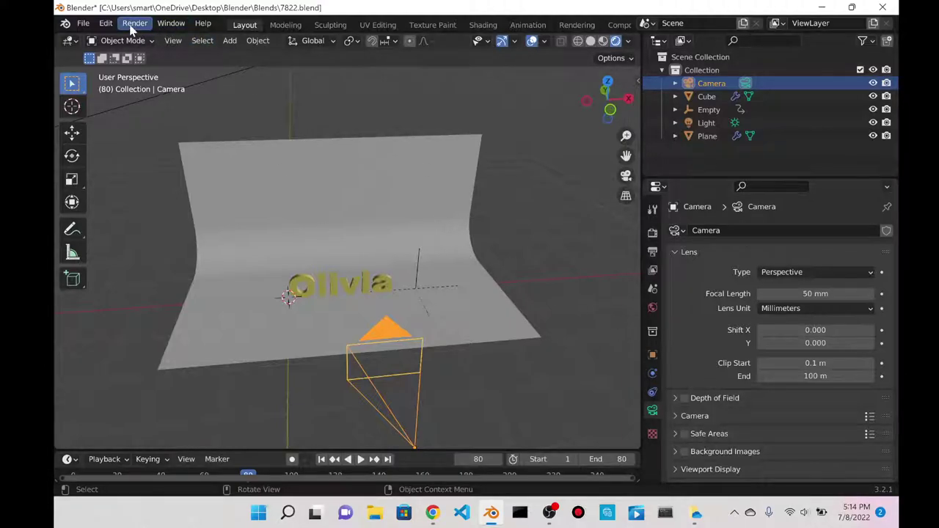
middle_click_drag(529, 246, 201, 75)
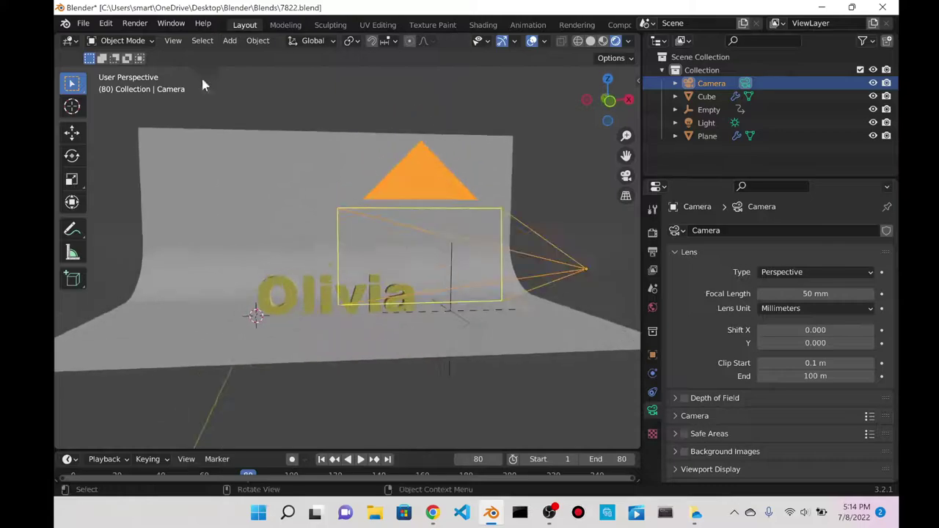
left_click(331, 131)
- Brighten the backdrop Plane material's Base Color from grey E7E7E7 to white FFFFFF
left_click(652, 466)
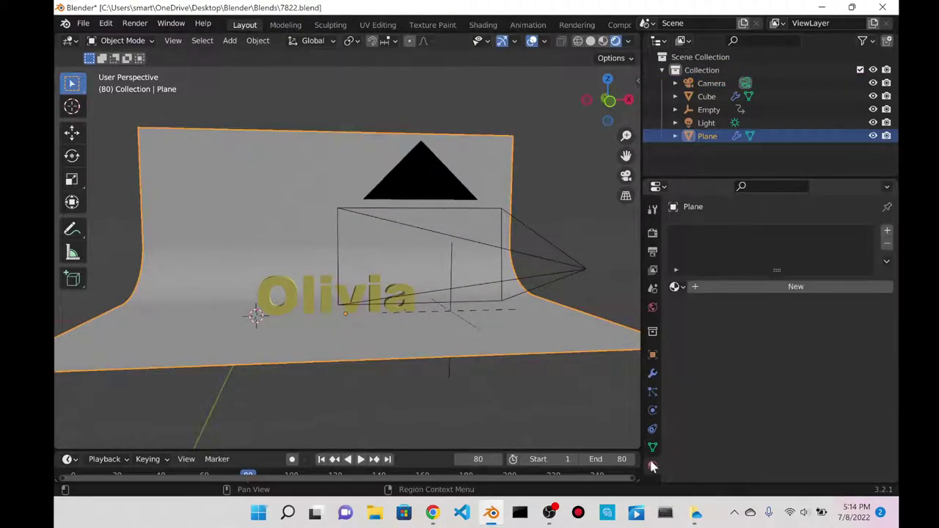
scroll(725, 380, "down", 2)
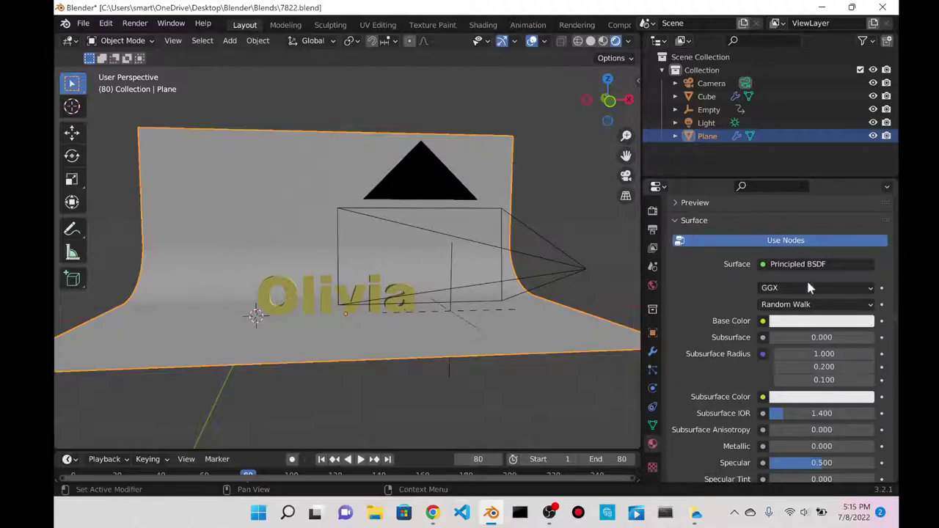
left_click(801, 323)
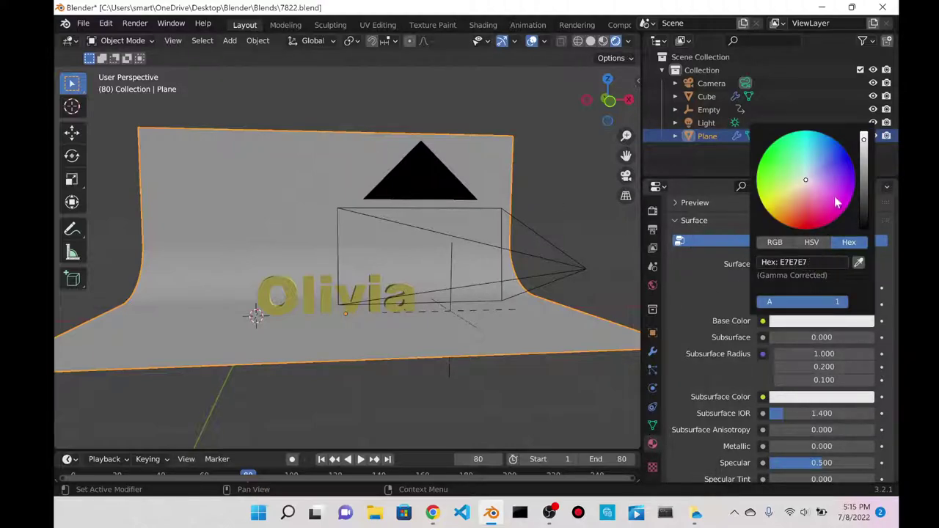
scroll(835, 196, "down", 3)
scroll(835, 196, "up", 5)
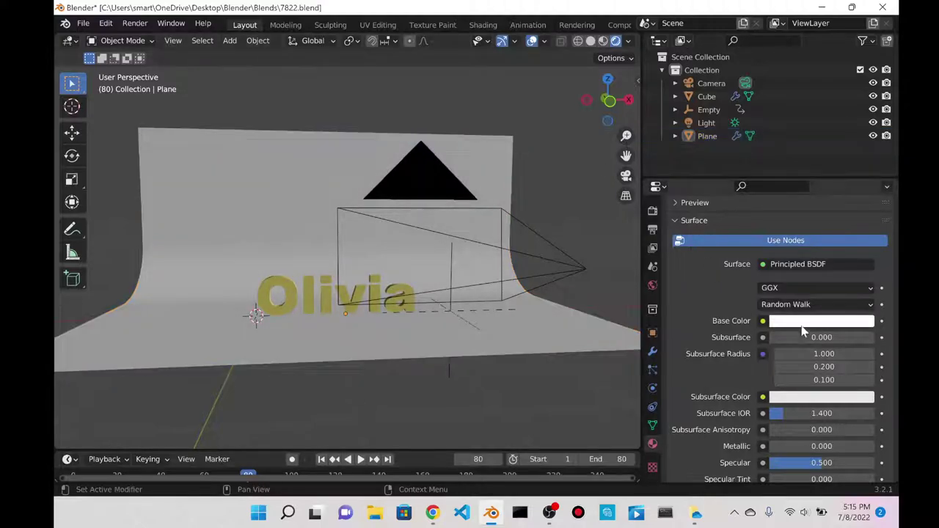
scroll(553, 73, "up", 3)
scroll(300, 87, "down", 8)
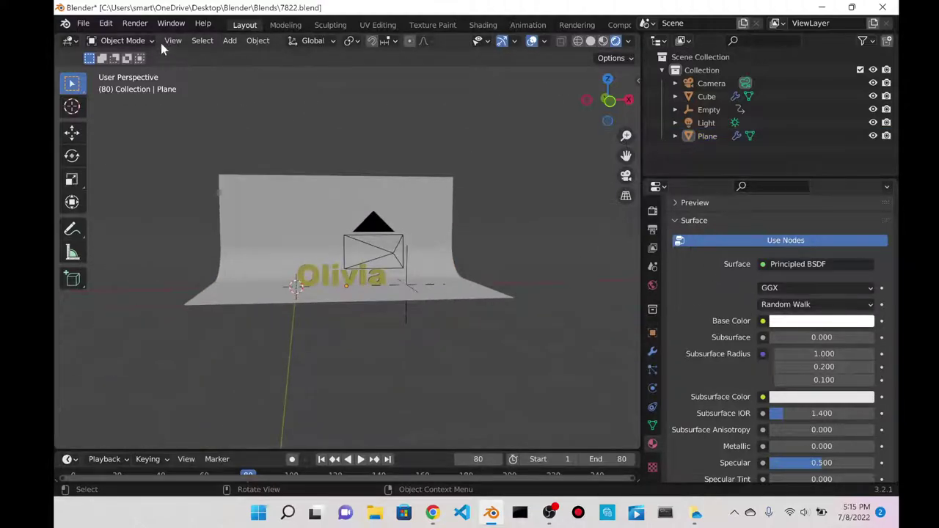
- Browse the render output path to Desktop > Blender > Animations
left_click(653, 249)
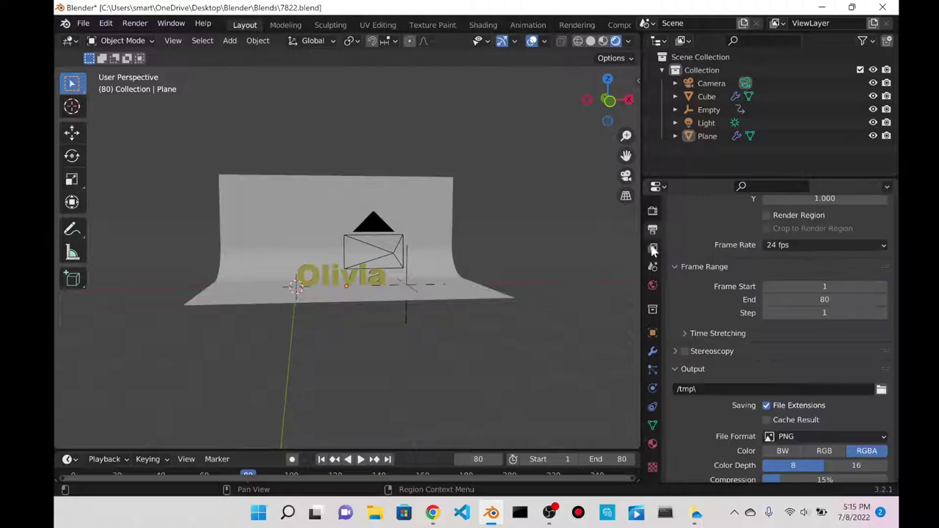
left_click(653, 250)
left_click(657, 232)
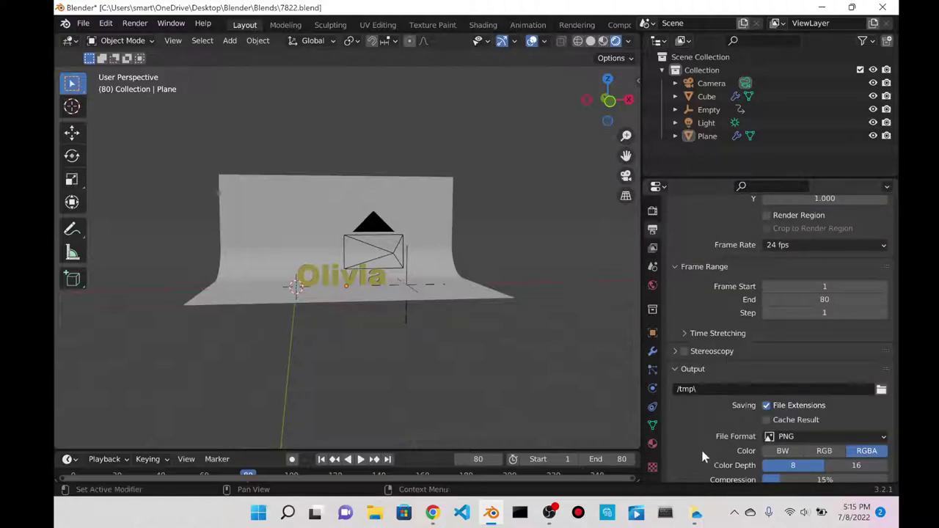
left_click(881, 389)
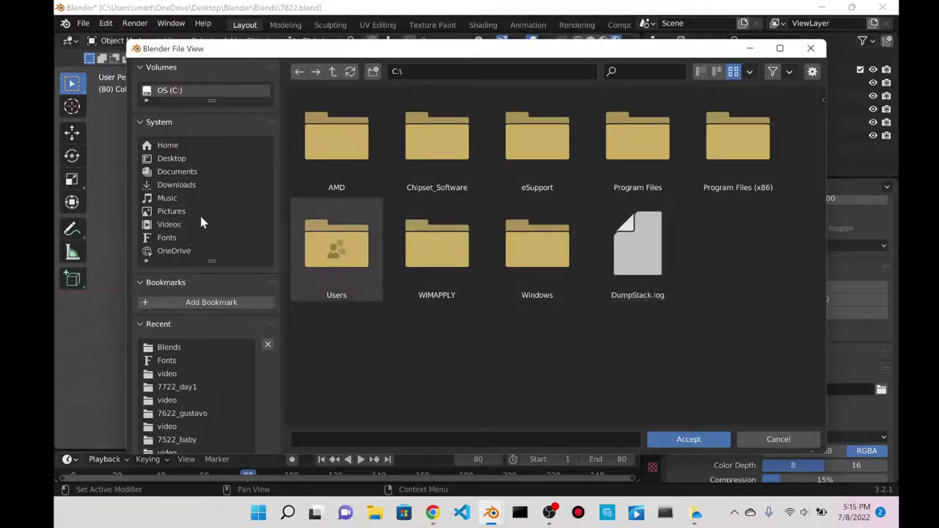
left_click(176, 158)
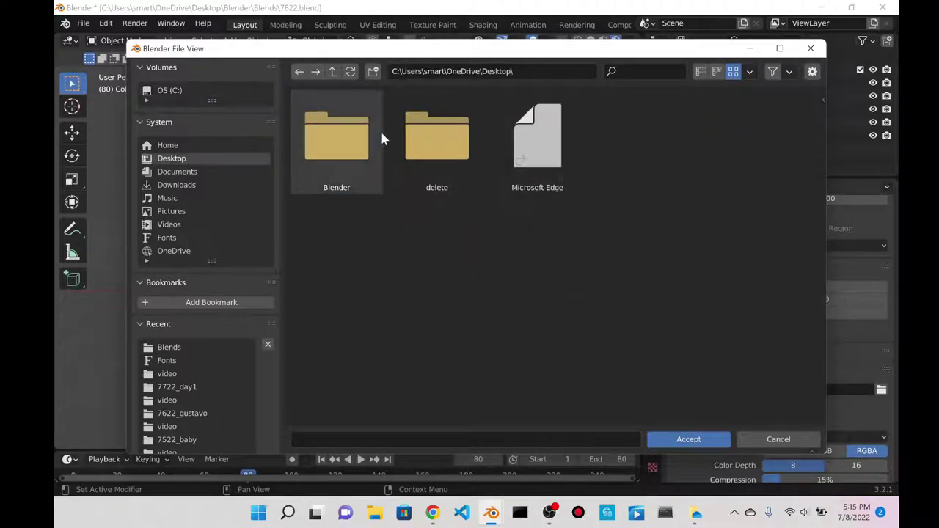
double_click(380, 139)
double_click(343, 132)
- Create a 7822_olivia folder there and set it as the render output folder
left_click(373, 71)
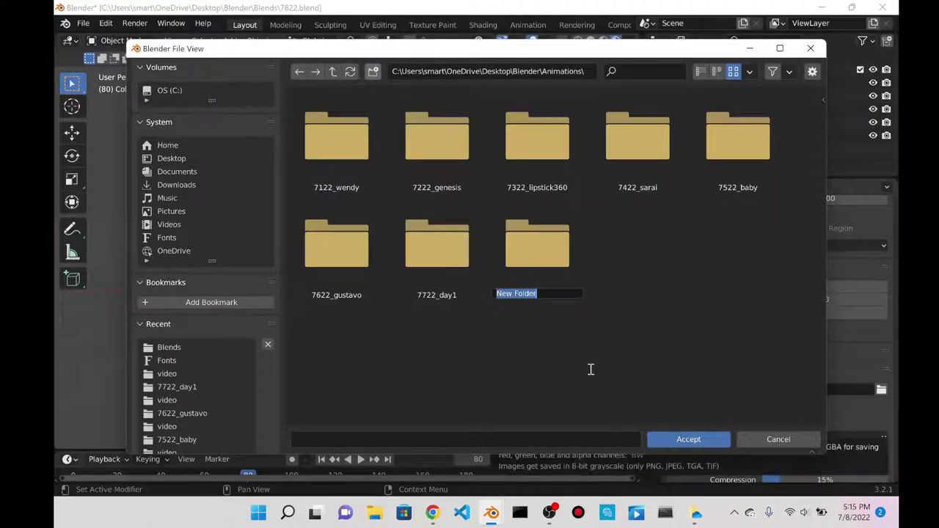
type("7822_olivia")
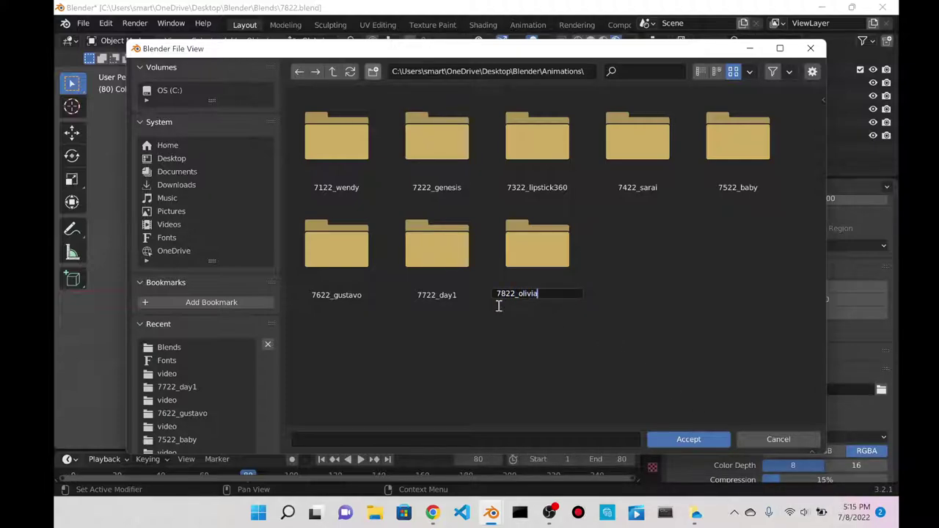
key("Return")
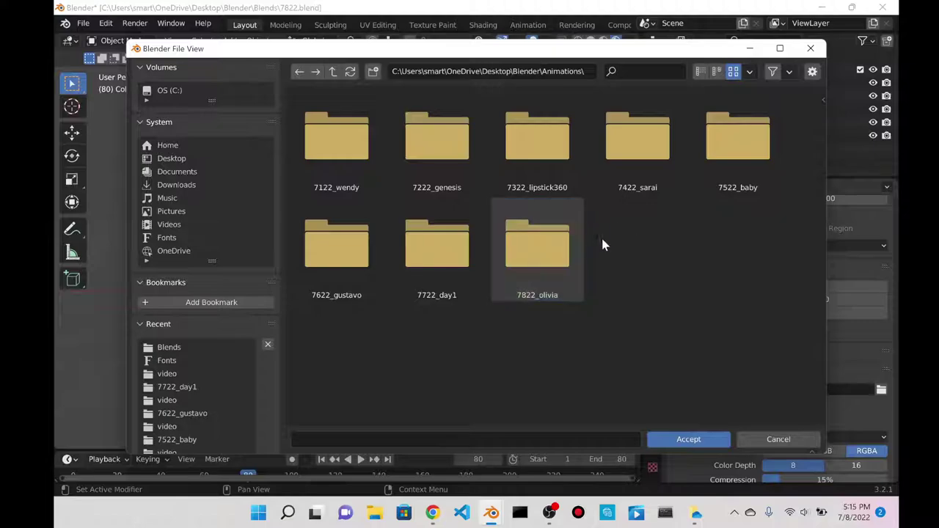
double_click(560, 239)
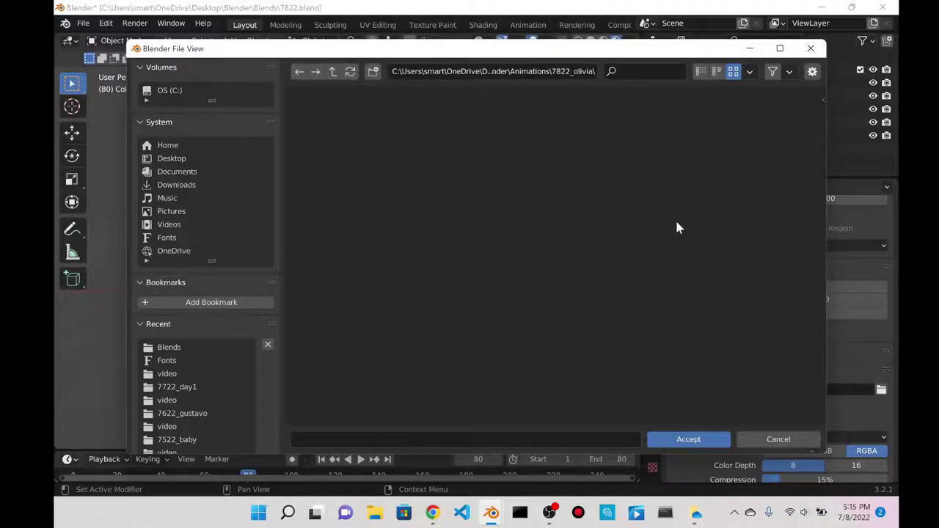
left_click(701, 434)
- Save 7822.blend and start rendering the full animation
scroll(815, 324, "down", 3)
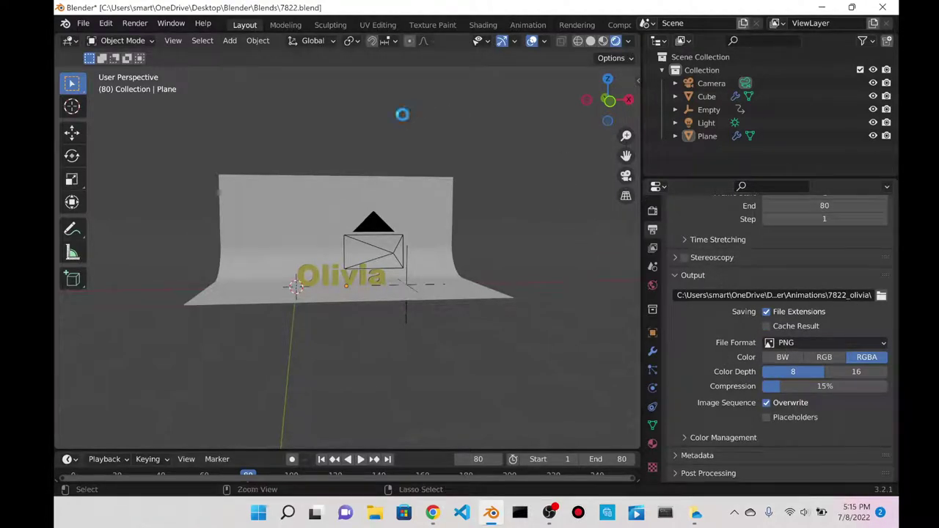
key("ctrl+s")
left_click(135, 23)
left_click(143, 53)
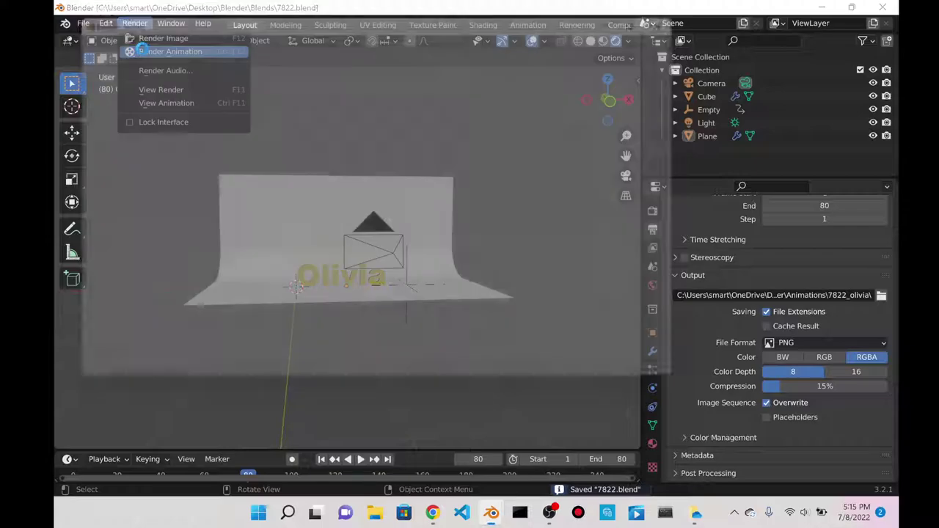
- Check the 80 rendered PNG frames in 7822_olivia, then close Explorer and the render window
left_click(375, 513)
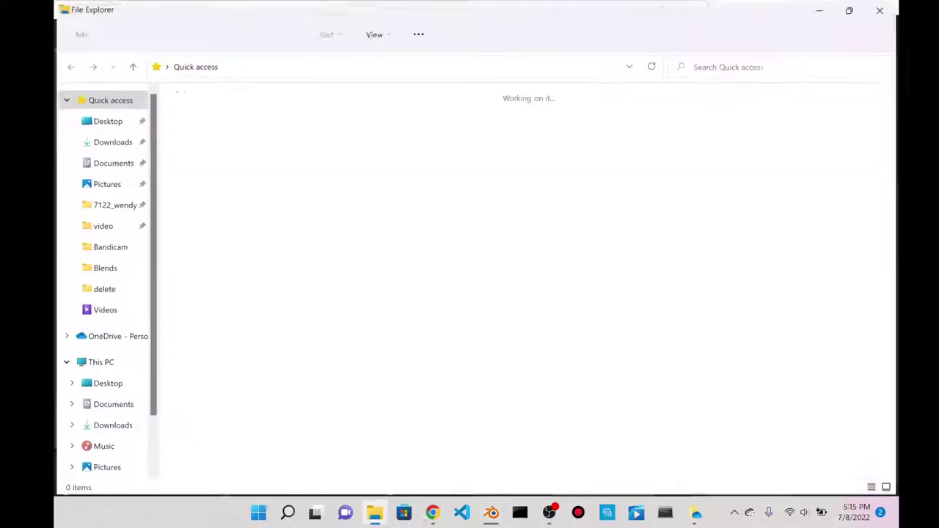
left_click(105, 121)
double_click(249, 116)
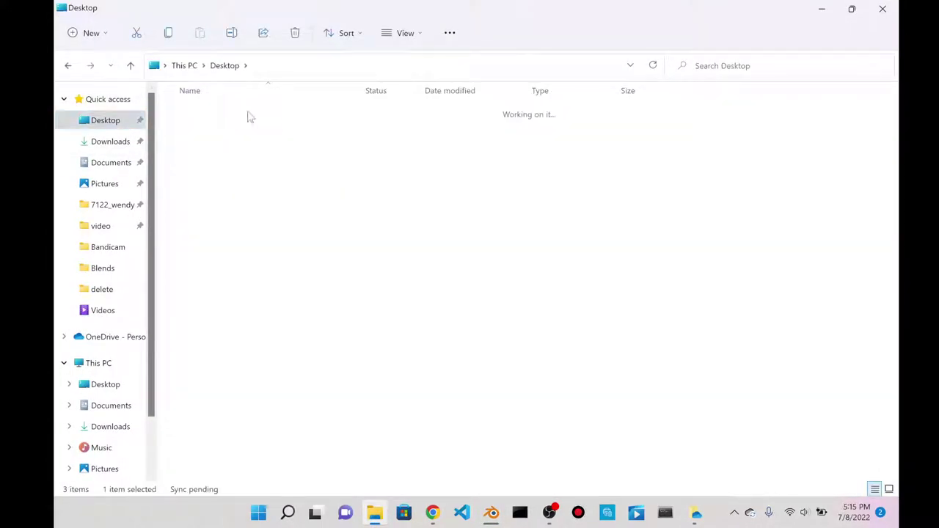
double_click(248, 115)
double_click(248, 258)
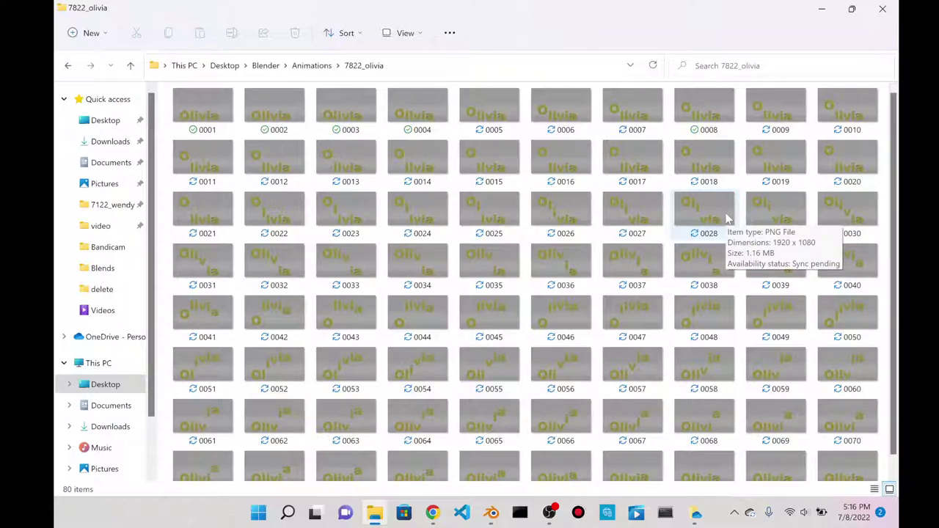
scroll(726, 219, "down", 2)
left_click(883, 9)
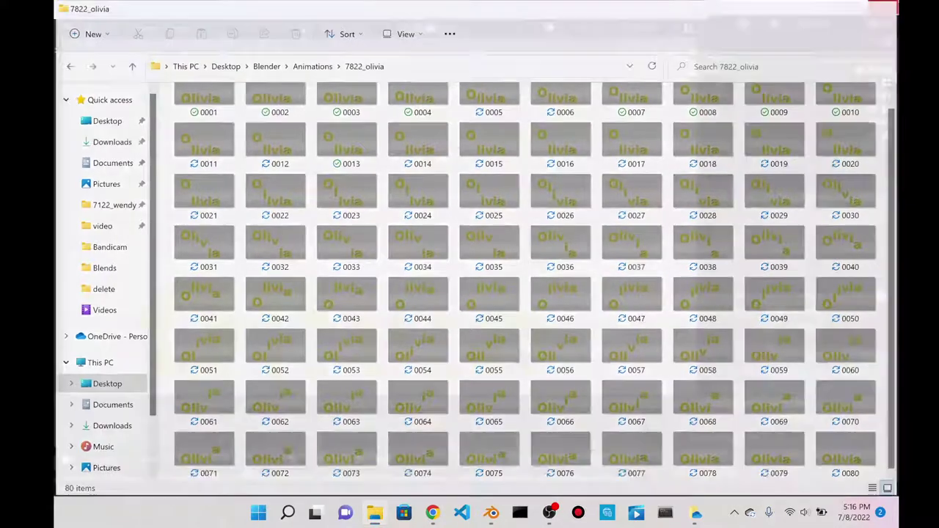
left_click(692, 10)
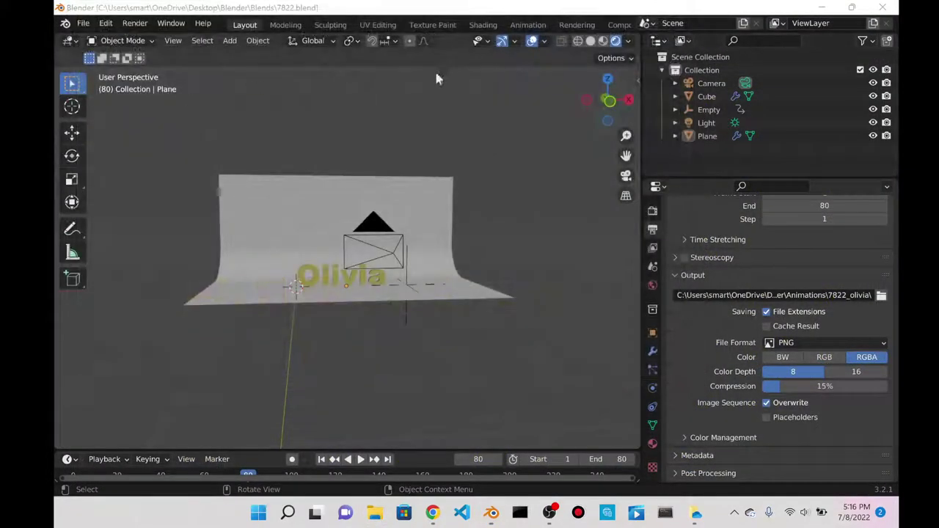
- Add a Video Editing workspace and move the playhead back to frame 0
scroll(561, 22, "down", 5)
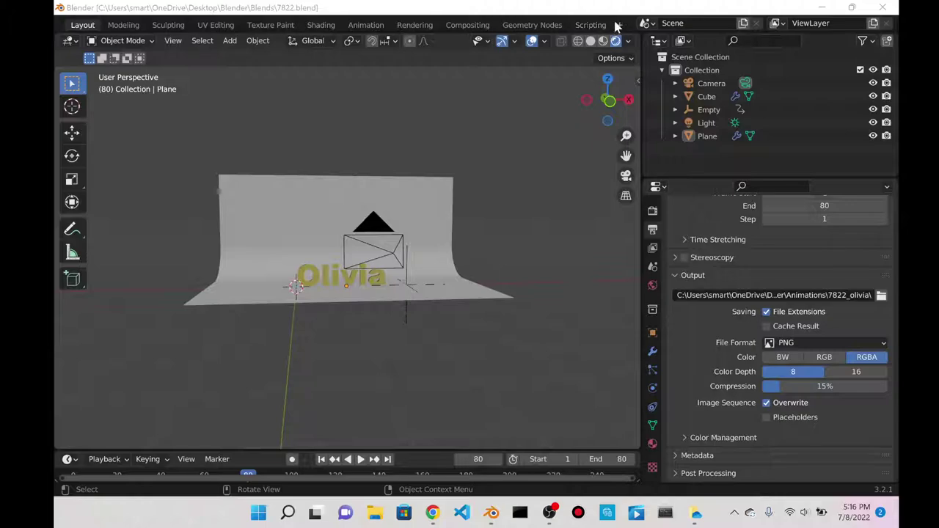
left_click(609, 25)
mouse_move(579, 103)
left_click(668, 111)
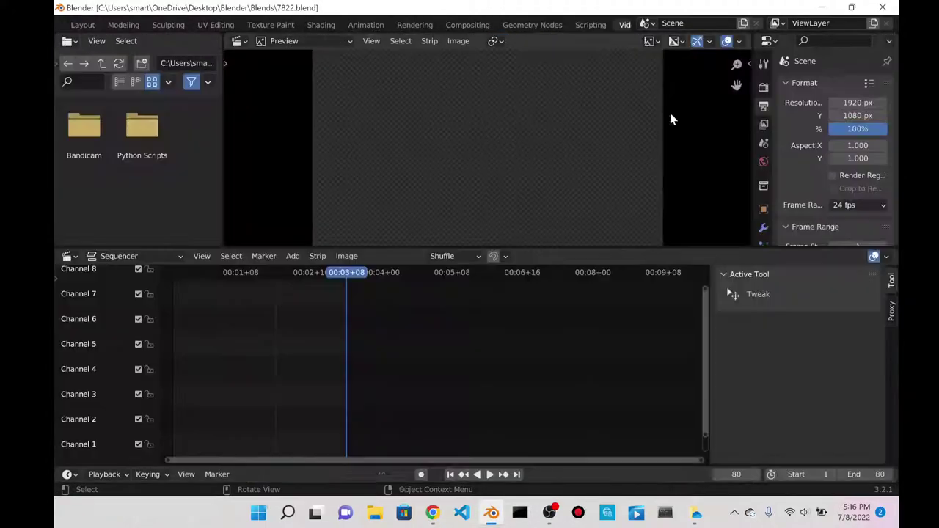
left_click_drag(345, 279, 171, 282)
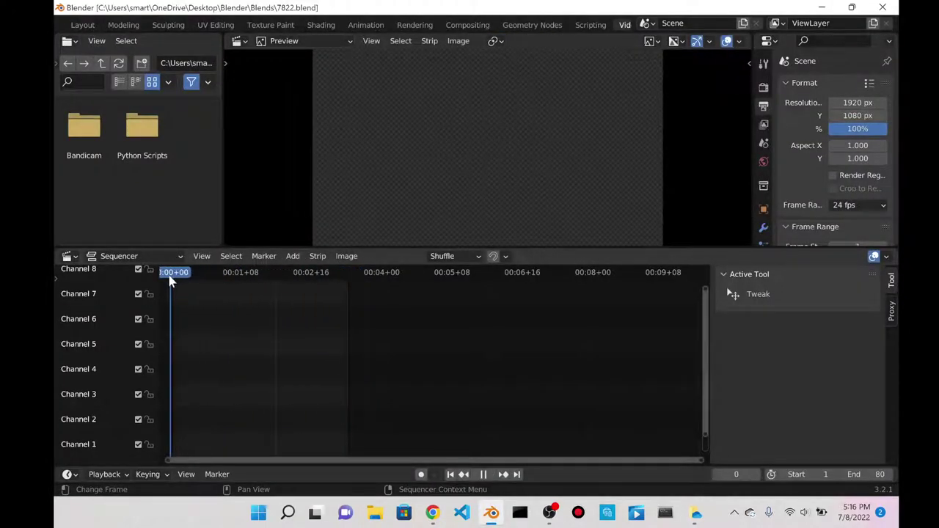
- Add frames 0001–0080.png from 7822_olivia as an image sequence strip
left_click(293, 257)
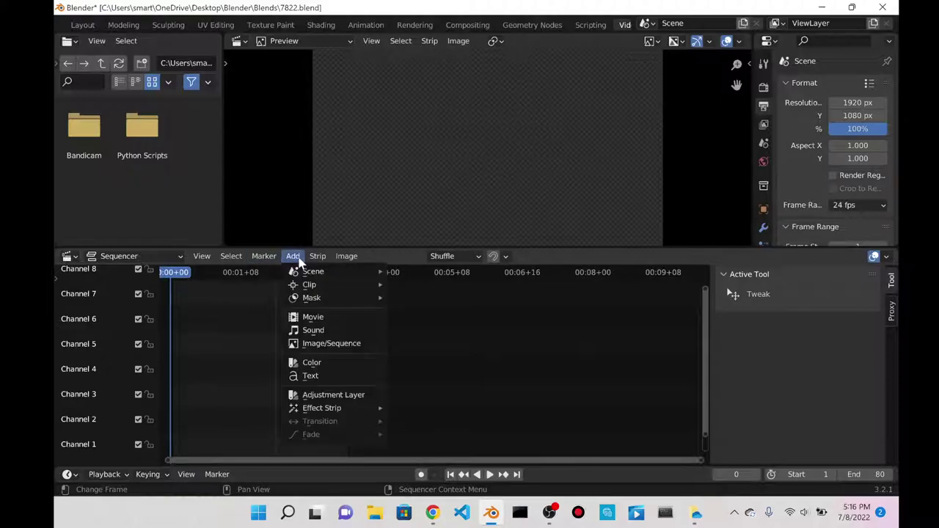
left_click(331, 351)
left_click(229, 160)
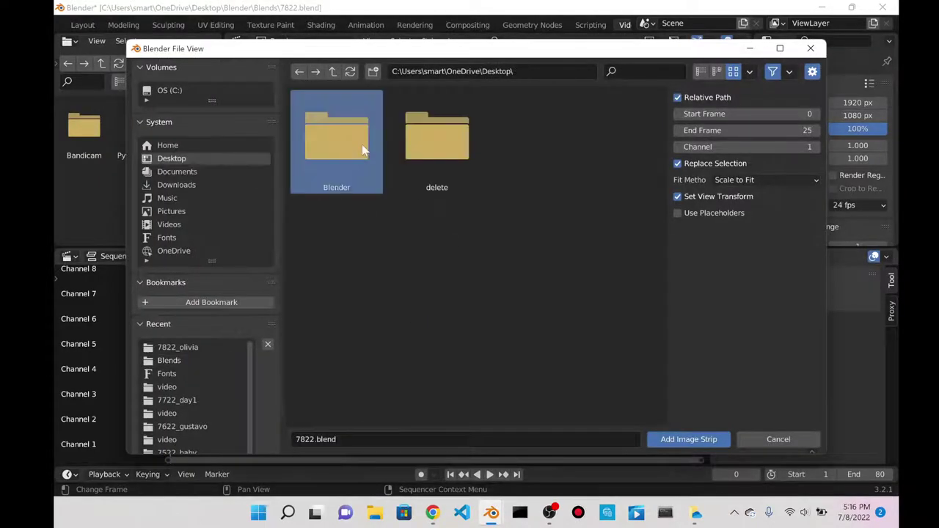
left_click(360, 150)
left_click(379, 193)
left_click(437, 352)
left_click(332, 142)
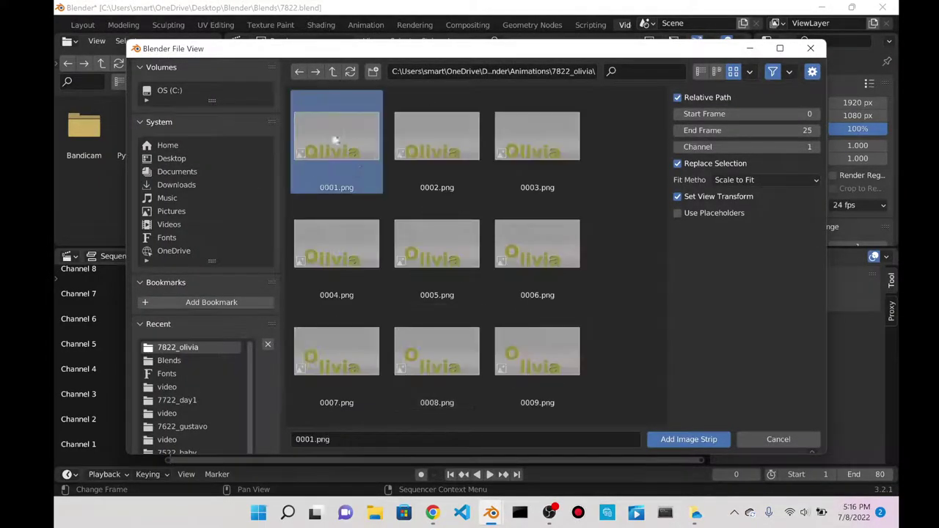
left_click_drag(666, 115, 667, 429)
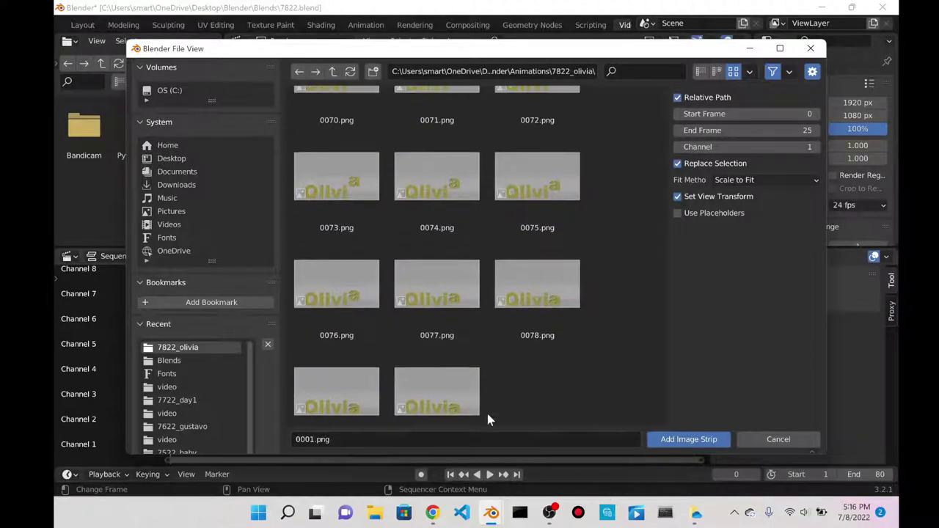
left_click(460, 400)
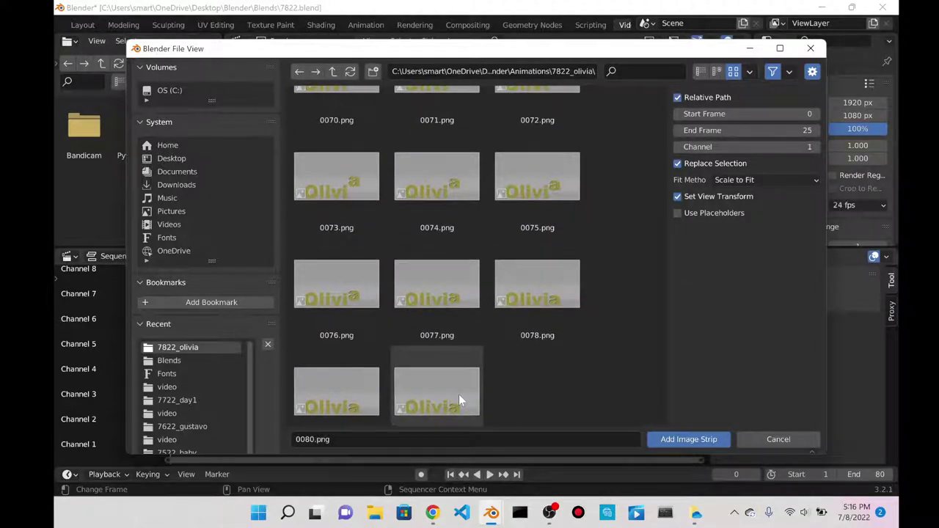
left_click(460, 400, "shift")
left_click(671, 440)
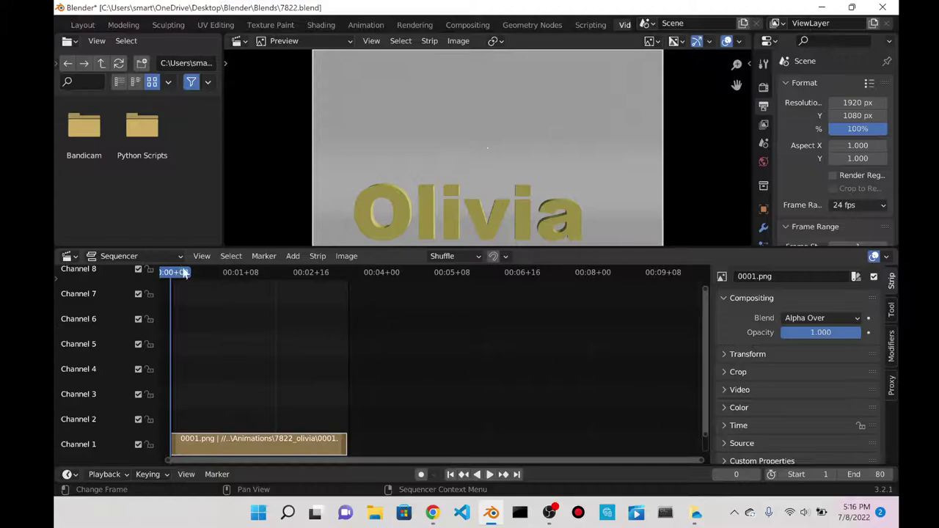
- Play the strip to preview the bouncing Olivia animation, then stop
key("space")
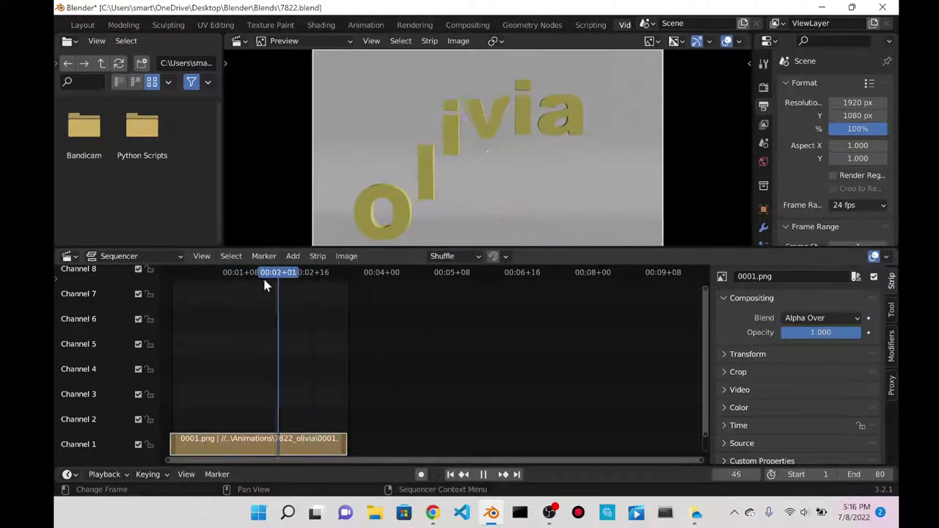
key("space")
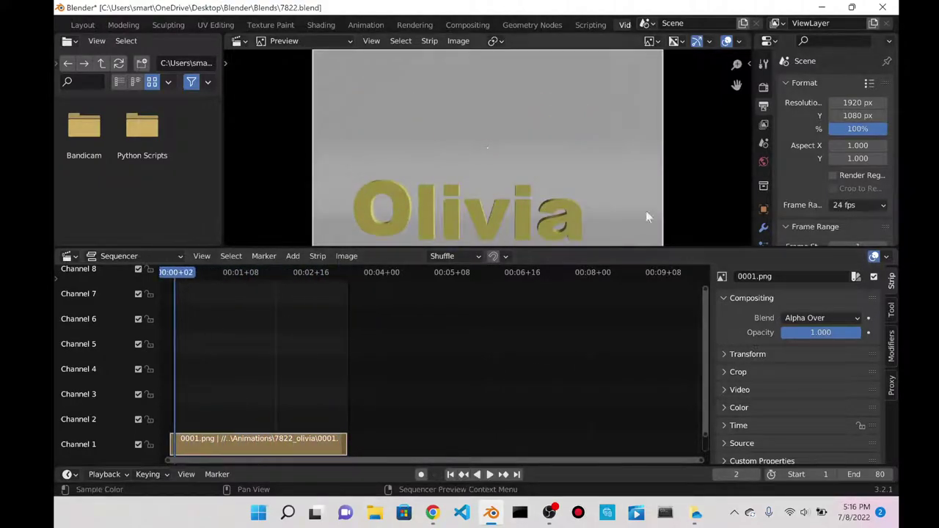
scroll(832, 158, "down", 8)
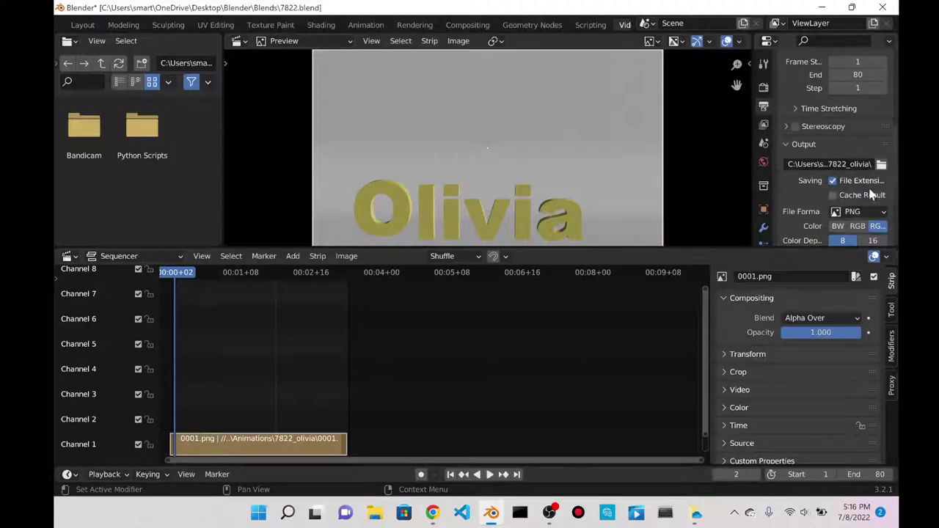
- Set the render output path to a new folder named 'video'
left_click(882, 164)
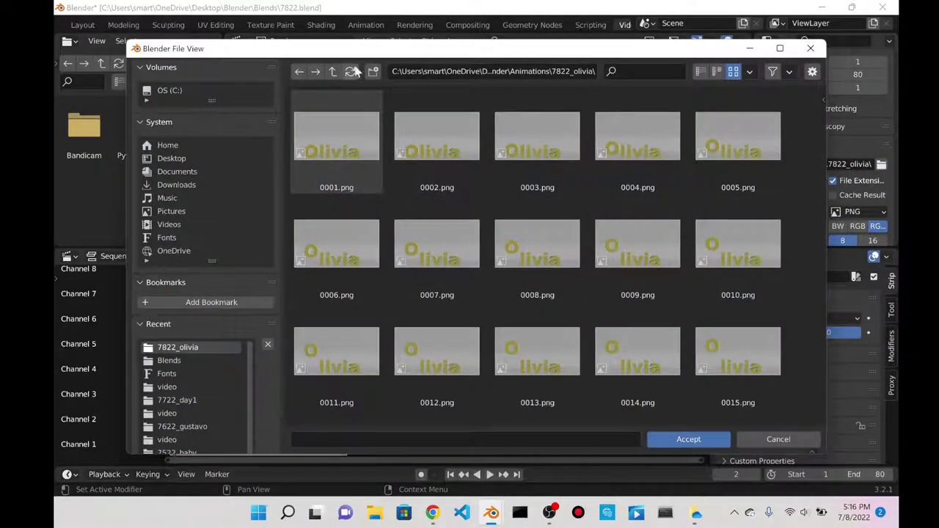
left_click(373, 72)
type("vide")
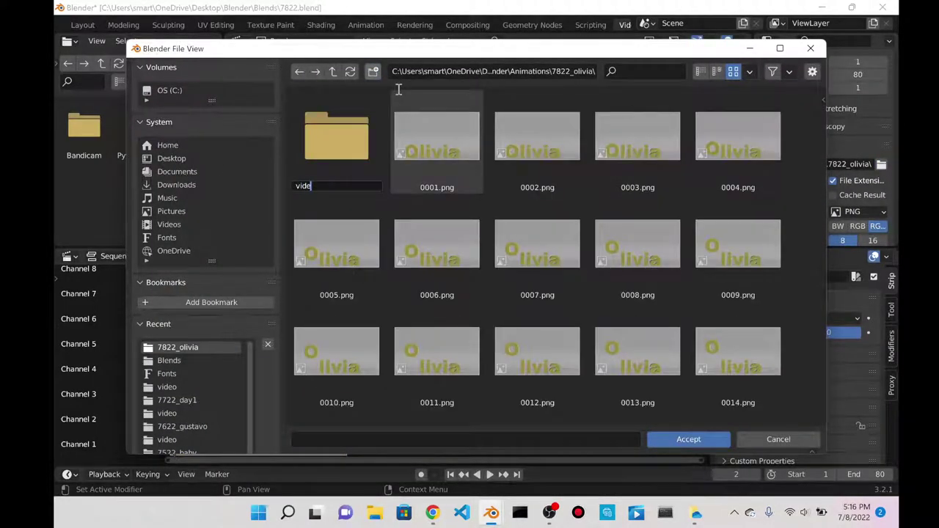
type("o")
key("Return")
double_click(336, 140)
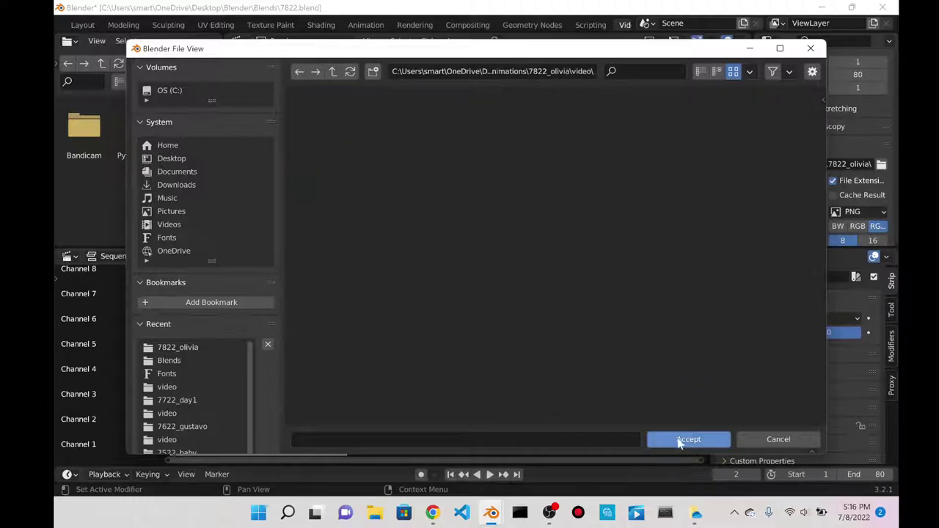
left_click(689, 440)
scroll(786, 170, "down", 2)
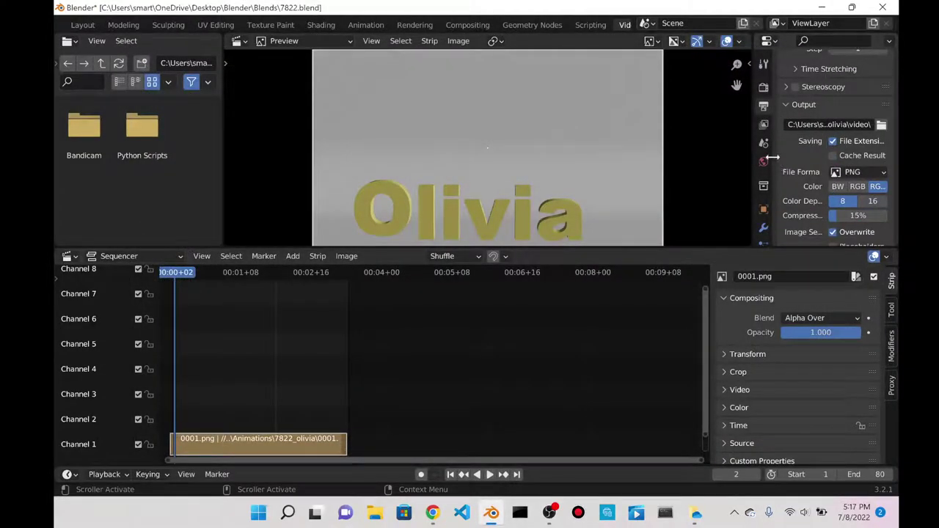
- Set output to FFmpeg Video with MPEG-4 container and High Quality
left_click_drag(773, 158, 675, 163)
left_click(829, 172)
left_click(852, 237)
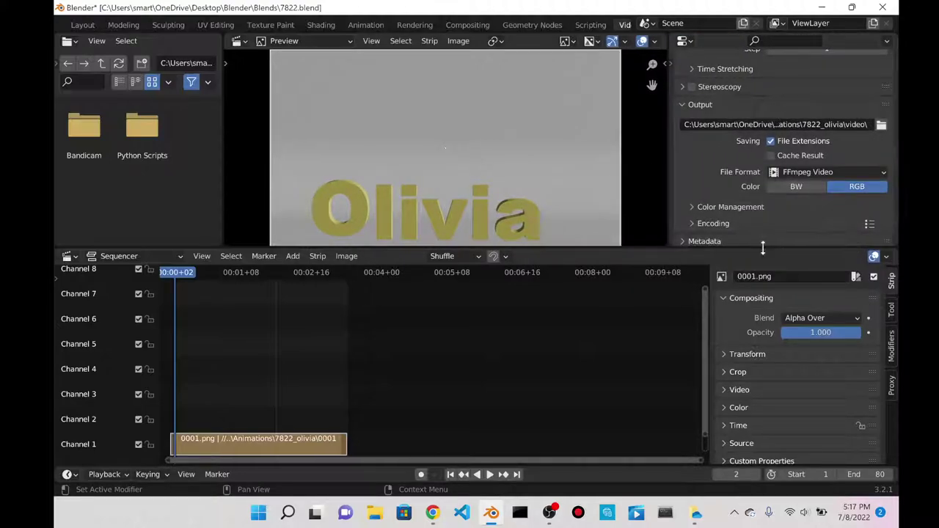
left_click_drag(762, 248, 751, 386)
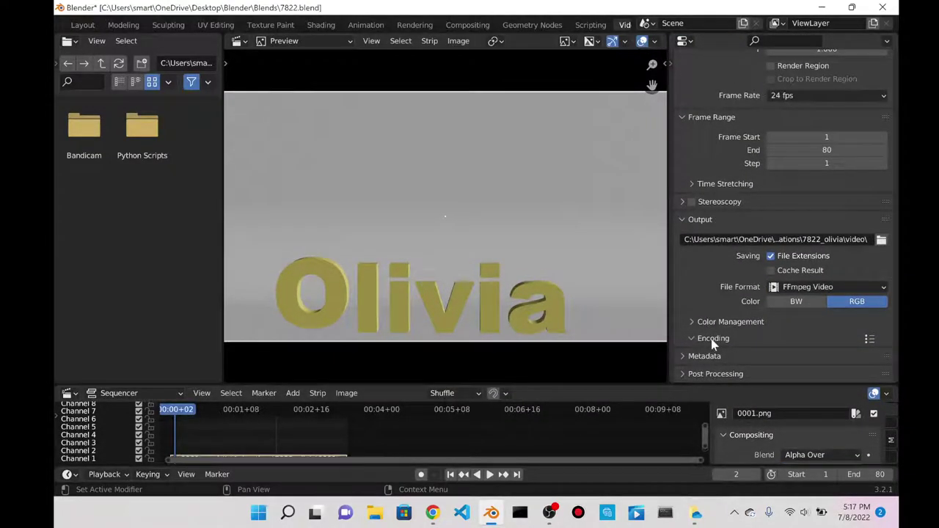
scroll(727, 323, "down", 4)
left_click(787, 239)
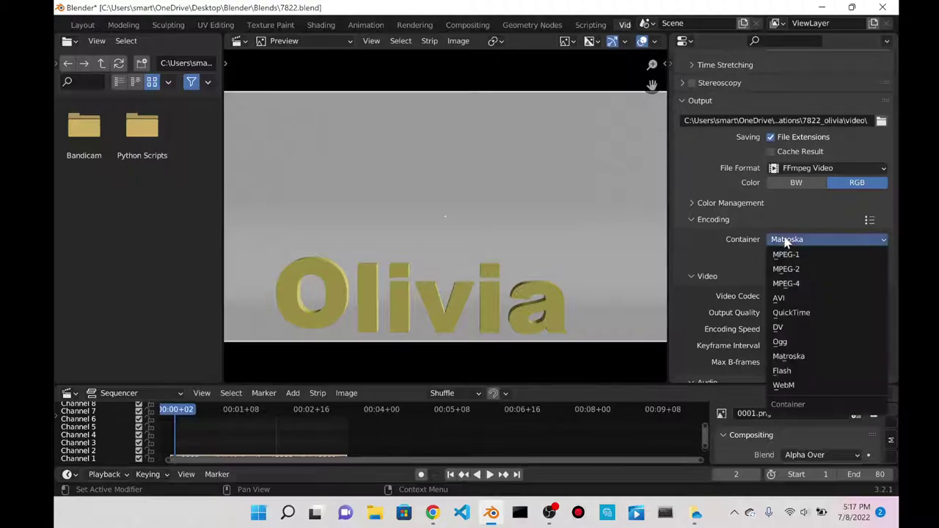
left_click(786, 283)
scroll(752, 234, "down", 3)
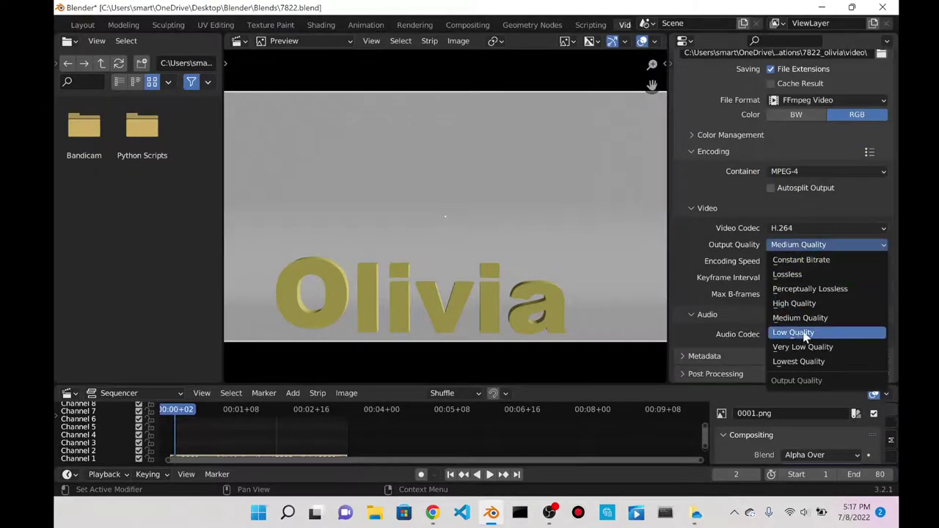
left_click(796, 304)
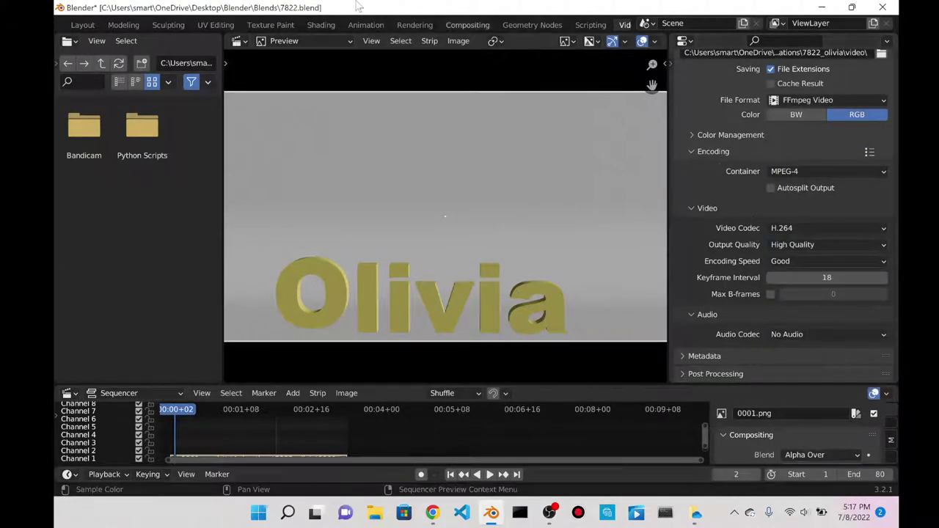
- Save 7822.blend, render the animation to video, and open File Explorer
key("ctrl+s")
scroll(95, 33, "up", 3)
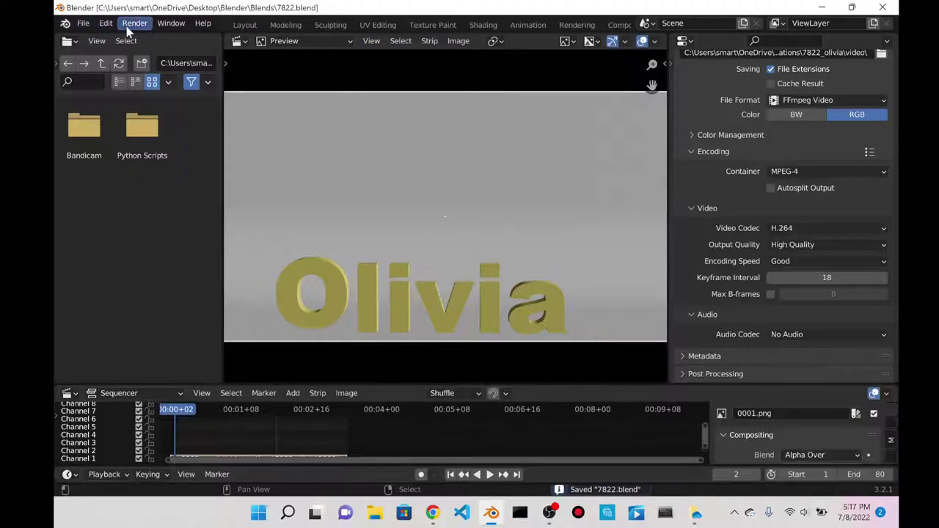
left_click(135, 24)
left_click(147, 52)
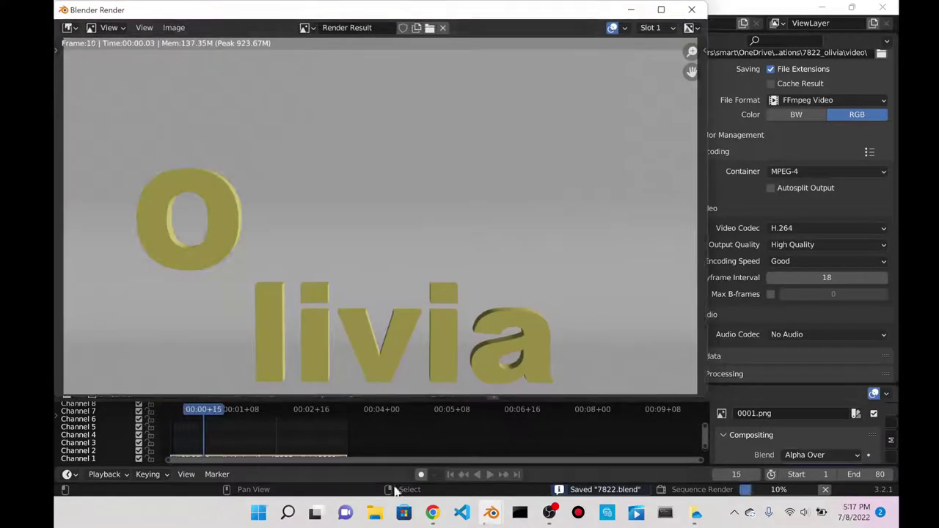
key("super+e")
- Navigate File Explorer to Desktop > Blender > Animations > 7822_olivia > video
left_click(110, 141)
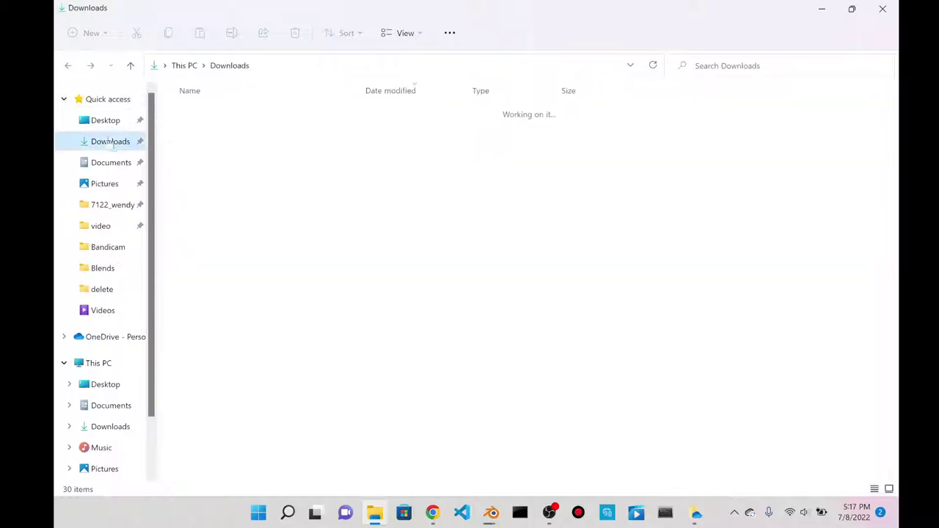
left_click(105, 119)
left_click(237, 111)
double_click(237, 110)
double_click(238, 142)
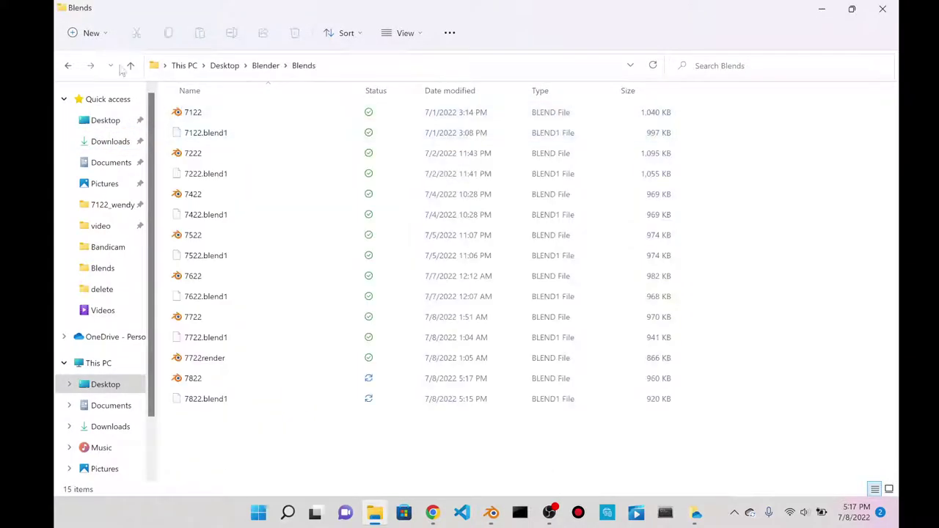
left_click(68, 67)
double_click(207, 112)
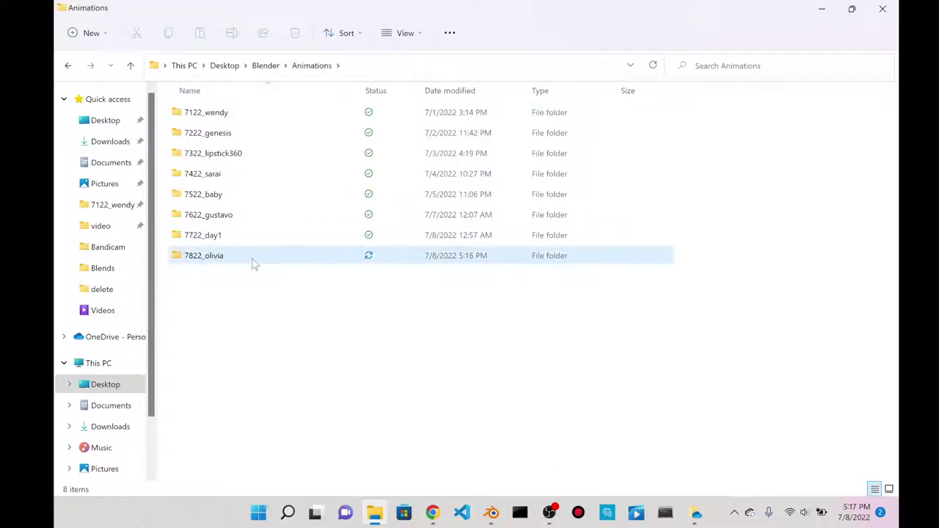
double_click(252, 257)
double_click(213, 114)
- Play the rendered 0001-0080 Olivia video and replay it from the start
left_click(222, 132)
double_click(222, 132)
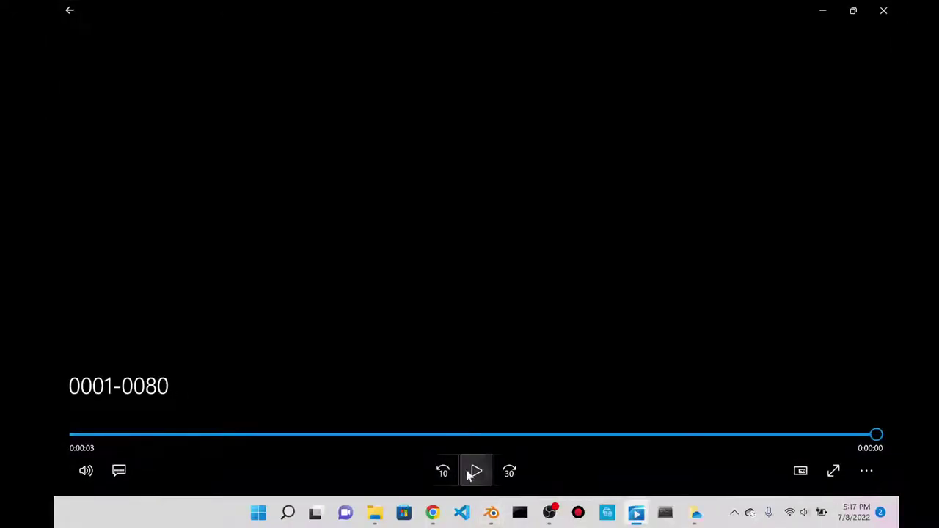
left_click(477, 470)
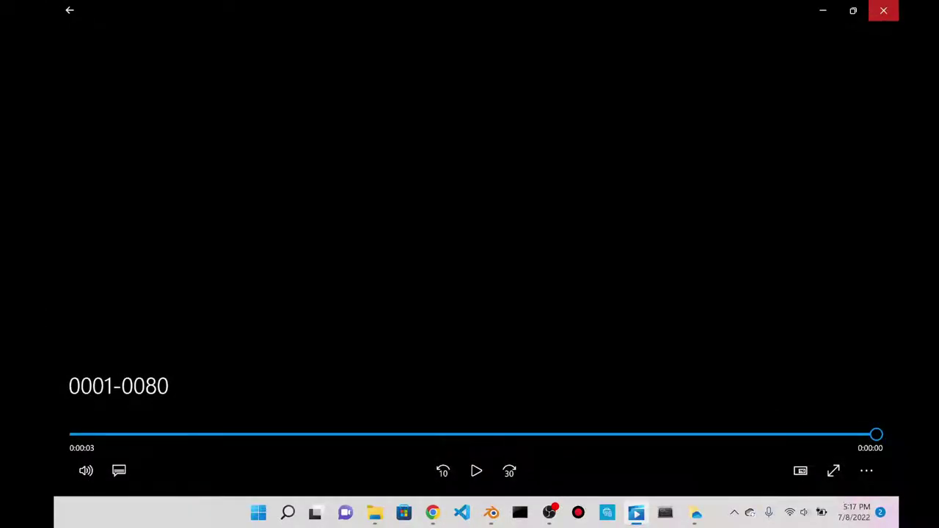
- Close the video player, File Explorer and render window, and minimize OBS
left_click(883, 10)
left_click(884, 8)
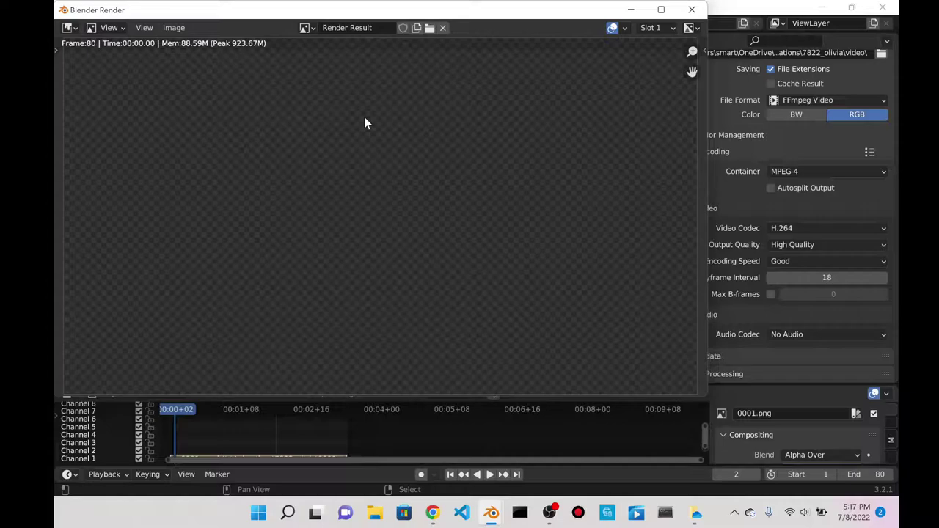
left_click(697, 10)
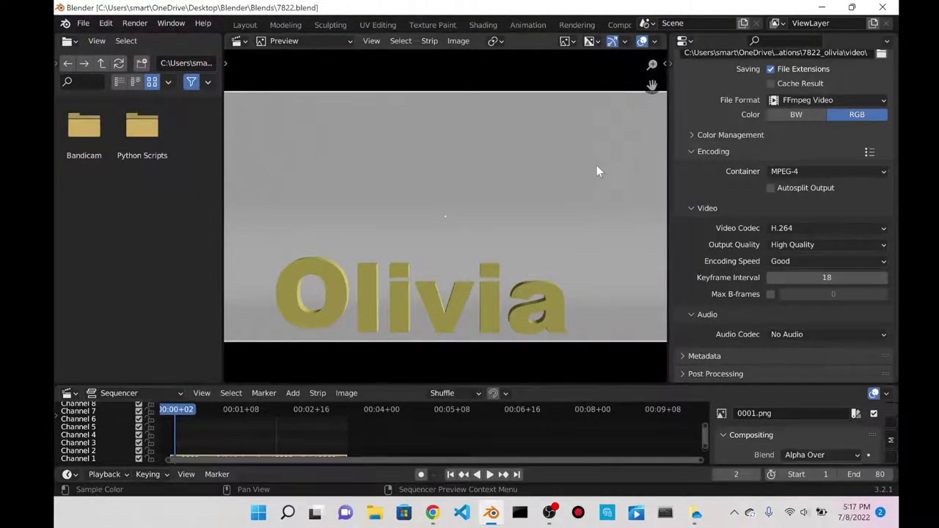
left_click(549, 512)
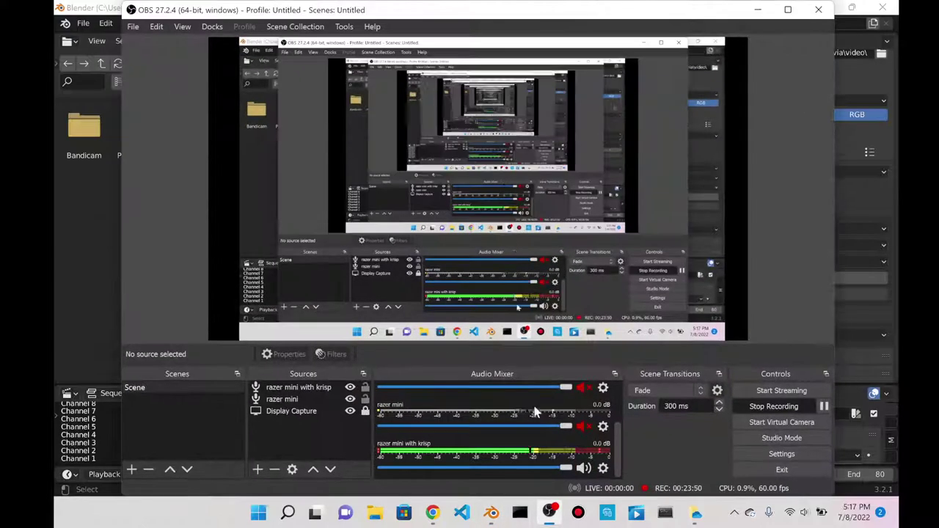
left_click(758, 10)
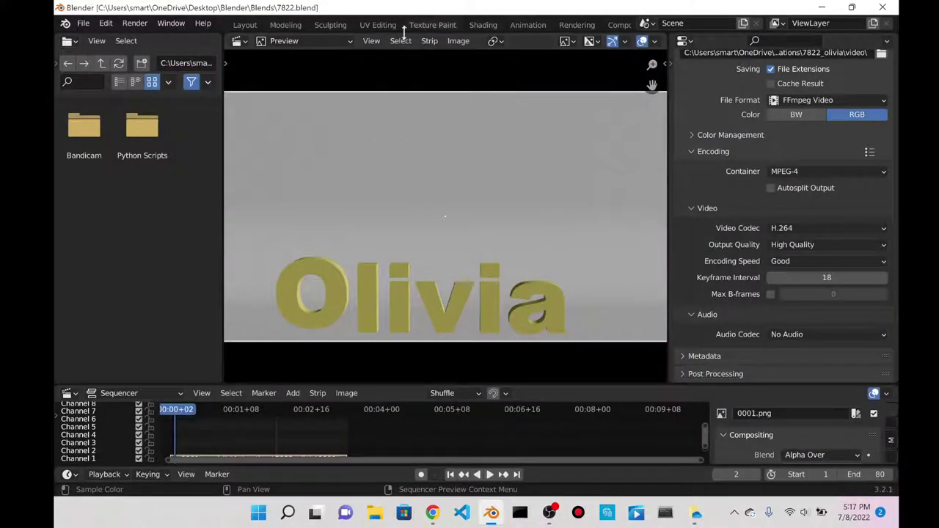
- Switch to the Shading workspace and frame the Olivia text and shader nodes
left_click(318, 26)
left_click(483, 25)
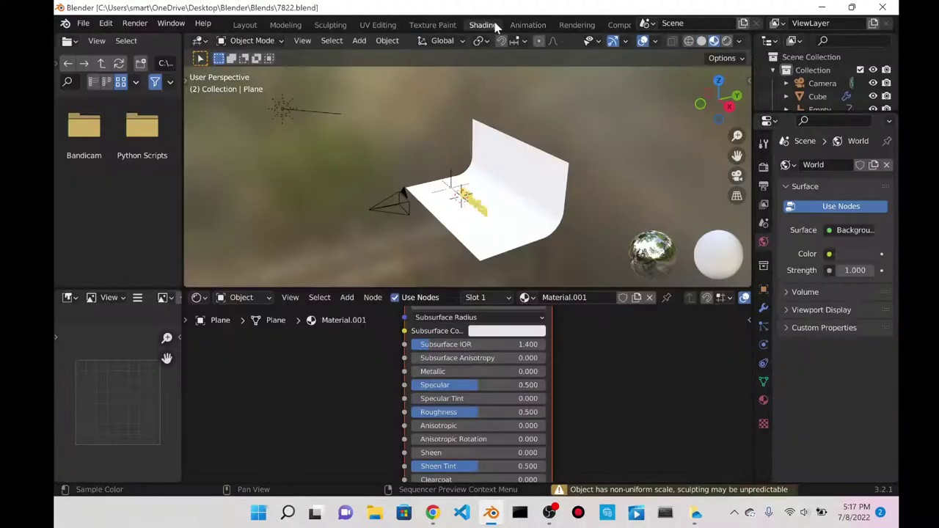
mouse_move(690, 220)
middle_mouse_down()
mouse_move(593, 193)
mouse_move(660, 199)
middle_mouse_up()
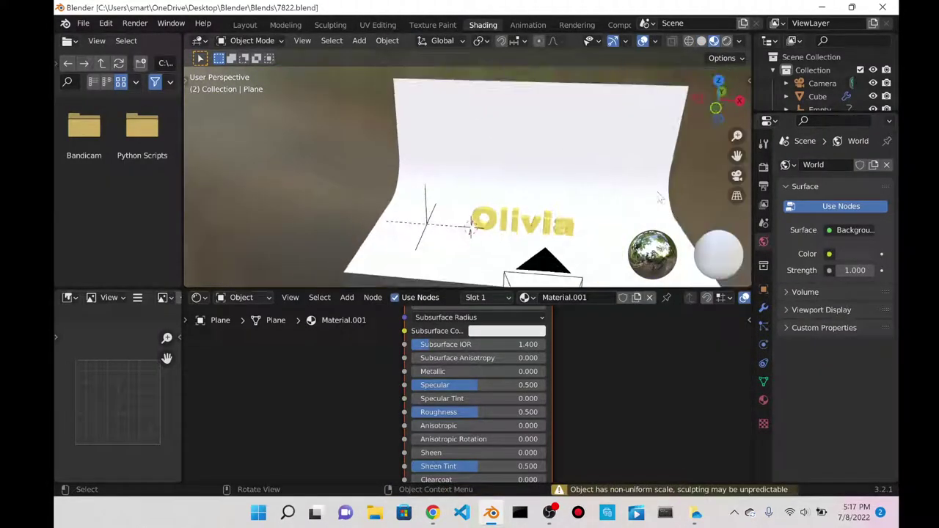
middle_click_drag(547, 197, 482, 151)
scroll(529, 193, "up", 2)
middle_click_drag(529, 193, 507, 235)
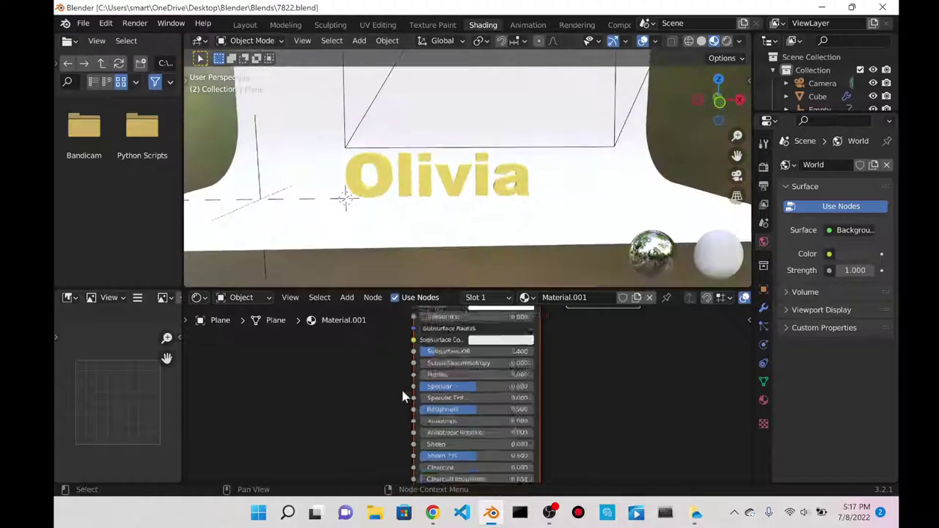
scroll(403, 394, "down", 3)
scroll(383, 369, "down", 2)
- Add a ColorRamp node via Shift+A search for 'color' and drag a link from it
key("shift+a")
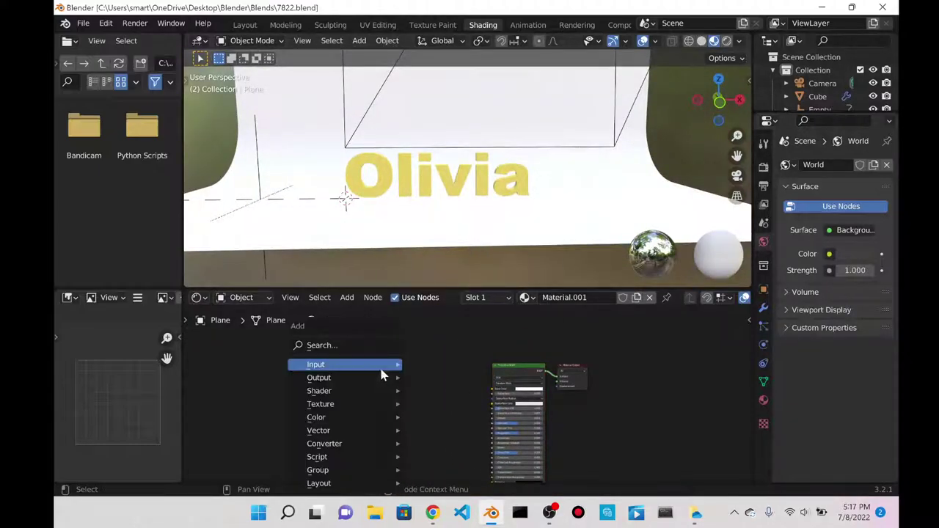
type("color")
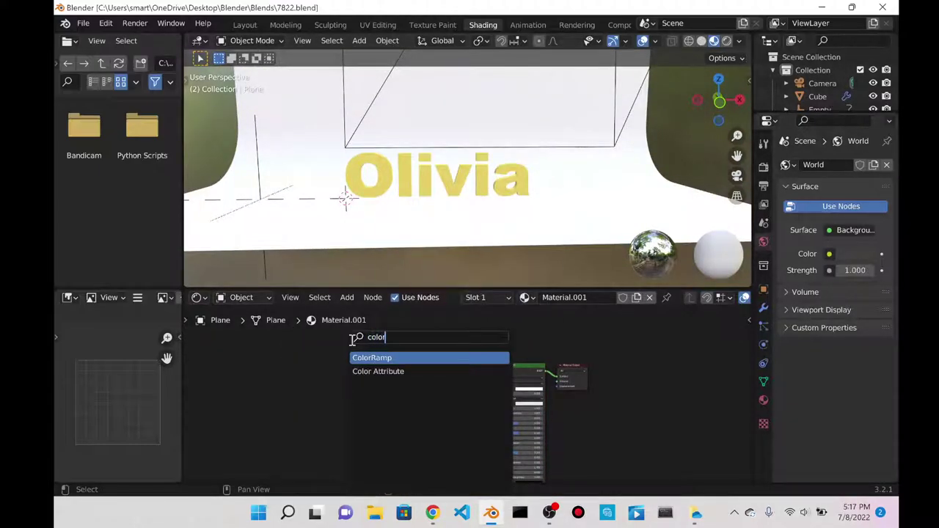
key("Return")
left_click(418, 392)
scroll(428, 355, "up", 6)
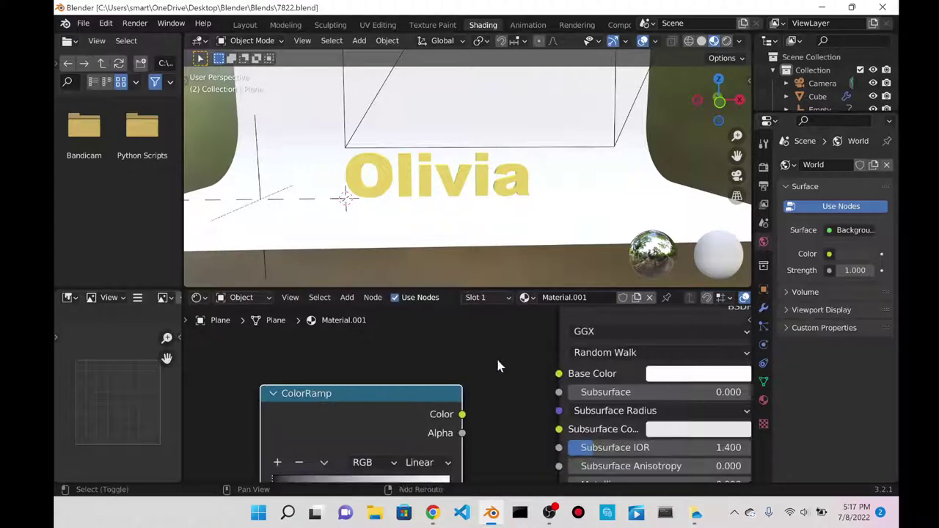
left_click_drag(430, 367, 357, 339)
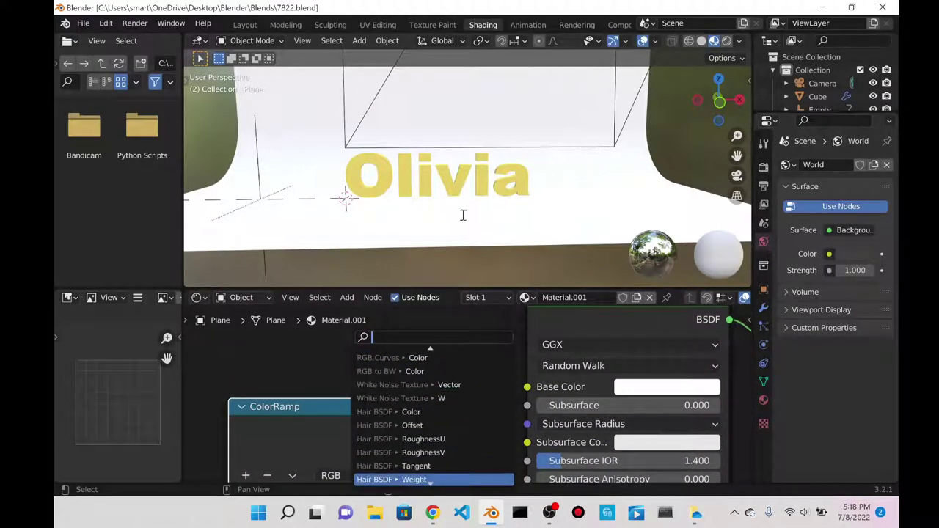
- Delete the misplaced ColorRamp from the backdrop's Material.001 and select the Olivia text Cube
scroll(541, 163, "down", 5)
left_click(486, 135)
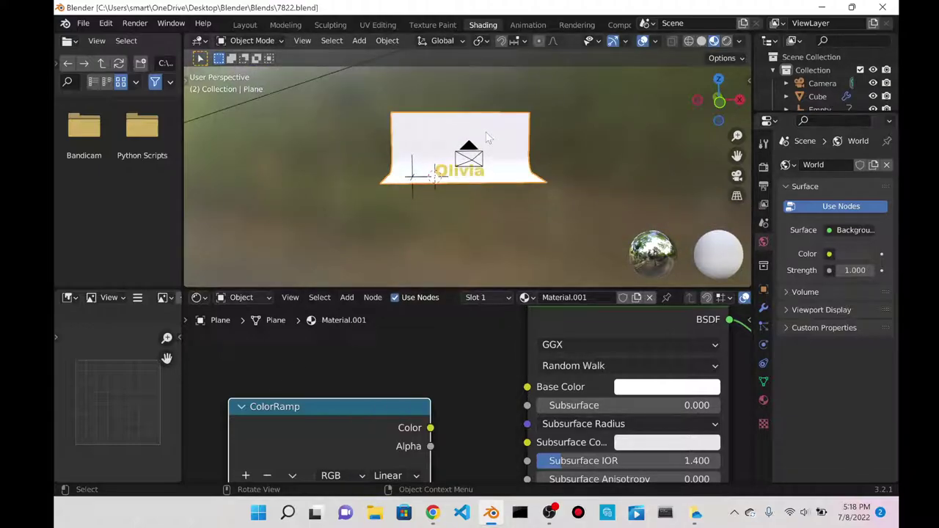
left_click(466, 176)
scroll(447, 310, "down", 3)
key("ctrl+z")
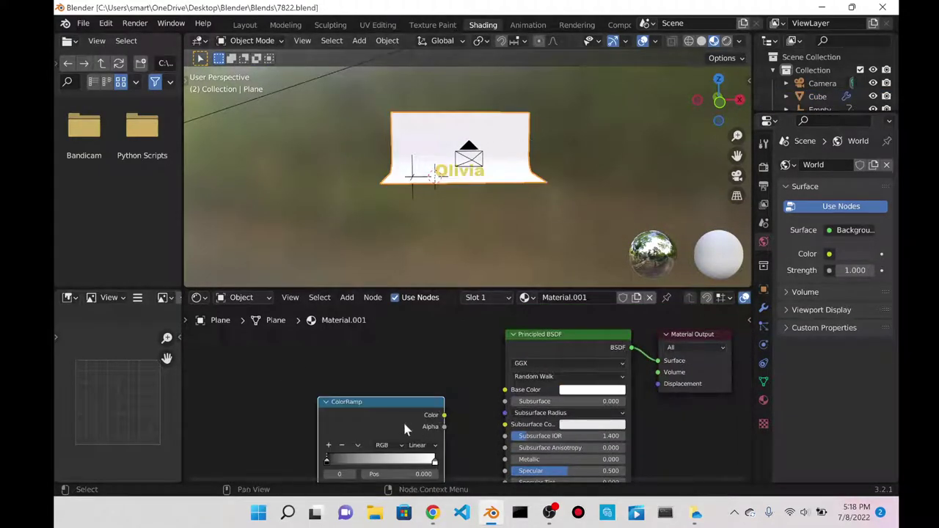
key("x")
left_click(458, 172)
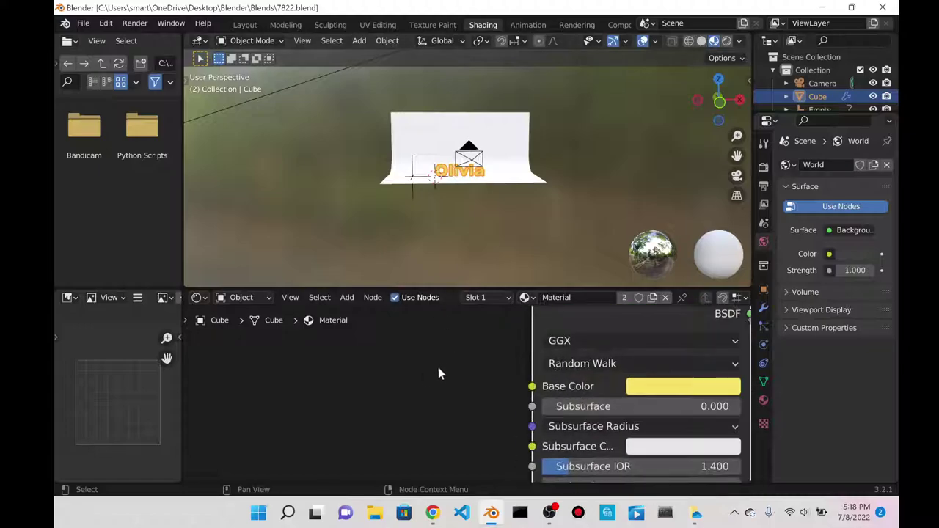
- Add a ColorRamp via 'ramp' search and connect its Color to Principled BSDF Base Color
key("shift+a")
left_click(393, 340)
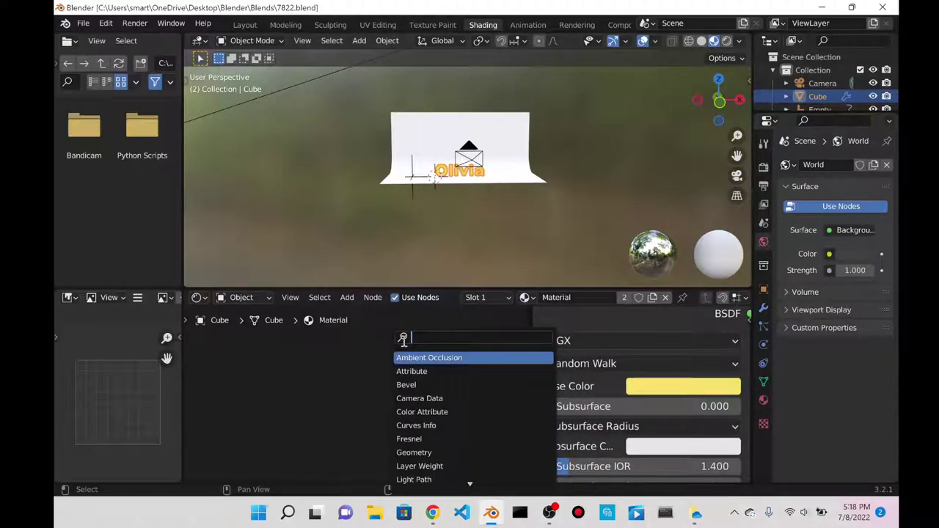
type("ramp")
key("Return")
left_click(347, 356)
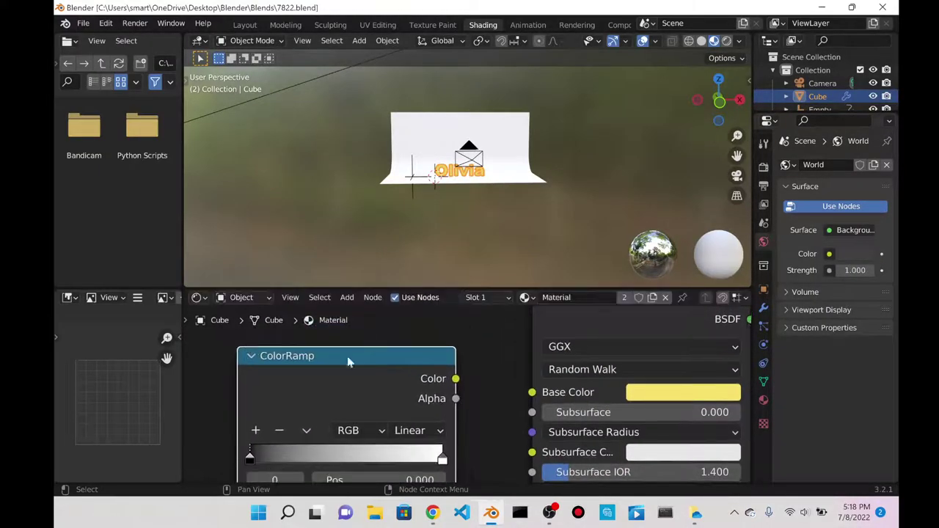
left_click_drag(458, 386, 533, 392)
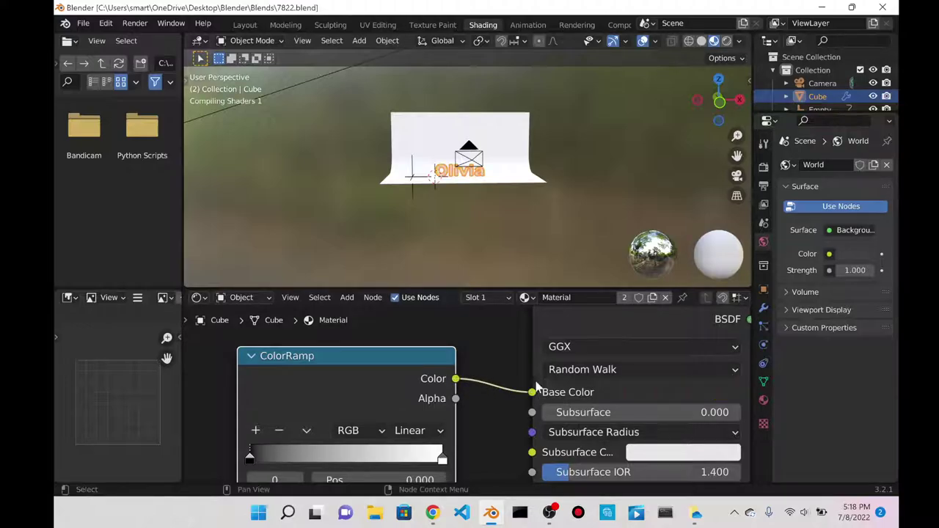
- Bring up the Coolors palette in the browser
scroll(514, 330, "up", 3)
scroll(514, 331, "down", 3)
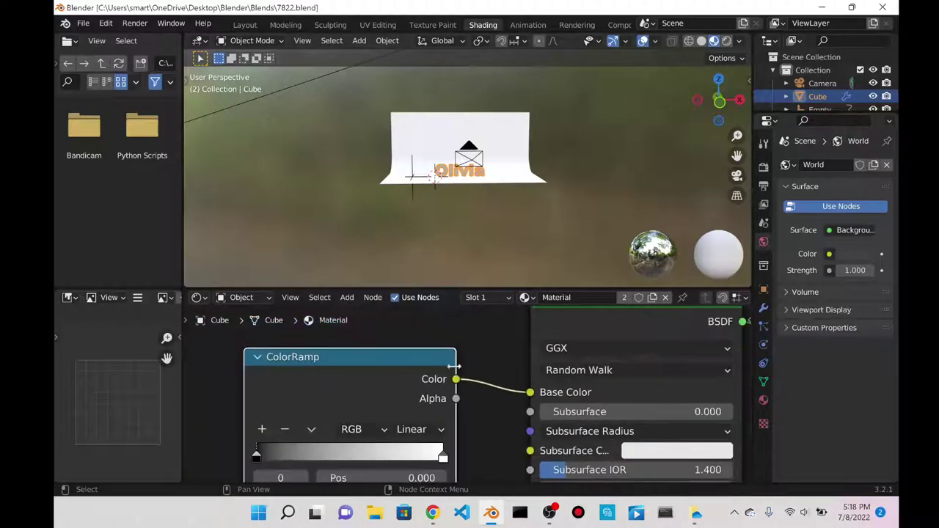
scroll(514, 182, "up", 5)
scroll(289, 210, "down", 5)
scroll(363, 369, "down", 3)
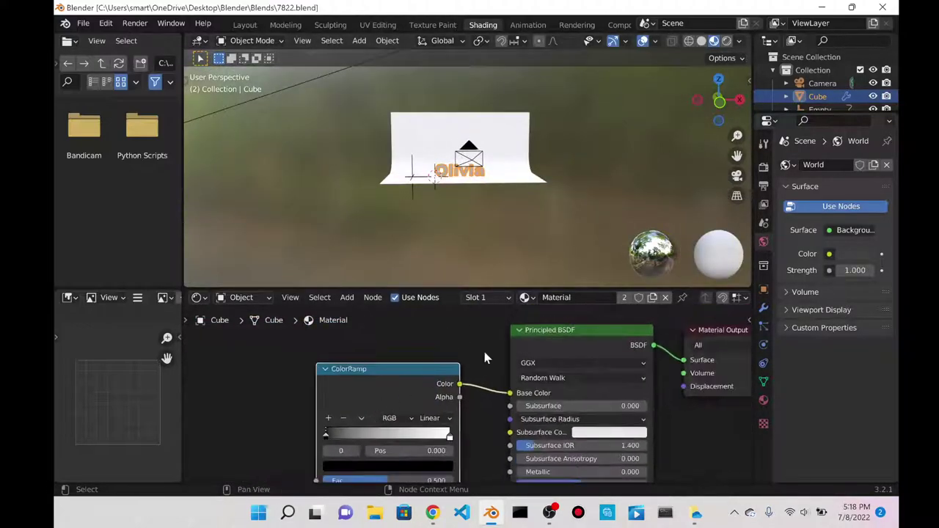
scroll(483, 348, "up", 3)
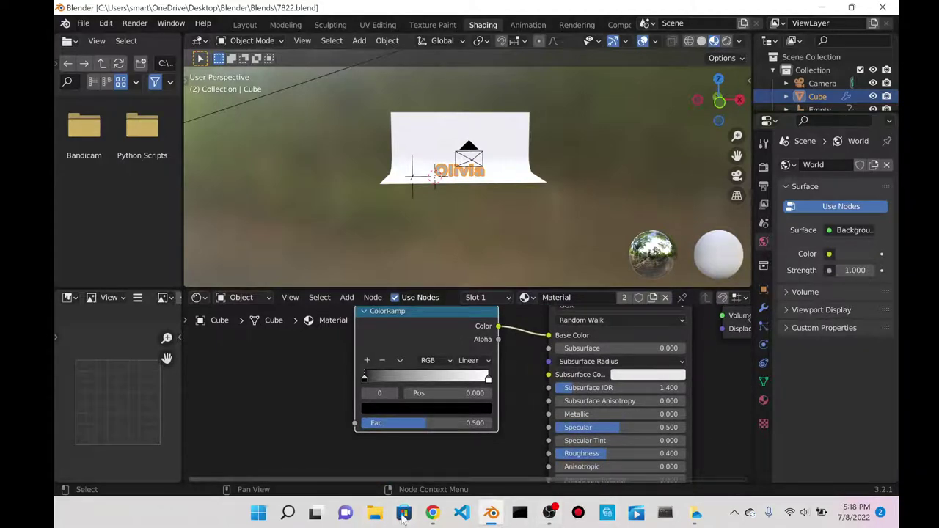
left_click(434, 514)
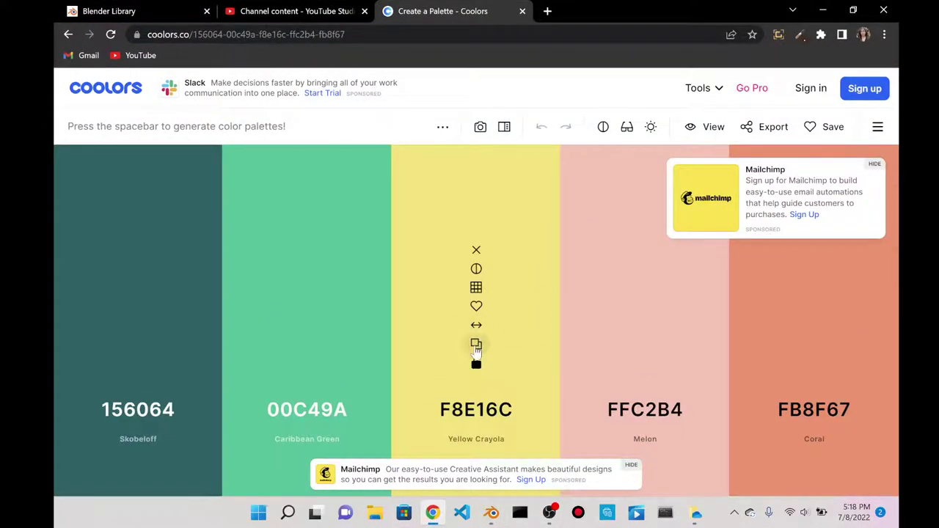
- Set the left ColorRamp stop to the Coolors Yellow Crayola hex code
left_click(476, 345)
left_click(823, 11)
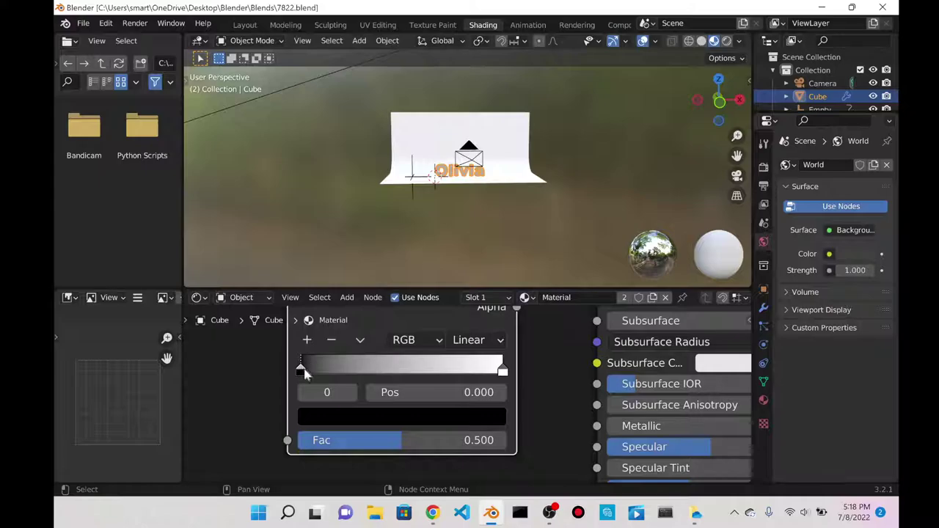
left_click(334, 416)
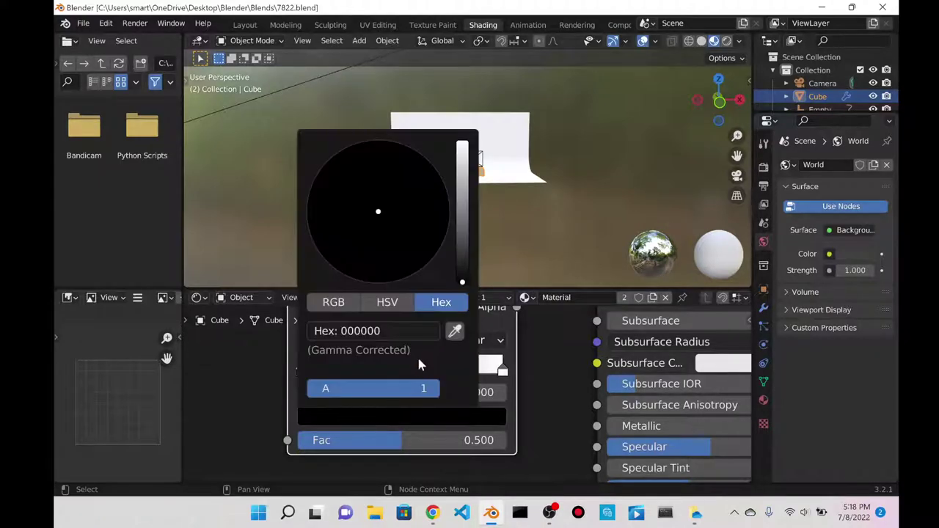
left_click(397, 331)
key("ctrl+v")
key("Return")
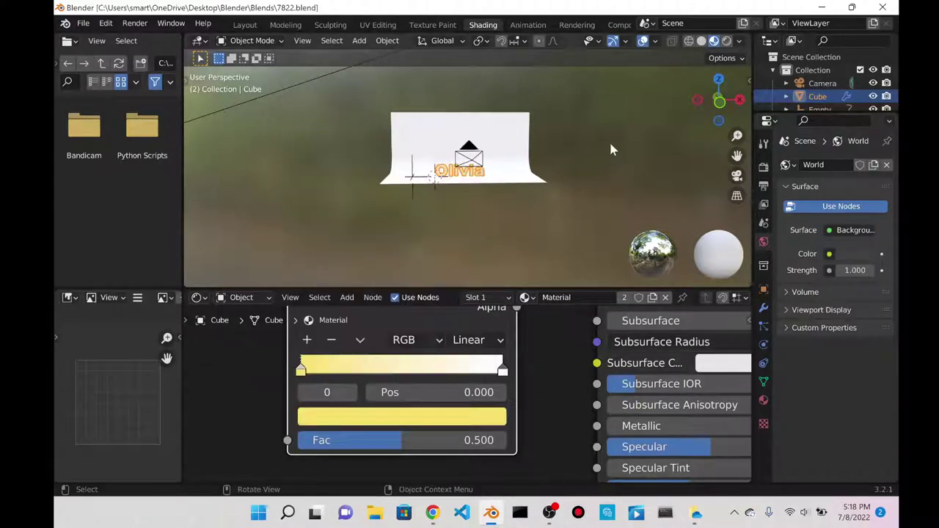
scroll(474, 196, "up", 5)
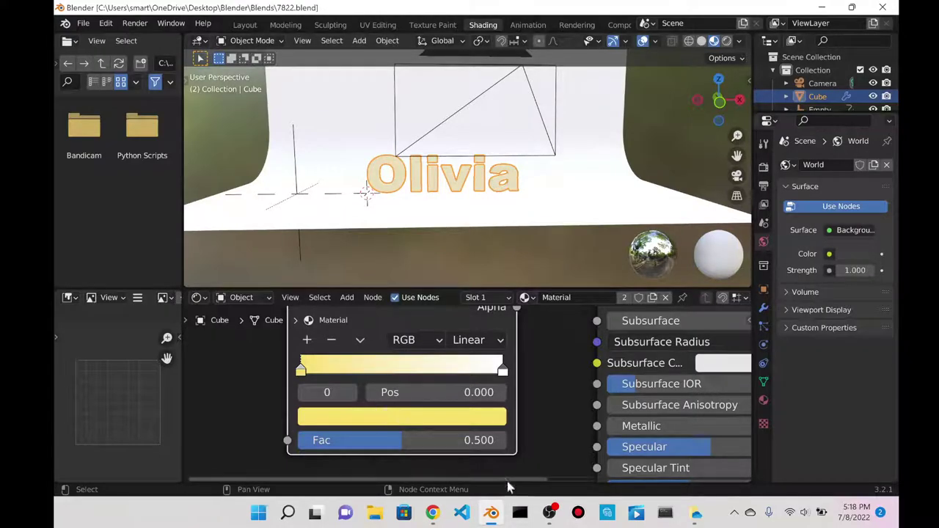
- Set the right ColorRamp stop to the Coolors Caribbean Green hex 00C49A
left_click(444, 514)
left_click(307, 345)
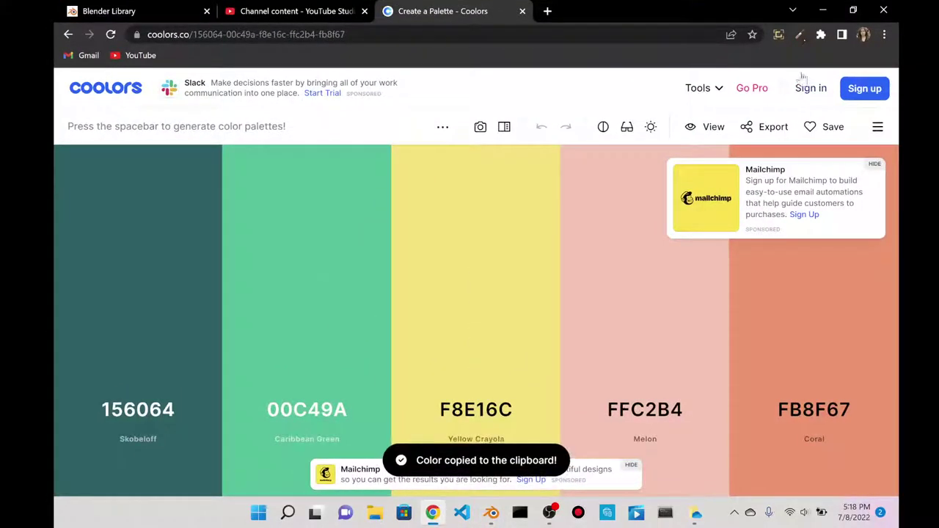
left_click(825, 13)
left_click(502, 372)
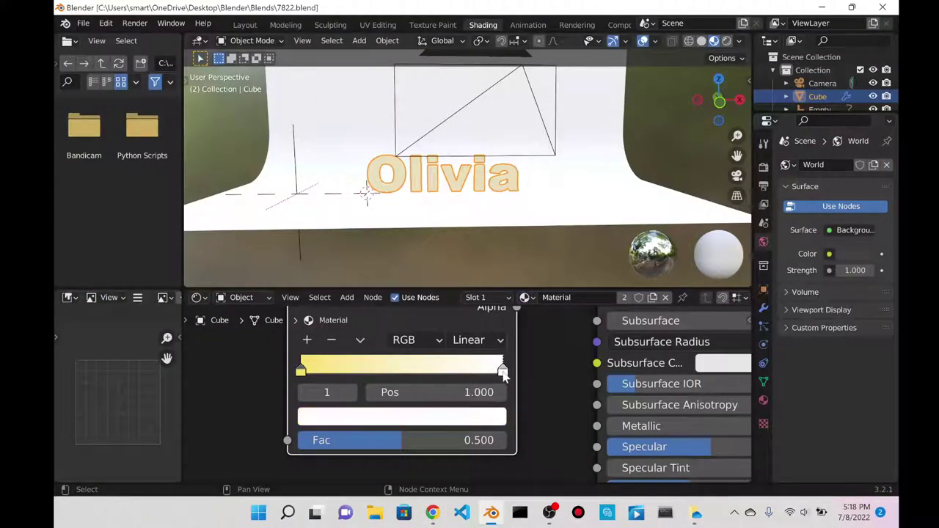
left_click(376, 424)
left_click(352, 330)
key("ctrl+v")
key("Return")
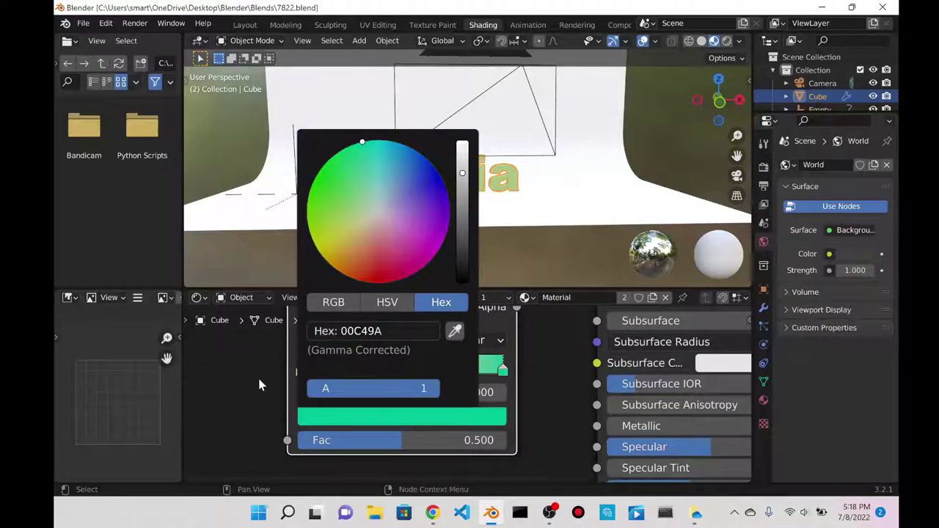
left_click(476, 341)
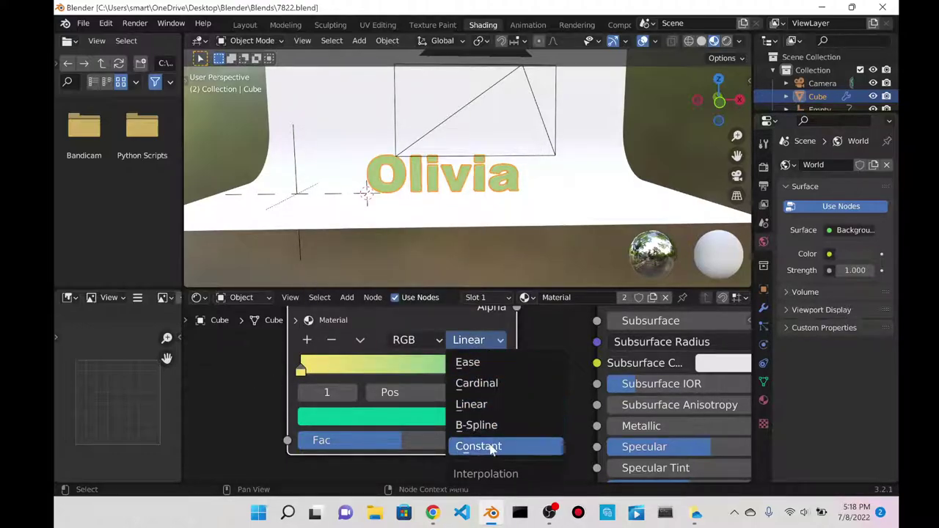
- Switch the ramp to Constant interpolation, slide the green stop left and test Fac
left_click(483, 445)
scroll(545, 352, "down", 1)
scroll(543, 235, "down", 4)
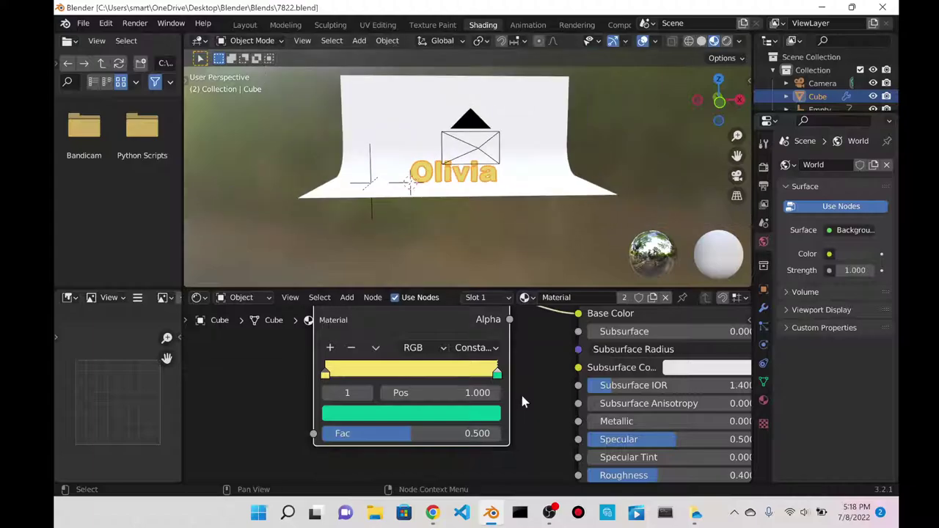
scroll(520, 392, "down", 1)
left_click_drag(491, 379, 417, 379)
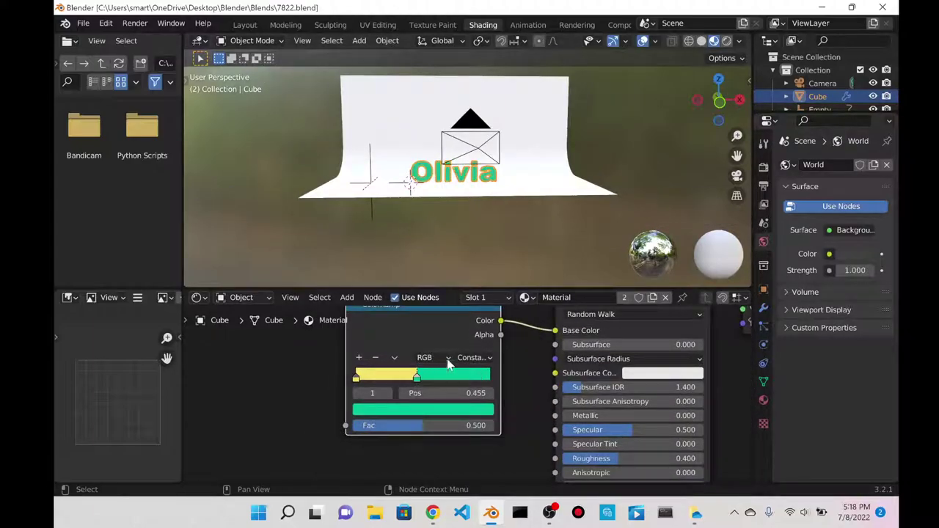
scroll(570, 182, "up", 4)
scroll(517, 367, "up", 1, "shift")
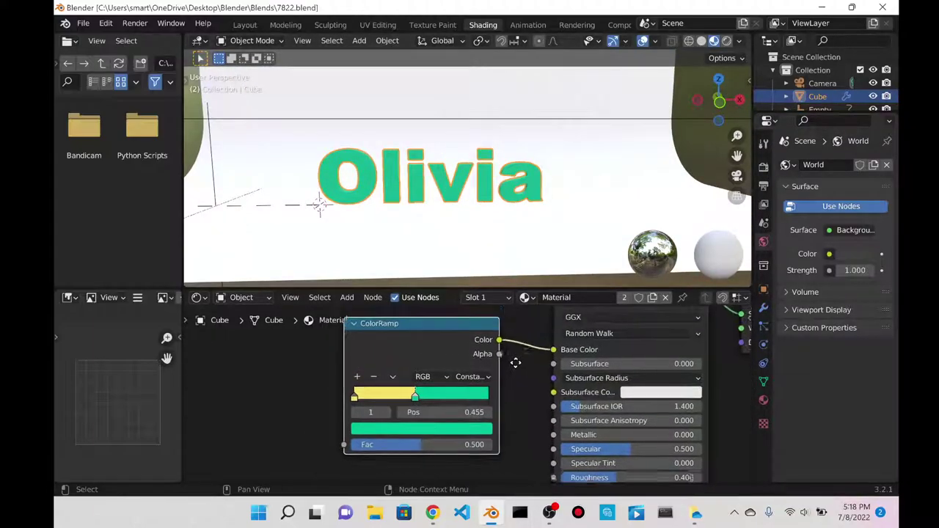
left_click(440, 379)
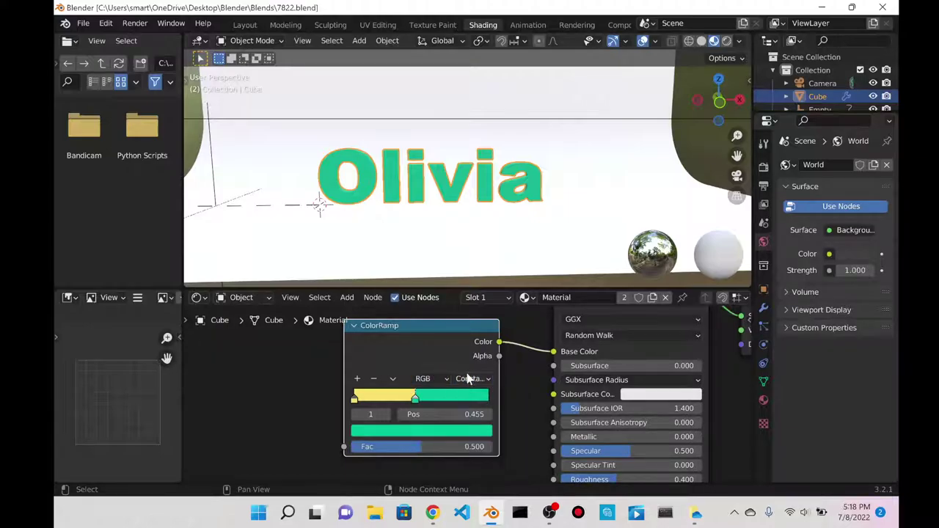
left_click(473, 378)
mouse_move(420, 446)
left_mouse_down()
mouse_move(431, 446)
mouse_move(367, 447)
mouse_move(426, 446)
left_mouse_up()
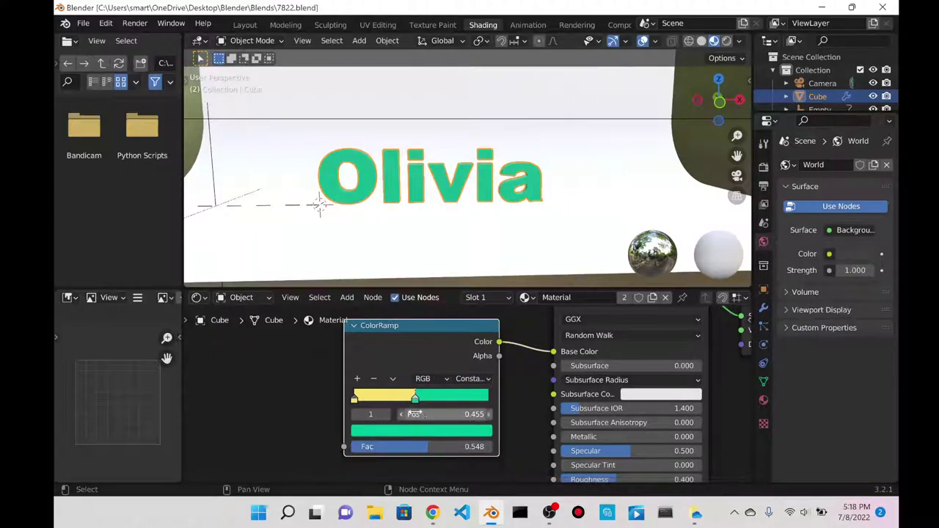
mouse_move(416, 397)
left_mouse_down()
mouse_move(430, 397)
mouse_move(412, 399)
left_mouse_up()
- Compare Cardinal, B-Spline and Ease interpolation on the ramp, returning to Constant
left_click(472, 379)
left_click(474, 410)
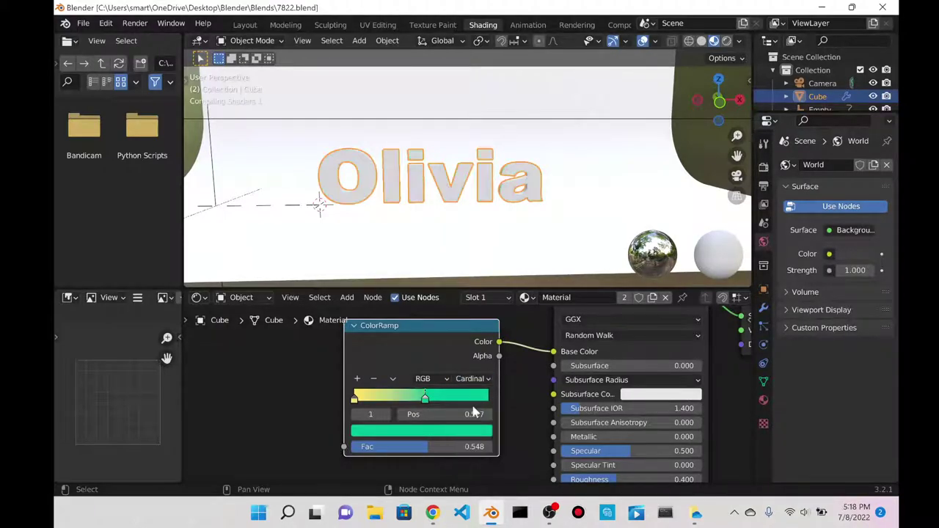
left_click(477, 379)
left_click(472, 436)
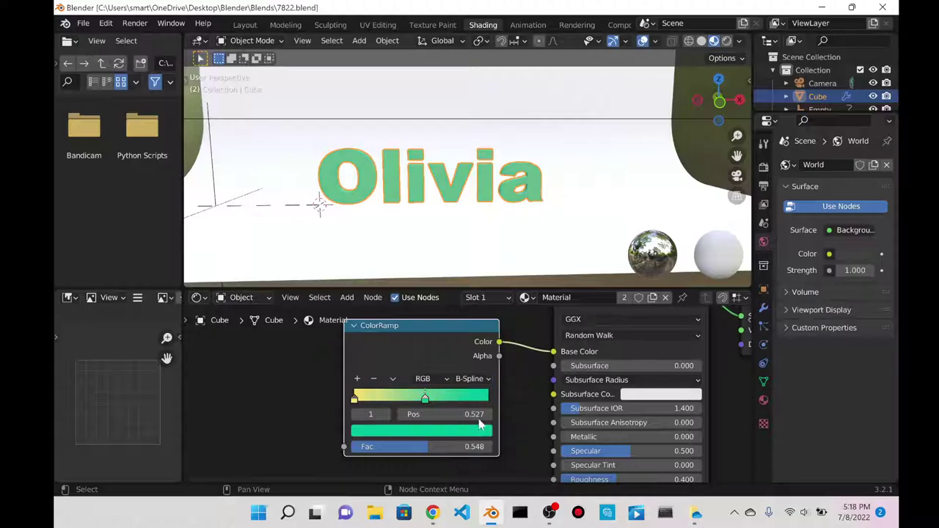
left_click(479, 379)
left_click(484, 449)
left_click(477, 379)
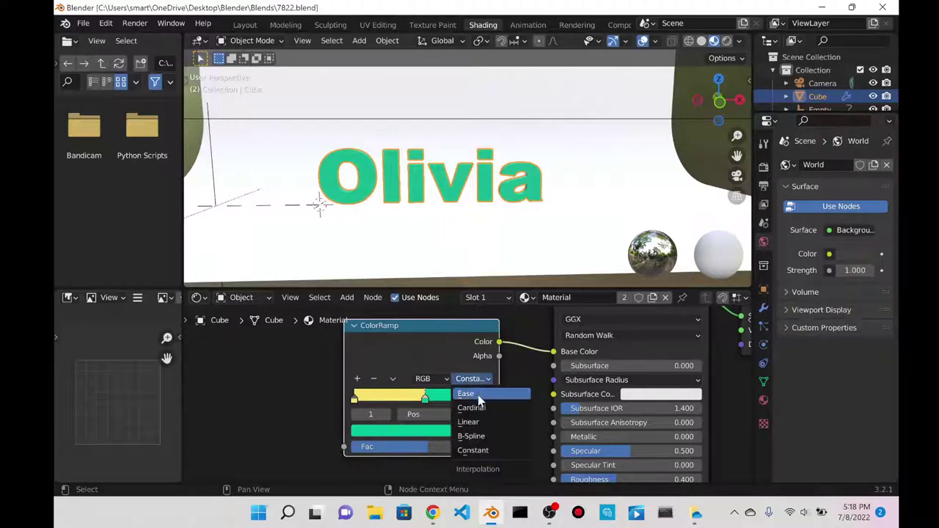
left_click(478, 395)
left_click(474, 380)
left_click(471, 408)
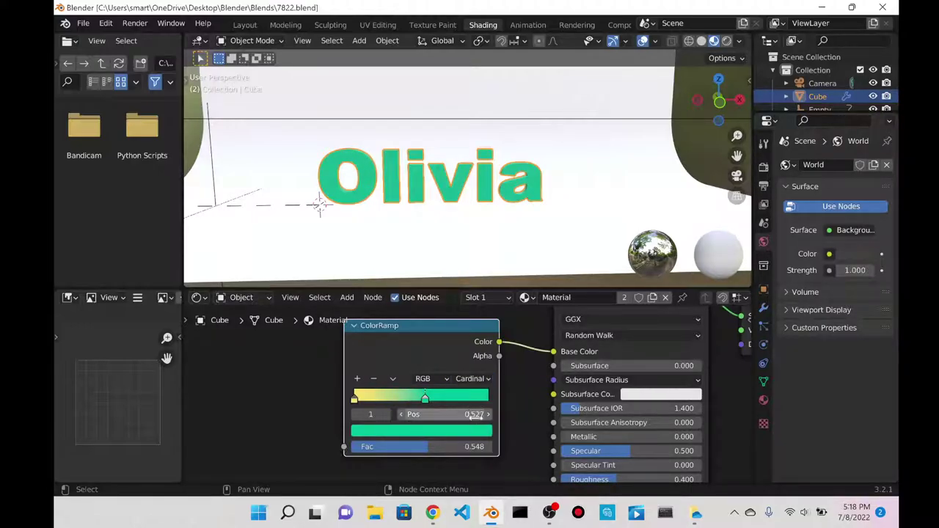
left_click(472, 379)
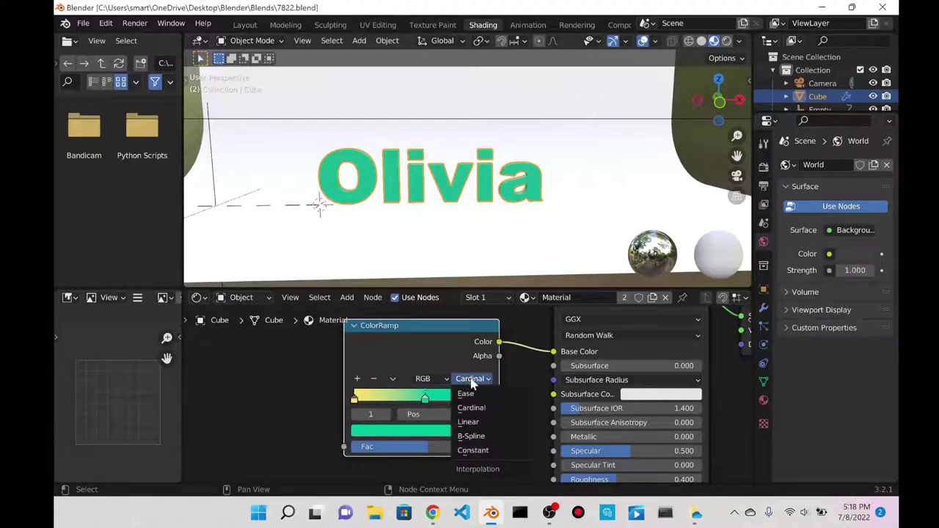
left_click(476, 450)
- Try Ease and Linear, reposition both stops near 0.47, then set Constant again
middle_click_drag(383, 230, 411, 235)
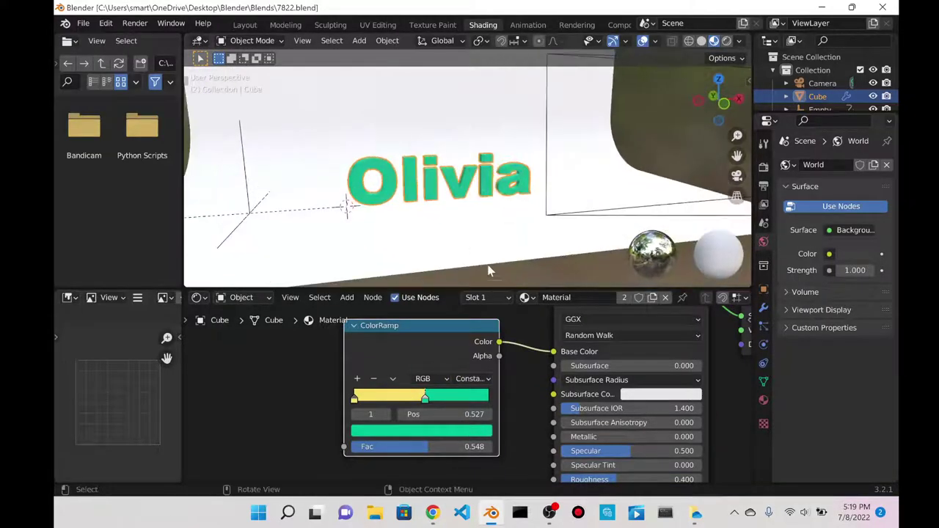
left_click_drag(424, 400, 422, 396)
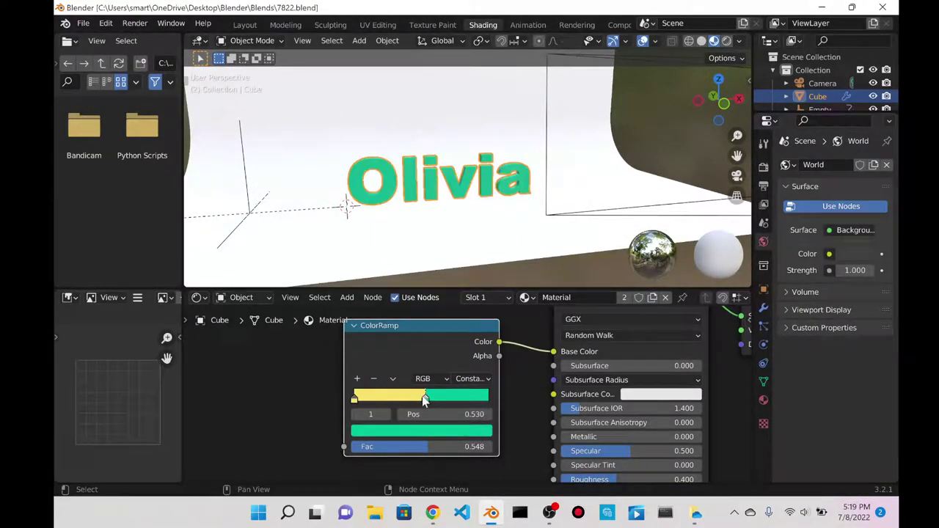
left_click(469, 378)
left_click(467, 395)
left_click(470, 379)
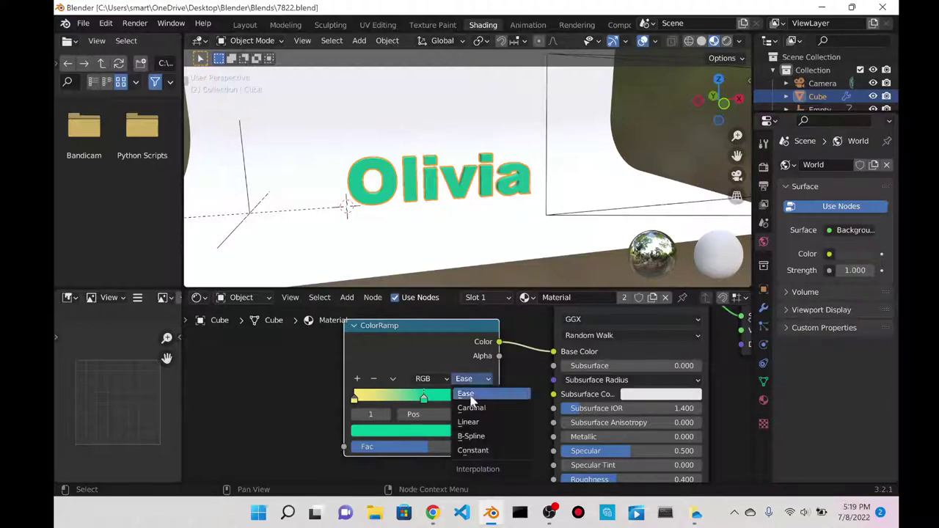
left_click(469, 422)
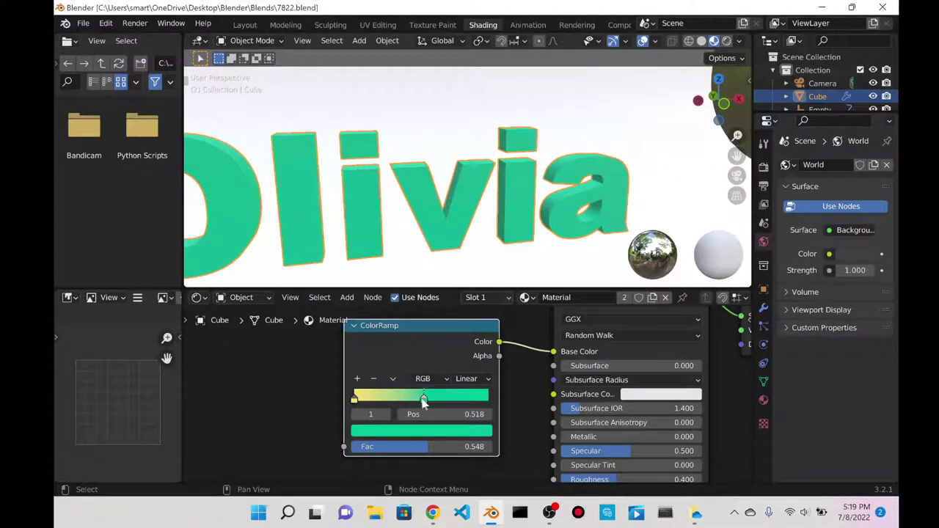
mouse_move(424, 400)
left_mouse_down()
mouse_move(458, 400)
mouse_move(394, 400)
mouse_move(452, 404)
mouse_move(421, 399)
left_mouse_up()
left_click_drag(356, 400, 424, 408)
left_click(473, 379)
left_click(486, 449)
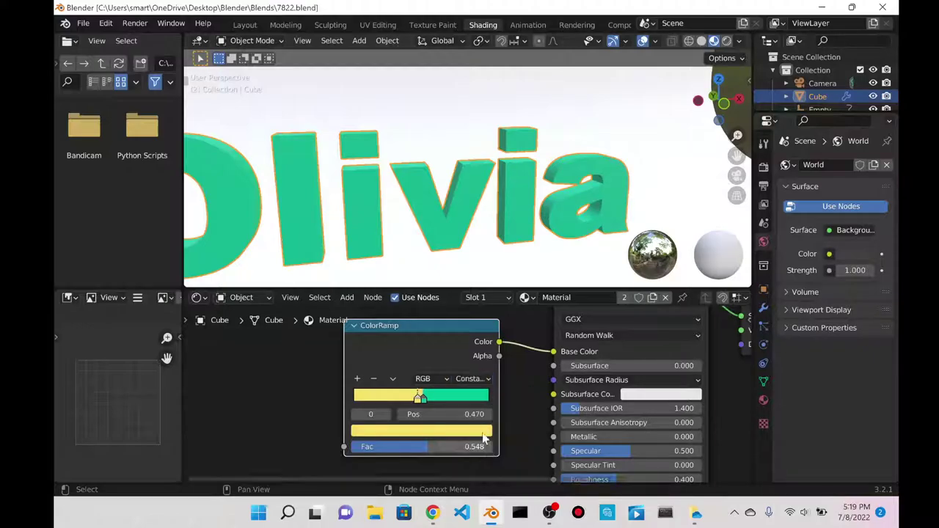
scroll(477, 378, "down", 2)
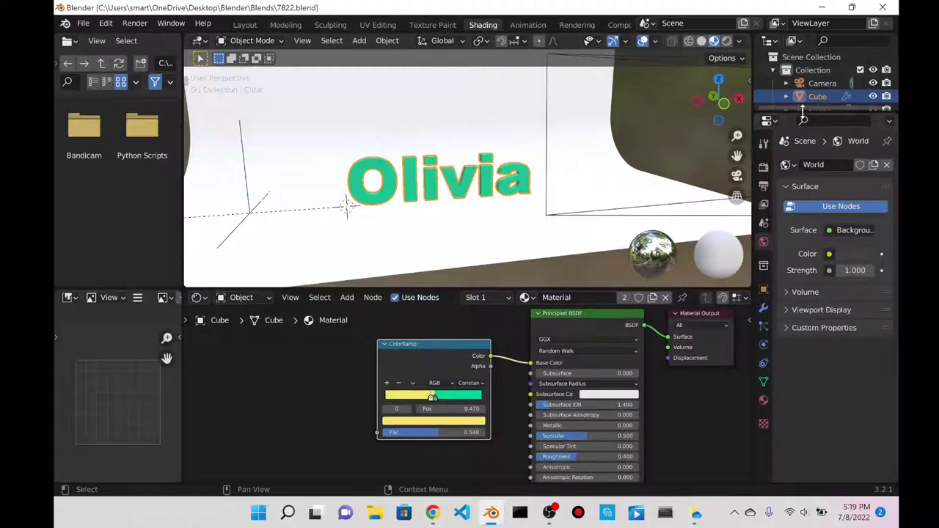
- Enlarge the outliner to list all objects and try dragging Cube into the node graph
left_click_drag(804, 110, 804, 179)
left_click_drag(835, 96, 265, 373)
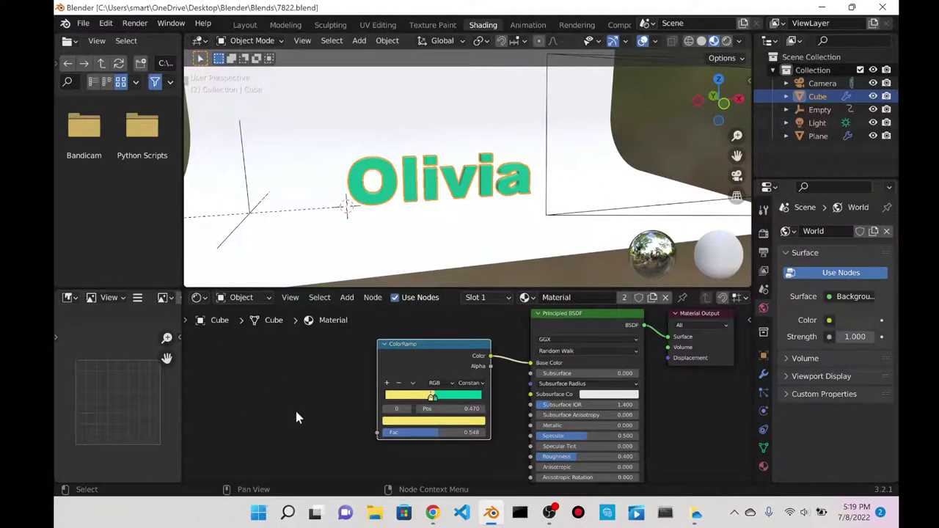
left_click_drag(819, 96, 795, 98)
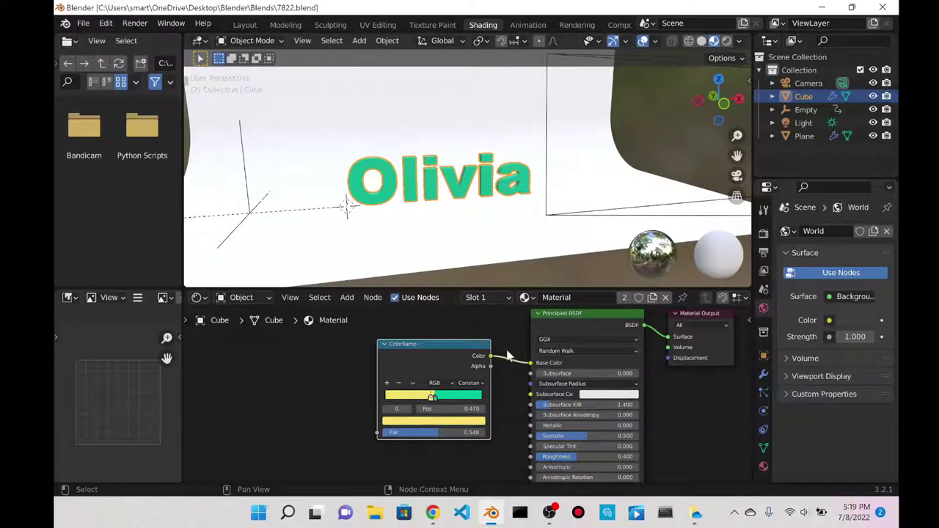
- Search for a 'random' node via Shift+A, cancel it, and browse the Edit menu
scroll(506, 356, "up", 1)
key("shift+a")
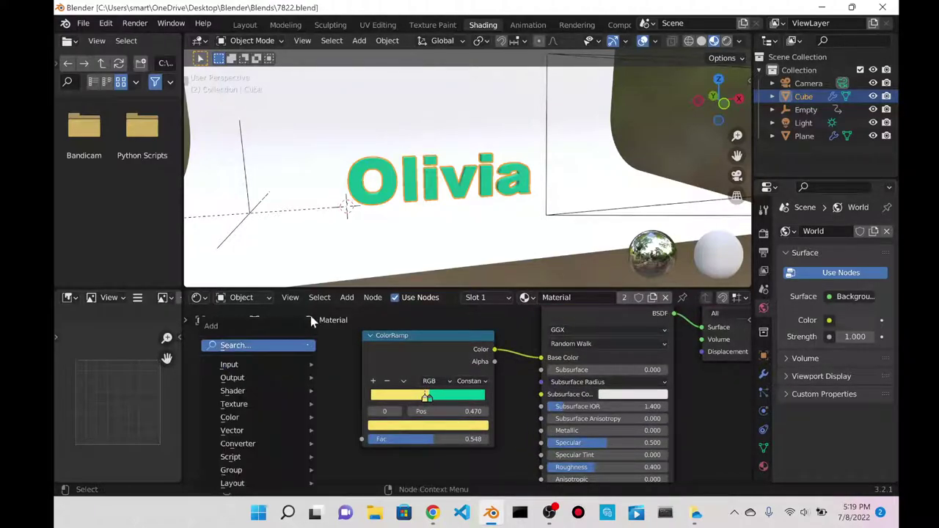
left_click(291, 349)
type("random")
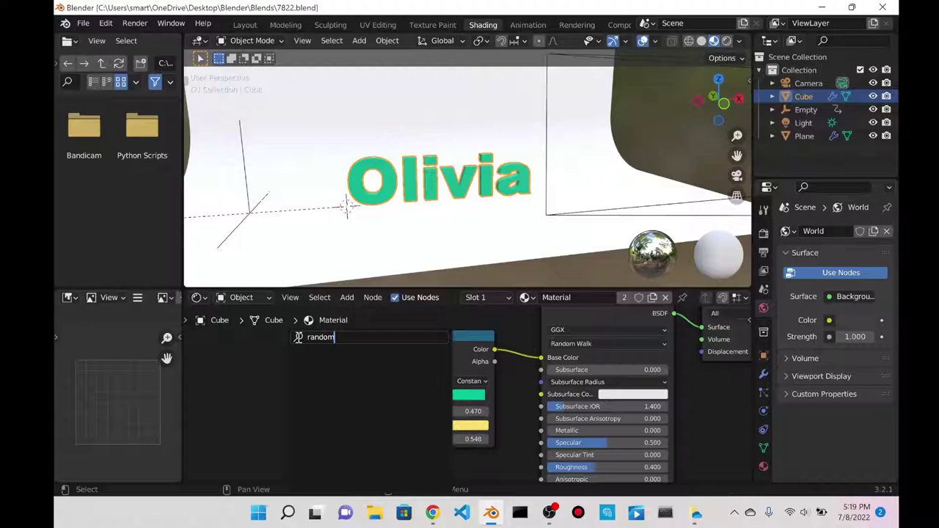
key("BackSpace")
key("BackSpace")
key("BackSpace")
key("BackSpace")
key("BackSpace")
key("BackSpace")
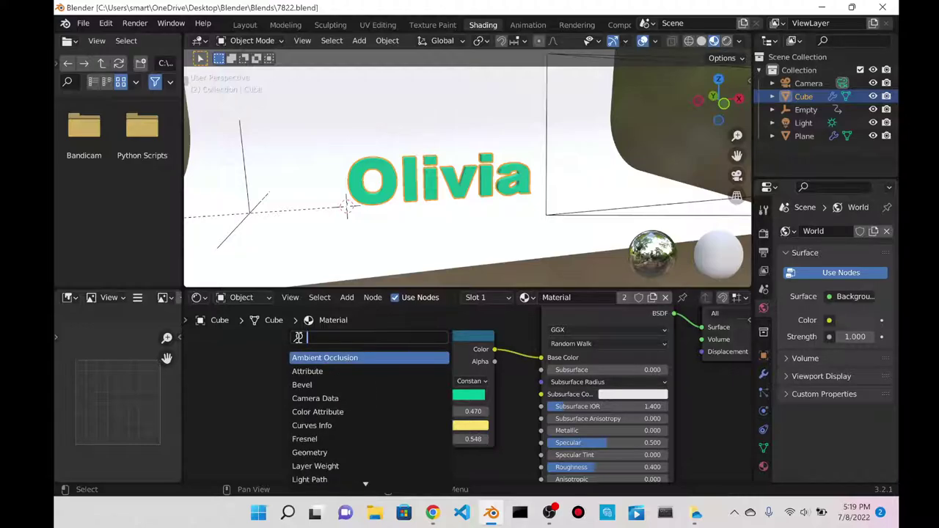
key("Escape")
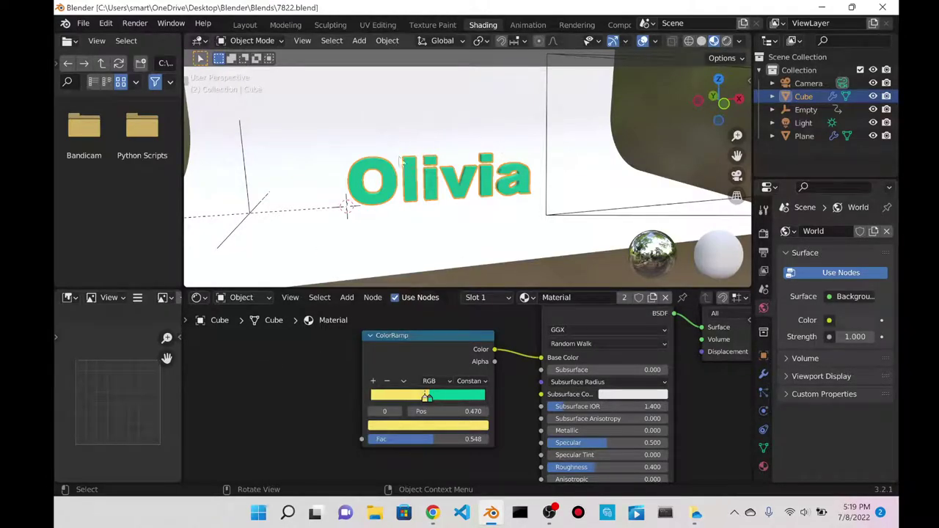
left_click(112, 26)
- Nudge the ColorRamp colour split to 0.459 and check the Olivia text
middle_click_drag(637, 260, 490, 129)
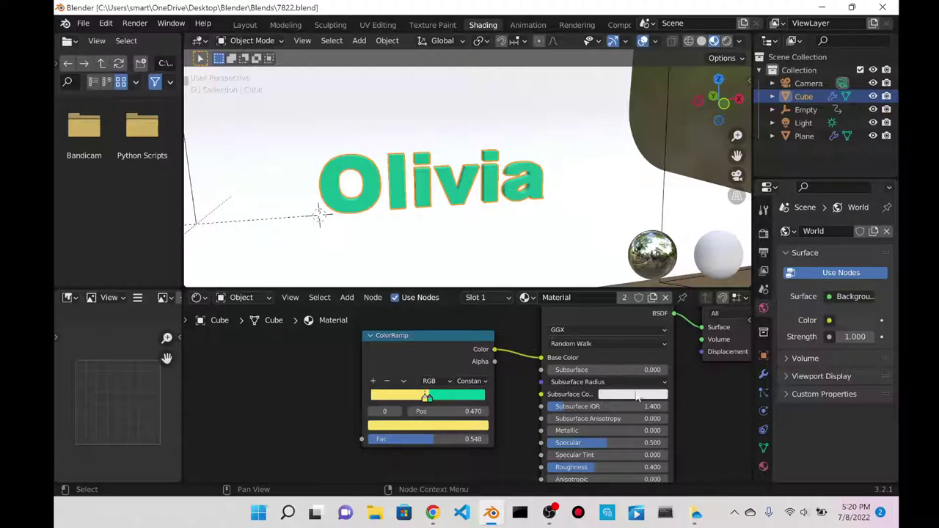
scroll(565, 360, "down", 2)
scroll(565, 360, "up", 3)
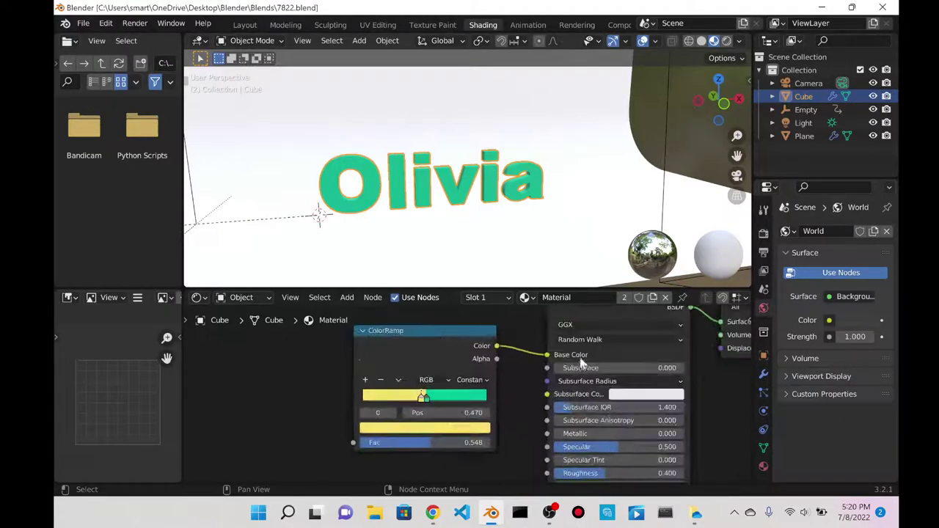
mouse_move(427, 403)
left_mouse_down()
mouse_move(445, 400)
mouse_move(418, 405)
left_mouse_up()
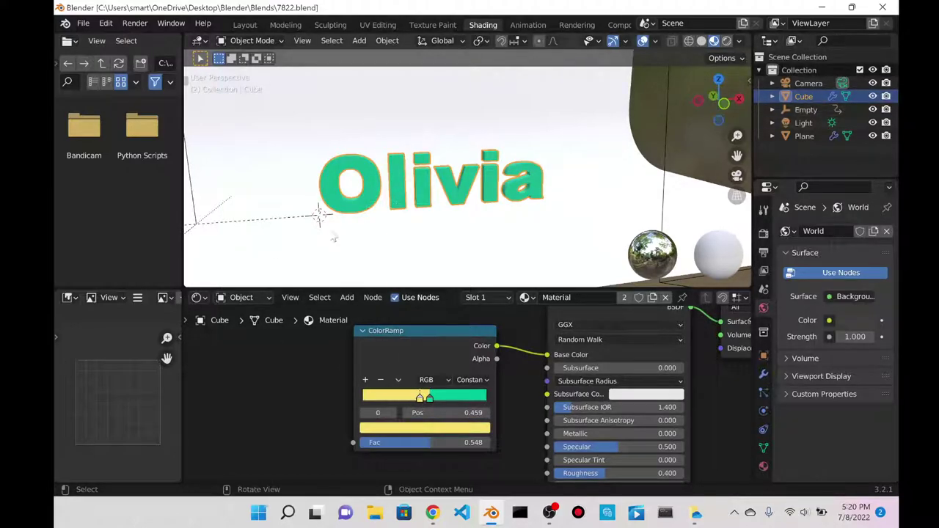
- Try dragging the Cube, Empty, Plane and Camera objects into the node graph
left_click_drag(334, 238, 272, 363)
left_click_drag(246, 366, 266, 369)
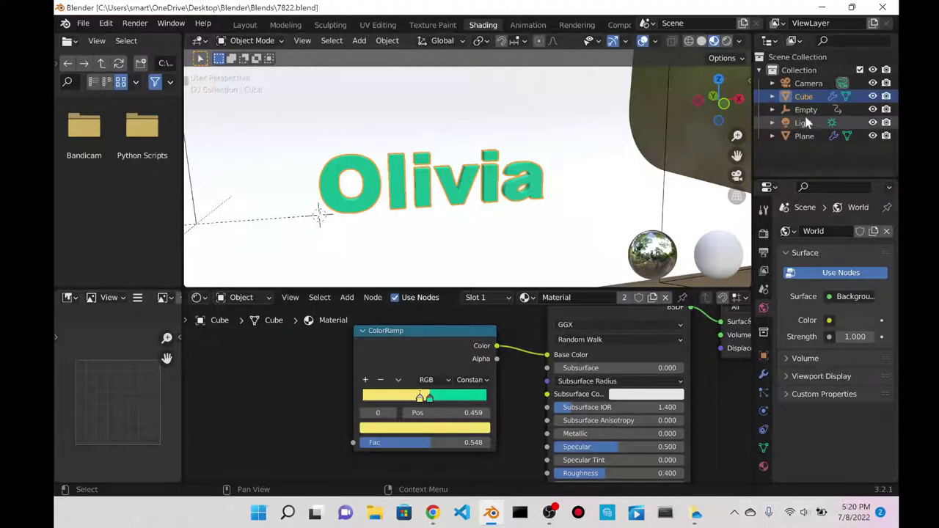
left_click_drag(806, 110, 258, 369)
mouse_move(807, 135)
left_mouse_down()
mouse_move(248, 345)
mouse_move(807, 131)
mouse_move(812, 139)
left_mouse_up()
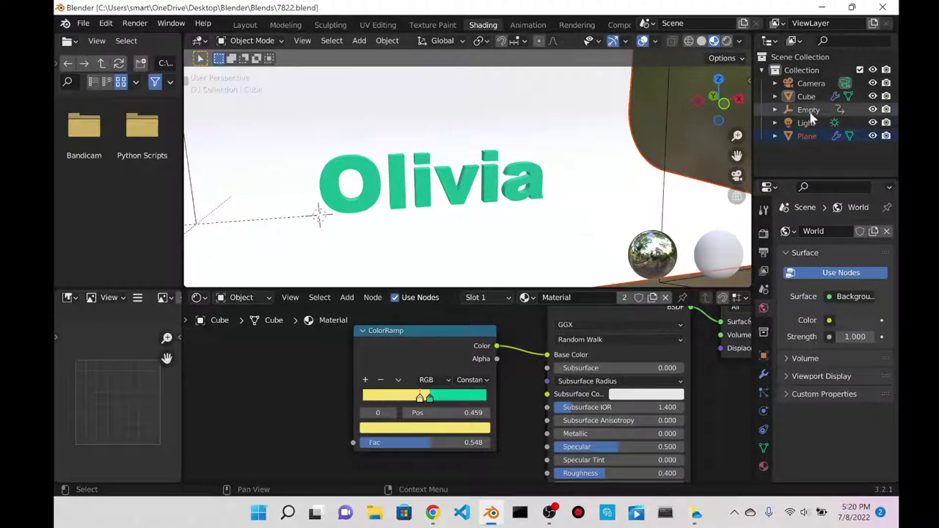
left_click_drag(811, 82, 744, 108)
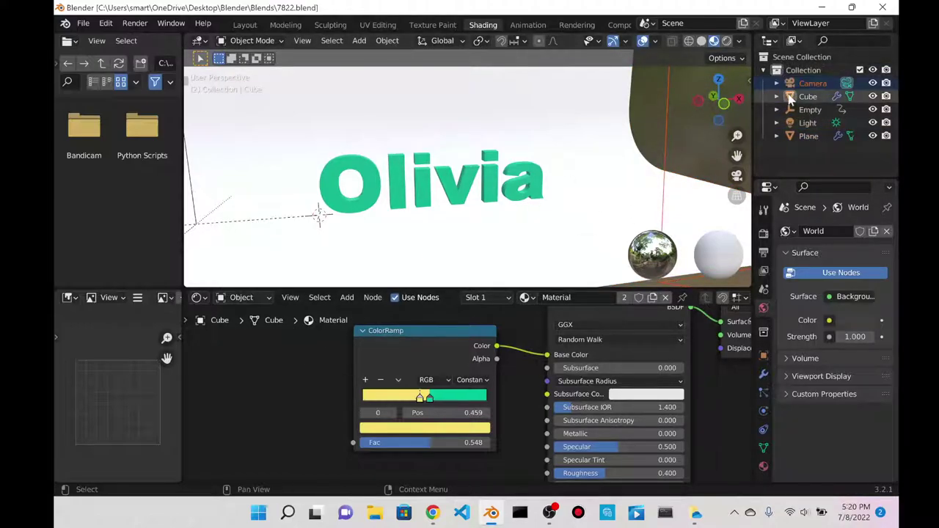
scroll(301, 377, "down", 1)
scroll(336, 348, "up", 2)
- Add an Object Info node and connect its Random output to the ramp's Fac
left_click(346, 298)
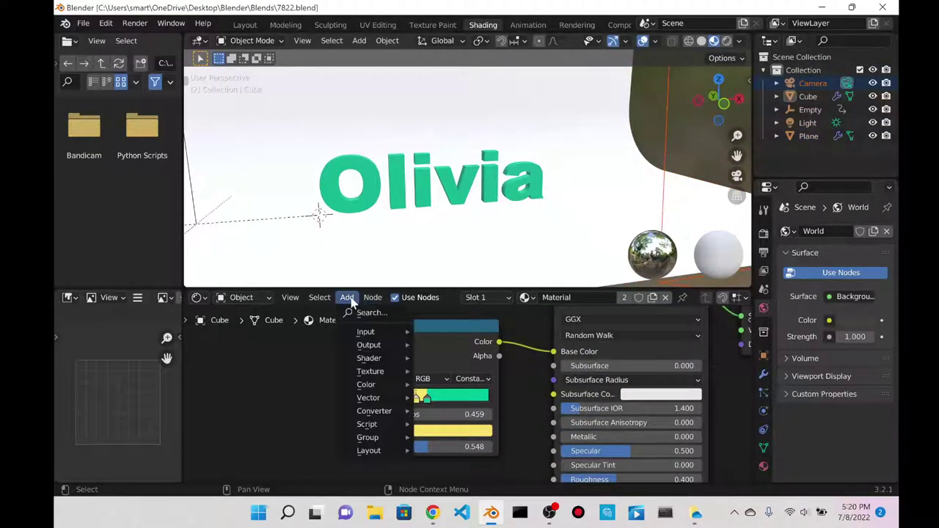
left_click(378, 313)
type("obje")
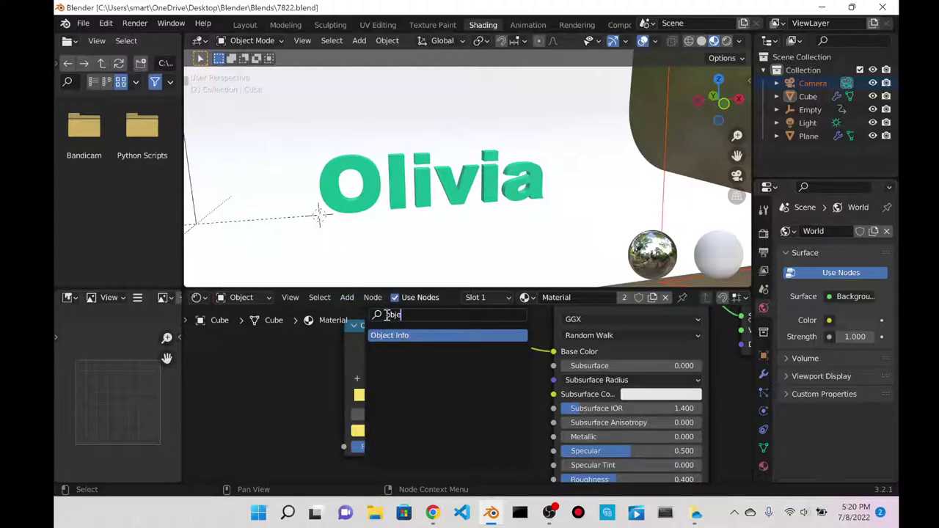
key("Return")
left_click(272, 417)
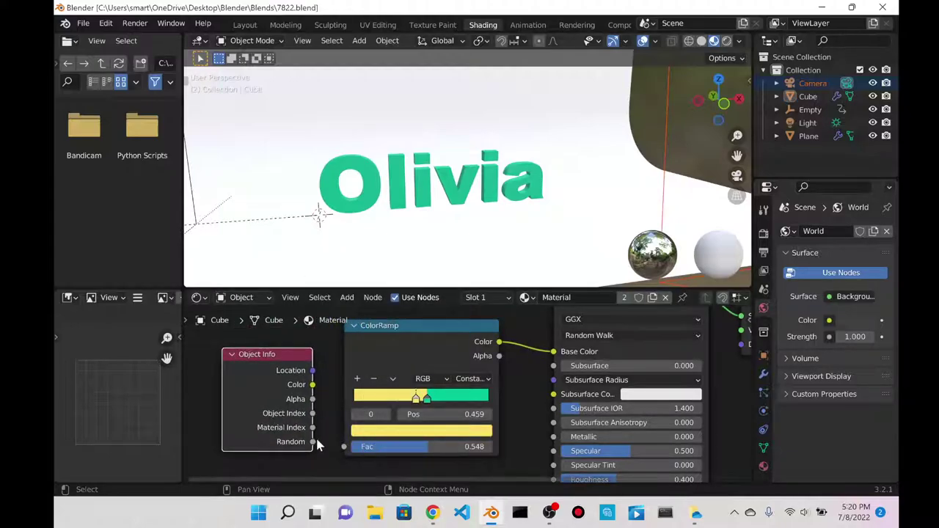
left_click_drag(313, 442, 344, 447)
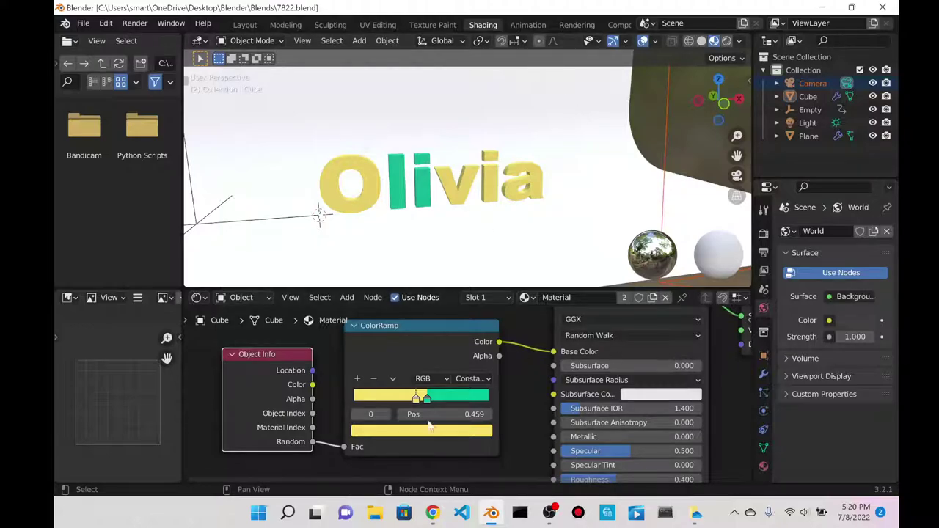
- Reposition the ramp stops, with green at 0.653 and the first stop at 0.309
left_click(477, 380)
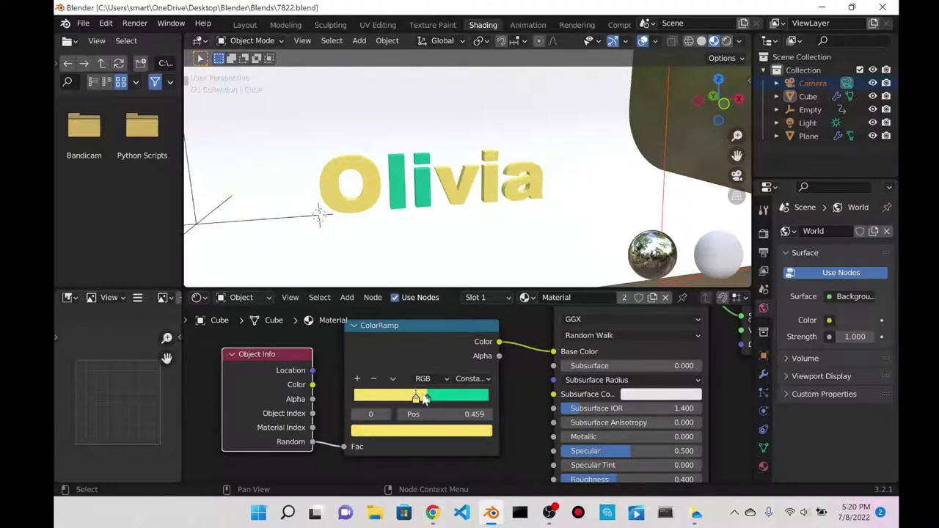
left_click_drag(415, 400, 339, 404)
mouse_move(428, 403)
left_mouse_down()
mouse_move(480, 403)
mouse_move(389, 403)
mouse_move(444, 405)
left_mouse_up()
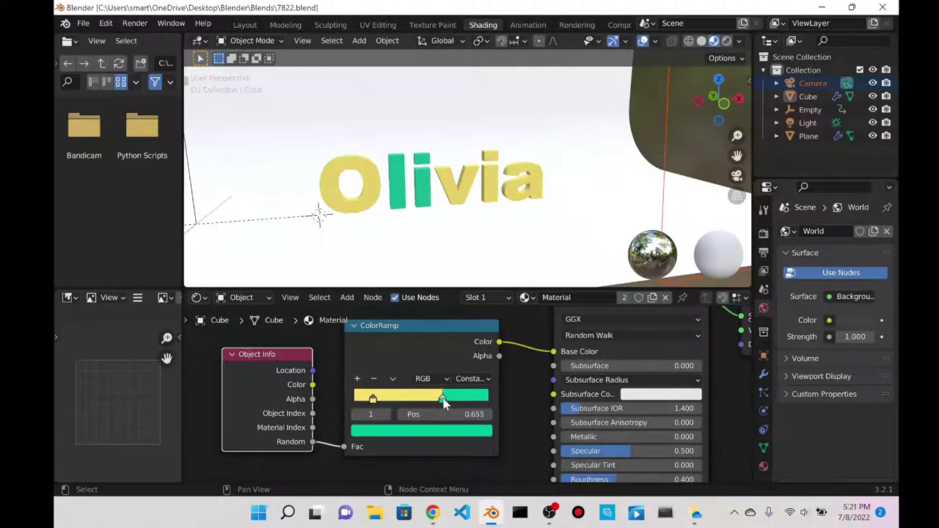
left_click_drag(383, 406, 436, 400)
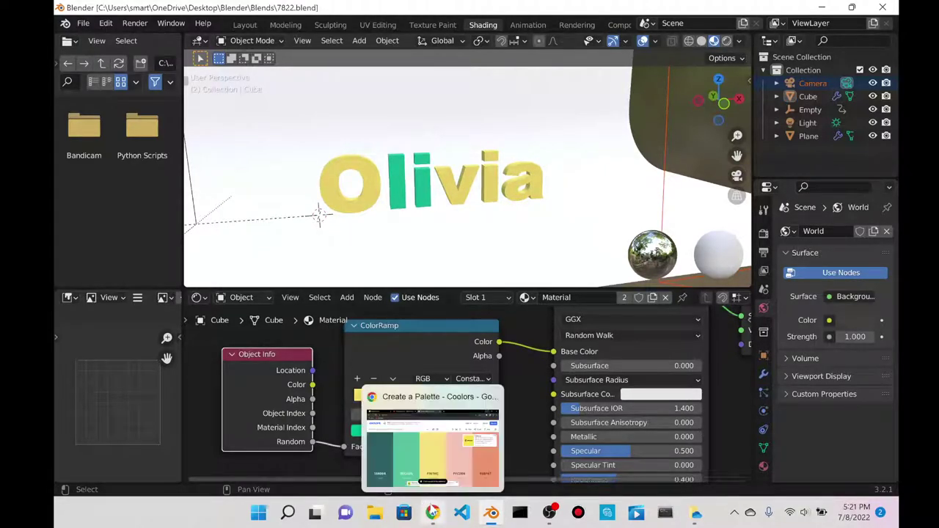
- Copy the Coral hex code FB8F67 from the Coolors palette
left_click(433, 512)
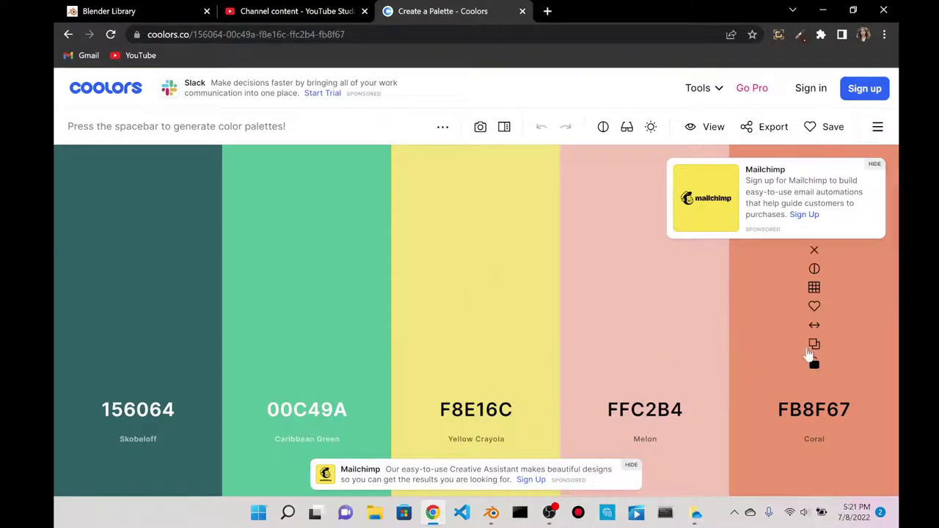
left_click(811, 344)
left_click(824, 10)
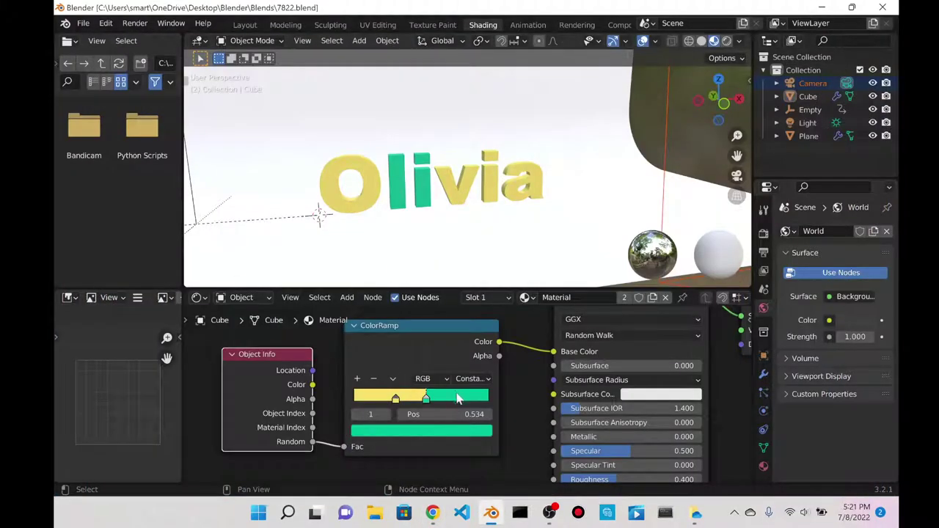
- Add a third ColorRamp stop coloured coral FB8F67
left_click(358, 381)
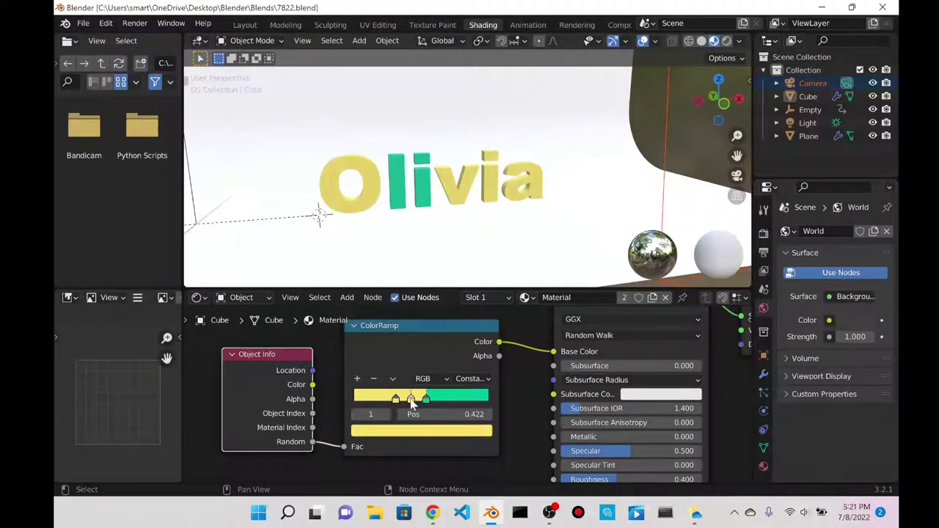
left_click(423, 431)
left_click(389, 373)
key("ctrl+v")
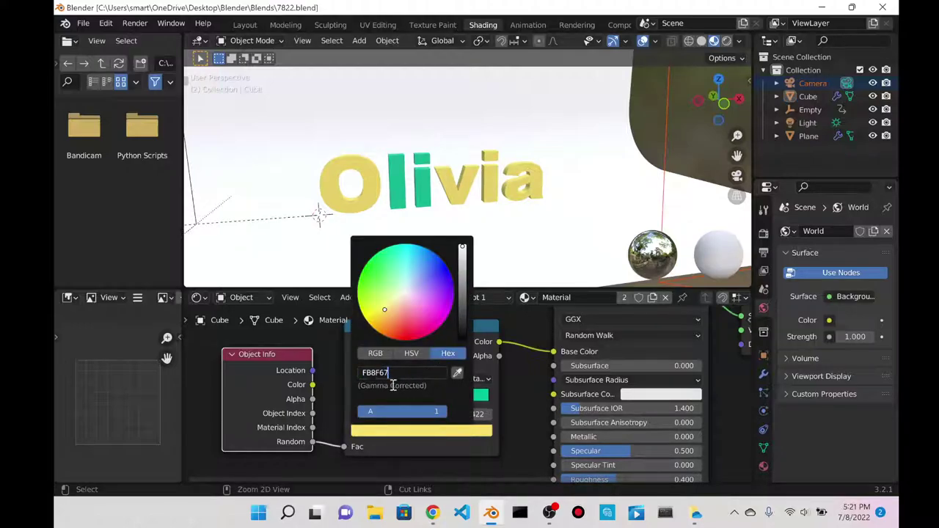
key("Return")
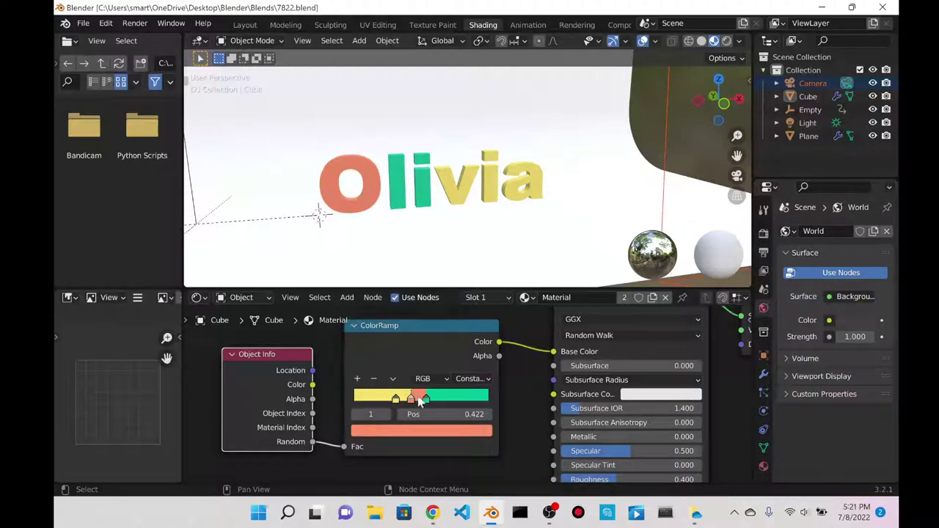
- Space the stops with coral at 0.340 and green at 0.693, and shift the Object Info node
left_click_drag(421, 400, 456, 403)
left_click_drag(392, 399, 375, 403)
left_click_drag(463, 405, 443, 403)
mouse_move(286, 380)
left_mouse_down()
mouse_move(309, 356)
mouse_move(271, 371)
left_mouse_up()
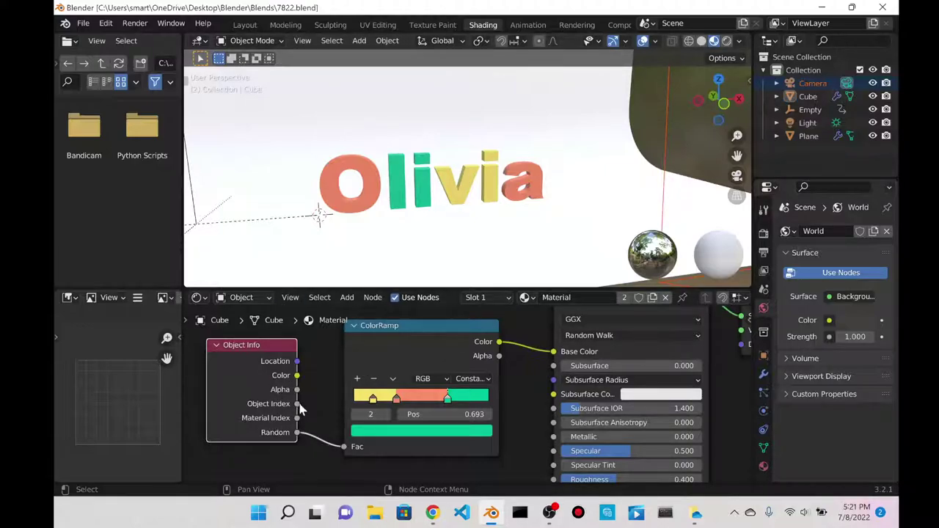
mouse_move(298, 404)
left_mouse_down()
mouse_move(327, 424)
mouse_move(300, 402)
left_mouse_up()
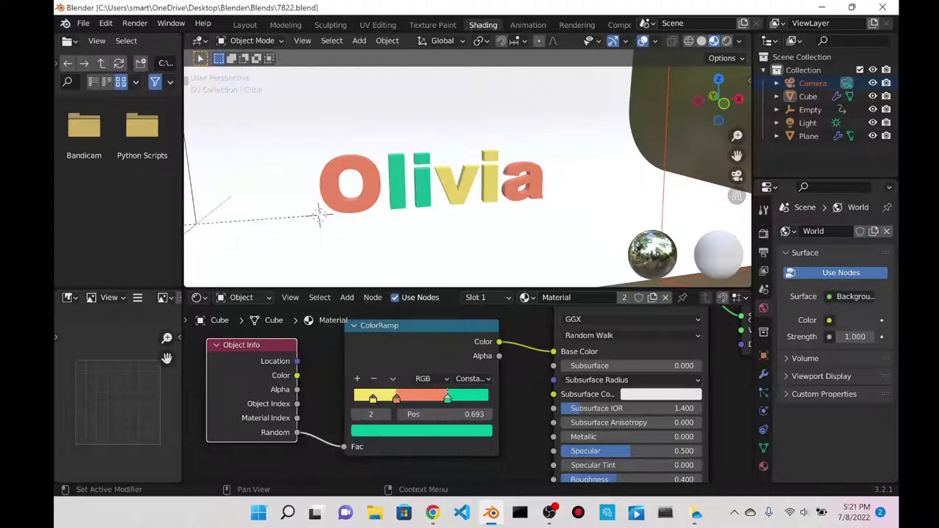
left_click_drag(745, 249, 688, 254)
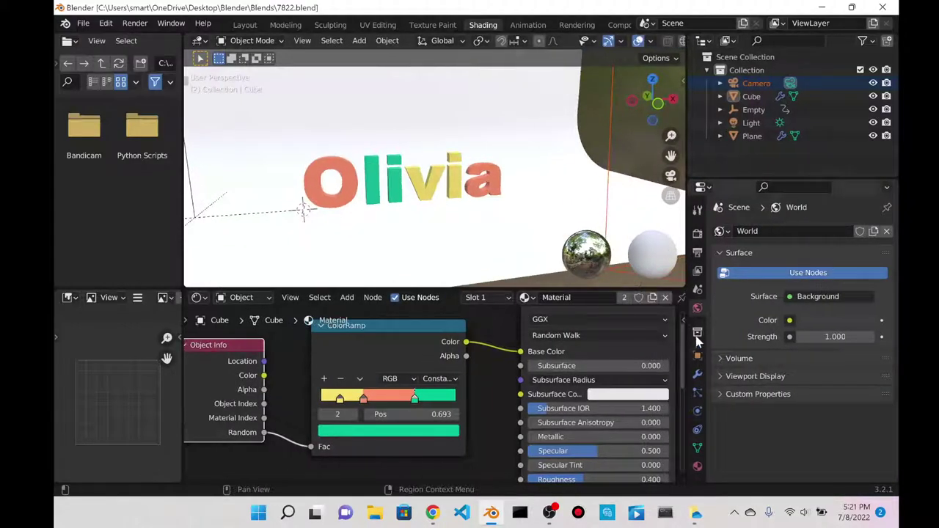
- Collapse the Frame Range, Format, Output and Sampling panels in the Scene, Output and Render properties
left_click(698, 290)
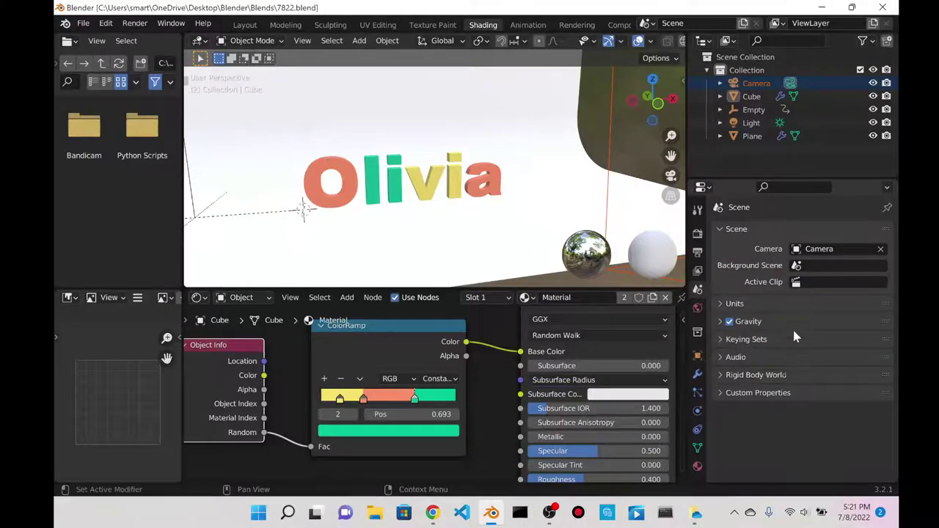
left_click(699, 254)
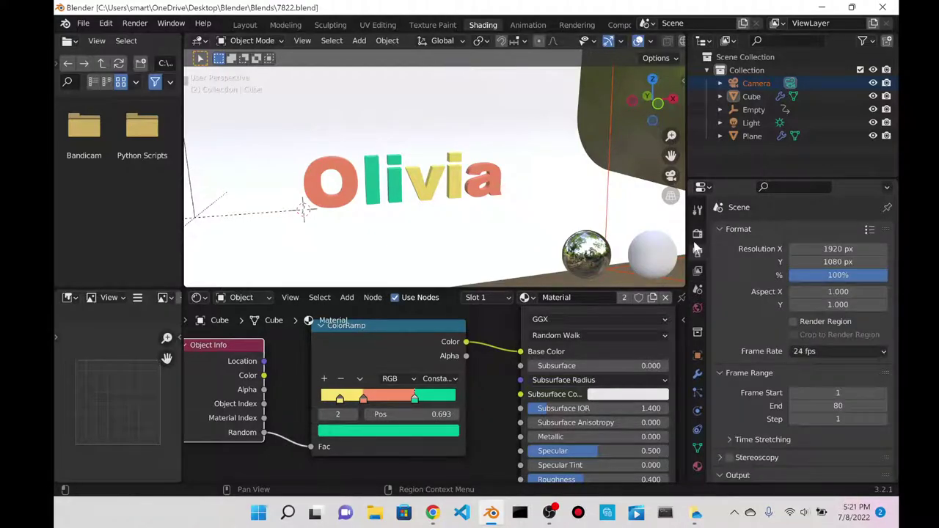
left_click(744, 373)
left_click(728, 229)
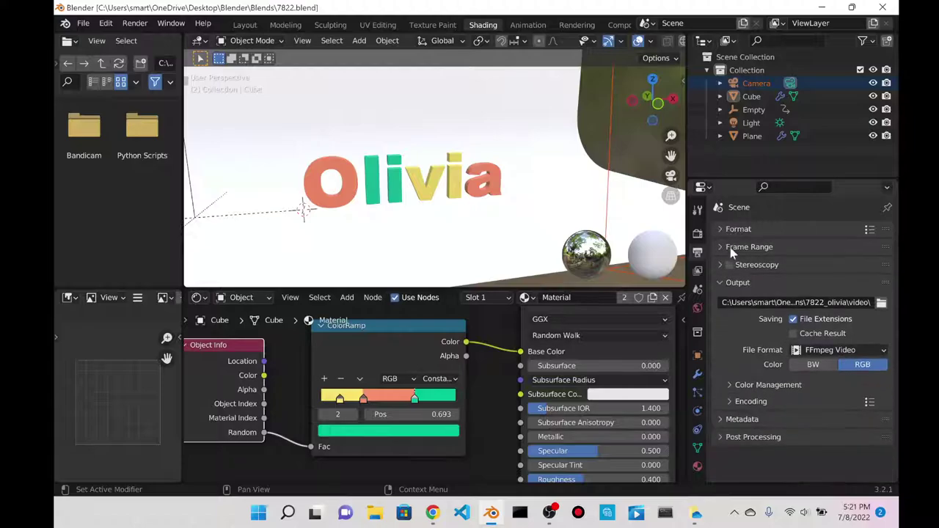
left_click(732, 282)
left_click(698, 233)
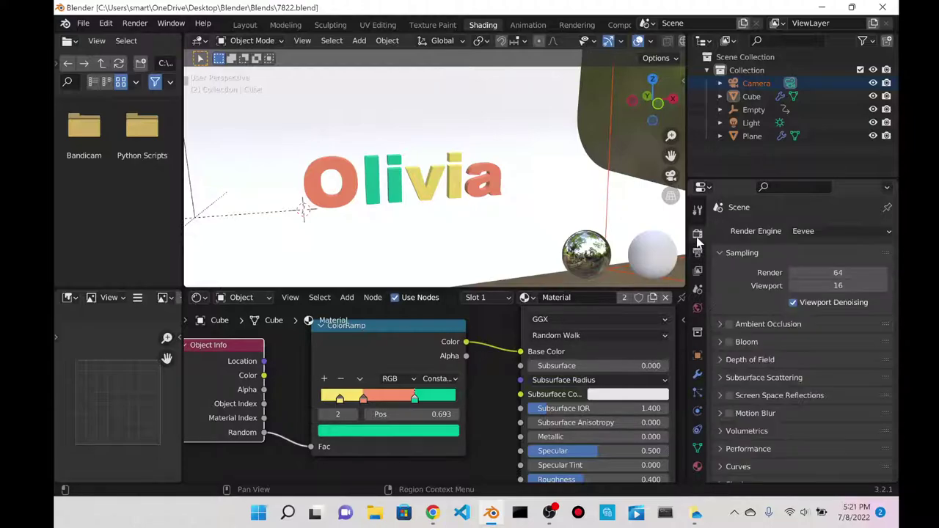
left_click(737, 251)
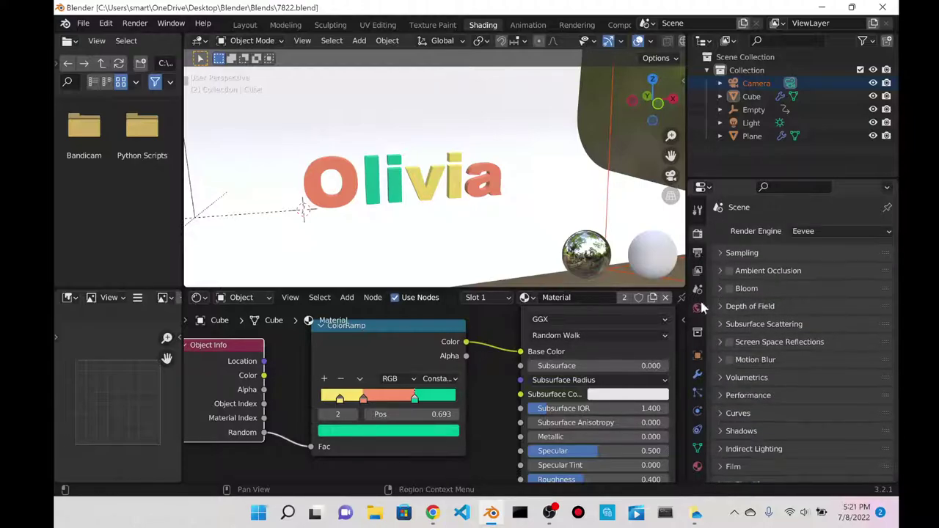
- Return to the World properties and drag the Properties border right to narrow it
left_click(699, 291)
left_click(697, 310)
left_click(698, 291)
left_click(697, 309)
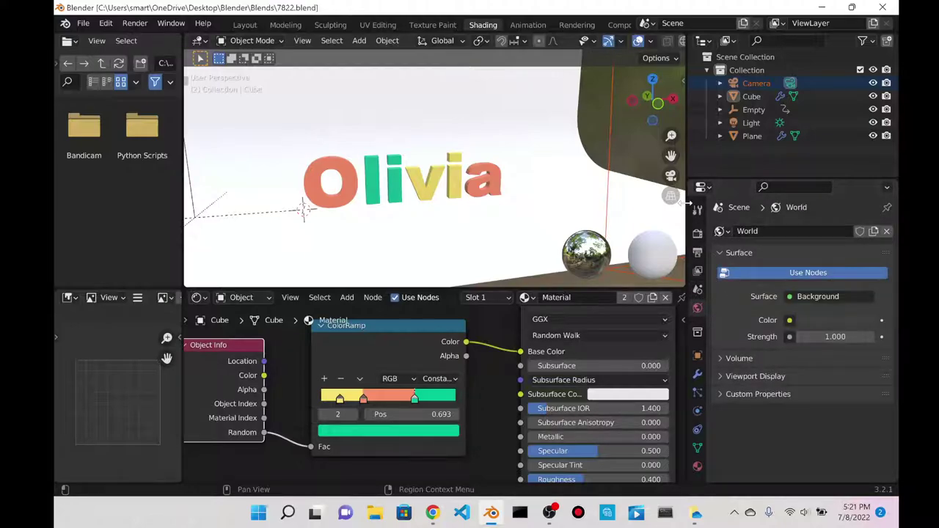
left_click_drag(687, 209, 862, 210)
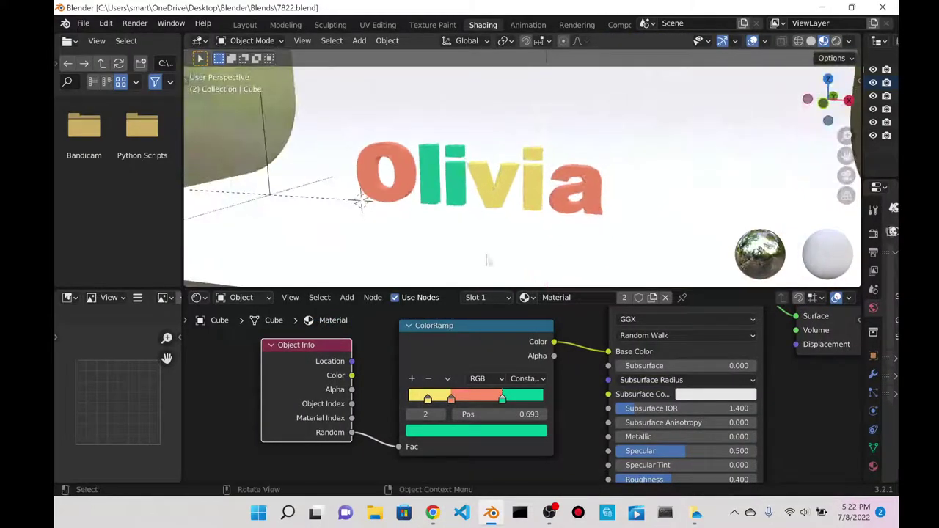
- Switch to the Layout workspace and orbit to see the letters past the camera
scroll(690, 154, "down", 8)
scroll(690, 154, "up", 3)
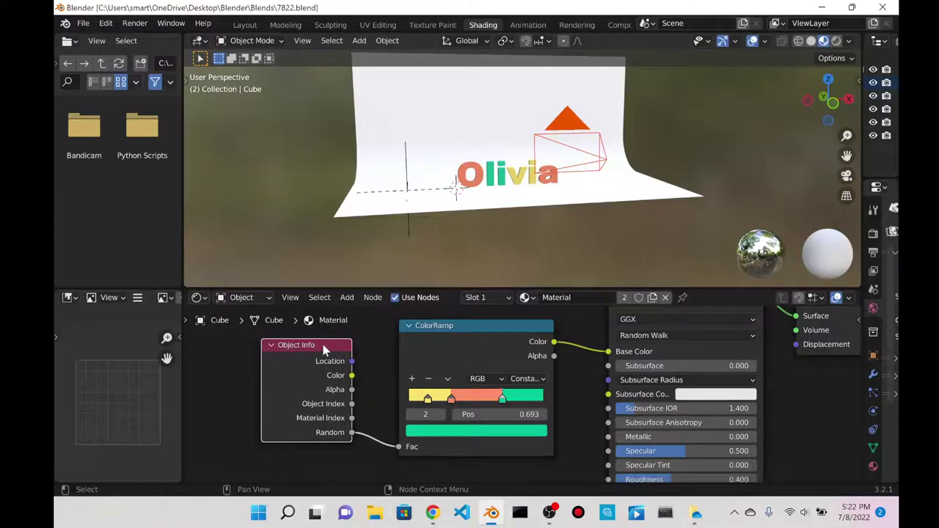
scroll(758, 176, "up", 5)
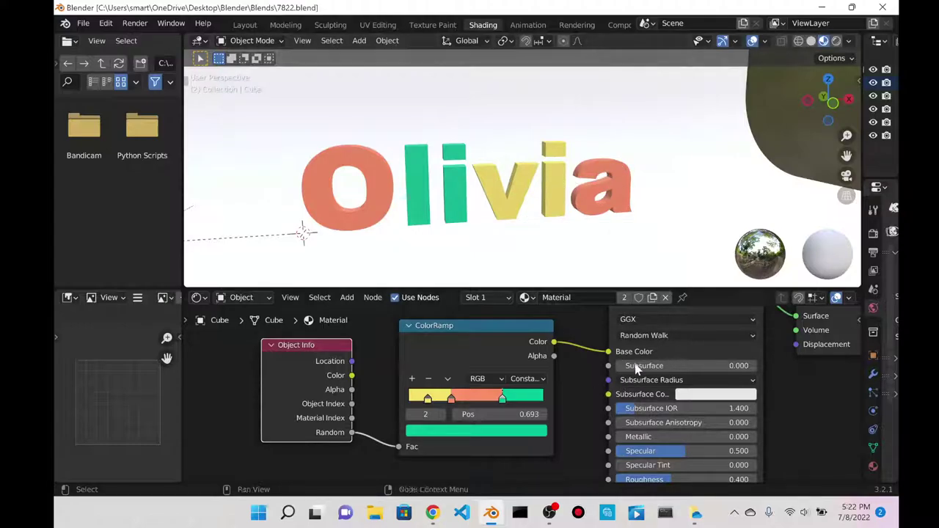
scroll(470, 92, "down", 3)
left_click(245, 27)
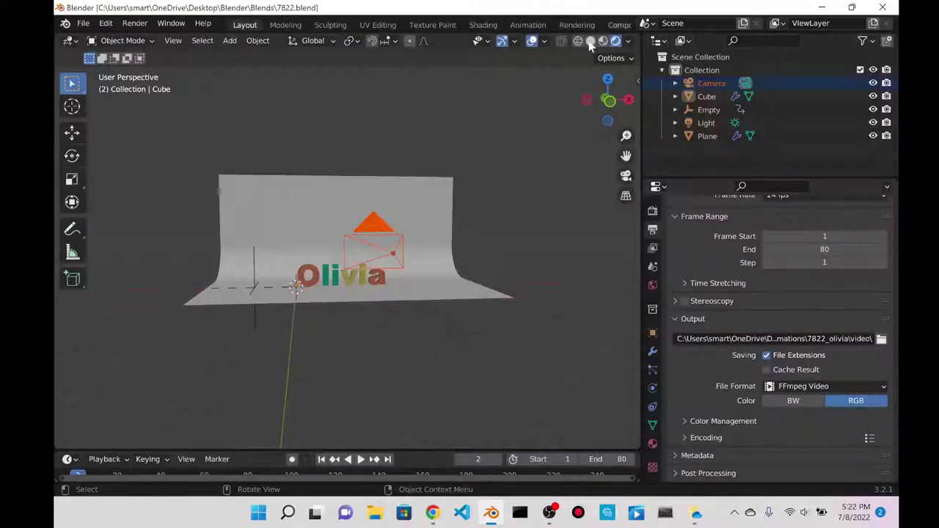
mouse_move(440, 308)
middle_mouse_down()
mouse_move(465, 283)
mouse_move(429, 339)
middle_mouse_up()
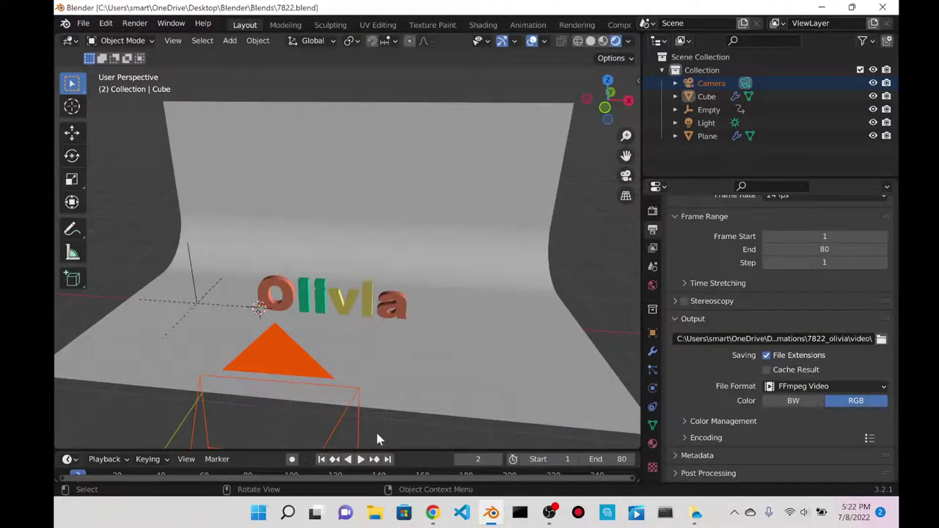
- Play the bouncing animation, stop at frame 47, use Material Preview, then go to Sculpting
left_click(360, 459)
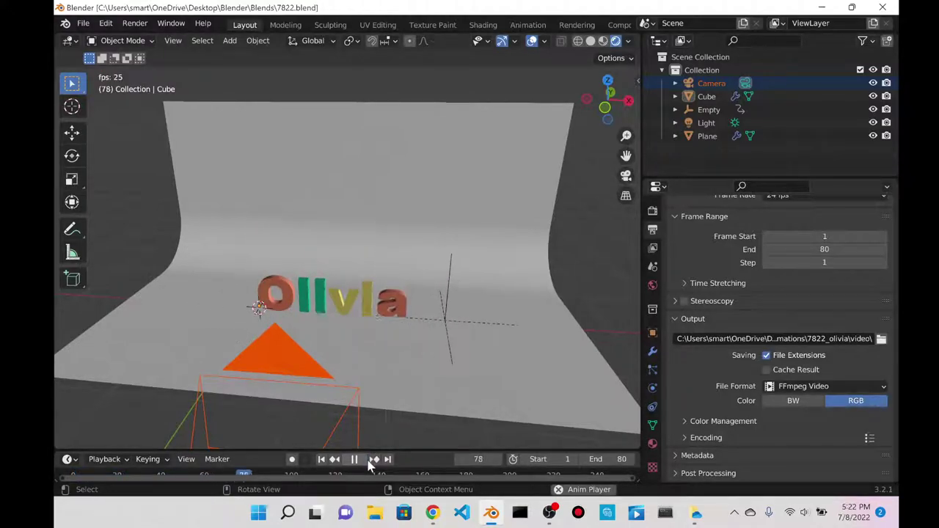
right_click(359, 458)
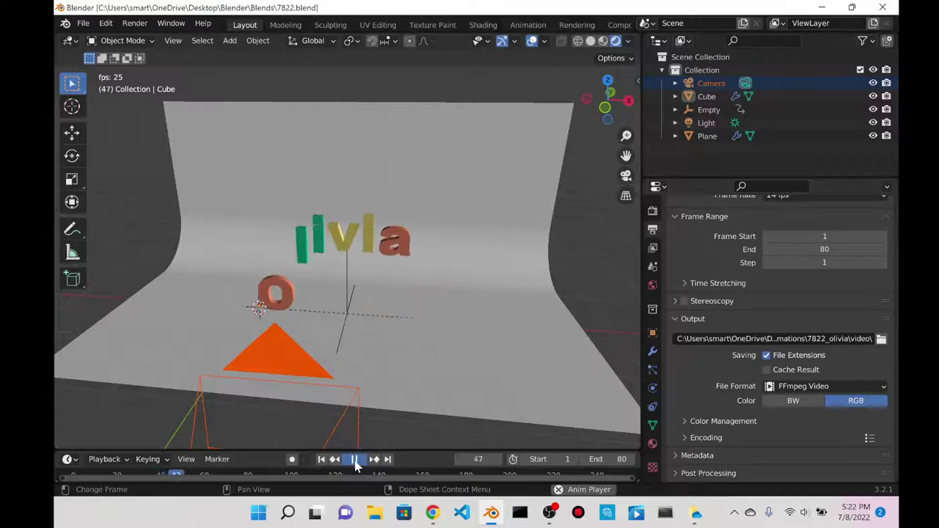
left_click(354, 460)
left_click(602, 41)
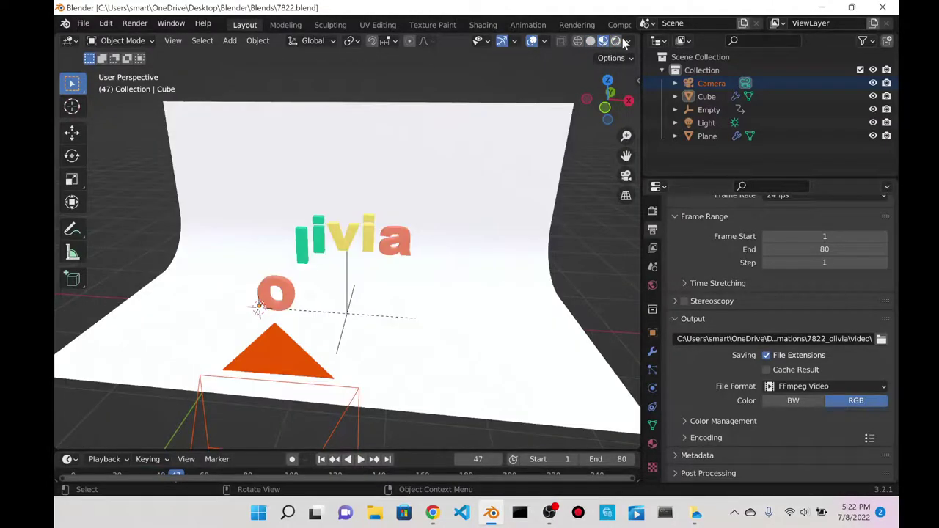
left_click(331, 24)
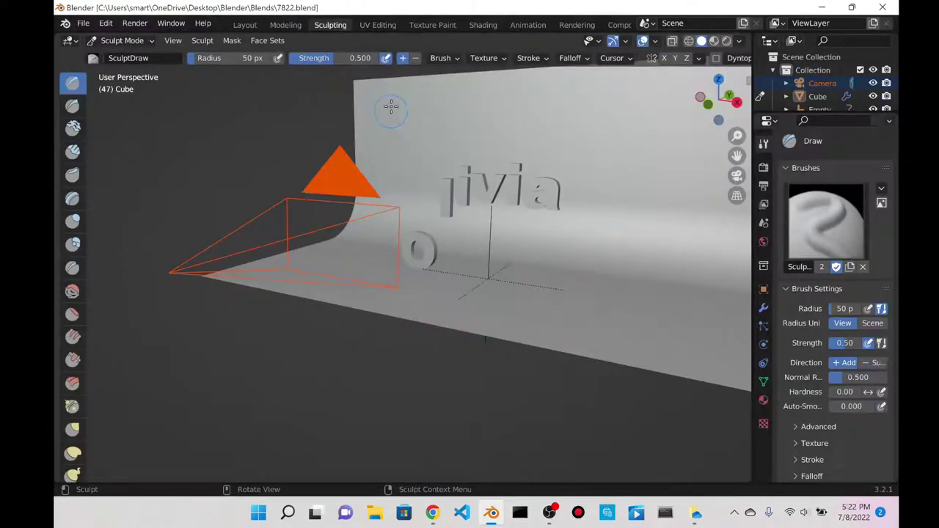
- Return to the Shading workspace and set the ColorRamp interpolation to Linear
left_click(483, 25)
left_click_drag(453, 350, 464, 343)
left_click(521, 381)
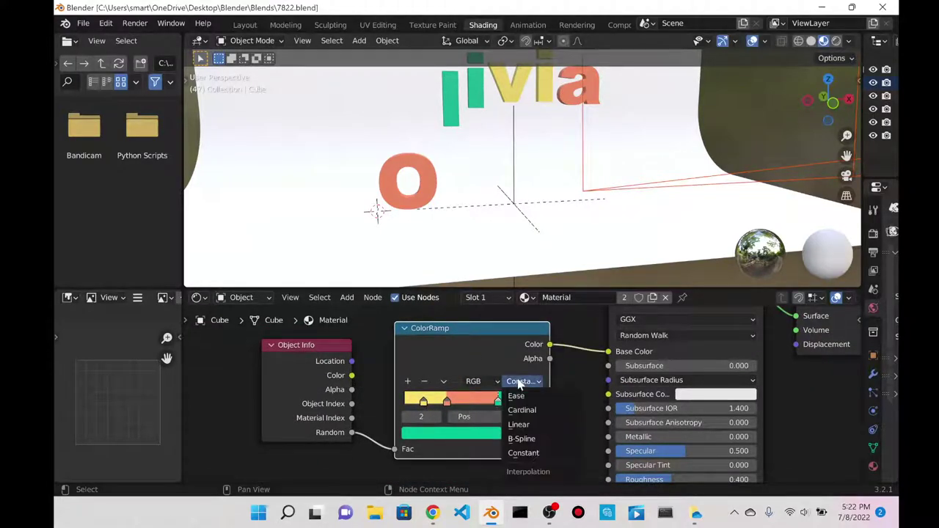
left_click(524, 451)
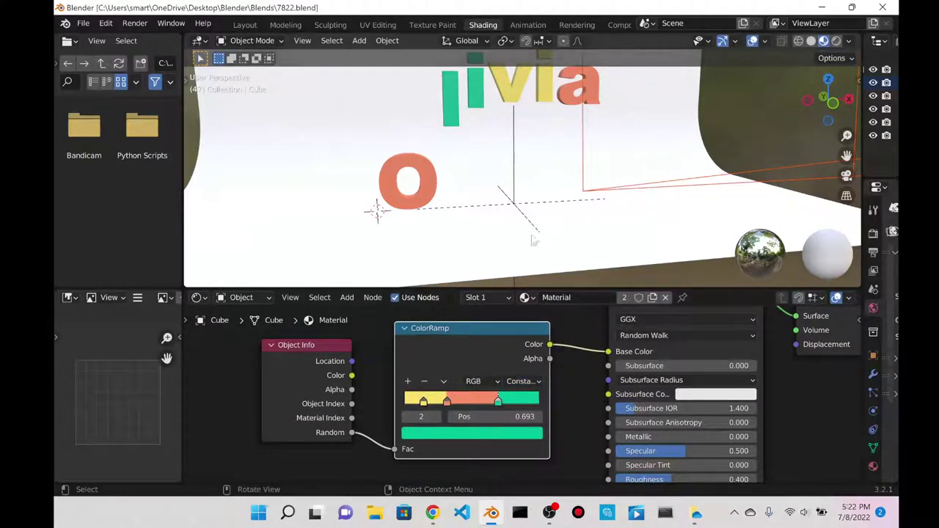
left_click(523, 382)
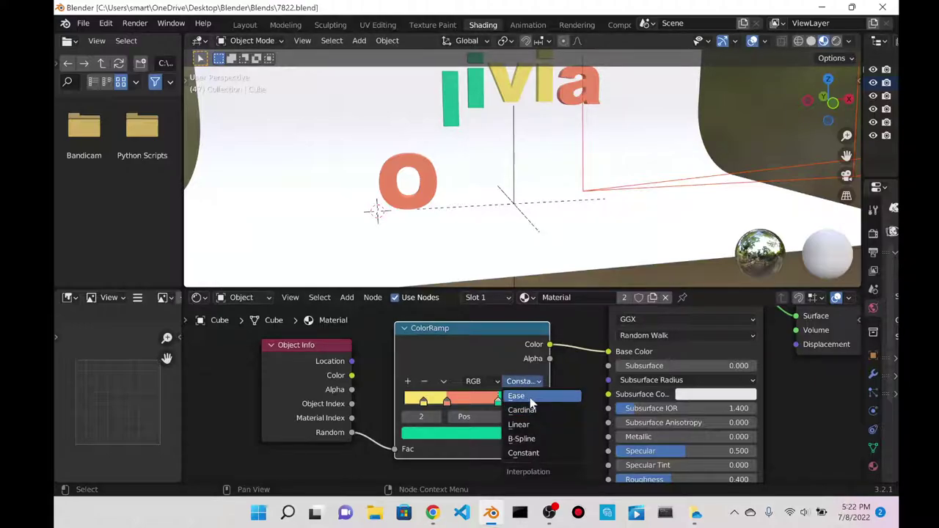
left_click(535, 425)
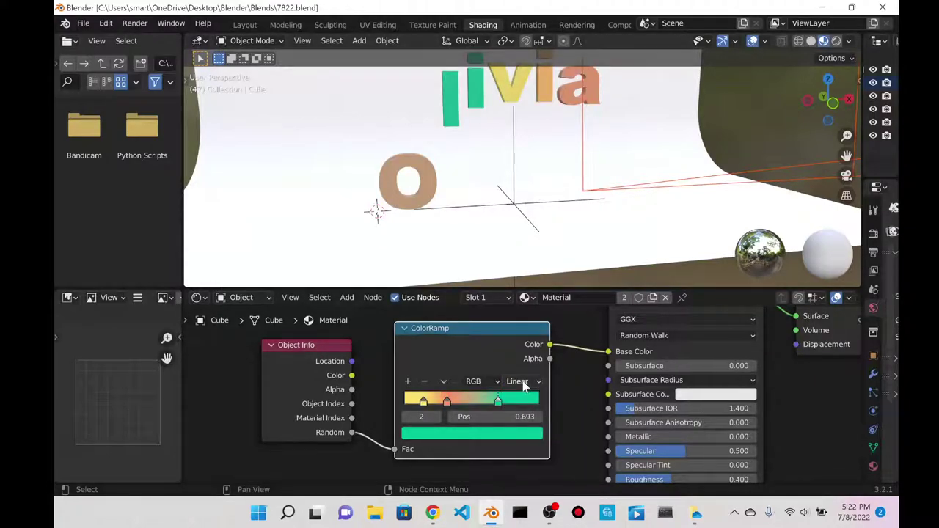
- Check the letters in the viewport, then set the interpolation back to Constant
scroll(462, 148, "down", 2)
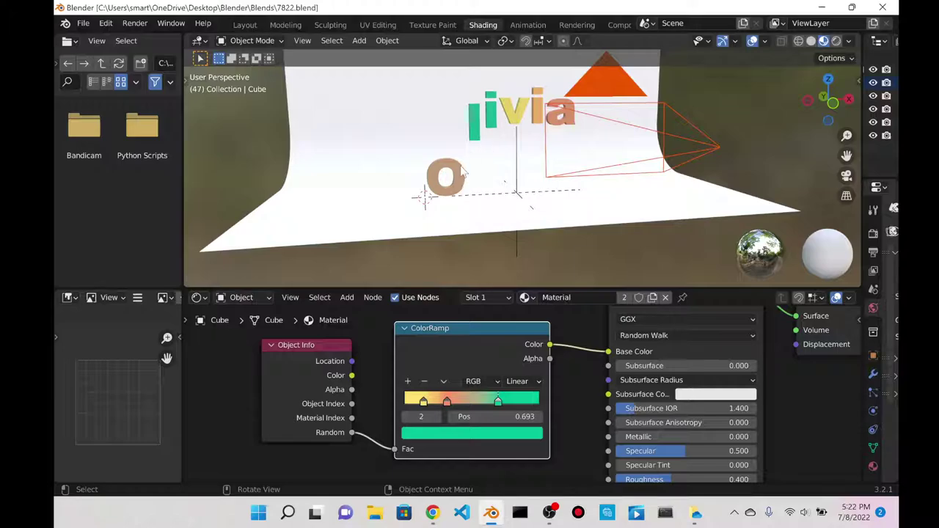
left_click(461, 175)
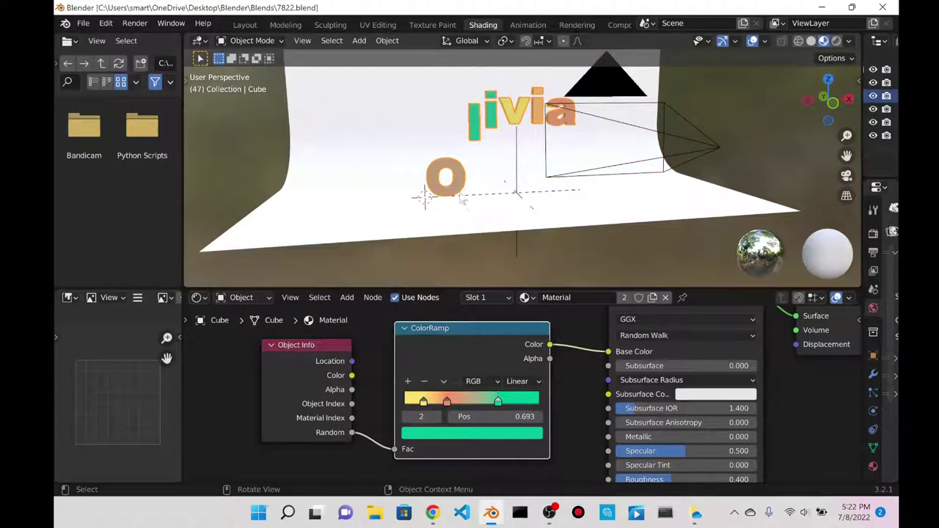
left_click(577, 247)
left_click(521, 382)
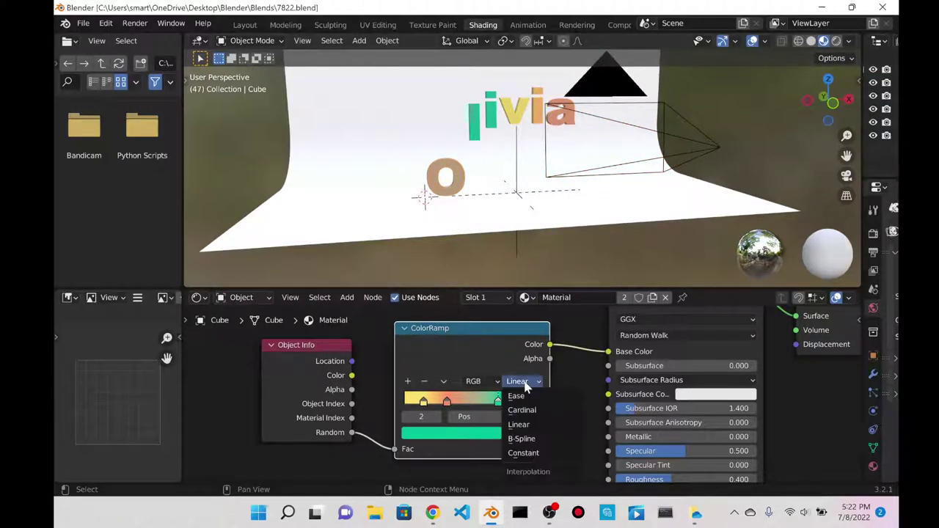
left_click(536, 453)
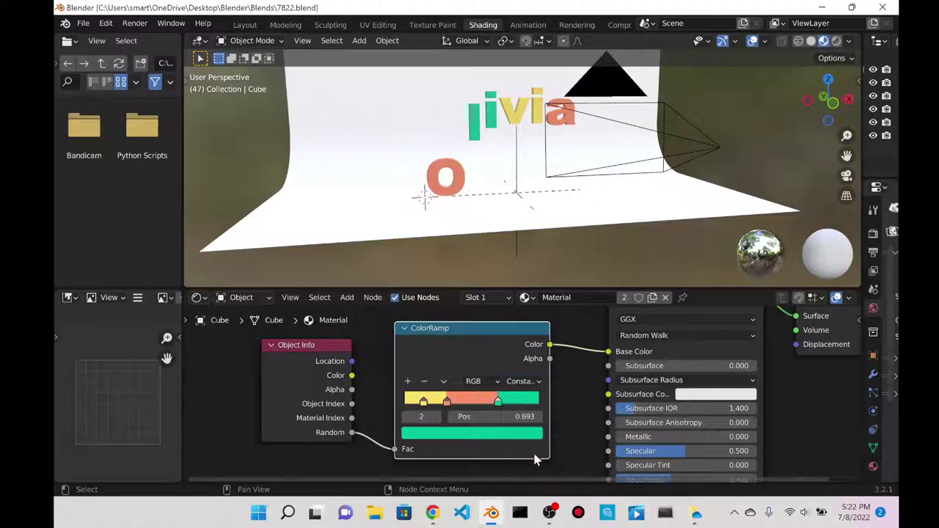
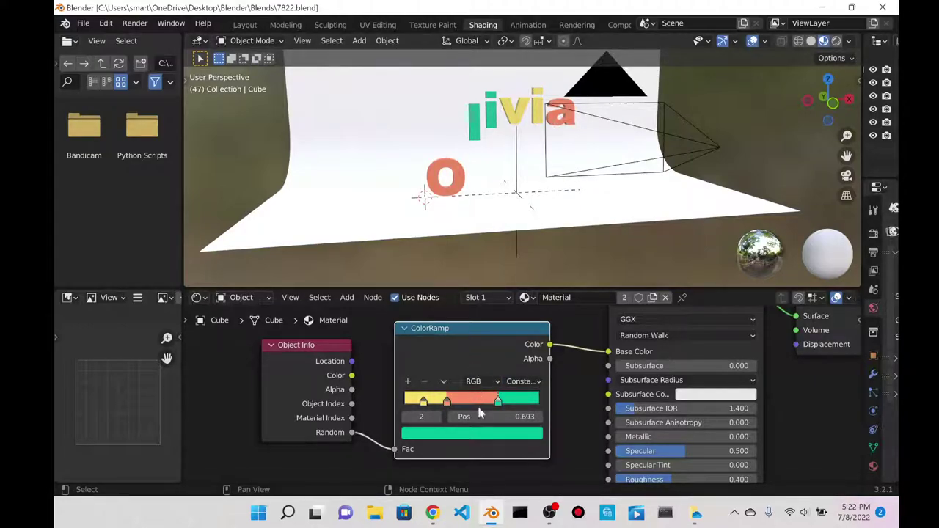
- Recolour the coral ColorRamp stop to dark teal 156064, copied from the Coolors palette
left_click(434, 512)
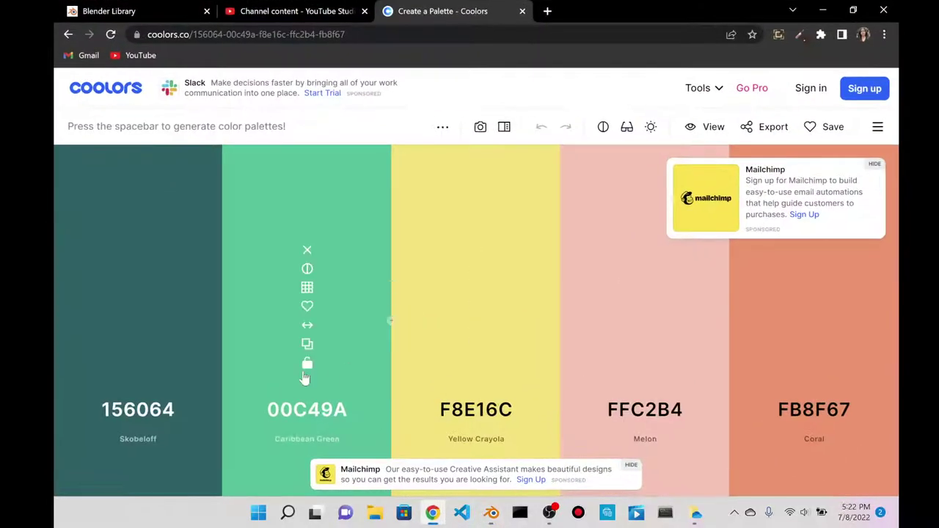
left_click(137, 344)
left_click(823, 10)
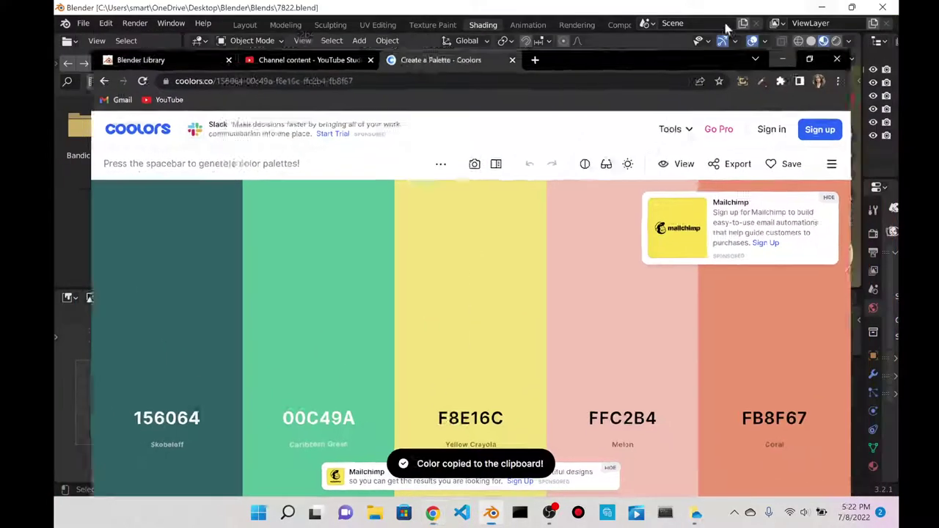
left_click(447, 401)
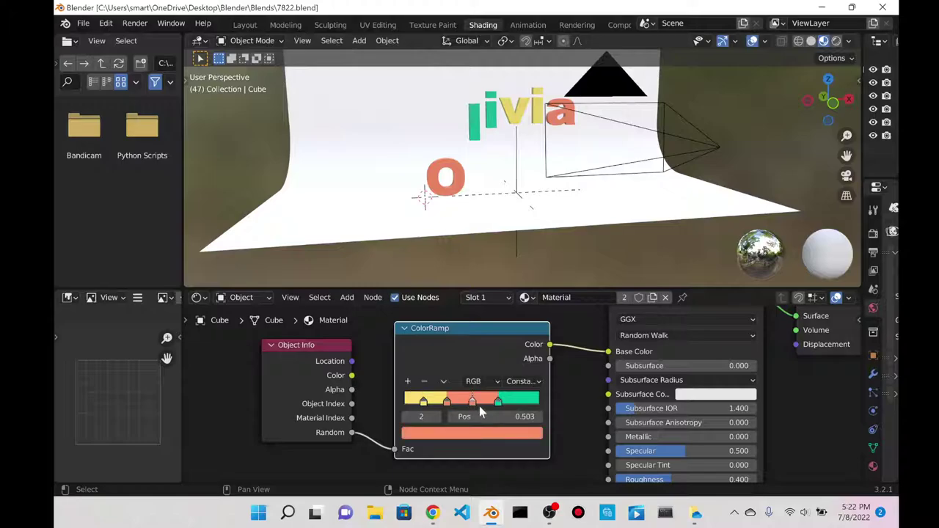
left_click(467, 433)
left_click(493, 375)
key("ctrl+v")
key("Return")
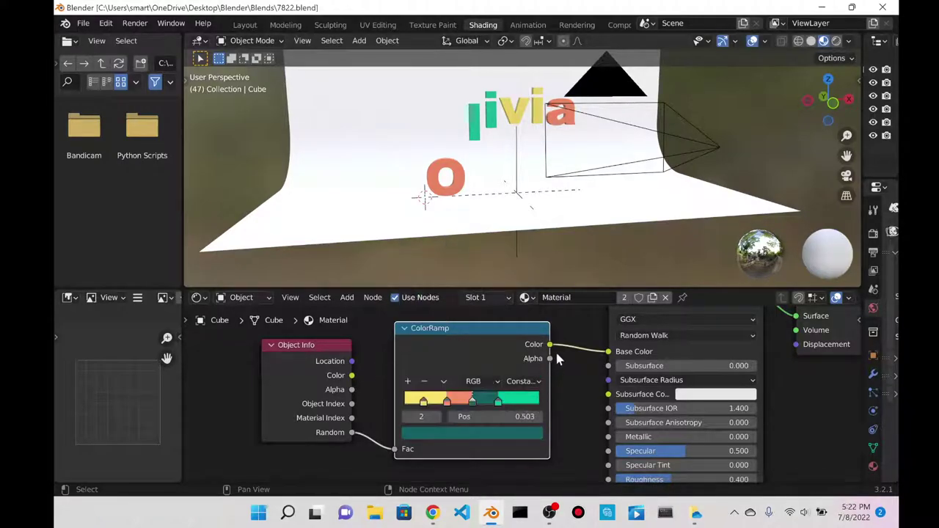
- Shift the green stop to about 0.79 and add a new pale pink FFC2B4 stop
left_click_drag(496, 403, 511, 403)
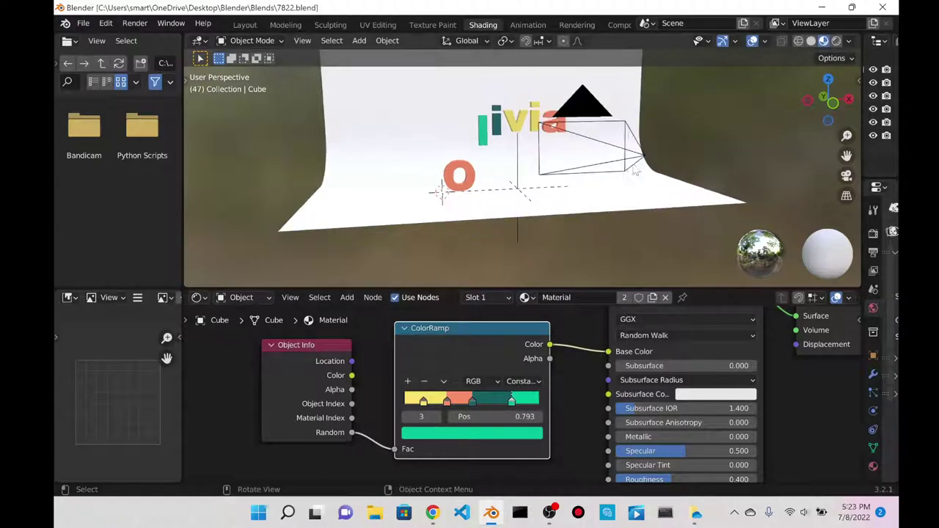
left_click(432, 512)
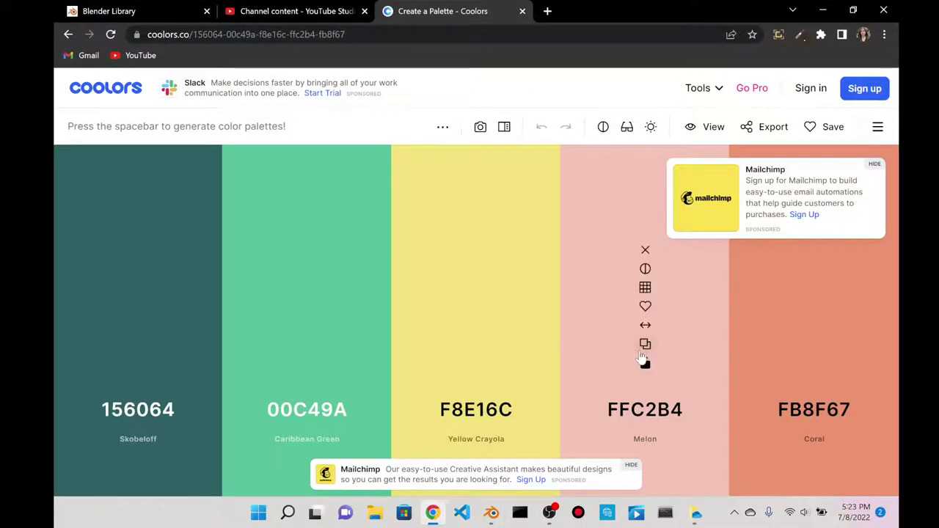
left_click(645, 343)
left_click(491, 512)
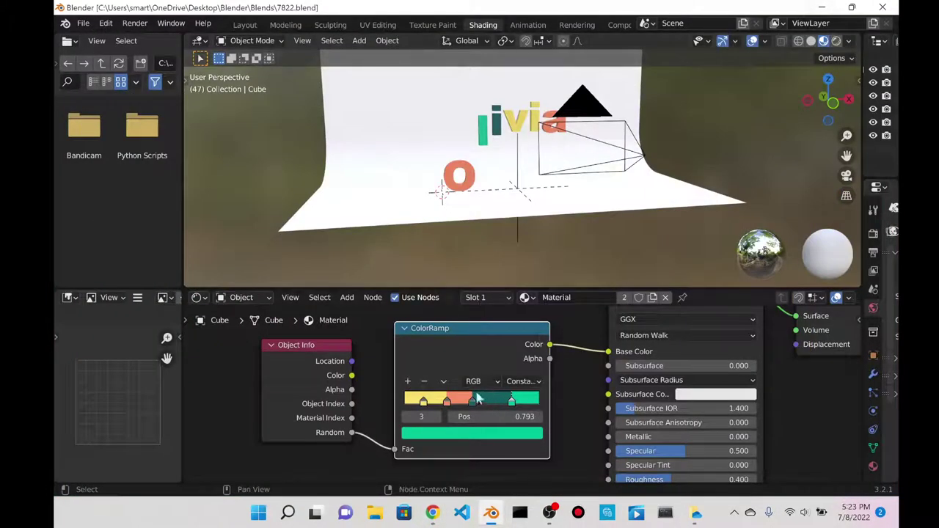
left_click(408, 381)
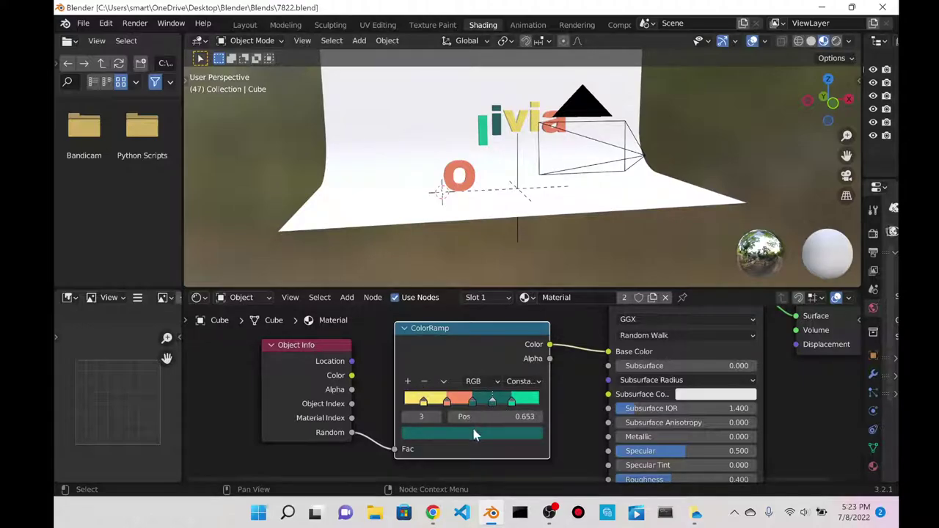
left_click(473, 433)
left_click(469, 375)
key("ctrl+v")
key("Return")
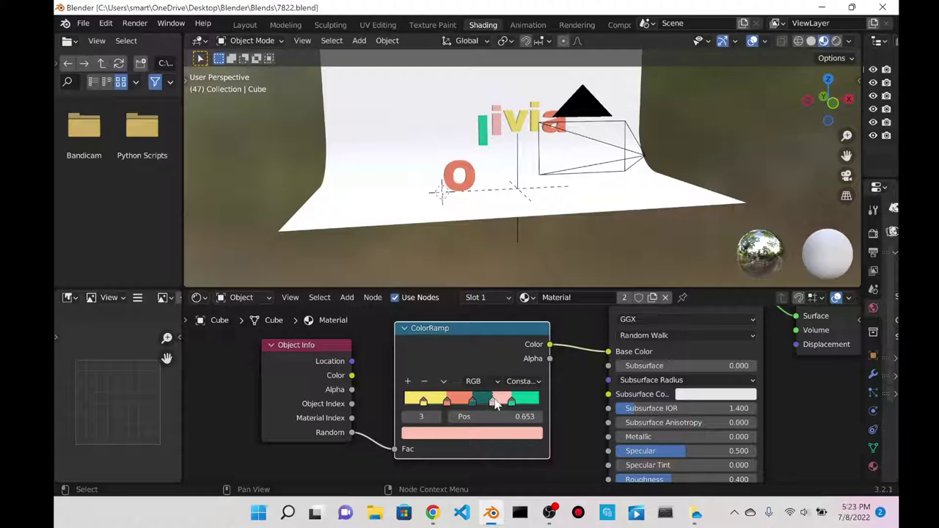
- Respace the ColorRamp stops: pink at 0.212, coral near 0.413, teal 0.741, green 0.905
left_click_drag(496, 403, 429, 404)
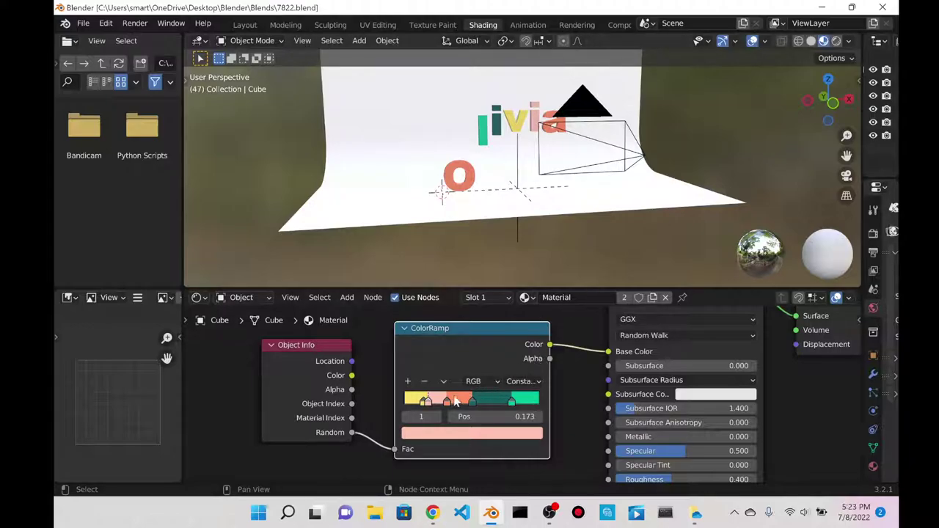
mouse_move(456, 400)
left_mouse_down()
mouse_move(464, 403)
mouse_move(438, 403)
mouse_move(452, 403)
left_mouse_up()
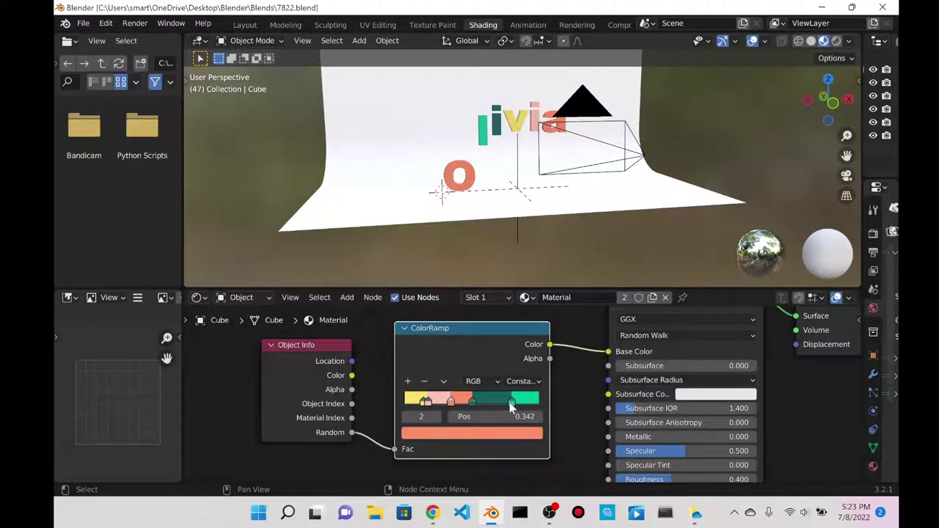
scroll(734, 152, "up", 5)
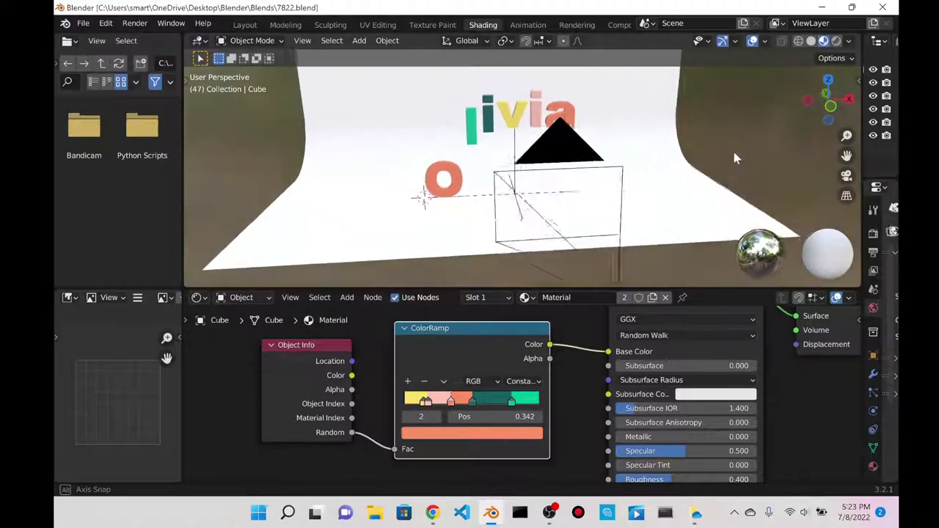
scroll(528, 186, "down", 3)
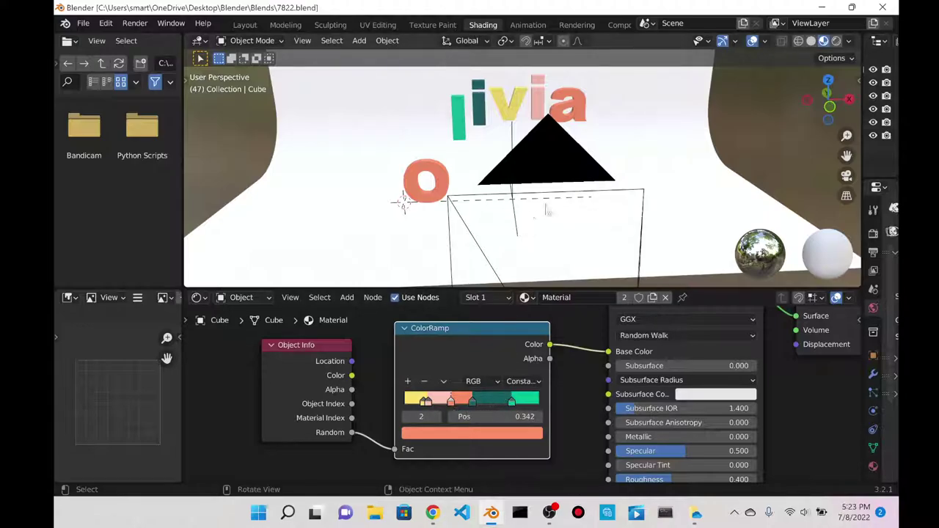
left_click_drag(512, 403, 450, 408)
left_click_drag(426, 405, 406, 408)
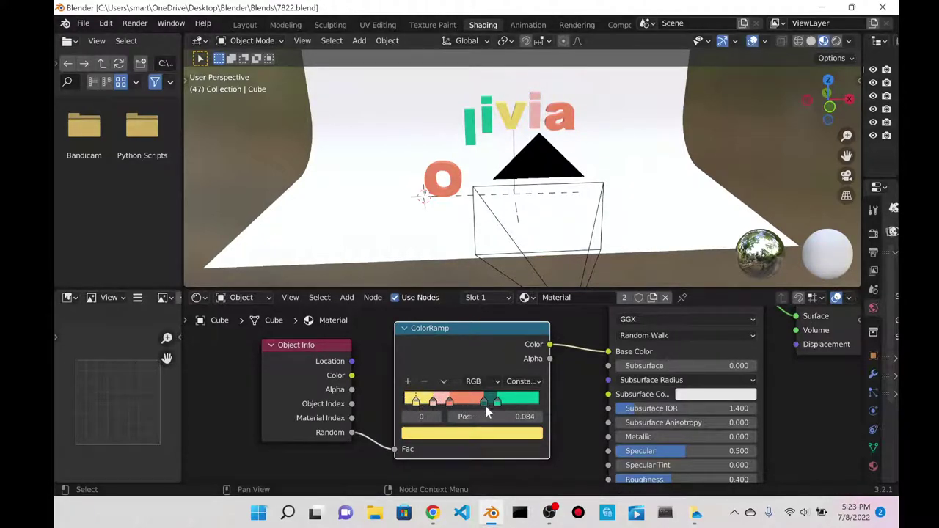
left_click_drag(504, 408, 530, 410)
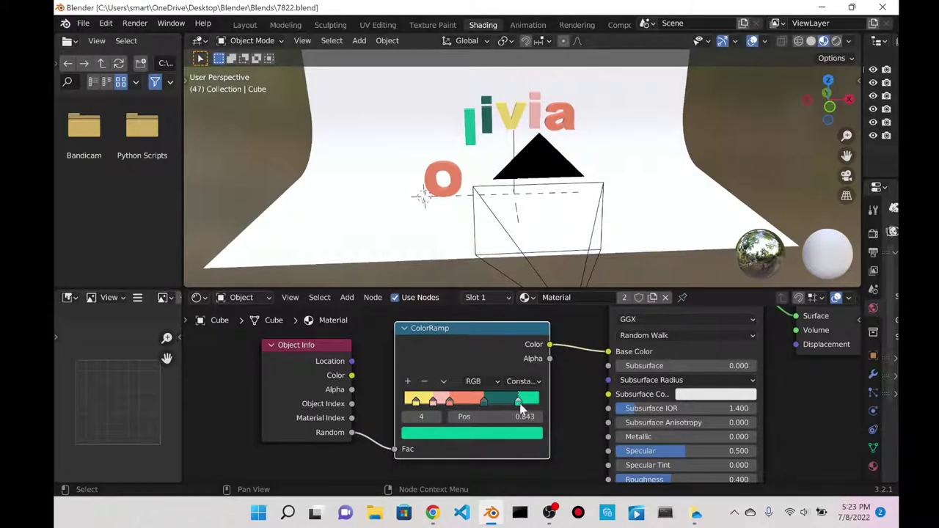
scroll(646, 158, "down", 2)
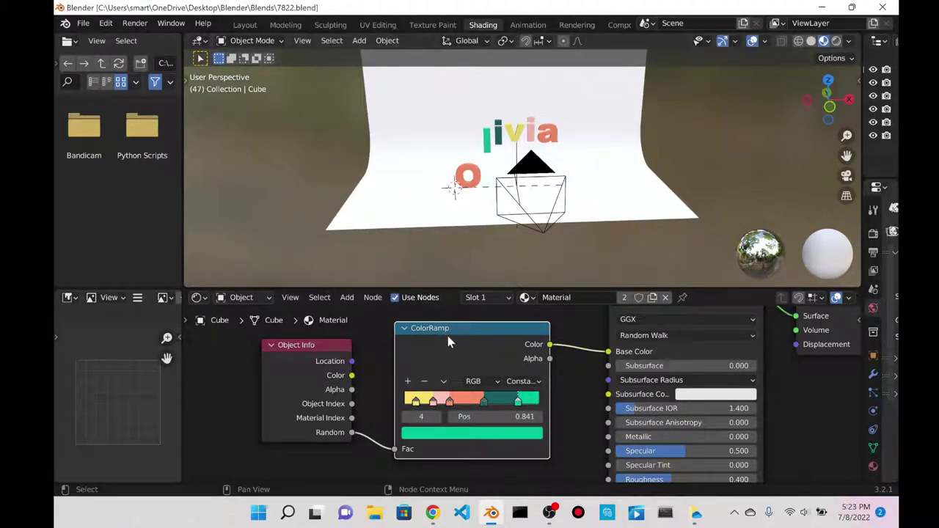
scroll(458, 352, "down", 3)
scroll(457, 353, "up", 3)
scroll(616, 376, "down", 3)
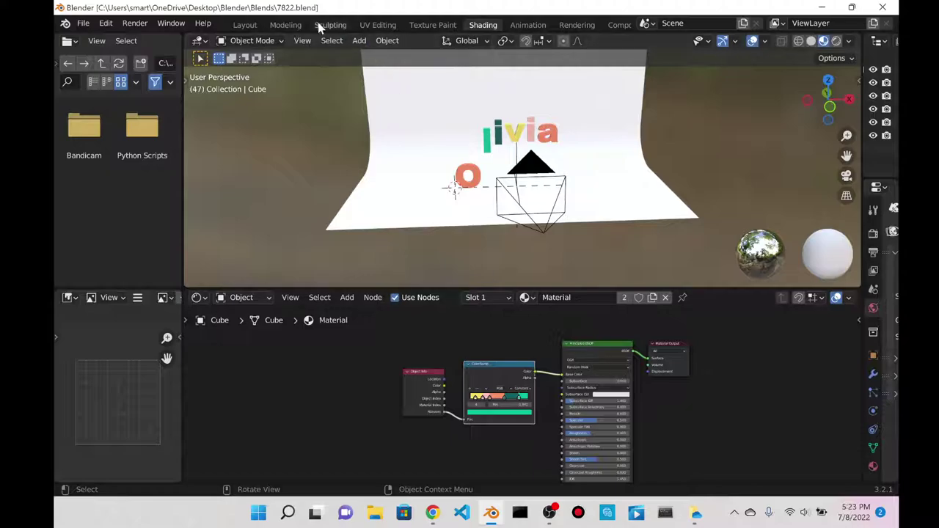
- In Layout, view the scene through the camera and browse for the render output folder
left_click(248, 27)
middle_click_drag(369, 256, 477, 242)
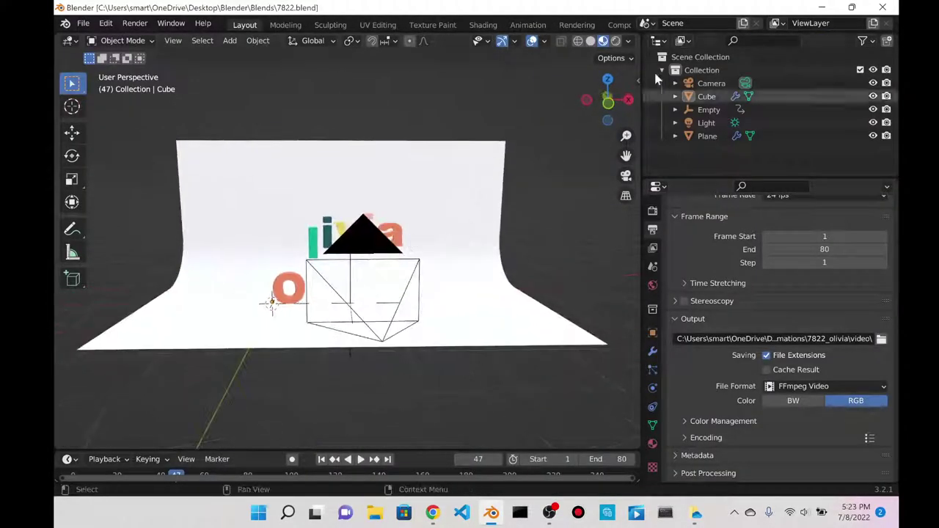
left_click_drag(641, 71, 715, 74)
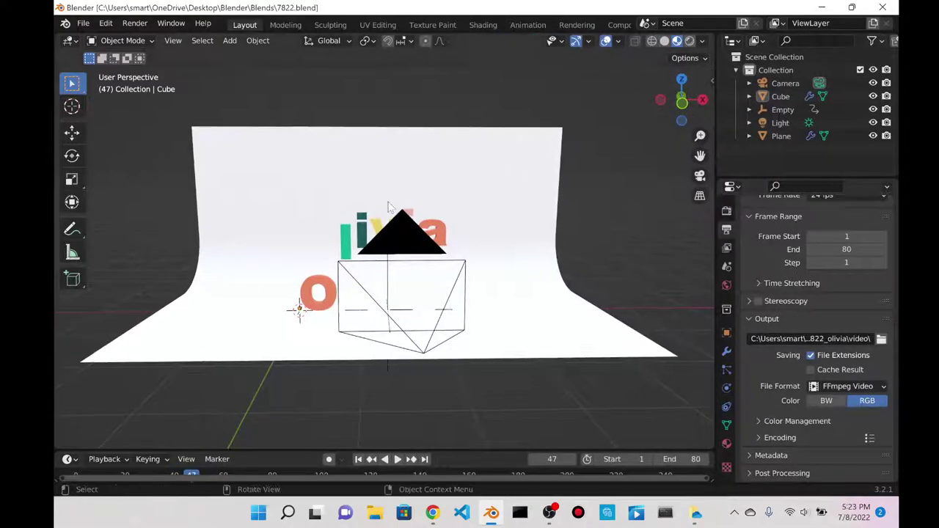
key("KP_0")
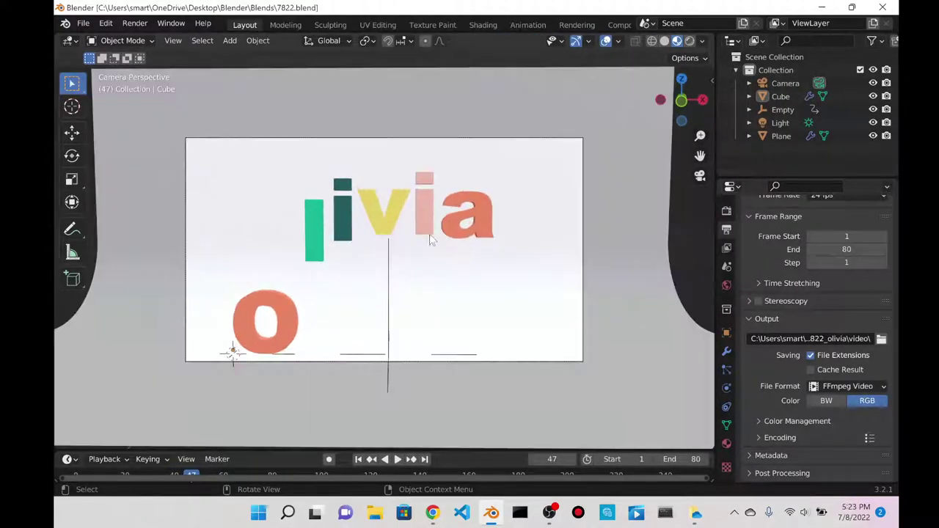
left_click(135, 24)
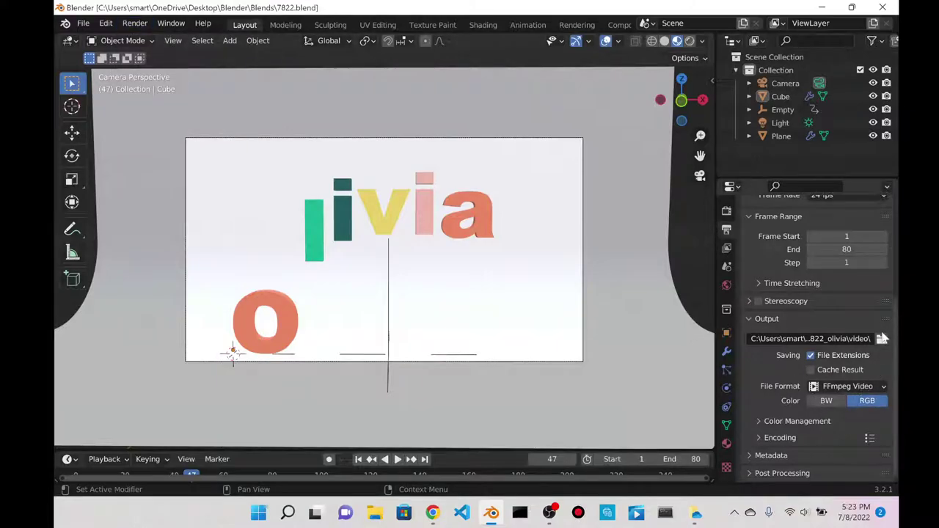
left_click(881, 338)
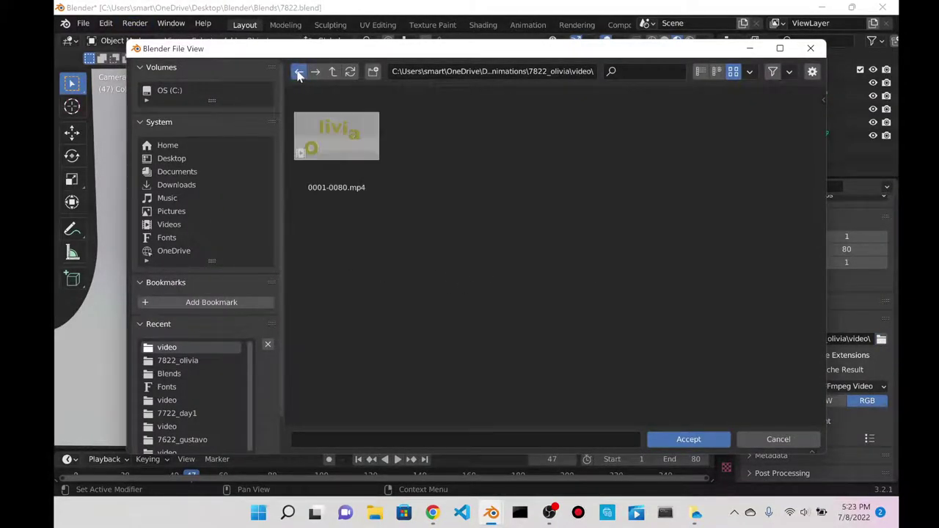
- Create an 'olivia part2' folder inside 7822_olivia and accept it as the render output path
left_click(186, 161)
left_click(327, 137)
left_click(324, 133)
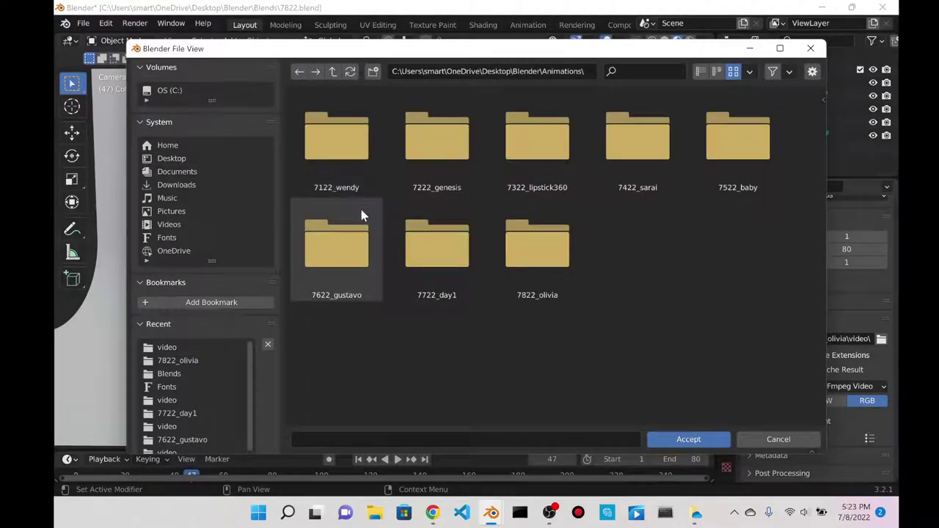
left_click(525, 271)
left_click(371, 77)
type("o")
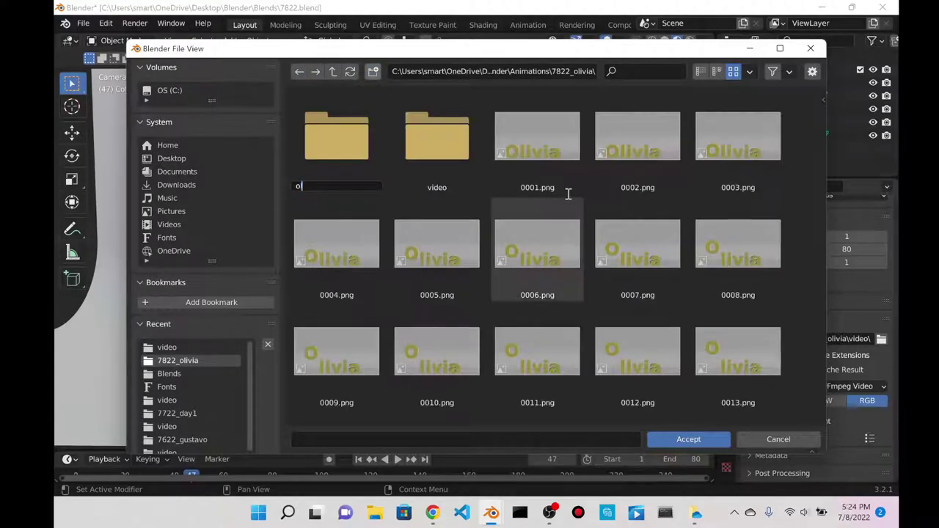
type("livia part2")
key("Return")
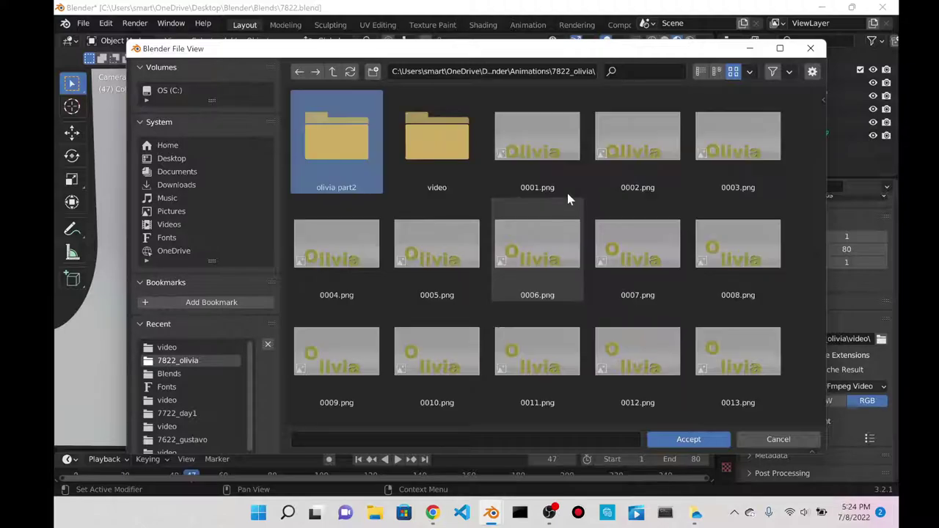
left_click(341, 161)
left_click(677, 442)
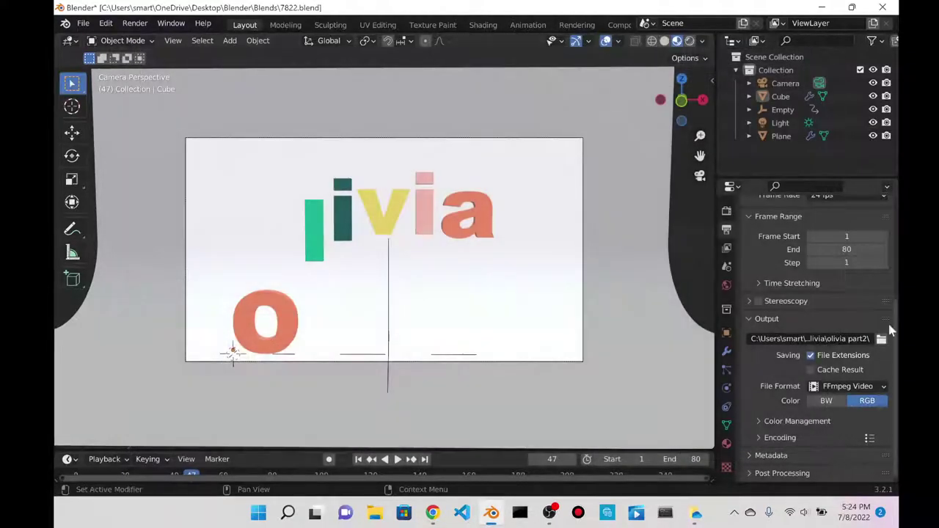
- Switch the output file format from FFmpeg Video to PNG
left_click(868, 391)
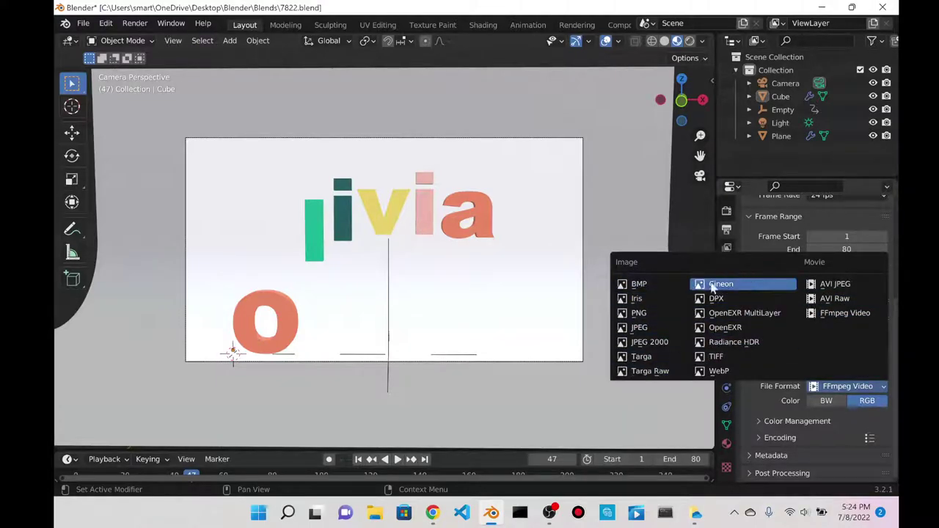
left_click(851, 386)
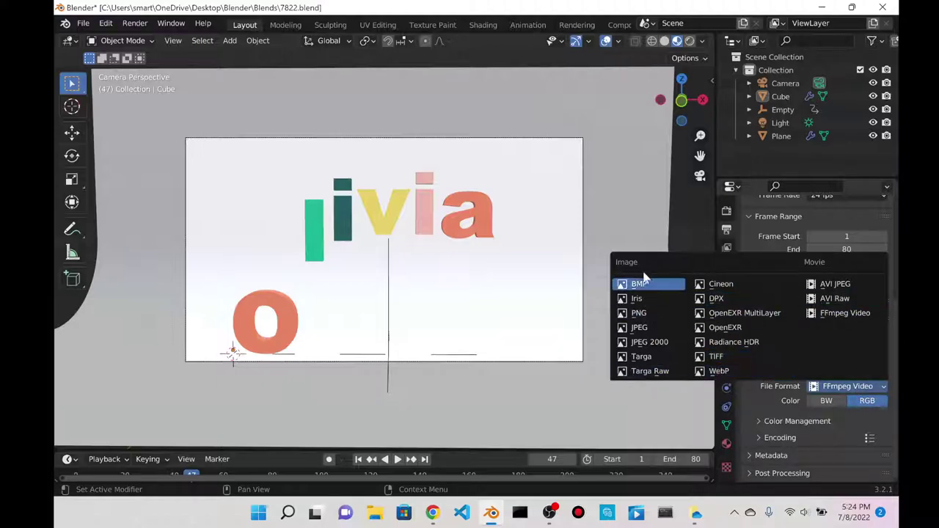
left_click(643, 312)
scroll(847, 385, "down", 2)
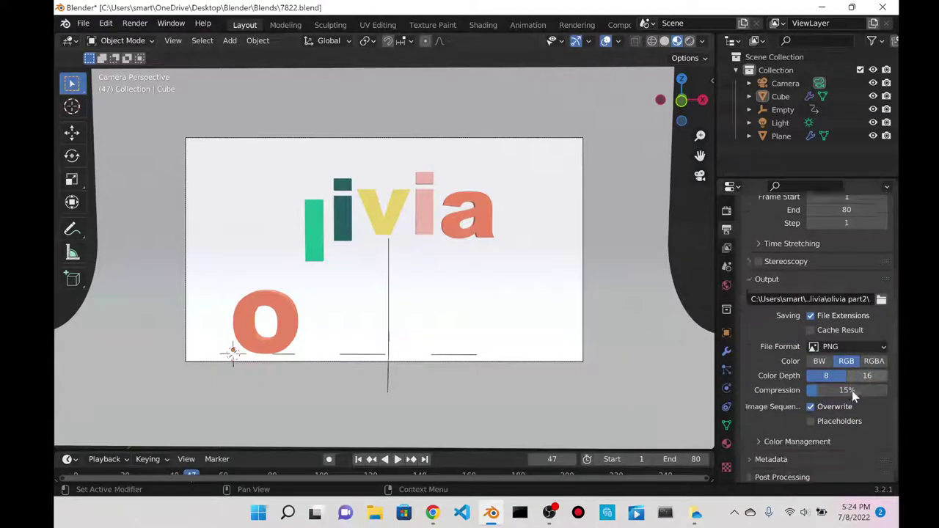
- Save 7822.blend and scroll the Properties editor to the Output settings
key("ctrl+s")
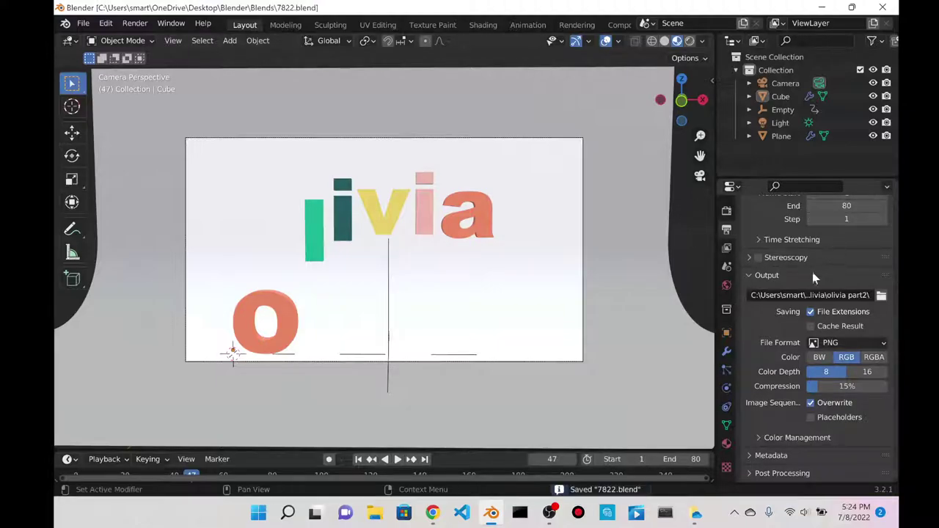
scroll(812, 272, "up", 5)
scroll(833, 271, "down", 4)
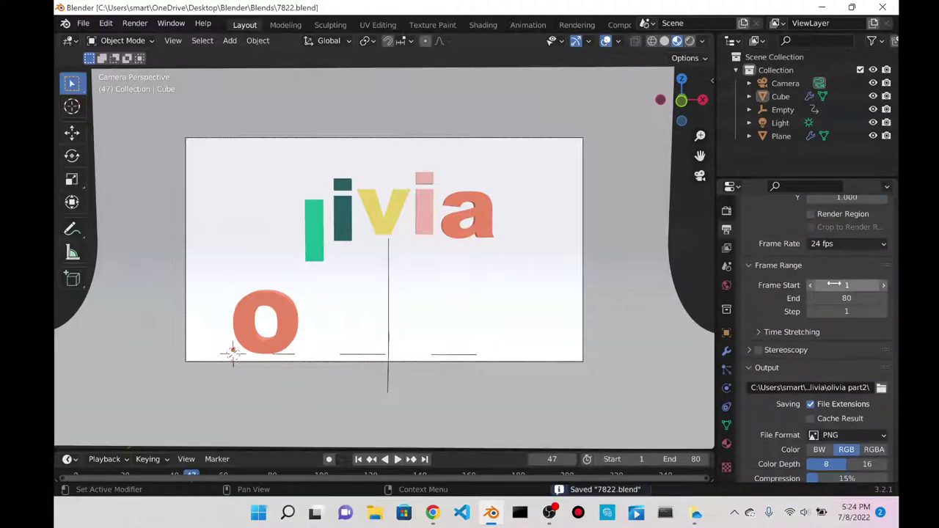
scroll(835, 286, "up", 7)
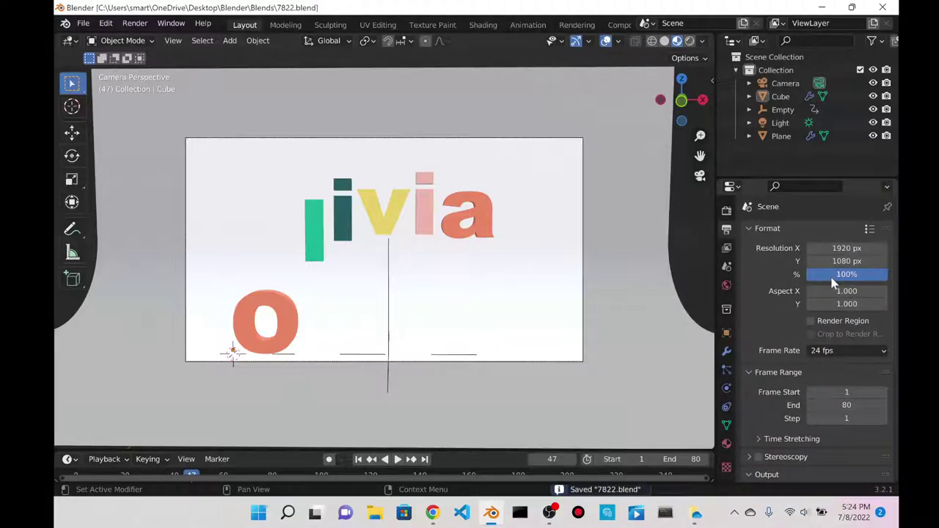
scroll(756, 212, "down", 4)
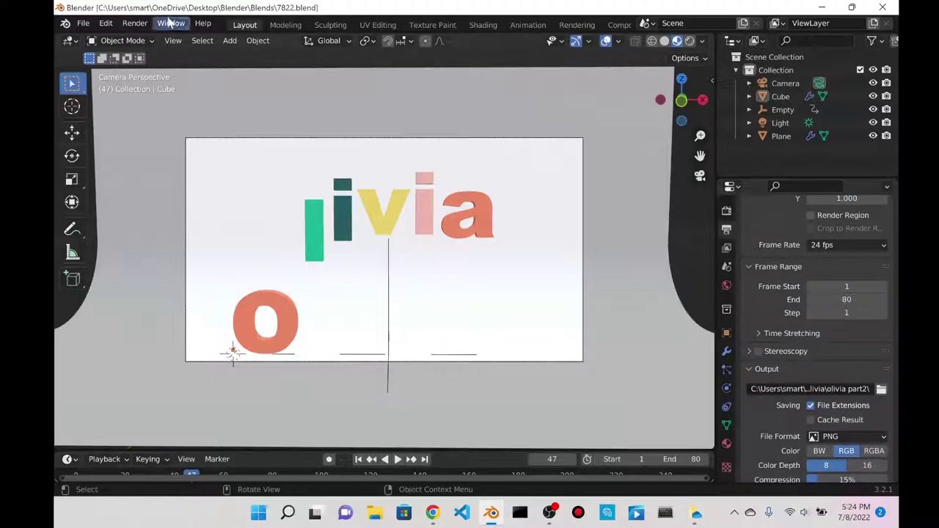
- Start and abort two animation renders, with Rendered viewport shading between, then go to Shading
left_click(135, 22)
left_click(185, 51)
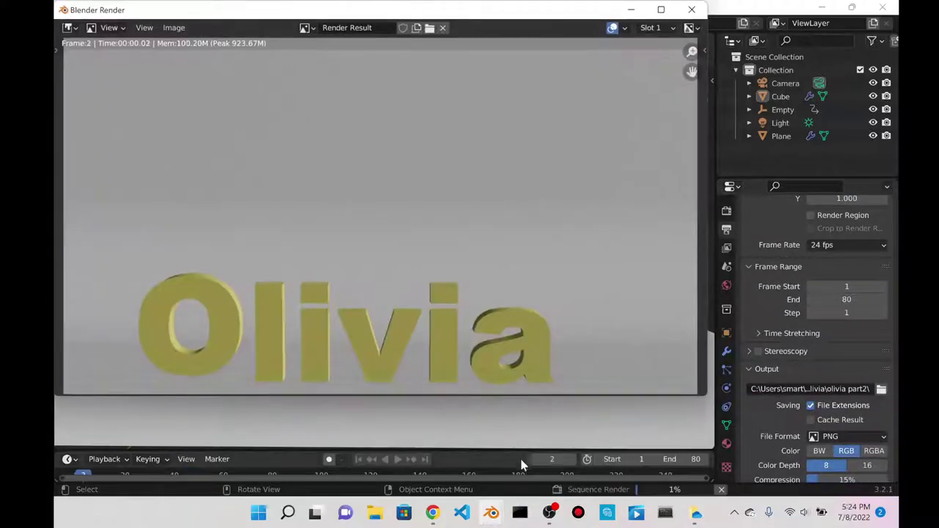
left_click(694, 9)
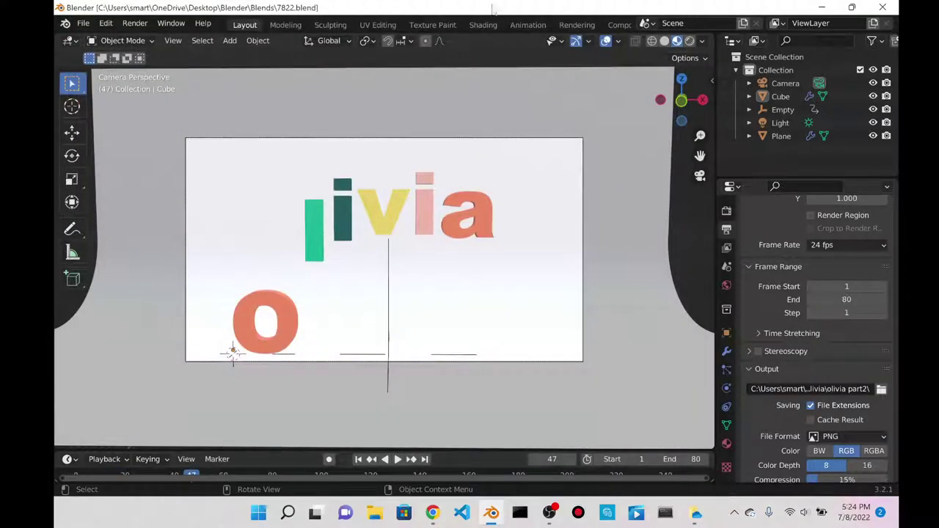
left_click(689, 41)
left_click(136, 23)
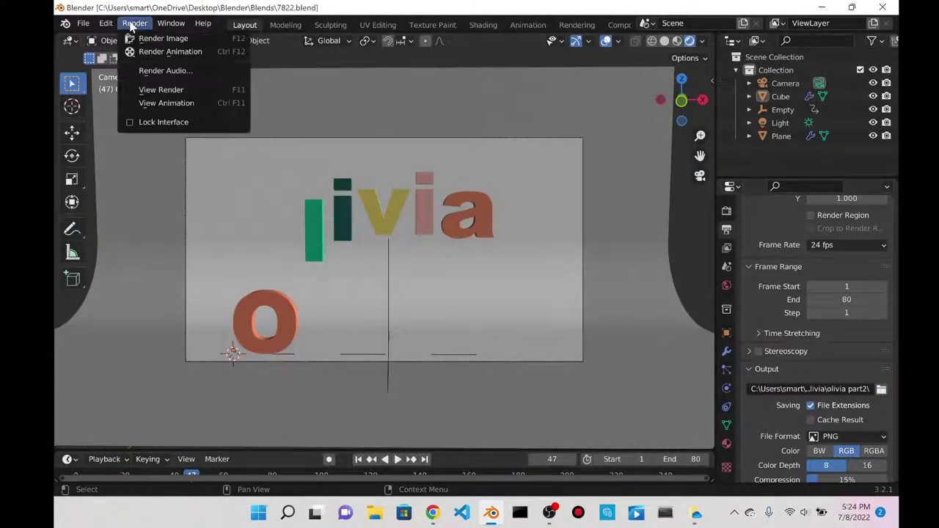
left_click(162, 51)
left_click(692, 9)
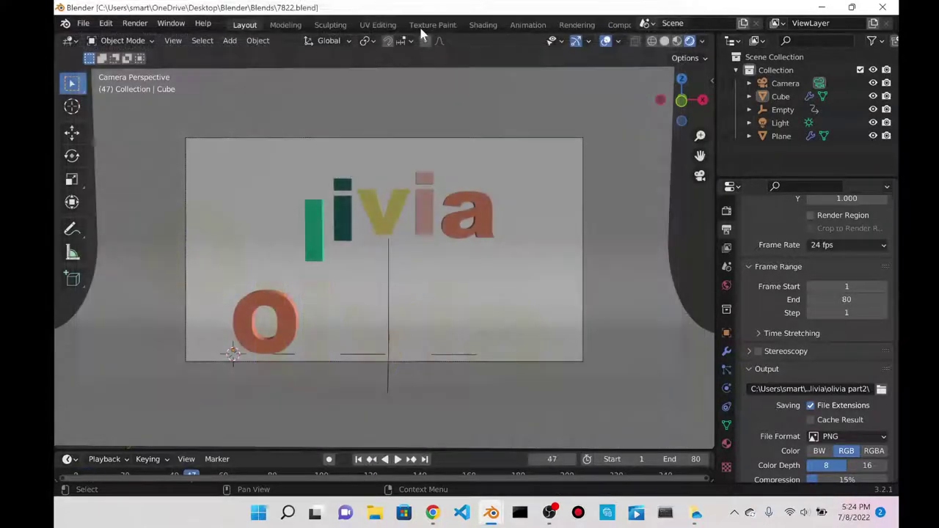
left_click(480, 25)
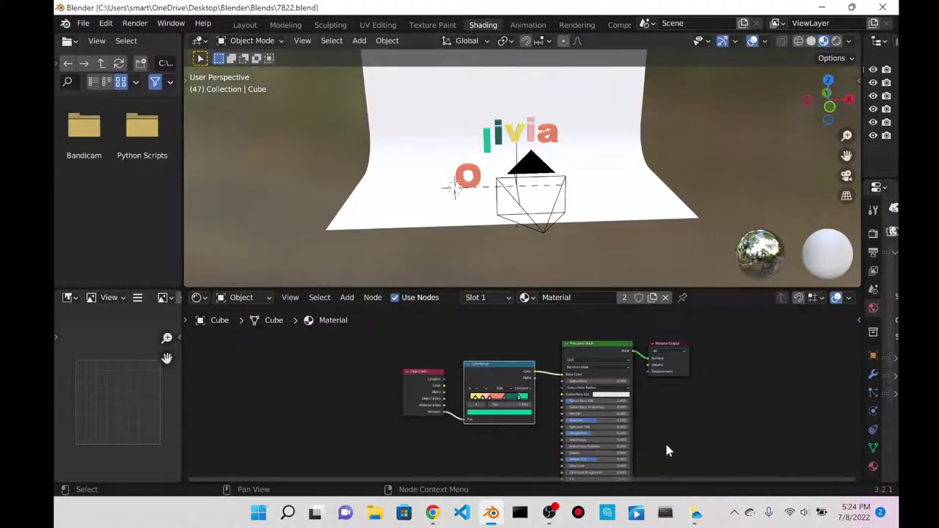
- Set the Material Output node's render target to Eevee
scroll(665, 441, "up", 3)
middle_click_drag(800, 371, 674, 395)
scroll(671, 394, "up", 2)
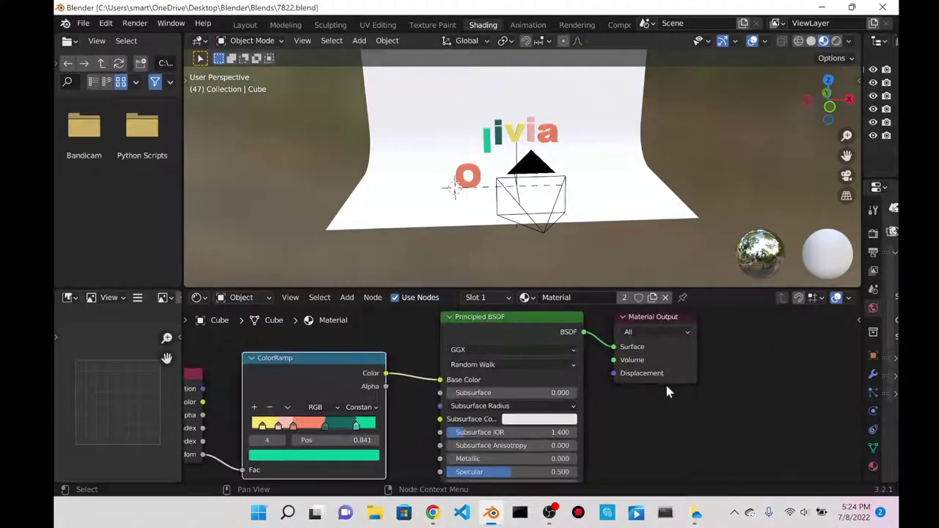
left_click_drag(651, 321, 672, 321)
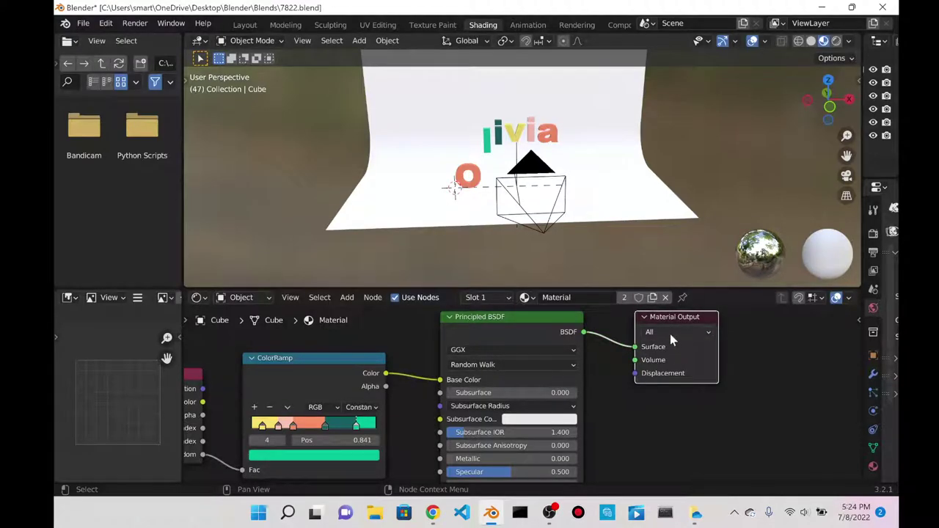
left_click(670, 333)
scroll(361, 372, "down", 1)
left_click(652, 342)
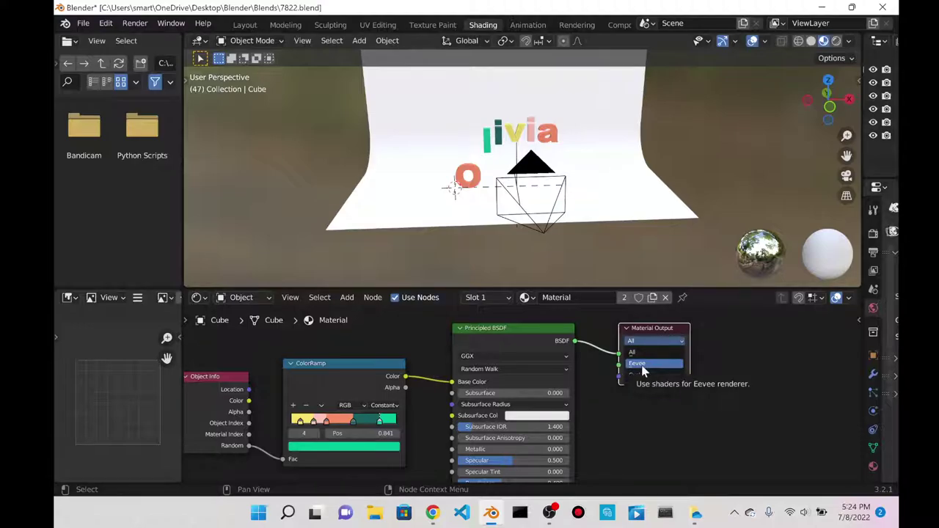
left_click(643, 365)
- Start and cancel an animation render, and enlarge the timeline in the Layout workspace
left_click(136, 23)
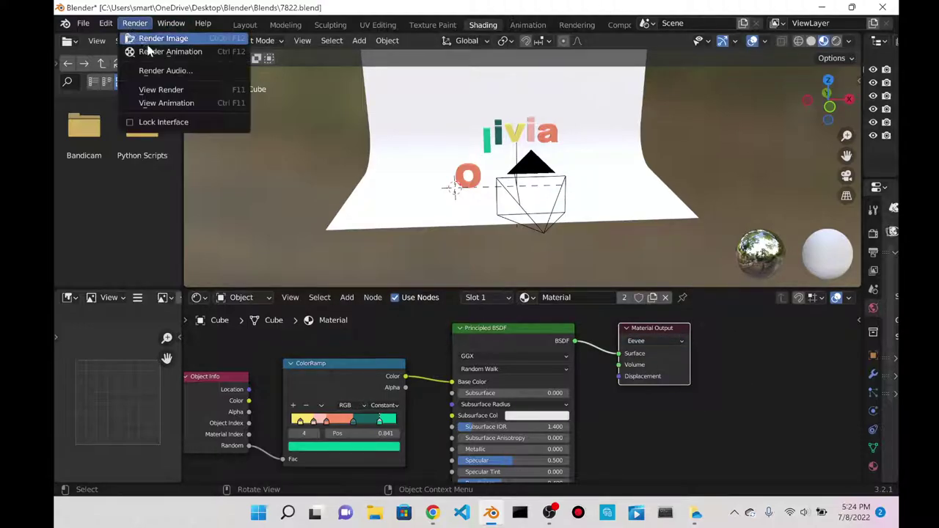
left_click(149, 51)
key("Escape")
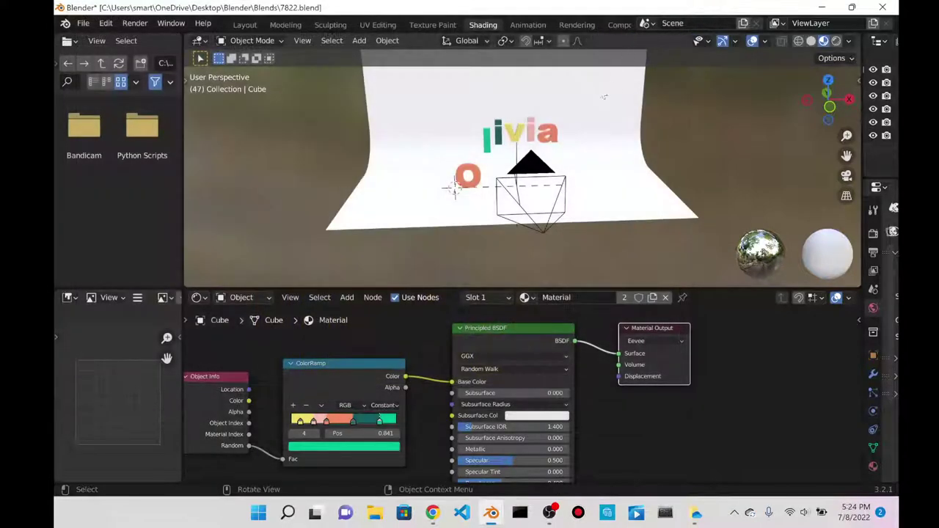
scroll(572, 122, "up", 5)
scroll(572, 122, "down", 5)
scroll(572, 122, "up", 1)
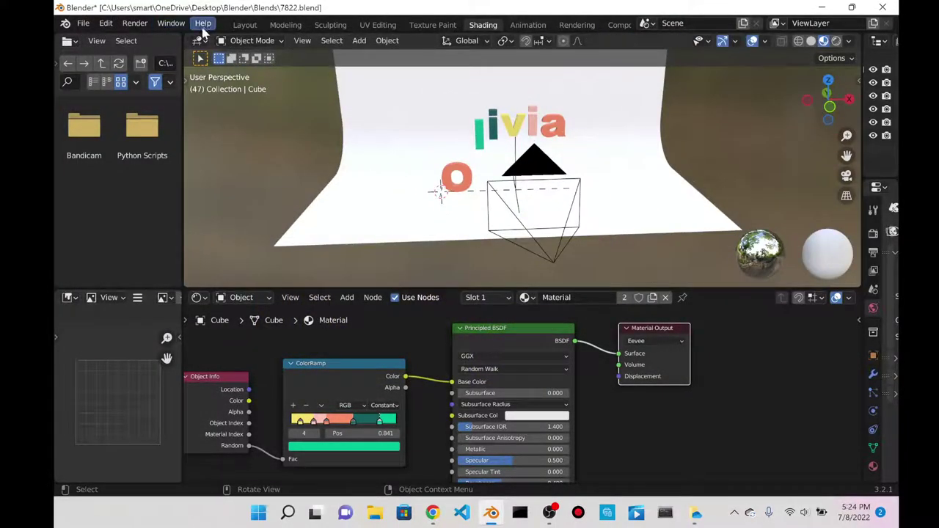
left_click(245, 26)
scroll(578, 322, "down", 2)
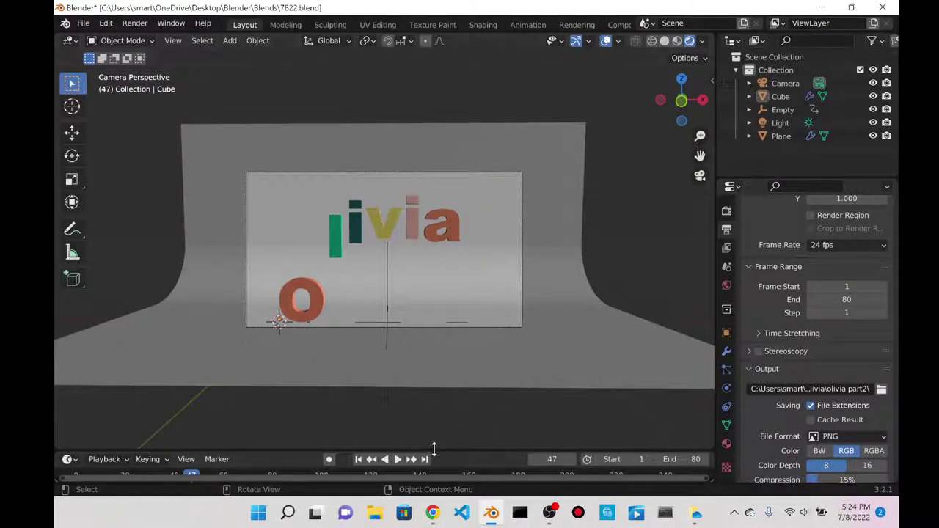
left_click_drag(434, 449, 442, 391)
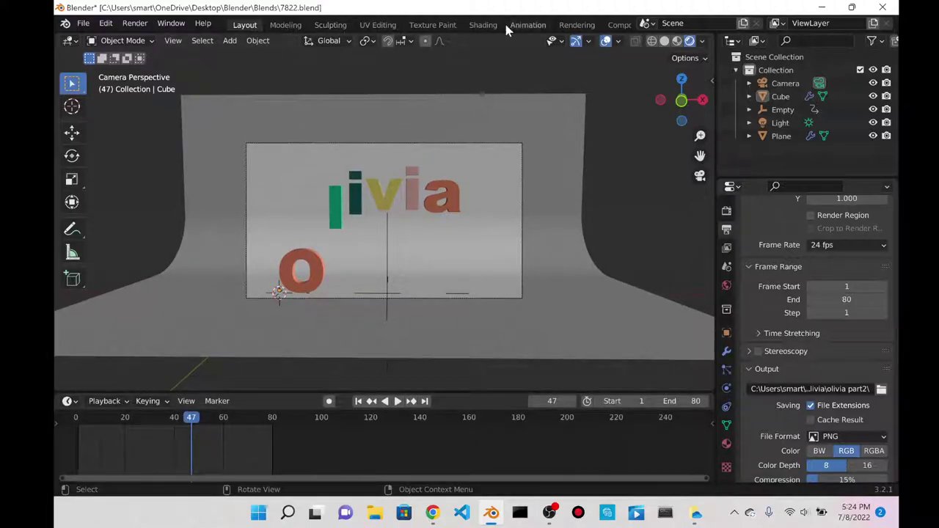
left_click(483, 25)
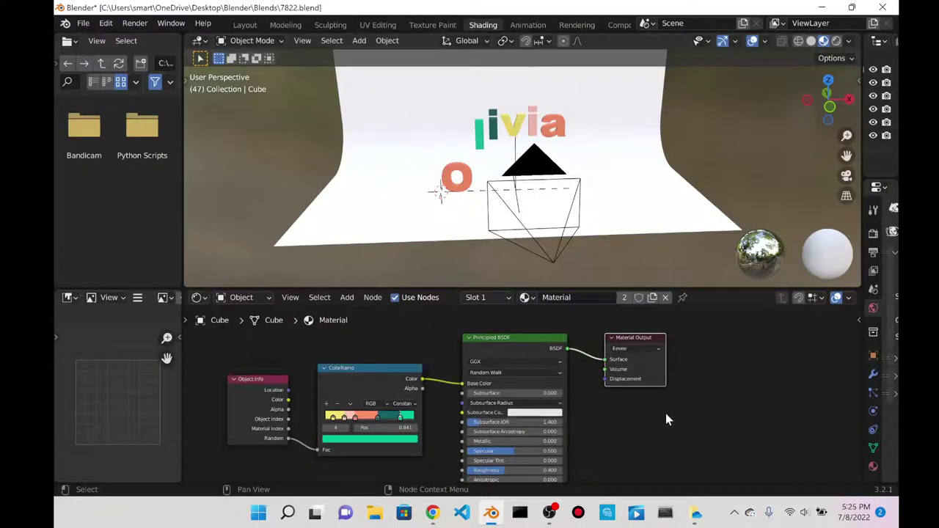
- Add an extra Material Output node and then delete it
key("shift+a")
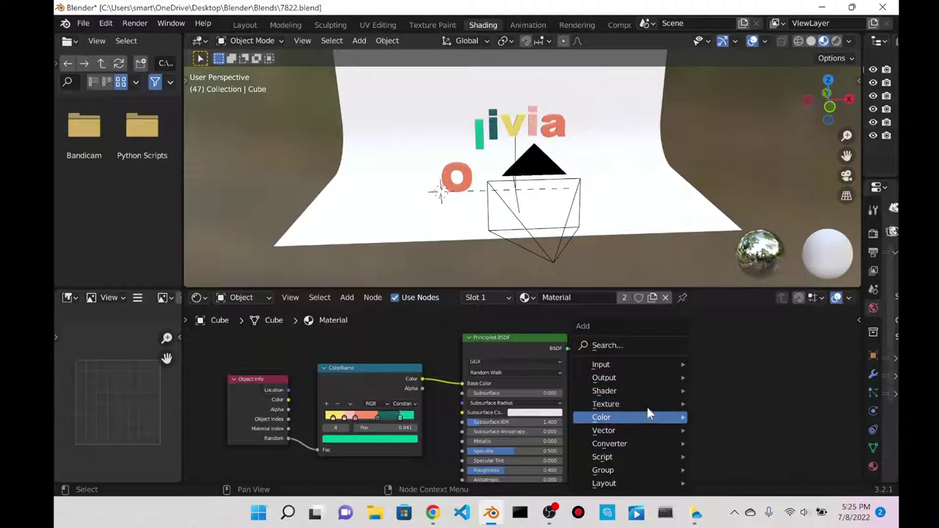
mouse_move(635, 396)
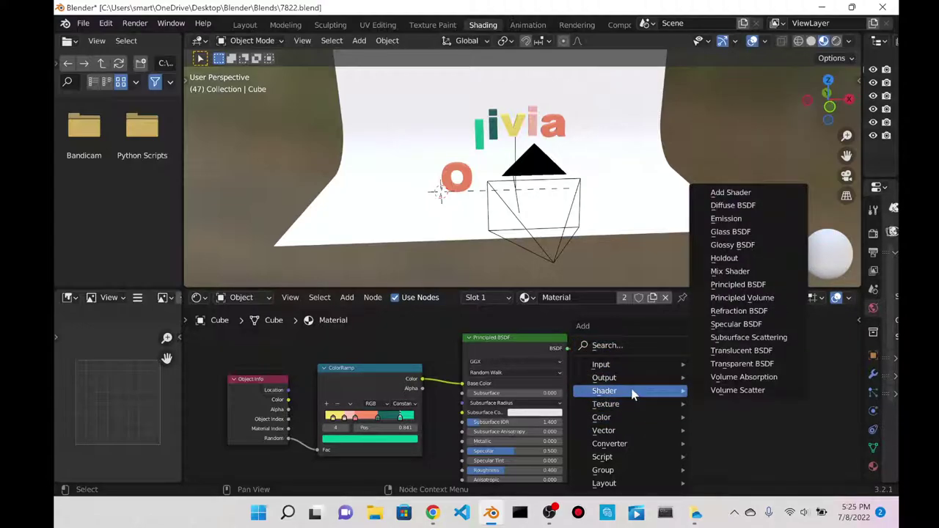
mouse_move(629, 380)
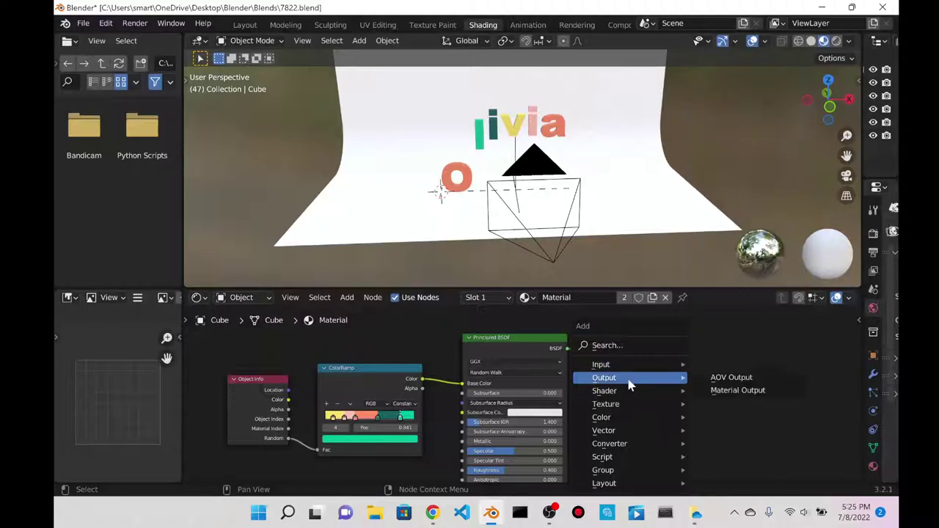
left_click(715, 396)
left_click(726, 406)
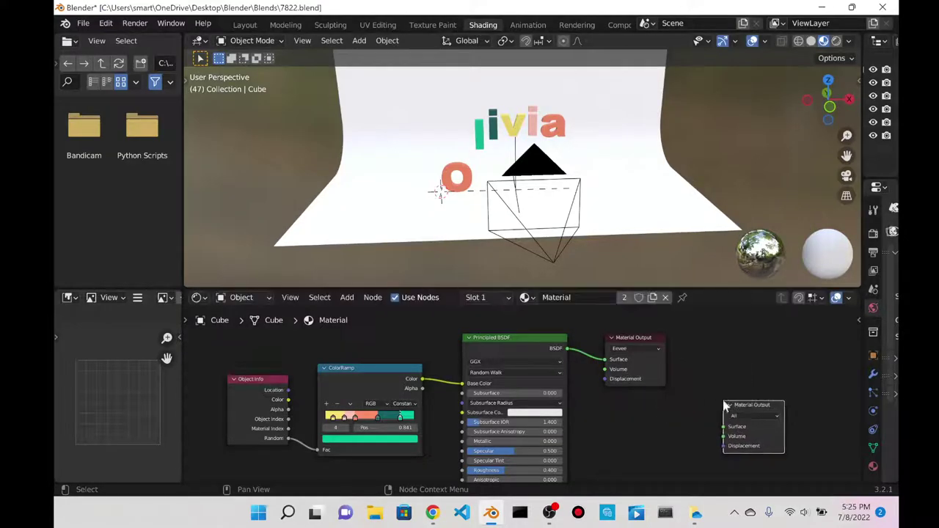
key("x")
- Set the original Material Output target back to All and switch the viewport to Rendered shading
left_click(643, 341)
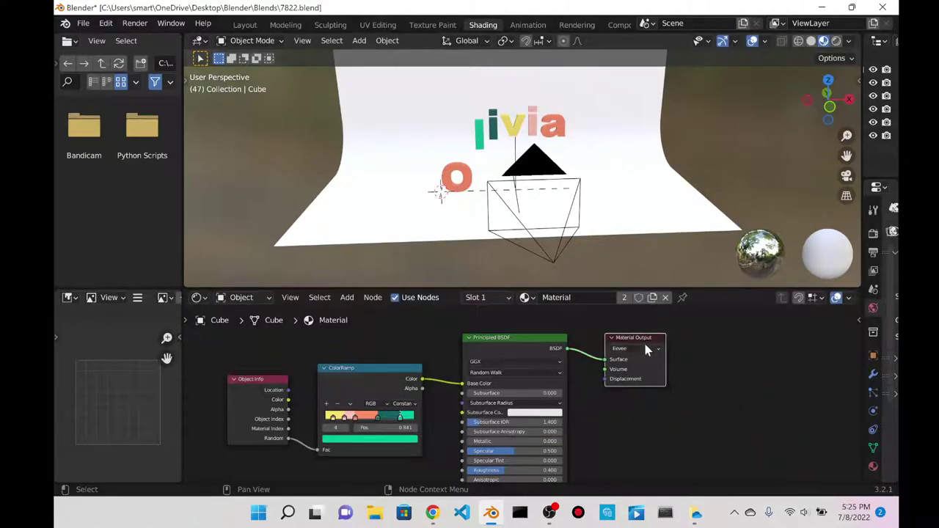
left_click(639, 349)
left_click(644, 369)
left_click(638, 350)
left_click(631, 359)
scroll(602, 389, "up", 2)
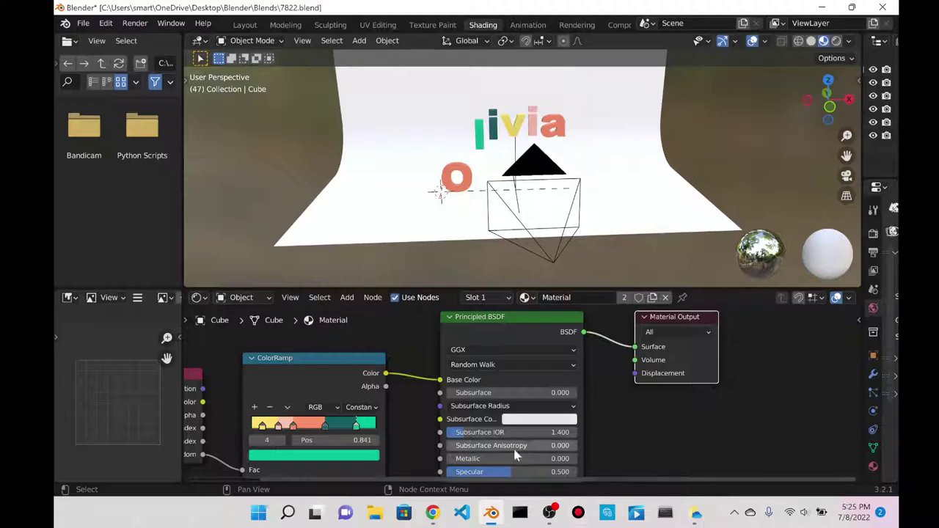
left_click(836, 40)
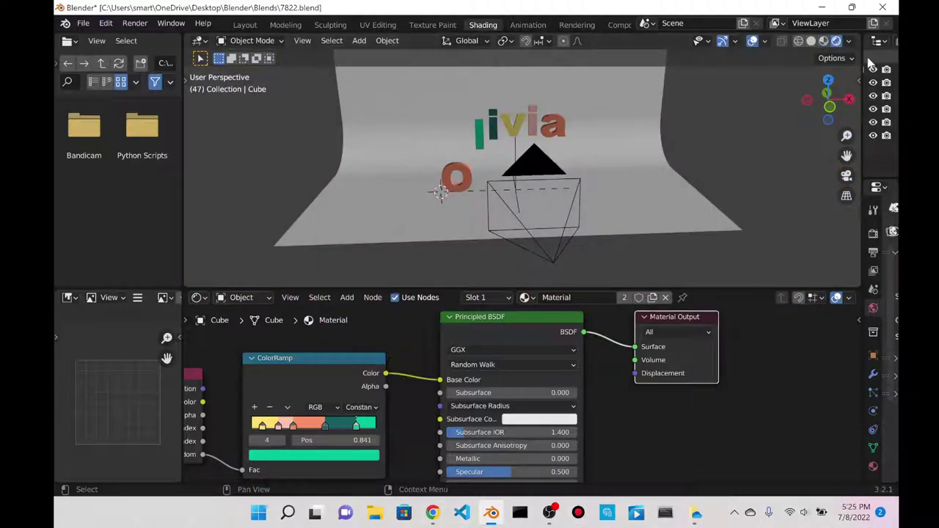
- Widen the properties area and toggle the World's Use Nodes several times, leaving it off
mouse_move(864, 66)
left_mouse_down()
mouse_move(569, 133)
mouse_move(613, 134)
left_mouse_up()
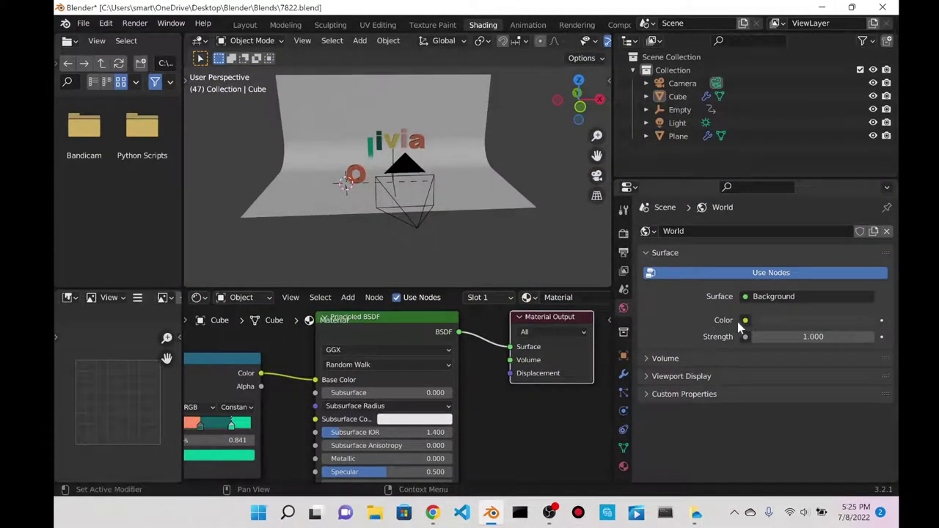
left_click(728, 273)
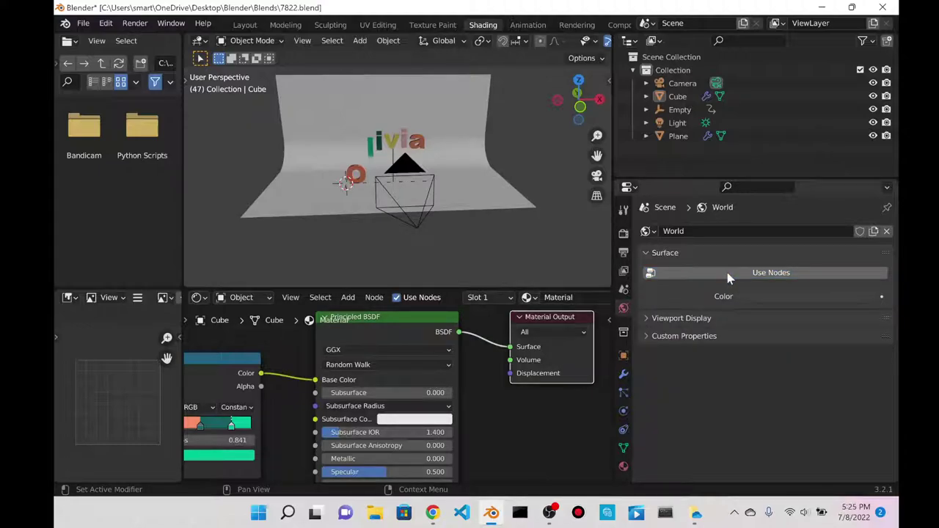
left_click(707, 280)
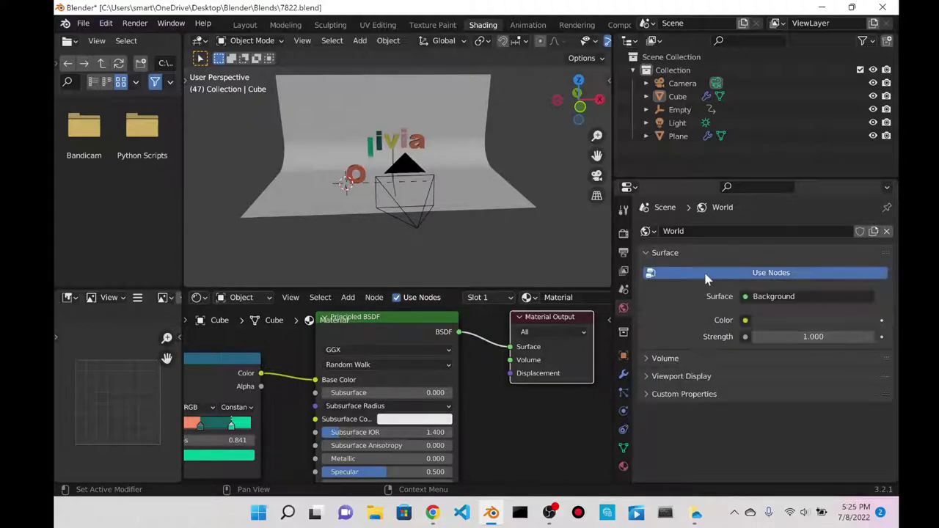
left_click(706, 279)
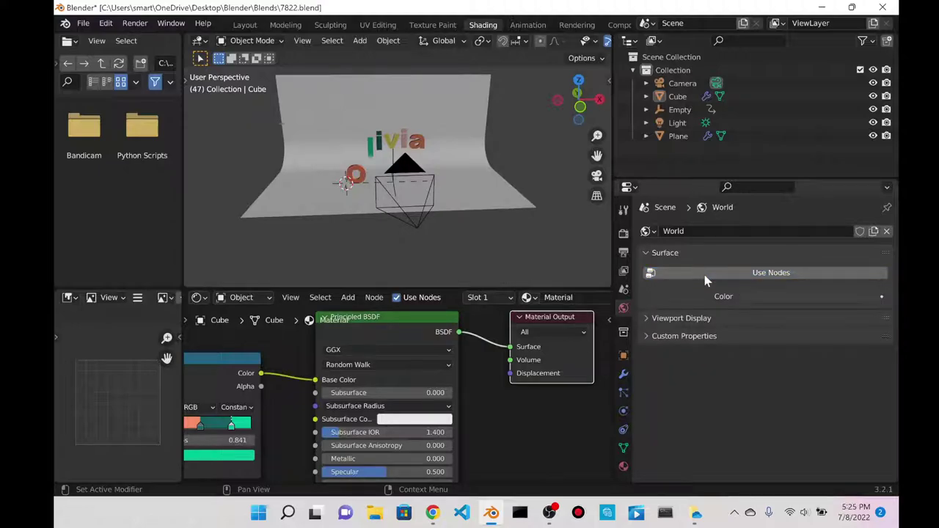
left_click(706, 280)
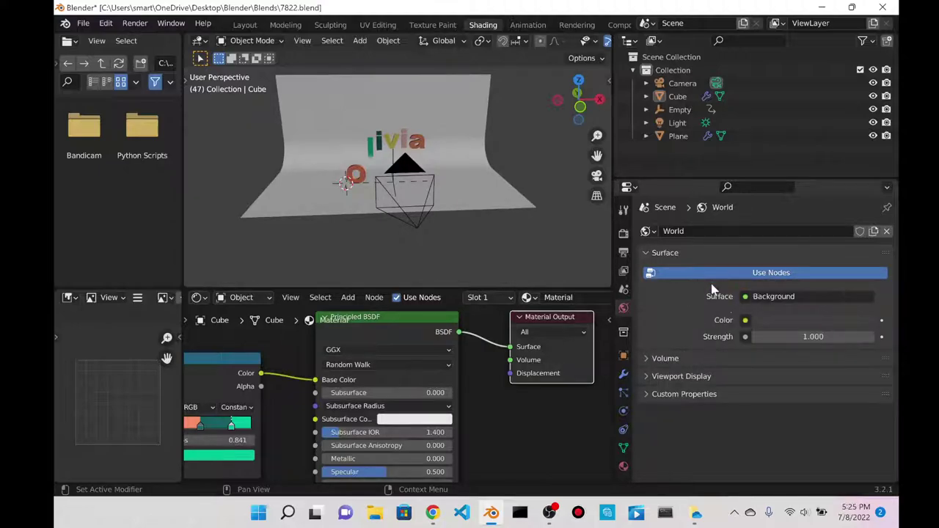
left_click(731, 279)
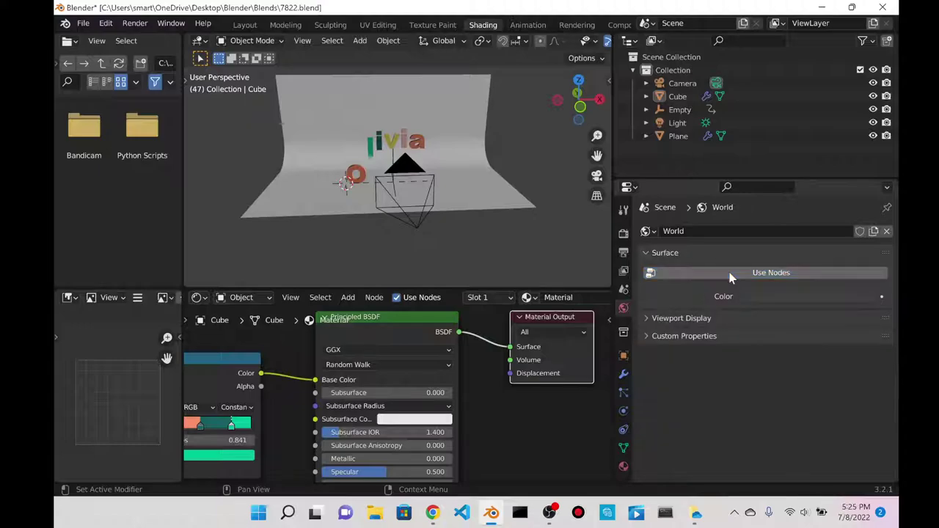
left_click(730, 277)
left_click(730, 277)
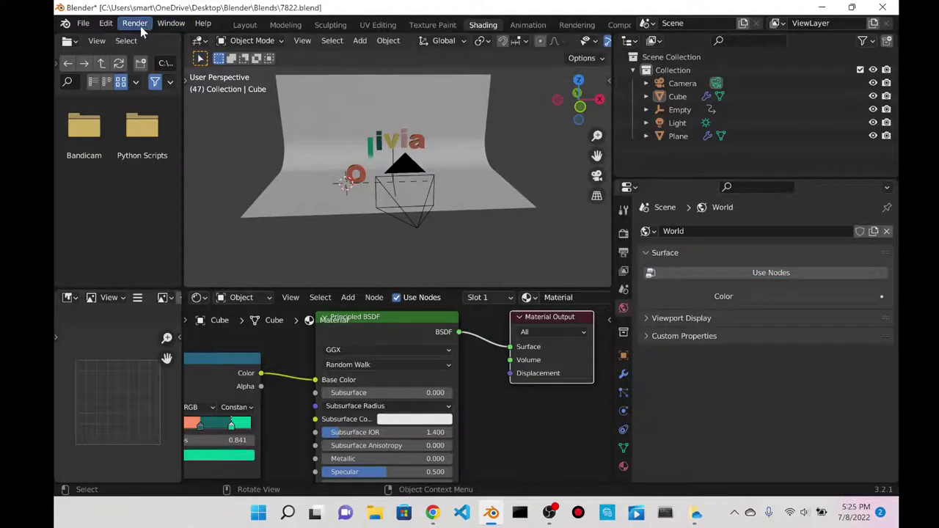
- Start and cancel an animation render, then re-enable nodes for the World
left_click(139, 28)
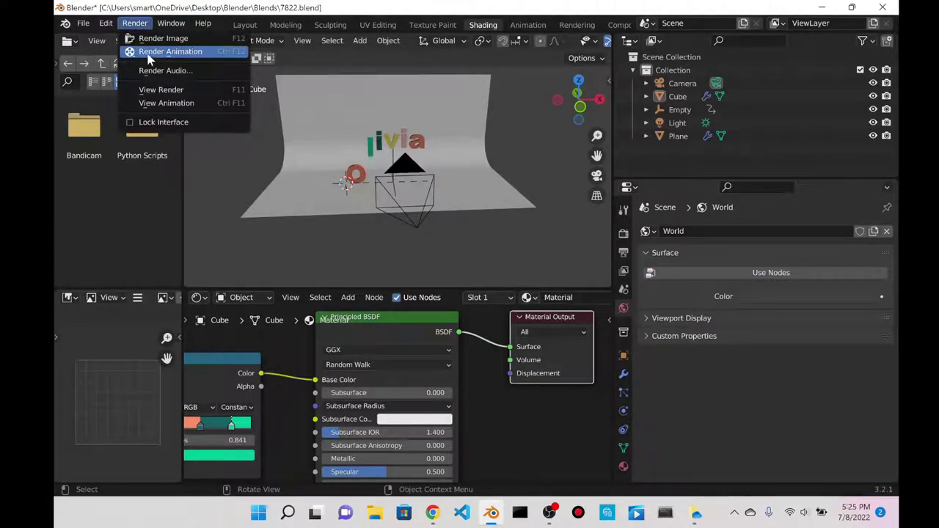
left_click(162, 52)
key("Escape")
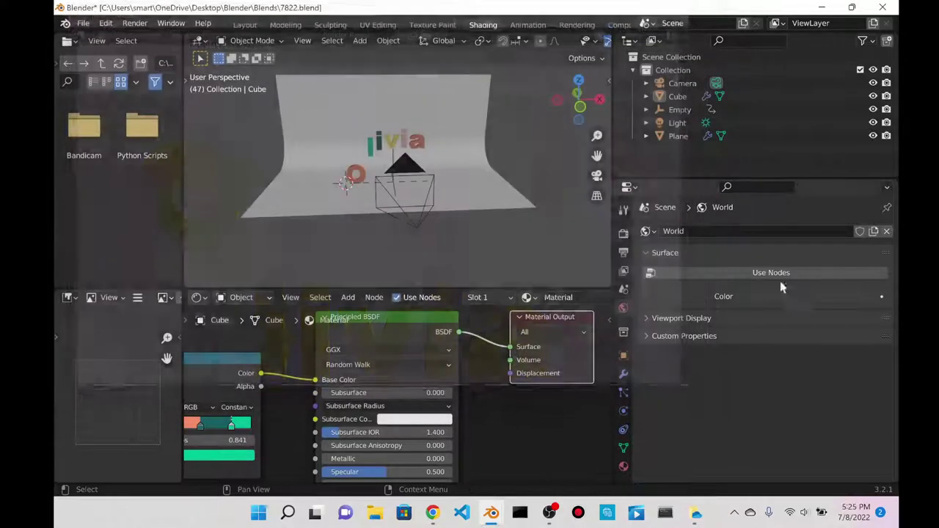
left_click(785, 274)
- Open the World Color picker and its socket's node list
left_click(790, 323)
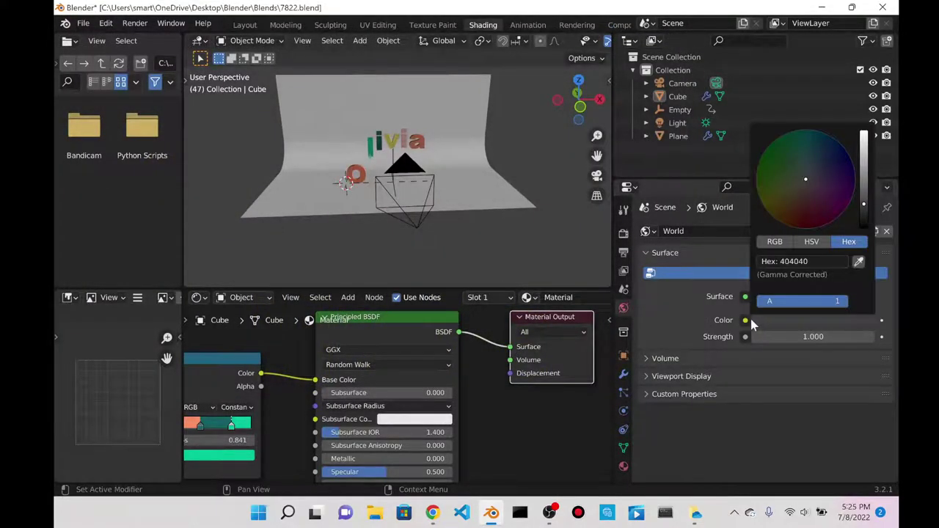
left_click(745, 321)
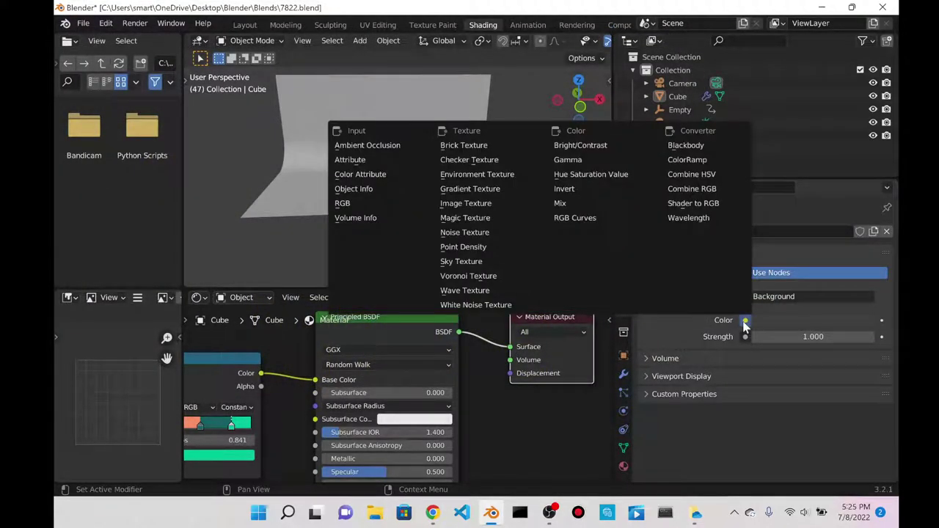
left_click(746, 321)
left_click(745, 321)
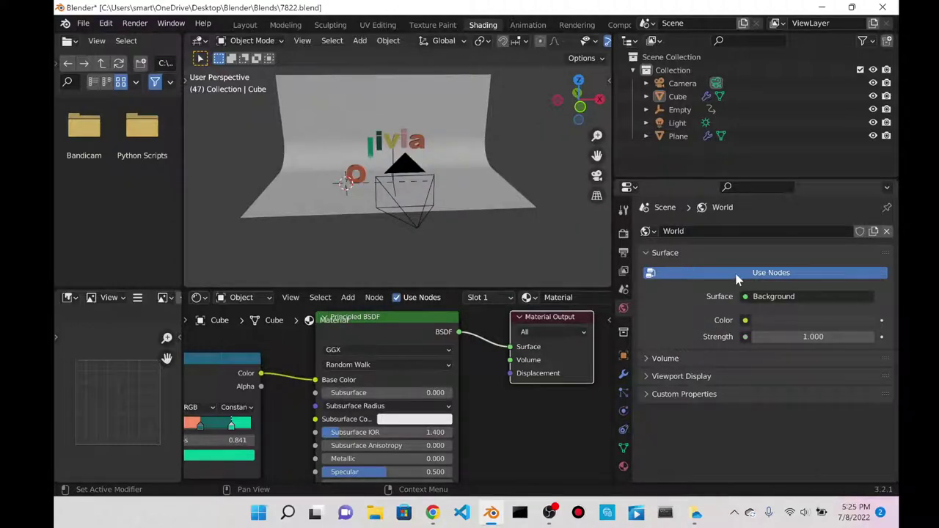
- Expand the World Viewport Display panel, briefly opening Volume and Custom Properties
left_click(679, 358)
left_click(679, 358)
left_click(682, 394)
left_click(682, 377)
left_click(679, 418)
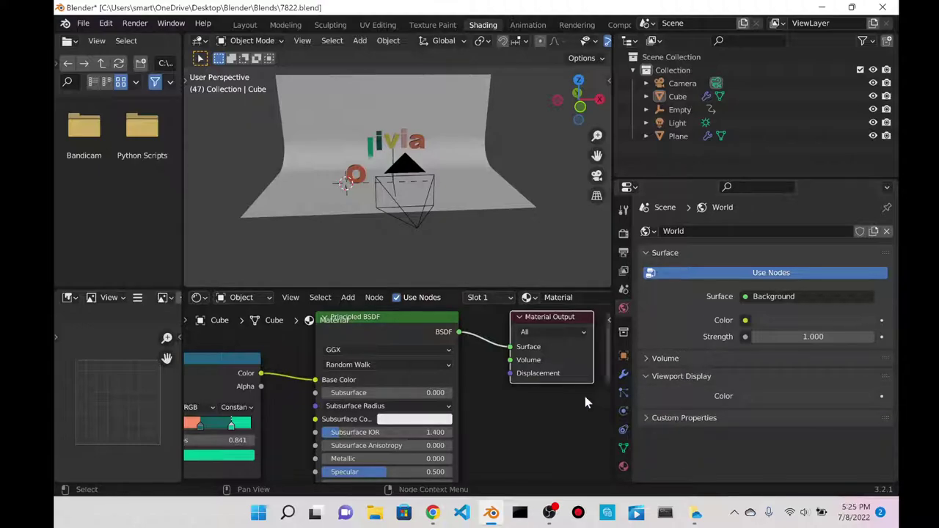
scroll(398, 366, "down", 4)
- Rename the cube's material to Random and revisit the World Color socket's node list
double_click(565, 298)
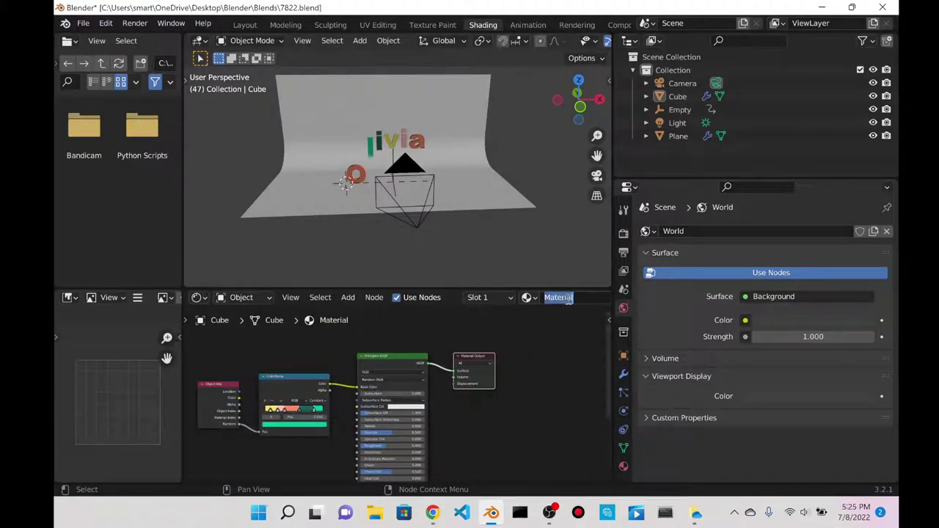
type("Random")
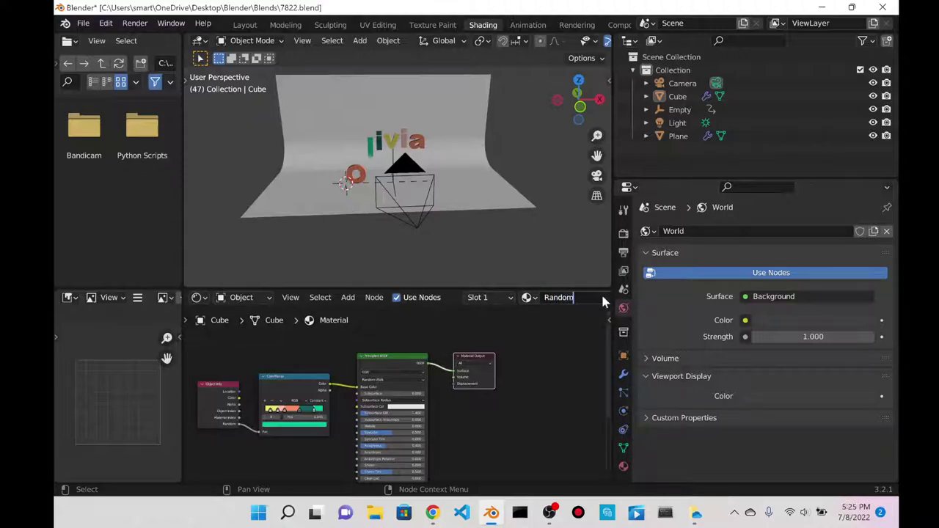
key("Return")
left_click(745, 320)
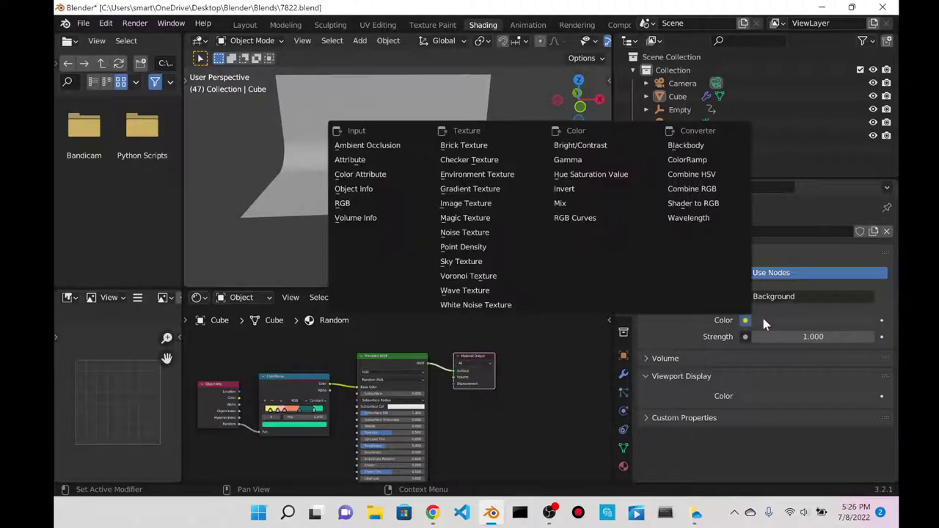
left_click(746, 321)
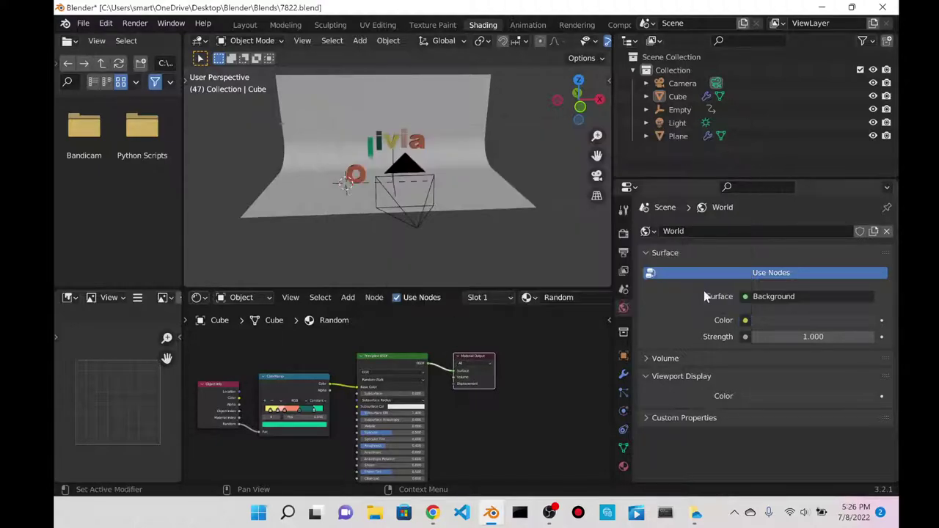
left_click(746, 320)
- Nudge the Material Output node and check the material list, keeping Random assigned
left_click_drag(458, 357, 496, 348)
scroll(360, 337, "down", 1)
scroll(361, 337, "down", 1)
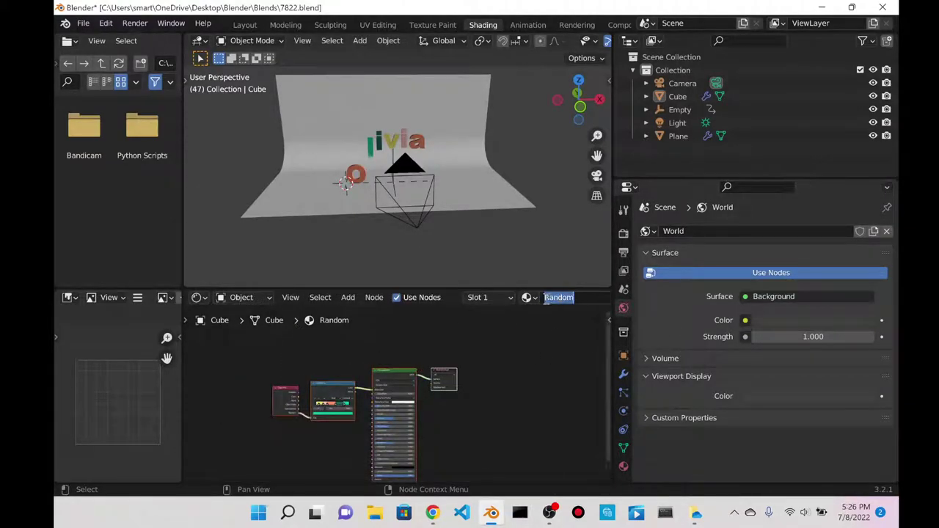
left_click(526, 298)
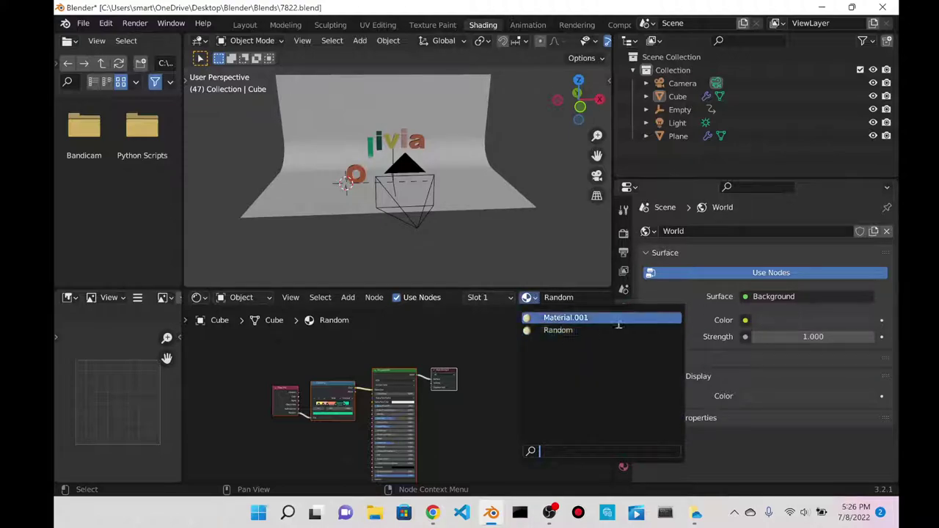
left_click(408, 319)
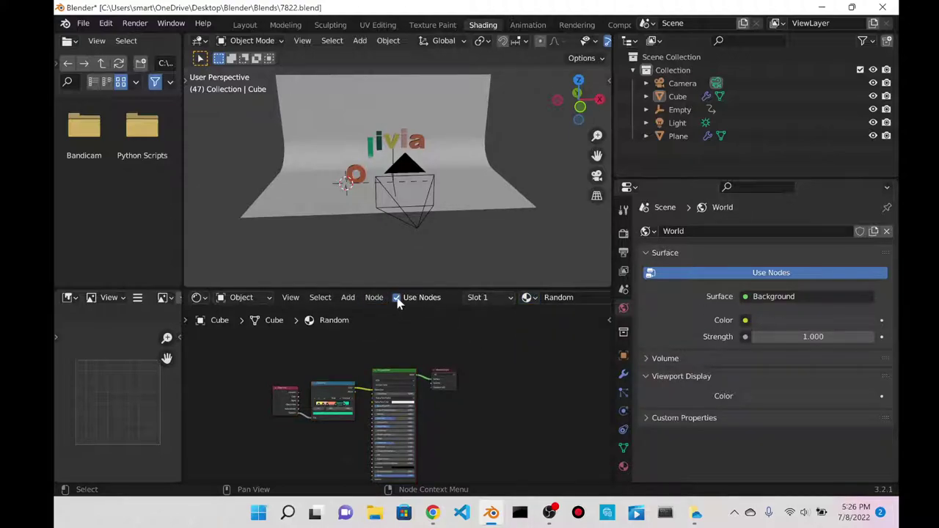
- Toggle Use Nodes on the Random material to compare looks, leaving it on, and toggle World nodes
left_click(397, 302)
left_click(397, 302)
left_click(397, 302)
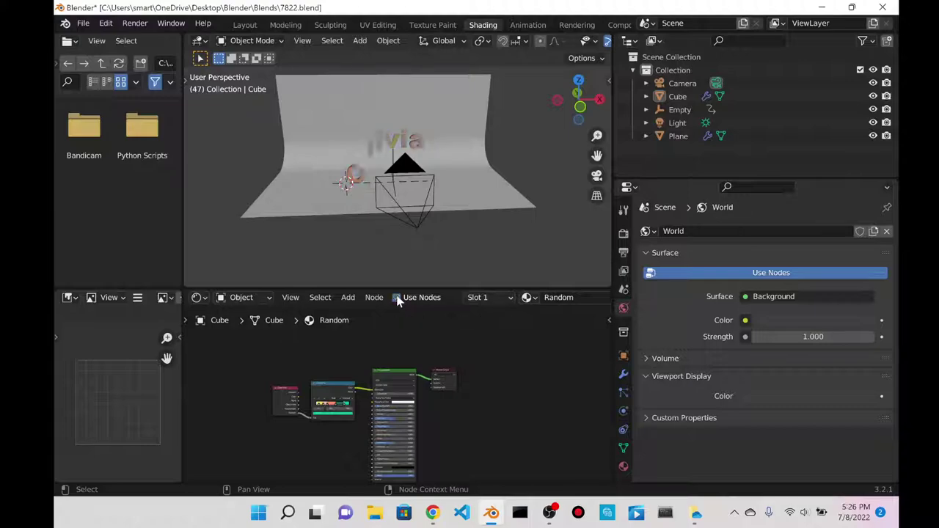
left_click(397, 299)
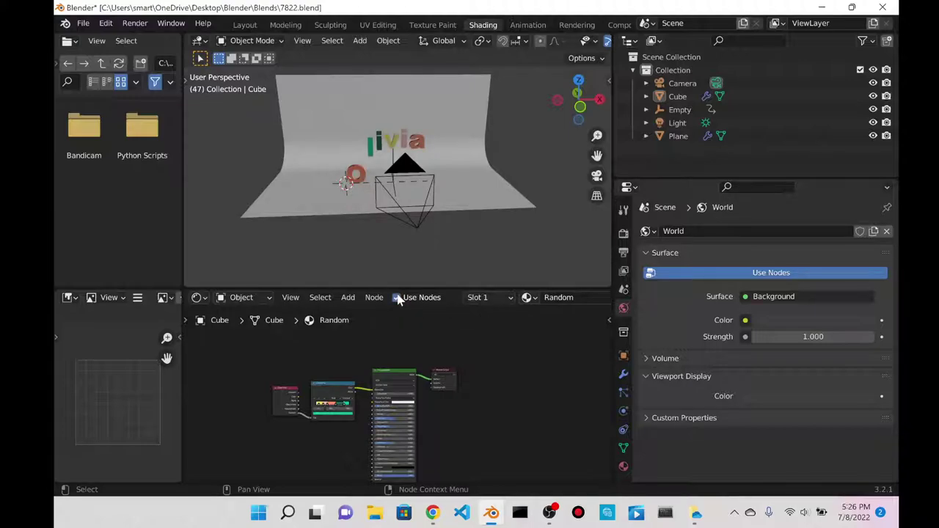
left_click(398, 299)
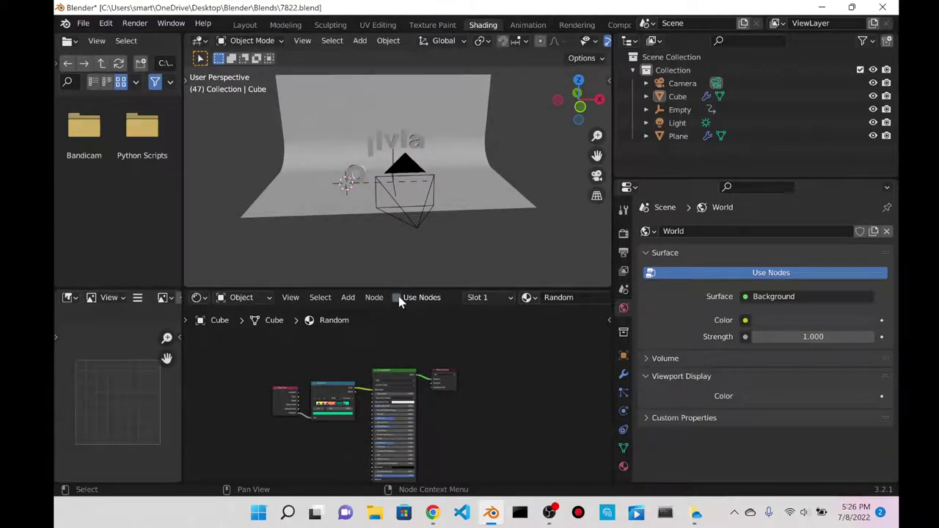
left_click(397, 300)
left_click(755, 274)
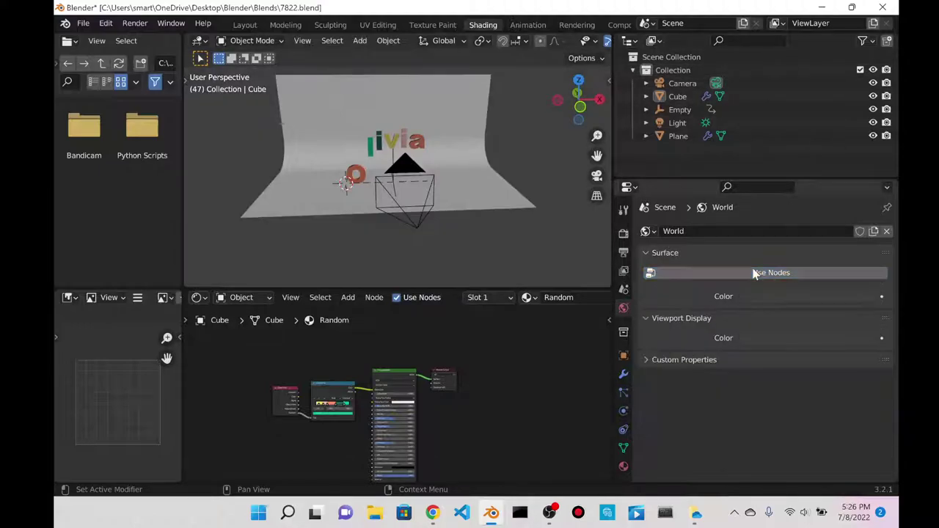
left_click(754, 274)
- Switch between Render and Tool properties and check the available render engines, keeping Eevee
left_click(624, 233)
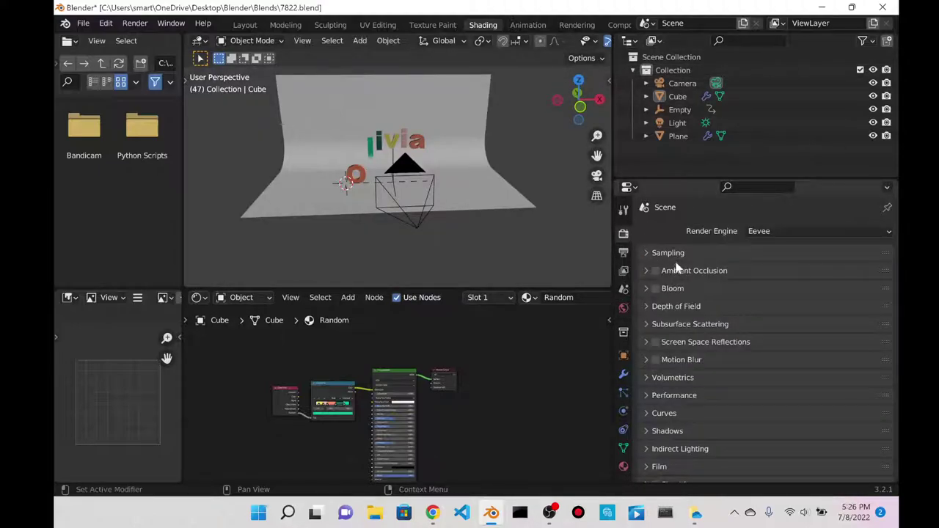
left_click(624, 214)
left_click(624, 232)
left_click(621, 218)
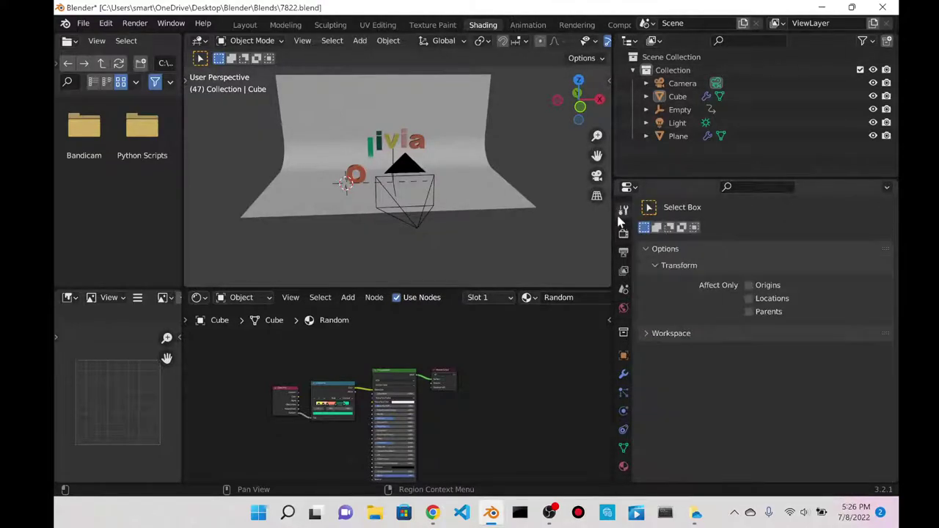
left_click(654, 333)
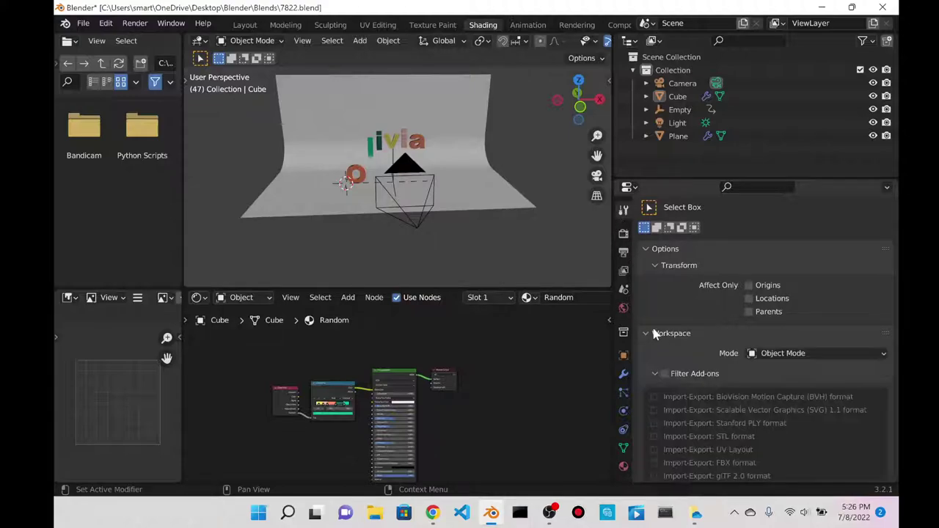
left_click(653, 333)
left_click(624, 234)
left_click(780, 227)
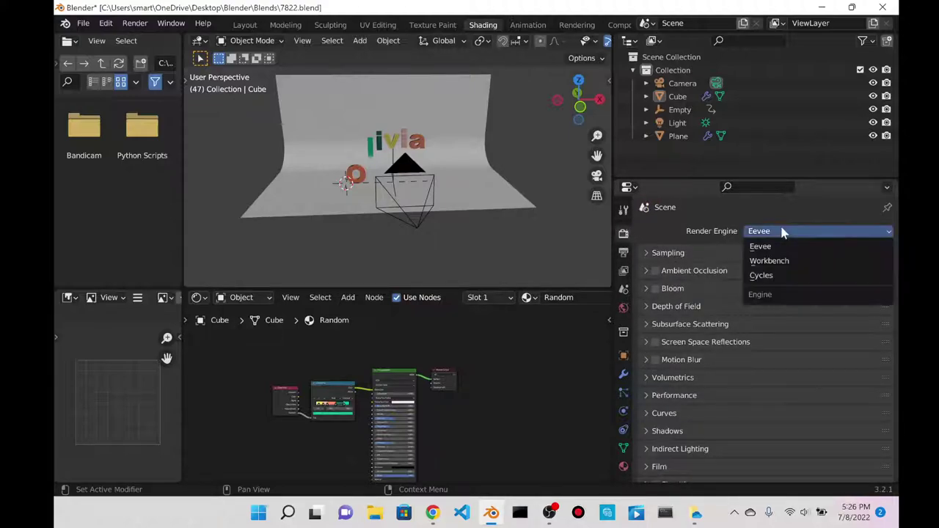
- Review Eevee's Freestyle and Curves panels, expanding and collapsing each
scroll(687, 251, "down", 3)
scroll(686, 256, "up", 3)
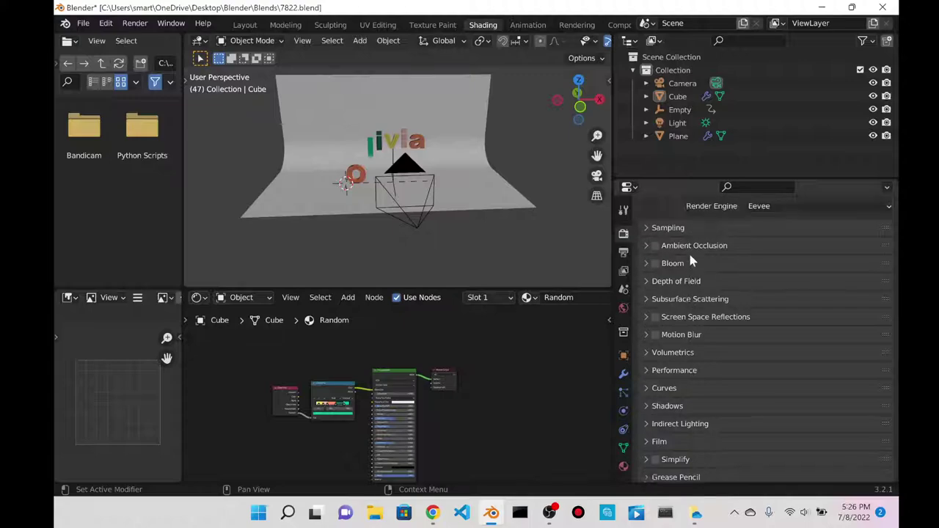
scroll(688, 251, "down", 3)
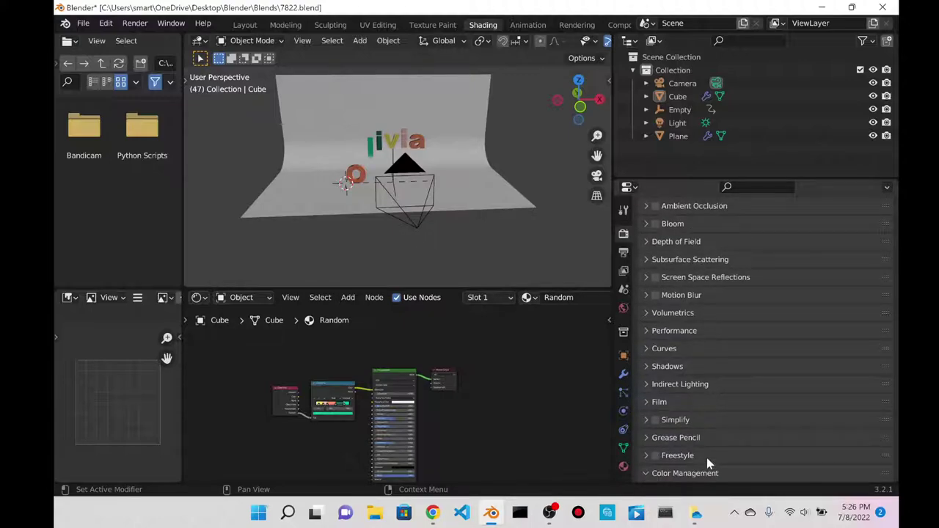
scroll(707, 440, "down", 4)
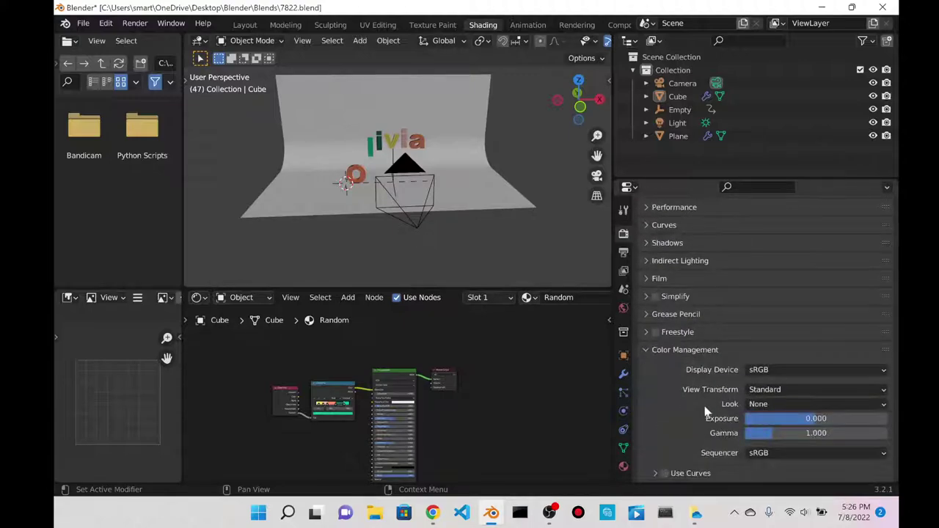
left_click(677, 334)
left_click(678, 334)
scroll(680, 316, "up", 6)
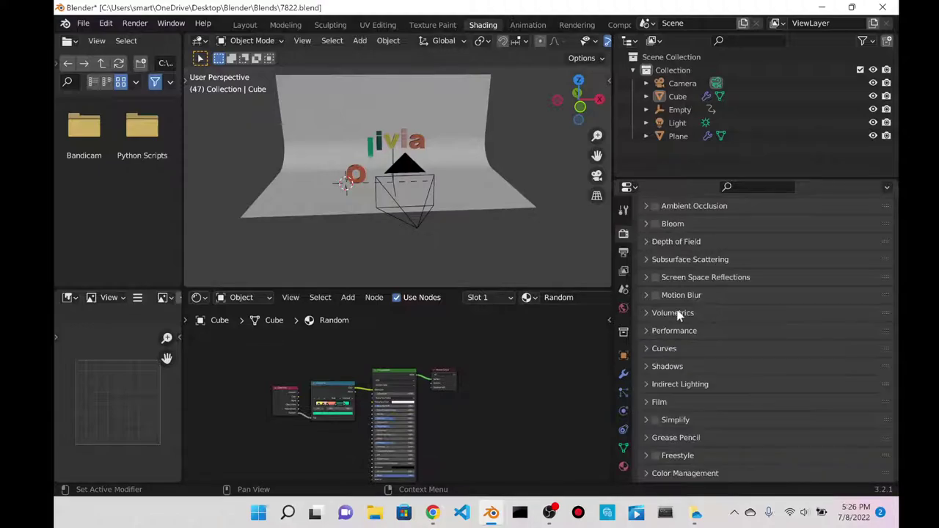
left_click(668, 413)
scroll(650, 401, "down", 3)
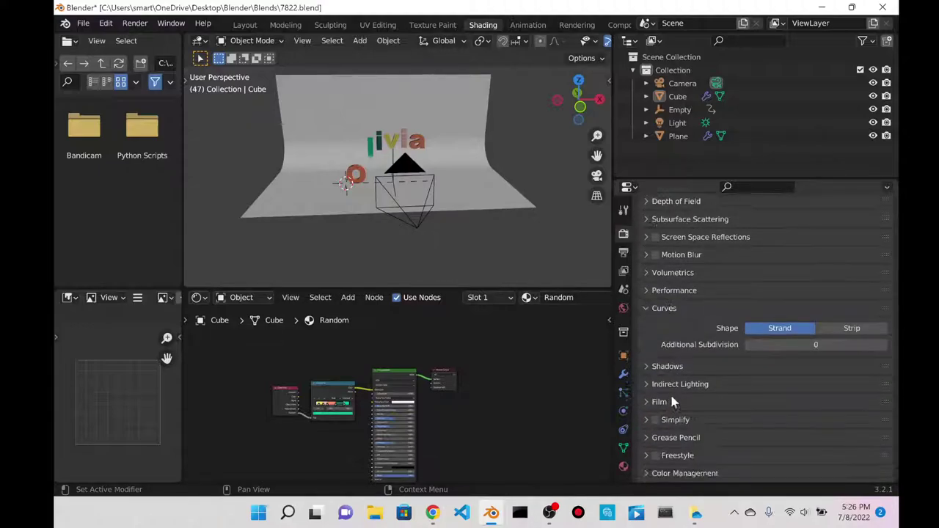
scroll(686, 317, "up", 1)
left_click(686, 317)
scroll(690, 326, "up", 3)
- Inspect the Sampling, Ambient Occlusion, Depth of Field and Bloom panels, then show Output Properties
left_click(716, 253)
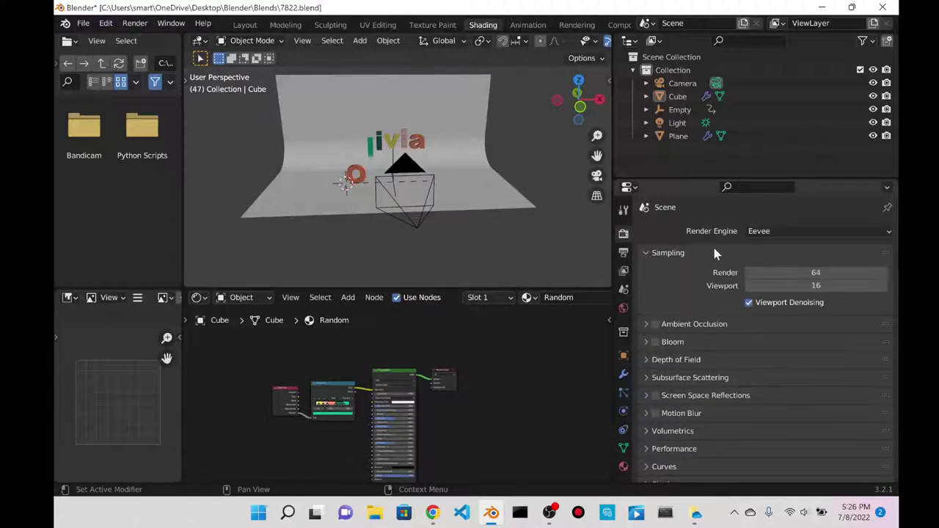
left_click(712, 250)
left_click(695, 271)
left_click(695, 271)
left_click(690, 307)
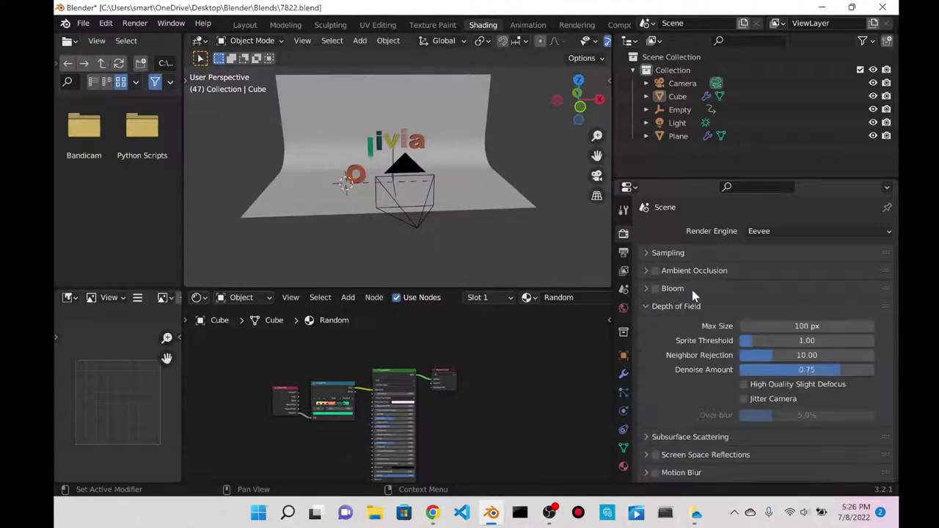
left_click(693, 290)
left_click(689, 293)
left_click(680, 307)
scroll(680, 307, "down", 1)
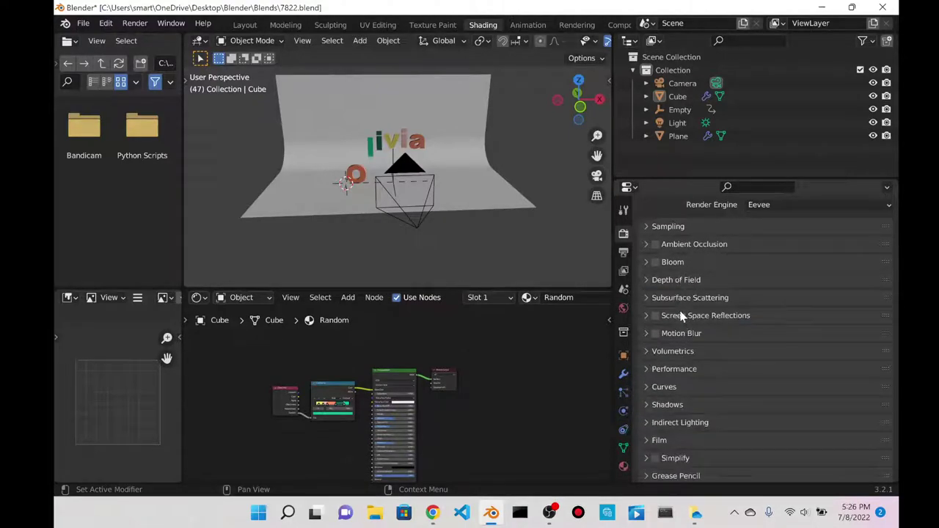
left_click(624, 252)
- Peek at the Format, Frame Range and Stereoscopy panels, then review Output file-saving and Color Management settings
left_click(693, 234)
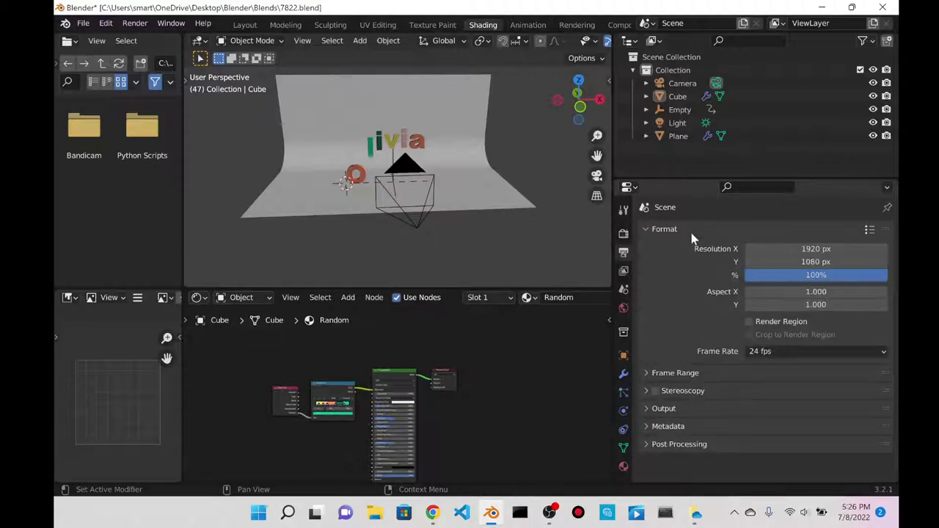
left_click(691, 229)
left_click(692, 246)
left_click(692, 247)
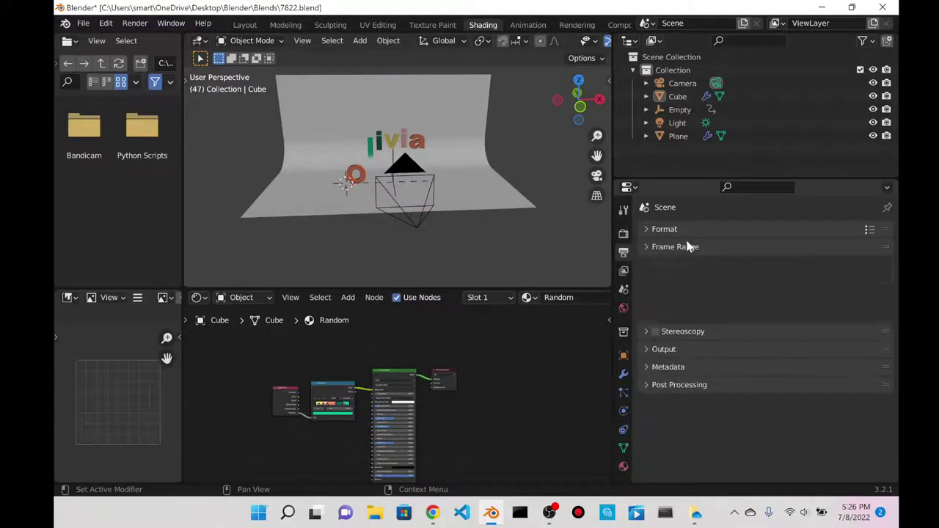
left_click(686, 266)
left_click(686, 266)
left_click(686, 277)
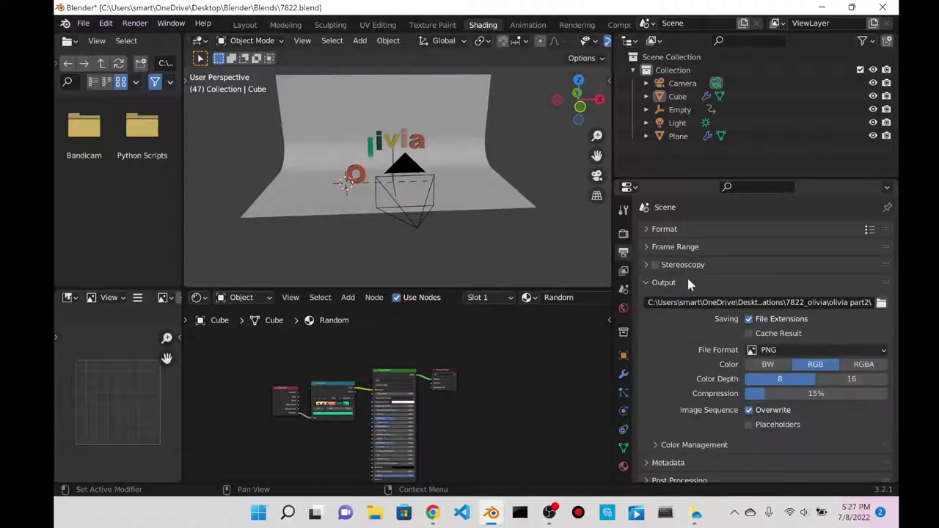
scroll(726, 308, "down", 1)
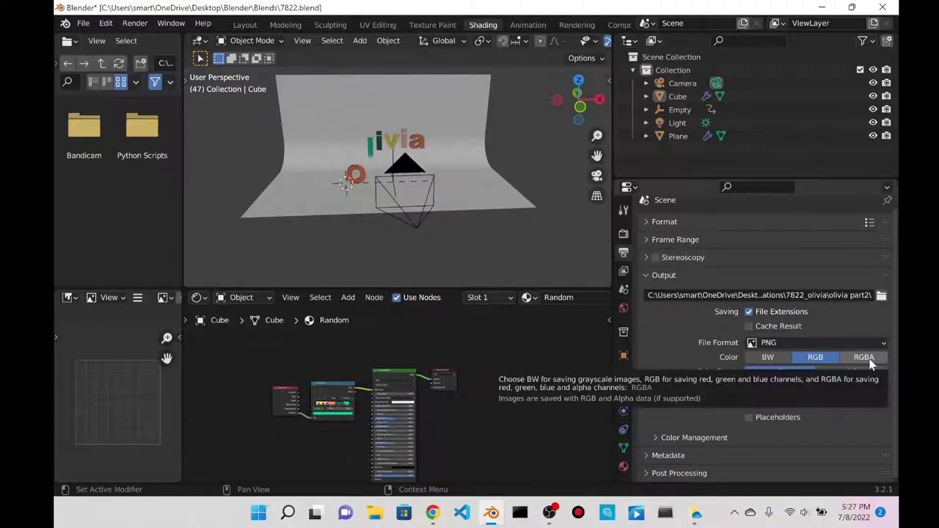
left_click(689, 438)
scroll(727, 413, "down", 4)
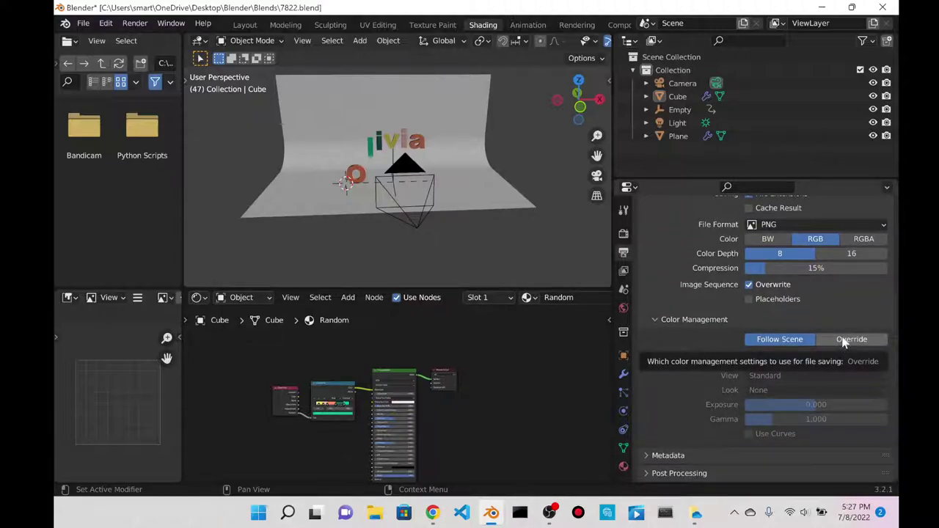
scroll(729, 317, "up", 4)
- Collapse Output, read through the Metadata settings, and briefly open and close Post Processing
left_click(868, 267)
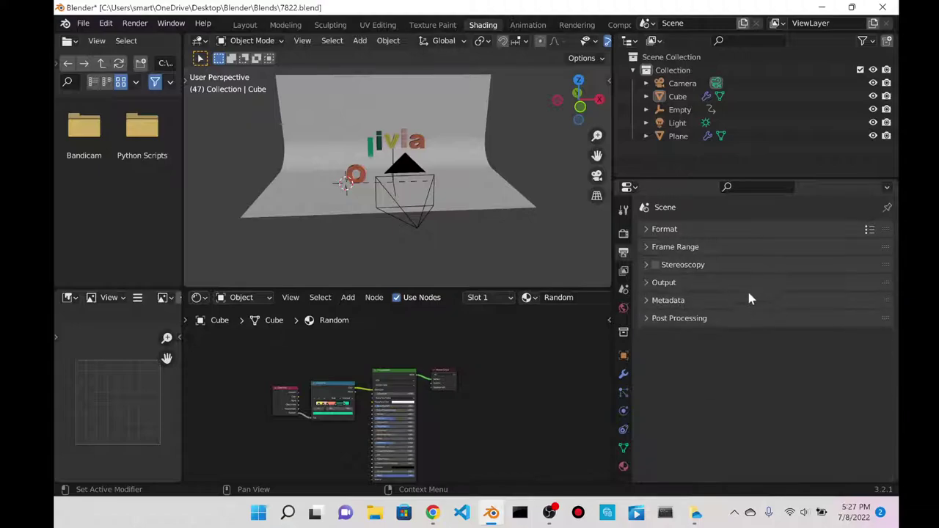
left_click(748, 298)
scroll(744, 323, "down", 3)
scroll(744, 331, "down", 1)
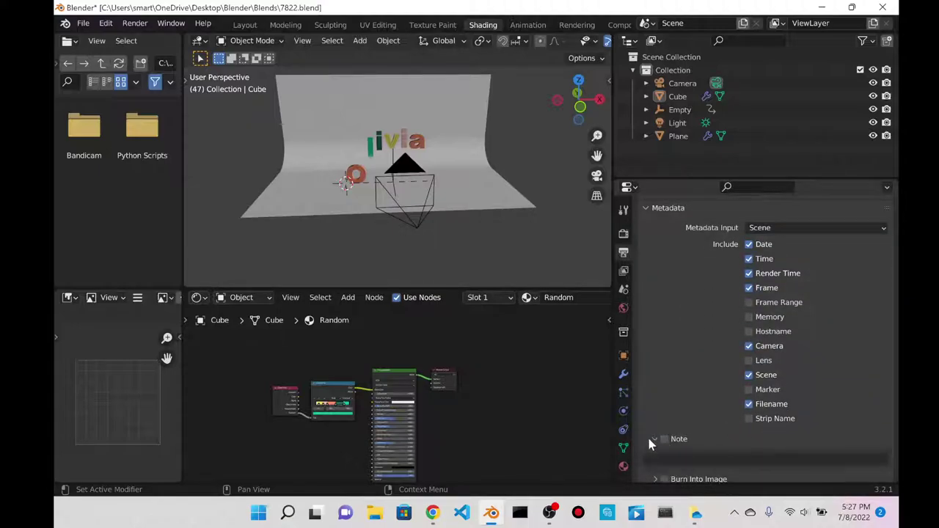
scroll(727, 256, "up", 4)
left_click(655, 303)
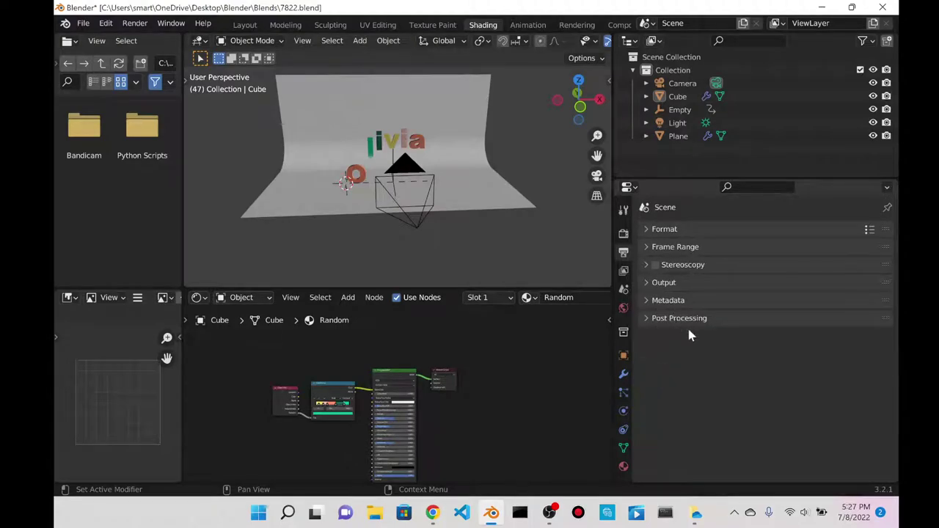
left_click(687, 325)
left_click(685, 323)
- Enable the Material cryptomatte pass in the View Layer properties
left_click(623, 270)
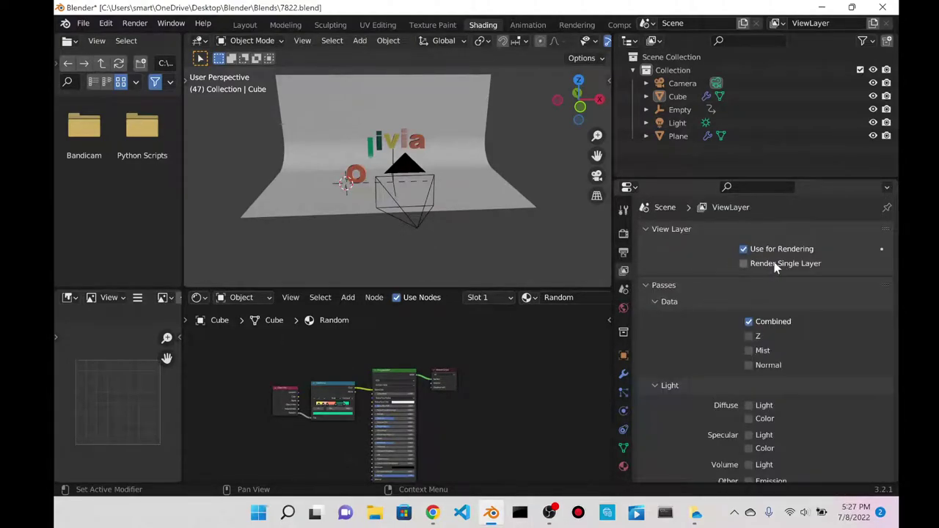
scroll(778, 264, "down", 3)
scroll(773, 260, "up", 1)
scroll(773, 265, "down", 5)
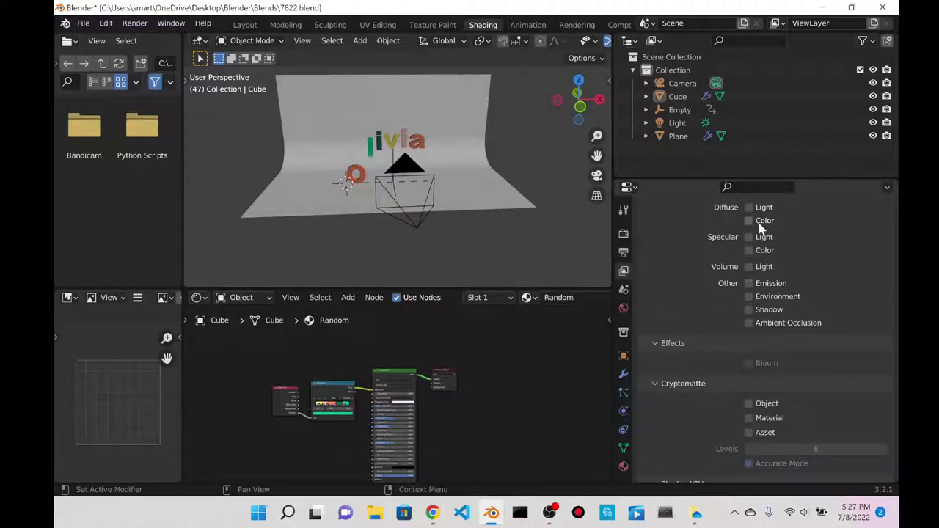
scroll(758, 254, "down", 3)
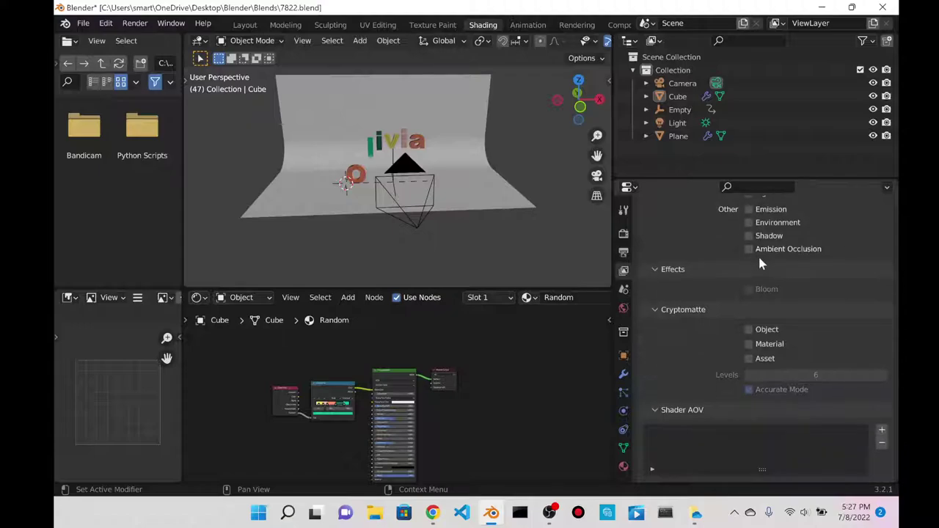
left_click(761, 345)
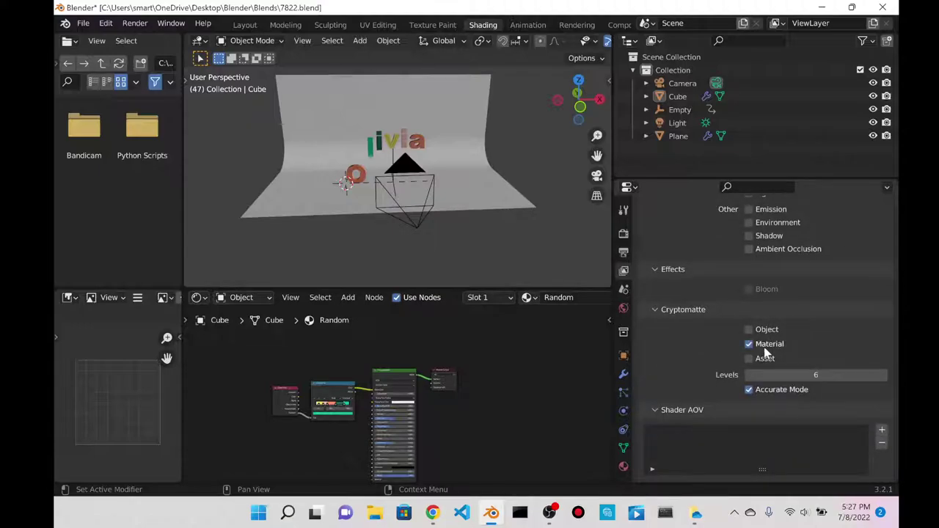
- Render the full animation, then turn the Material cryptomatte pass back off
left_click(135, 23)
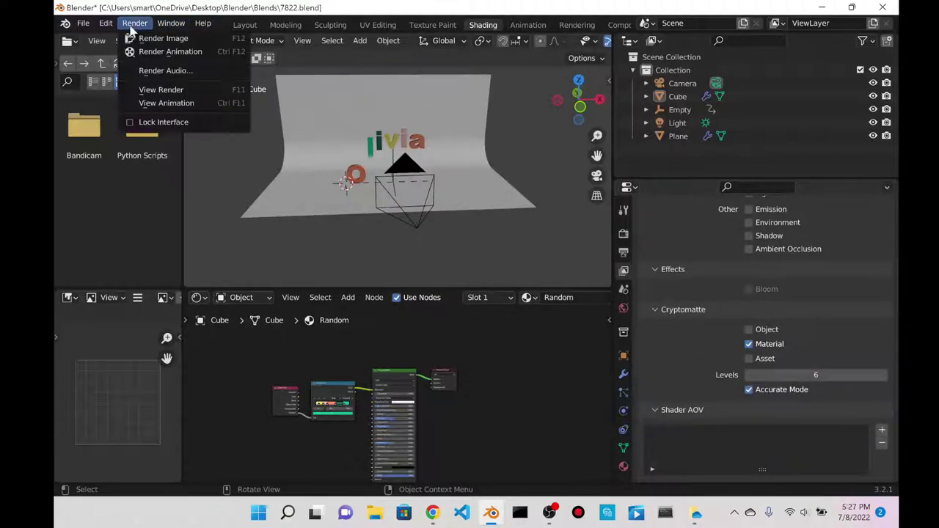
left_click(175, 52)
key("Escape")
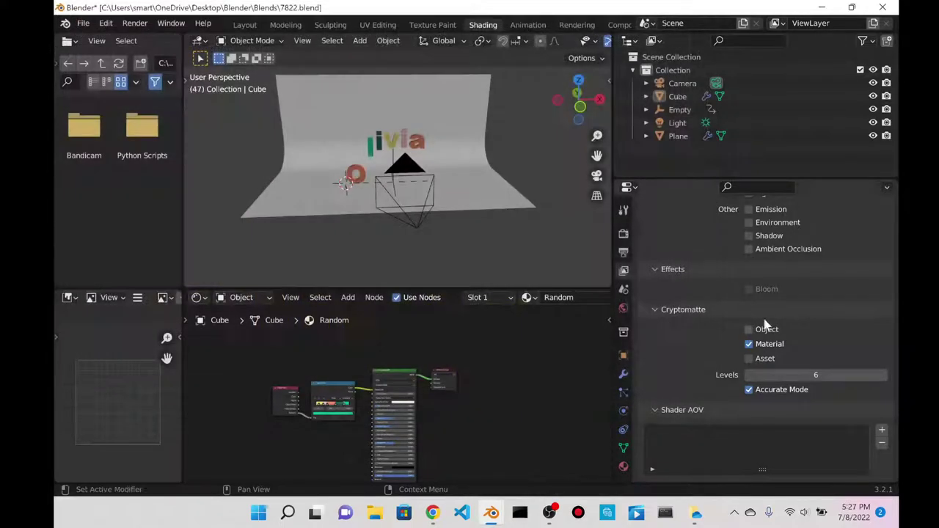
left_click(760, 344)
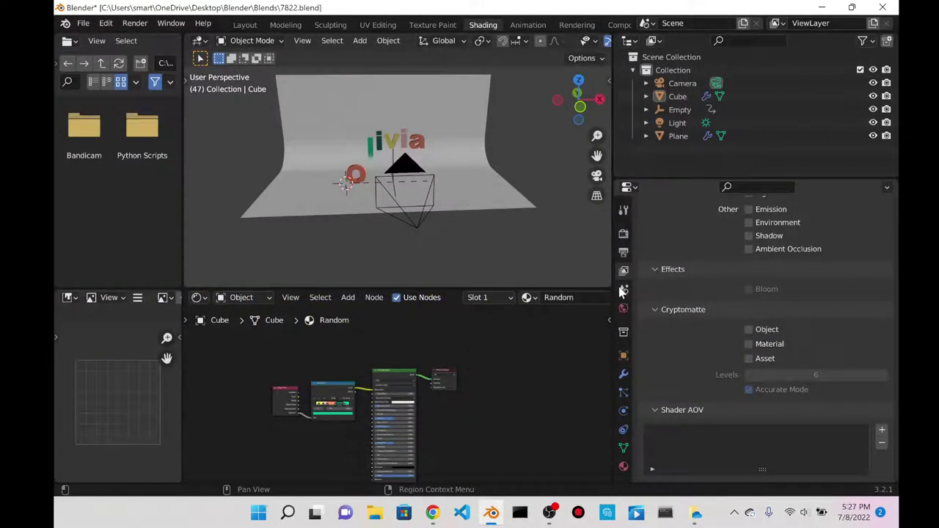
left_click(710, 312)
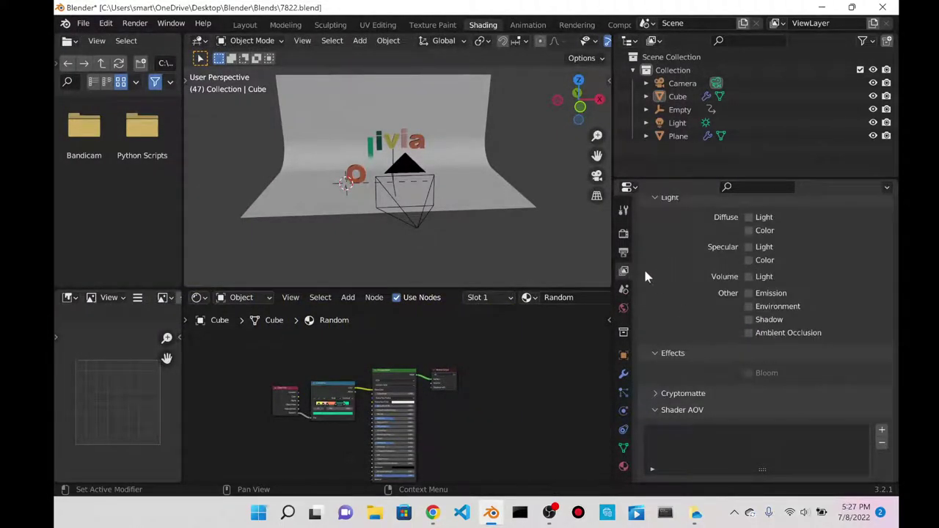
- Show the Scene properties and glance at the Units panel
left_click(623, 289)
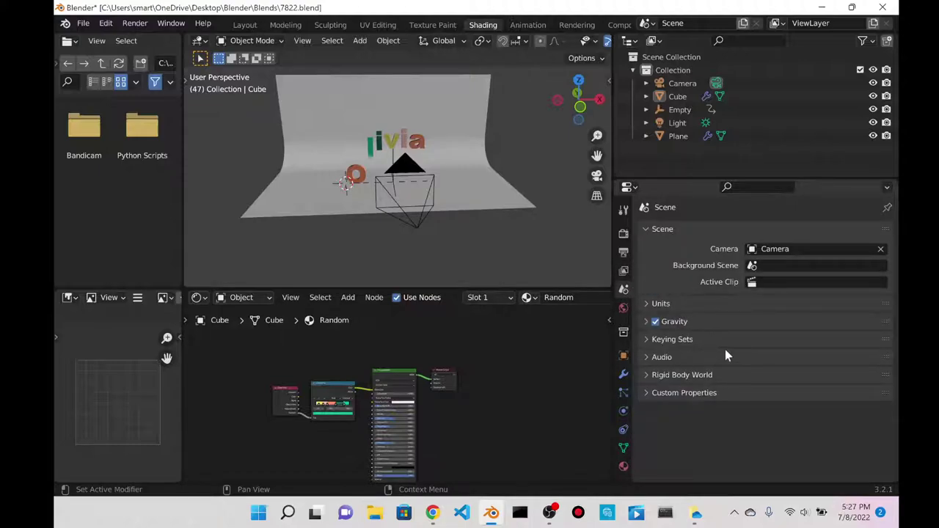
left_click(693, 306)
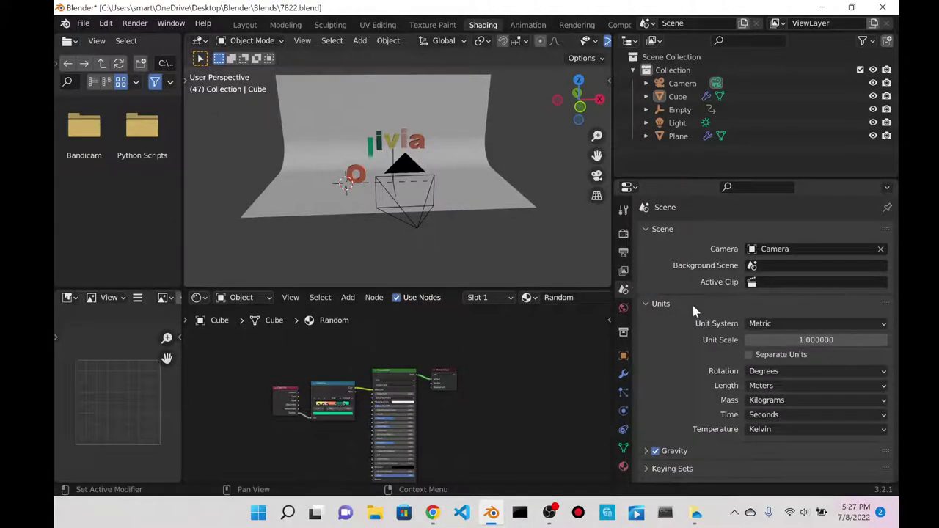
left_click(692, 306)
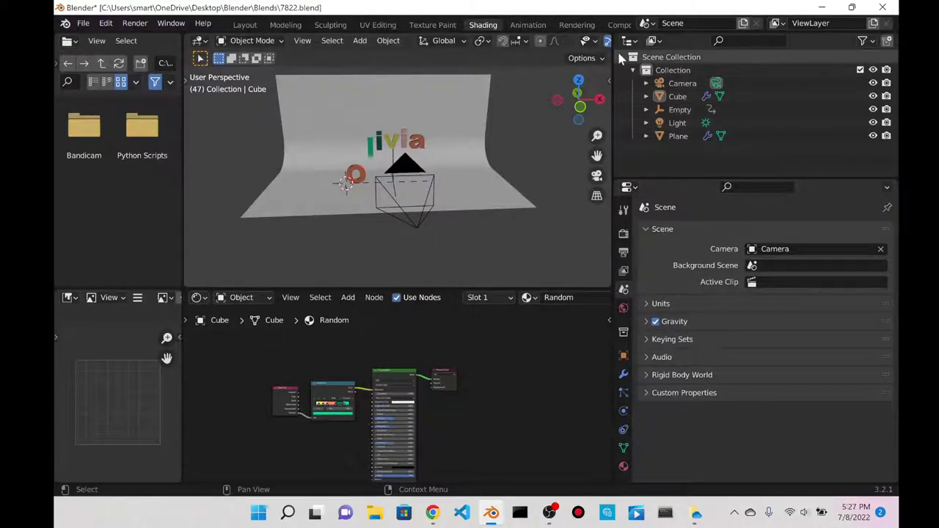
- Widen the 3D view, select the ivia text and toggle Use Nodes on its Random material
left_click_drag(615, 49, 701, 44)
left_click(422, 140)
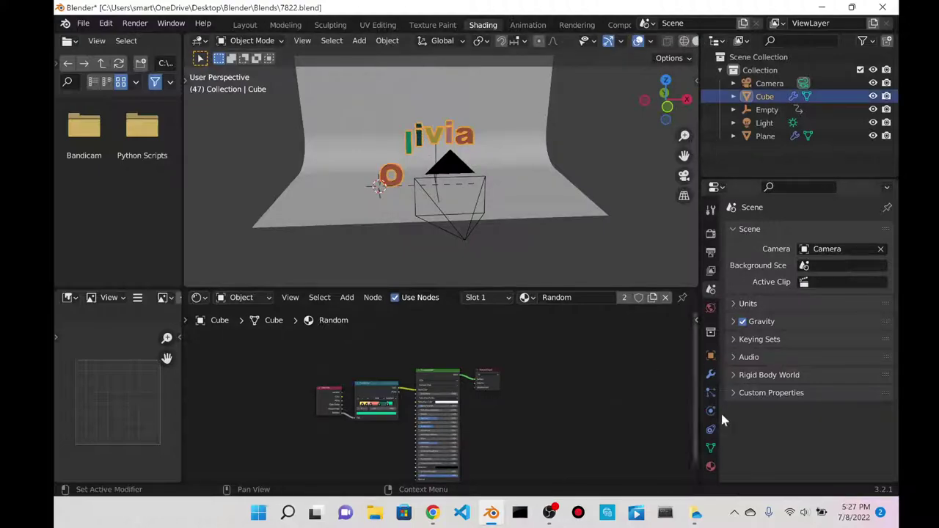
left_click(710, 467)
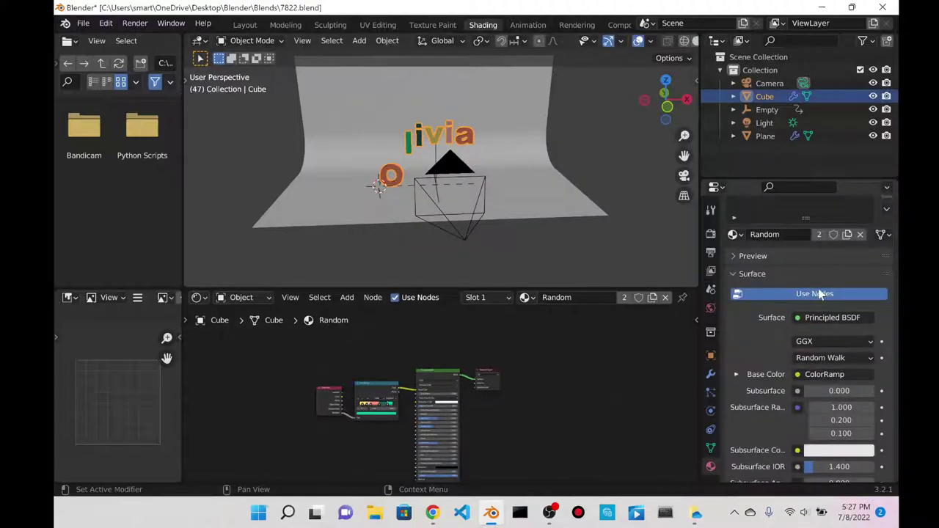
left_click(820, 293)
left_click(820, 294)
left_click(819, 294)
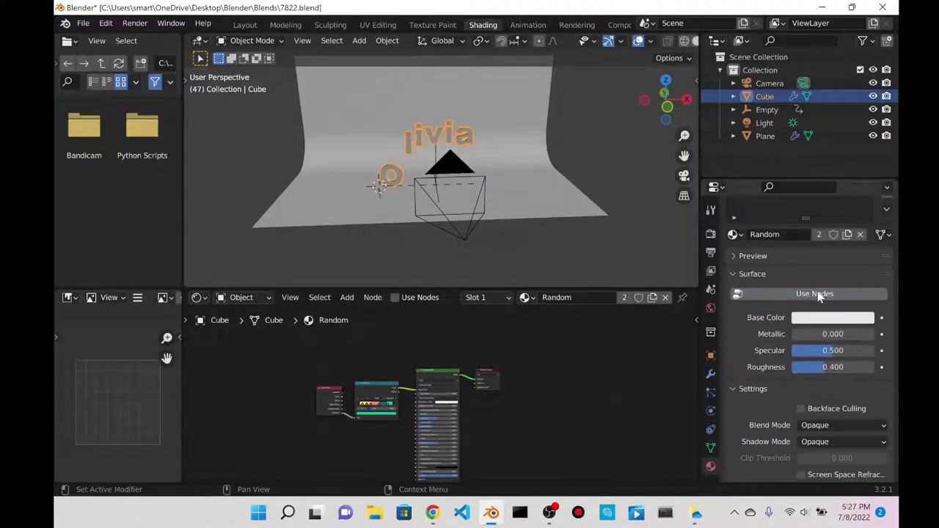
left_click(819, 293)
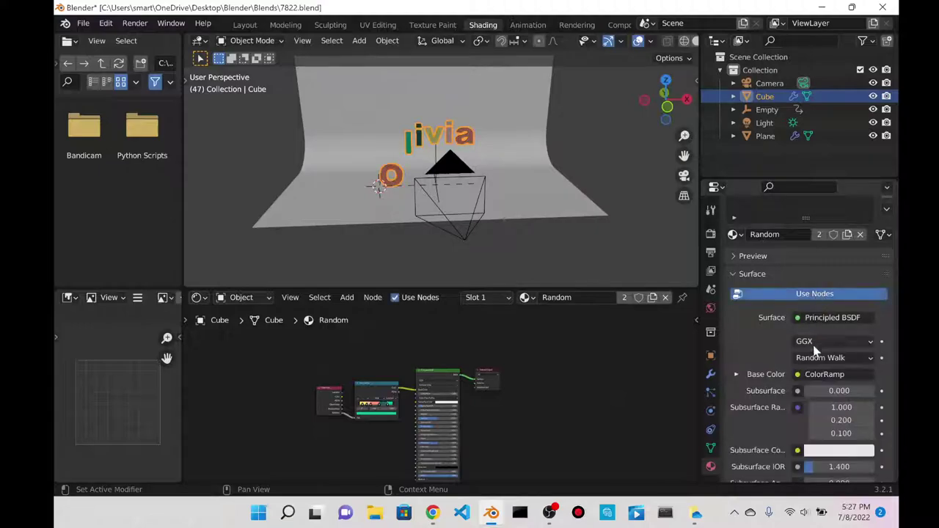
- Keep Random Walk as the subsurface method and review Viewport Display before switching to Chrome
scroll(812, 371, "down", 3)
left_click(853, 284)
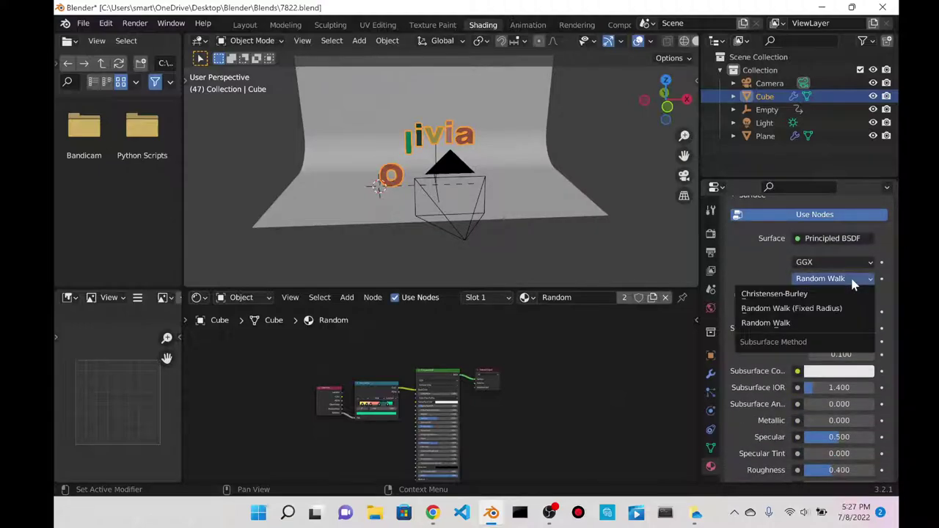
left_click(851, 274)
scroll(858, 256, "down", 3)
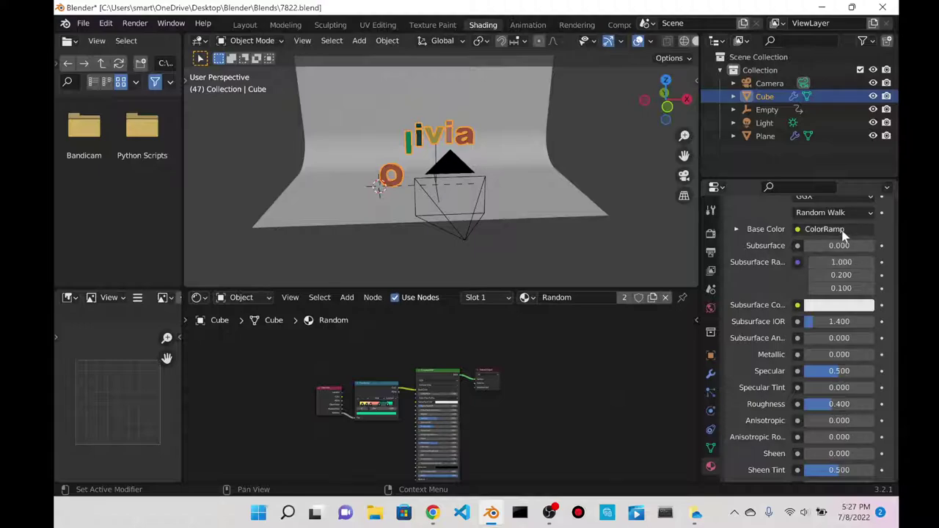
scroll(844, 233, "down", 12)
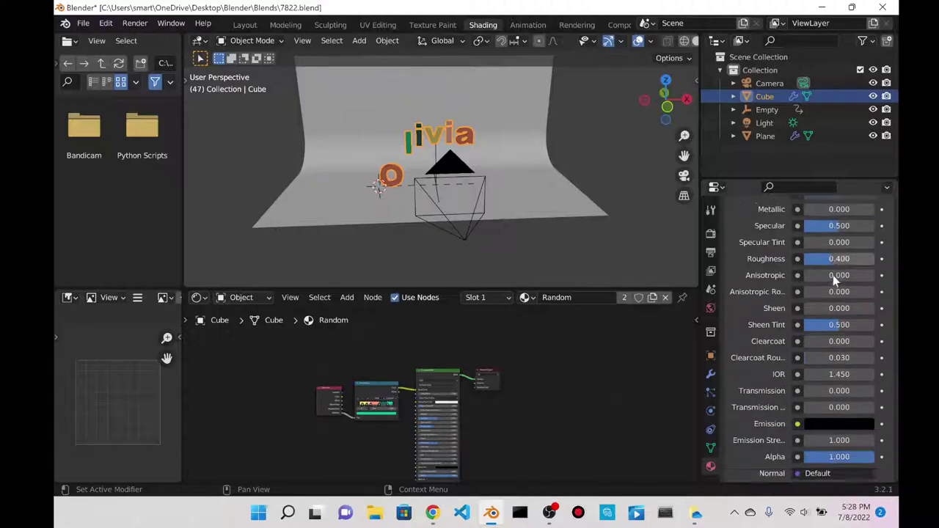
scroll(827, 303, "down", 2)
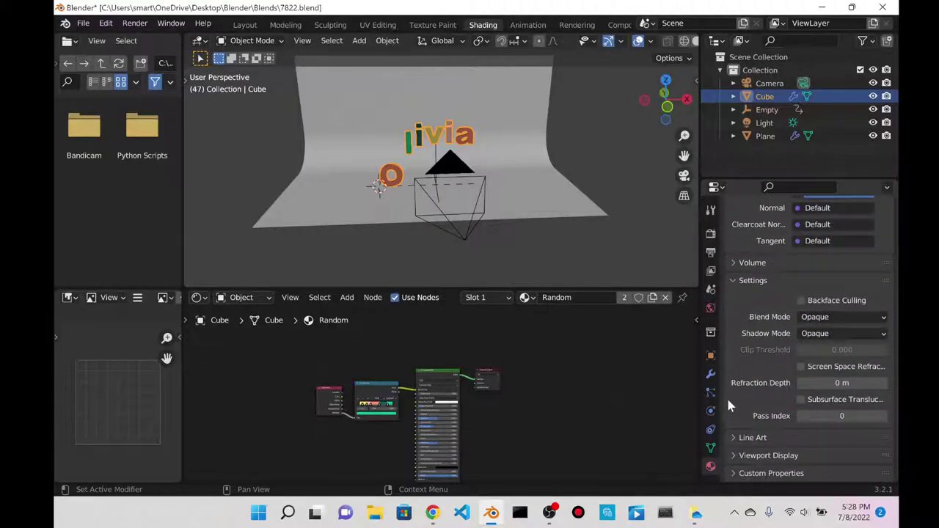
left_click(769, 458)
scroll(777, 440, "down", 3)
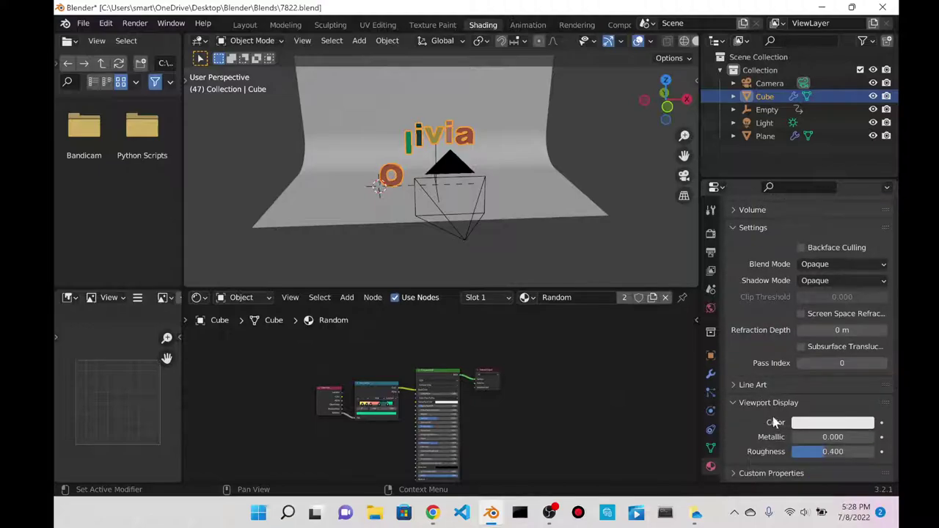
left_click(768, 403)
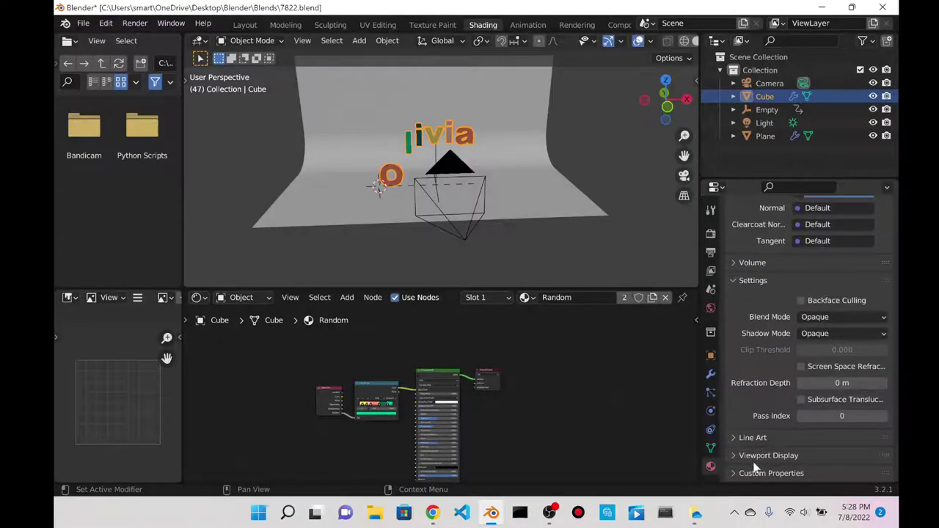
left_click(433, 512)
- Search Google in a new tab for 'why arent my colors showing up in render from shading'
left_click(550, 11)
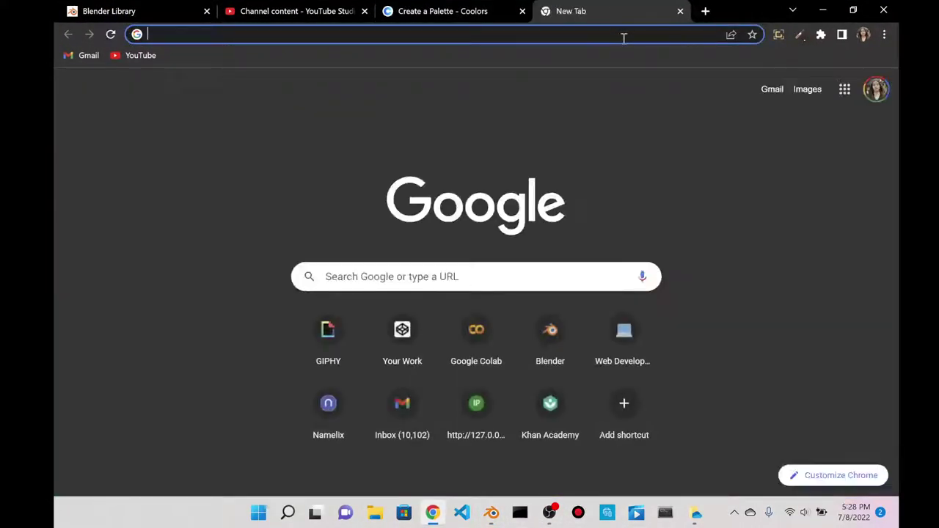
type("why r")
key("BackSpace")
type("arent ")
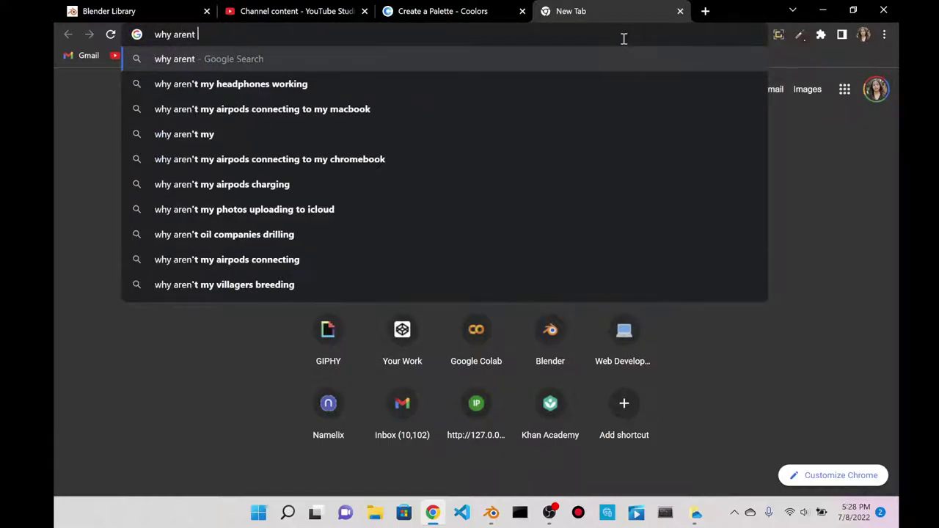
type("my colors sho")
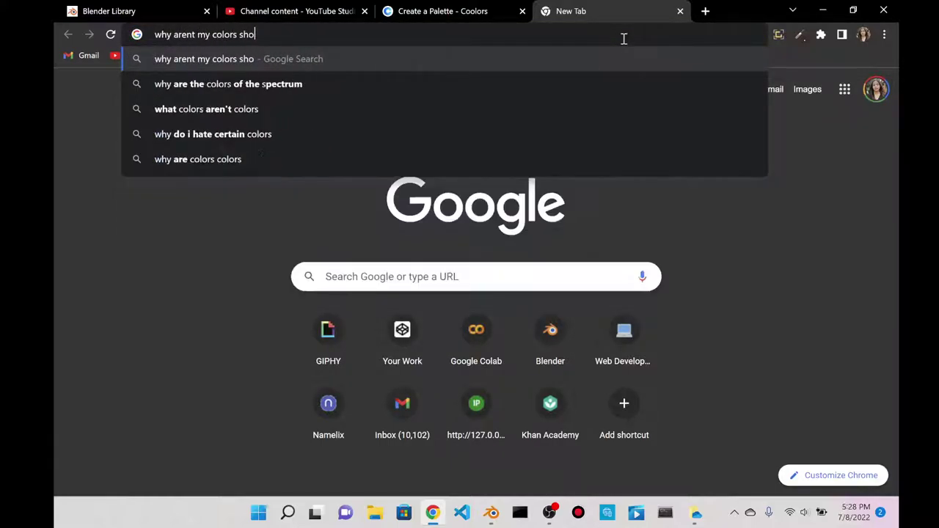
type("wing up in r")
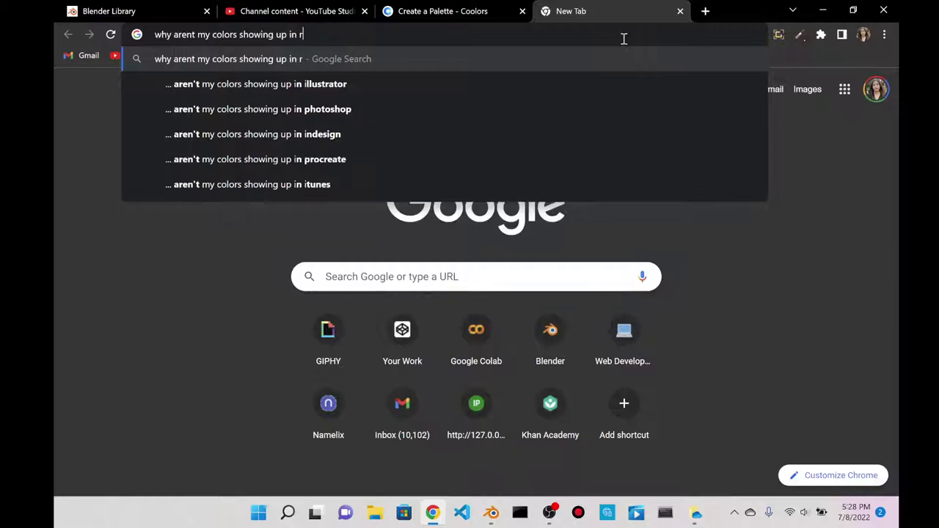
type("ender ")
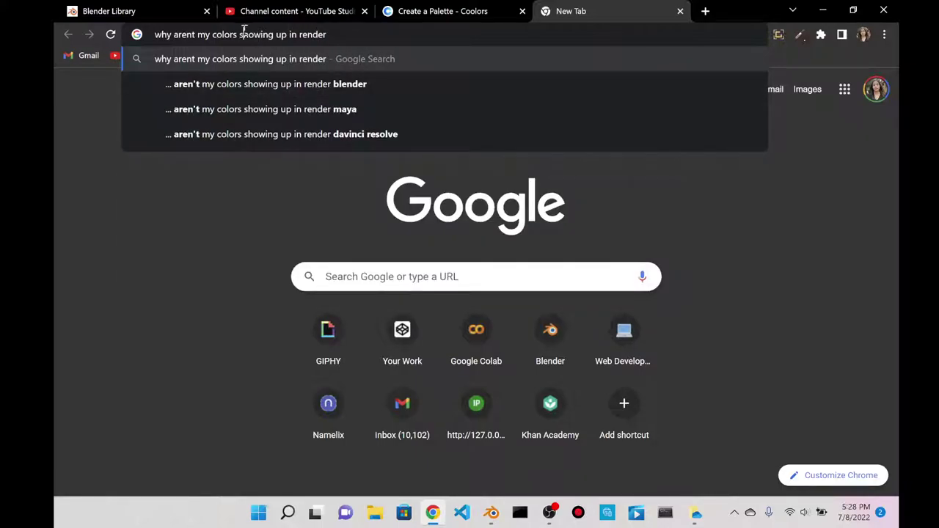
type(" from shading")
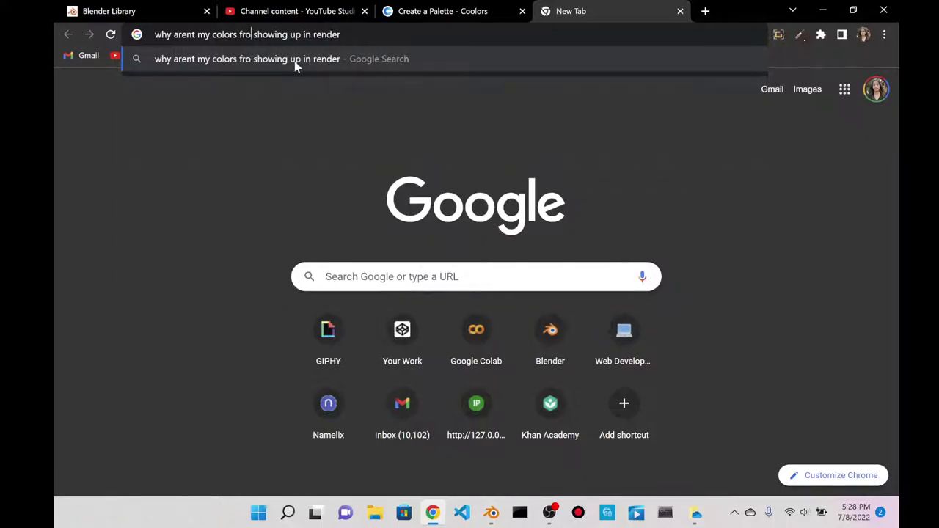
key("Return")
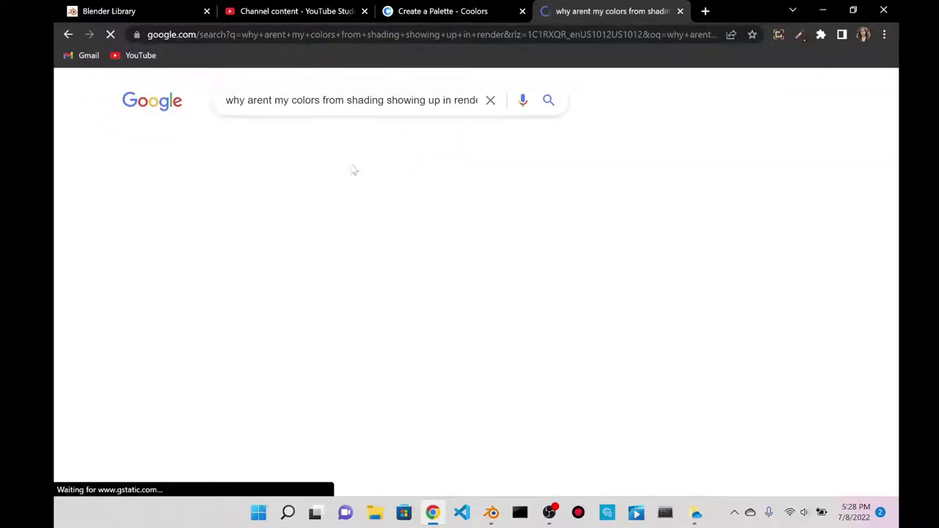
- Scroll the results and open the Autodesk result about colors disappearing, skimming the page
scroll(338, 195, "down", 3)
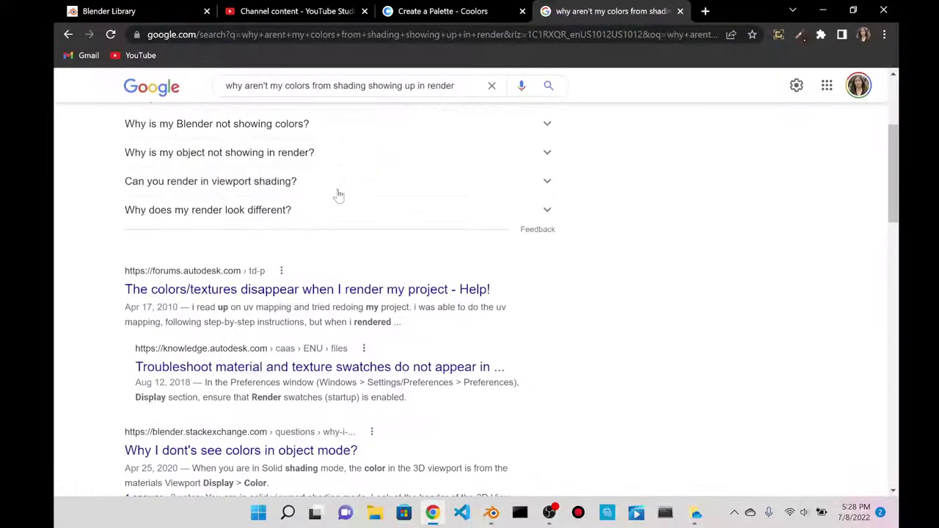
scroll(206, 136, "down", 2)
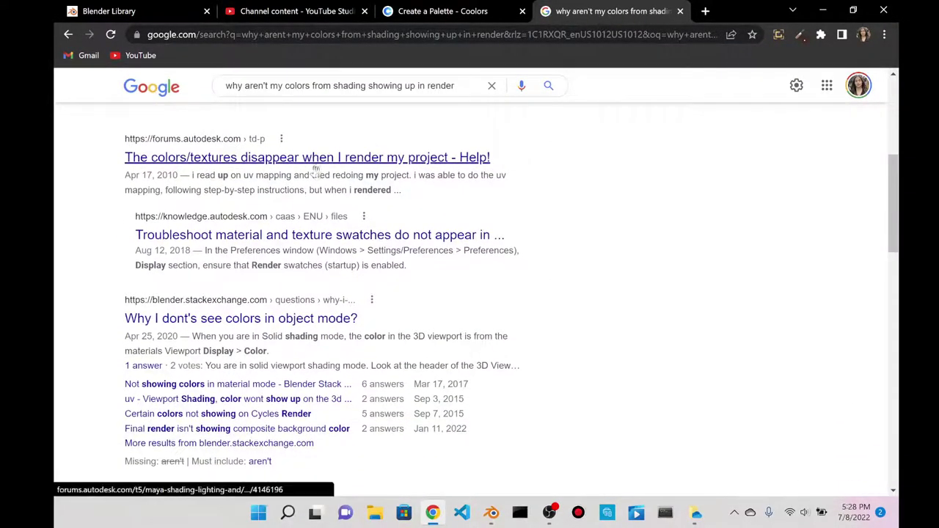
left_click(315, 159)
scroll(348, 159, "down", 2)
scroll(272, 228, "up", 1)
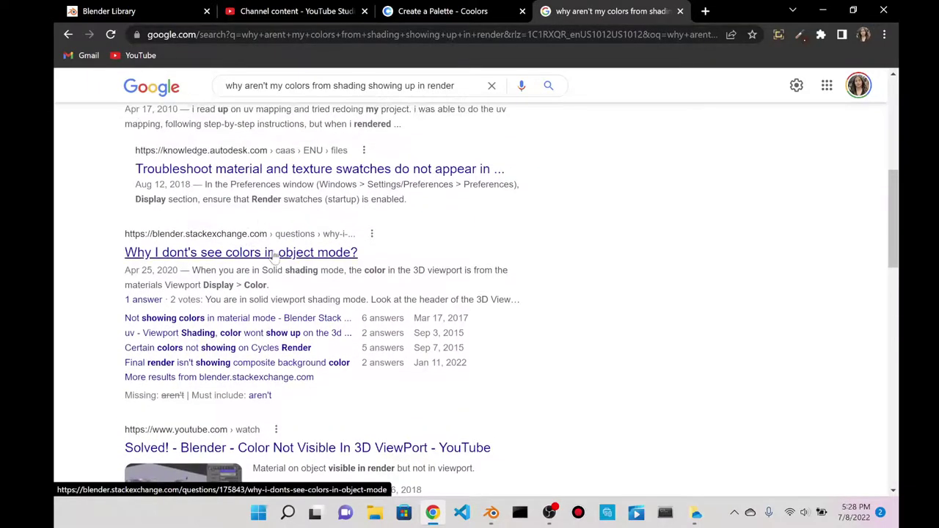
scroll(271, 231, "down", 5)
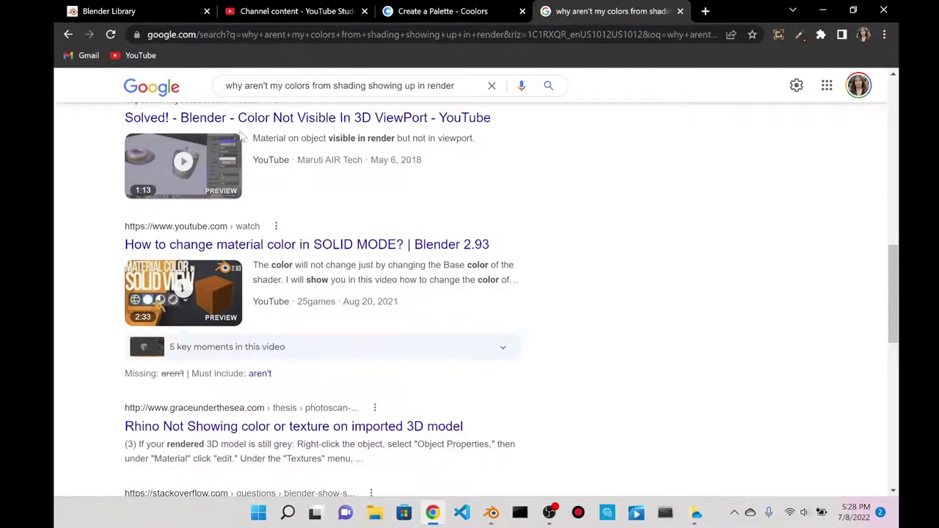
scroll(237, 140, "down", 3)
scroll(242, 161, "down", 1)
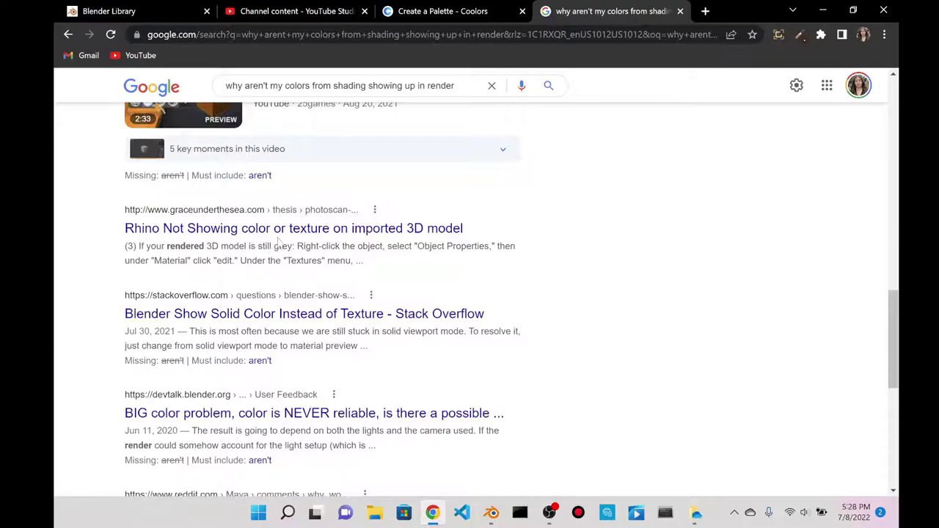
scroll(265, 240, "down", 2)
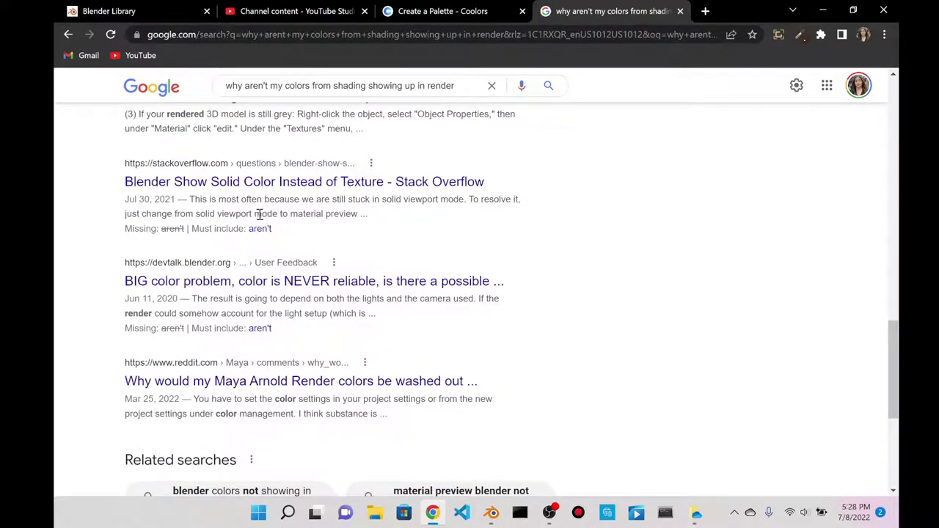
scroll(258, 214, "up", 10)
- Skim the Artisticrender Blender viewport shading guide, then return to the results
left_click(269, 213)
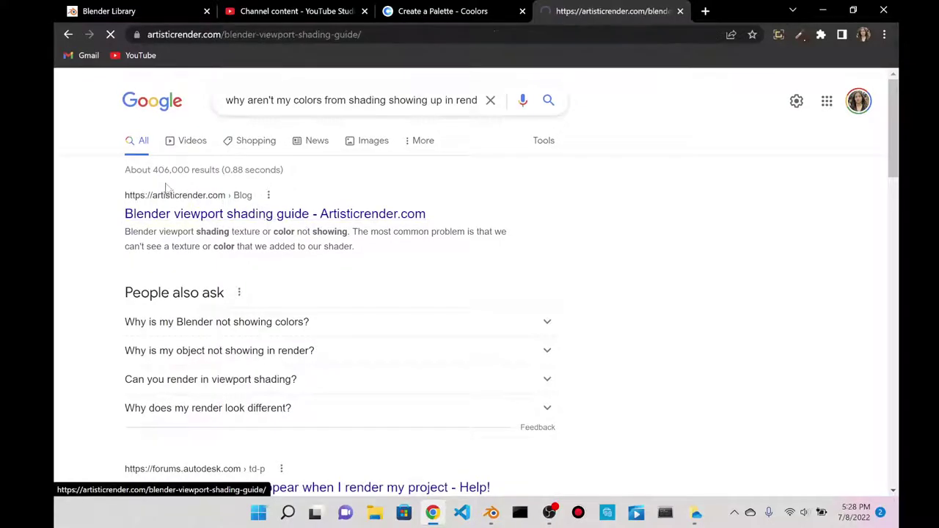
scroll(227, 220, "down", 10)
scroll(226, 217, "down", 5)
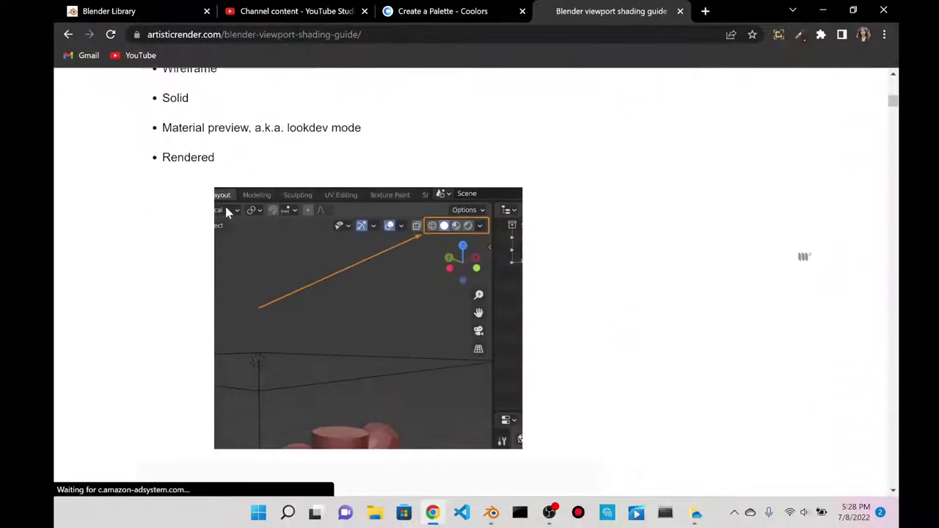
scroll(202, 215, "down", 5)
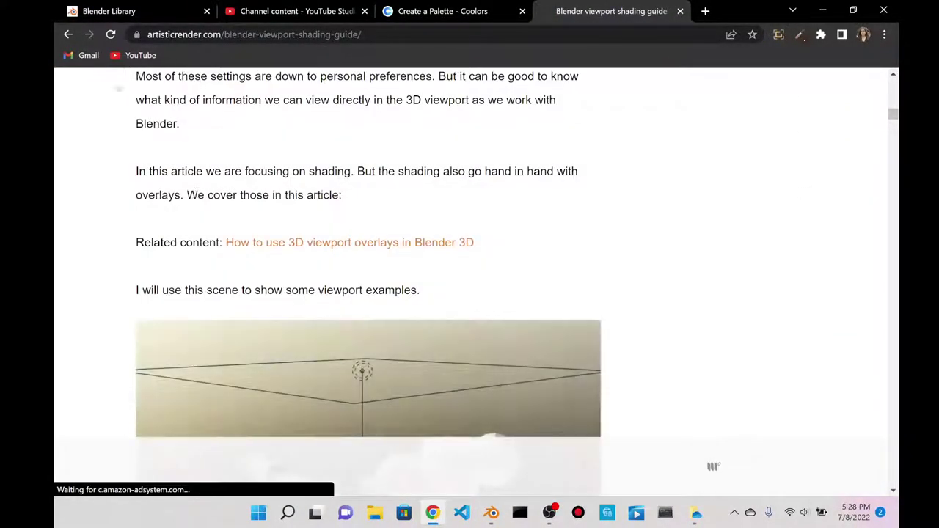
scroll(331, 279, "down", 5)
left_click(69, 35)
- Open the Autodesk forum thread and highlight the explanation about unassigned materials
scroll(273, 290, "down", 2)
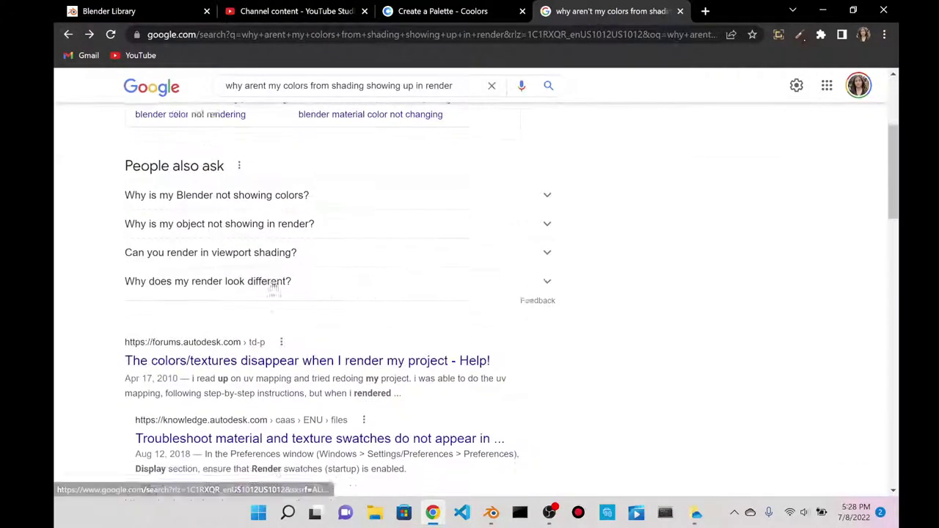
scroll(273, 290, "down", 3)
left_click(279, 178)
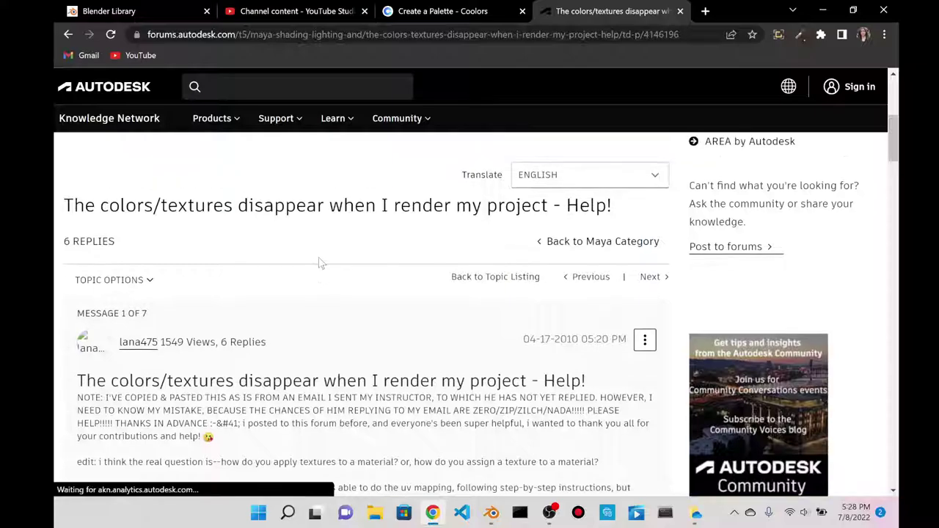
scroll(316, 257, "down", 4)
scroll(310, 251, "down", 13)
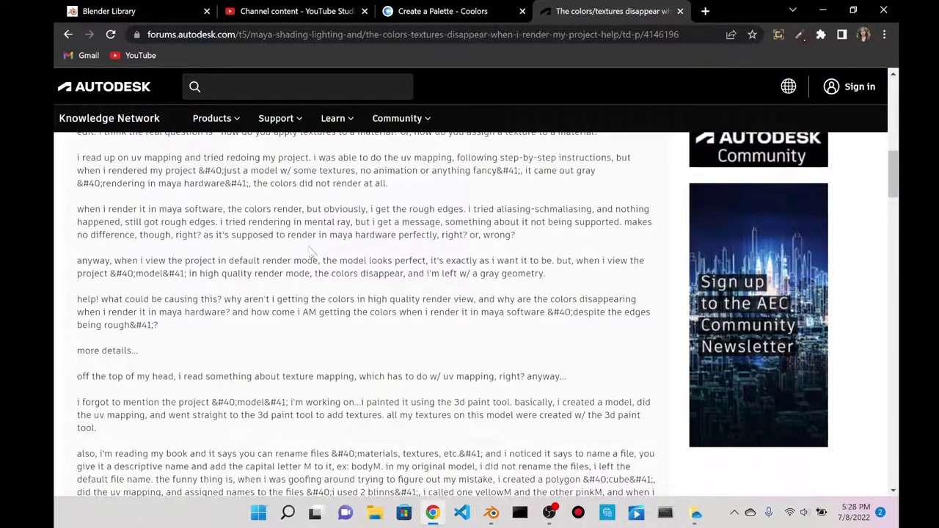
scroll(399, 242, "up", 5)
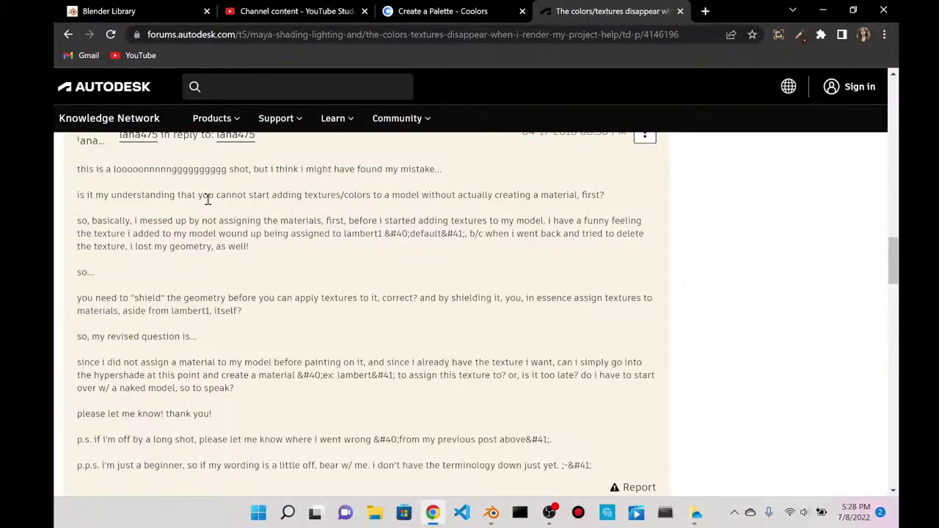
left_click_drag(228, 174, 413, 171)
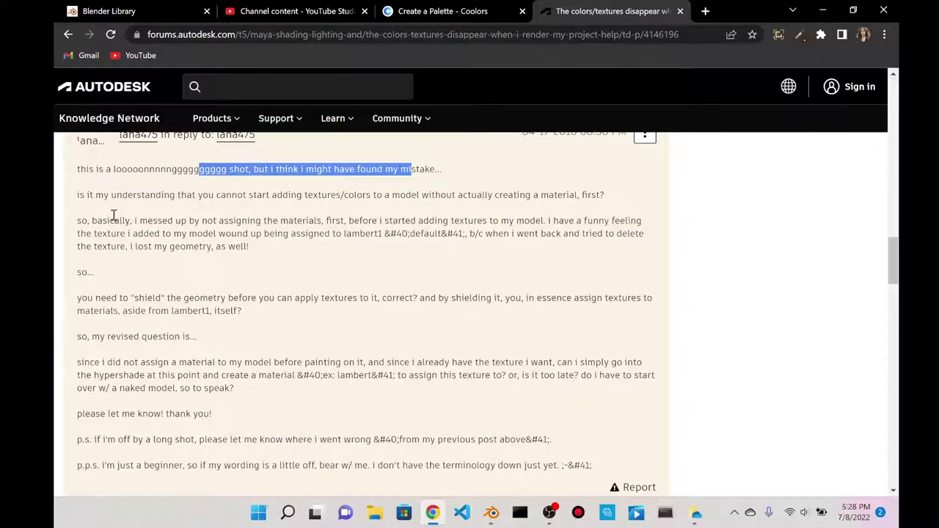
left_click_drag(110, 219, 239, 235)
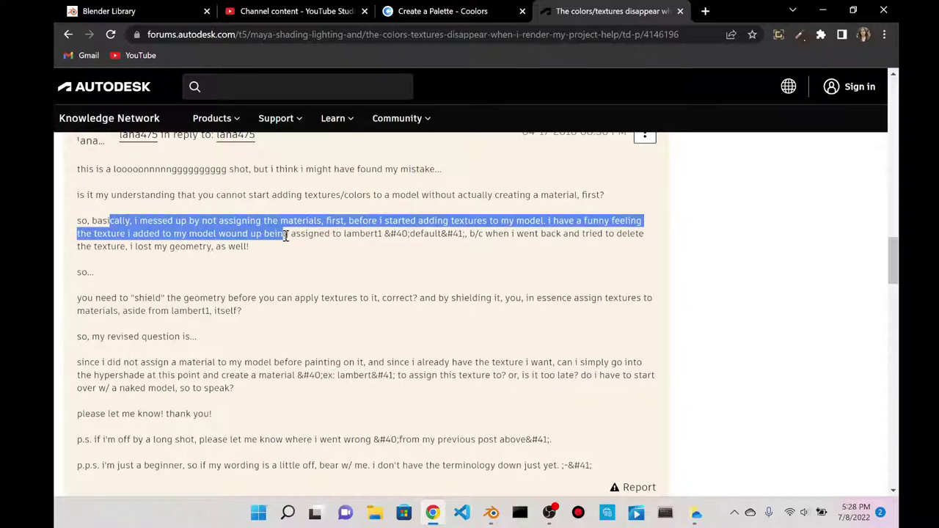
left_click_drag(322, 238, 482, 235)
left_click(392, 234)
- Highlight the answer about applying materials to models, then go back to Google
scroll(391, 235, "down", 5)
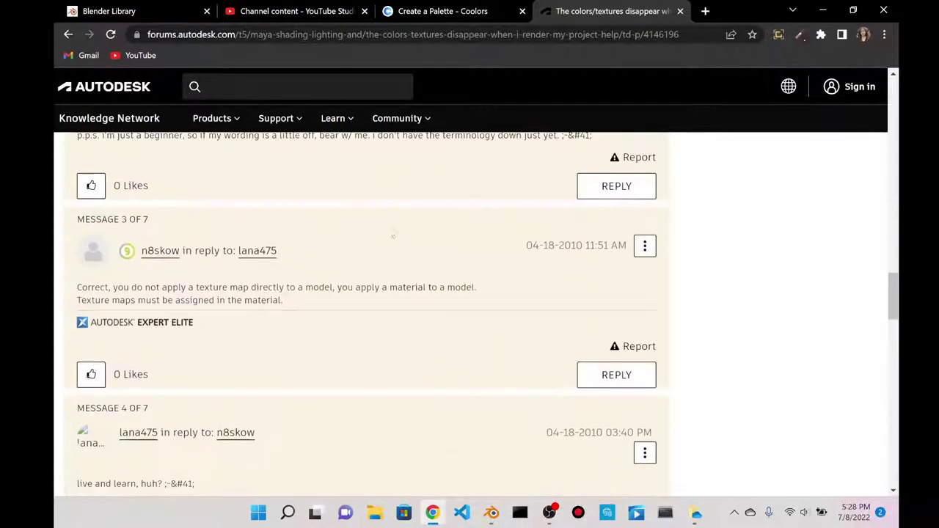
scroll(107, 204, "down", 1)
left_click_drag(112, 218, 284, 236)
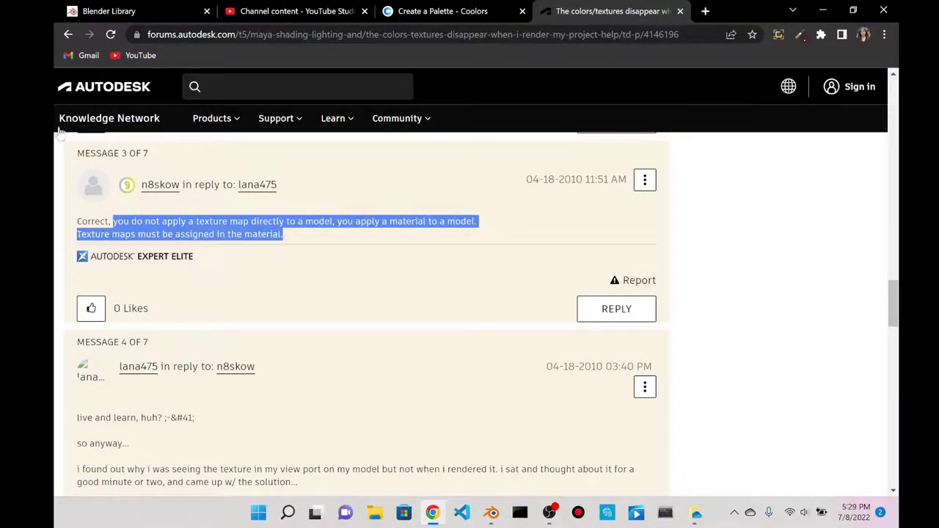
scroll(136, 253, "down", 1)
scroll(136, 253, "down", 5)
left_click(67, 34)
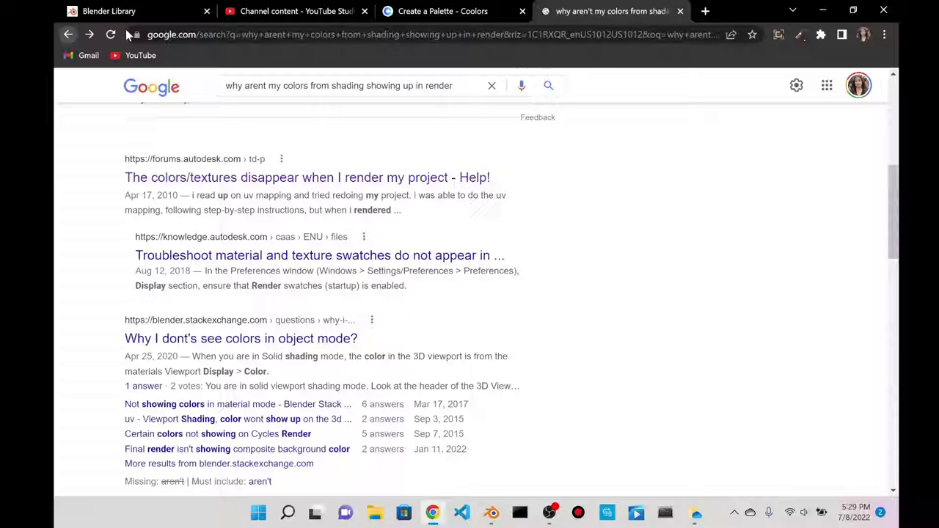
- Minimize Chrome and switch Blender to the UV Editing workspace, orbiting toward the backdrop and text
left_click(823, 10)
left_click(377, 24)
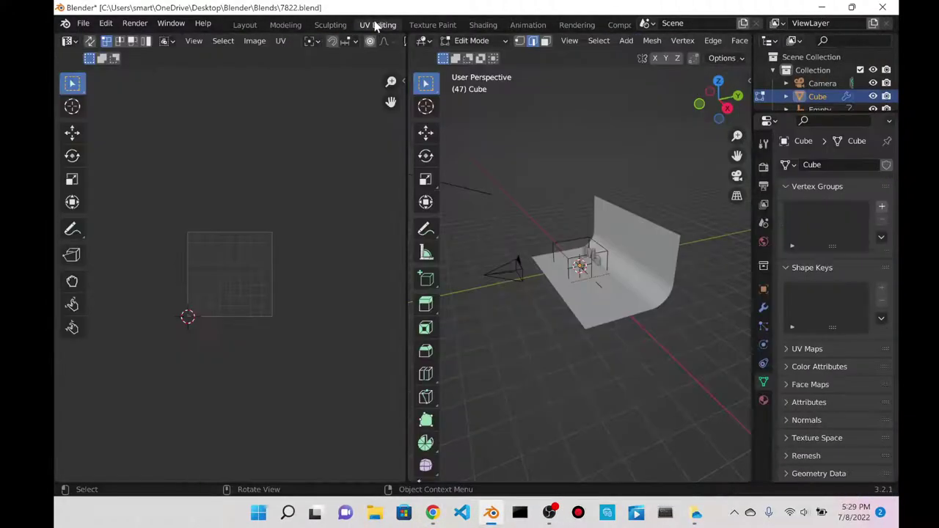
scroll(641, 281, "up", 5)
middle_click_drag(572, 350, 677, 279)
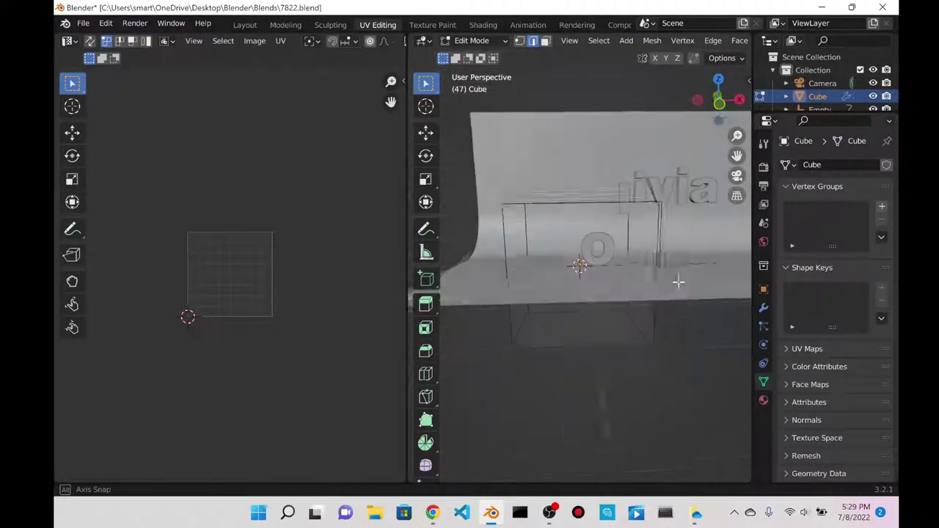
scroll(225, 42, "down", 5)
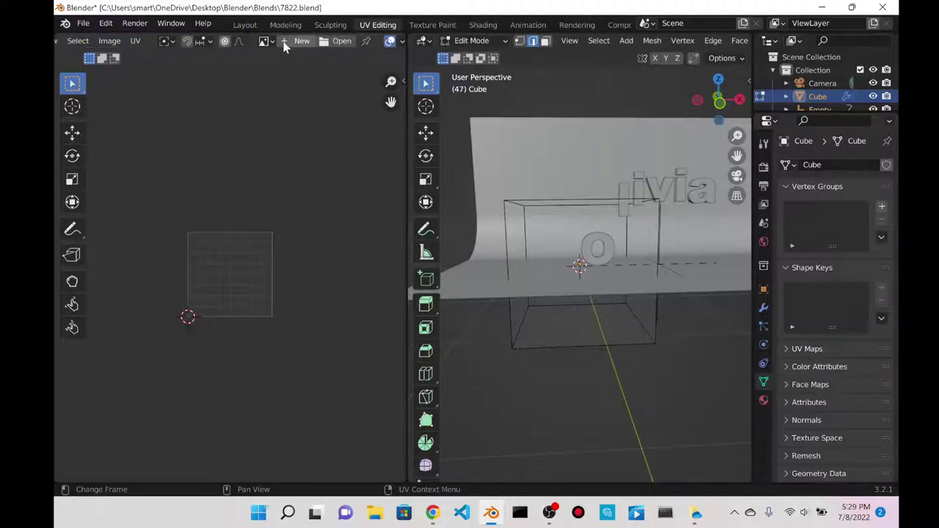
- Cancel the image file browser and display the Render Result in the image editor
left_click(307, 41)
left_click(339, 41)
left_click(800, 53)
left_click(301, 41)
left_click(266, 41)
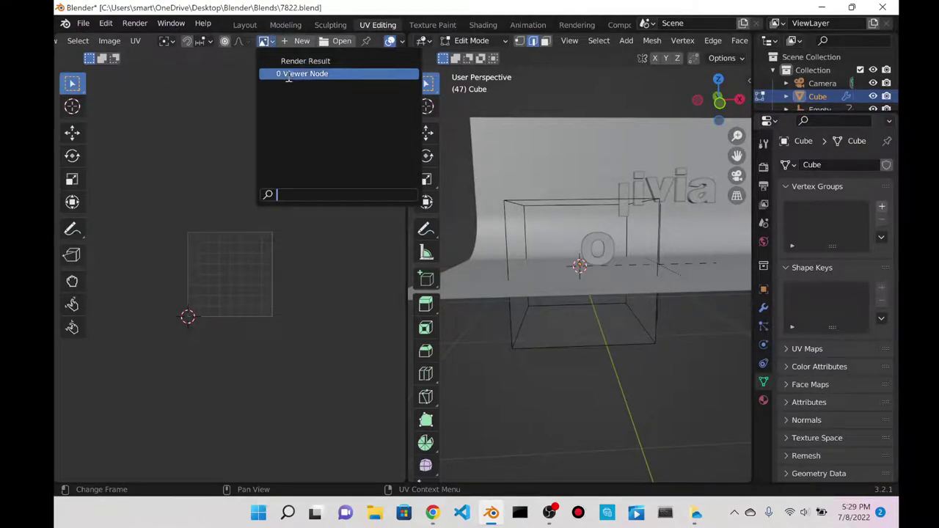
left_click(265, 41)
left_click(272, 61)
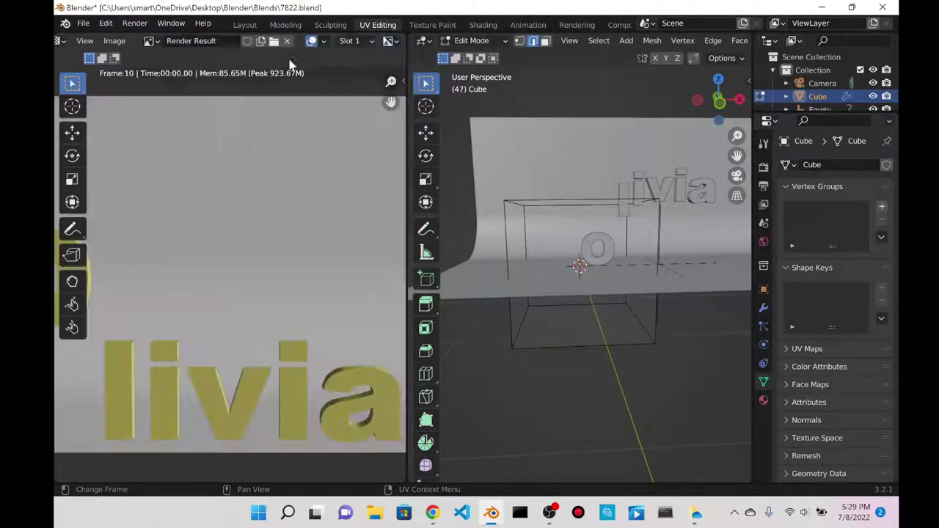
- Look through the View and Image menus, then unlink the Render Result from the image area
scroll(259, 166, "down", 3)
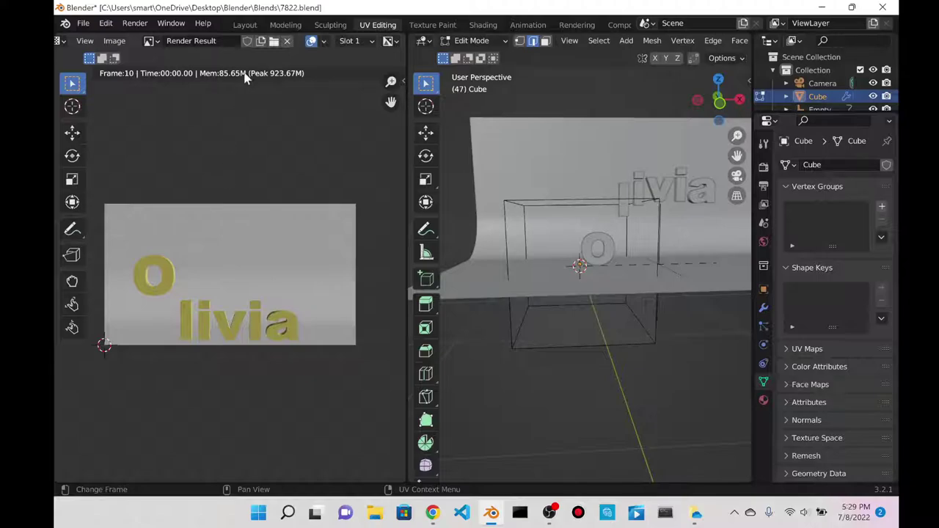
scroll(118, 45, "up", 1)
left_click(96, 40)
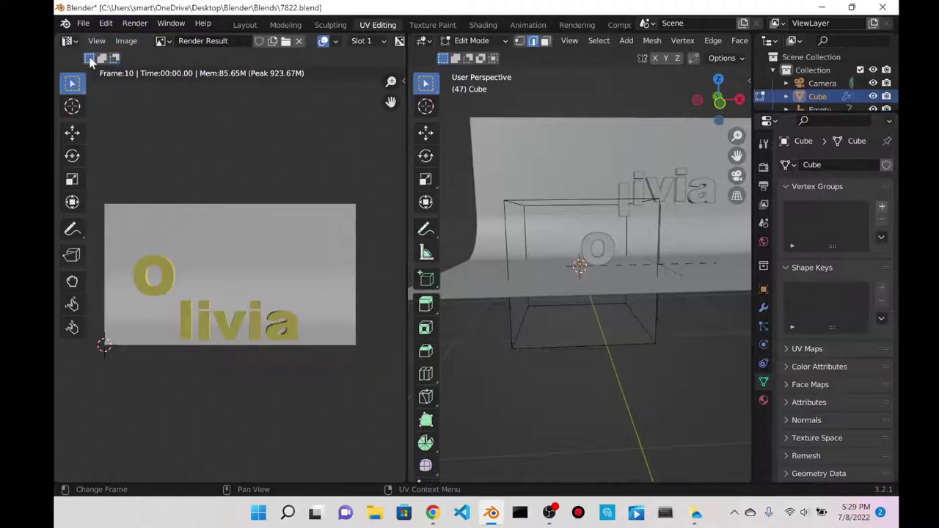
left_click(126, 40)
left_click(297, 42)
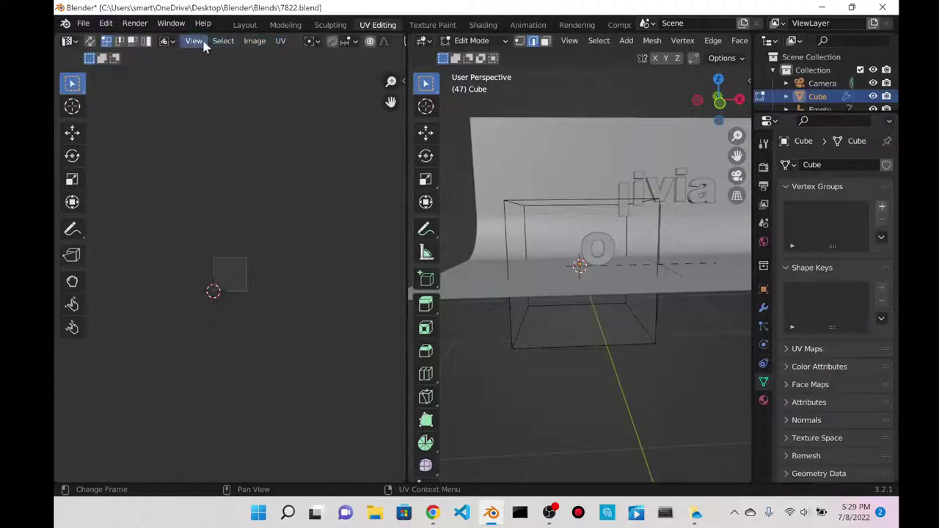
left_click(280, 40)
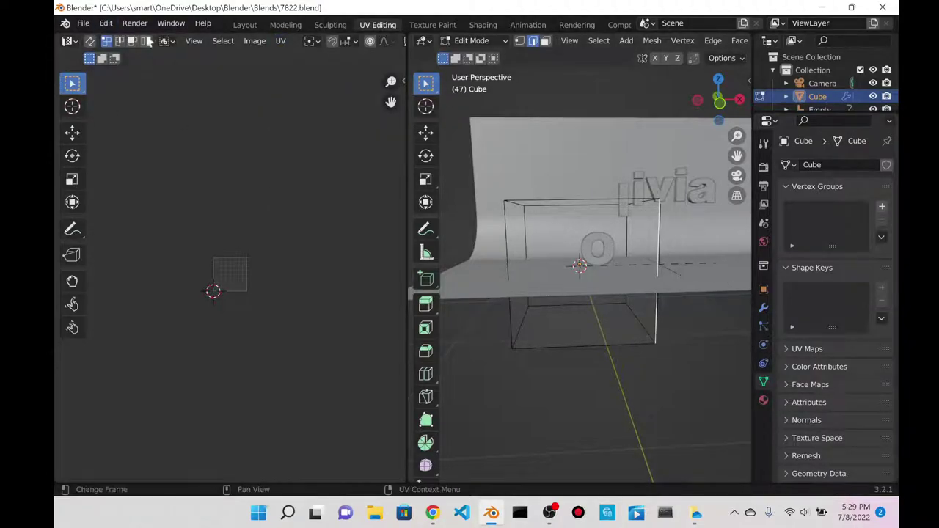
- Bring the browser's search results back and browse to results page 5
left_click(433, 512)
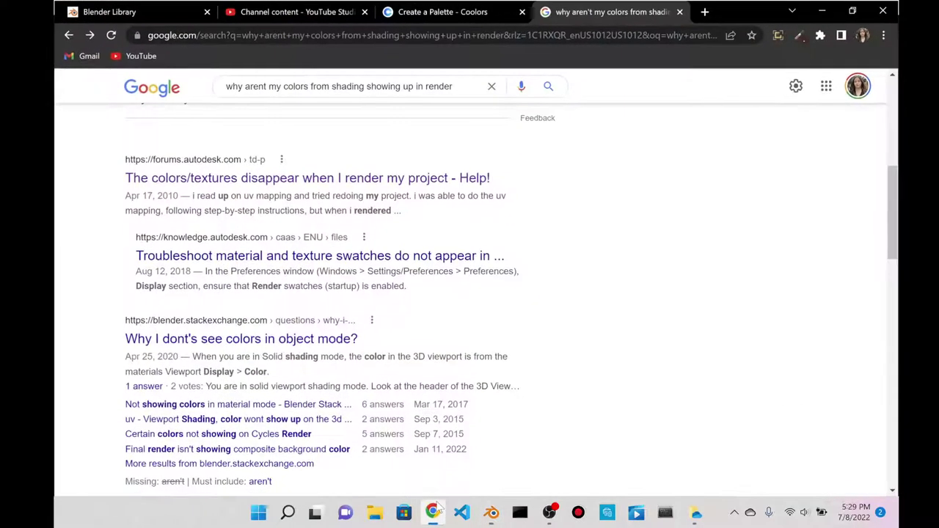
scroll(192, 261, "down", 10)
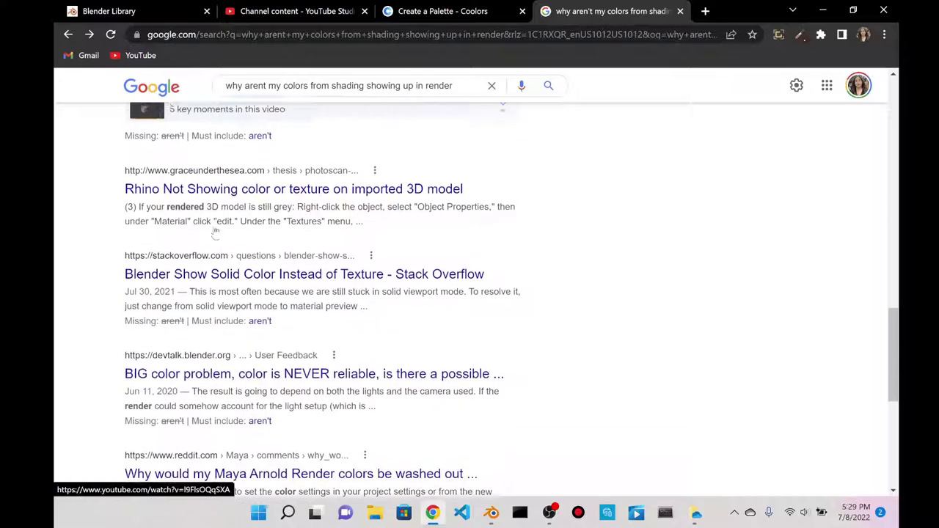
scroll(196, 204, "down", 5)
scroll(192, 213, "up", 5)
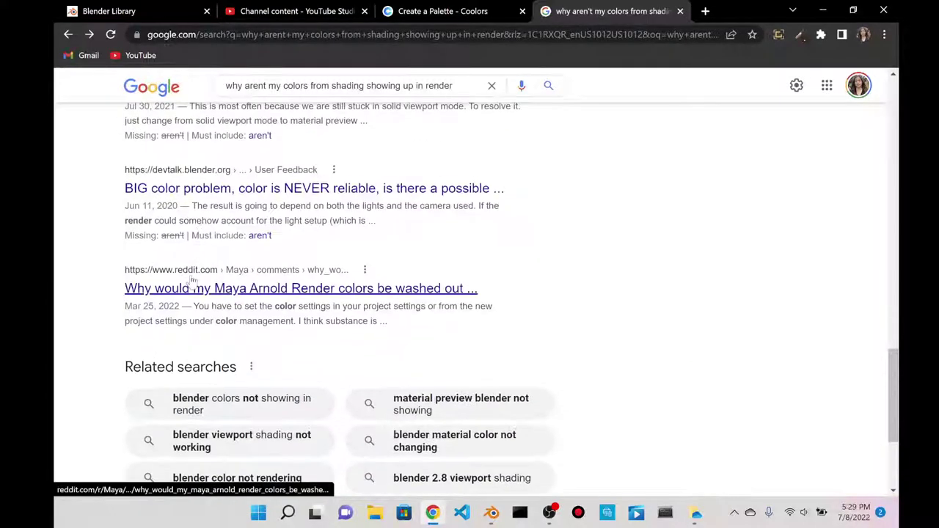
scroll(264, 351, "down", 1)
scroll(264, 350, "down", 3)
left_click(315, 397)
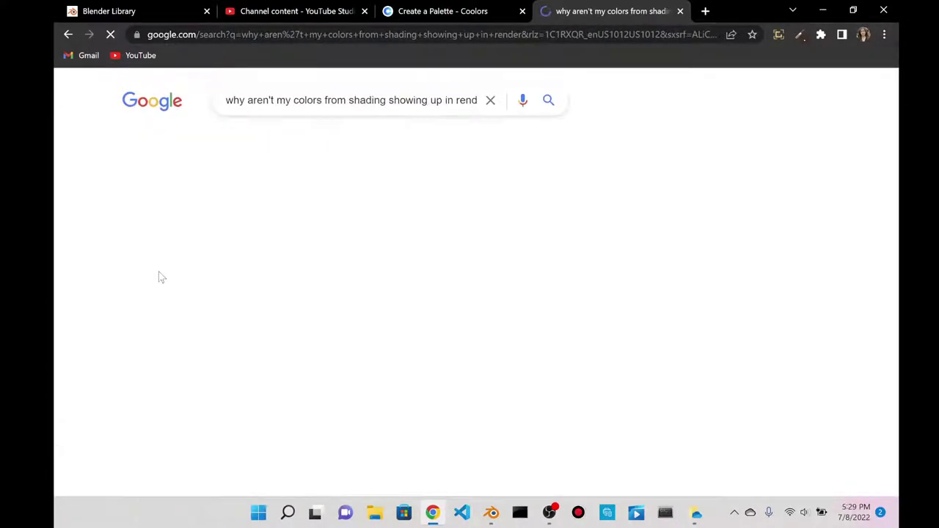
scroll(206, 262, "down", 5)
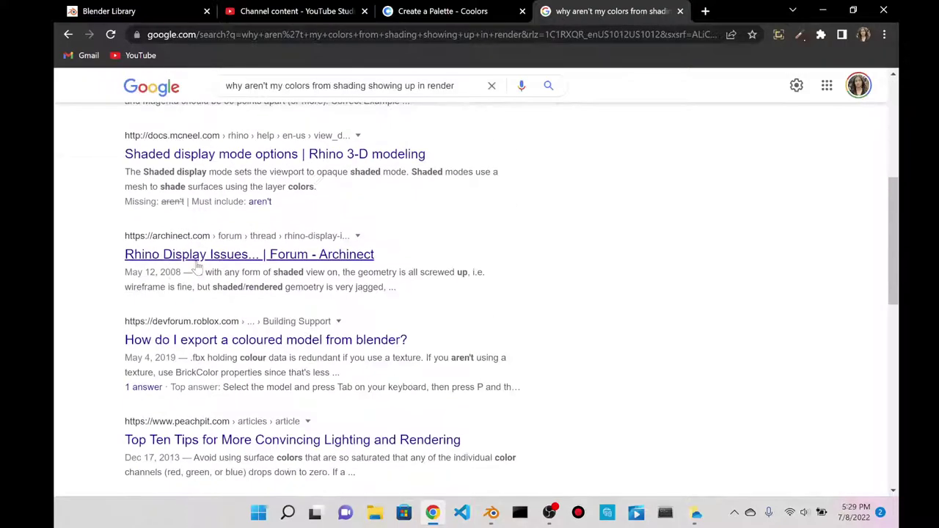
scroll(206, 262, "up", 5)
- Change the Google query to 'blender shading nodes not showing up' and run it
left_click(326, 101)
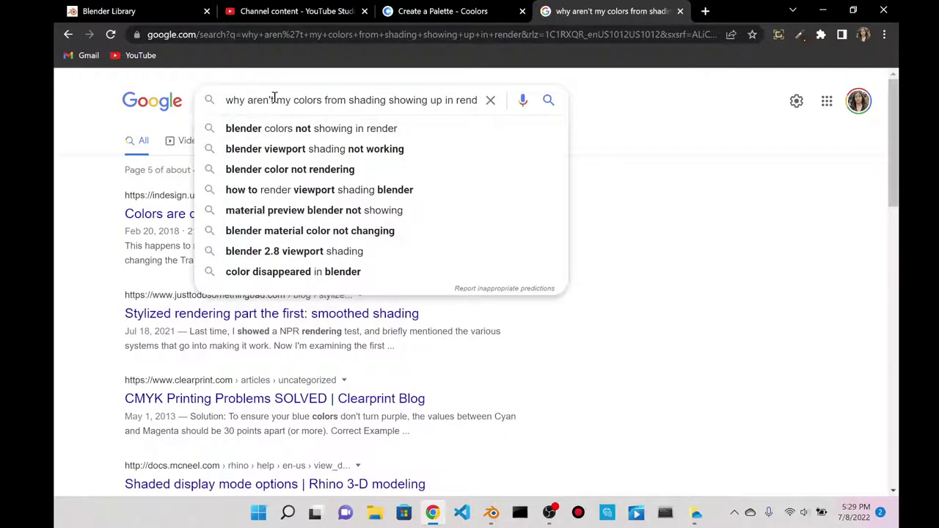
left_click_drag(347, 101, 102, 93)
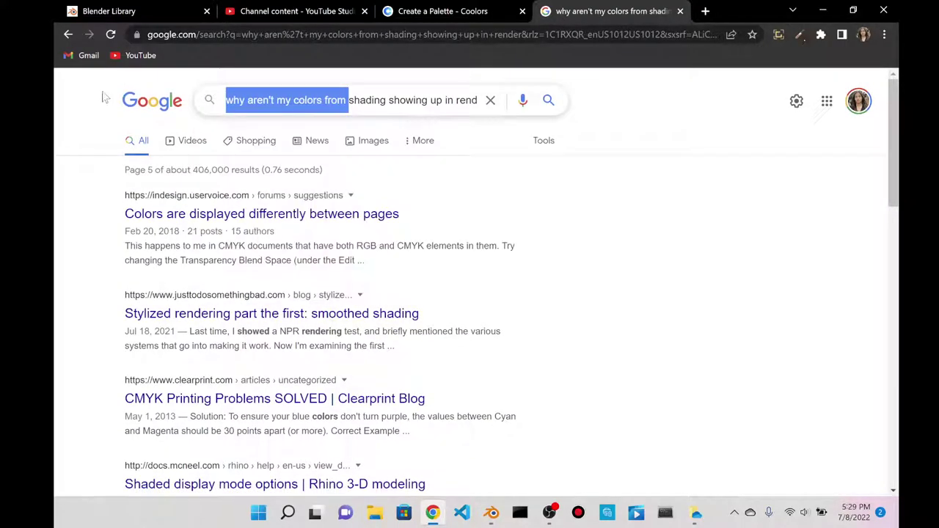
key("BackSpace")
left_click_drag(477, 101, 266, 89)
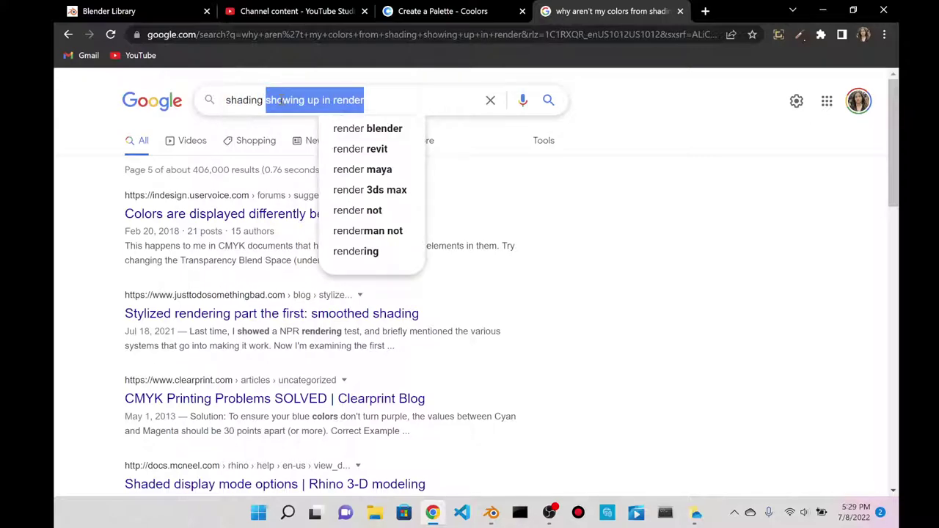
type("nodes not")
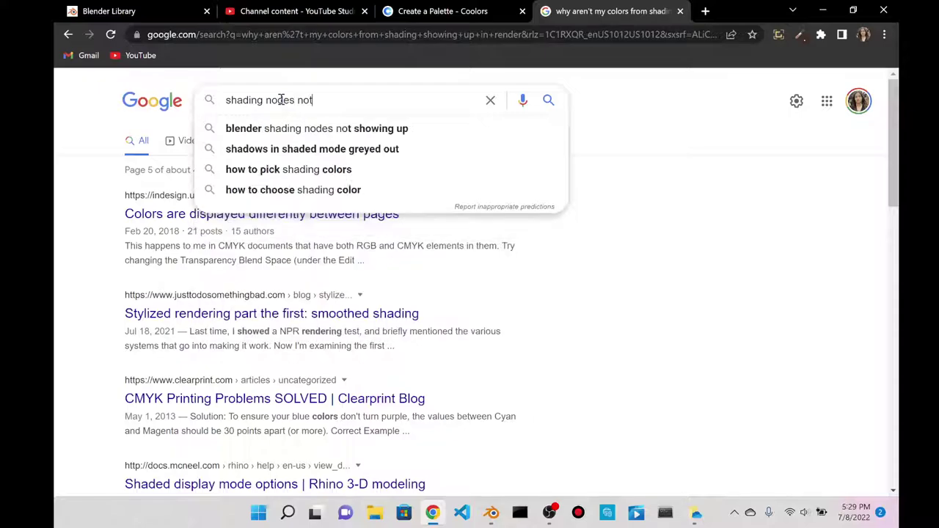
key("Down")
key("Return")
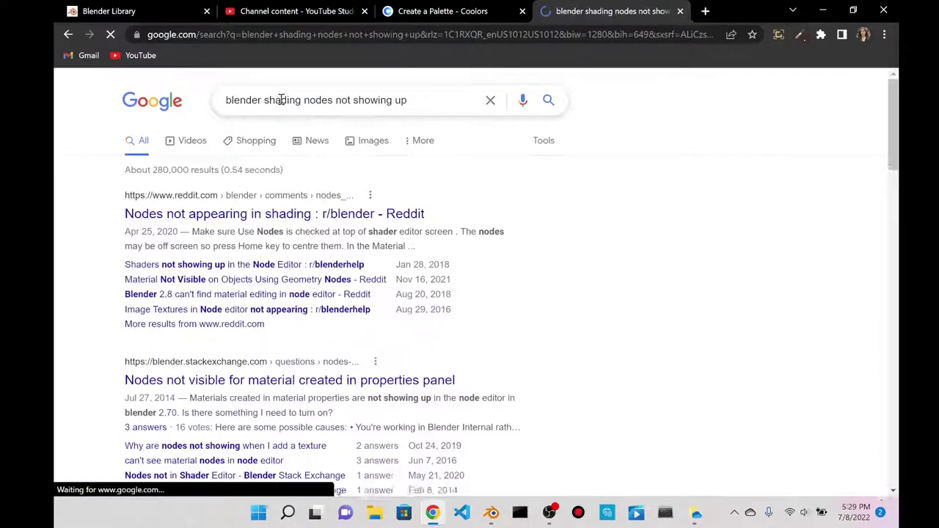
- Open the Stack Exchange question on invisible nodes, read its answers, then return to Blender
scroll(345, 160, "down", 1)
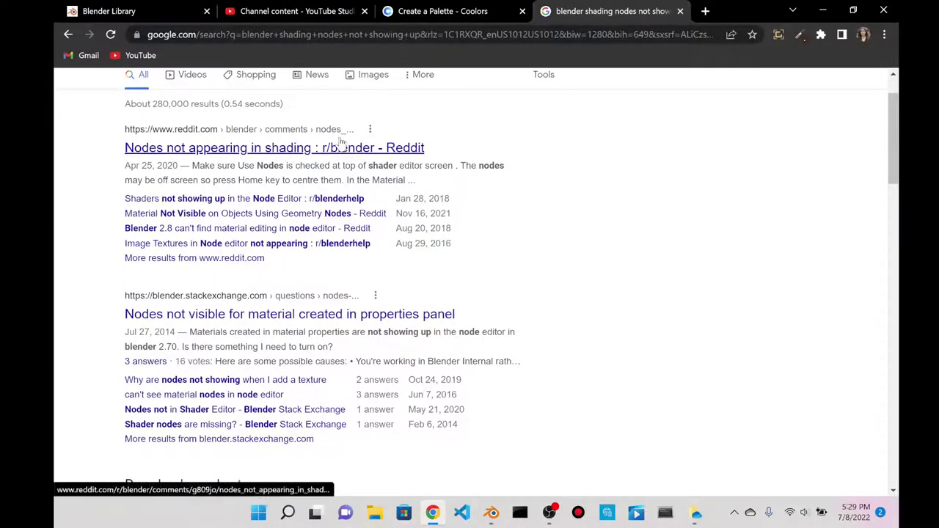
scroll(344, 160, "up", 1)
left_click(360, 382)
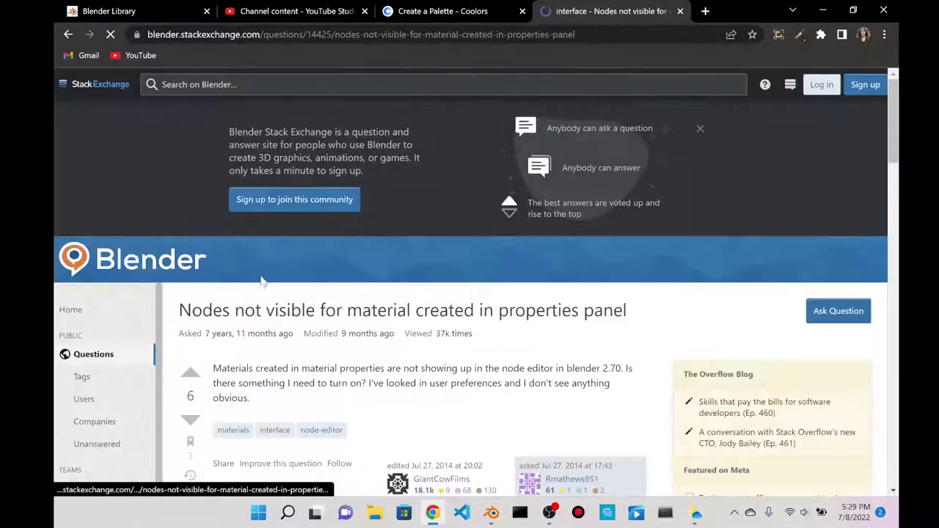
scroll(263, 271, "down", 4)
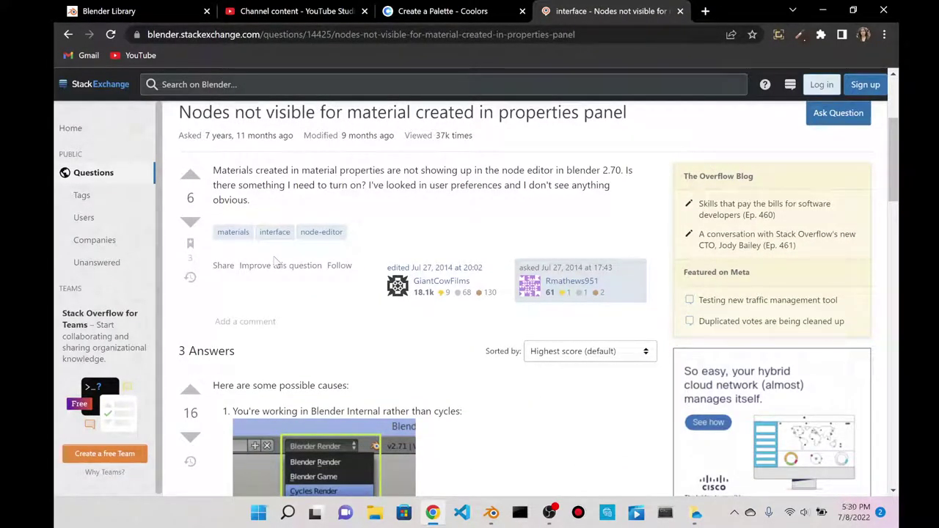
scroll(275, 262, "down", 3)
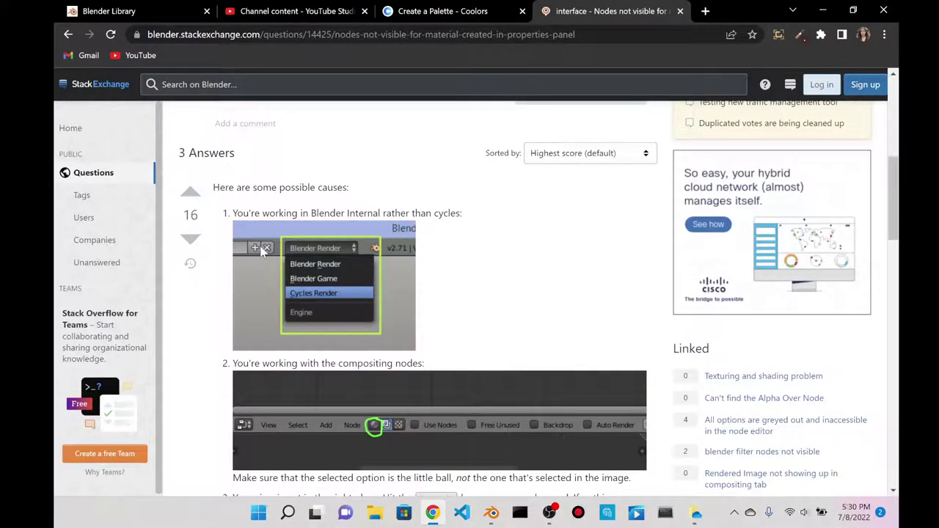
scroll(804, 122, "down", 1)
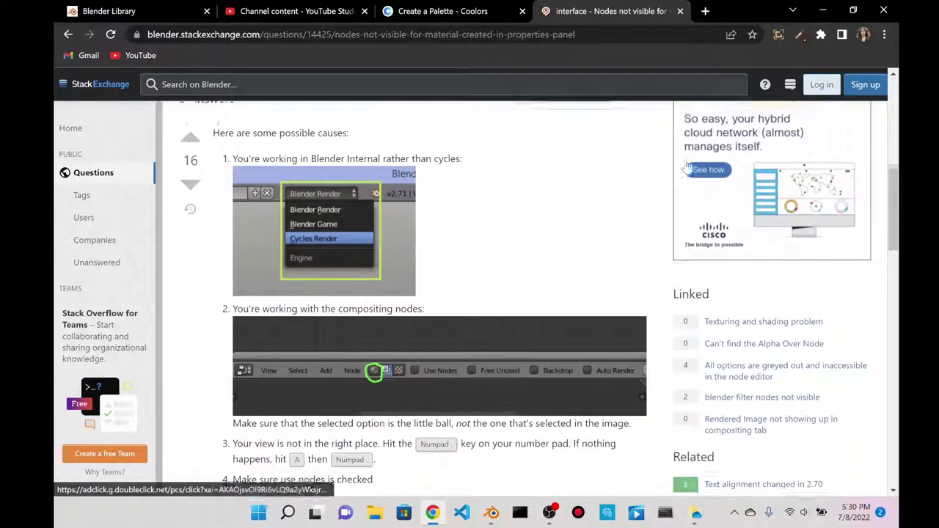
key("alt+Tab")
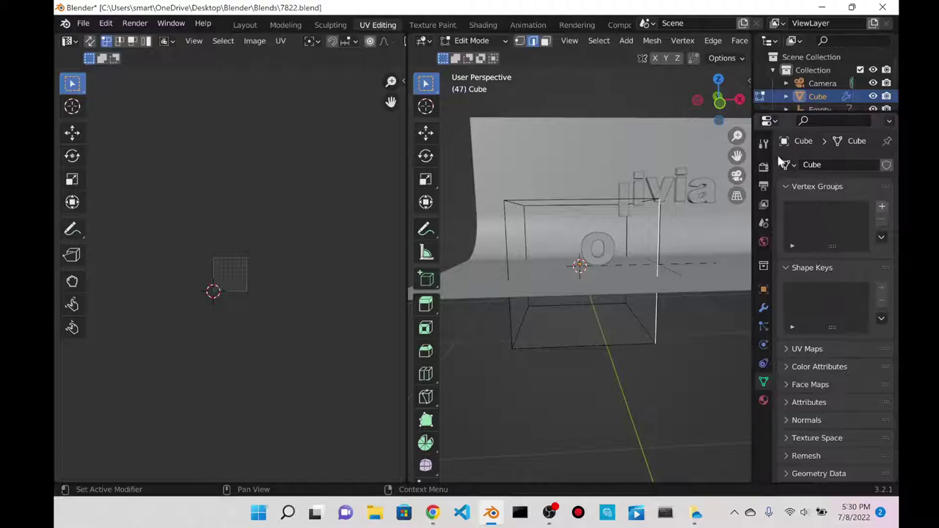
- Switch the render engine to Cycles in the render properties
left_click(763, 144)
left_click(763, 166)
left_click(867, 167)
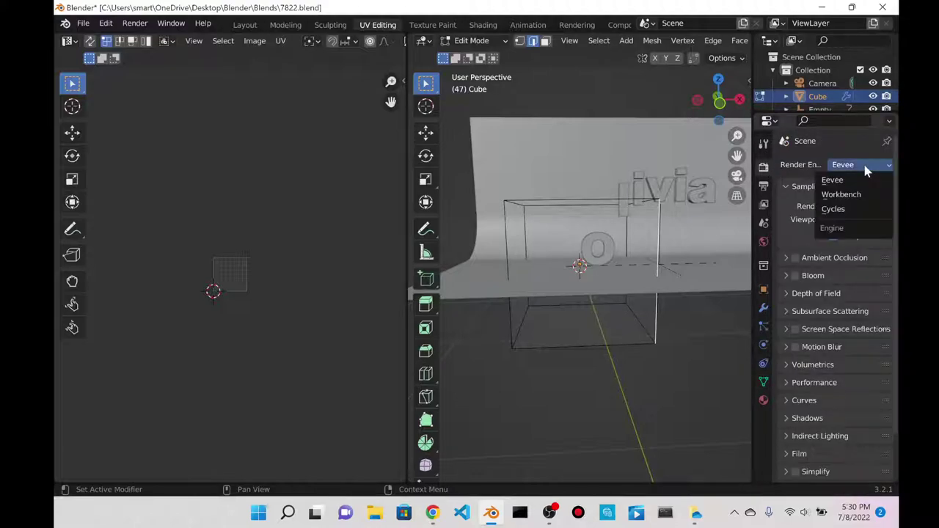
left_click(844, 209)
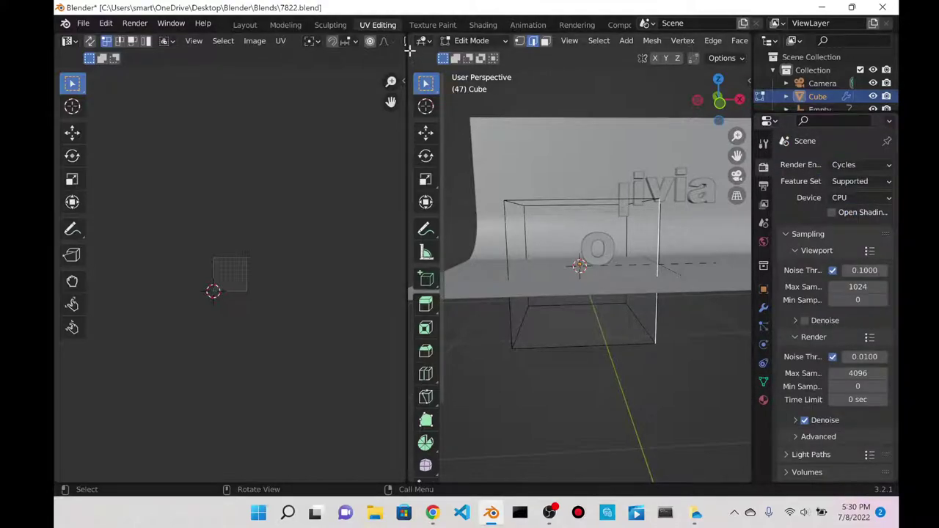
- Join the UV Editor area into the 3D viewport
left_click_drag(409, 50, 144, 58)
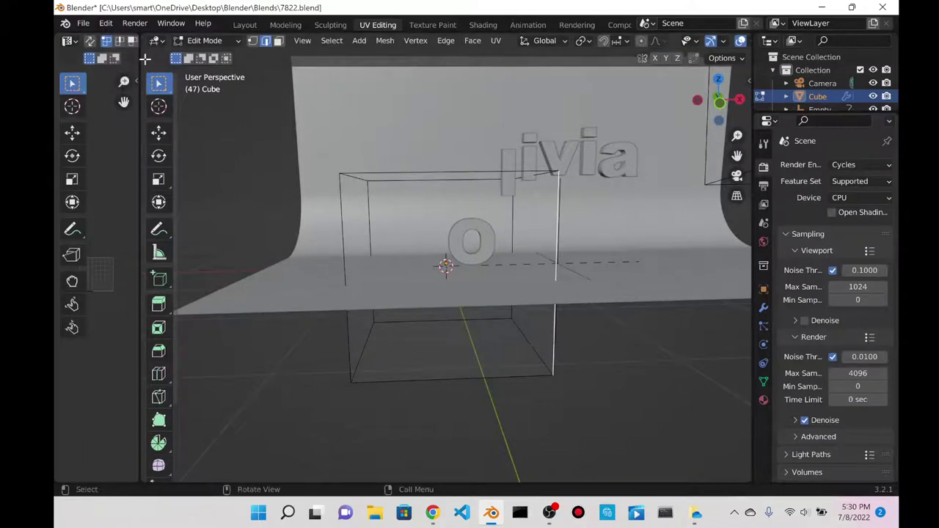
right_click(144, 59)
key("Escape")
right_click(144, 66)
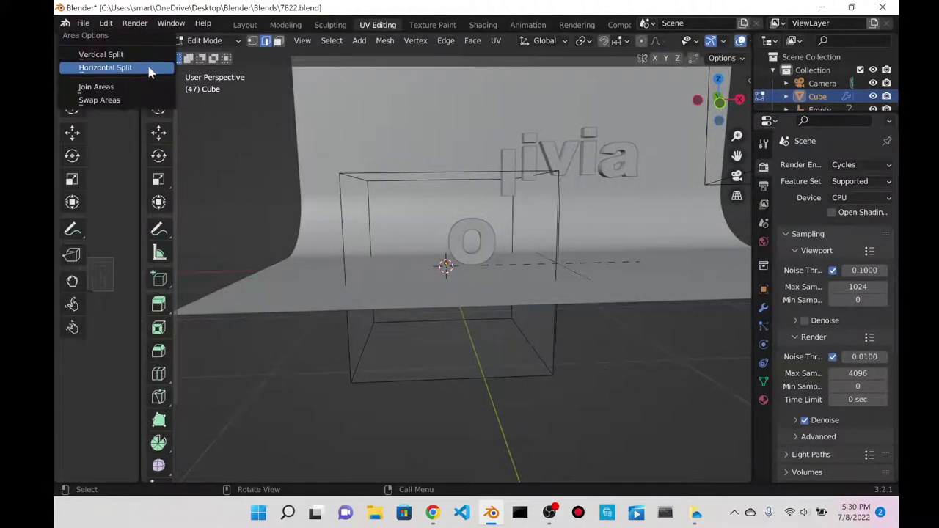
left_click(96, 87)
left_click(126, 107)
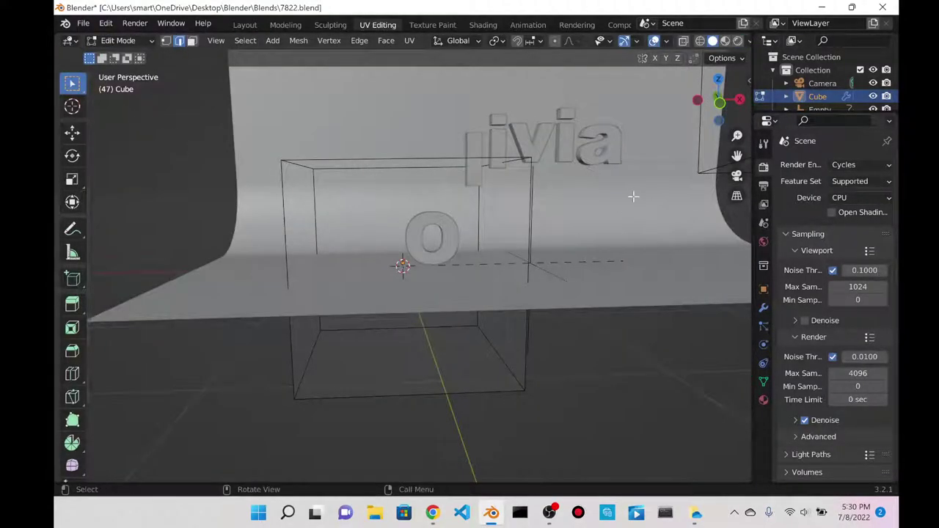
scroll(442, 94, "down", 4)
- Render the animation, then set the Cycles device to GPU Compute
left_click(135, 23)
left_click(151, 51)
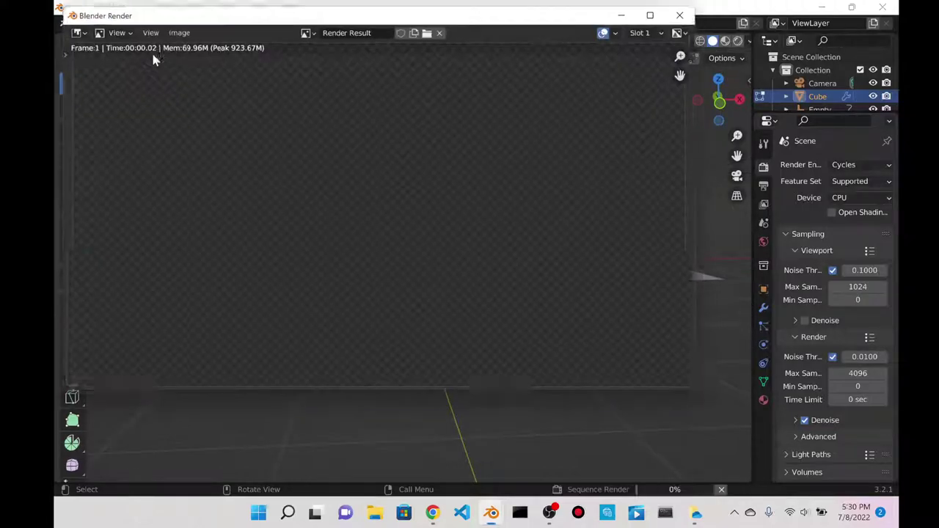
left_click(698, 13)
left_click(860, 198)
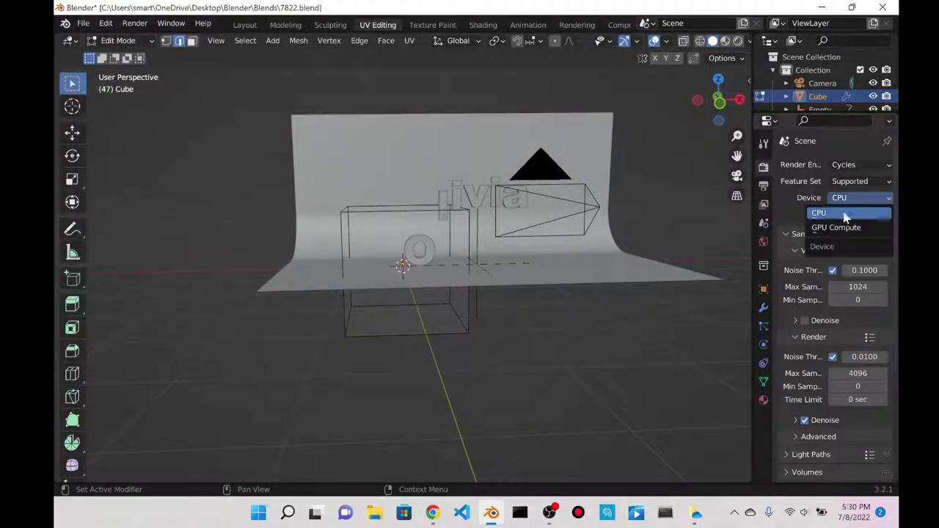
left_click(844, 224)
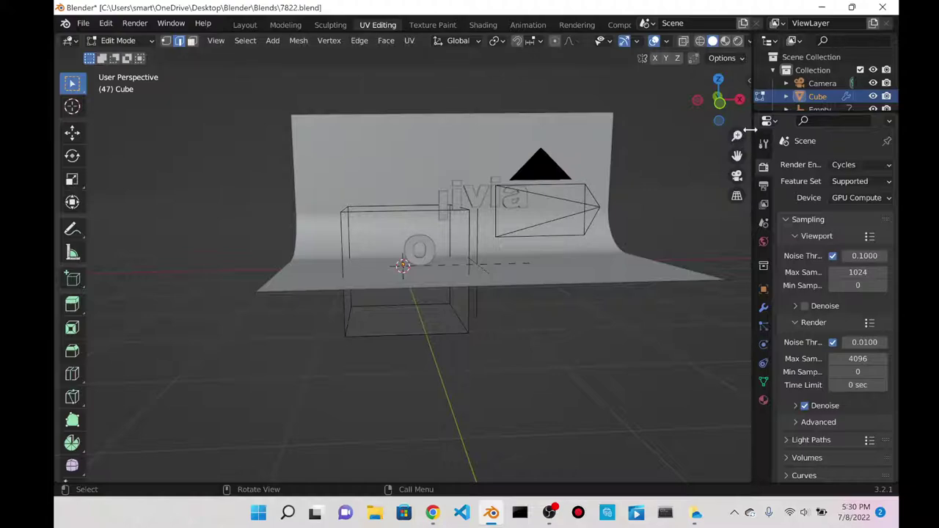
- Widen the properties area, preview in Rendered shading, and render the animation again
left_click_drag(750, 130, 723, 130)
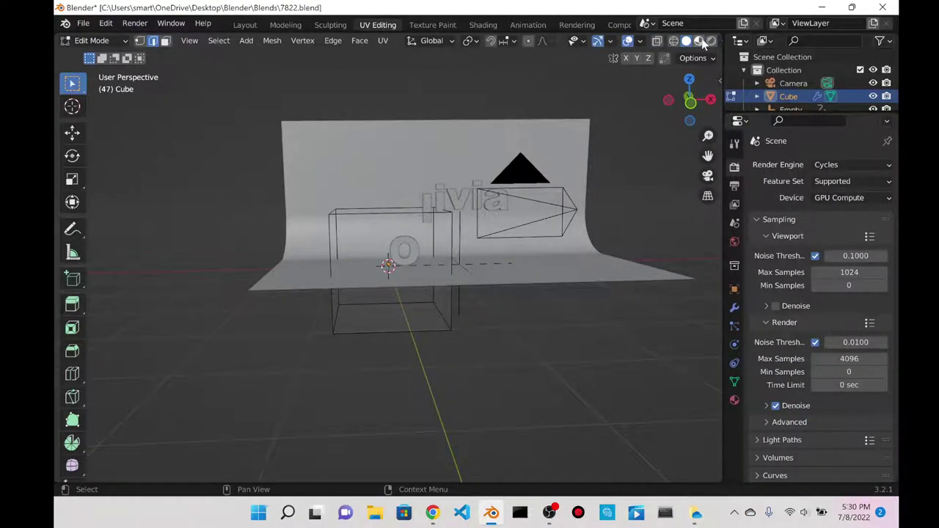
left_click(711, 41)
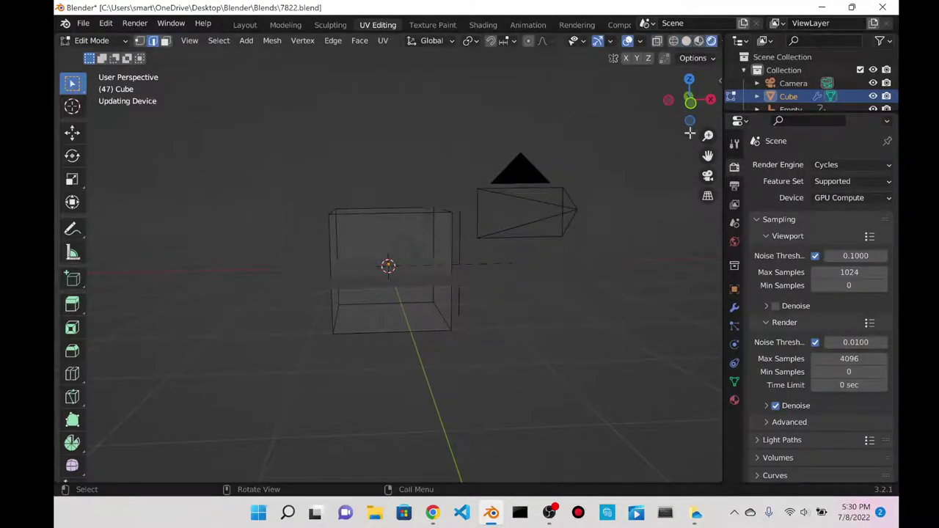
scroll(577, 188, "up", 1)
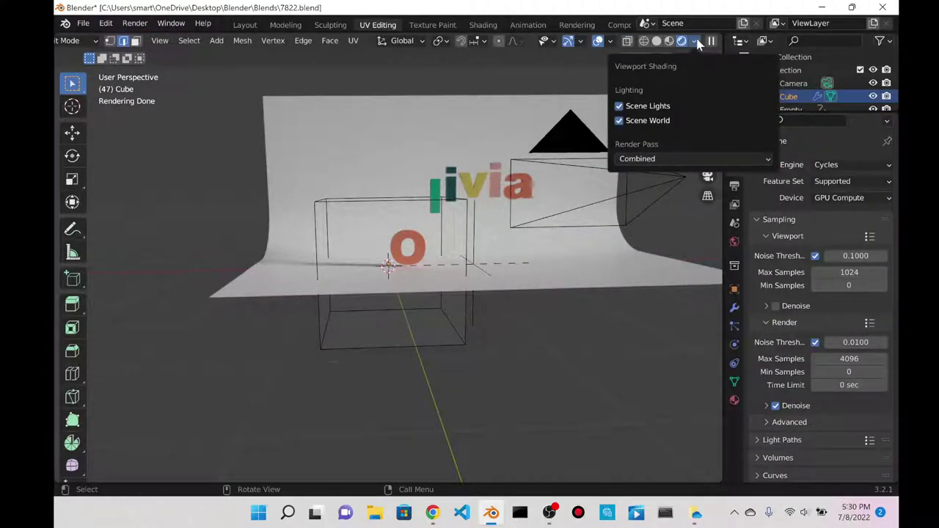
left_click(134, 23)
left_click(135, 54)
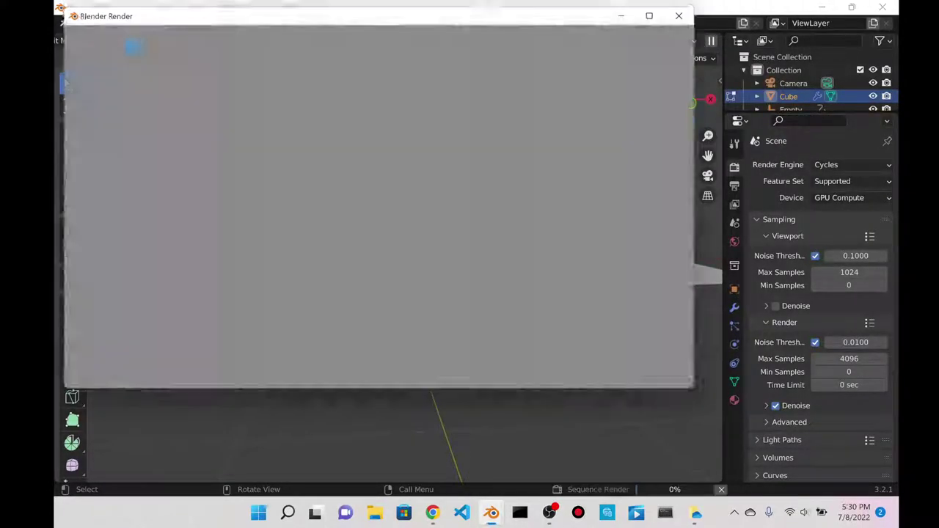
scroll(659, 96, "down", 6)
scroll(658, 96, "up", 2)
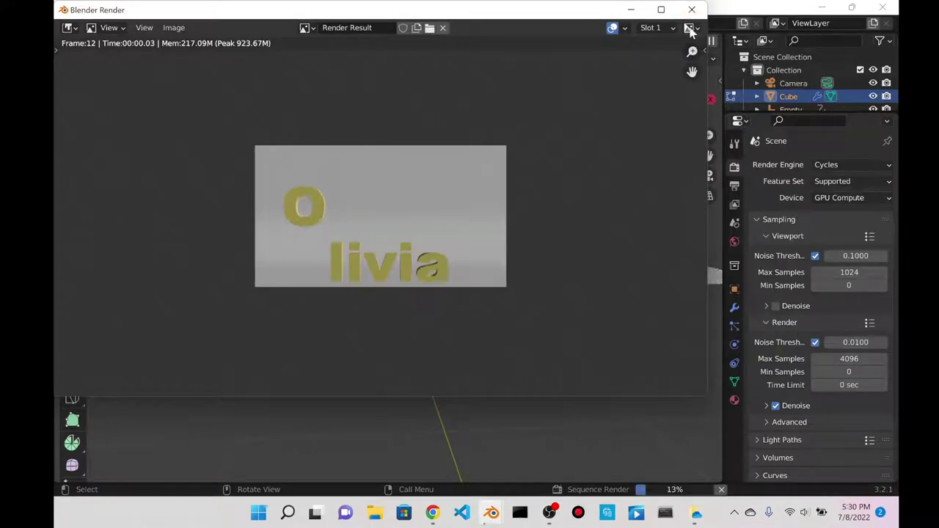
- Close the render window and launch a second Blender instance from the taskbar
left_click(692, 9)
scroll(562, 176, "down", 3)
scroll(563, 177, "up", 5)
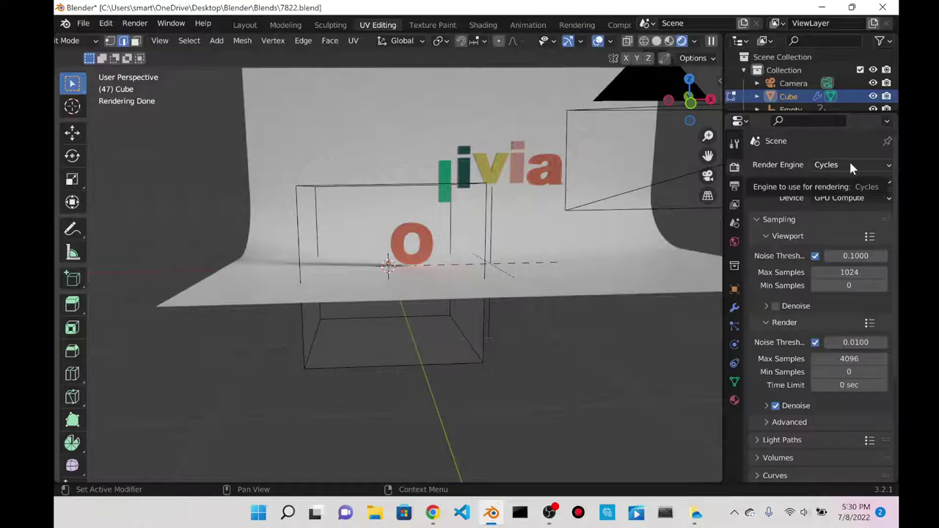
right_click(496, 513)
left_click(453, 433)
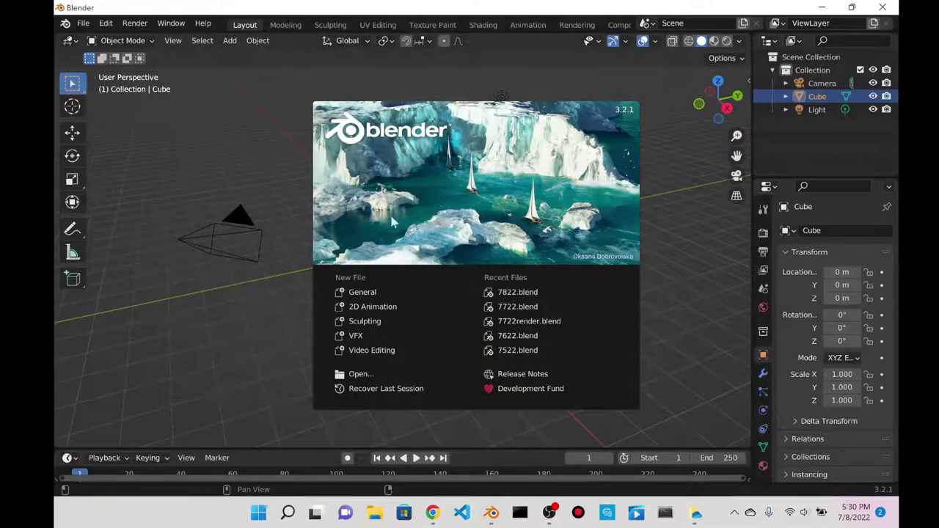
- Start a new General file and create a geometry node tree in the Geometry Nodes workspace
left_click(381, 300)
scroll(498, 24, "down", 3)
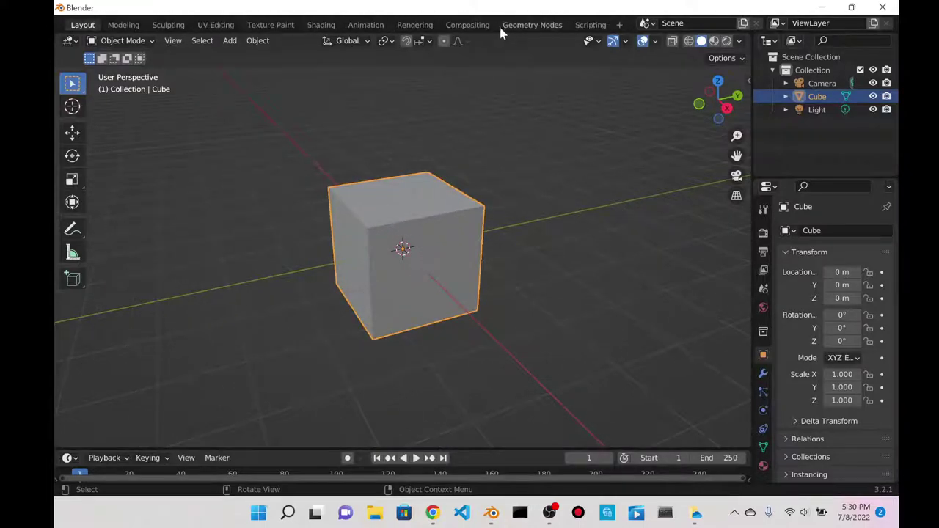
left_click(500, 24)
left_click_drag(342, 67, 59, 67)
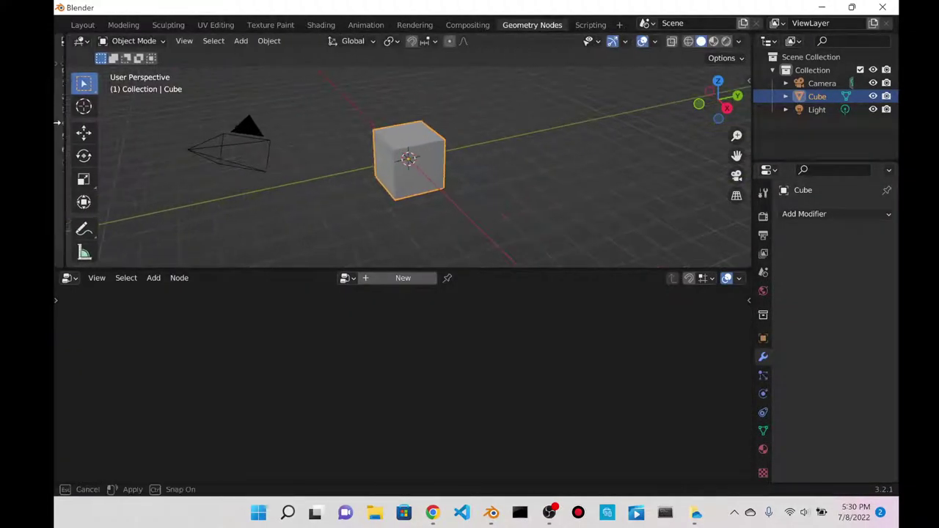
scroll(418, 249, "up", 3)
left_click(400, 277)
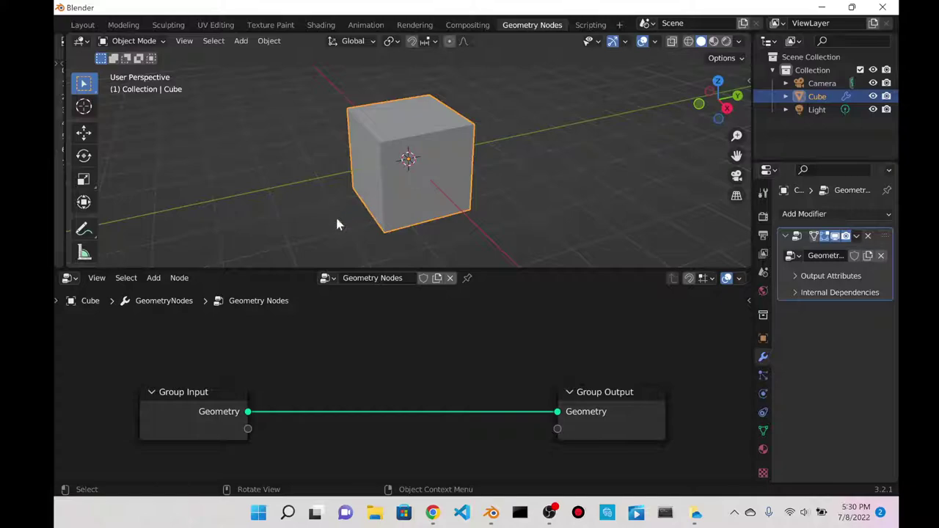
- Disconnect Group Input and add a String to Curves node
left_click_drag(558, 412, 210, 364)
left_click(200, 392)
key("shift+a")
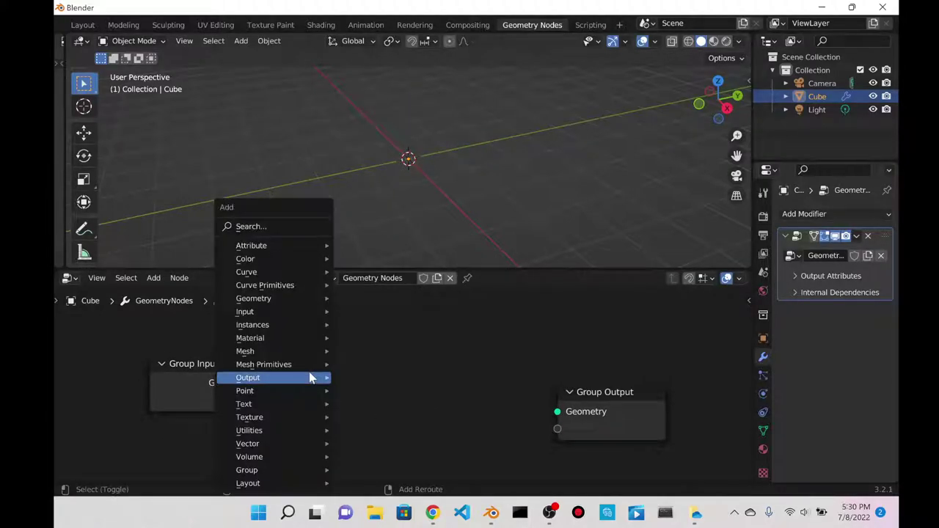
left_click(267, 226)
type("string")
key("Down")
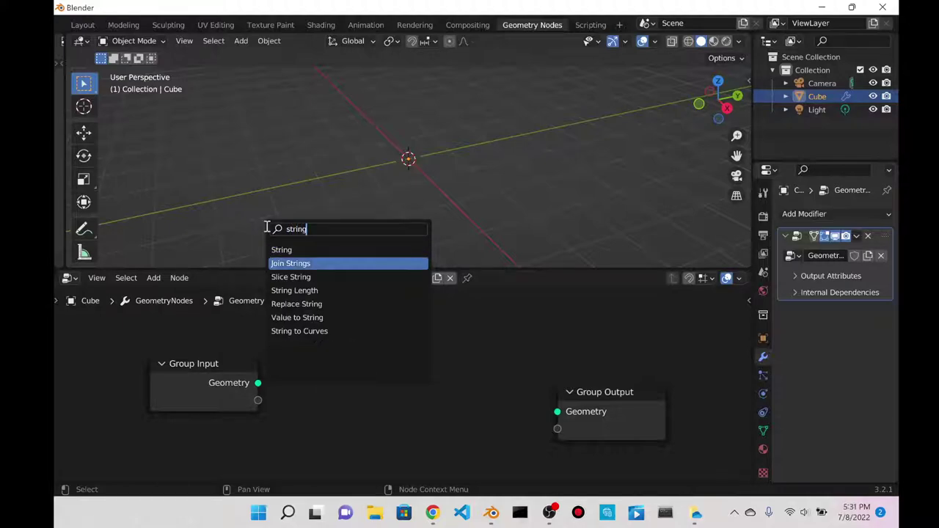
key("Down")
key("Down")
key("Down")
key("Down")
key("Down")
key("Return")
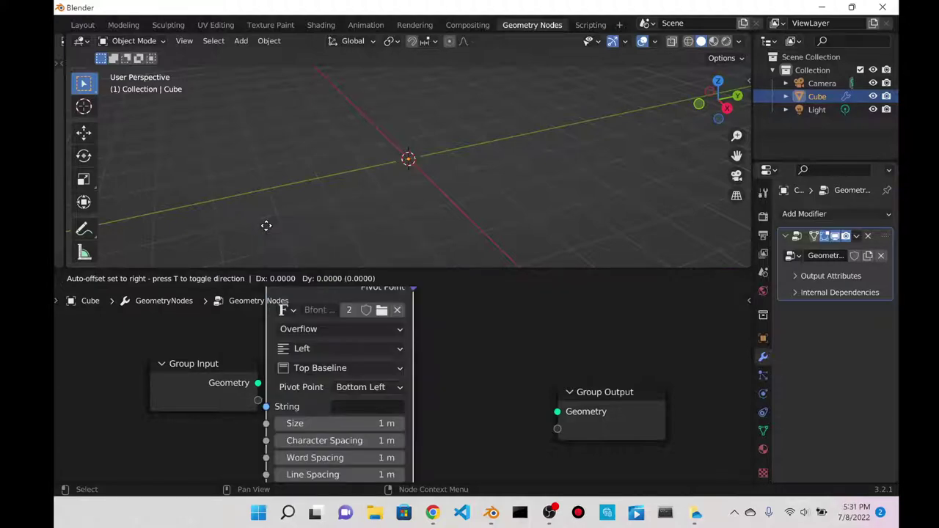
left_click(413, 371)
- Connect String to Curves' Curve Instances to the Group Output Geometry
left_click_drag(484, 368, 632, 353)
key("Return")
left_click(522, 361)
key("ctrl+z")
left_click_drag(452, 364, 412, 317)
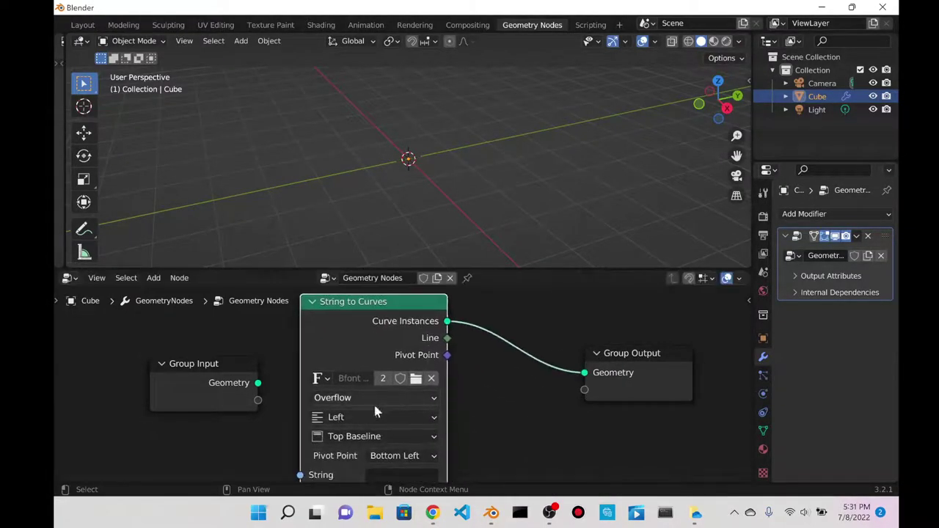
scroll(372, 401, "down", 1)
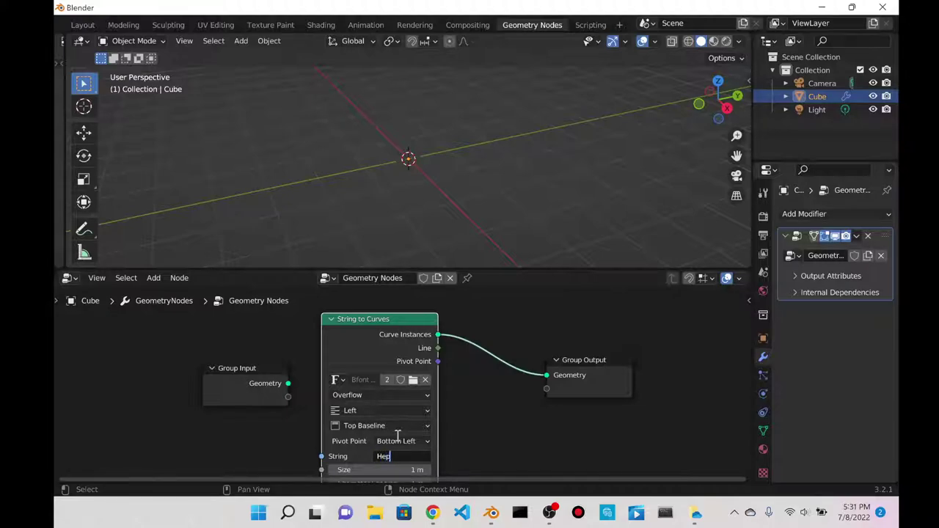
- Confirm 'Help' as the text string and set the object's X rotation to 90
key("Return")
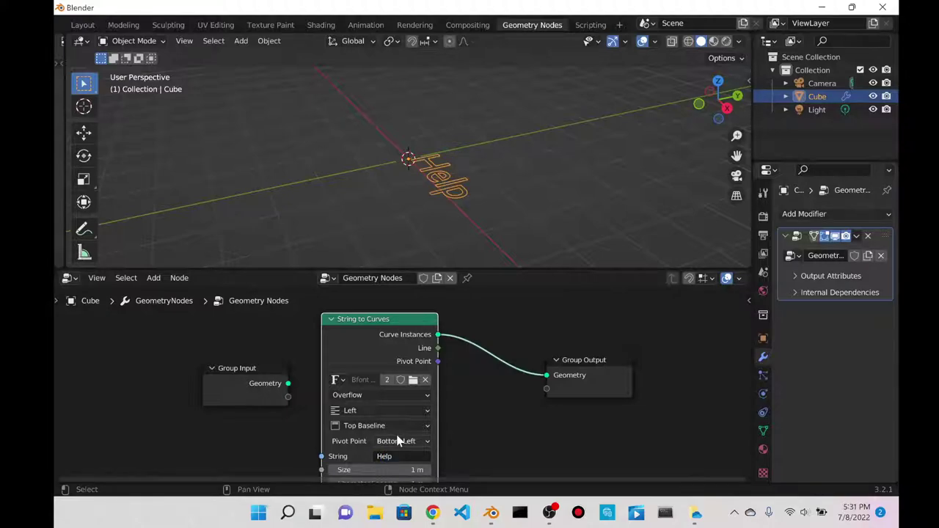
left_click(763, 338)
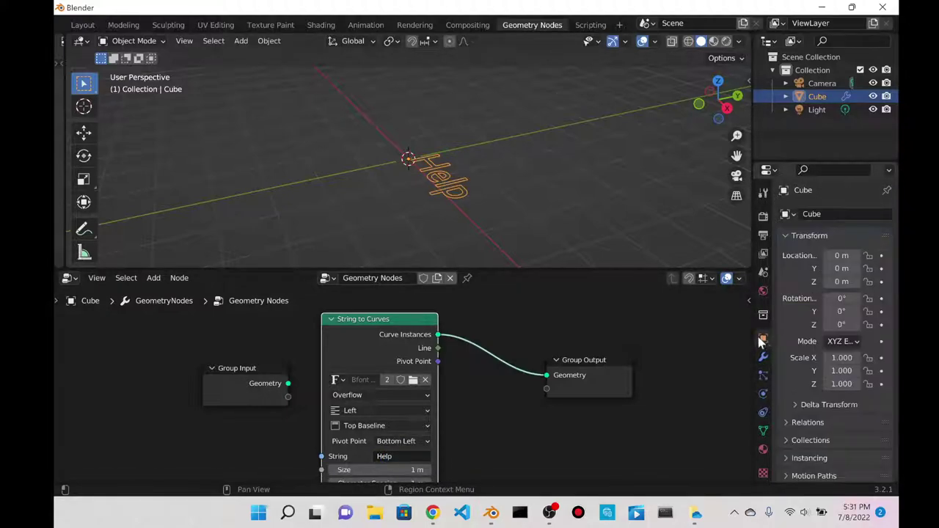
left_click(847, 306)
type("90")
key("Return")
middle_click_drag(513, 95, 564, 91)
- Insert a Fill Curve node set to N-gons to fill the letters
key("shift+a")
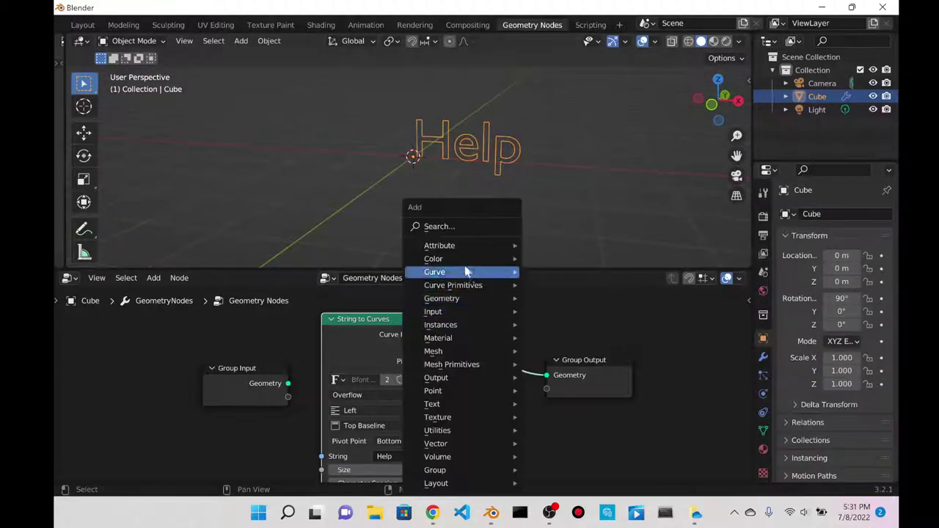
type("fill")
key("Return")
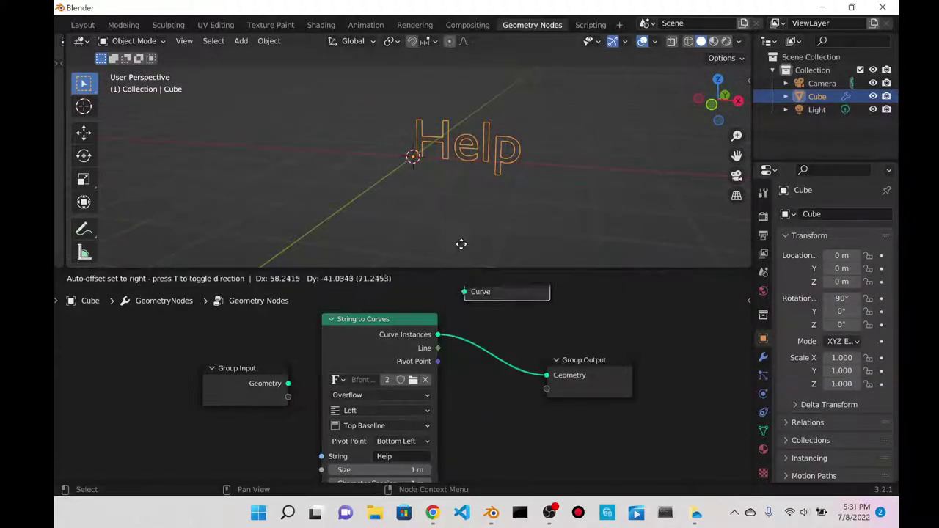
left_click(499, 382)
left_click(551, 364)
- Add an Extrude Mesh node after Fill Curve with Offset Scale 0.1, then open Shading
key("shift+a")
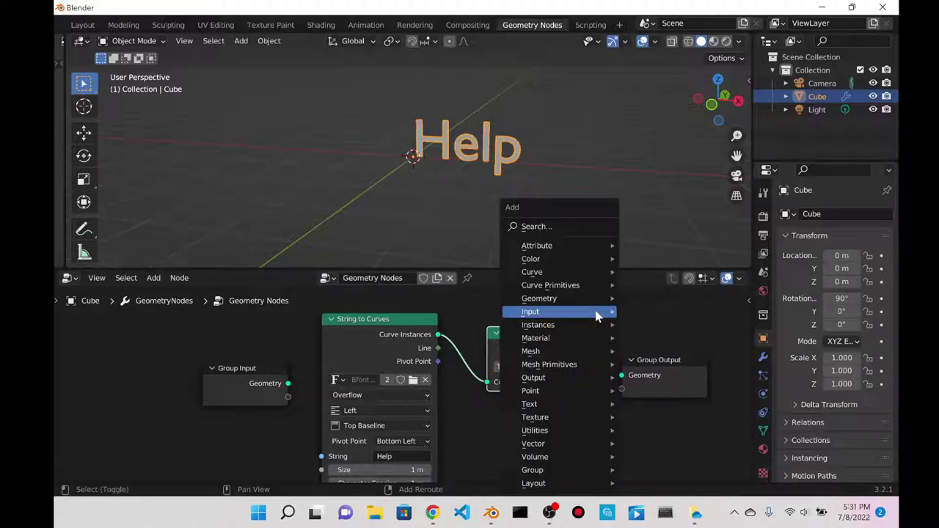
left_click(558, 226)
type("extr")
key("Return")
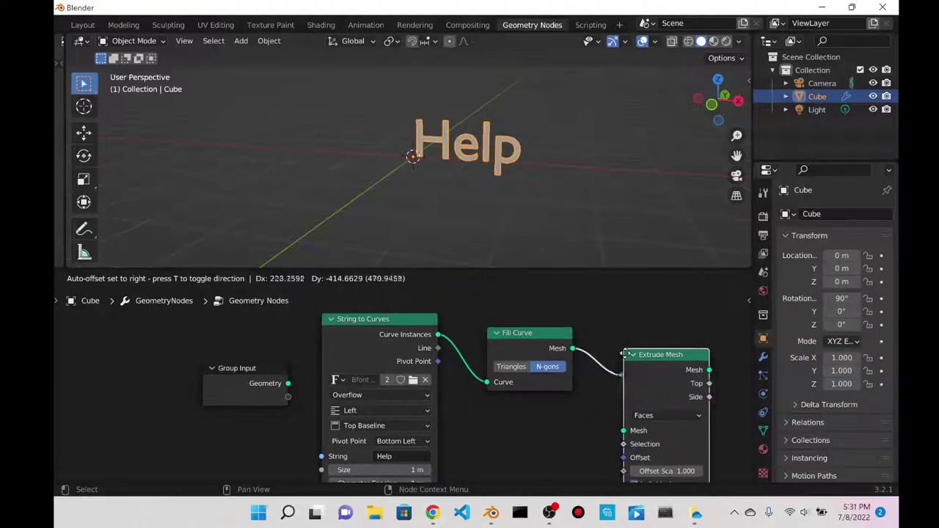
left_click(624, 351)
left_click(652, 468)
type("0")
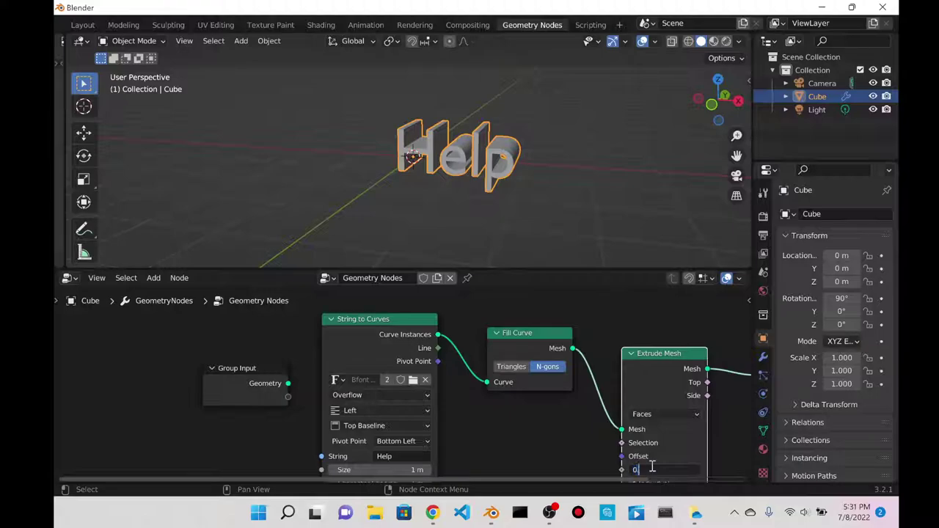
type(".1")
key("Return")
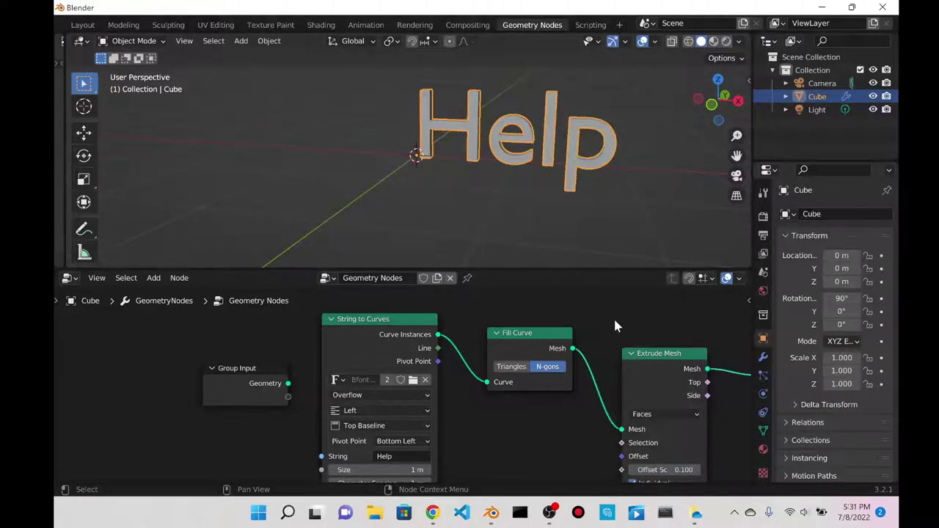
middle_click_drag(615, 325, 415, 337)
left_click(315, 27)
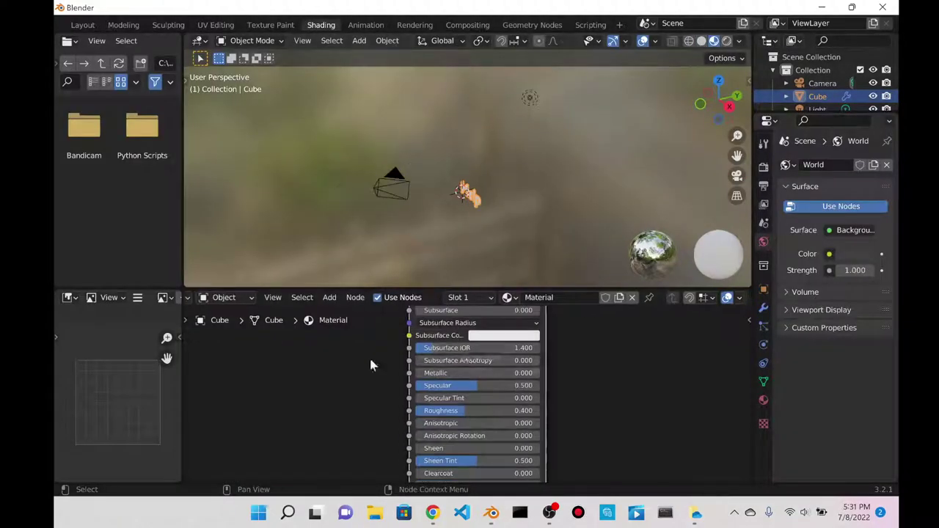
- Switch the Olivia project's render engine from Cycles to Eevee
middle_click_drag(343, 353, 349, 412)
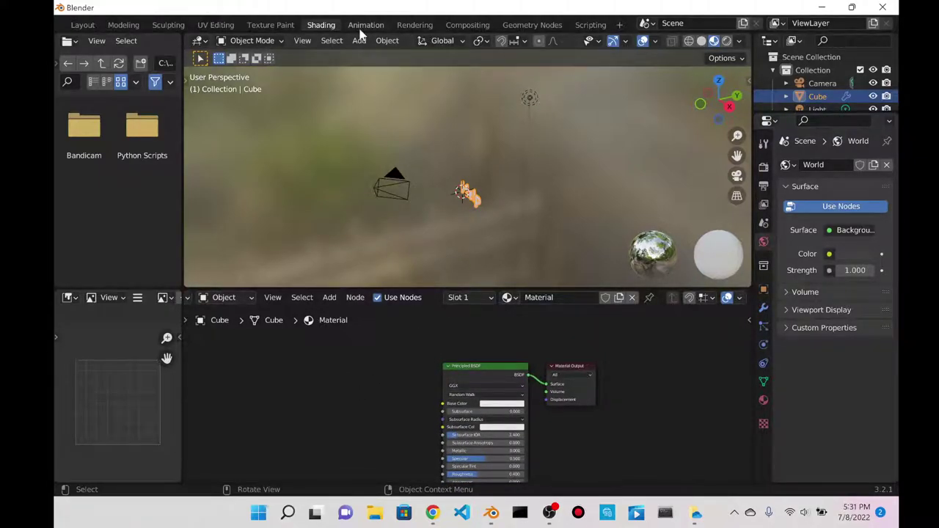
left_click(820, 8)
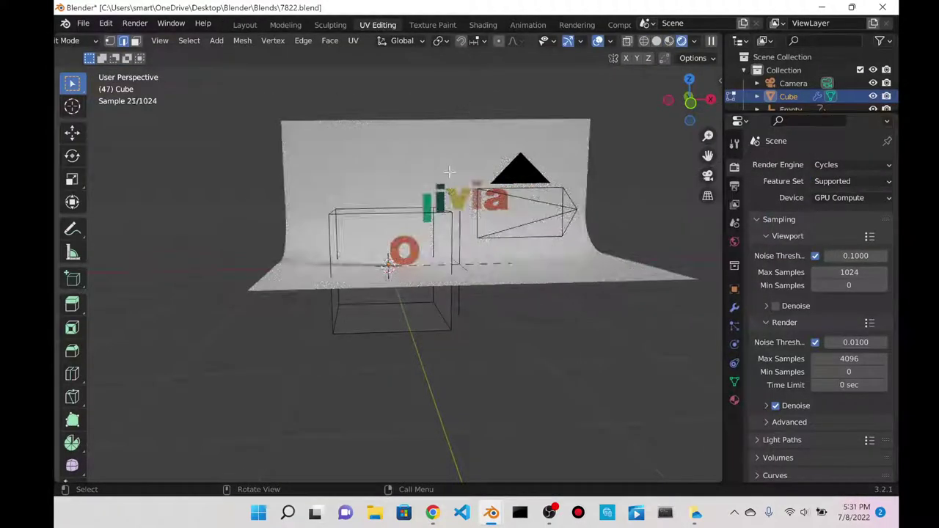
left_click(852, 164)
left_click(828, 181)
- Reselect the Set Material node's material, trying Material.001 and ending back on Random
scroll(497, 58, "up", 2)
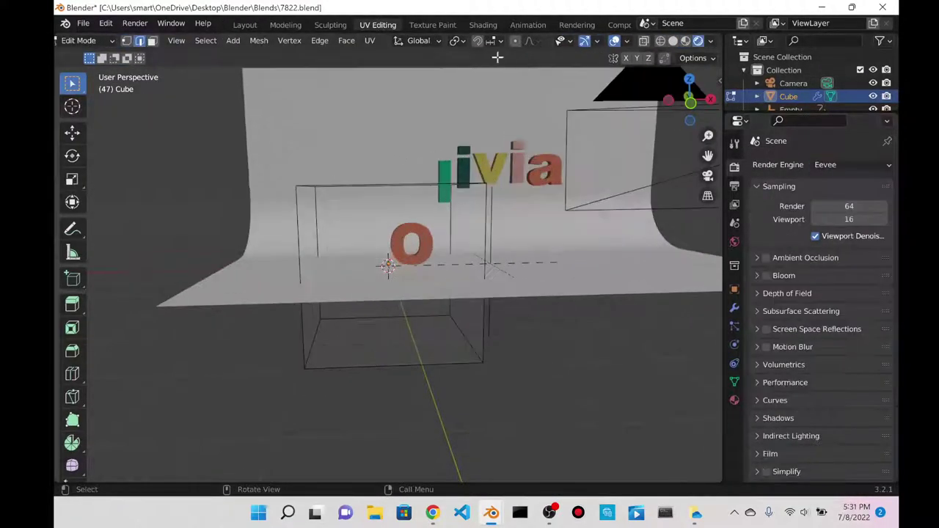
scroll(337, 28, "down", 4)
left_click(588, 24)
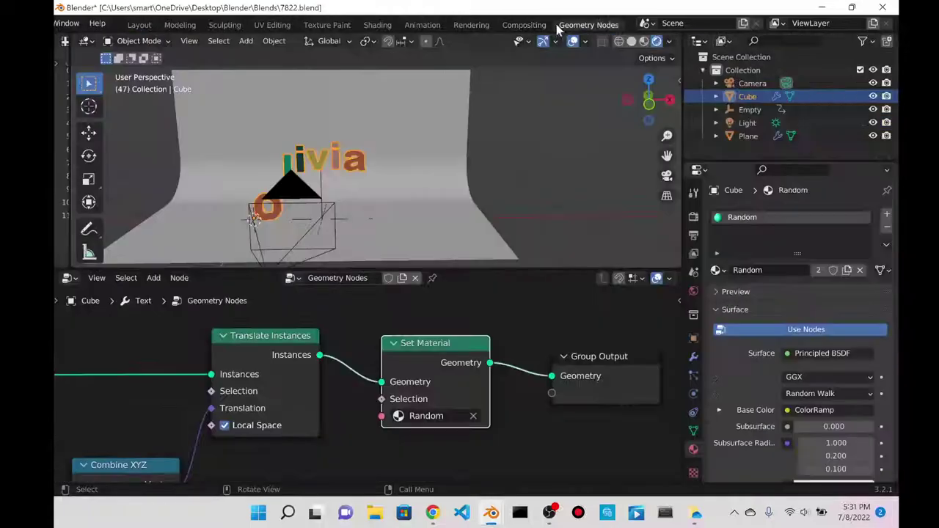
left_click(449, 417)
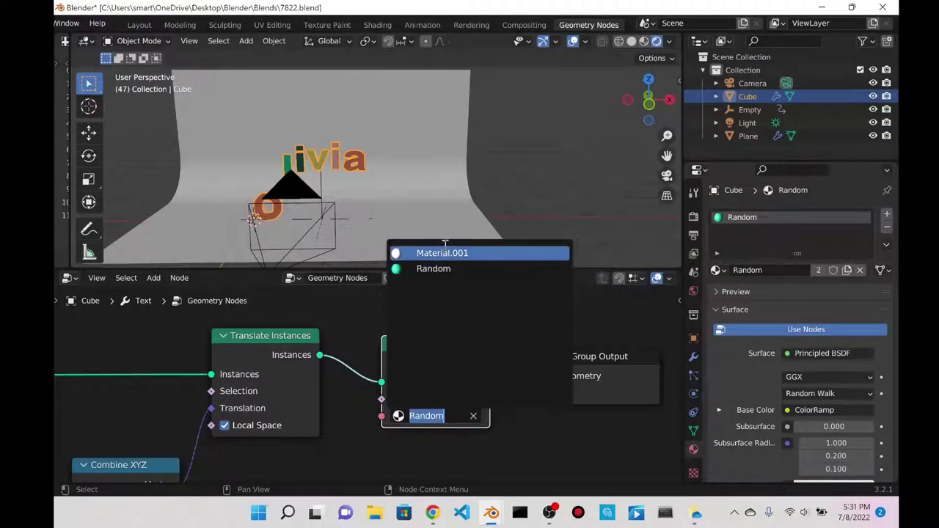
left_click(444, 249)
left_click(434, 408)
left_click(437, 266)
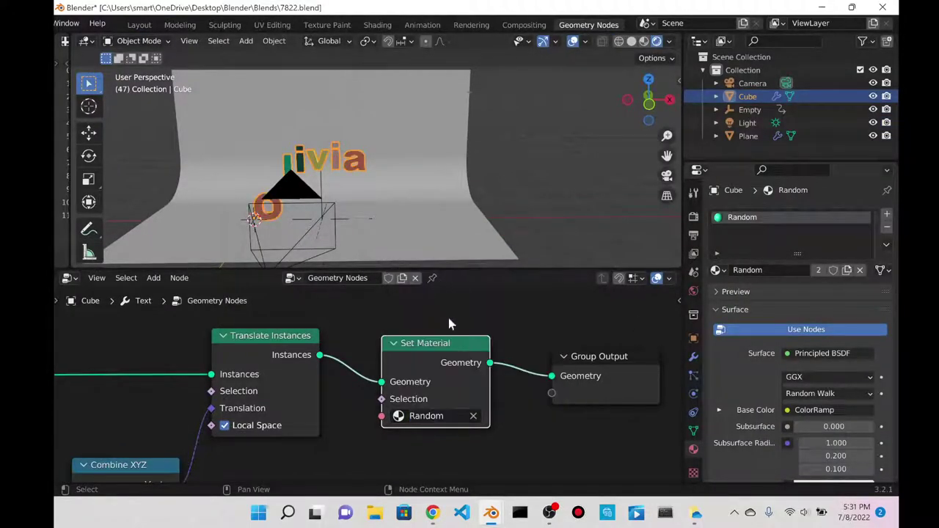
middle_click_drag(467, 370, 624, 308)
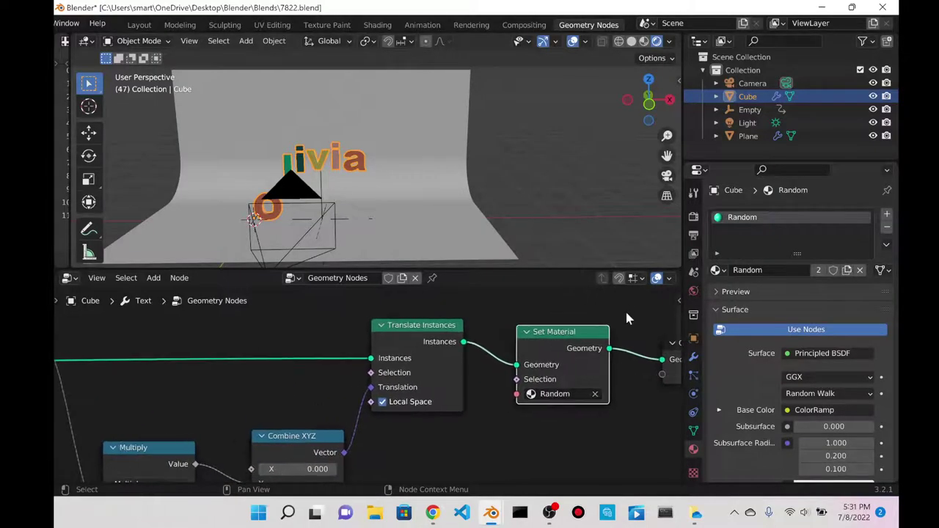
left_click_drag(583, 339, 609, 344)
scroll(583, 354, "down", 2)
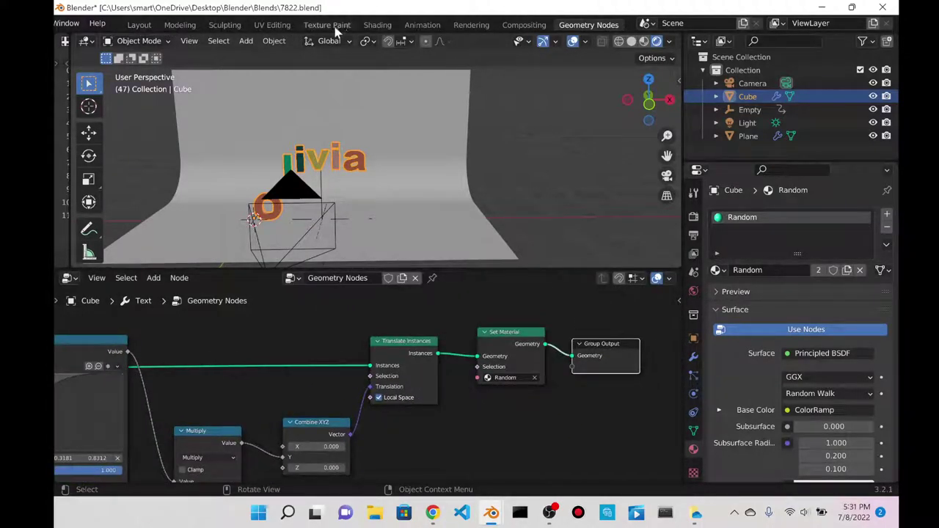
scroll(181, 27, "up", 3)
- Render the animation to frames, then return to the untitled Blender and fit all material nodes
left_click(136, 24)
left_click(156, 51)
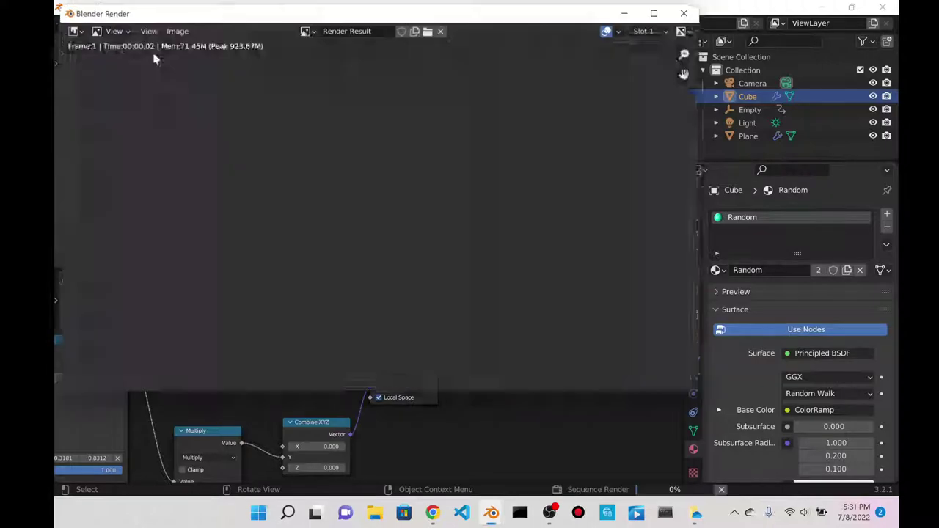
left_click(692, 10)
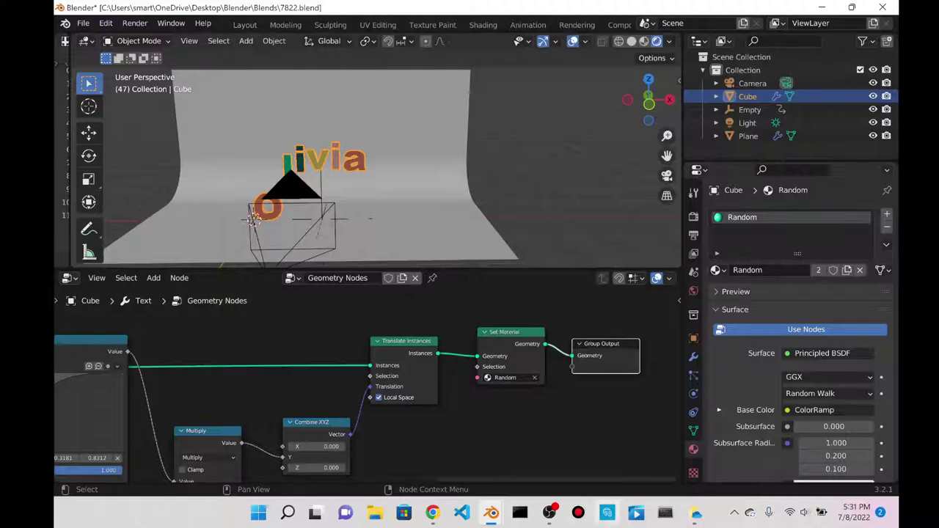
left_click(433, 512)
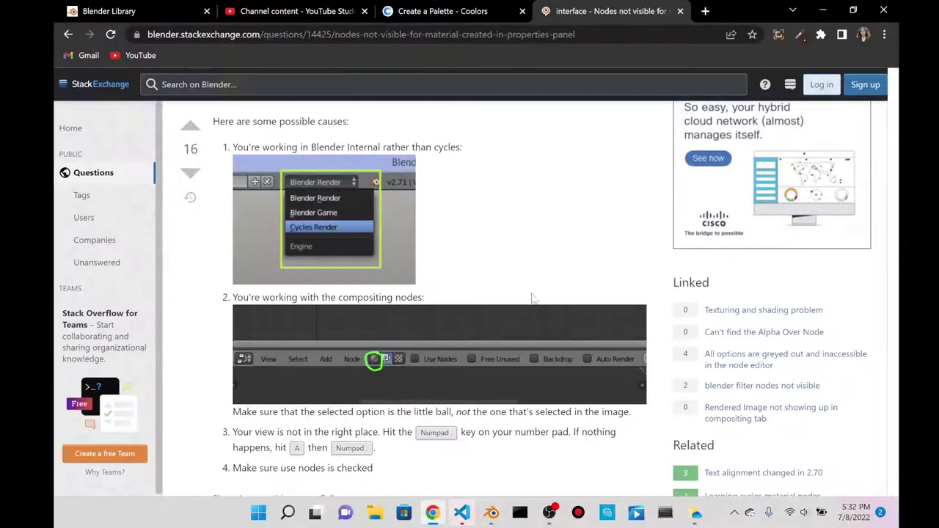
mouse_move(491, 512)
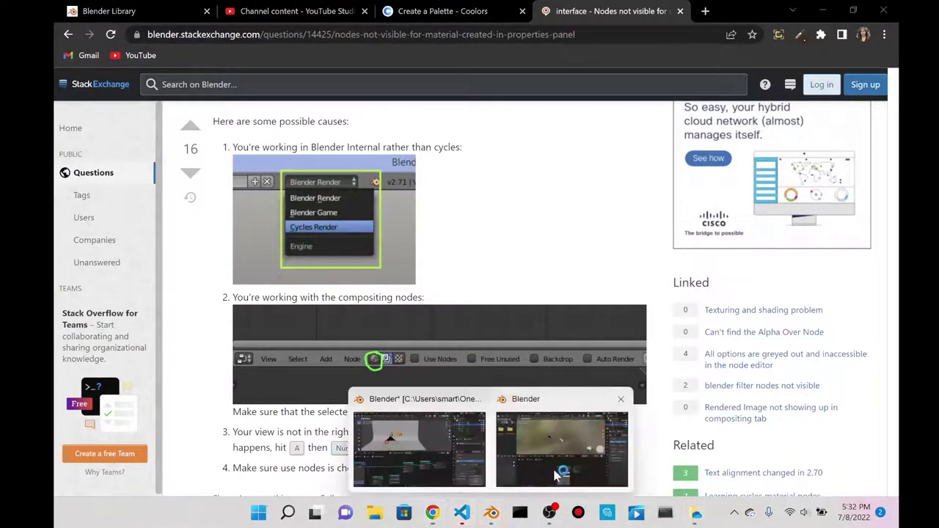
left_click(541, 462)
key("Home")
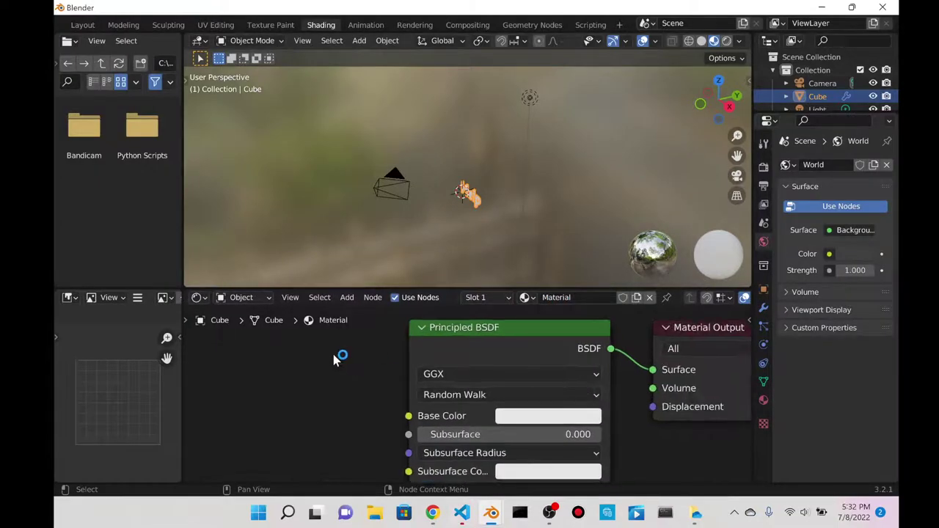
- Add an Object Info node to the Help material's shader node tree
key("shift+a")
left_click(298, 335)
type("obje")
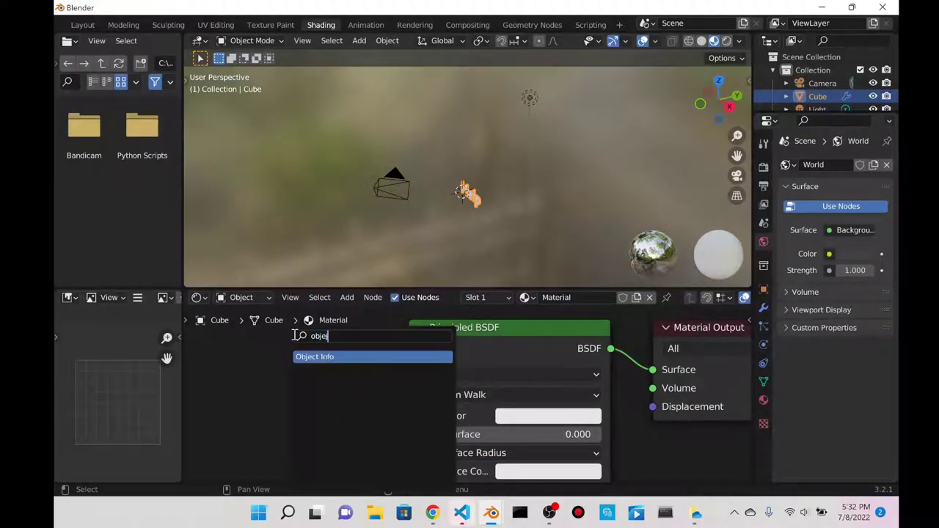
key("Return")
left_click(215, 349)
scroll(361, 398, "down", 2)
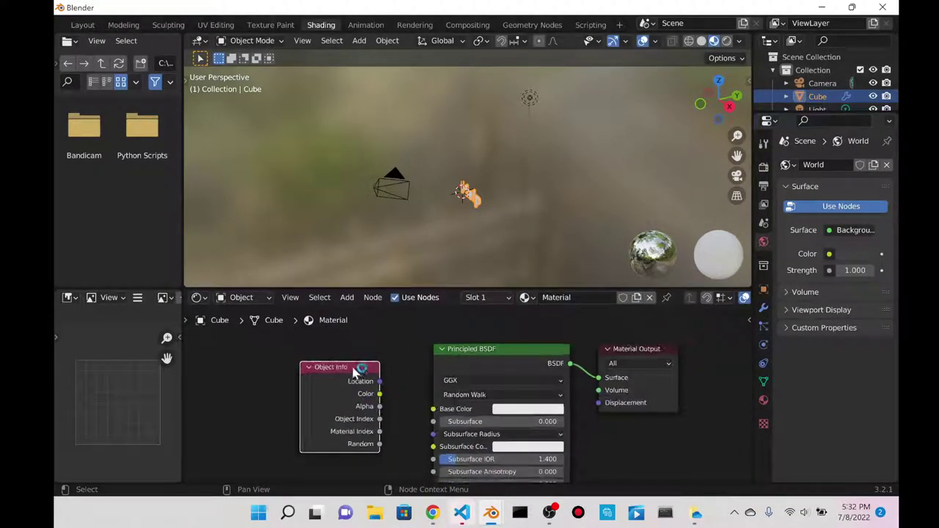
key("ctrl+z")
- Add a ColorRamp node and feed its Color into the shader's Base Color
key("shift+a")
left_click(312, 345)
type("c")
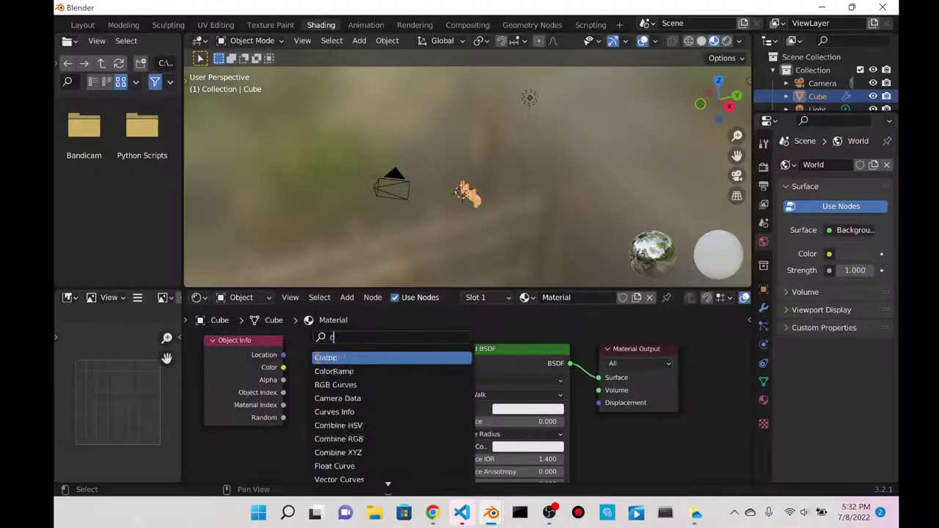
type("o")
key("BackSpace")
type("olo")
key("Return")
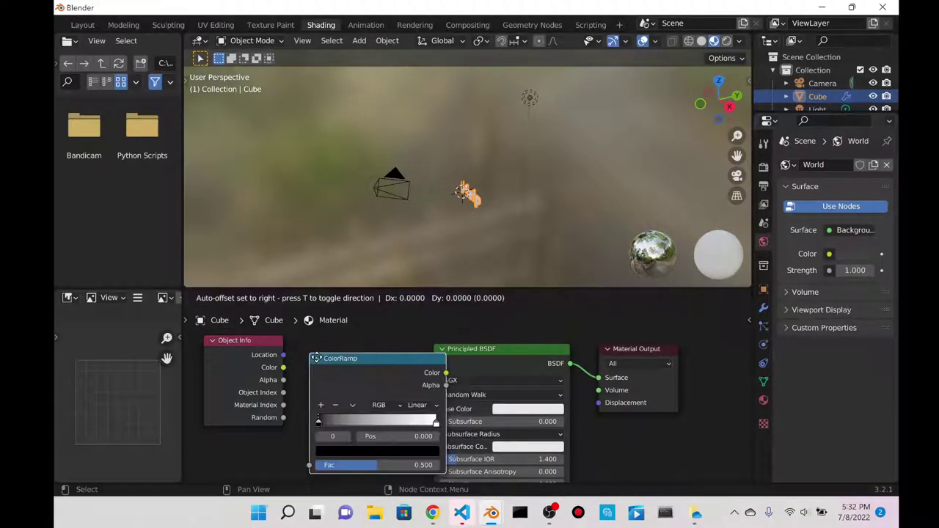
left_click(286, 357)
left_click_drag(286, 358, 322, 442)
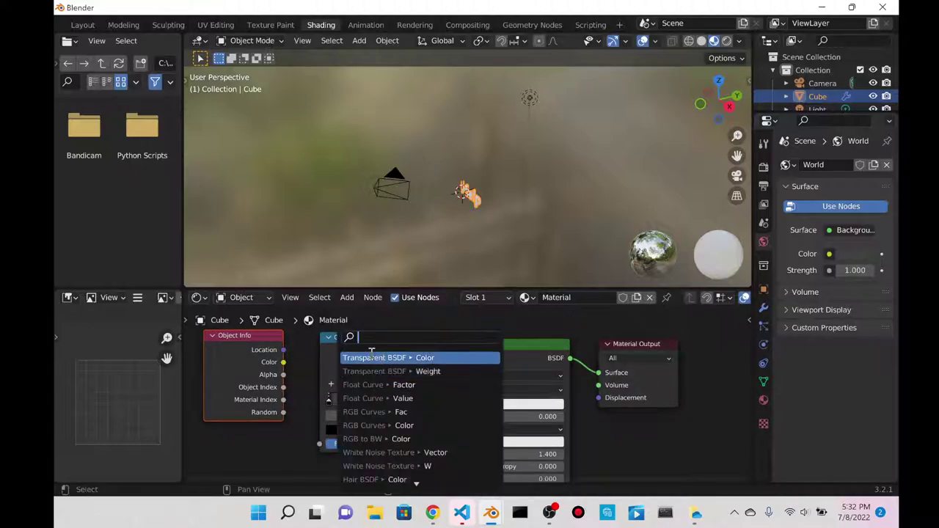
left_click_drag(318, 376, 259, 379)
left_click_drag(396, 354, 433, 404)
left_click_drag(359, 367, 384, 367)
left_click_drag(283, 411, 290, 450)
key("Escape")
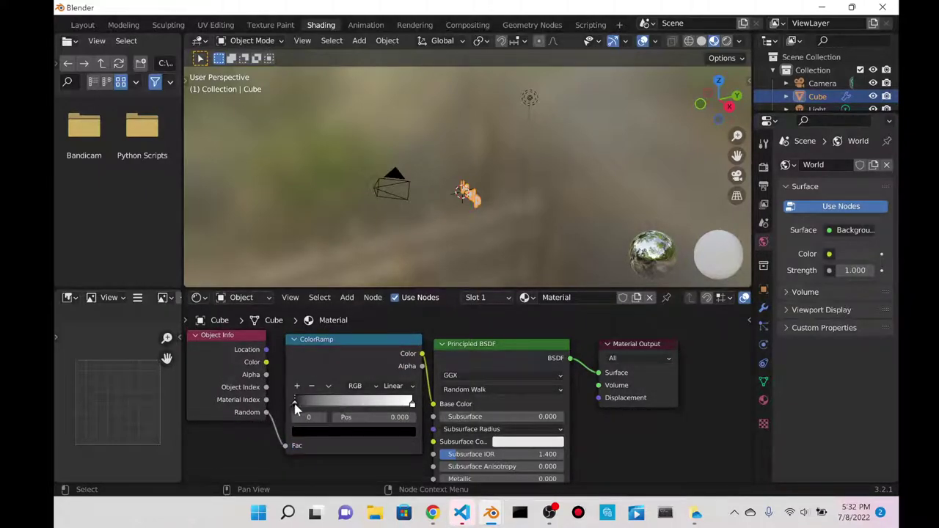
- Make the ColorRamp's first stop mint green and its end stop purple
left_click(330, 431)
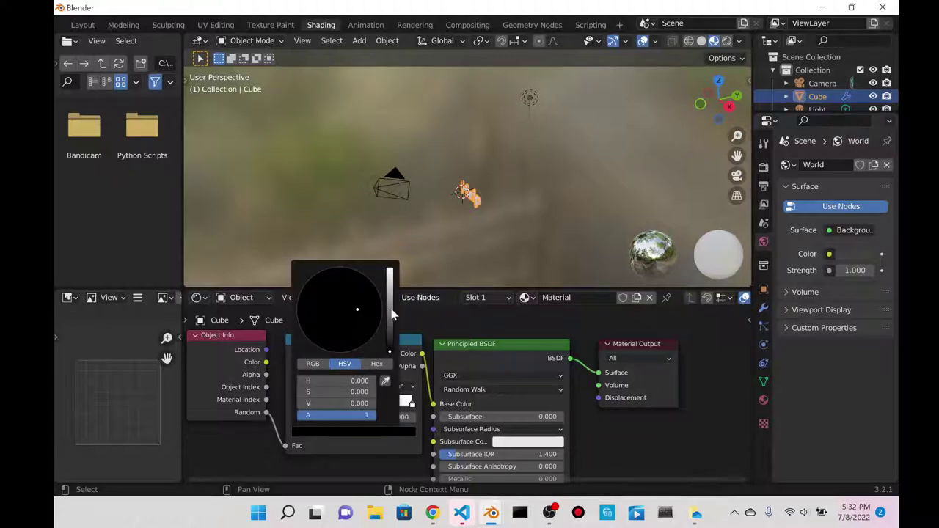
left_click_drag(392, 314, 389, 273)
left_click(317, 323)
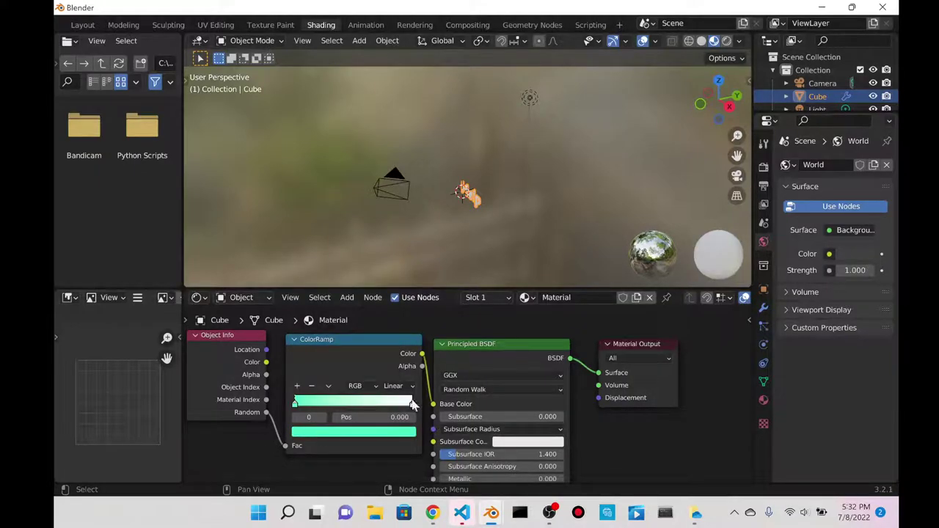
left_click(412, 404)
left_click(381, 438)
left_click(382, 314)
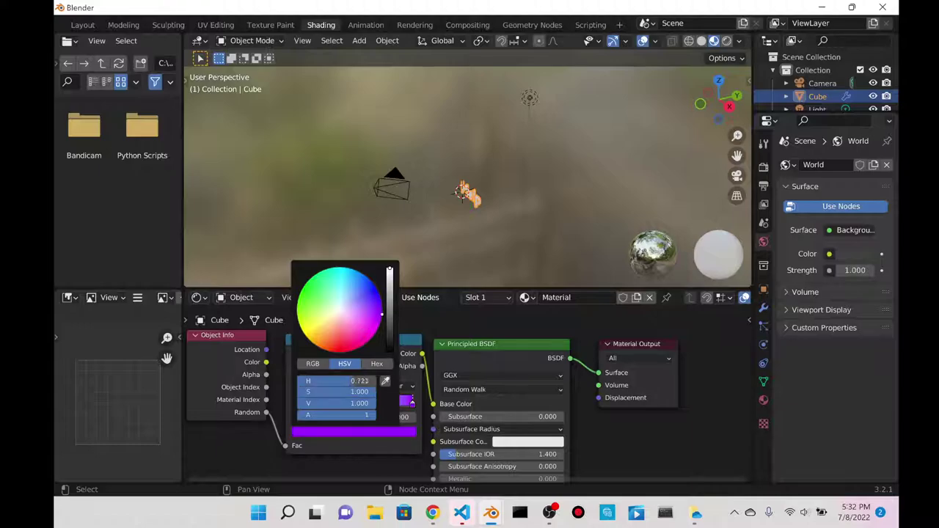
- Set ColorRamp interpolation to Constant, move the purple stop to 0.570, and show Geometry Nodes
left_click(397, 386)
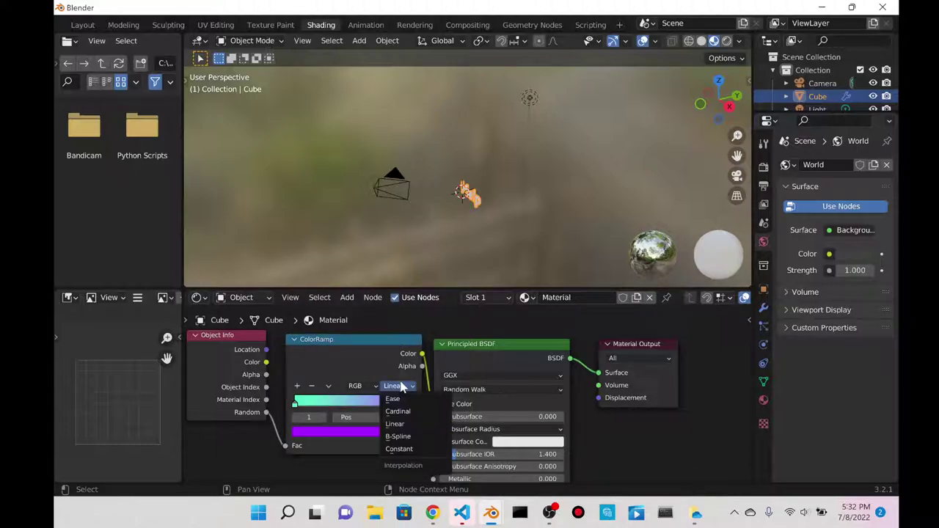
left_click(411, 451)
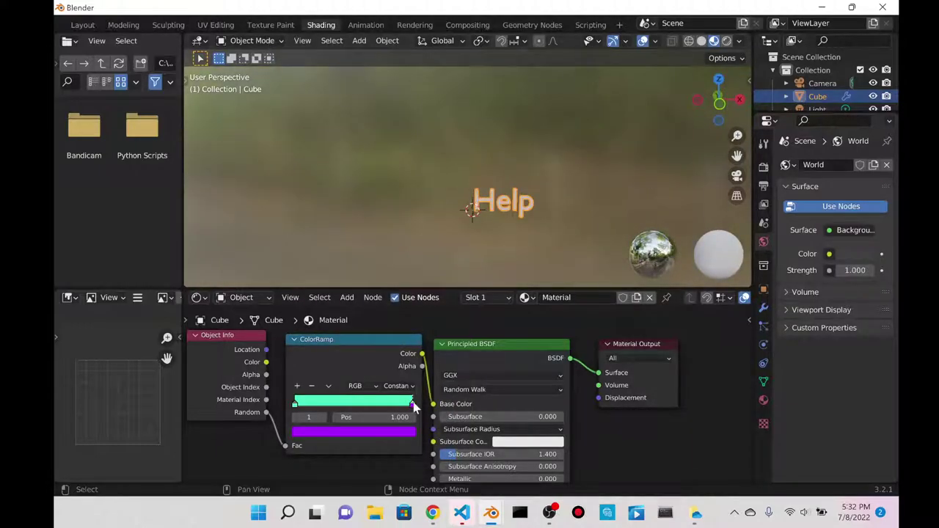
left_click_drag(414, 409, 342, 405)
scroll(631, 153, "up", 3)
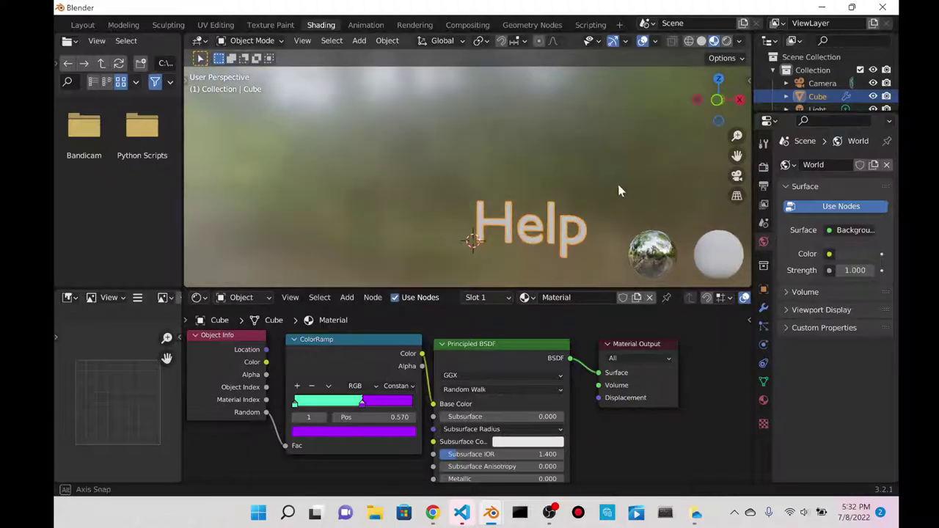
left_click(532, 24)
scroll(536, 366, "down", 1)
- Insert a Set Material node between Extrude Mesh and Group Output, assigning Material
key("shift+a")
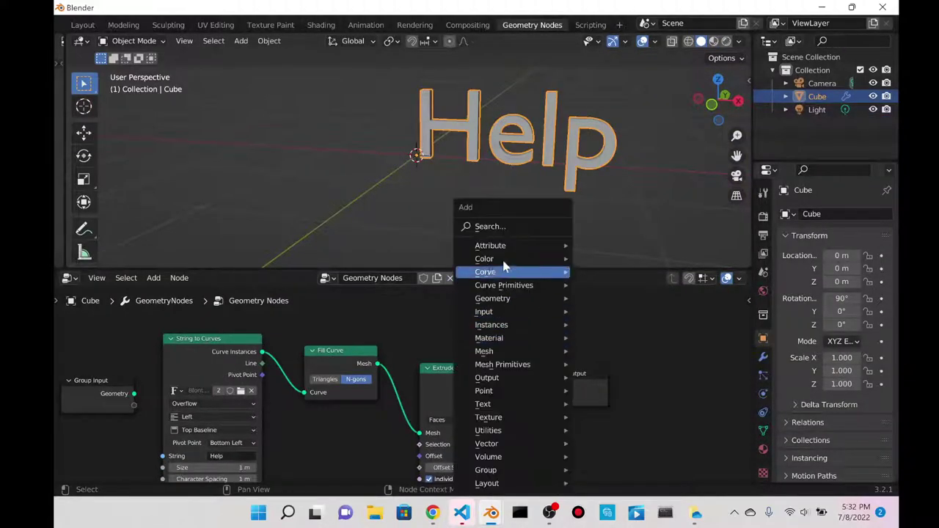
type("set")
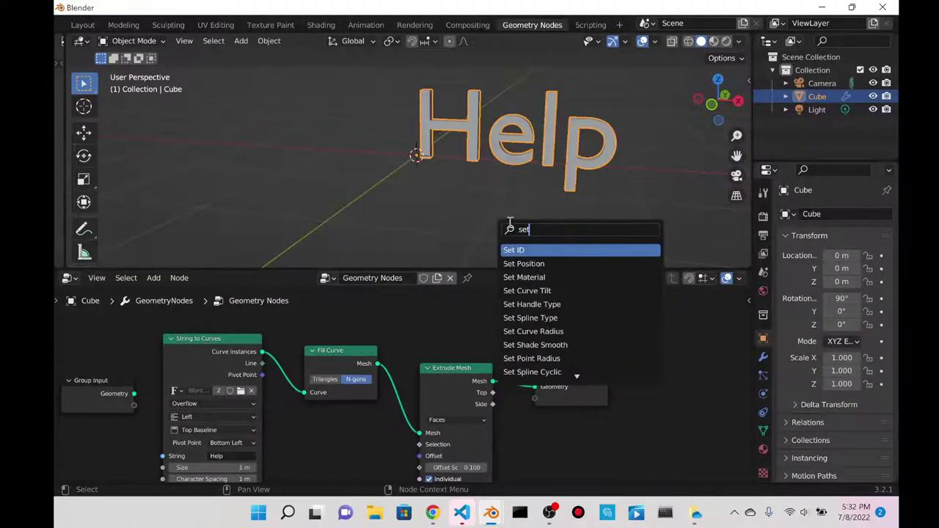
key("Down")
key("Down")
key("Return")
left_click(566, 422)
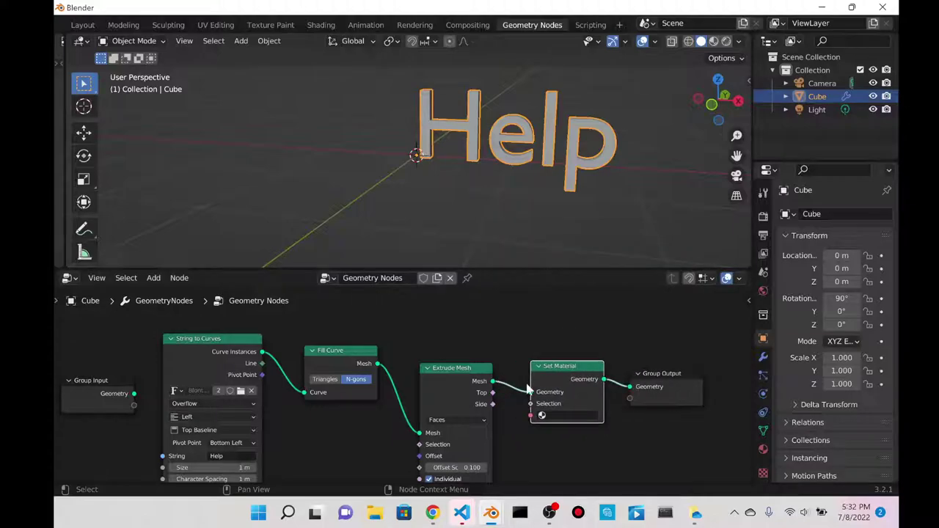
left_click(564, 417)
left_click(590, 313)
middle_click_drag(577, 345, 484, 312)
- Check the object's material properties and revisit the Set Material material choice
left_click(764, 449)
scroll(831, 343, "down", 3)
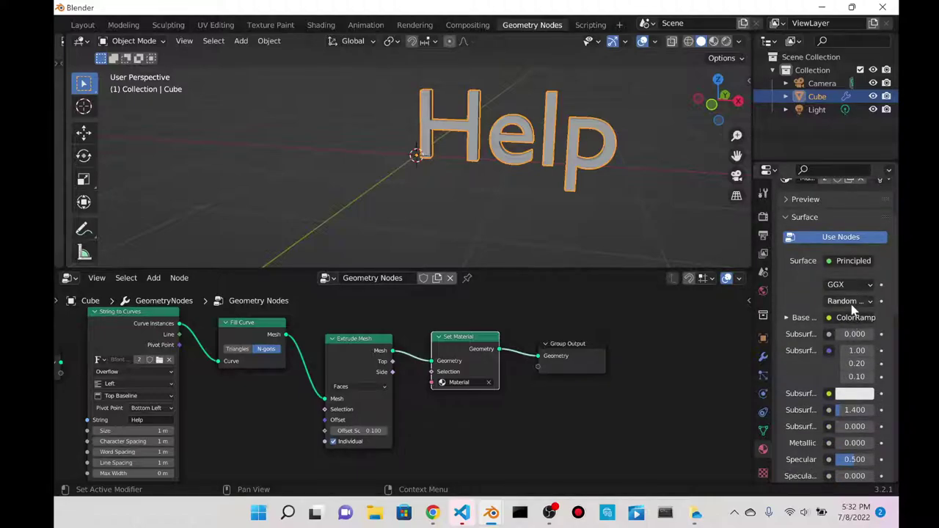
middle_click_drag(563, 185, 554, 285)
scroll(514, 338, "up", 2)
left_click(487, 380)
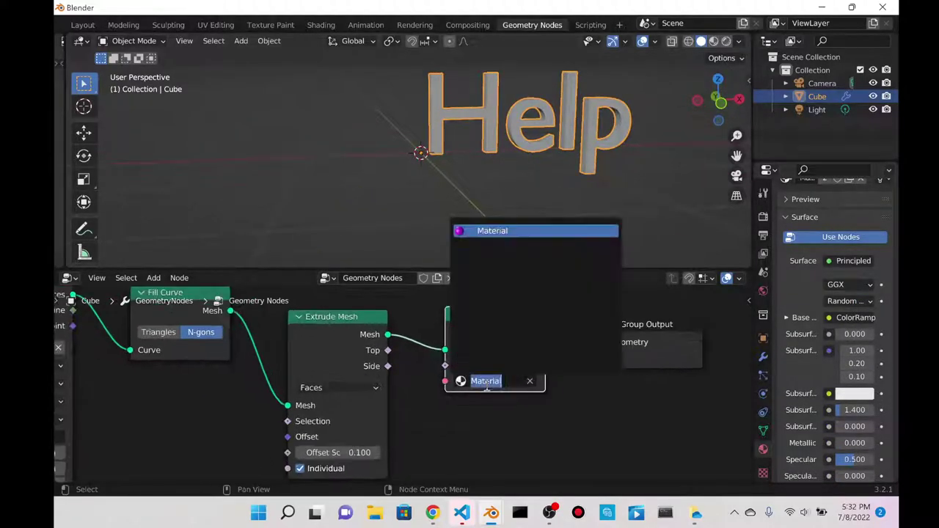
left_click(493, 381)
- Switch the viewport to Material Preview to see purple and mint green Help letters
left_click(713, 41)
scroll(619, 183, "down", 3)
middle_click_drag(619, 182, 536, 204)
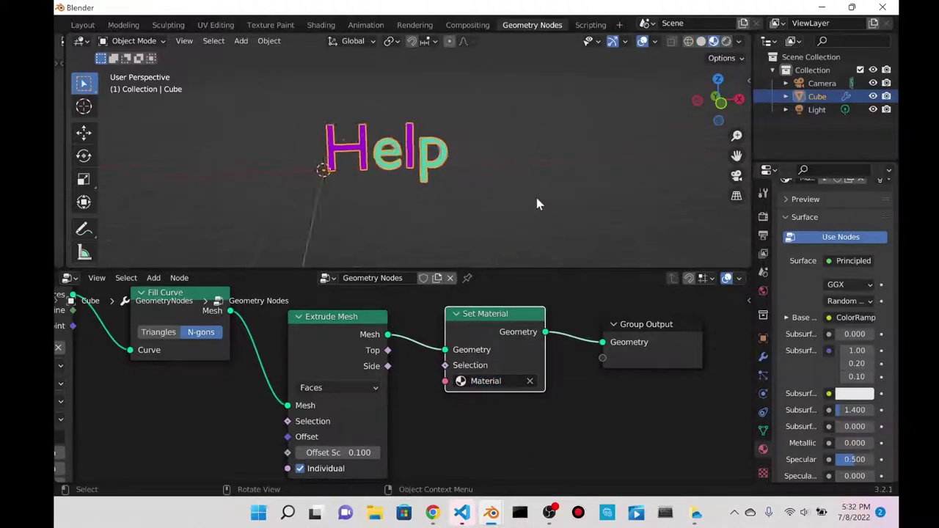
scroll(539, 199, "up", 4)
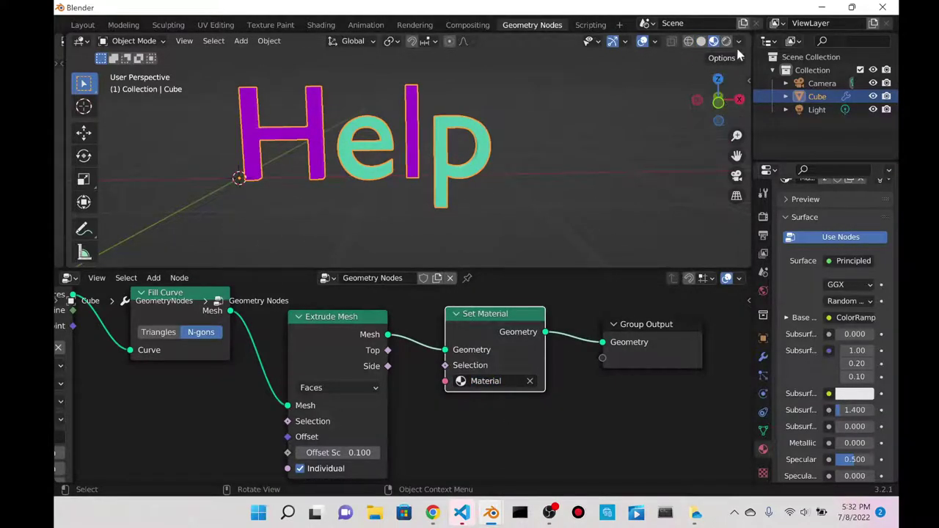
scroll(411, 161, "up", 6)
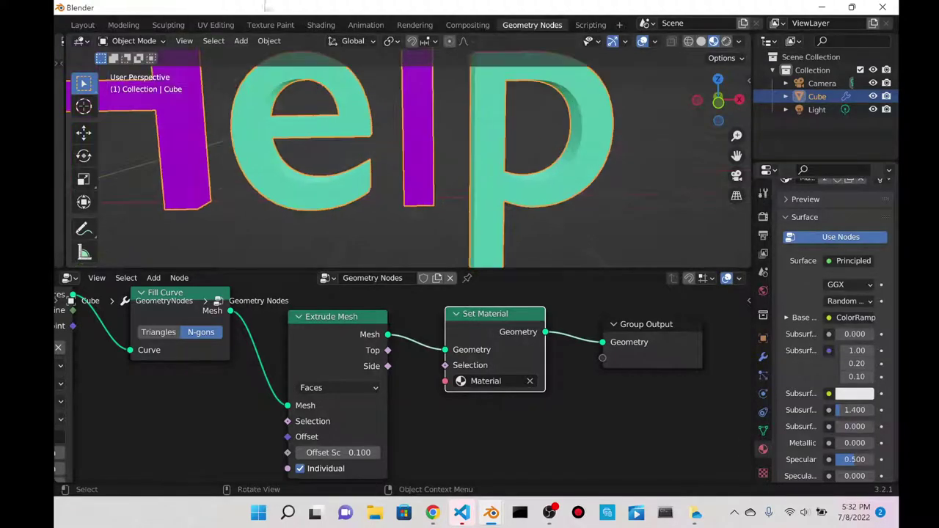
scroll(214, 96, "down", 8)
scroll(107, 27, "up", 5)
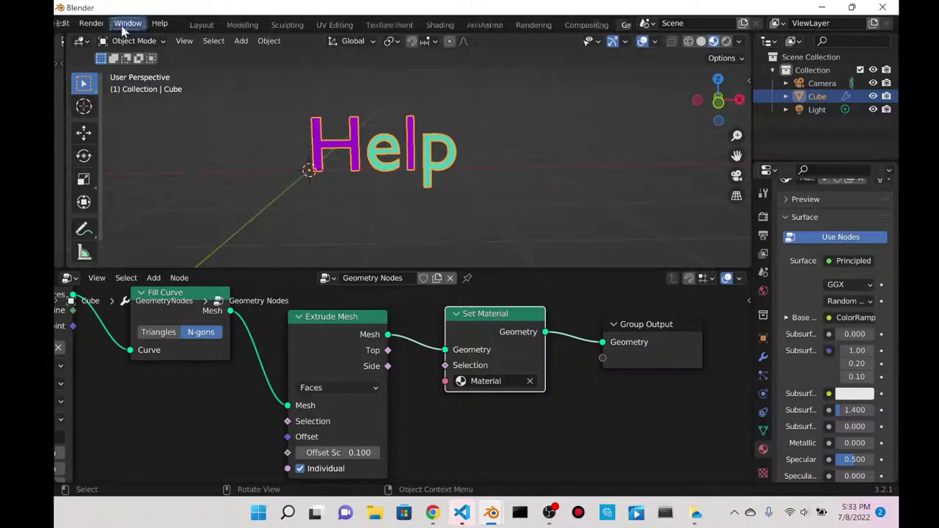
- Run a test animation render of the coloured Help text and close it
left_click(104, 23)
left_click(132, 53)
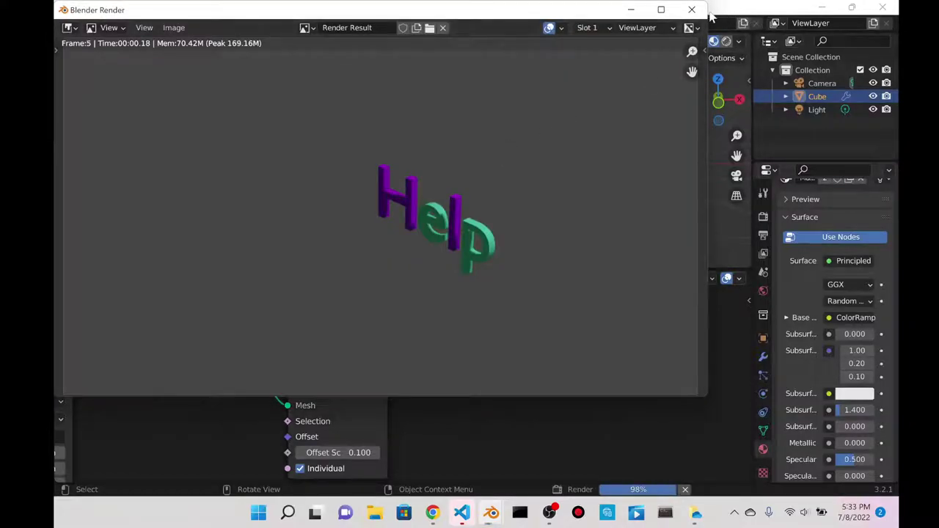
left_click(692, 9)
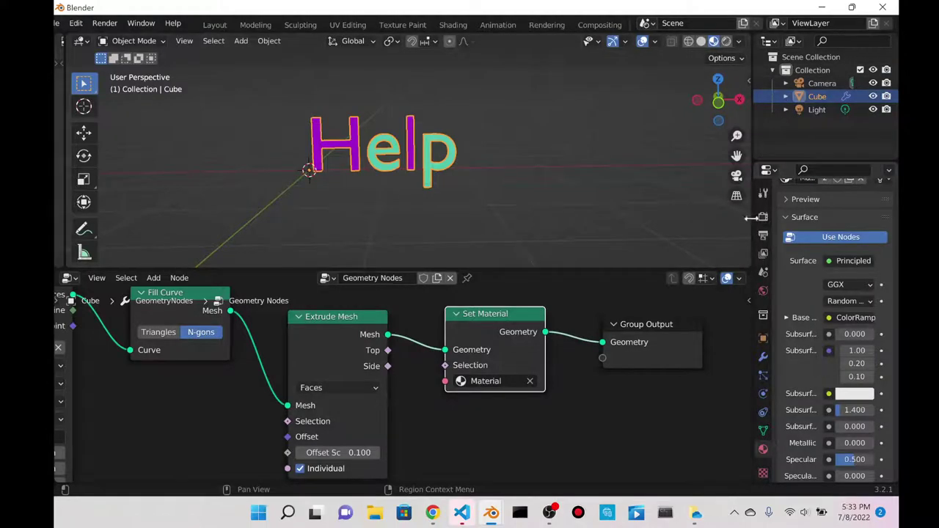
- Widen the Properties editor and review Output properties: 1920×1080, frames 1–250
left_click_drag(750, 218, 635, 218)
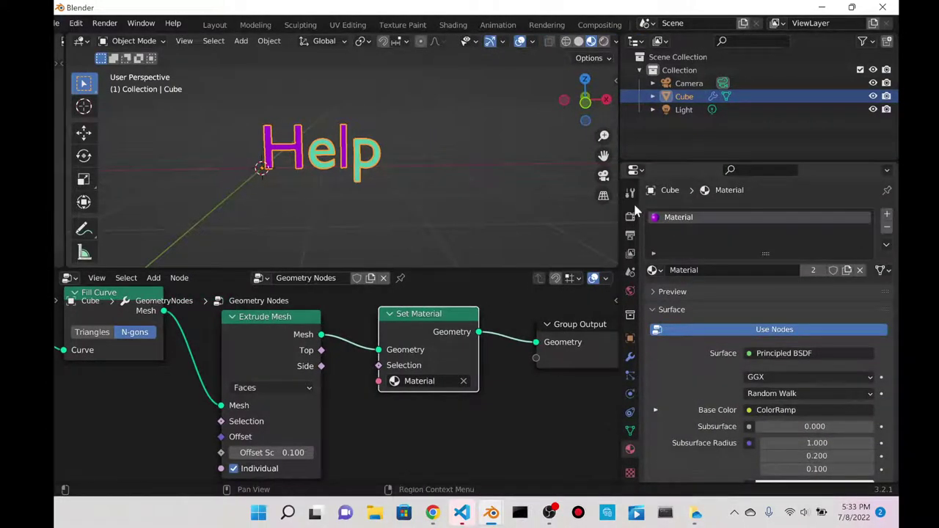
left_click(629, 235)
left_click(630, 192)
left_click(630, 235)
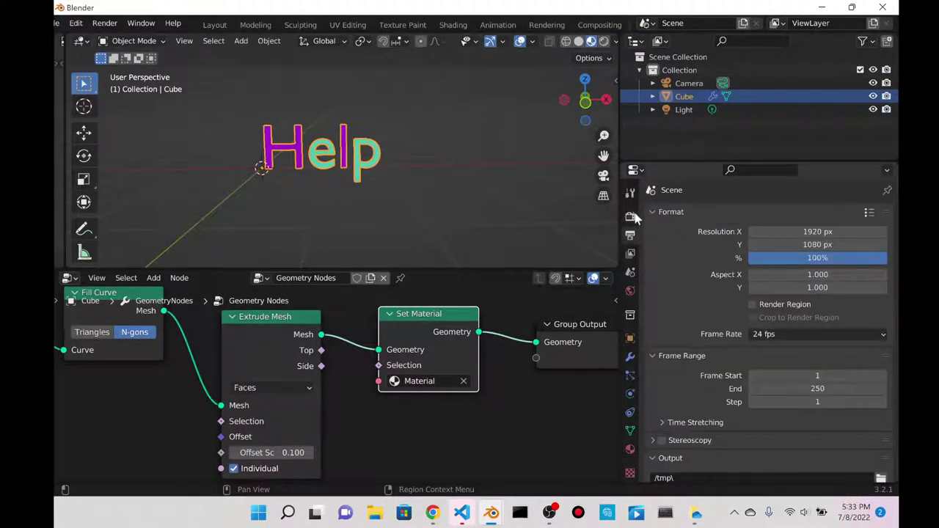
left_click(631, 217)
left_click(630, 253)
left_click(630, 237)
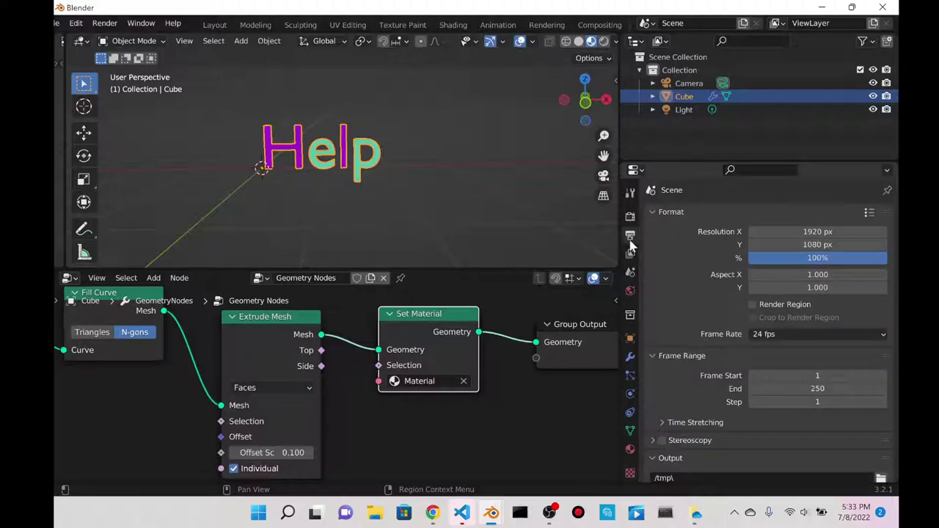
- View World properties, close the code editor, and bring the 7822.blend window forward
left_click(630, 290)
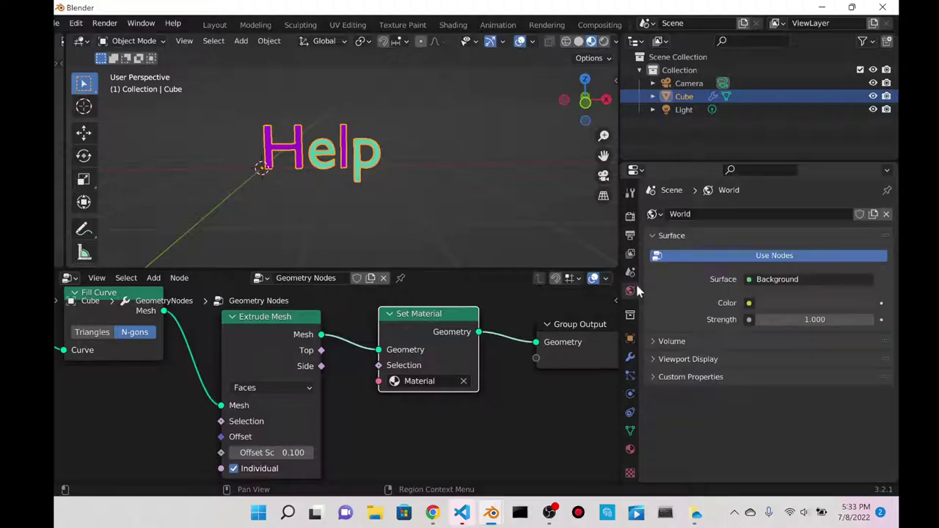
left_click(822, 8)
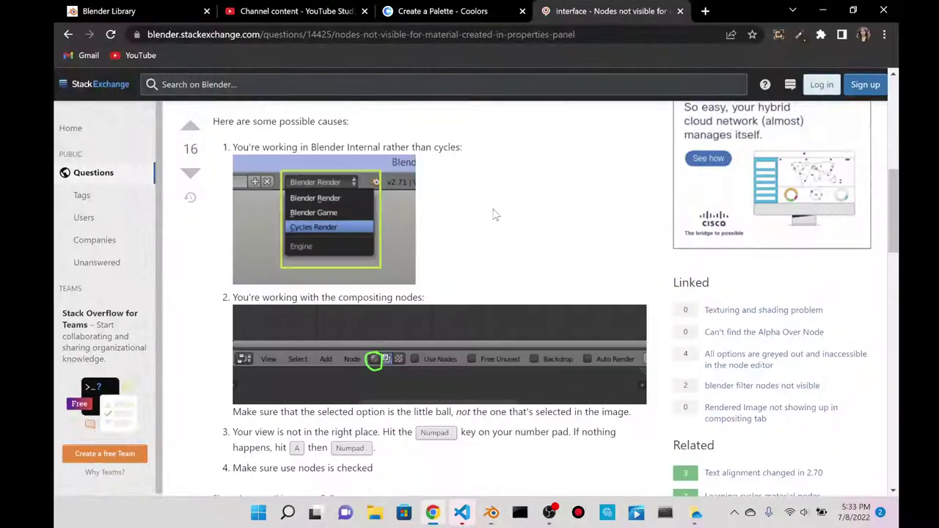
left_click(462, 513)
left_click(891, 9)
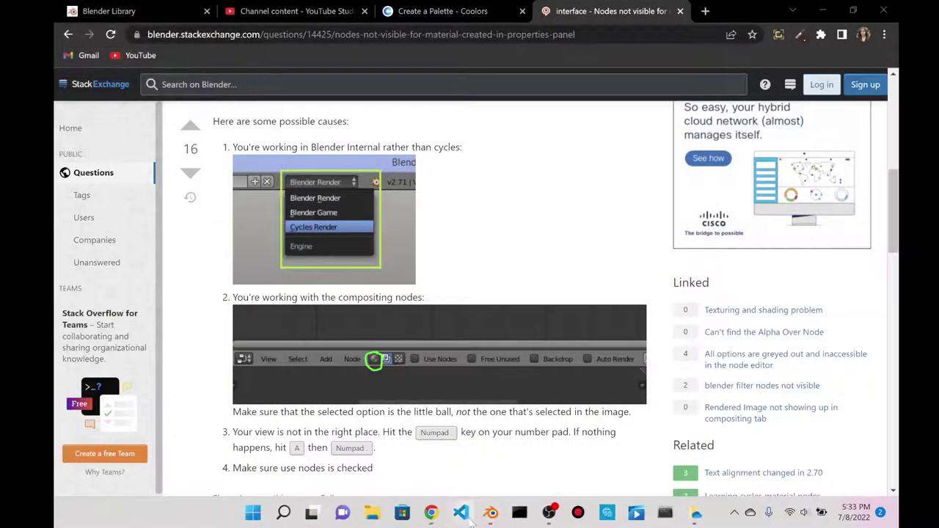
mouse_move(491, 514)
left_click(472, 450)
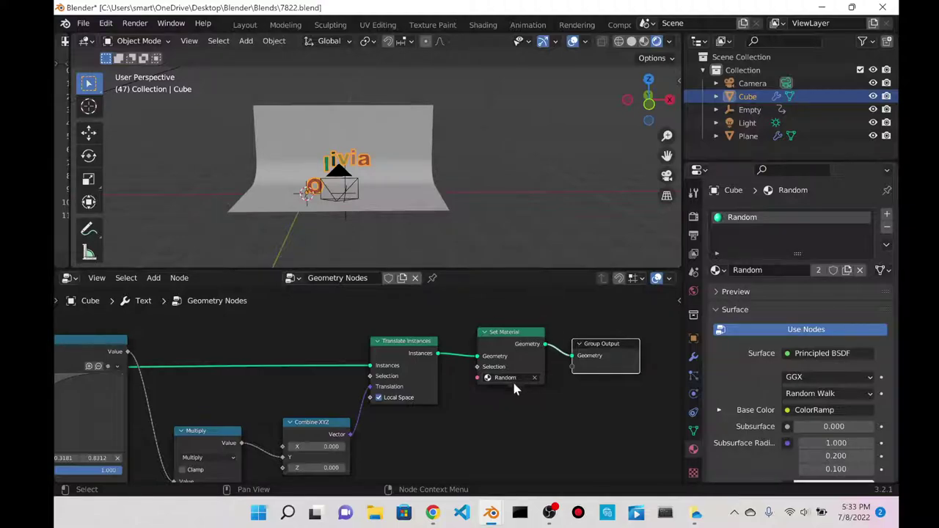
- Render the colourful Olivia animation to image frames and close the render window
left_click_drag(596, 369, 608, 365)
scroll(786, 405, "down", 4)
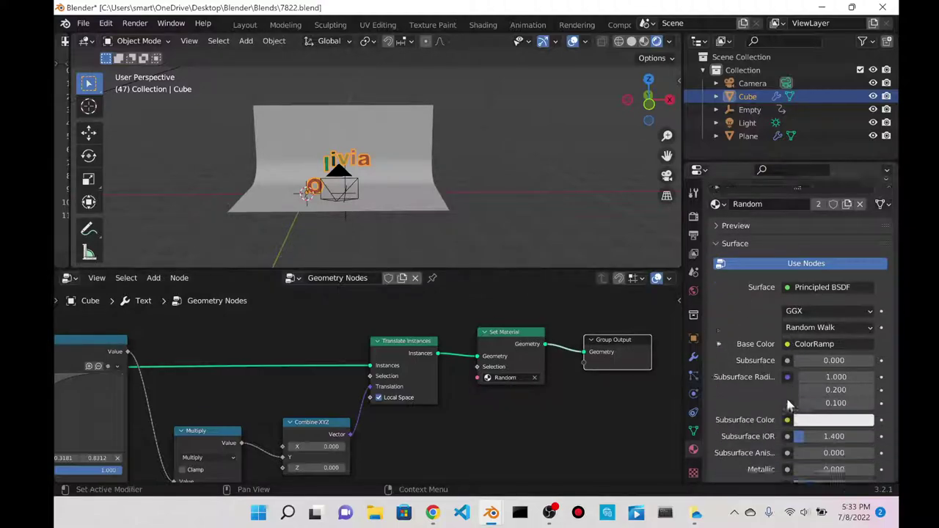
scroll(764, 356, "up", 4)
scroll(371, 387, "up", 1)
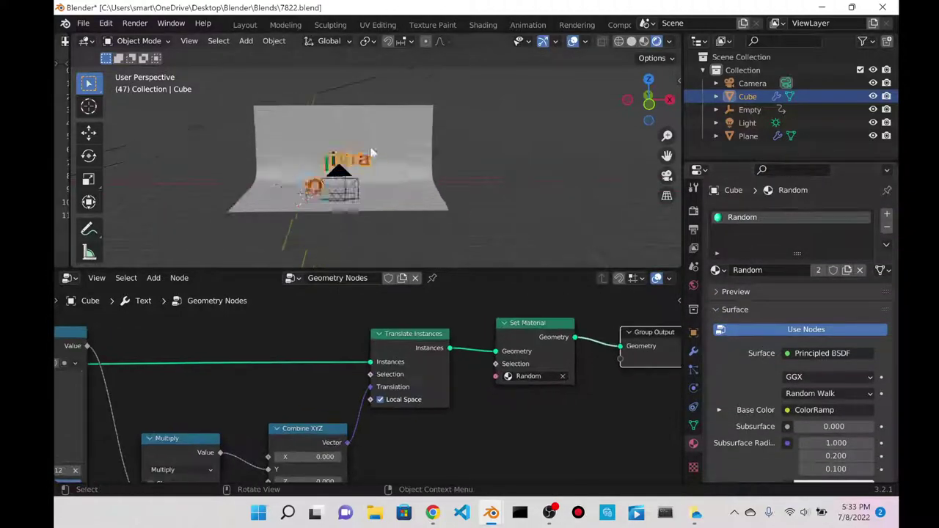
scroll(386, 150, "up", 8)
scroll(386, 150, "down", 4)
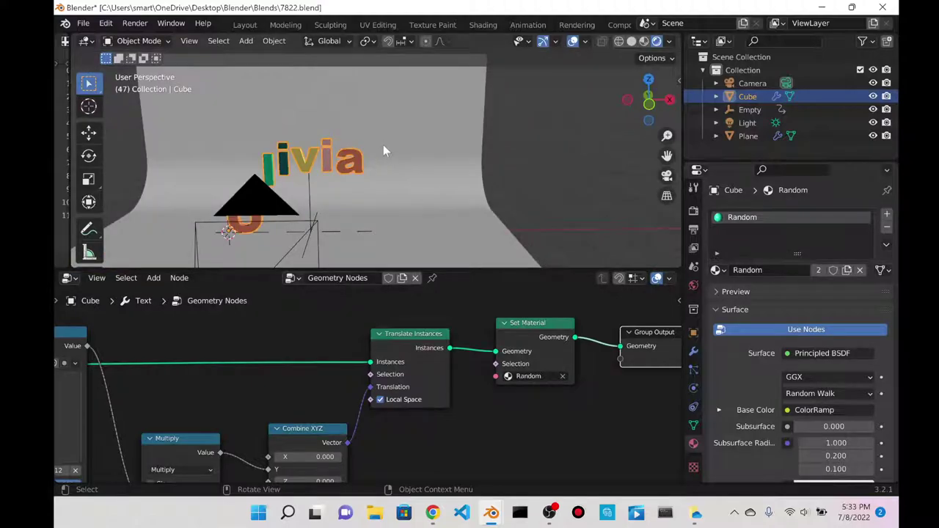
left_click(134, 24)
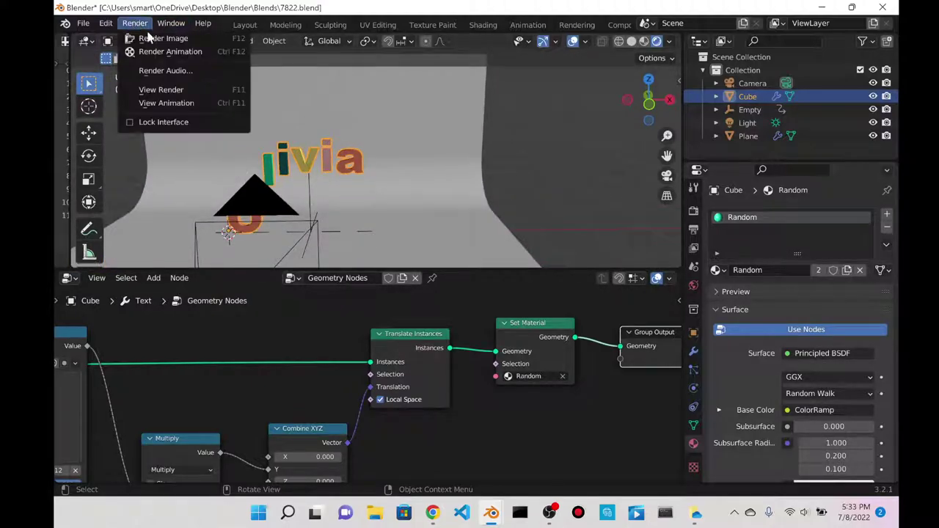
left_click(151, 52)
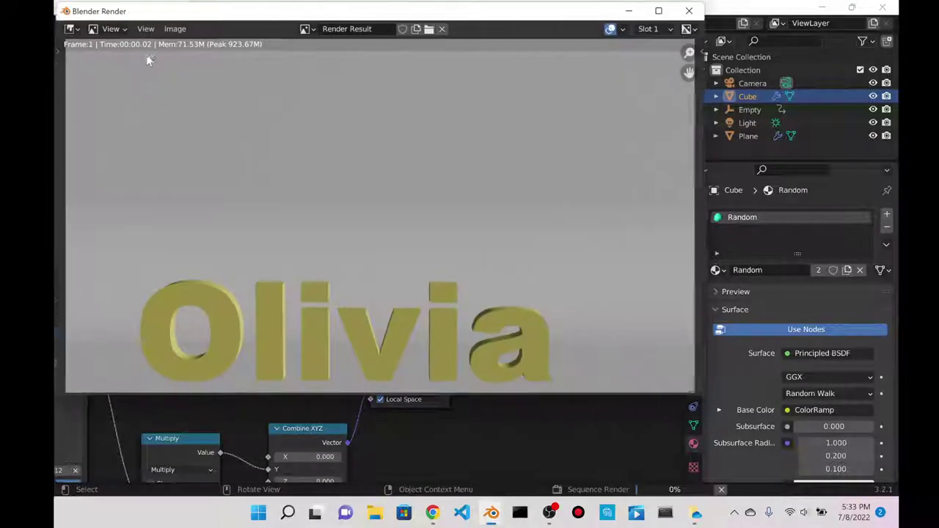
left_click(692, 9)
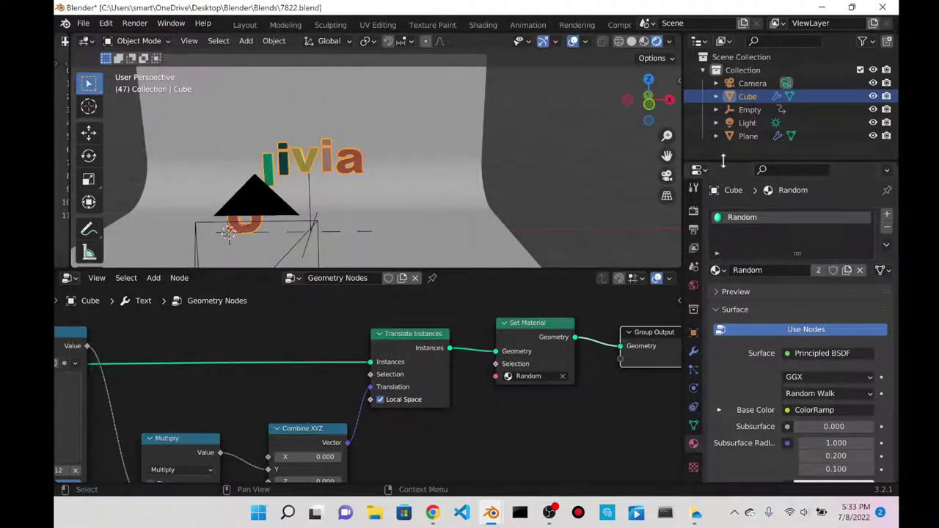
scroll(580, 25, "down", 5)
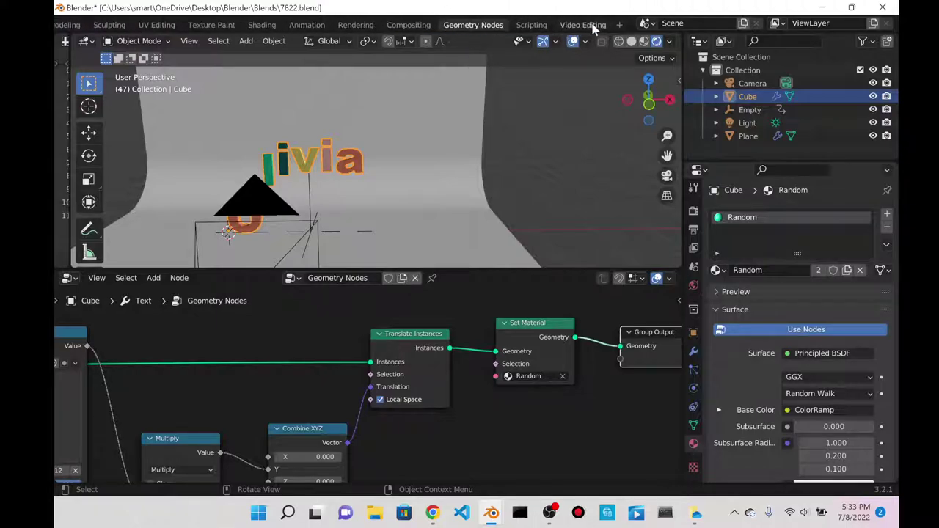
- In Video Editing, delete the old image strip and play the timeline from frame 1
left_click(593, 26)
scroll(330, 411, "down", 3)
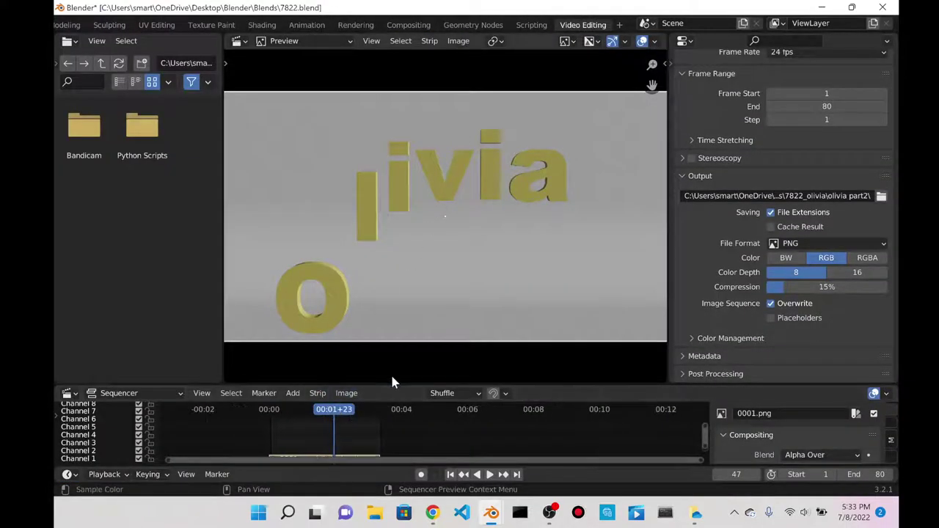
left_click_drag(394, 378, 394, 240)
right_click(325, 442)
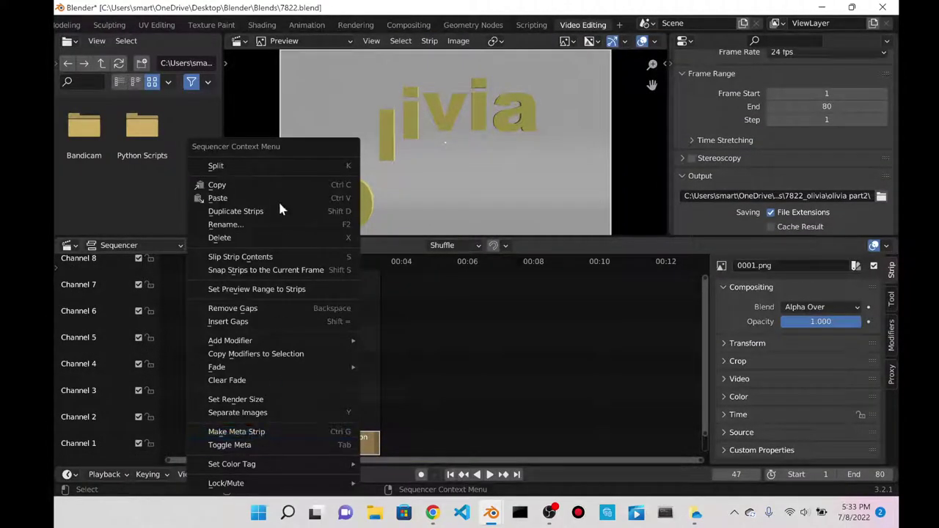
left_click(256, 237)
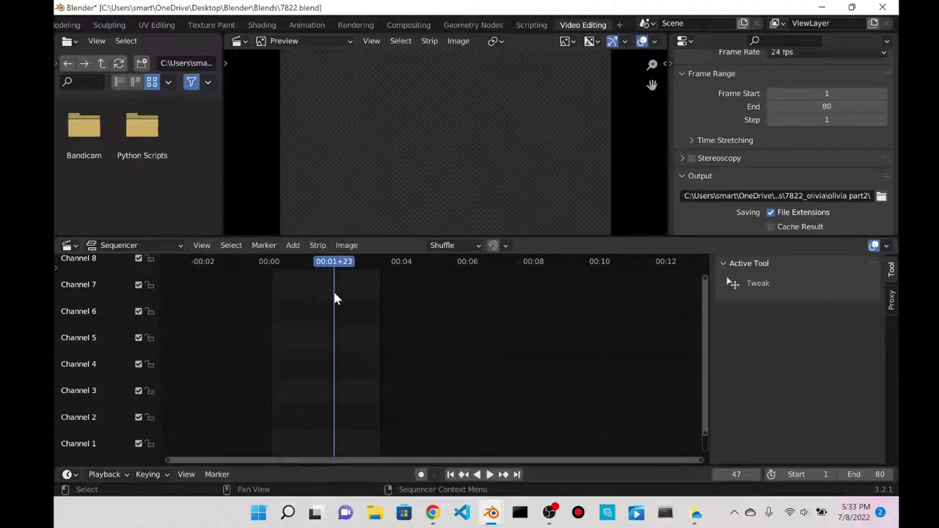
key("shift+Left")
key("space")
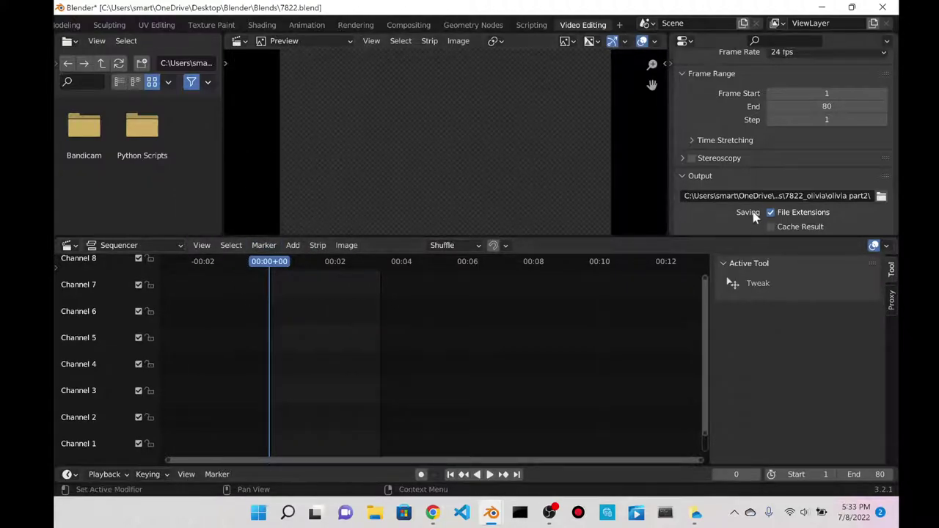
scroll(875, 189, "down", 3)
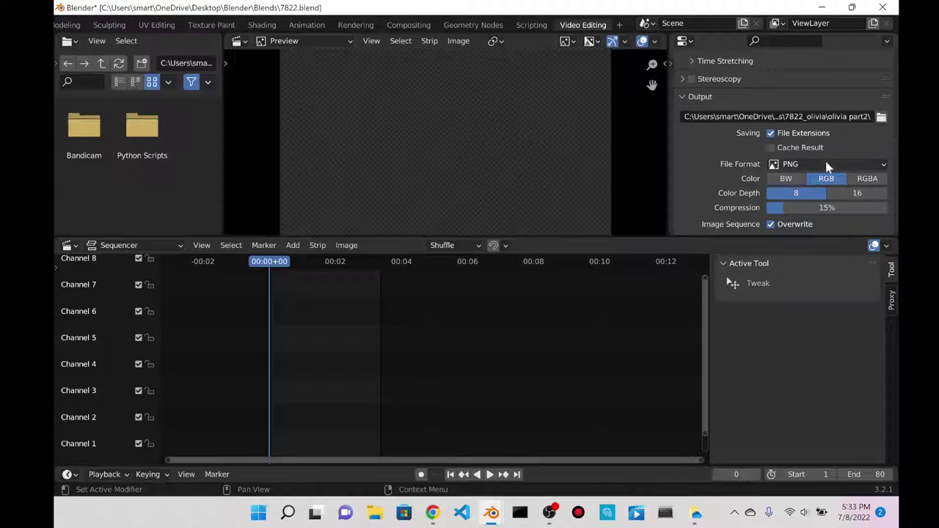
scroll(96, 26, "up", 5)
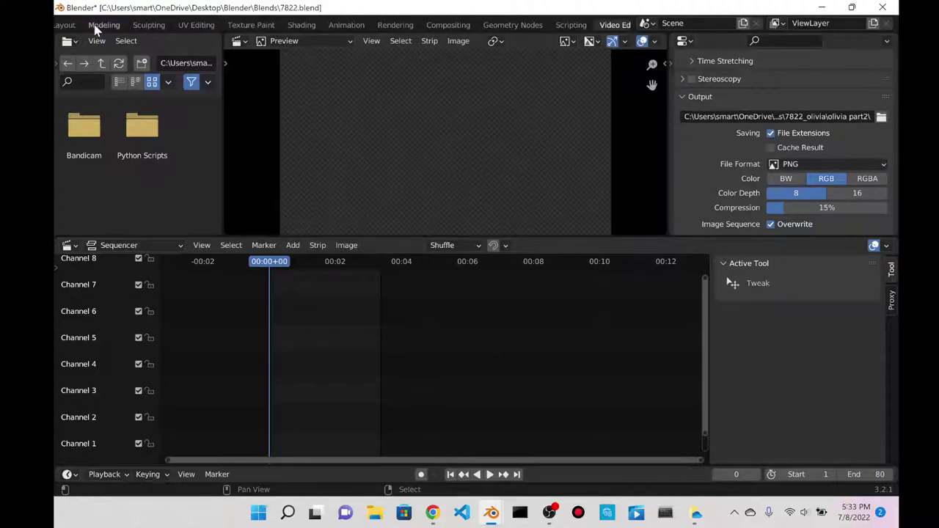
scroll(108, 26, "up", 2)
- Render the full Olivia animation to PNG frames, hide the render window, and open File Explorer
left_click(108, 26)
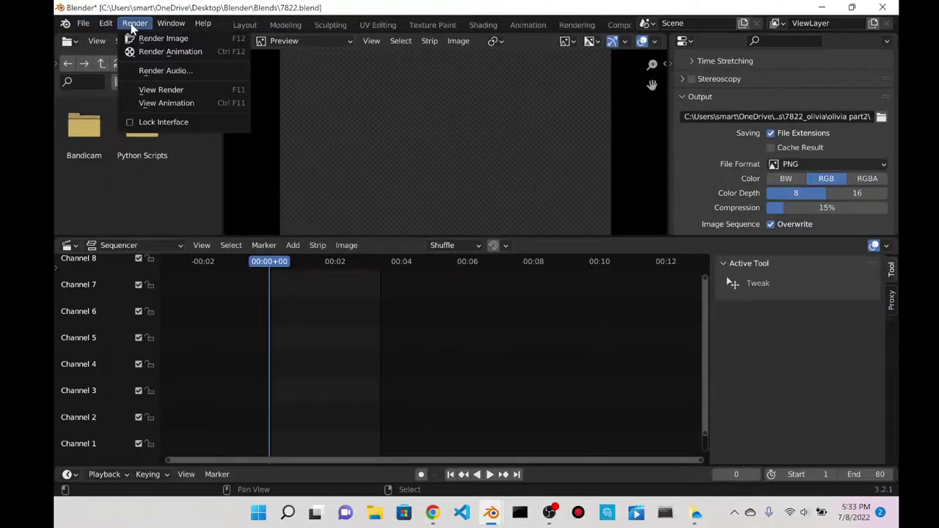
left_click(145, 54)
scroll(454, 141, "down", 2)
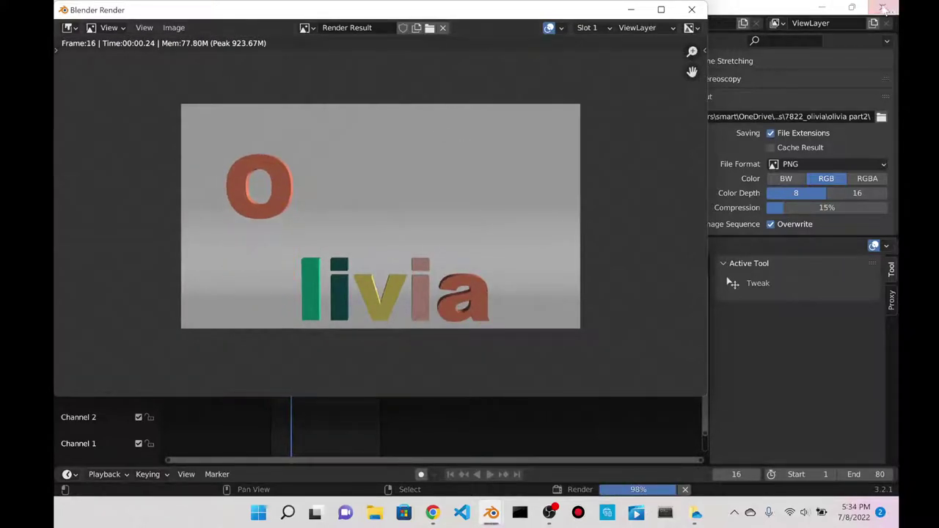
left_click(631, 9)
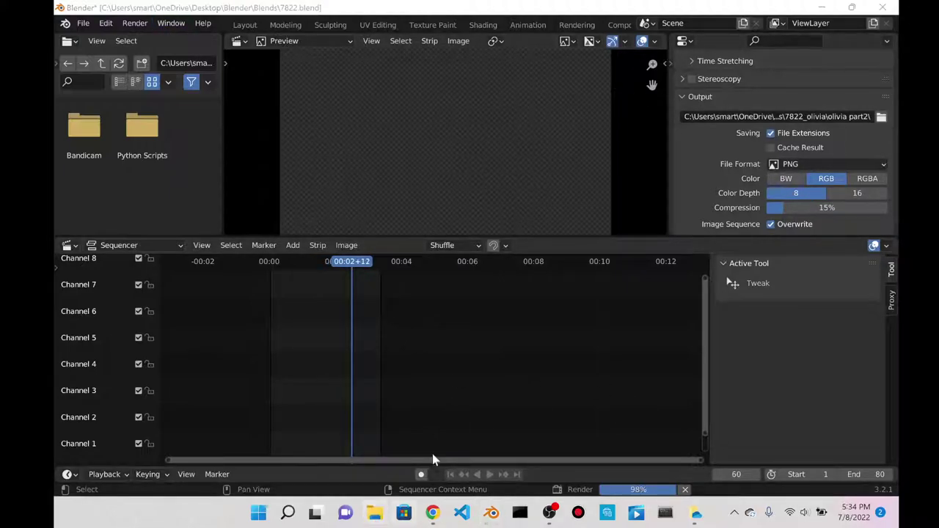
left_click(376, 512)
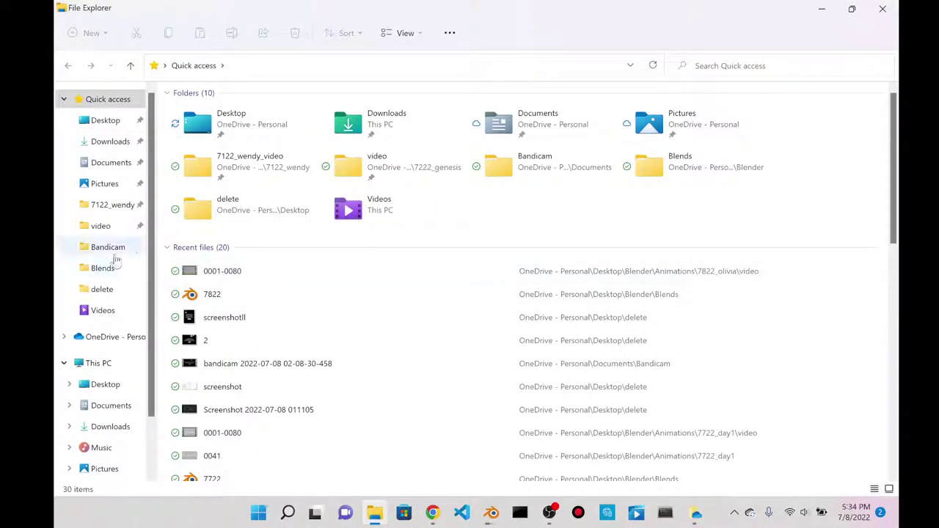
- Browse Desktop > Blender > Animations > 7822_olivia > olivia part2 and scroll its 80 PNG frames
left_click(102, 289)
left_click(114, 231)
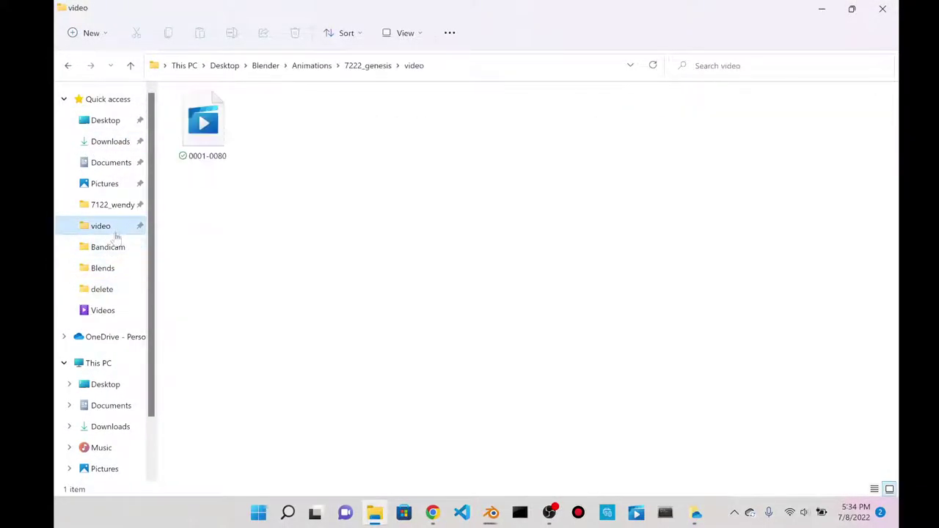
left_click(110, 120)
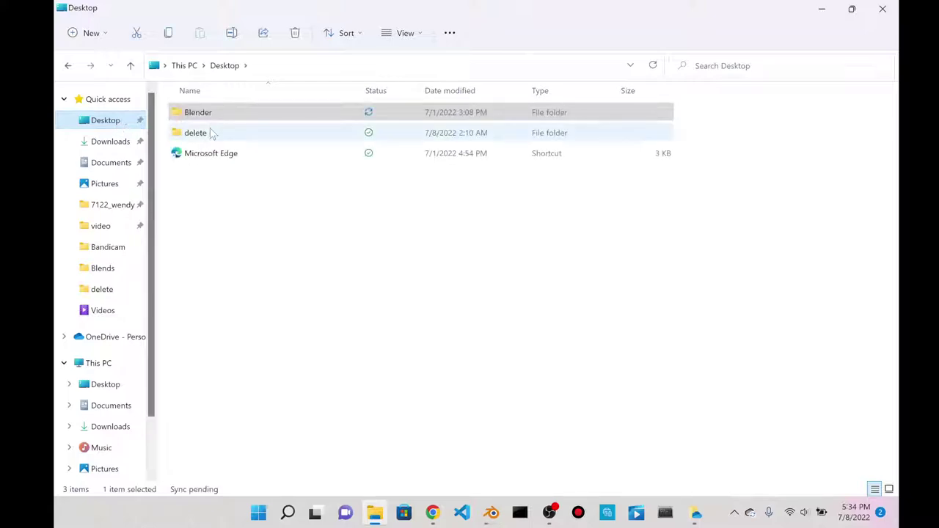
double_click(220, 113)
double_click(234, 114)
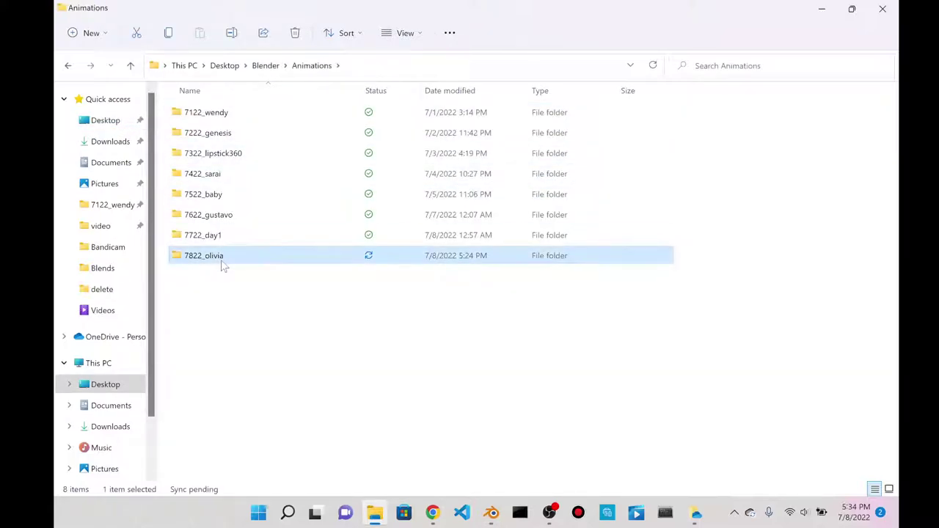
double_click(222, 262)
double_click(236, 143)
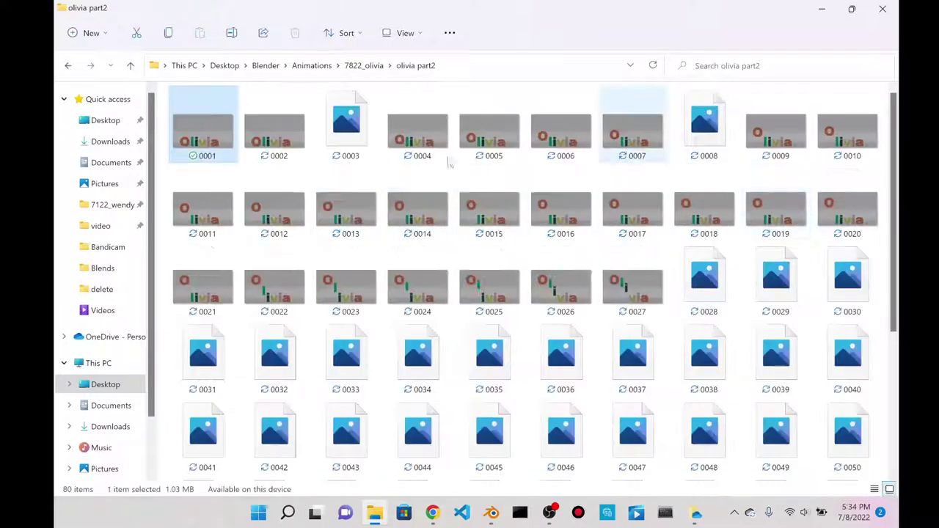
scroll(659, 328, "down", 1)
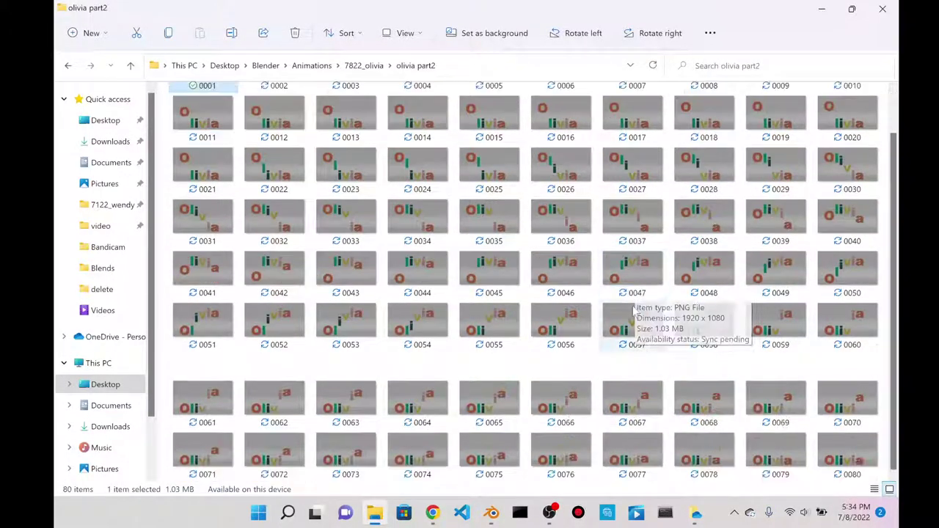
- Add all 80 PNGs from olivia part2 as an image sequence strip
left_click(883, 9)
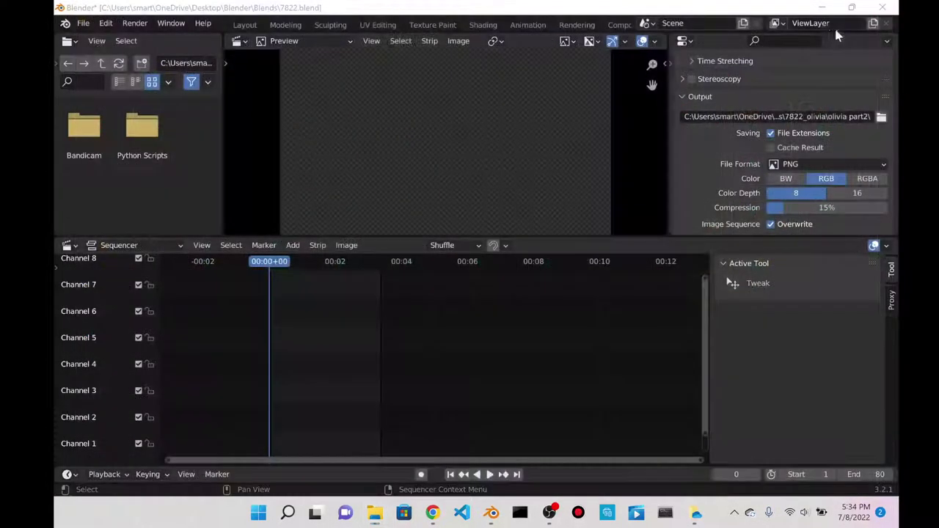
left_click(315, 245)
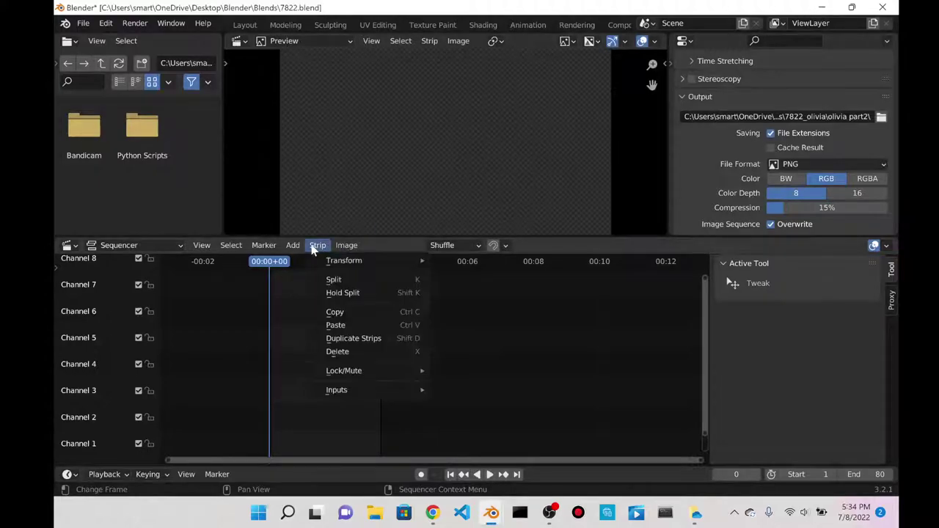
left_click(297, 247)
left_click(332, 333)
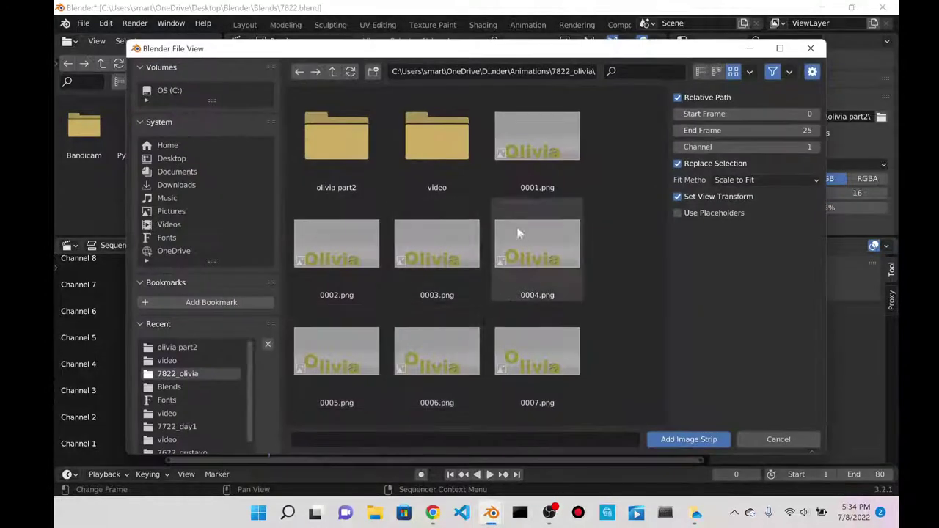
left_click(338, 152)
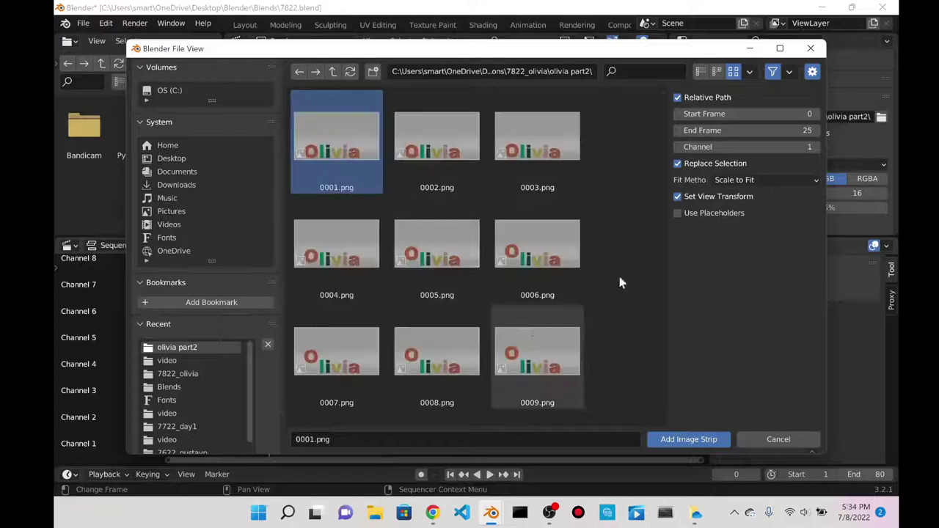
left_click_drag(661, 103, 665, 411)
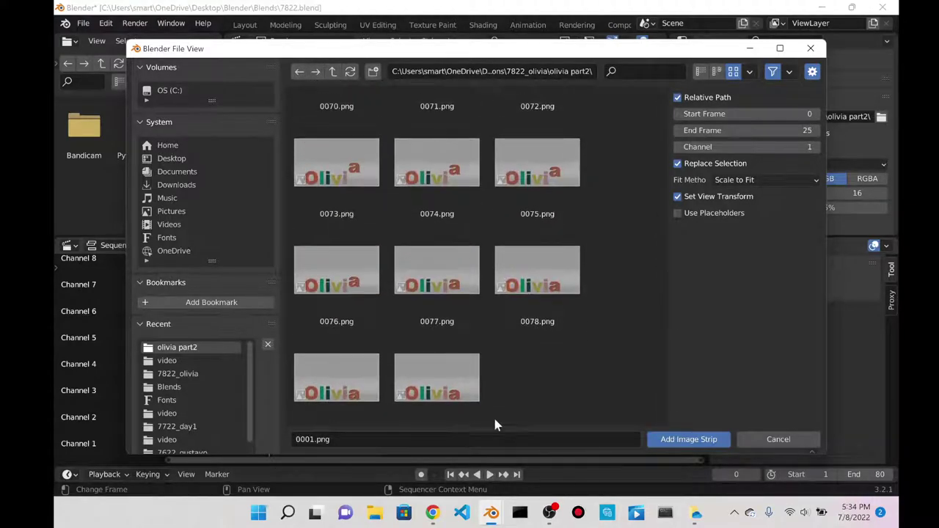
left_click(465, 399, "shift")
left_click(688, 439)
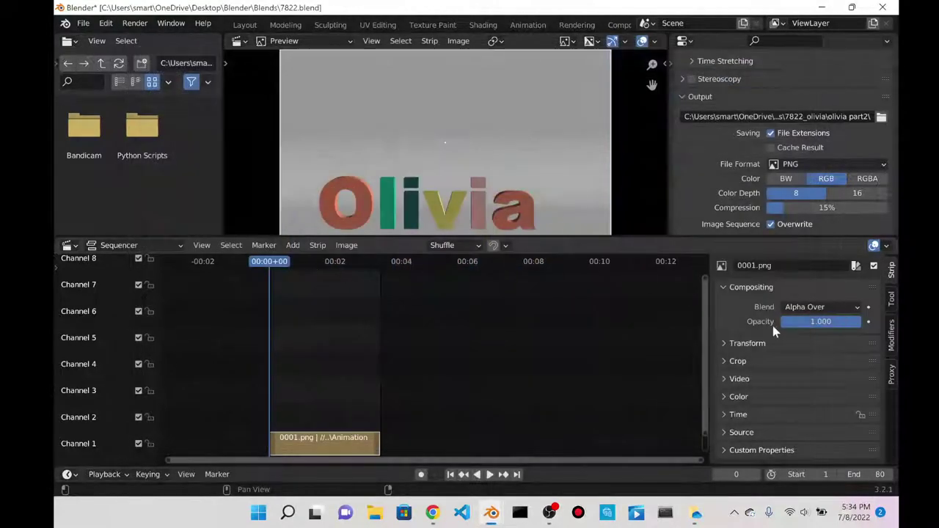
- Set the output to FFmpeg video, MPEG-4 container, High Quality
left_click(810, 168)
left_click(830, 229)
scroll(802, 138, "down", 3)
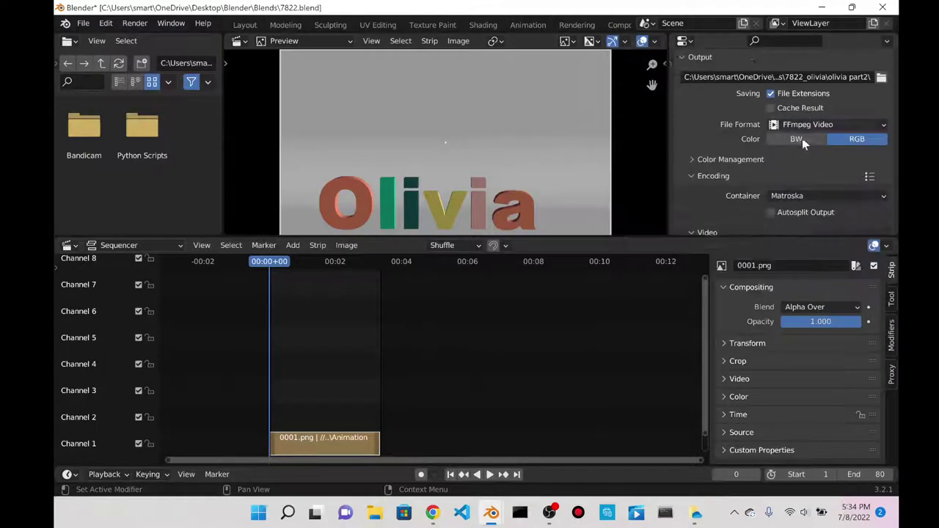
left_click(783, 131)
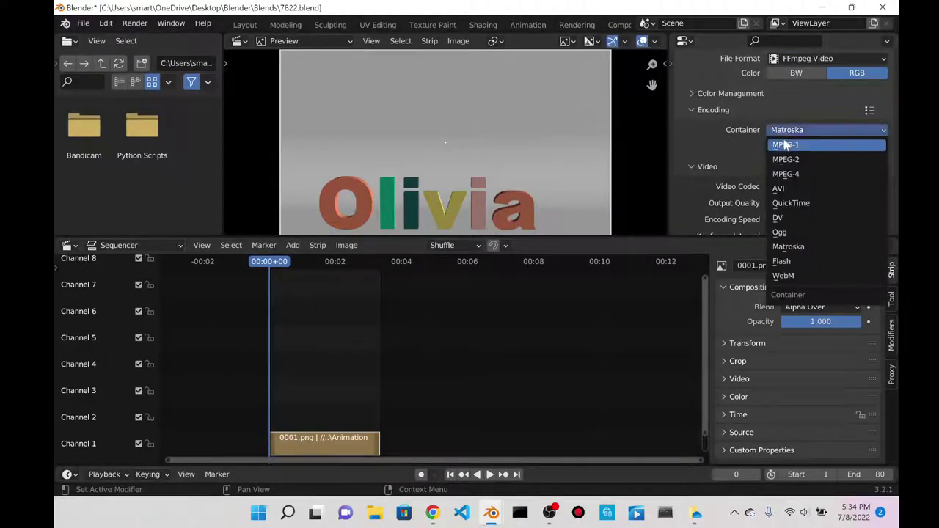
left_click(786, 174)
scroll(780, 187, "down", 1)
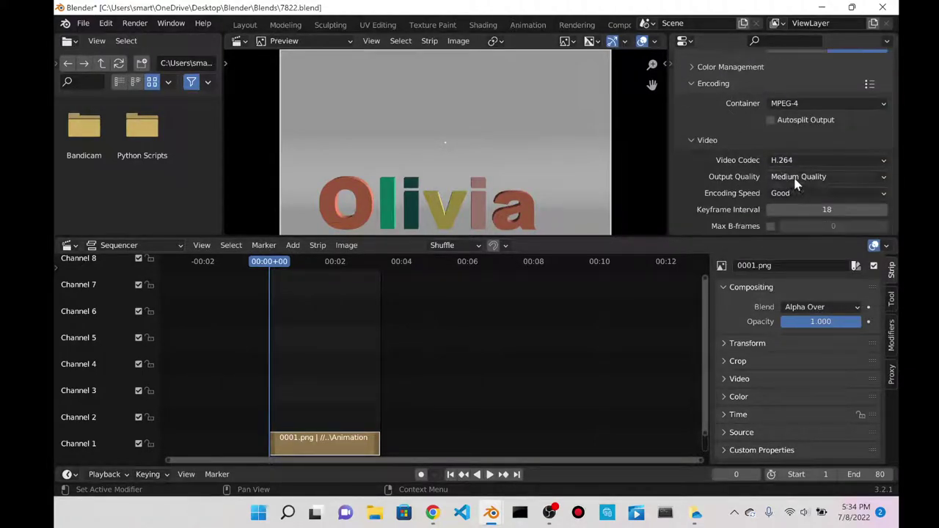
left_click(793, 178)
left_click(792, 236)
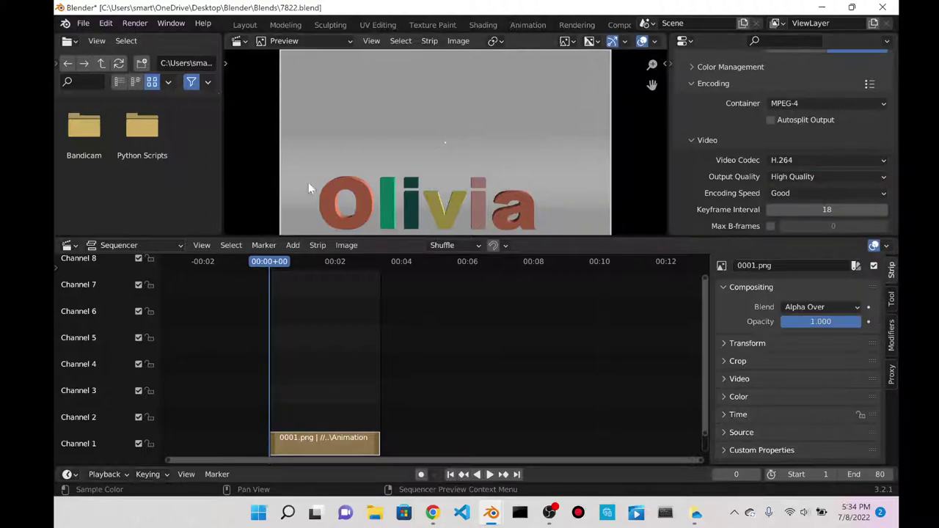
- Save the blend file and render the strip out as an MPEG-4 video
key("ctrl+s")
left_click(135, 23)
left_click(163, 51)
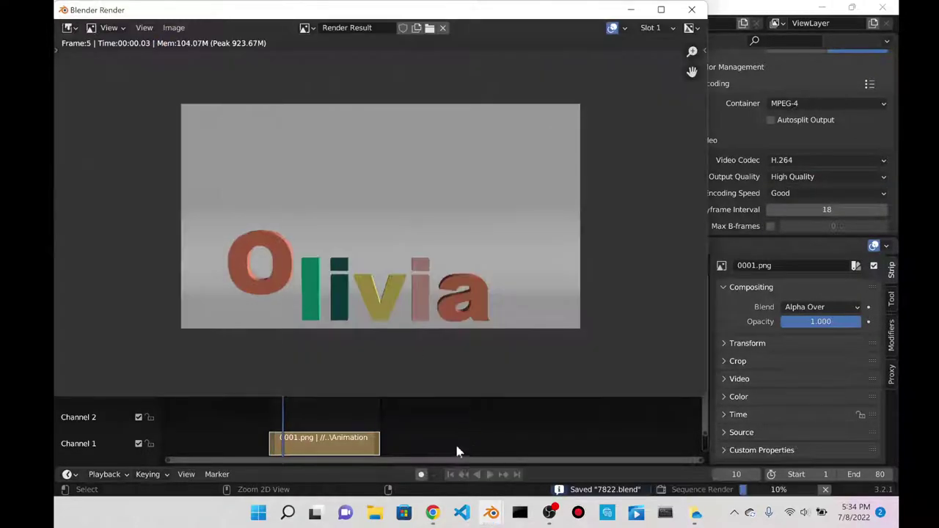
left_click(379, 514)
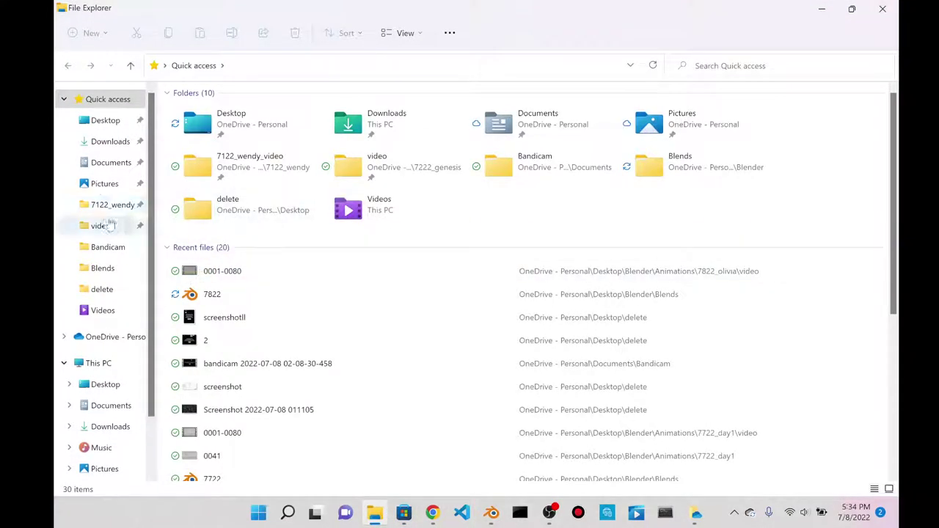
- Open the olivia part2 folder and play the rendered 0001-0080 video
left_click(108, 120)
double_click(239, 120)
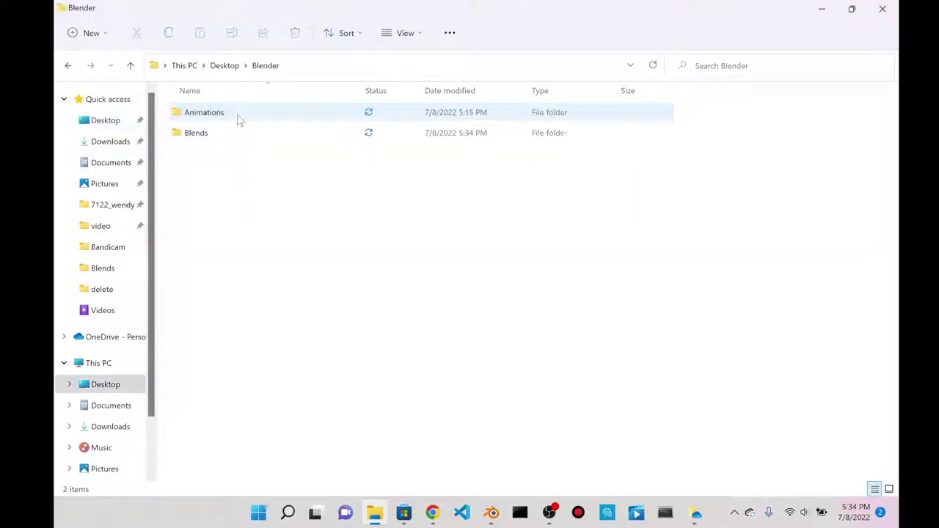
double_click(238, 117)
double_click(248, 257)
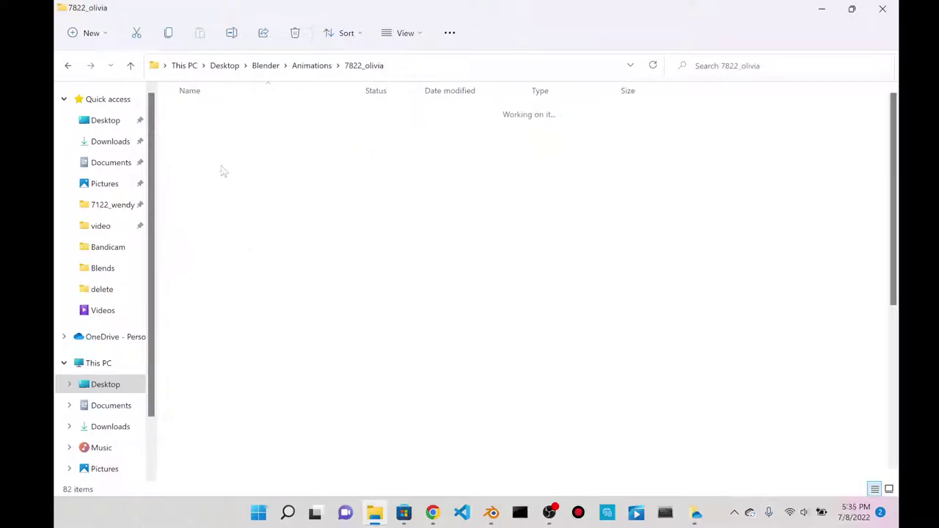
double_click(211, 122)
double_click(286, 130)
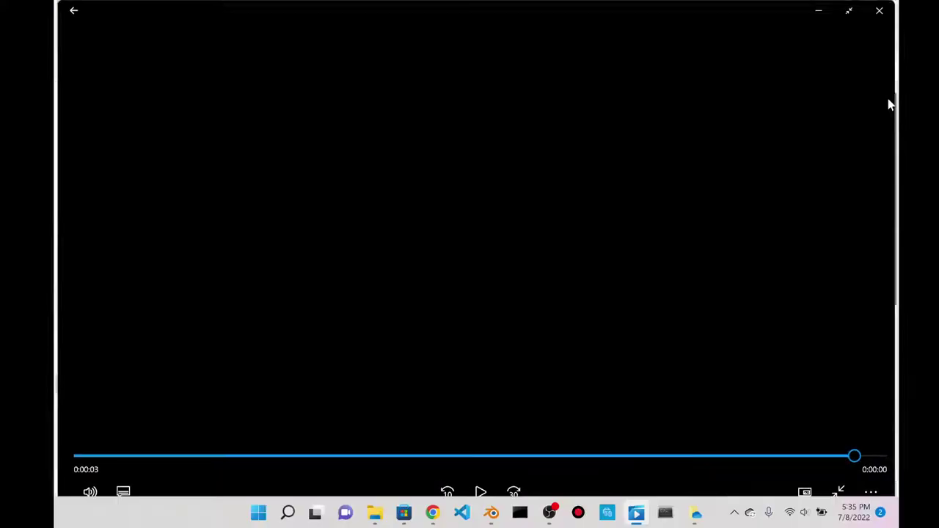
- Close the player, Explorer and render window, then return Blender to the Layout workspace
left_click(889, 8)
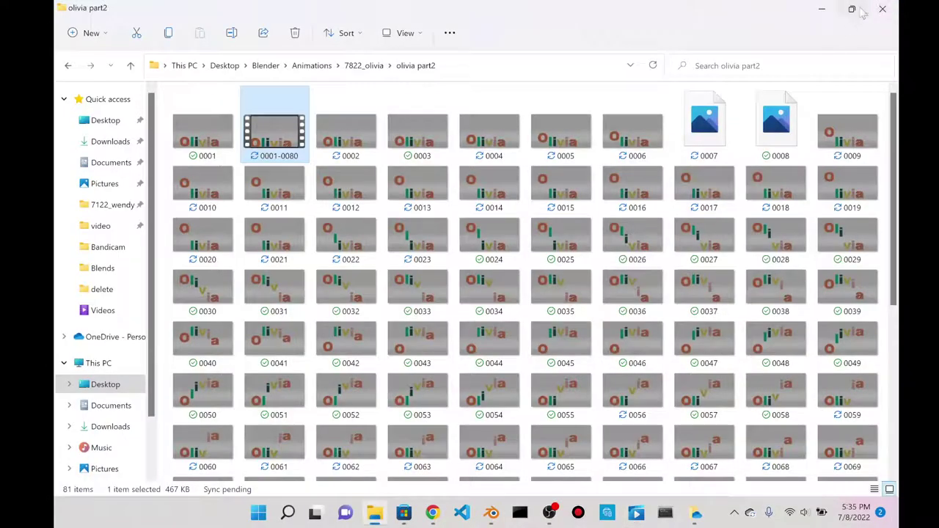
left_click(881, 8)
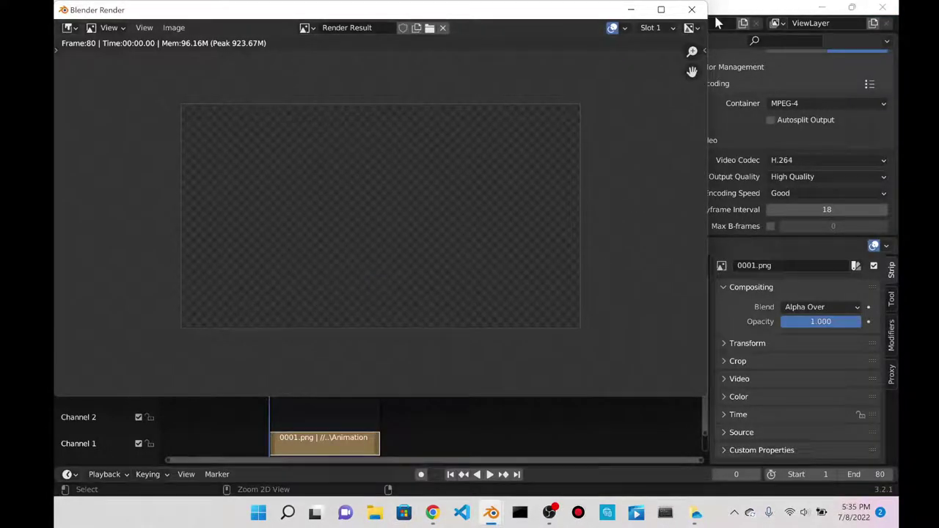
left_click(692, 10)
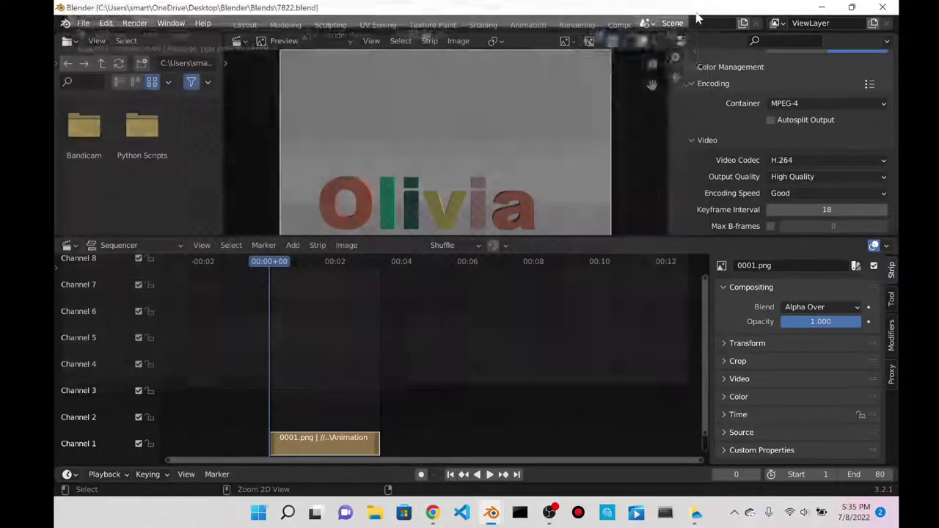
left_click_drag(537, 237, 524, 321)
left_click(245, 25)
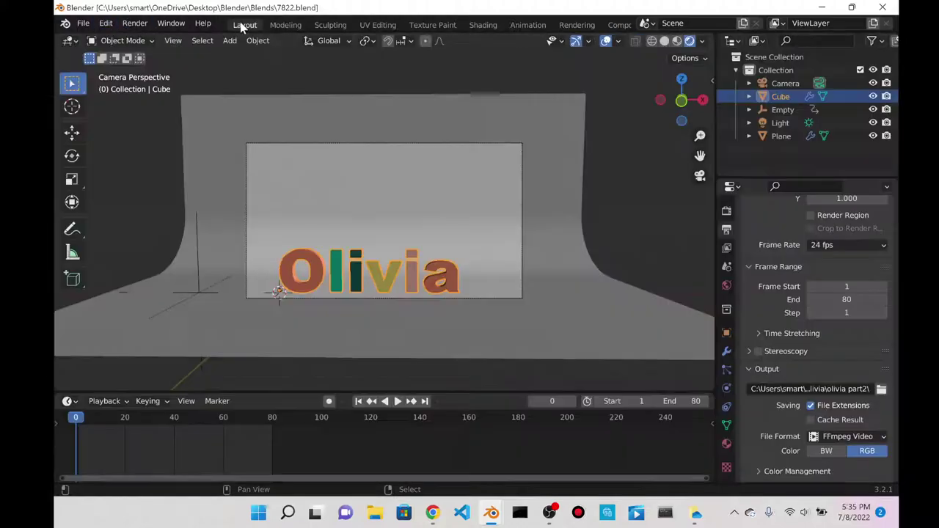
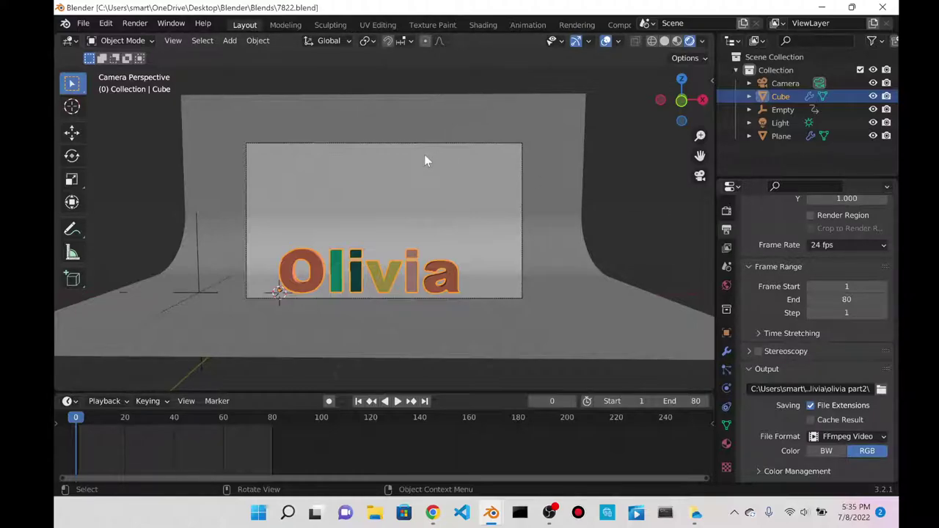
- Browse to Desktop > Blender > Animations > 7822_olivia > olivia part2 and preview rendered frame 0001
left_click(375, 513)
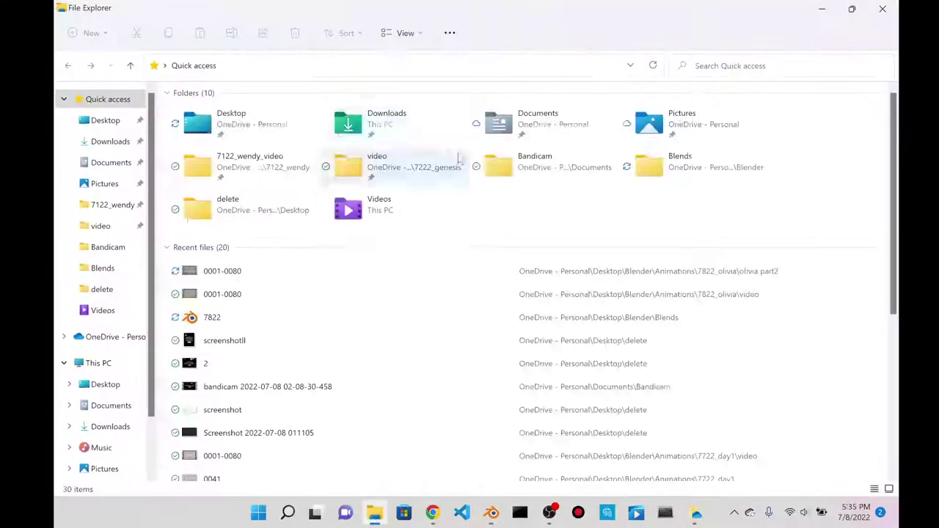
left_click(105, 120)
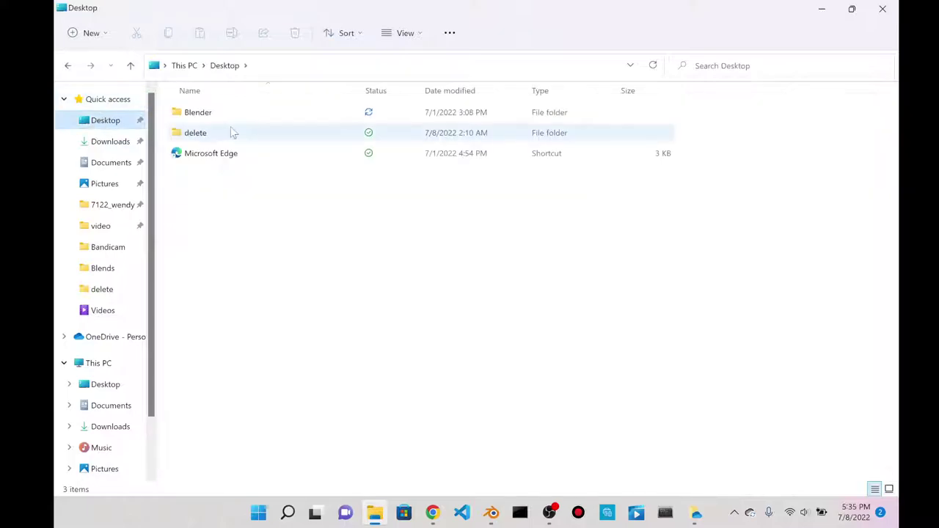
double_click(233, 118)
double_click(236, 114)
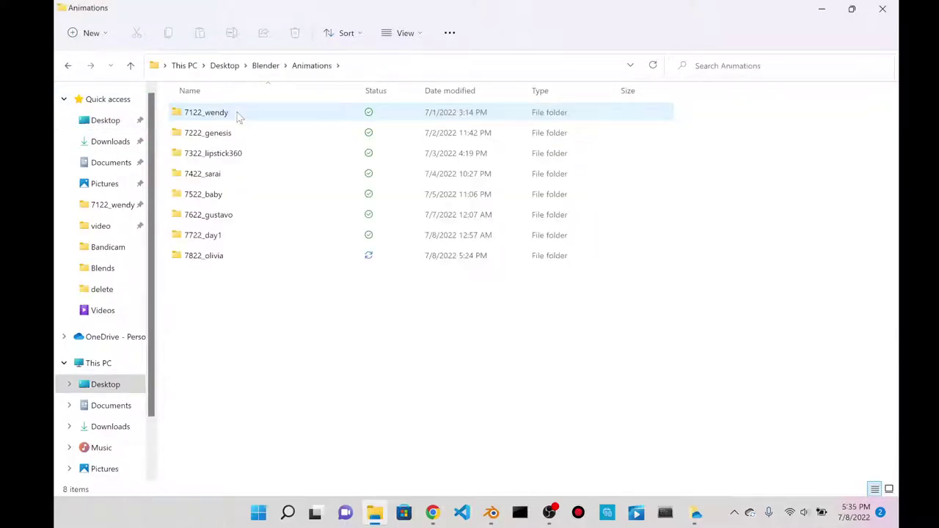
double_click(216, 257)
double_click(229, 134)
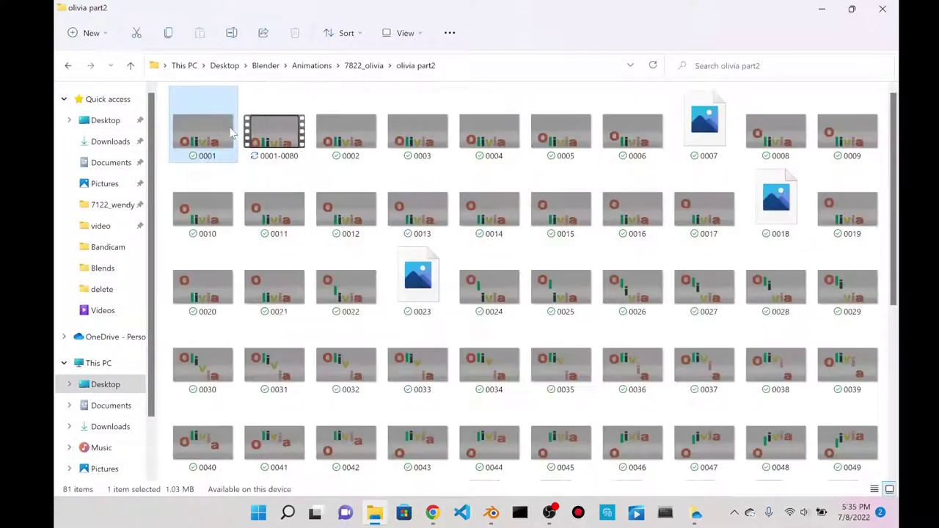
double_click(228, 135)
left_click(883, 10)
- Watch the 0001-0080 Olivia video in Movies & TV from the start, then close the player
double_click(272, 130)
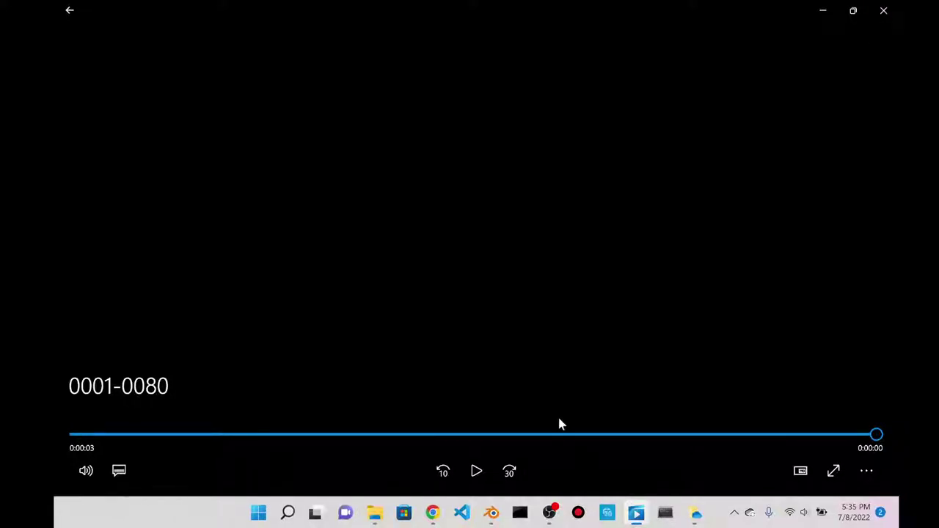
left_click(216, 436)
left_click(477, 472)
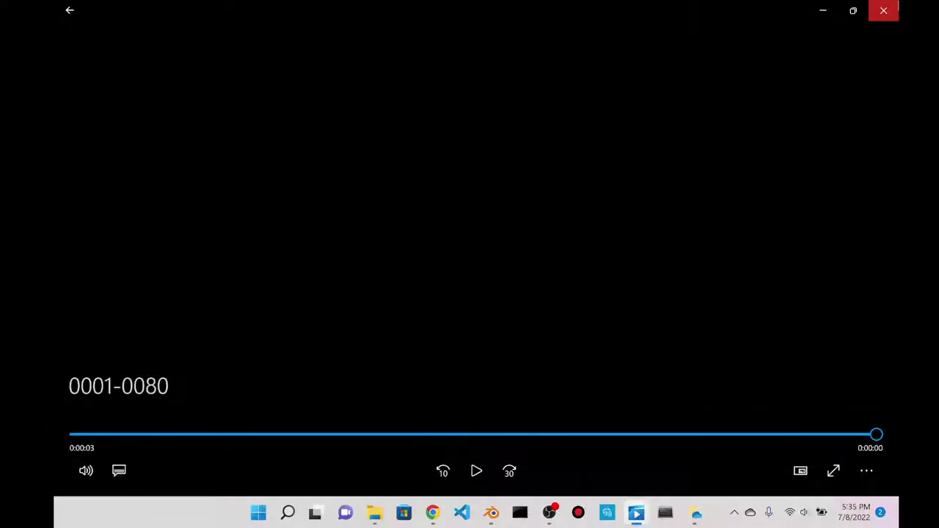
left_click(823, 10)
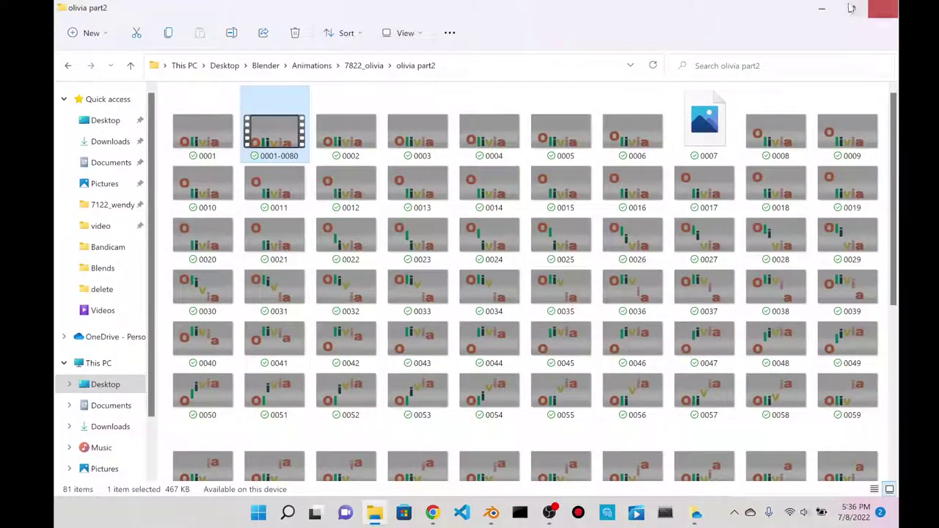
- Close the StackExchange tab in Chrome, then bring Blender and OBS Studio back to the front
left_click(823, 8)
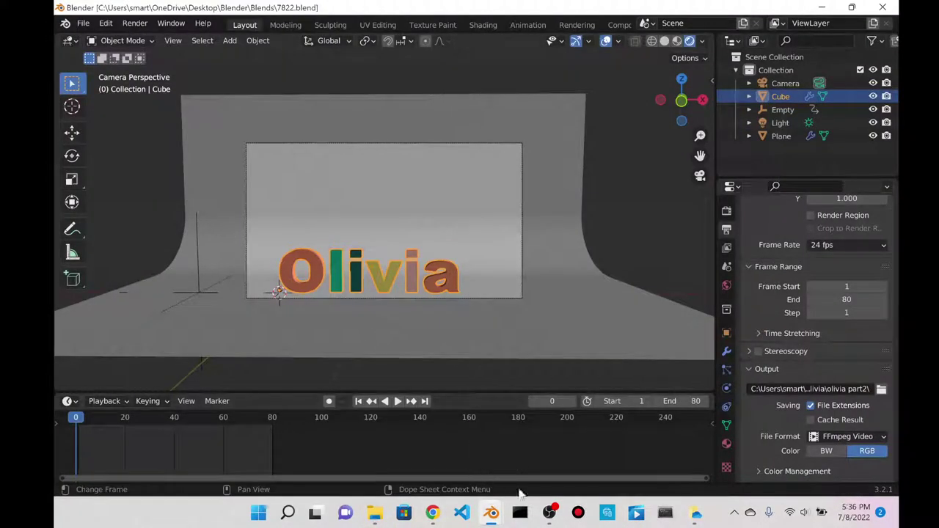
left_click(433, 513)
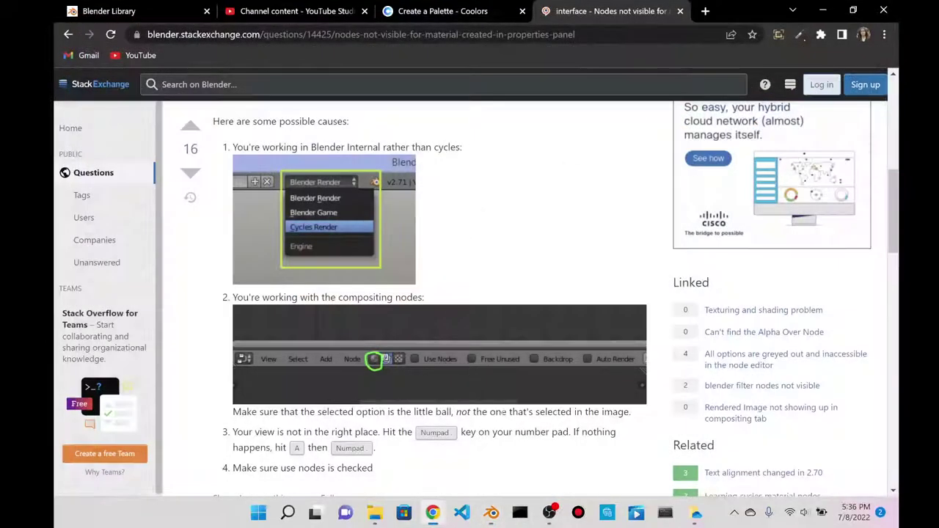
scroll(349, 251, "up", 1)
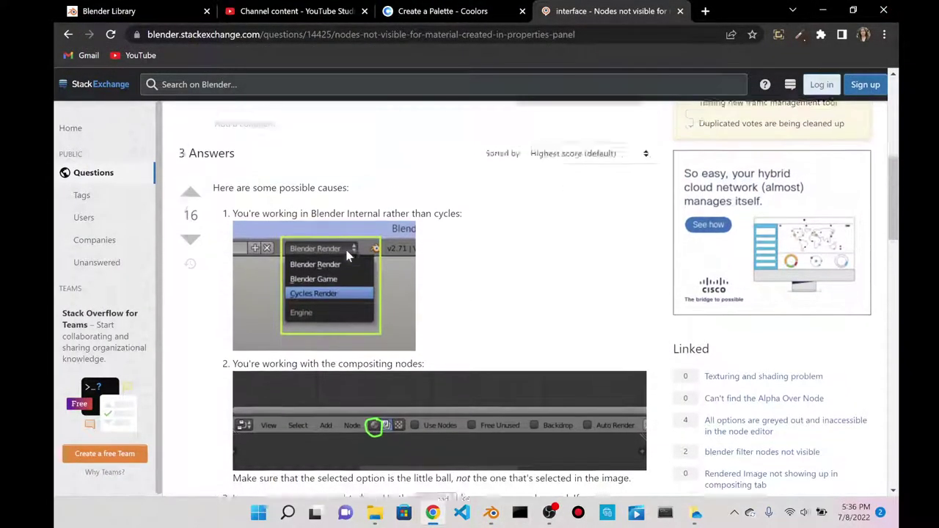
scroll(441, 220, "down", 2)
left_click(680, 12)
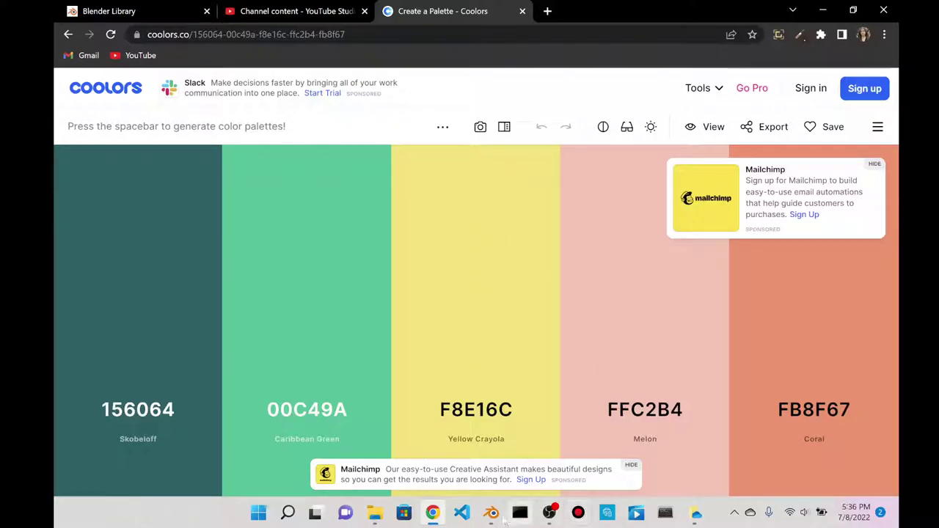
left_click(491, 512)
key("alt+Tab")
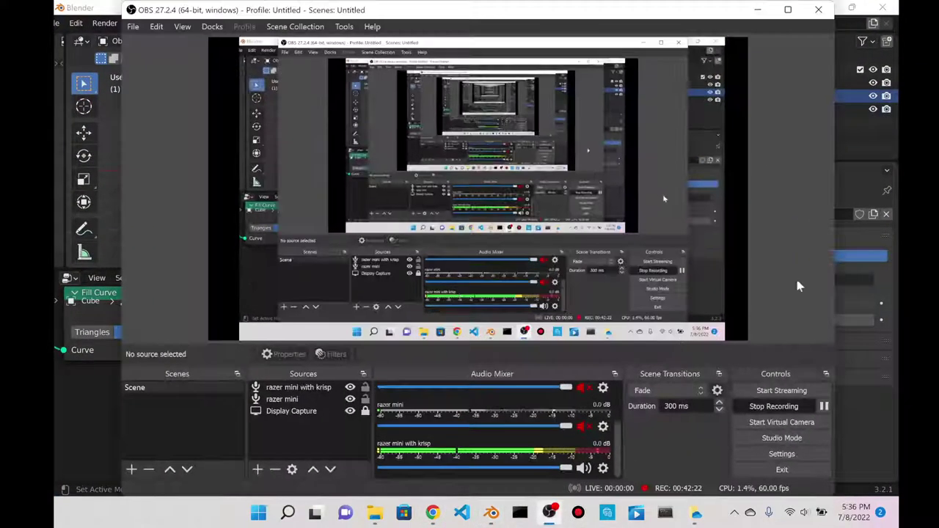